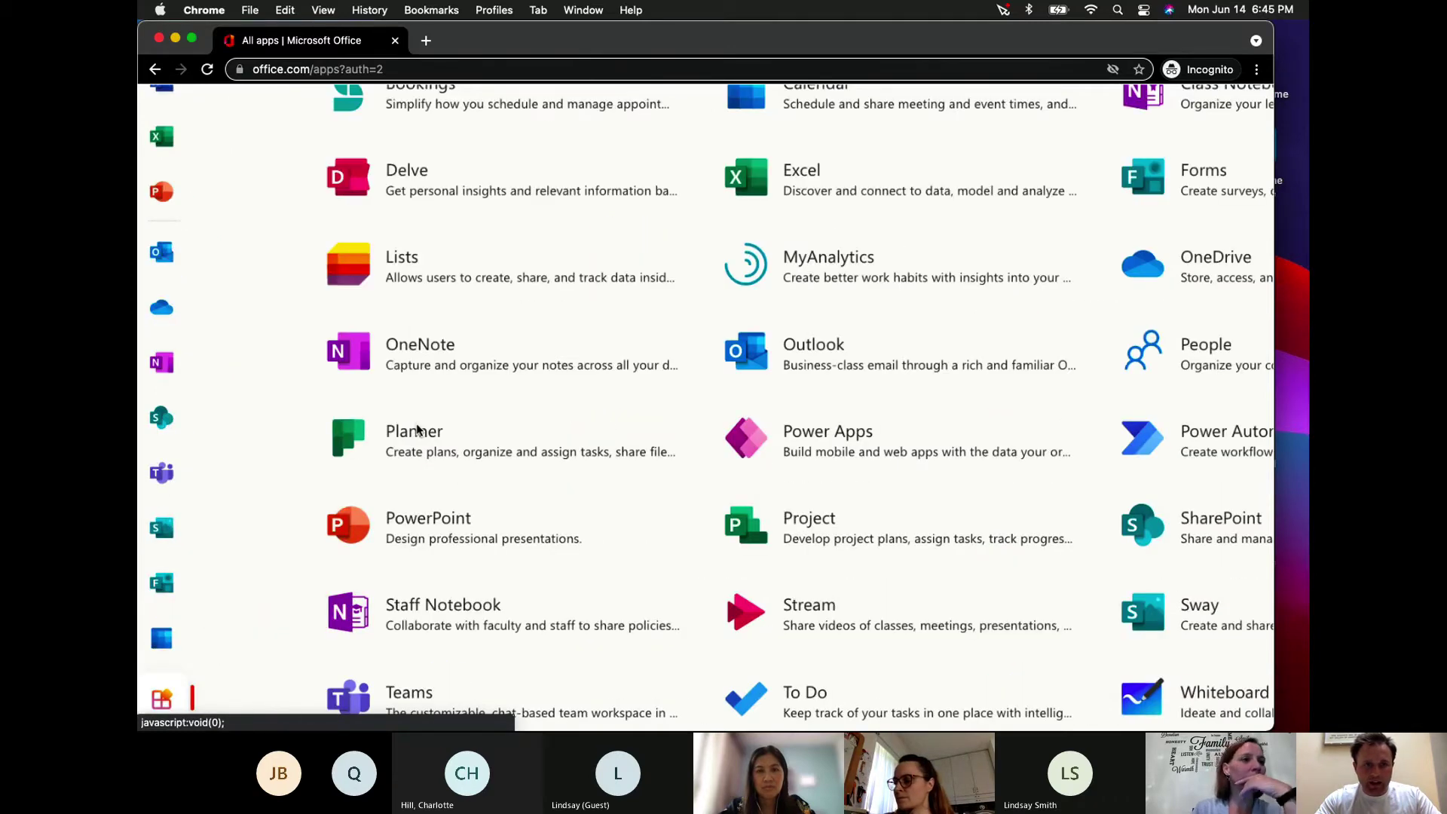
# - Widen the browser window with the Office 365 app list to fill the shared screen's width
pyautogui.scroll(-5, 401, 445)
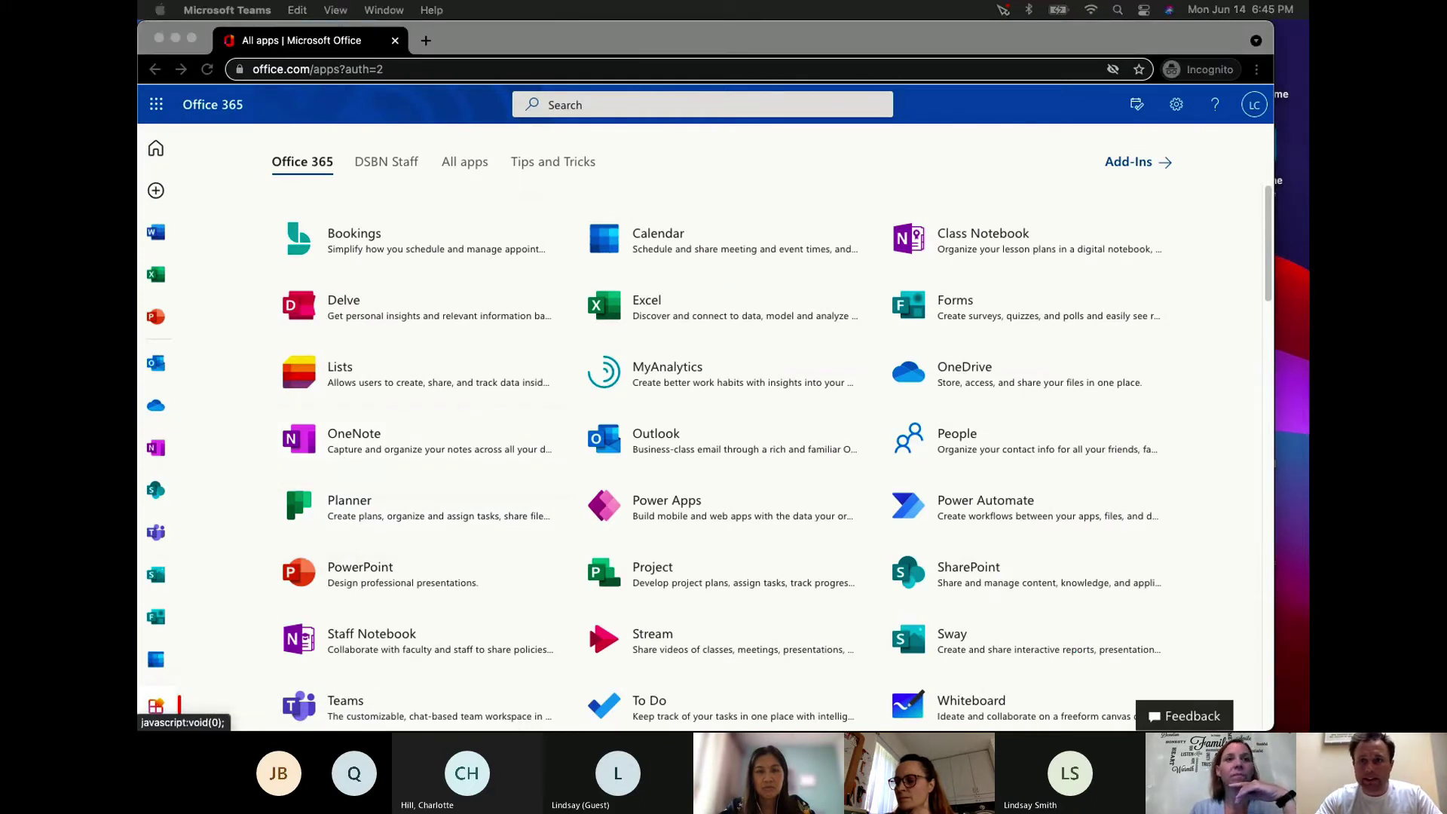
pyautogui.click(1274, 166)
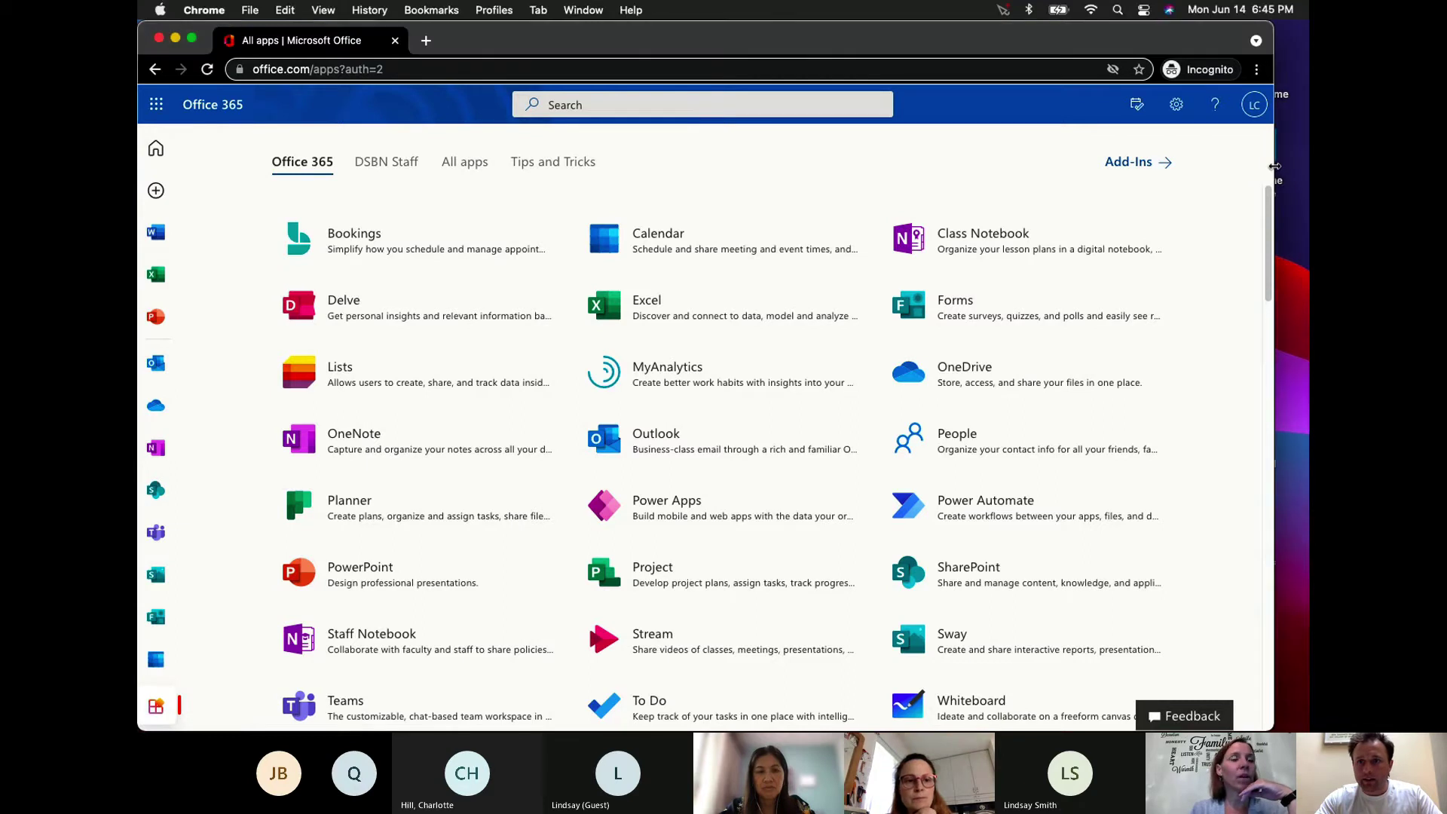
pyautogui.moveTo(1274, 166); pyautogui.dragTo(1285, 166)
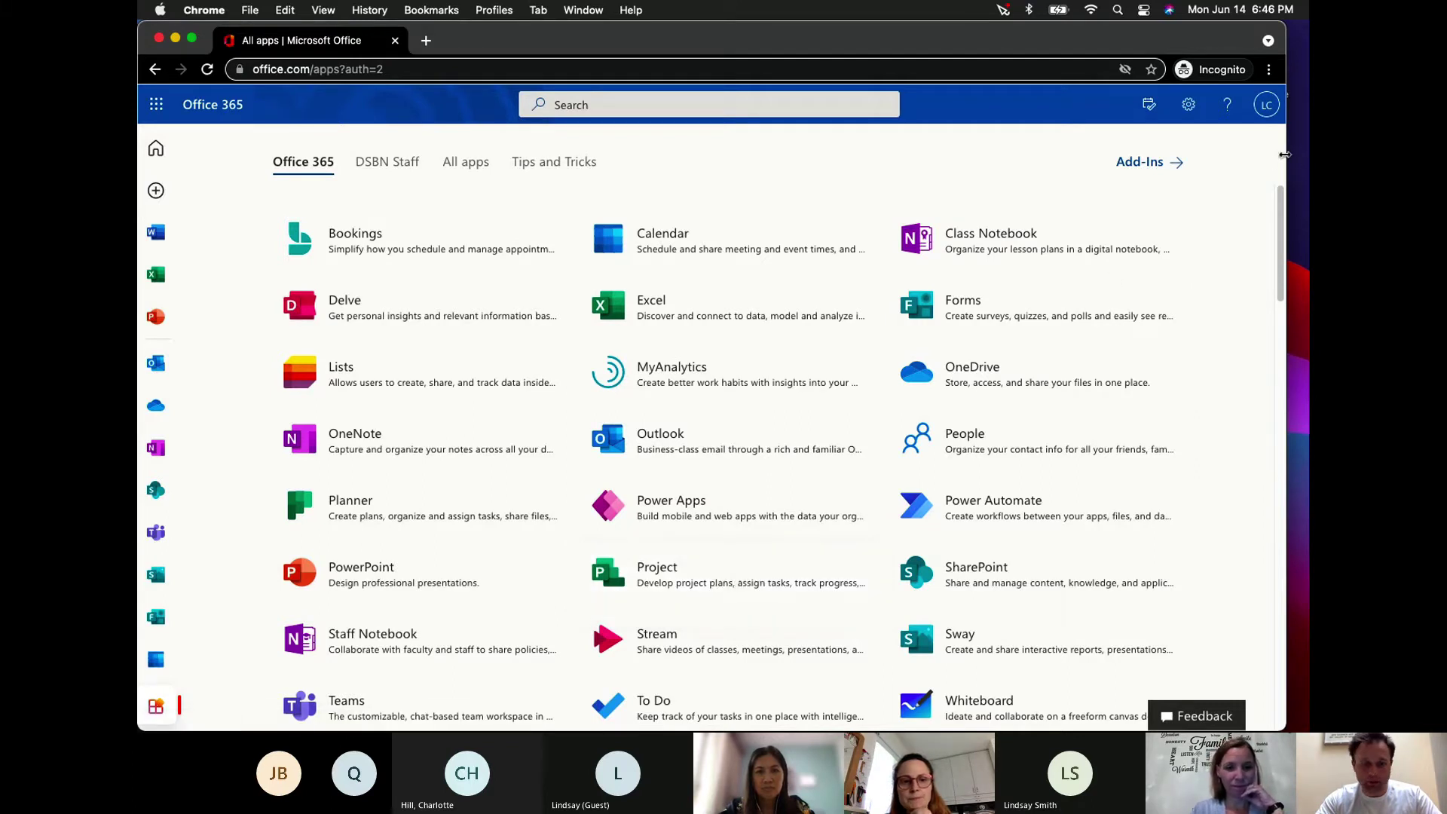
pyautogui.moveTo(1294, 154); pyautogui.dragTo(1309, 154)
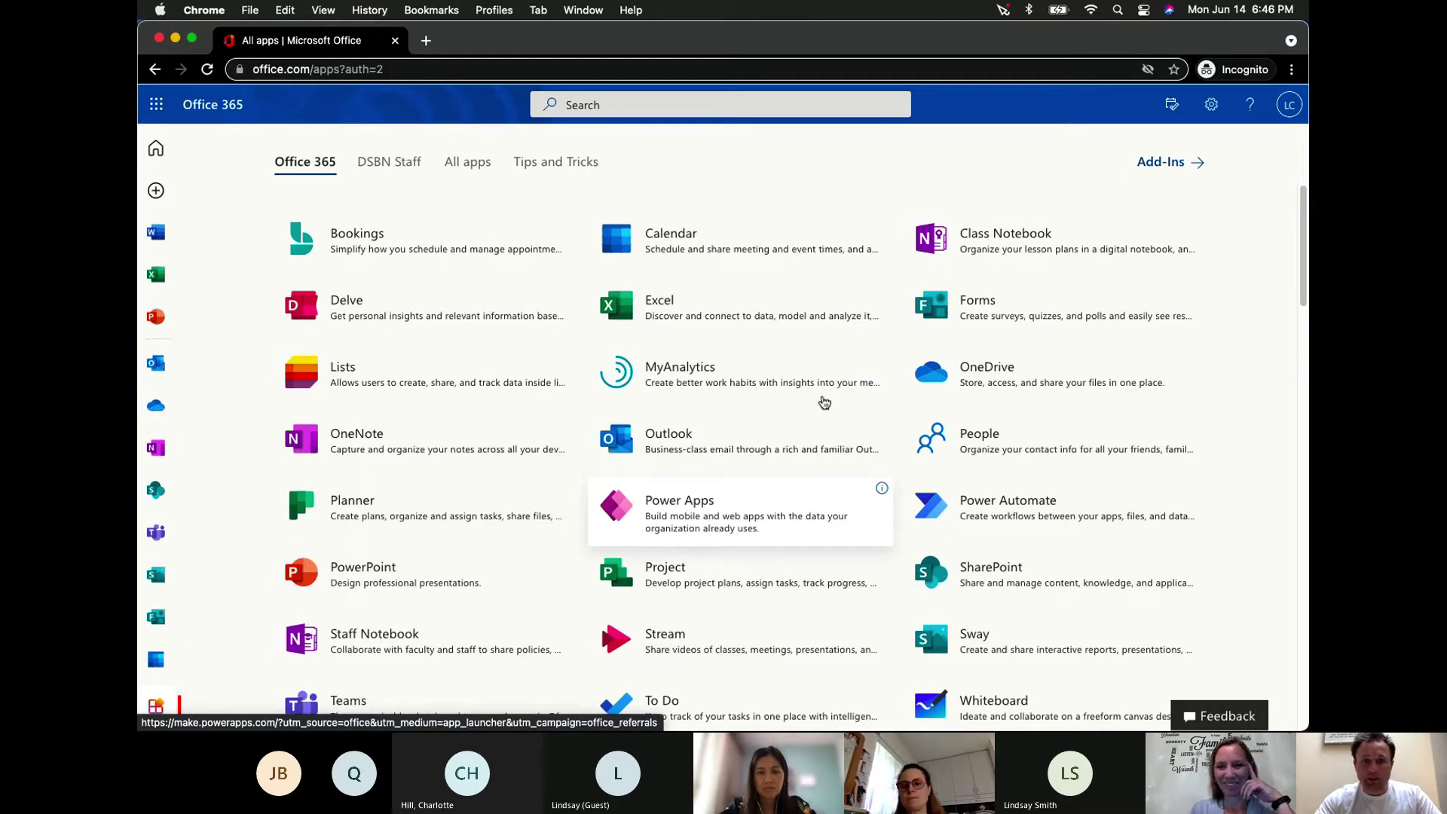
# - Open OneNote from the list of Office 365 apps
pyautogui.scroll(5, 999, 260)
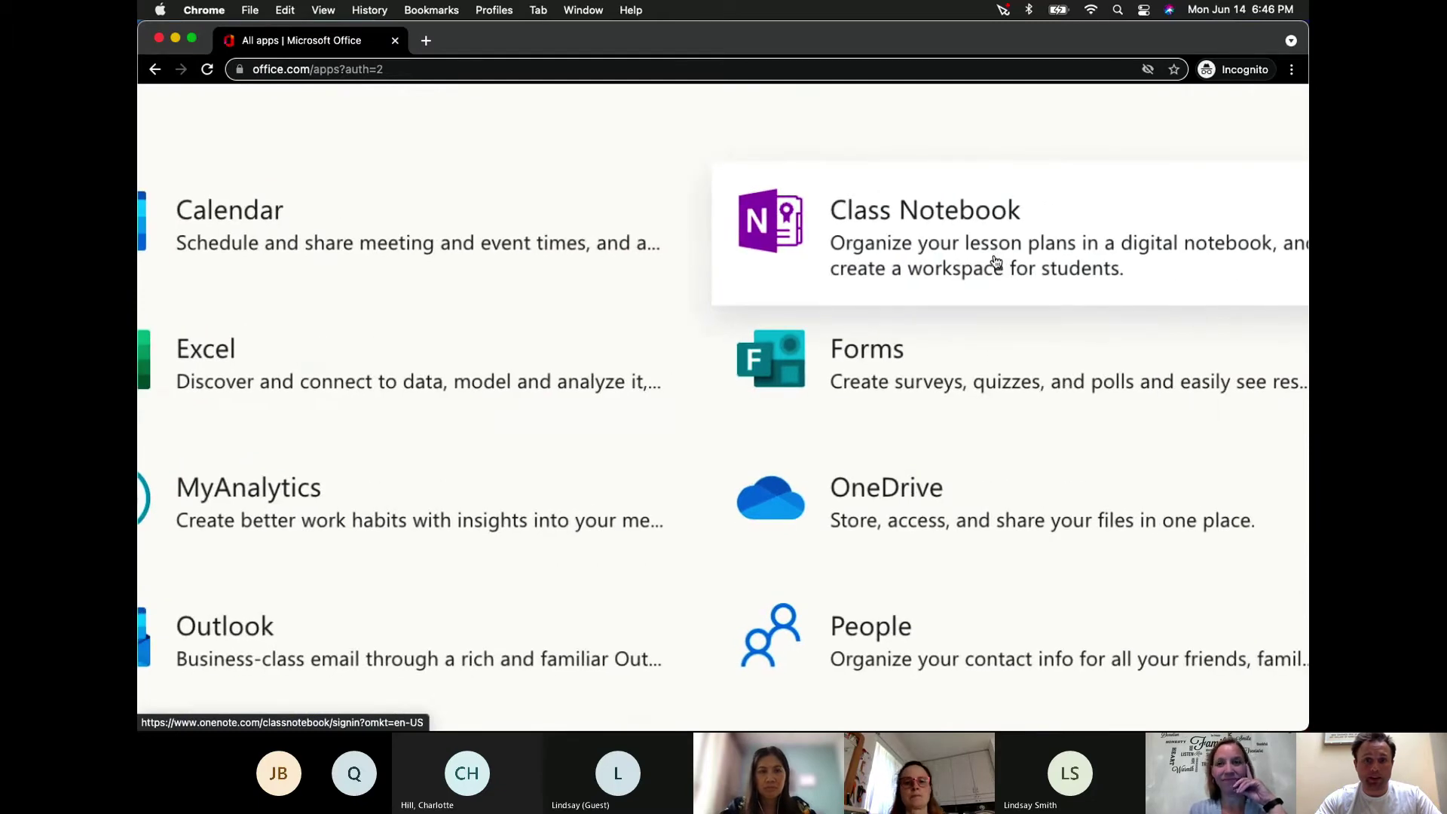
pyautogui.scroll(1, 997, 262)
pyautogui.scroll(-5, 996, 262)
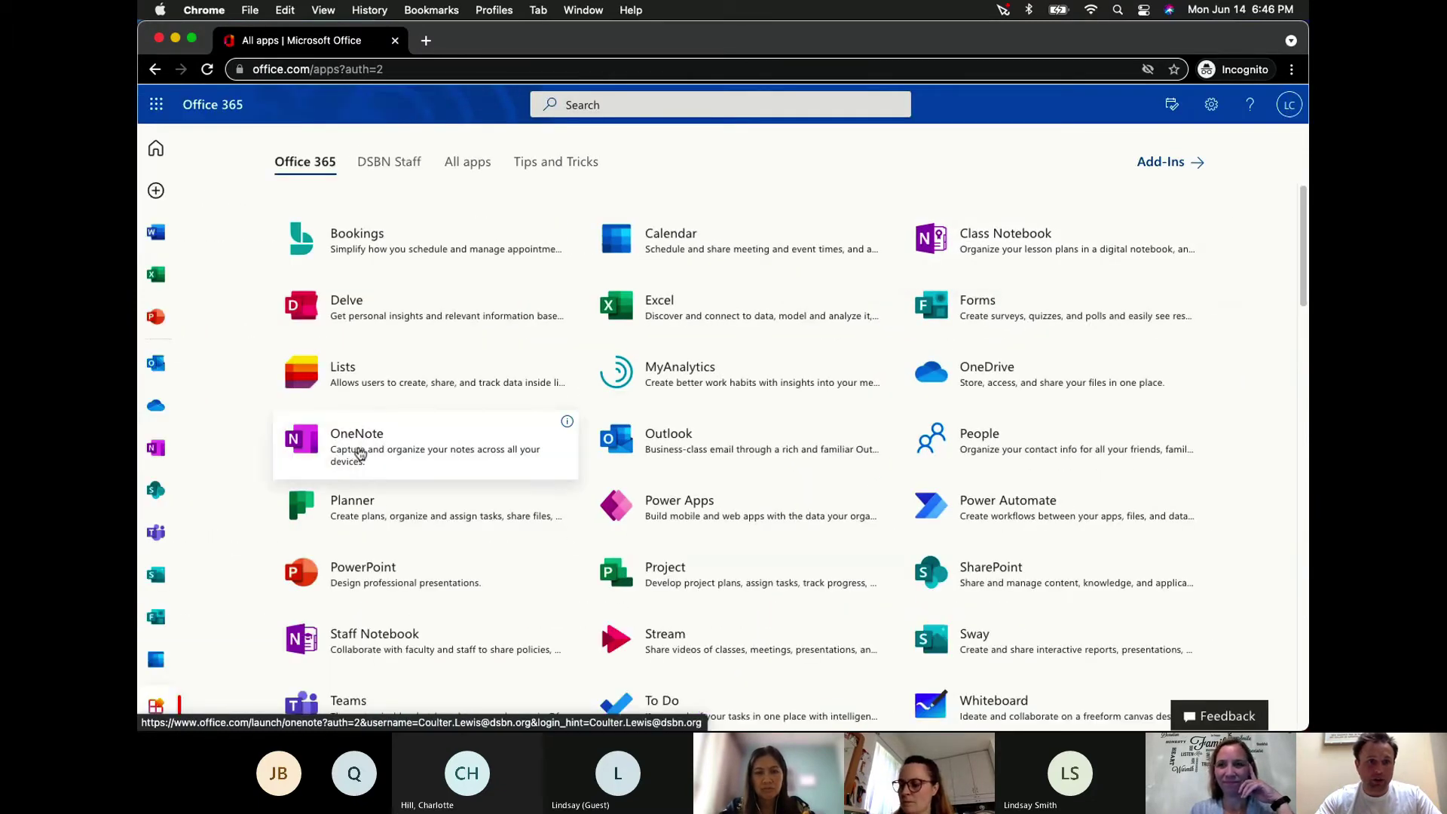
pyautogui.scroll(5, 360, 453)
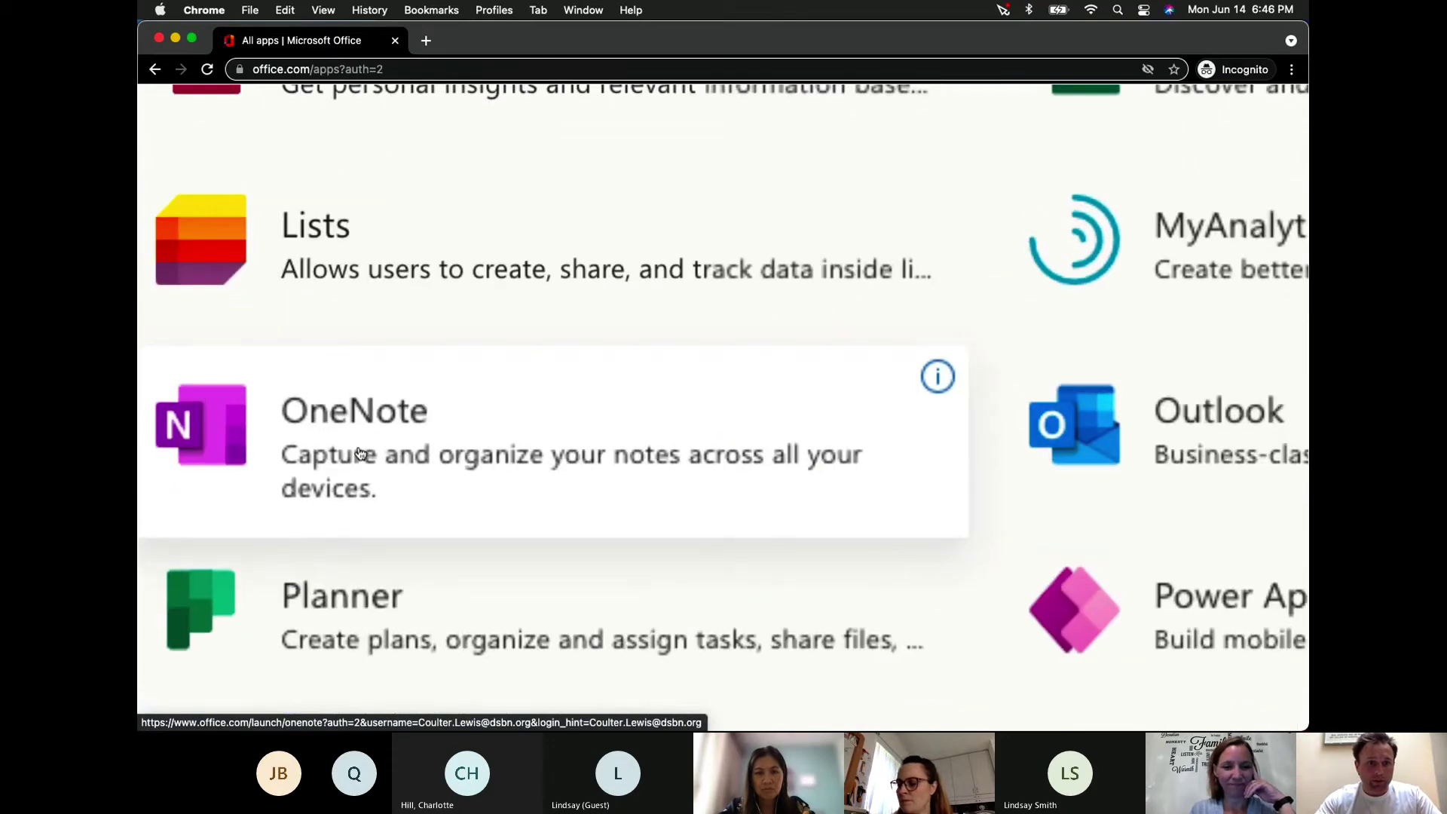
pyautogui.scroll(-1, 361, 453)
pyautogui.scroll(-5, 360, 453)
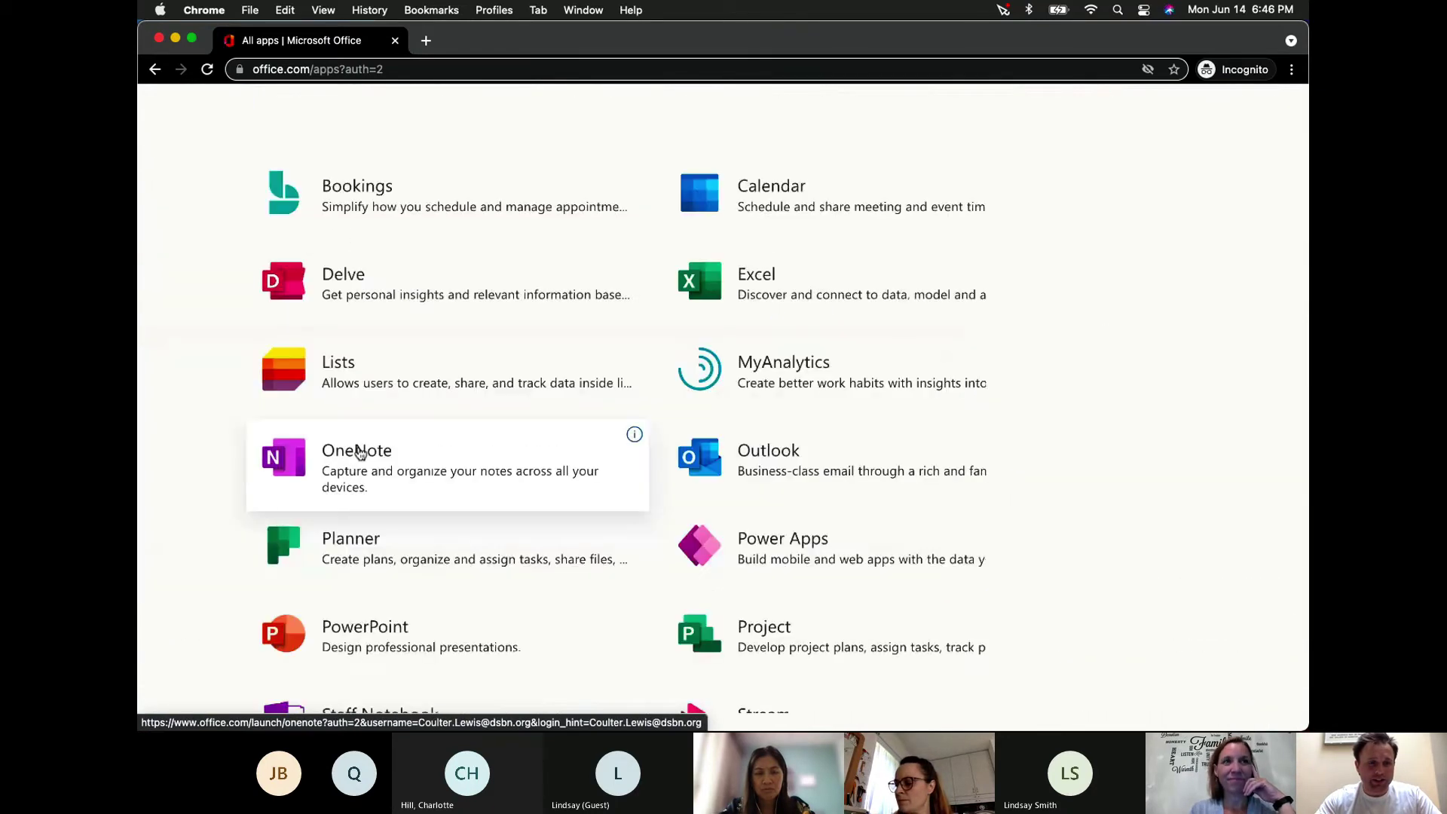
pyautogui.scroll(-5, 365, 448)
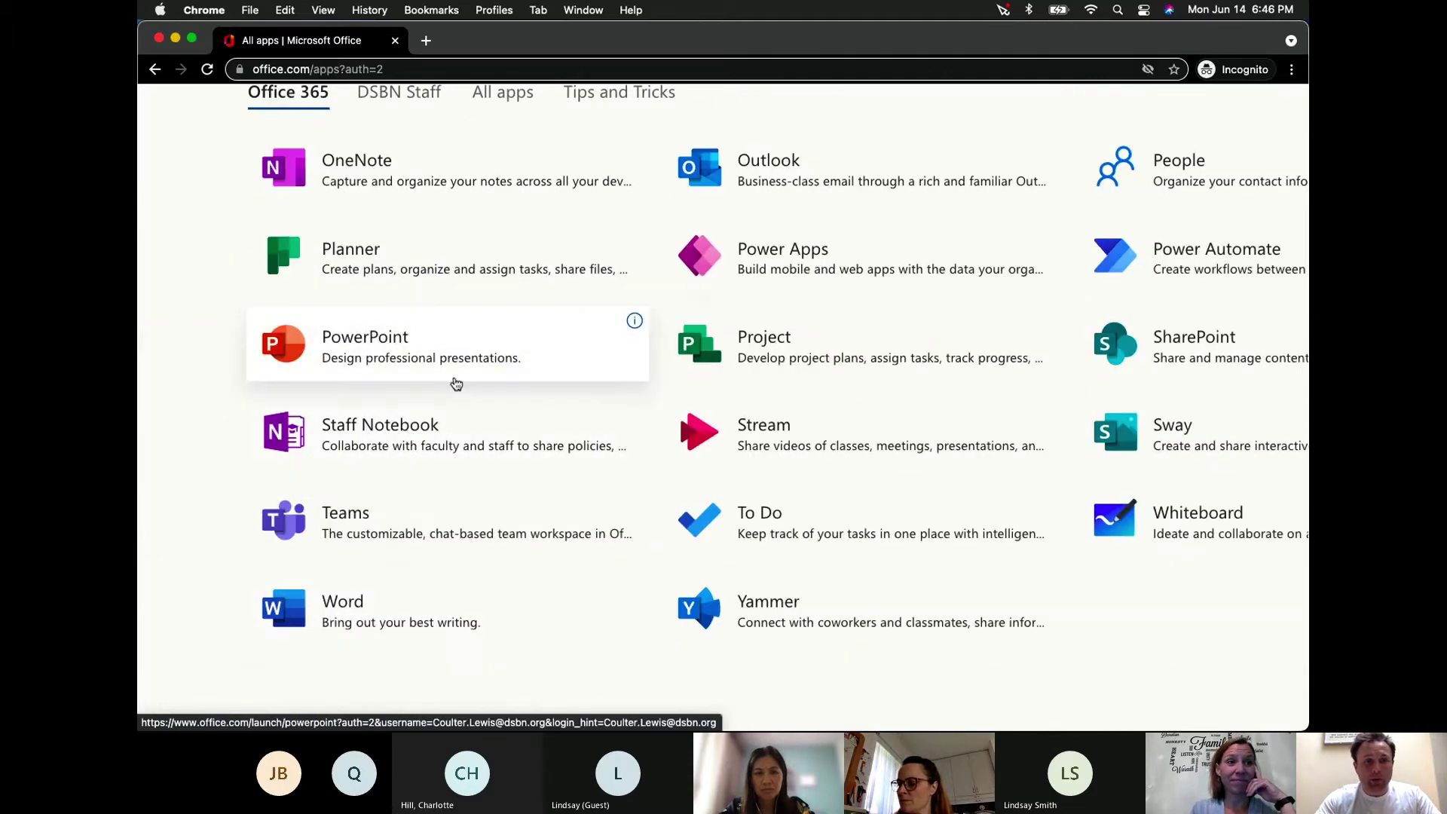
pyautogui.scroll(3, 453, 381)
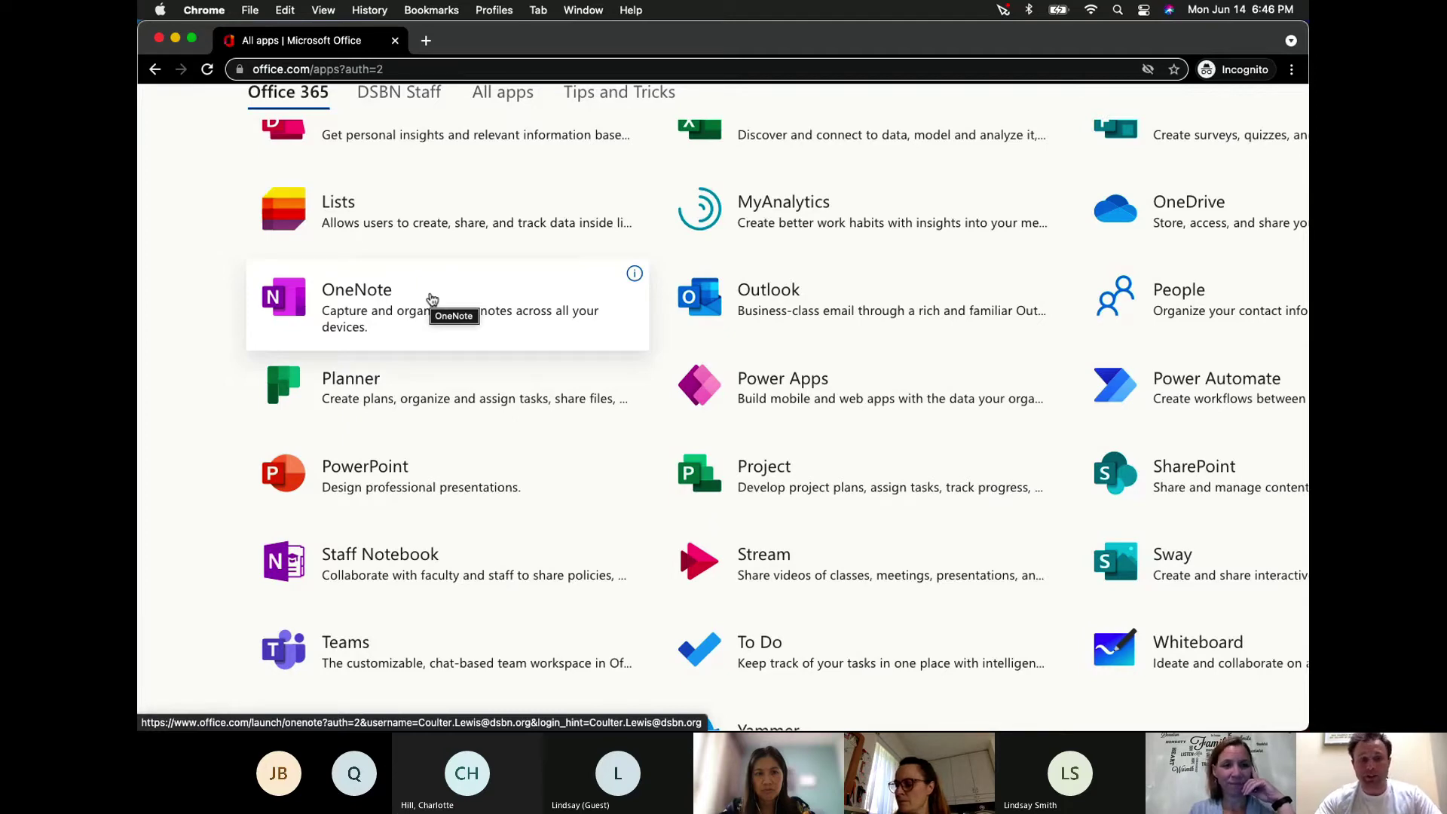
pyautogui.click(386, 298)
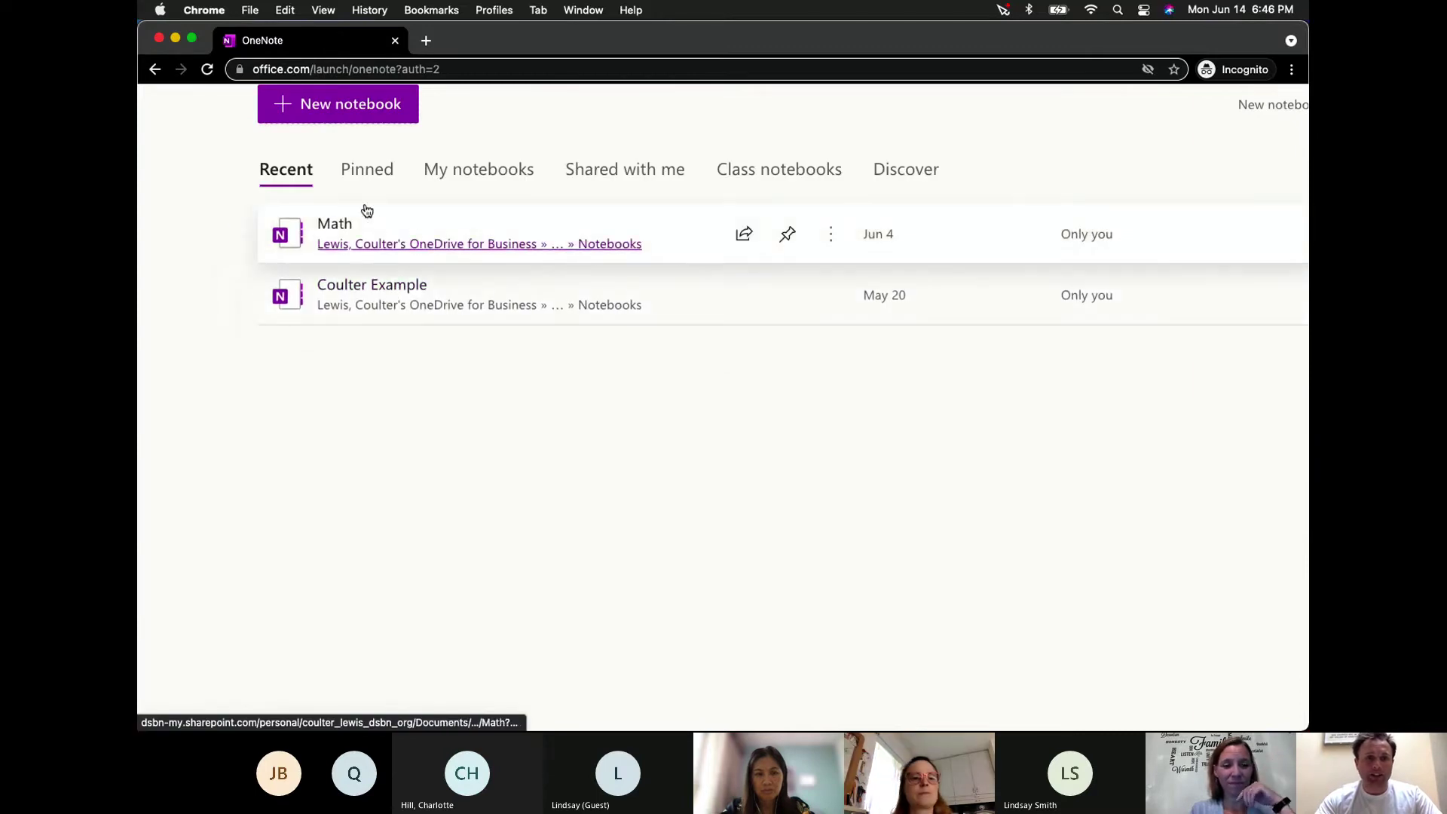
# - Create a new notebook named "Math Adventure"
pyautogui.click(337, 107)
pyautogui.click(719, 401)
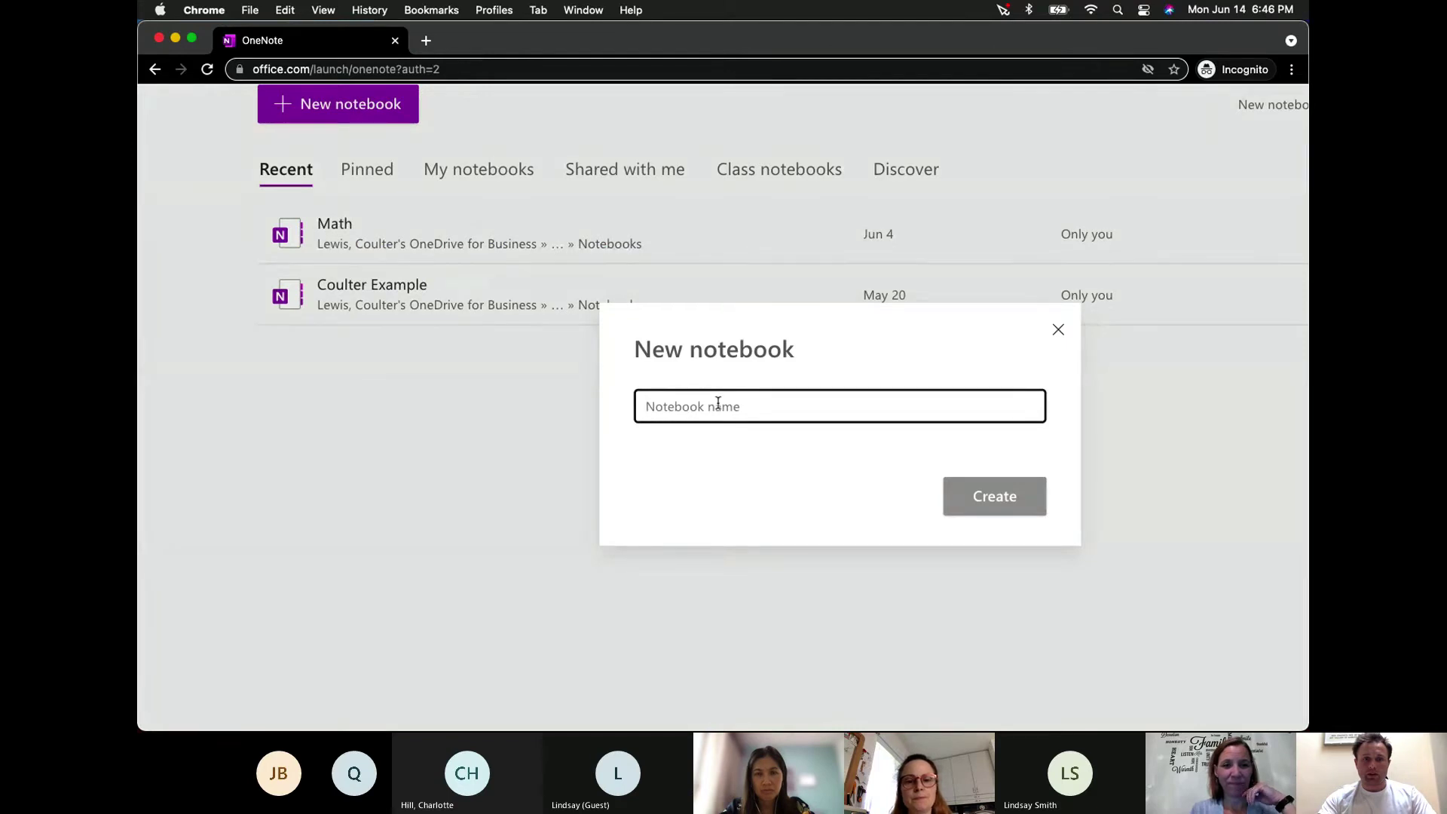
pyautogui.write('Math A')
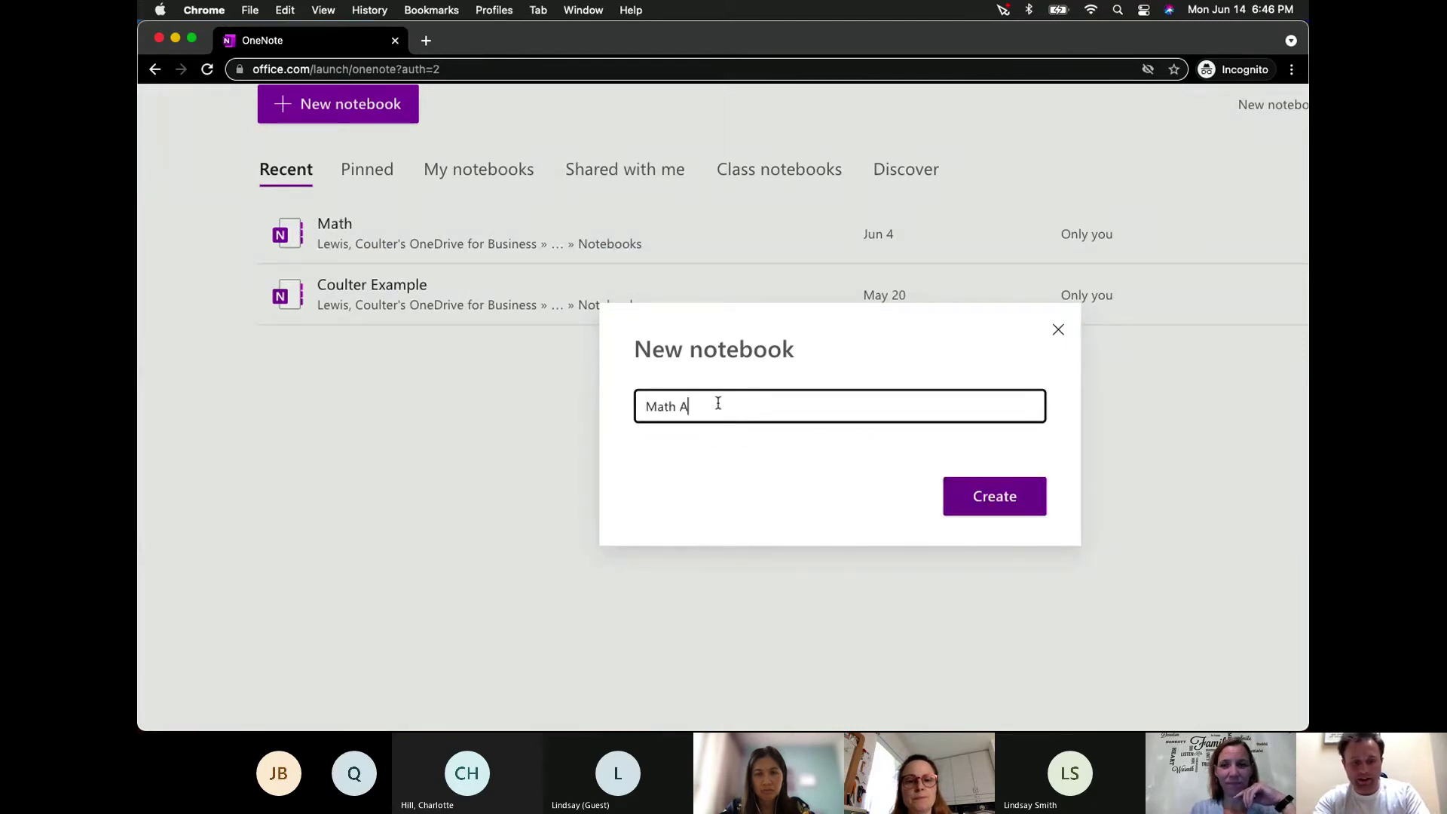
pyautogui.write('dventure')
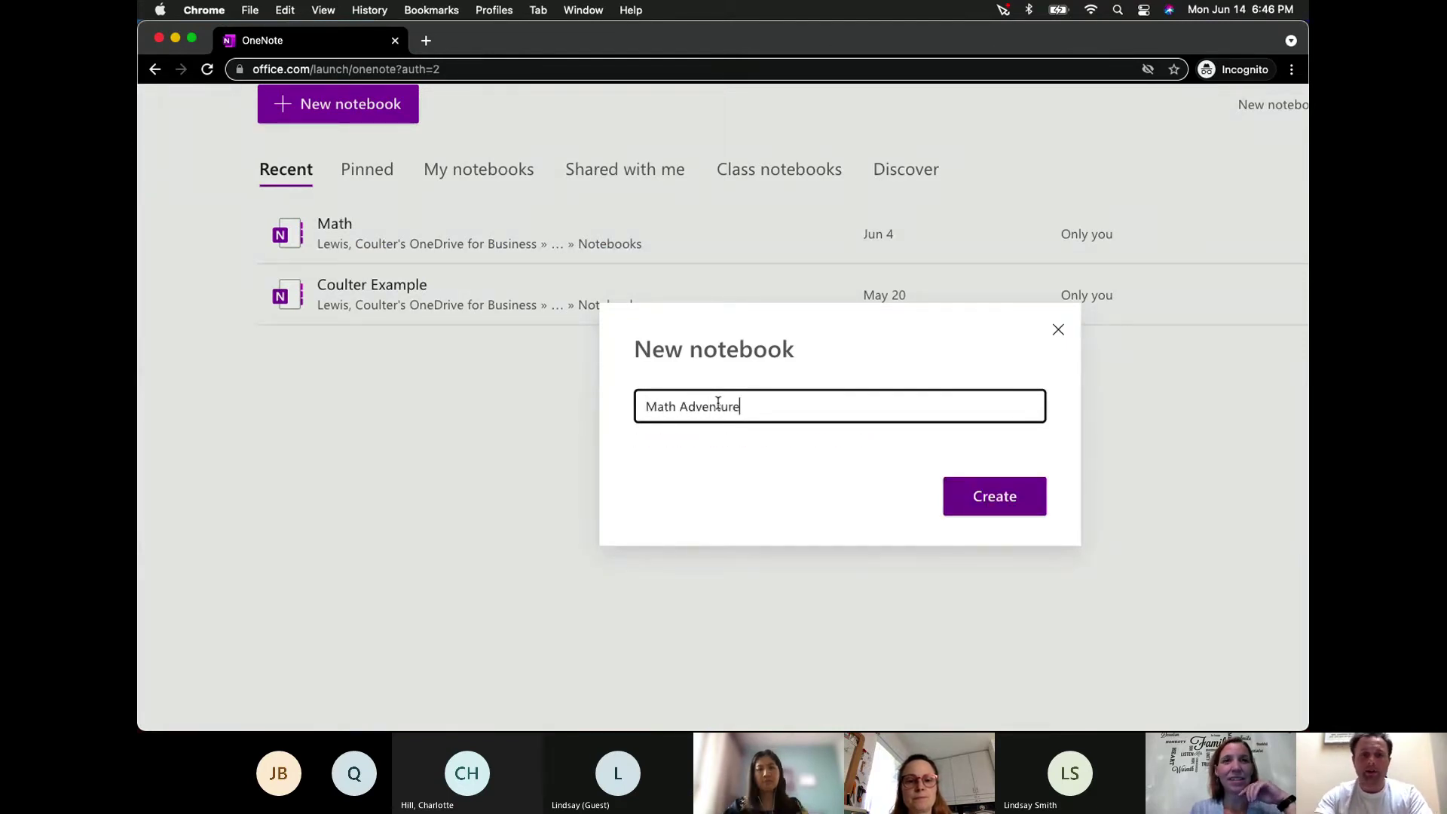
pyautogui.click(1019, 492)
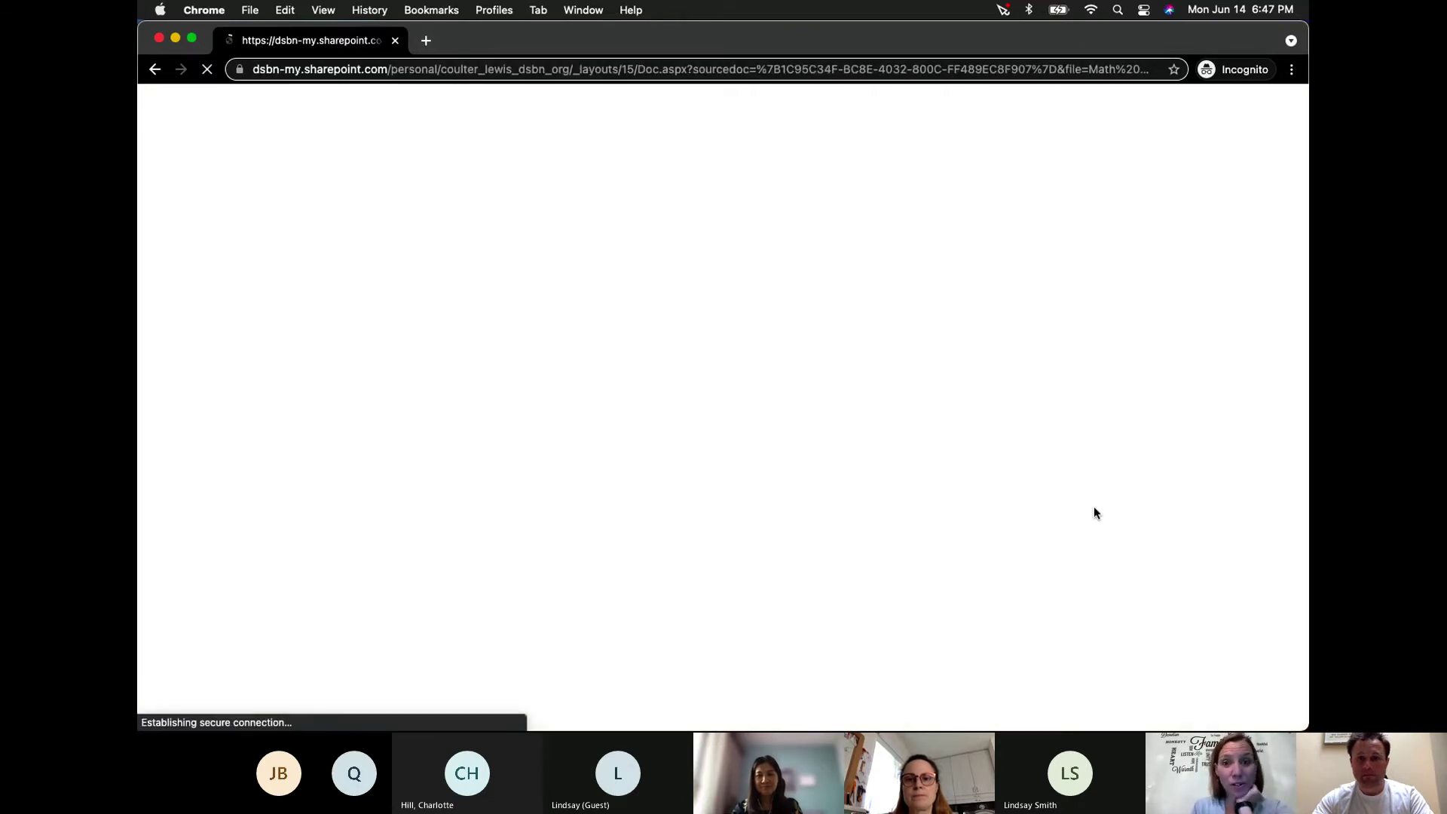
# - Reopen the Math Adventure notebook from the recent notebooks
pyautogui.press('super+Tab')
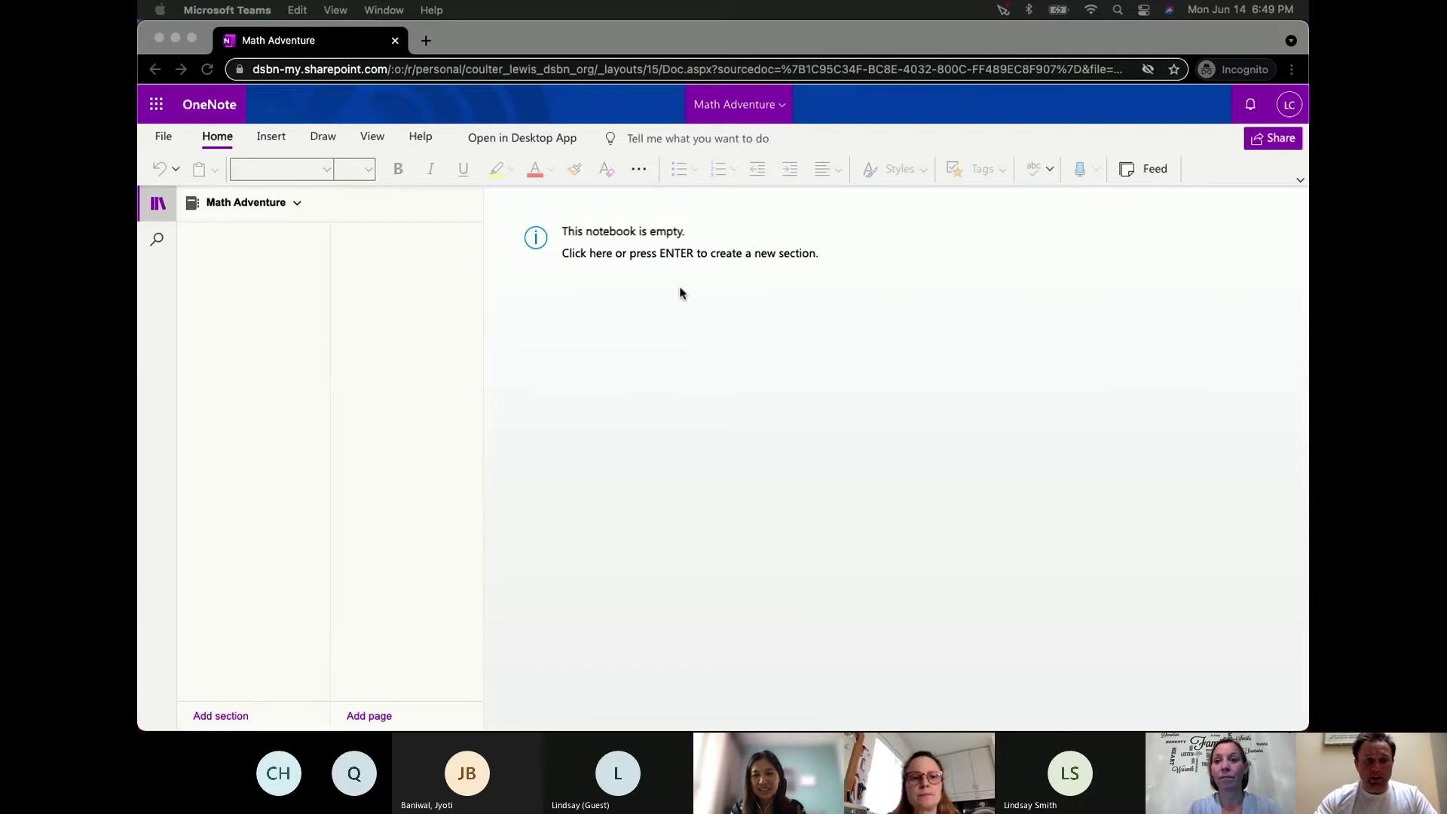
pyautogui.click(220, 716)
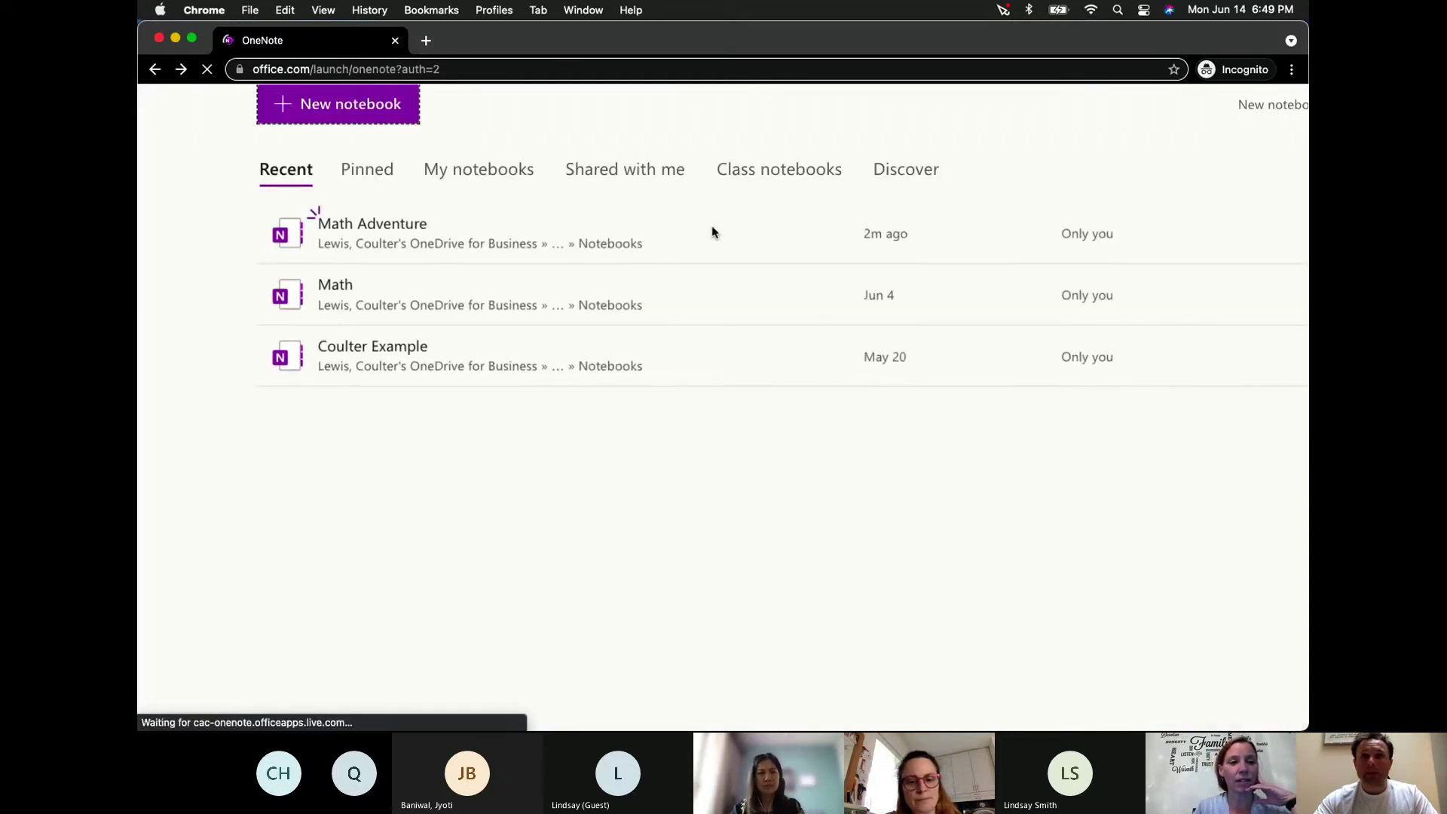
pyautogui.click(357, 233)
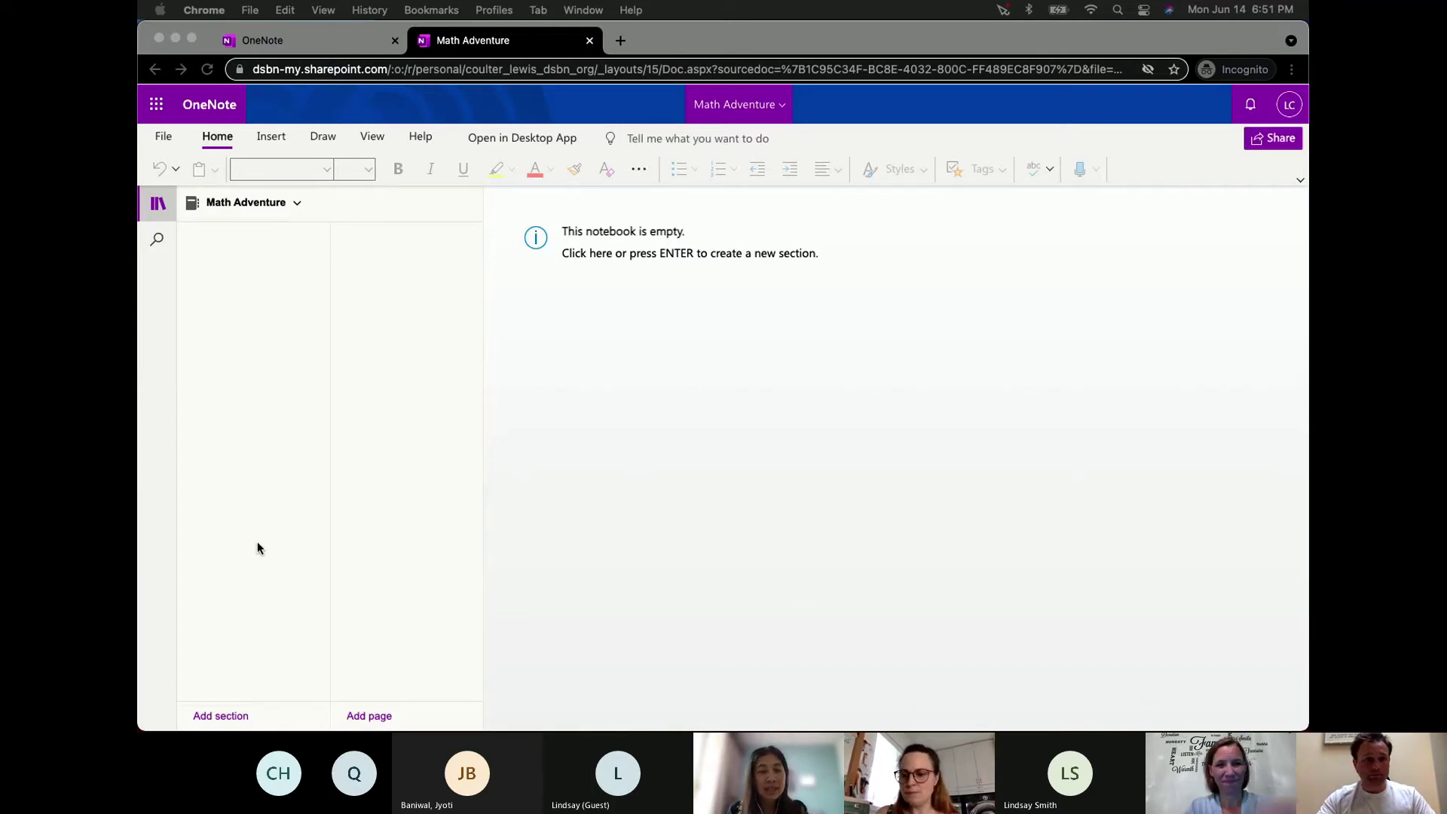
# - Add a section named "Division" to the empty Math Adventure notebook
pyautogui.click(223, 717)
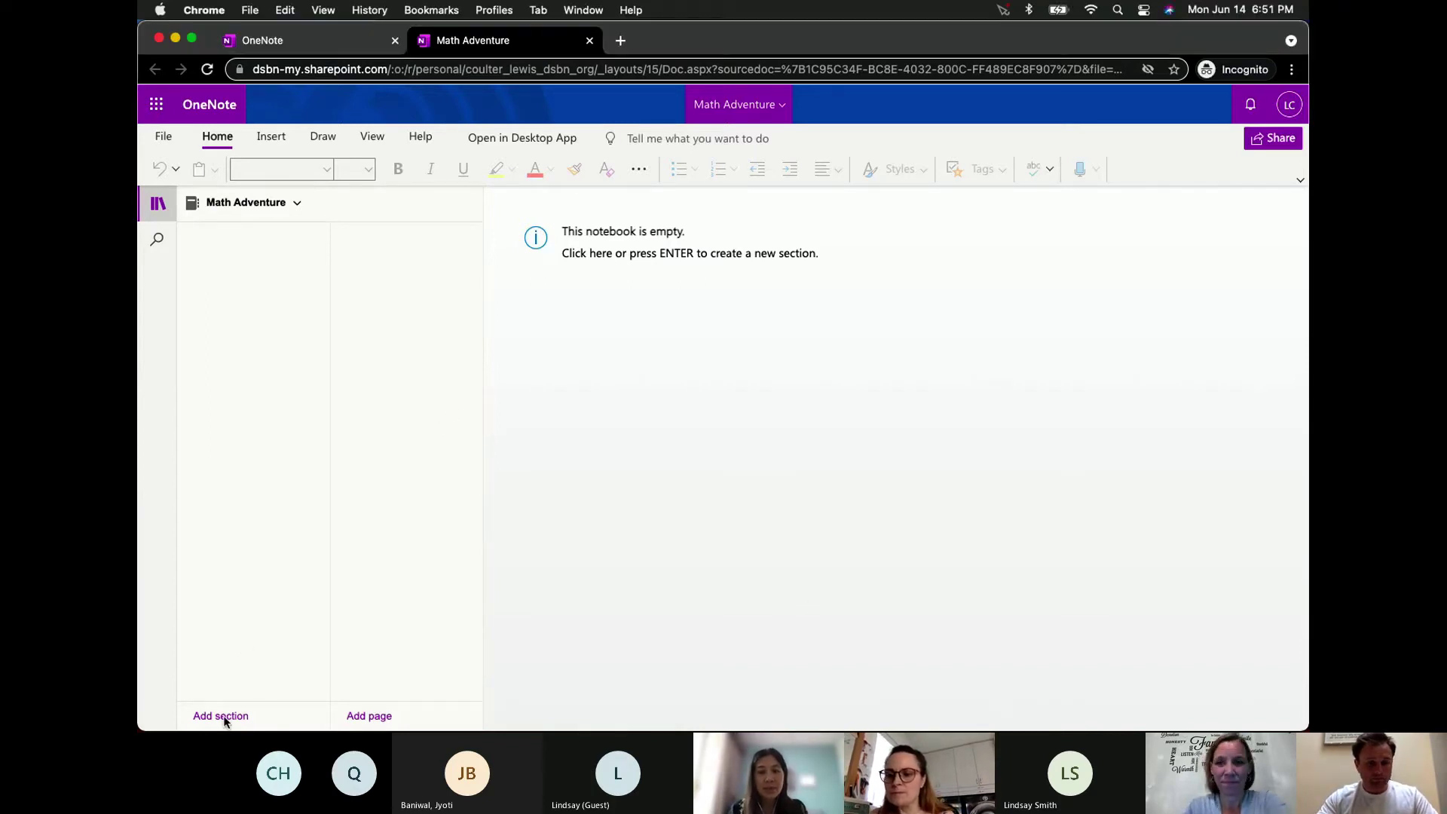
pyautogui.click(233, 717)
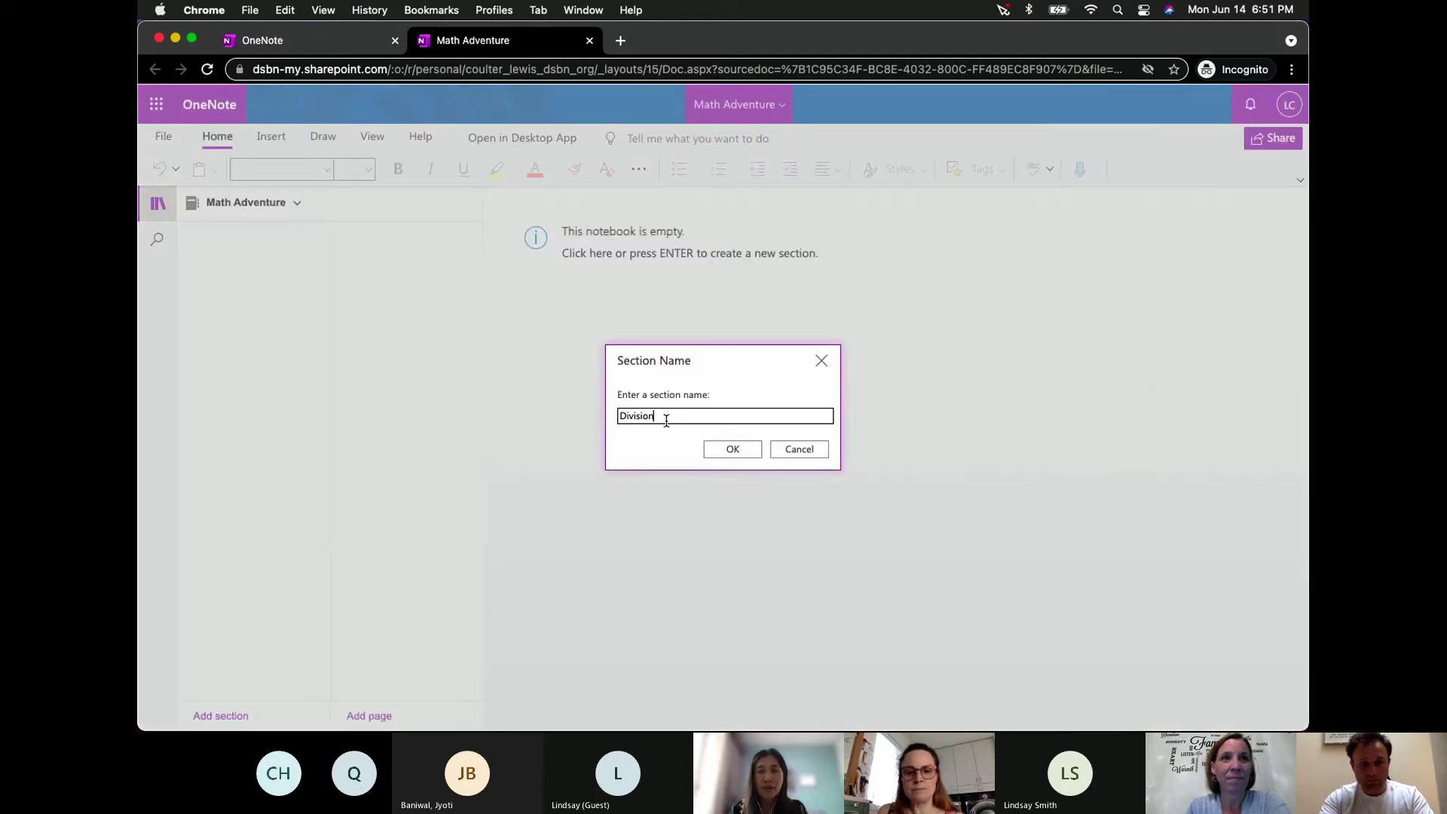
pyautogui.click(737, 448)
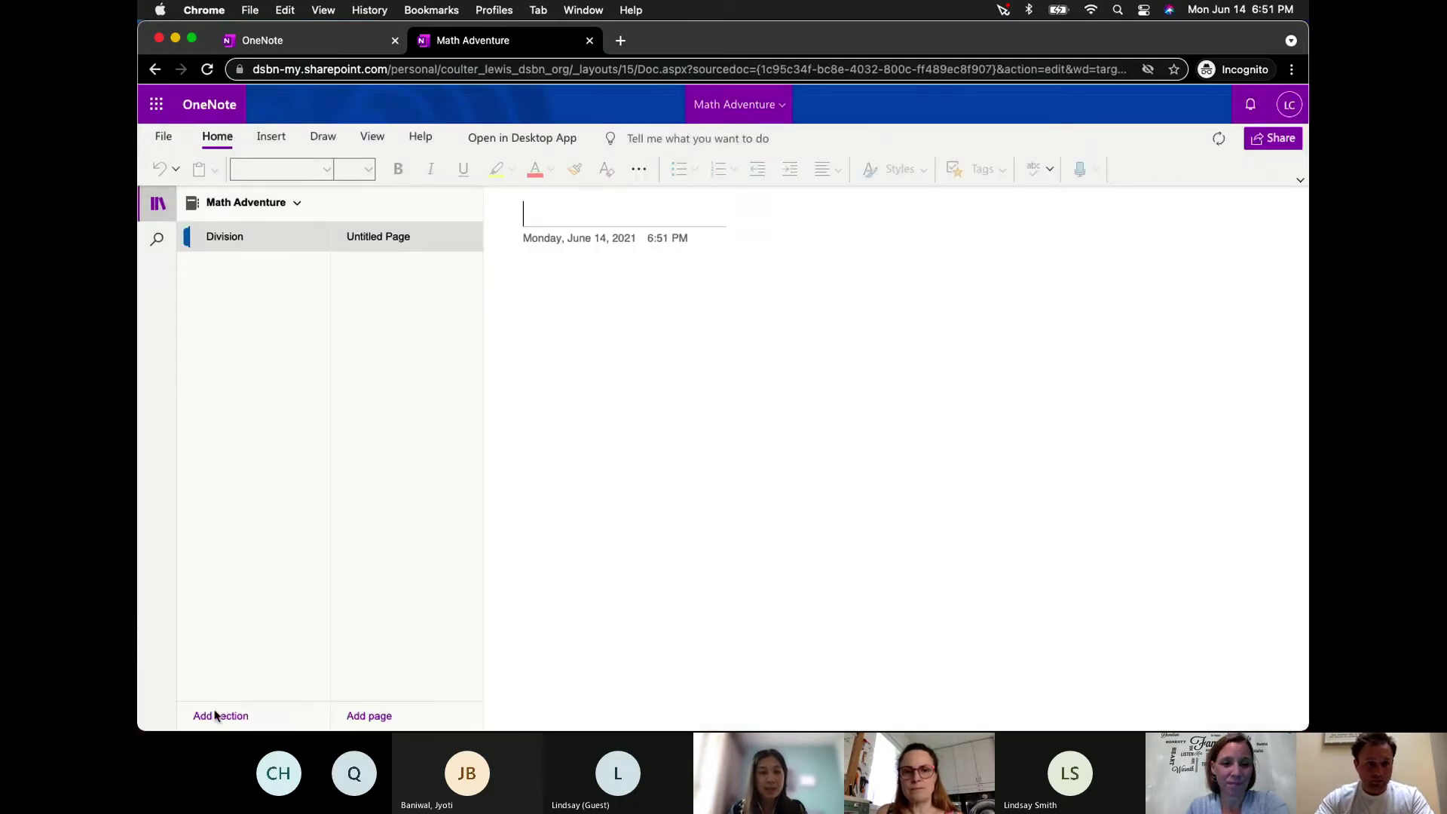
# - Add a second section named "Multiplication" to the notebook, correcting the spelling of its name before confirming
pyautogui.click(216, 715)
pyautogui.write('Mul')
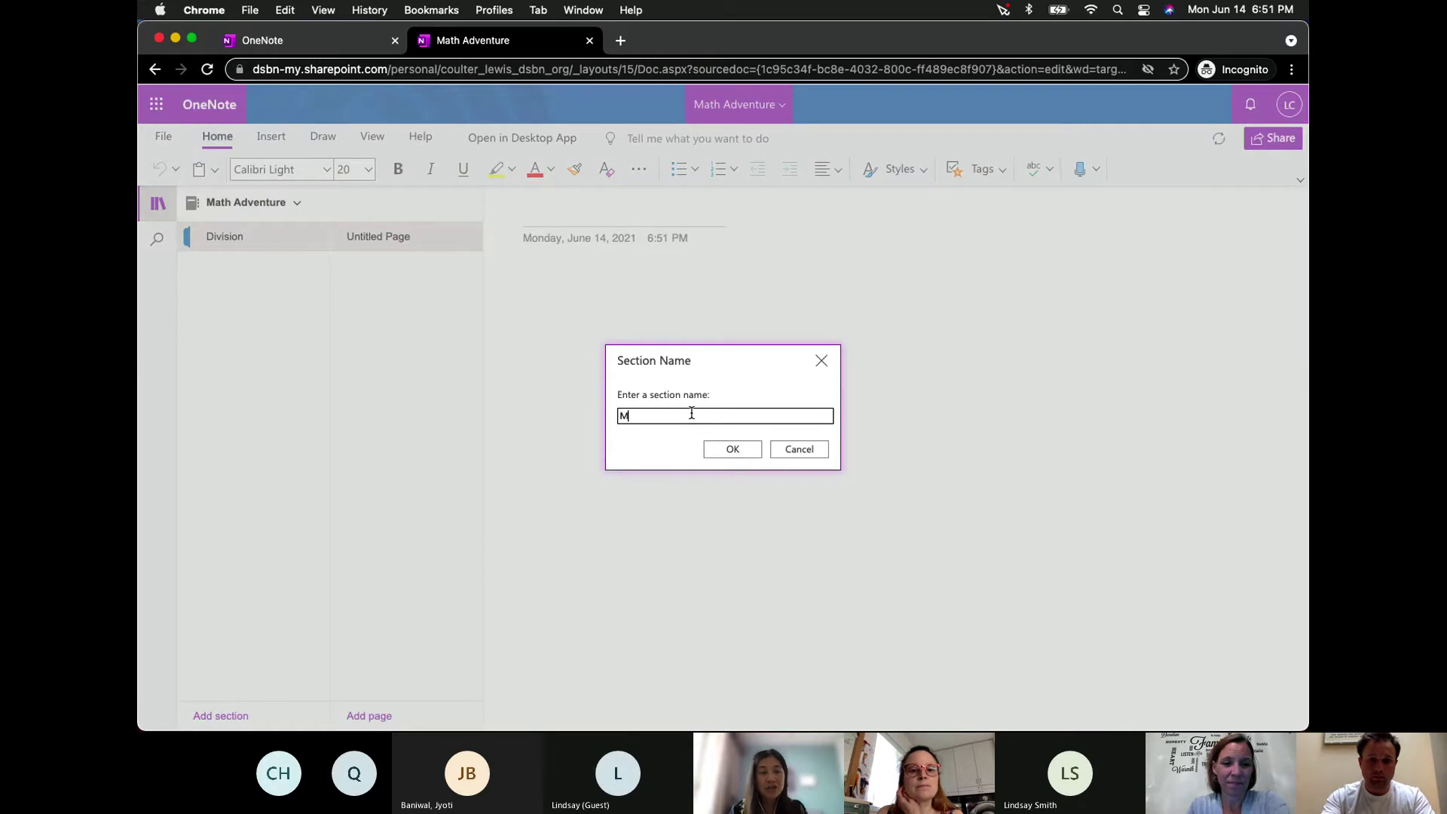
pyautogui.press('BackSpace')
pyautogui.press('BackSpace')
pyautogui.press('BackSpace')
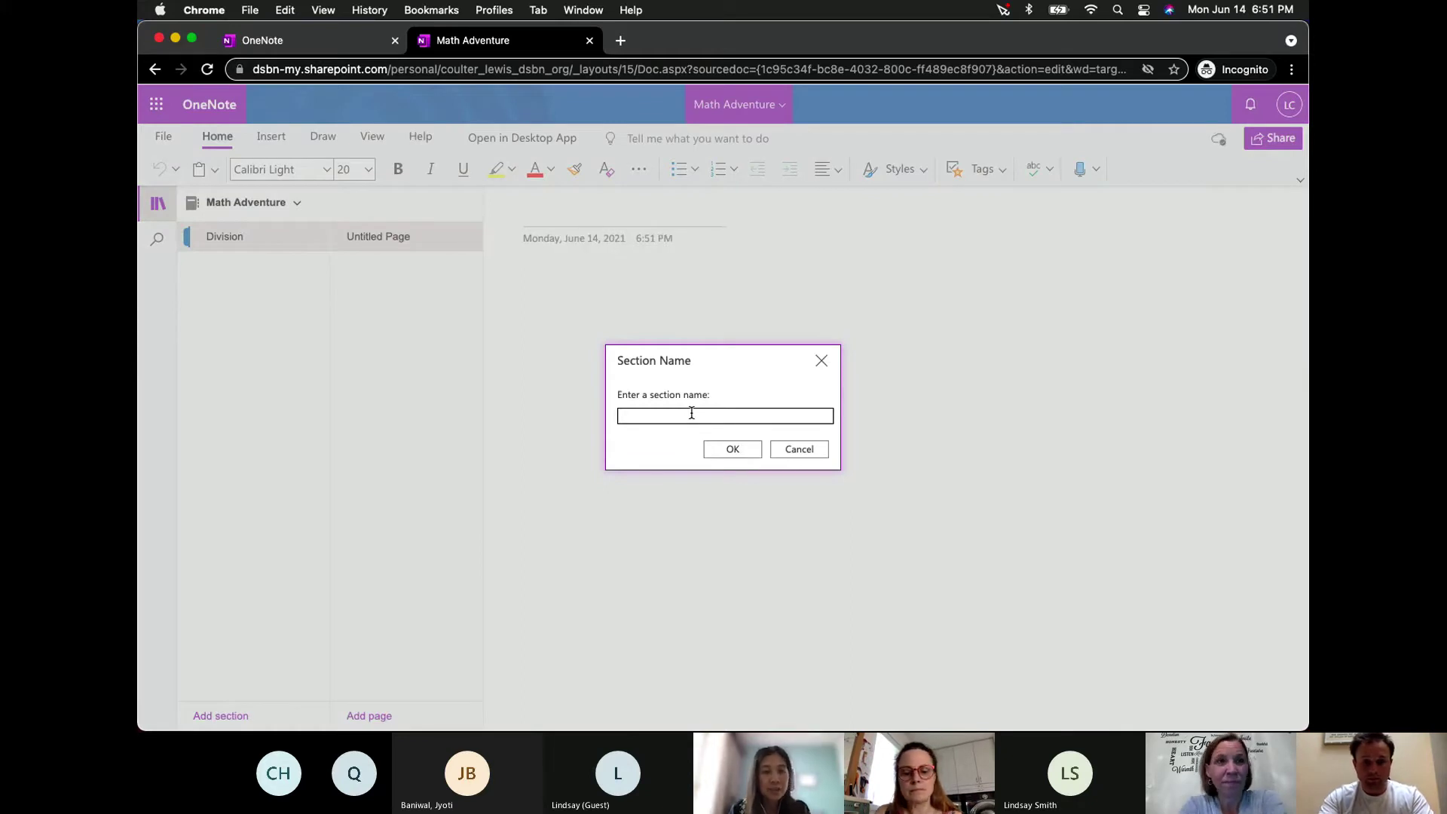
pyautogui.write('Multi')
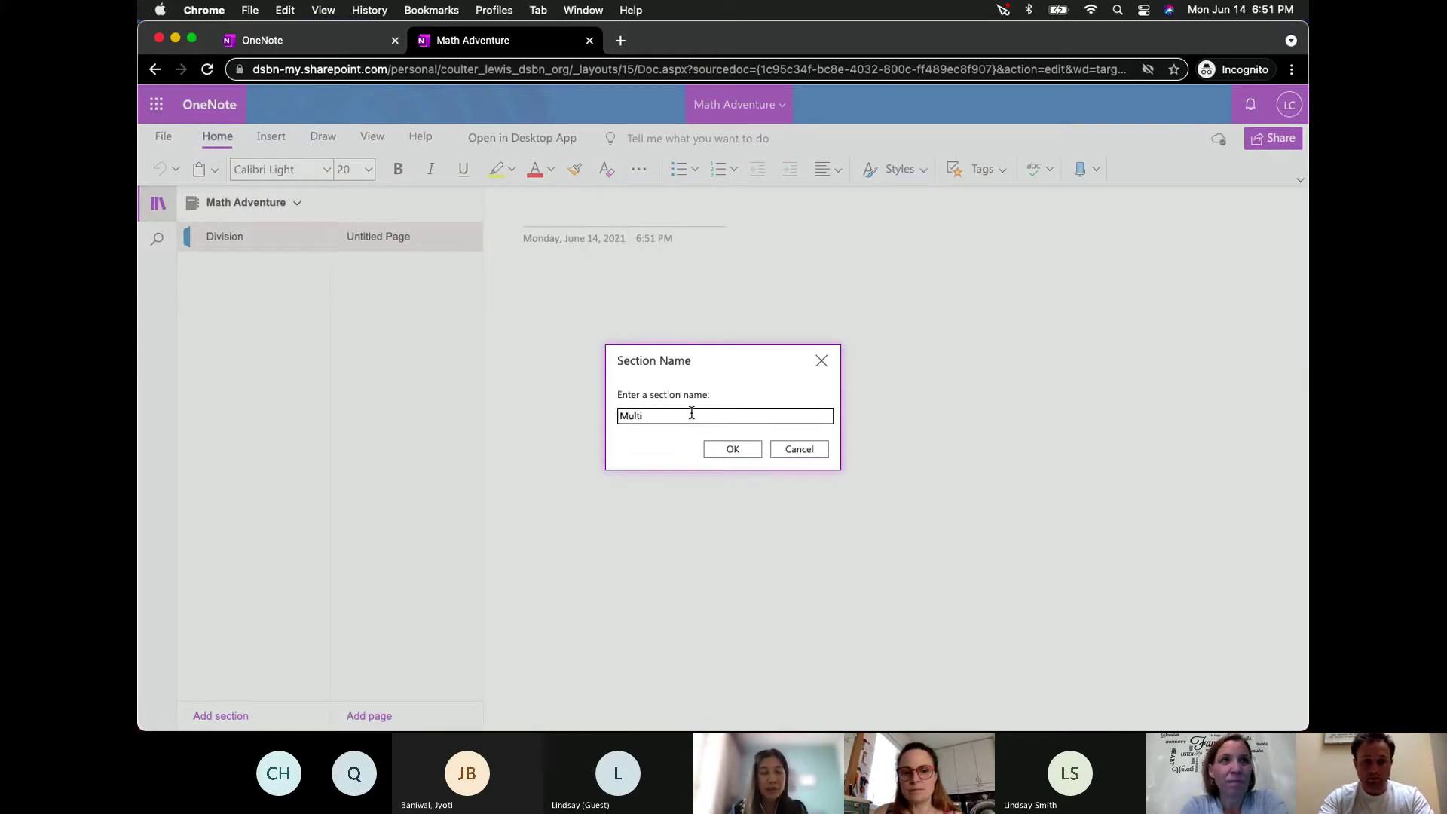
pyautogui.write('pul')
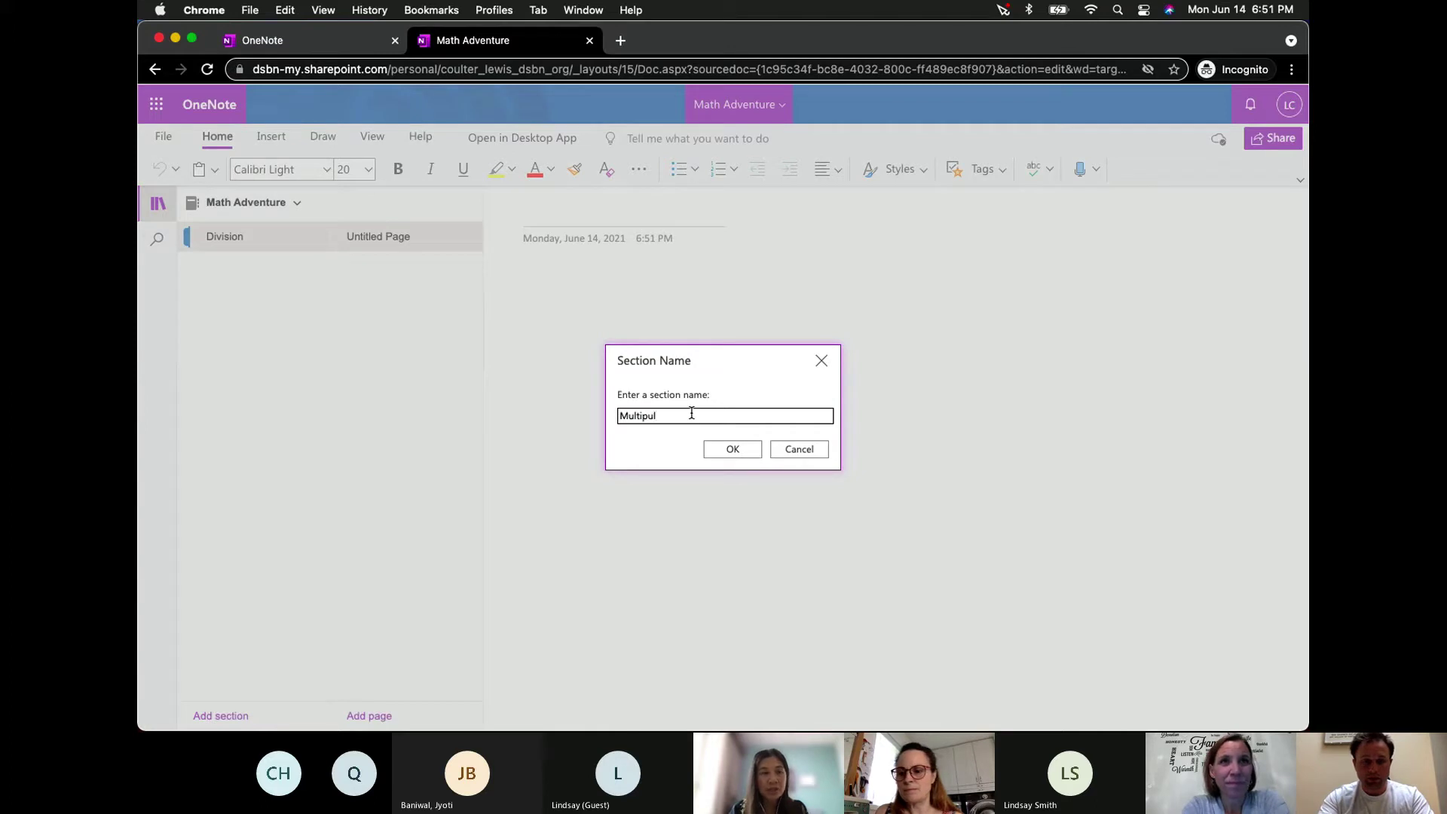
pyautogui.write('cations')
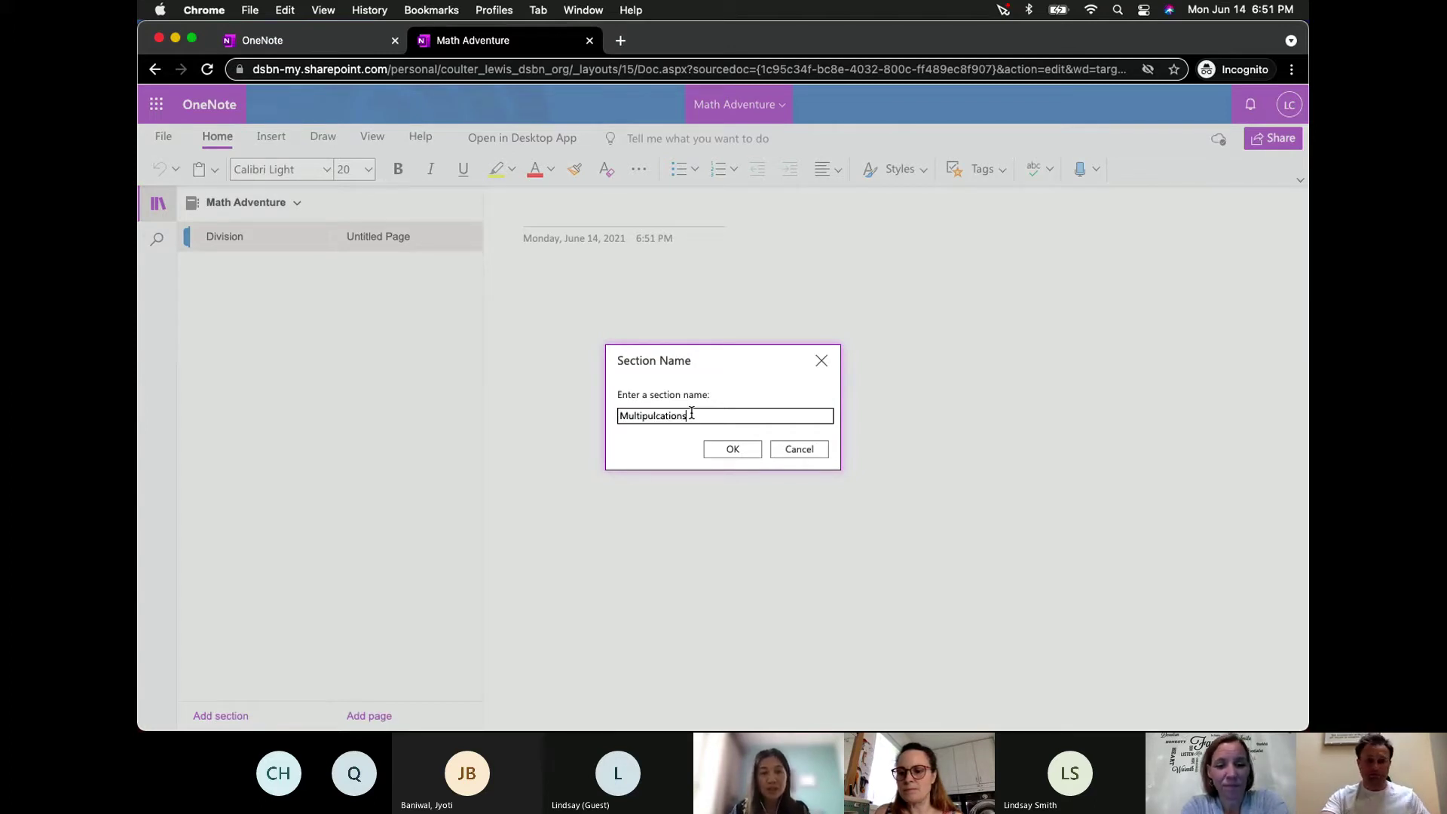
pyautogui.press('BackSpace')
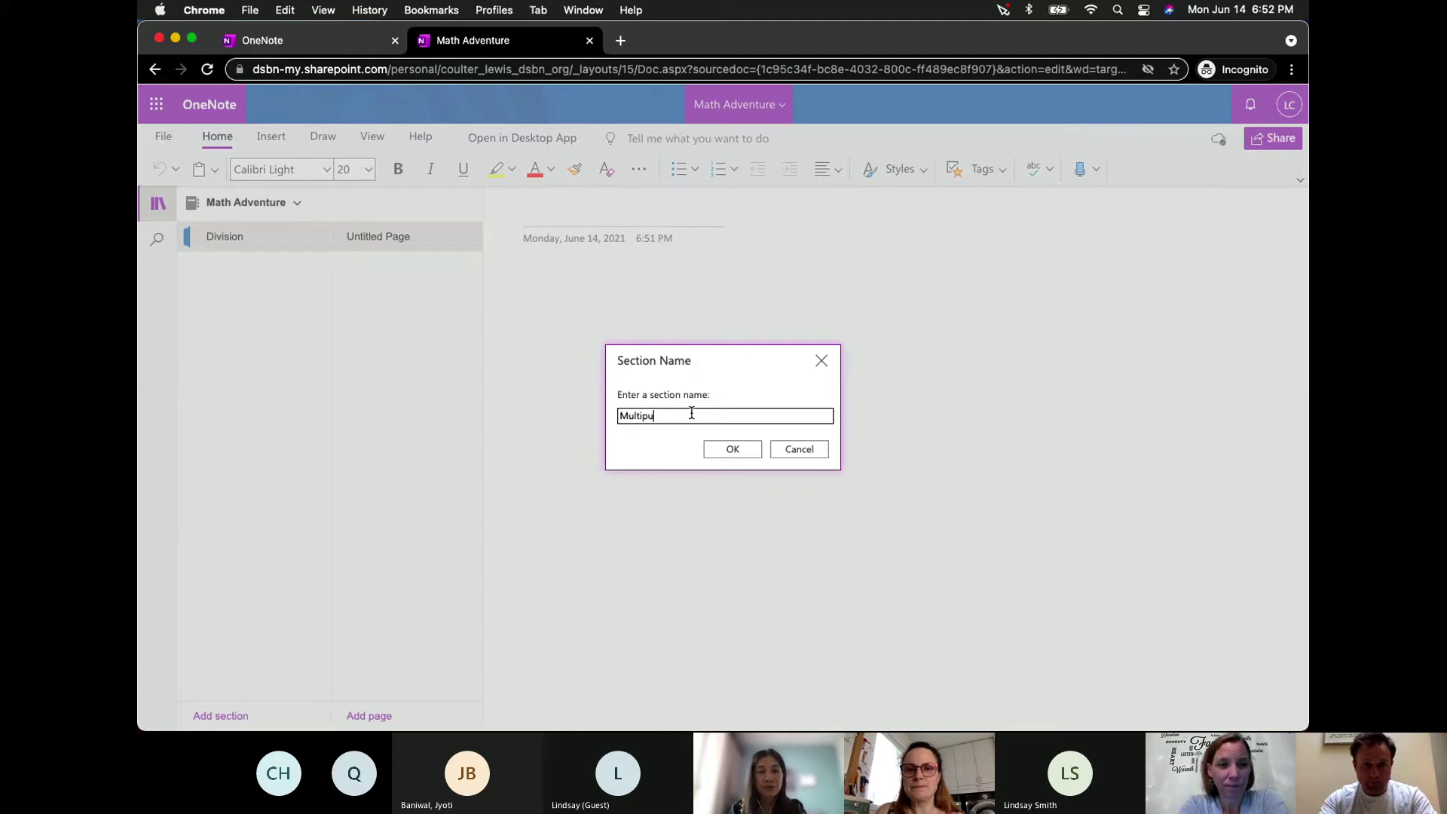
pyautogui.press('BackSpace')
pyautogui.write('lication')
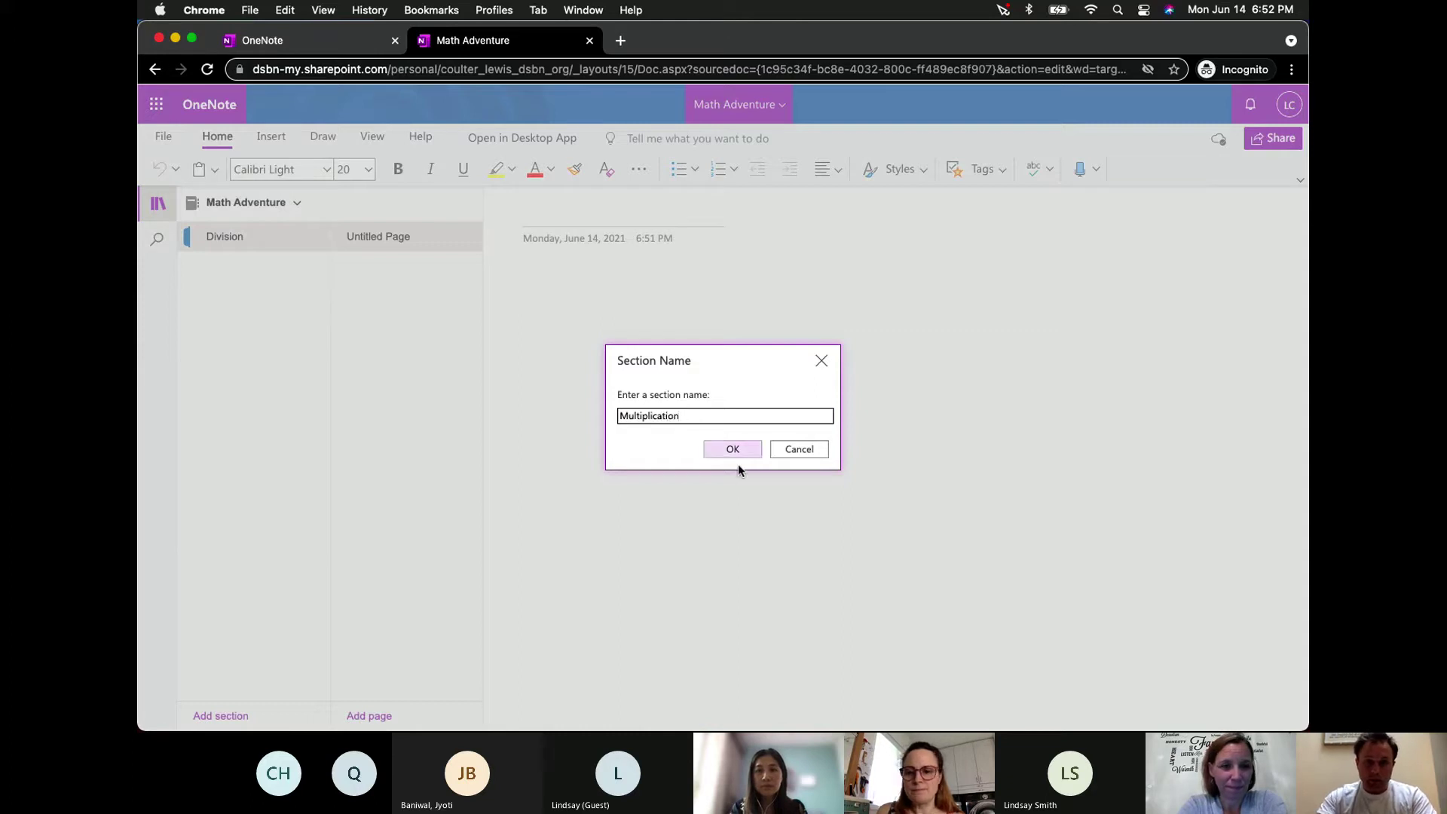
pyautogui.click(709, 449)
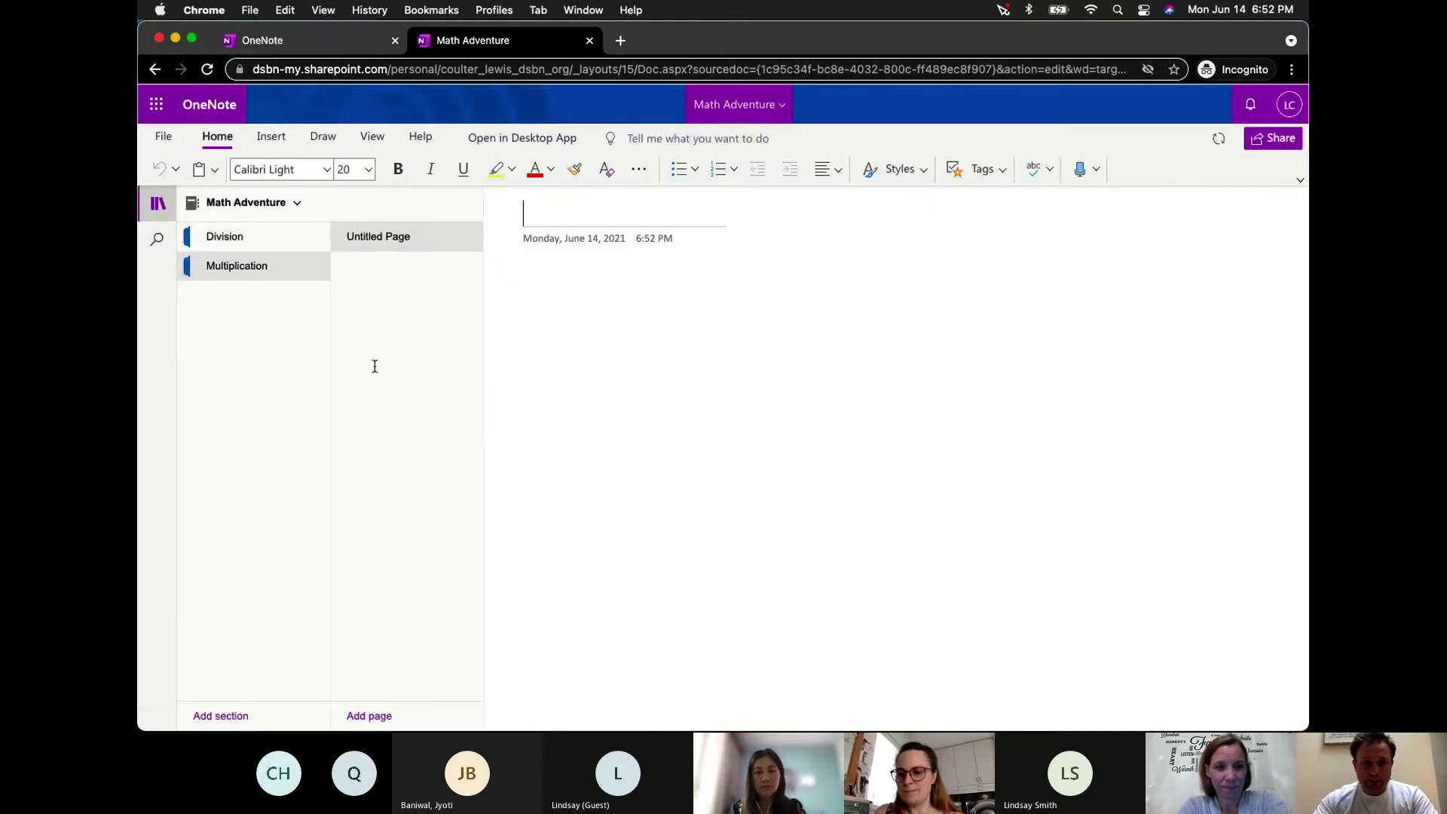
# - Add a third section named "Word Problems" to the notebook
pyautogui.click(231, 718)
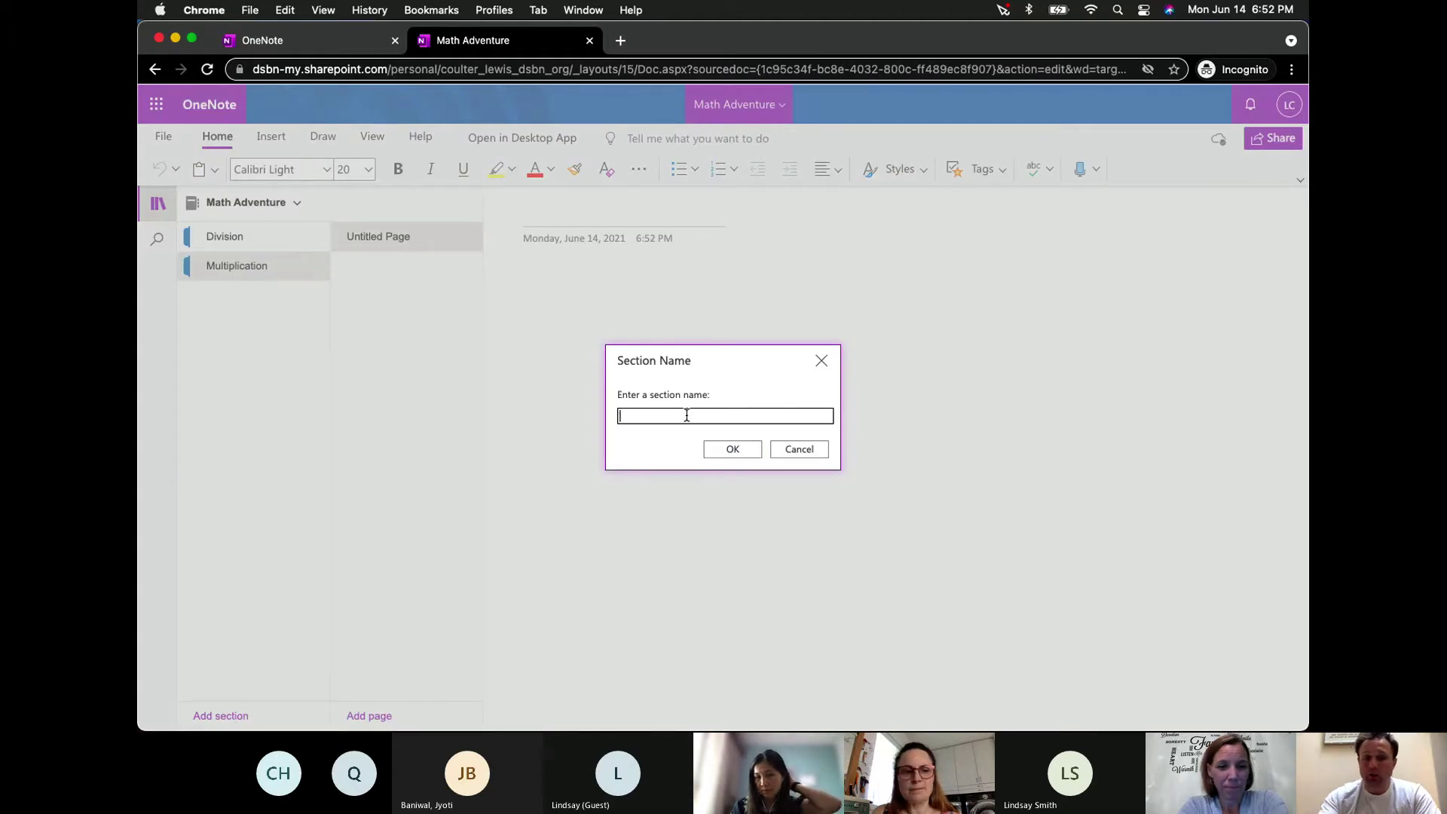
pyautogui.write('Wo')
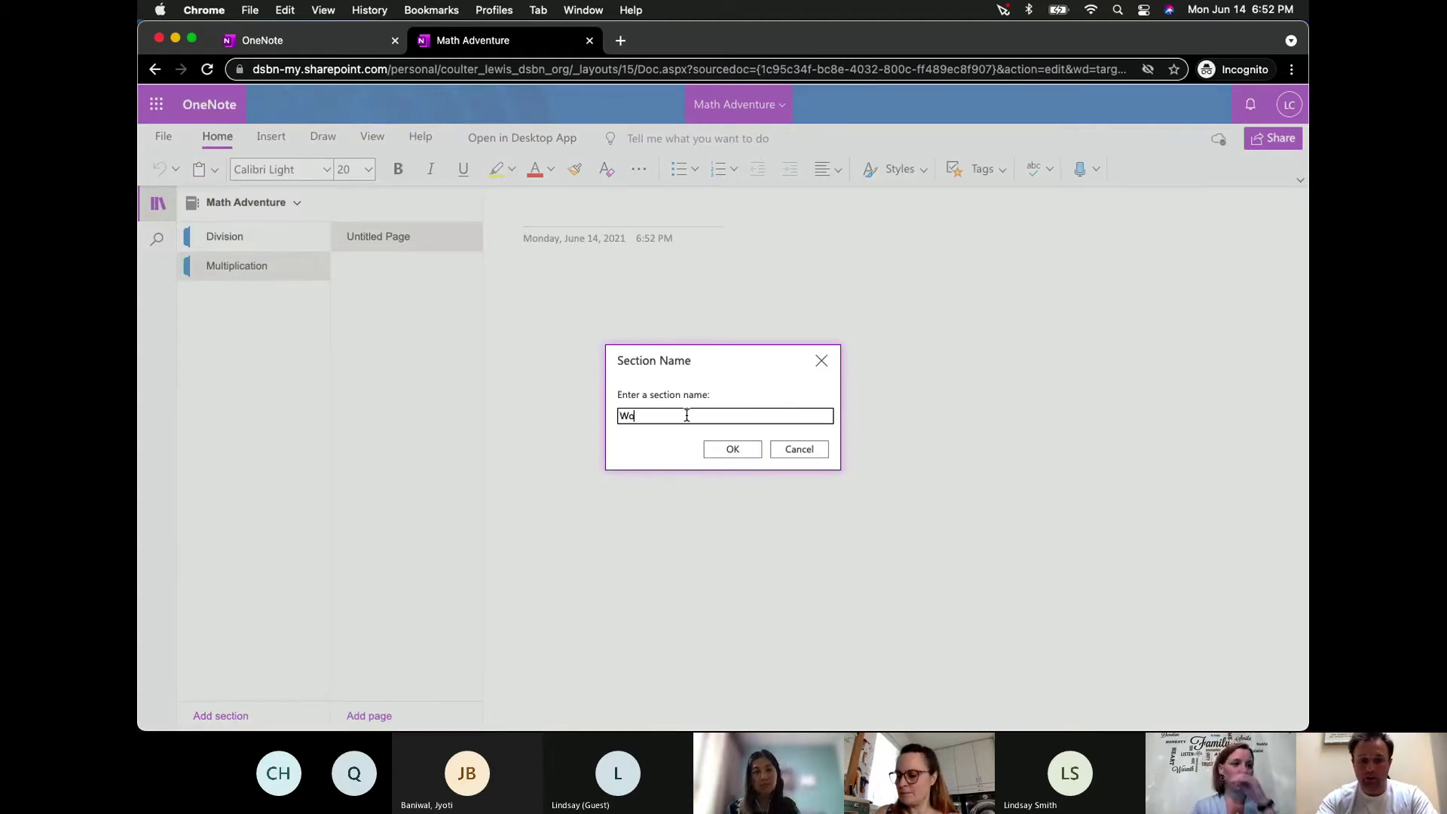
pyautogui.write('rd Pro')
pyautogui.write('blems')
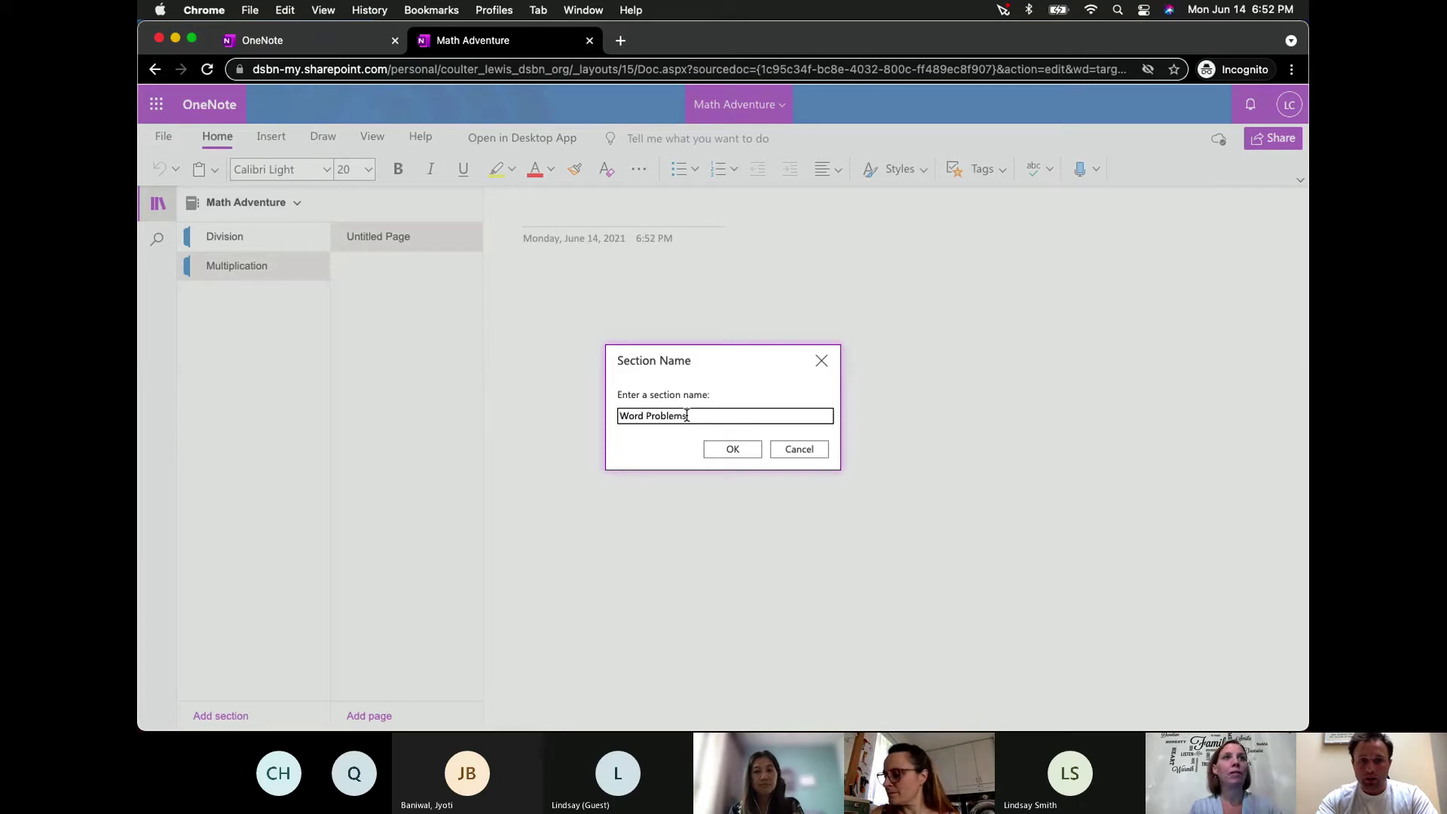
pyautogui.click(738, 450)
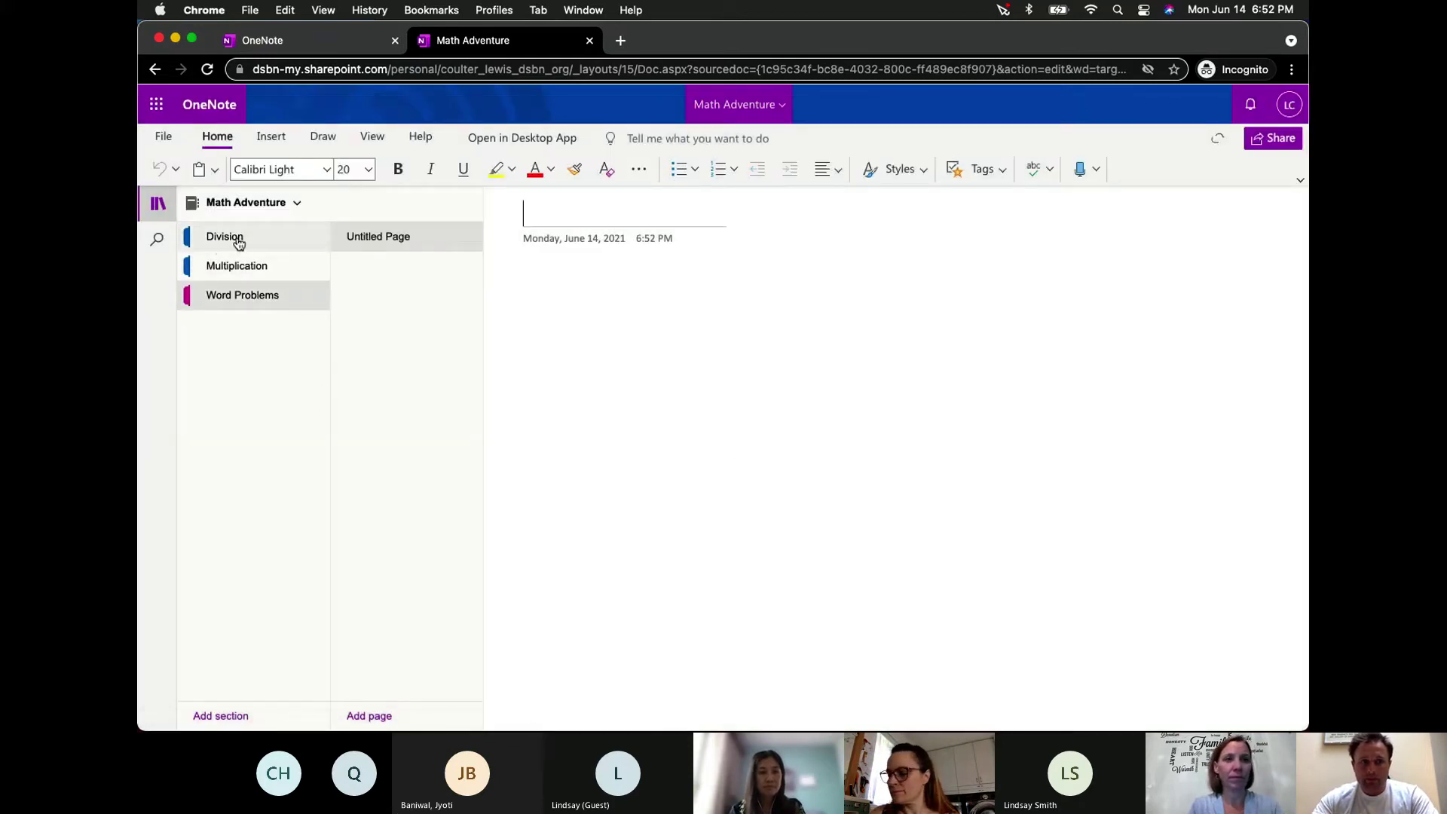
# - Change the color of the Division section to Yellow
pyautogui.click(189, 240)
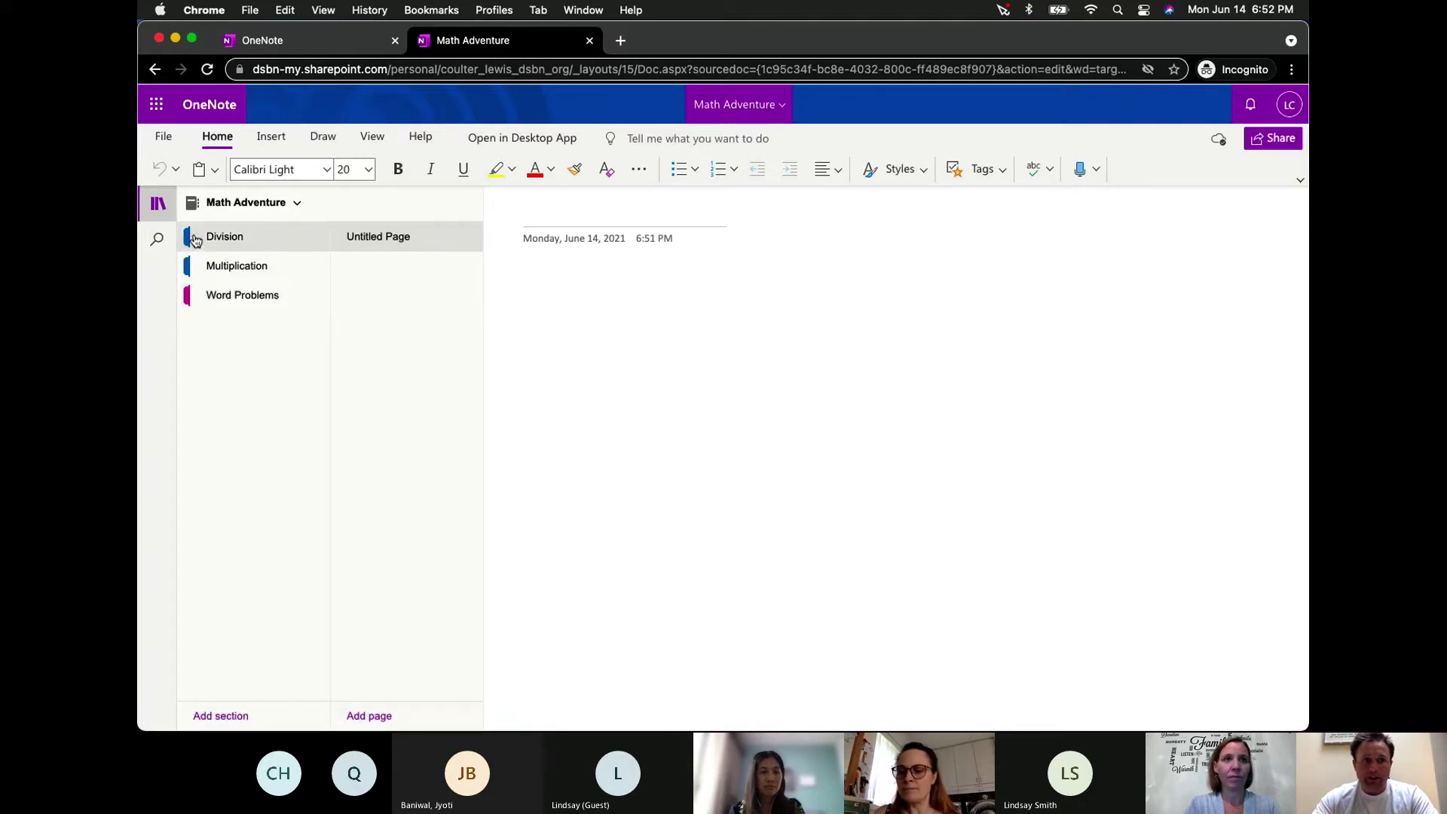
pyautogui.rightClick(195, 240)
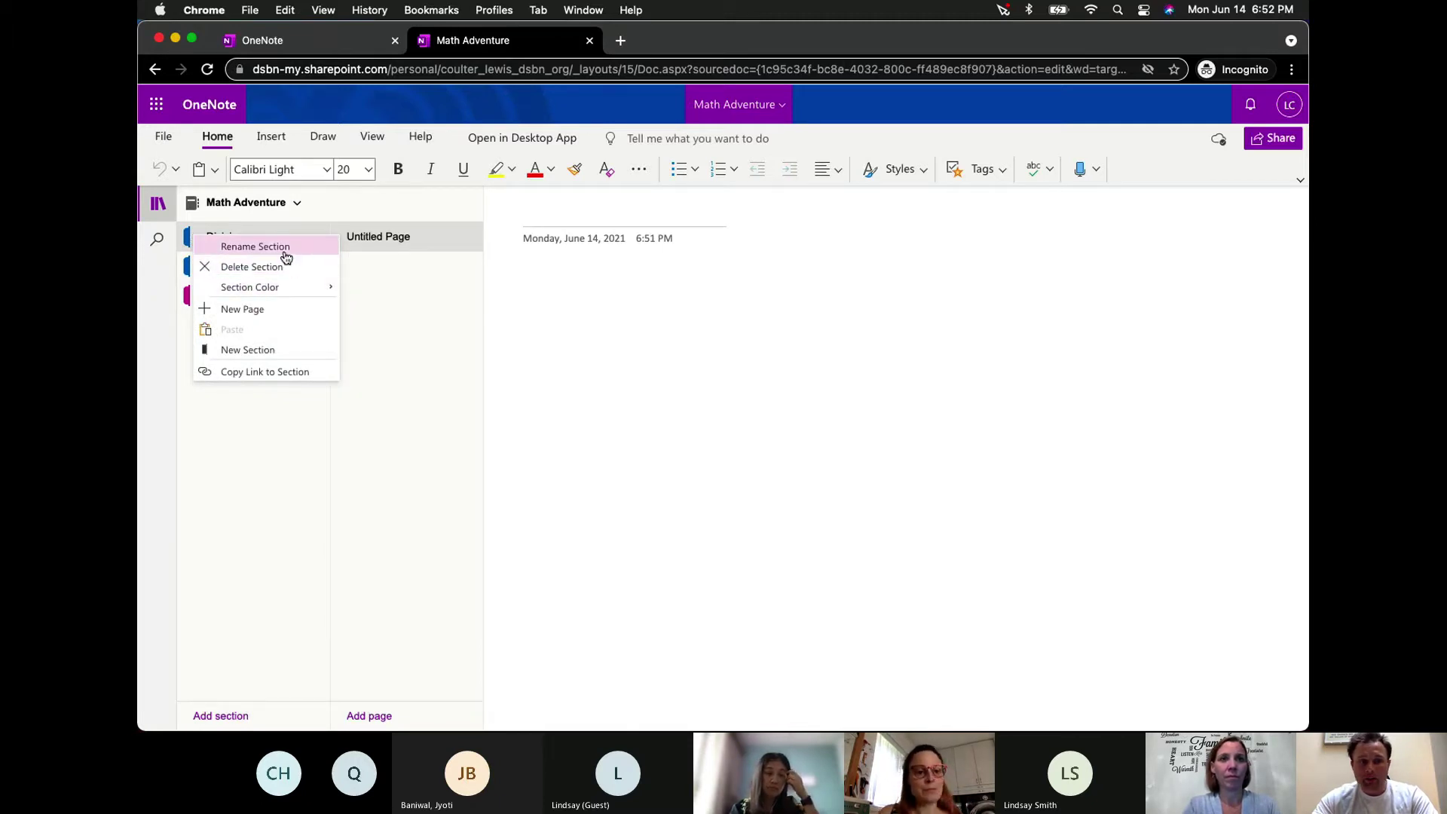
pyautogui.moveTo(285, 288)
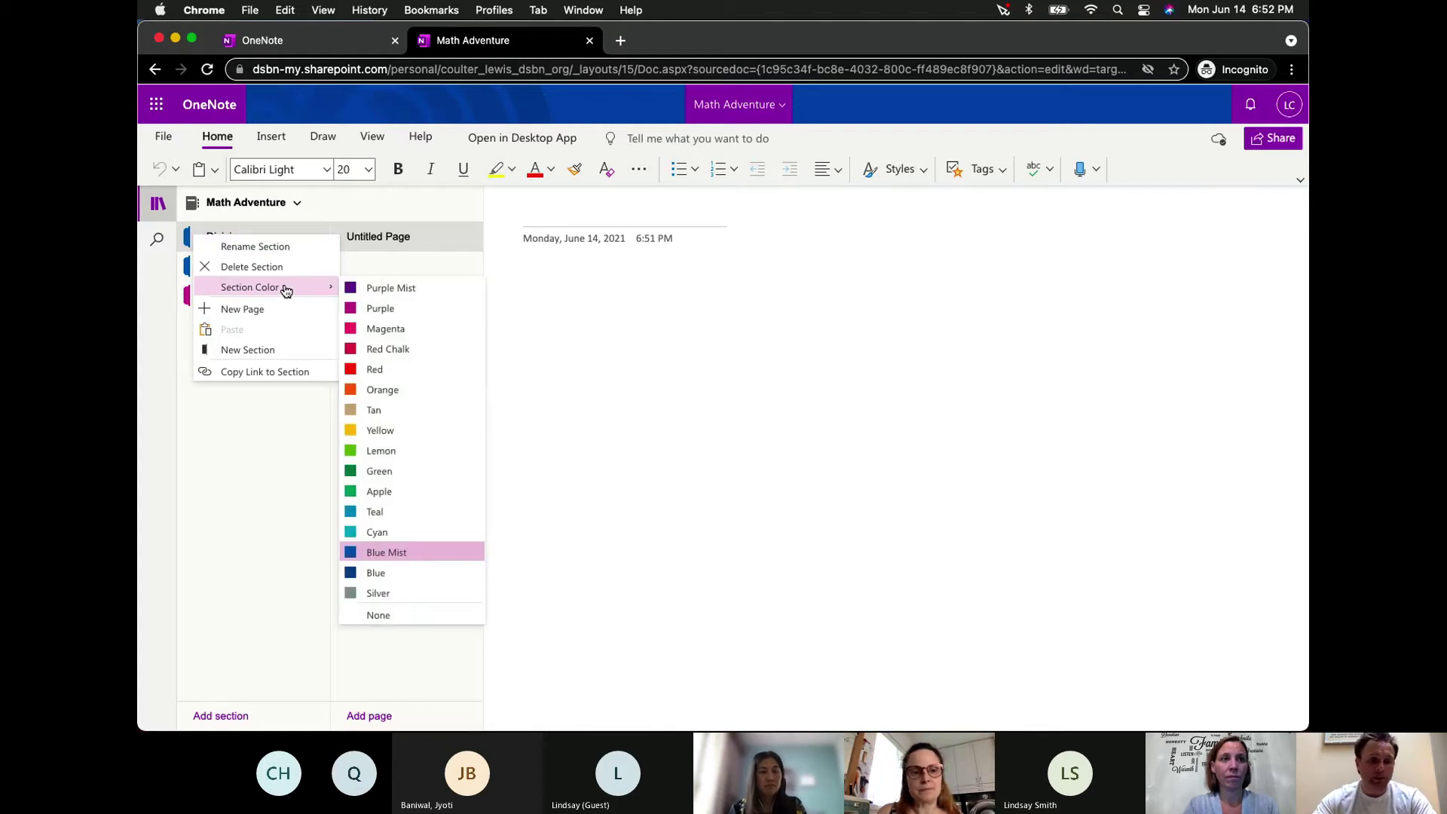
pyautogui.click(388, 431)
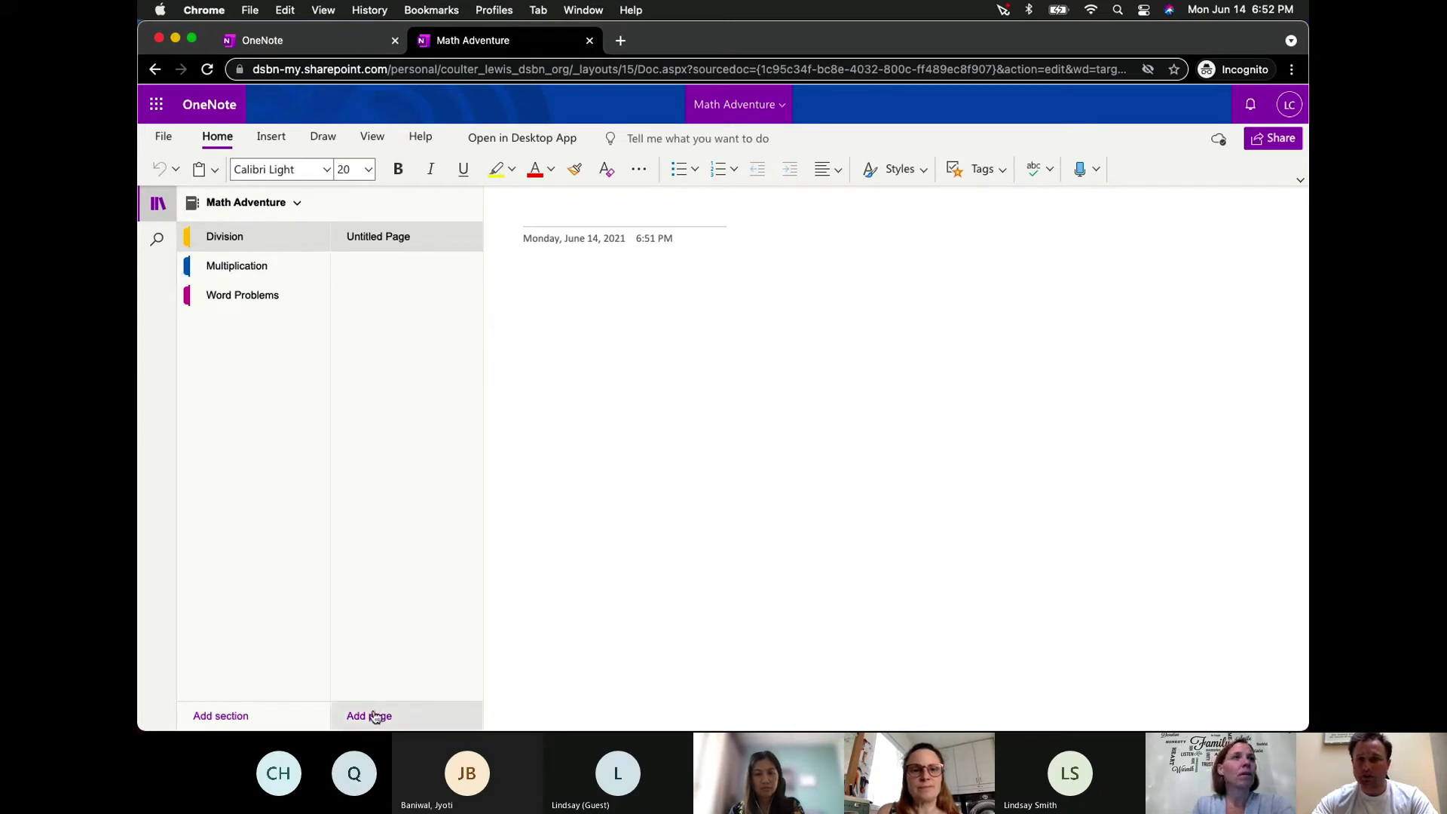
# - Title the untitled page in the Division section "Single Digit"
pyautogui.click(600, 203)
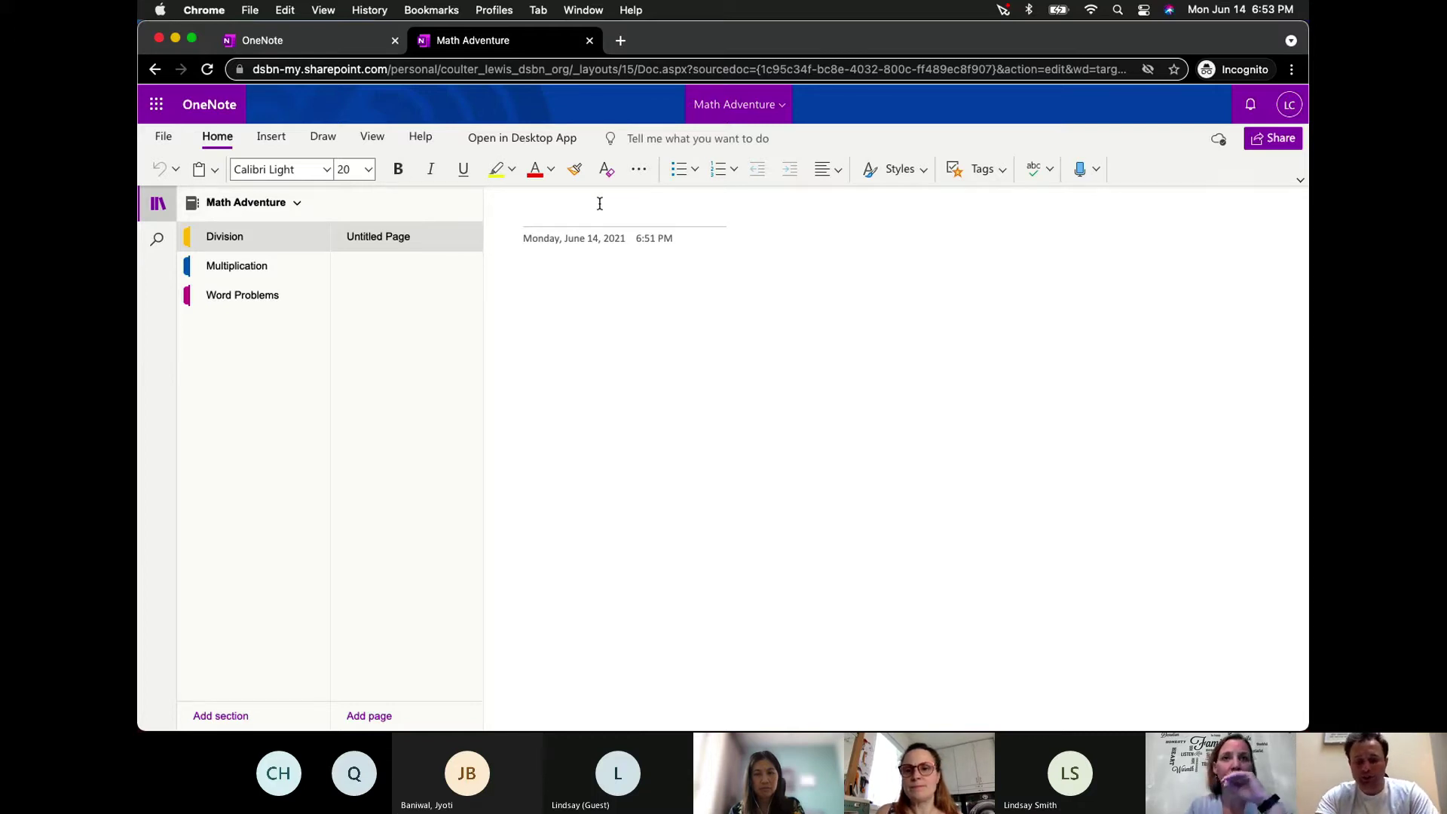
pyautogui.write('Sign')
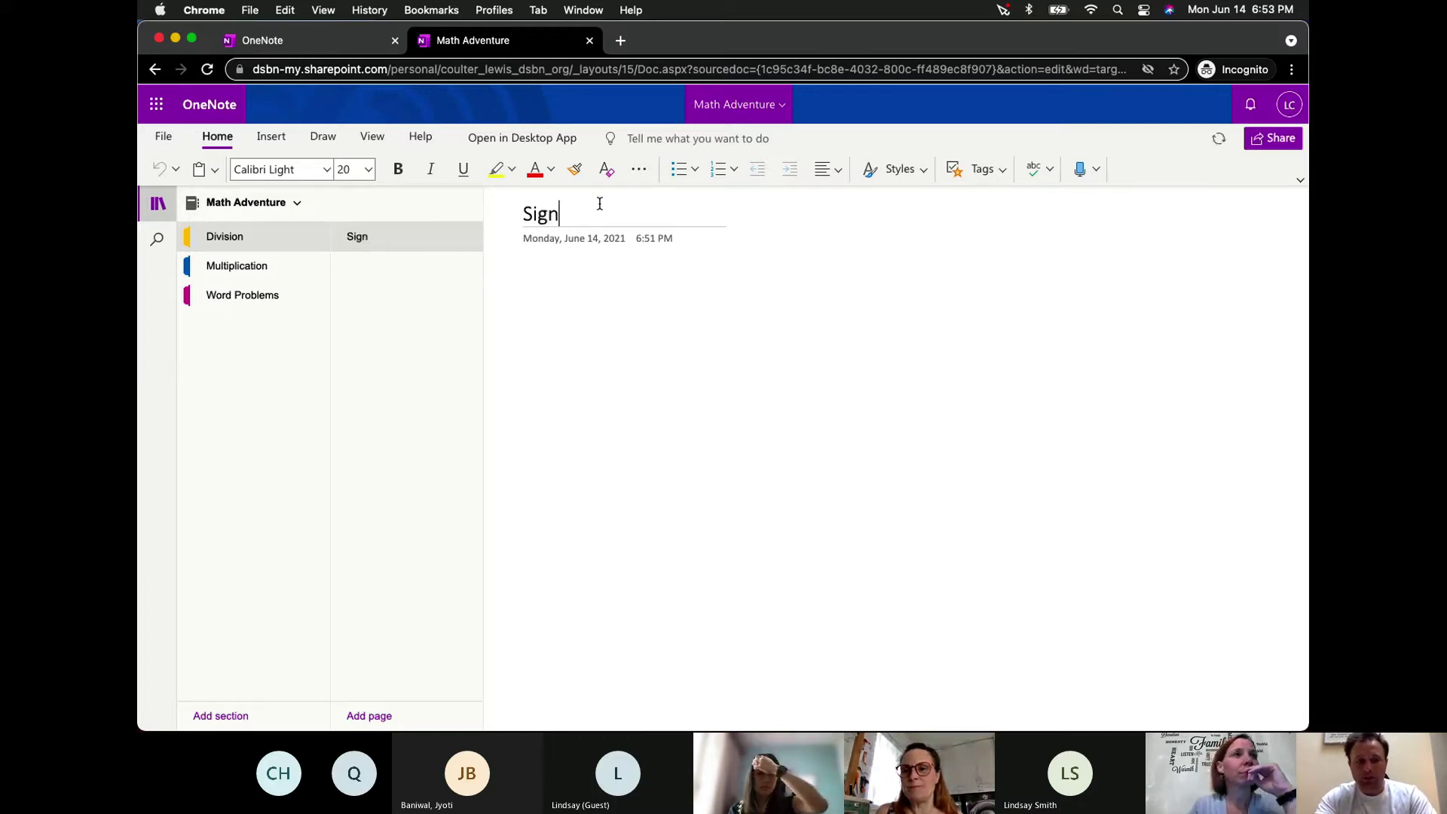
pyautogui.press('BackSpace')
pyautogui.press('BackSpace')
pyautogui.press('BackSpace')
pyautogui.write('ingle Digit')
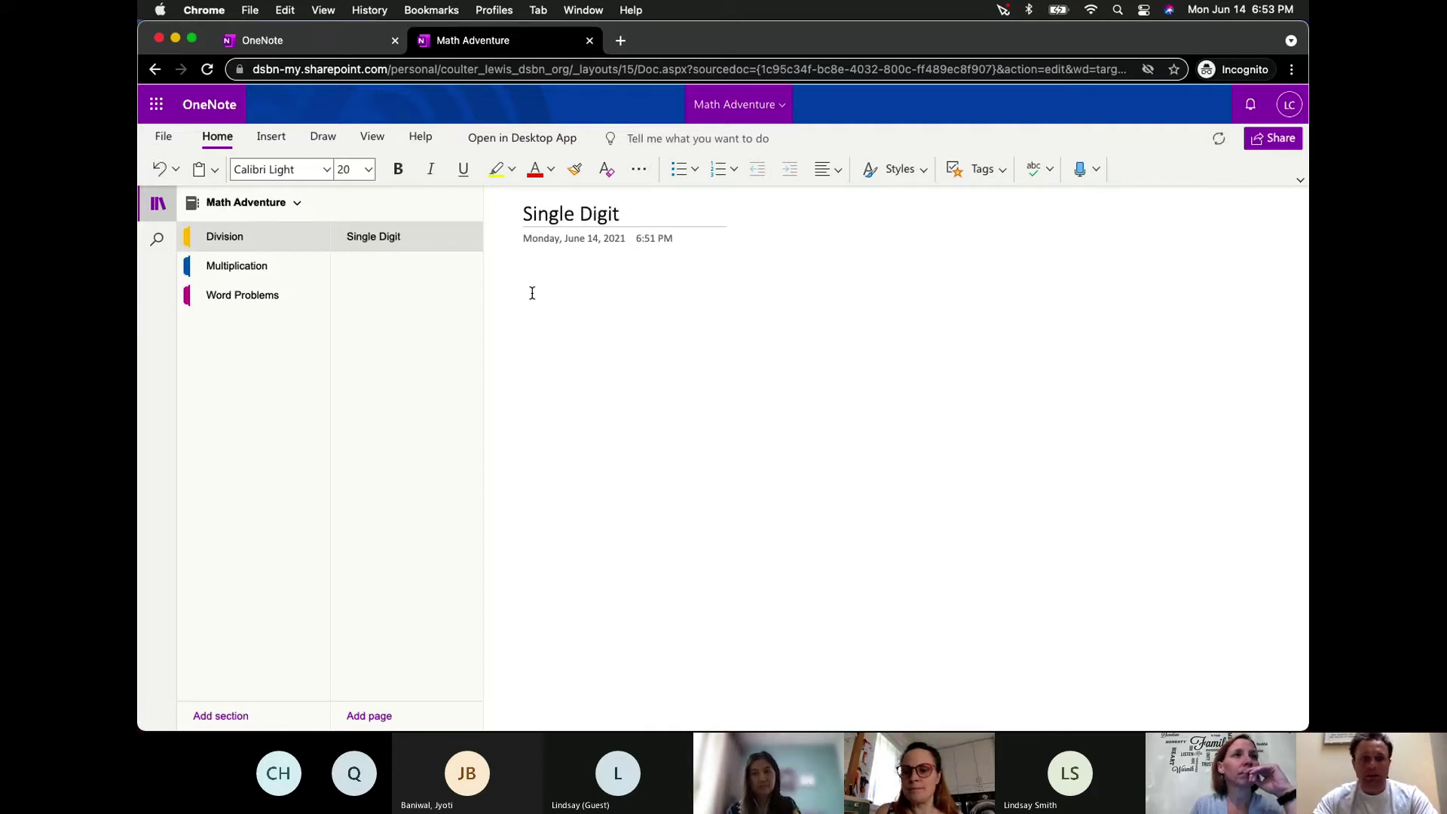
# - Title the Multiplication section's page "Double Digit" and add an untitled subpage beneath it
pyautogui.click(251, 269)
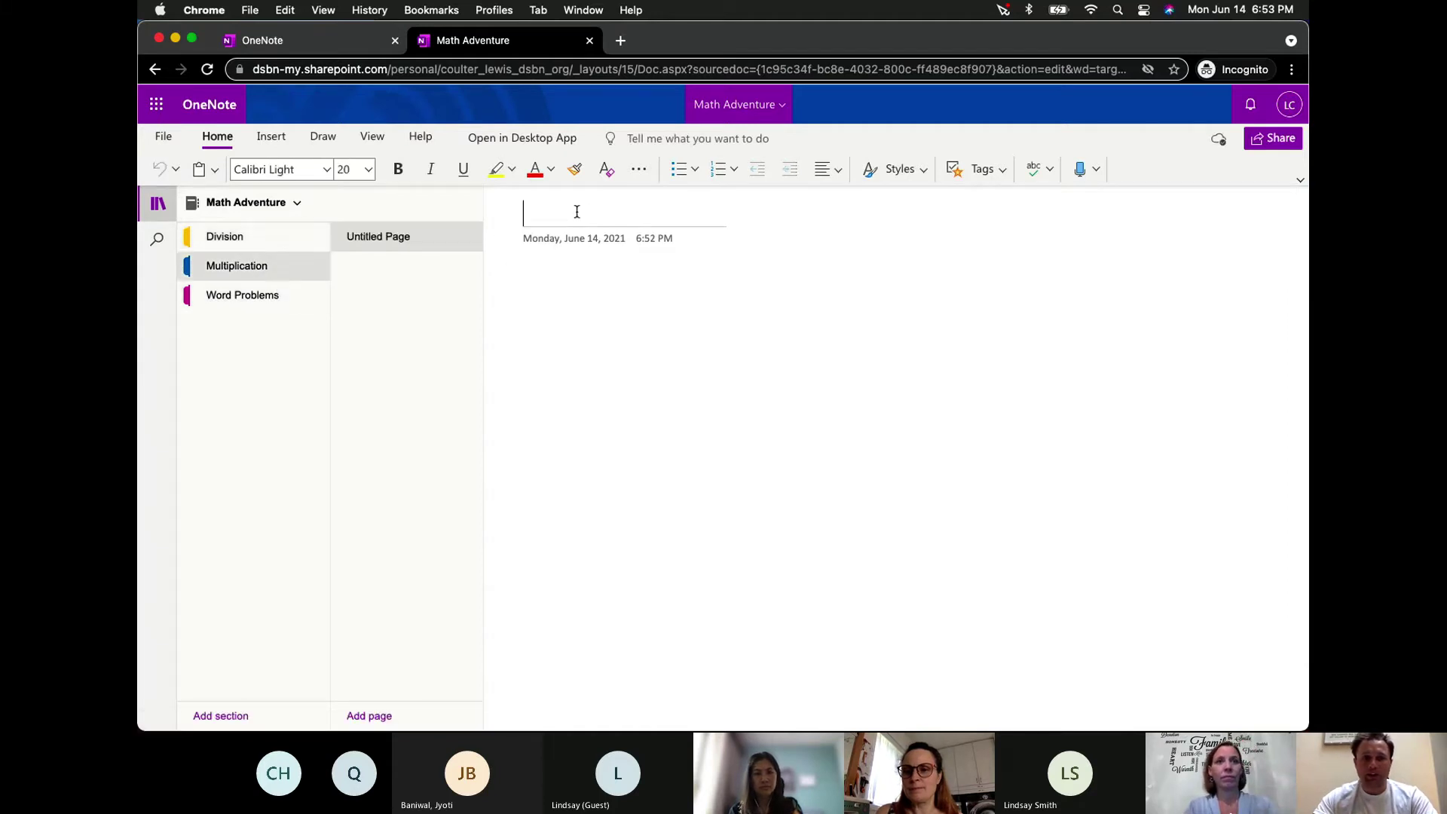
pyautogui.write('Double Digit')
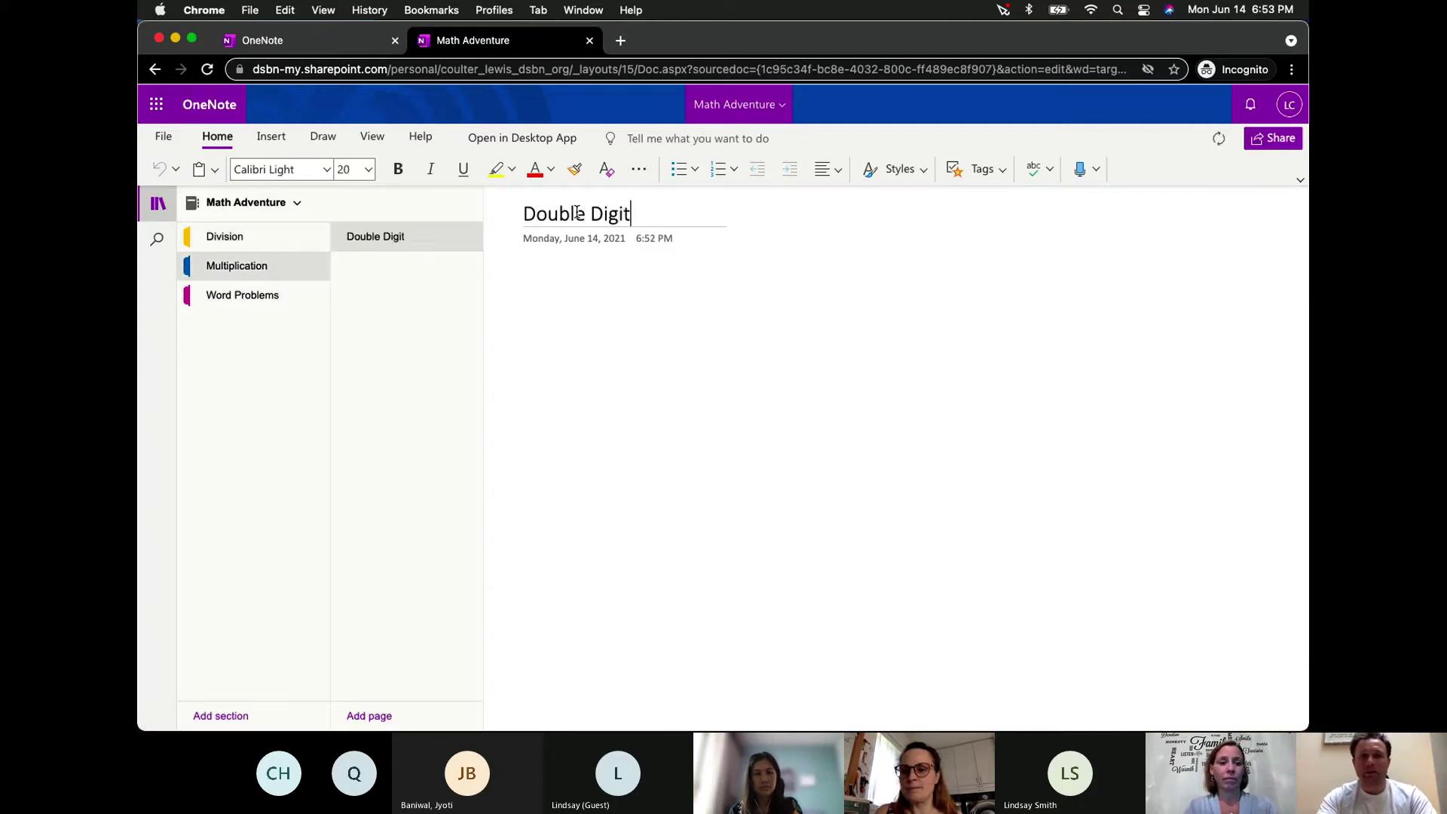
pyautogui.click(379, 717)
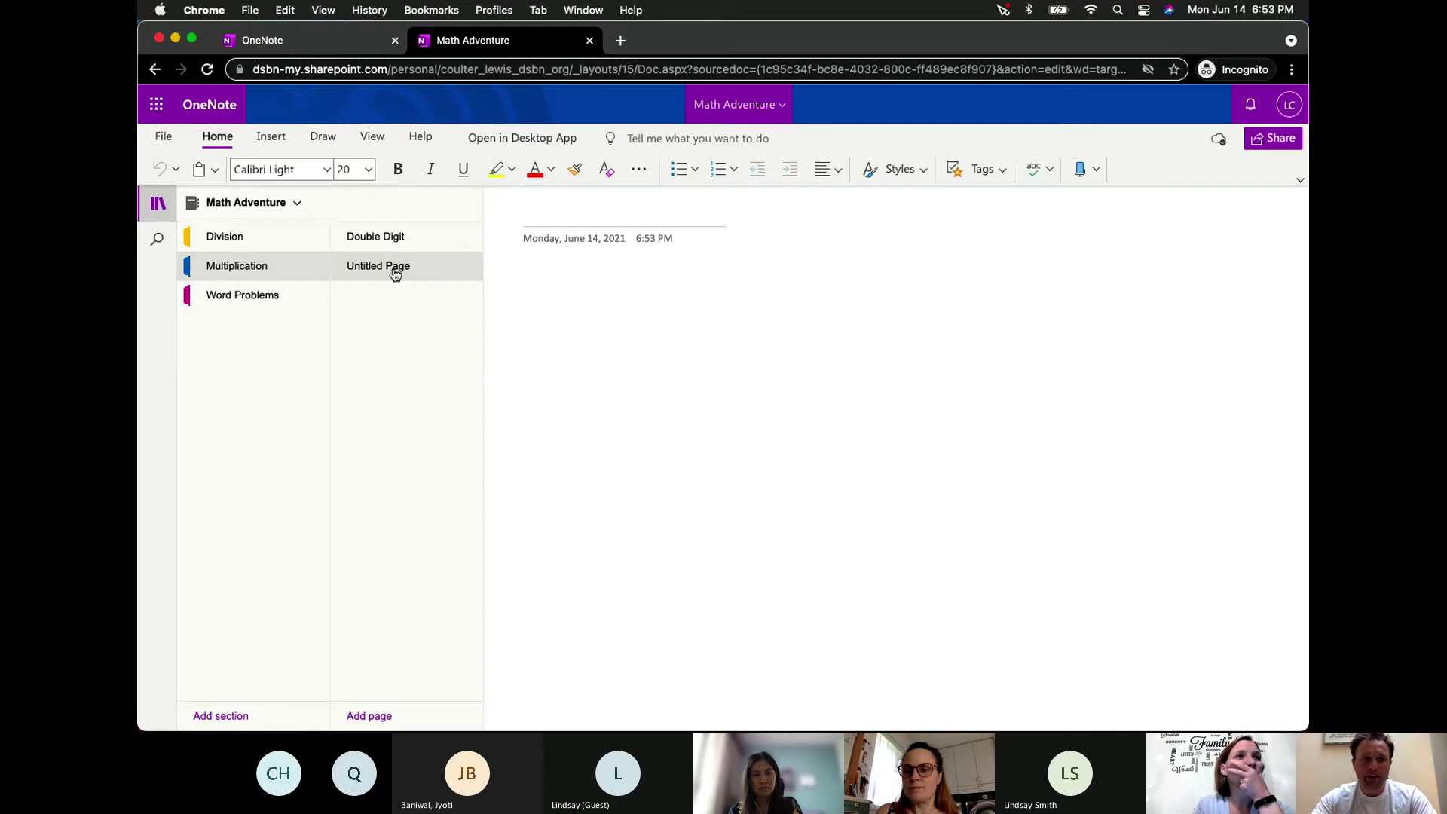
pyautogui.rightClick(395, 273)
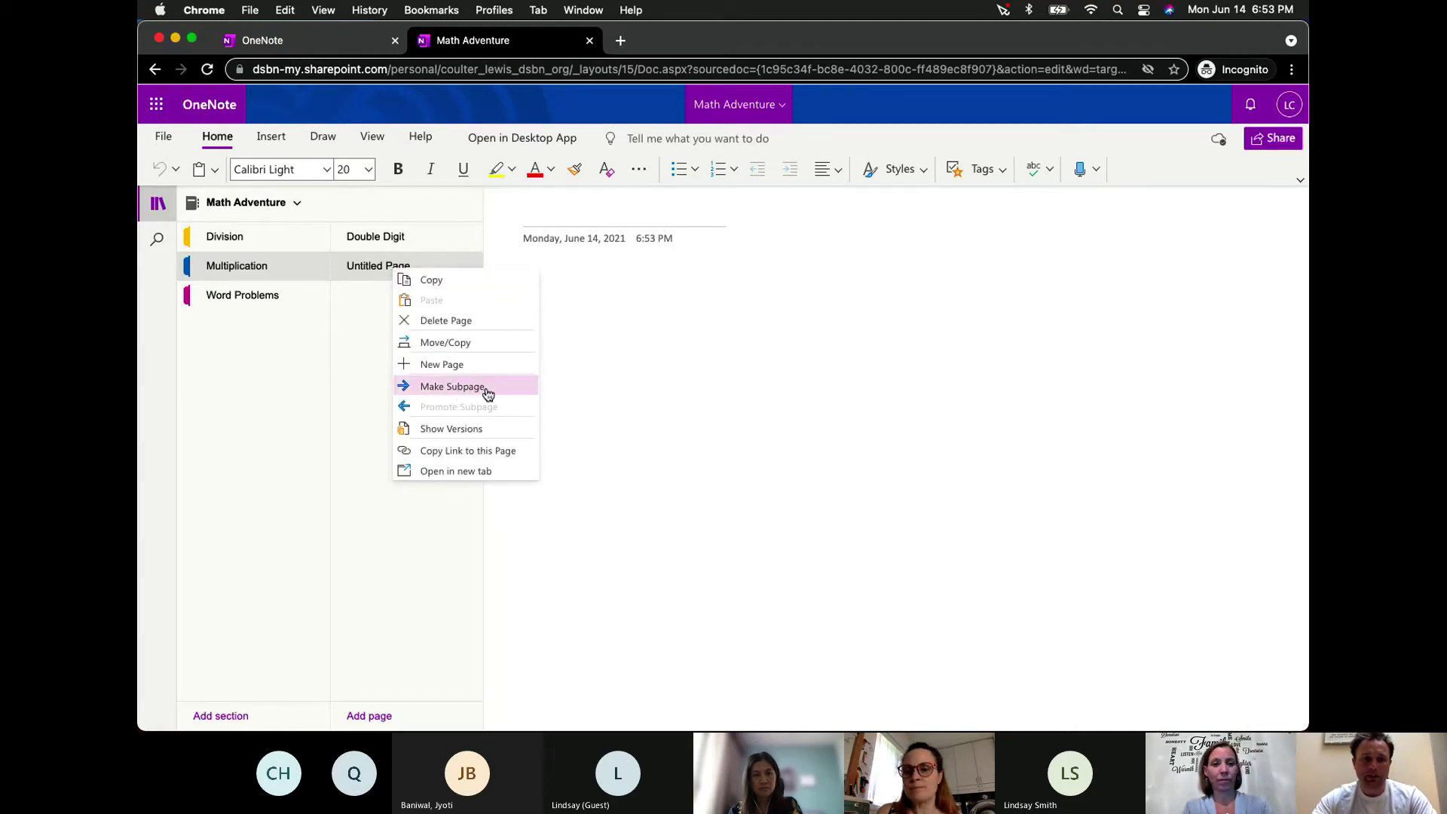
pyautogui.scroll(5, 489, 392)
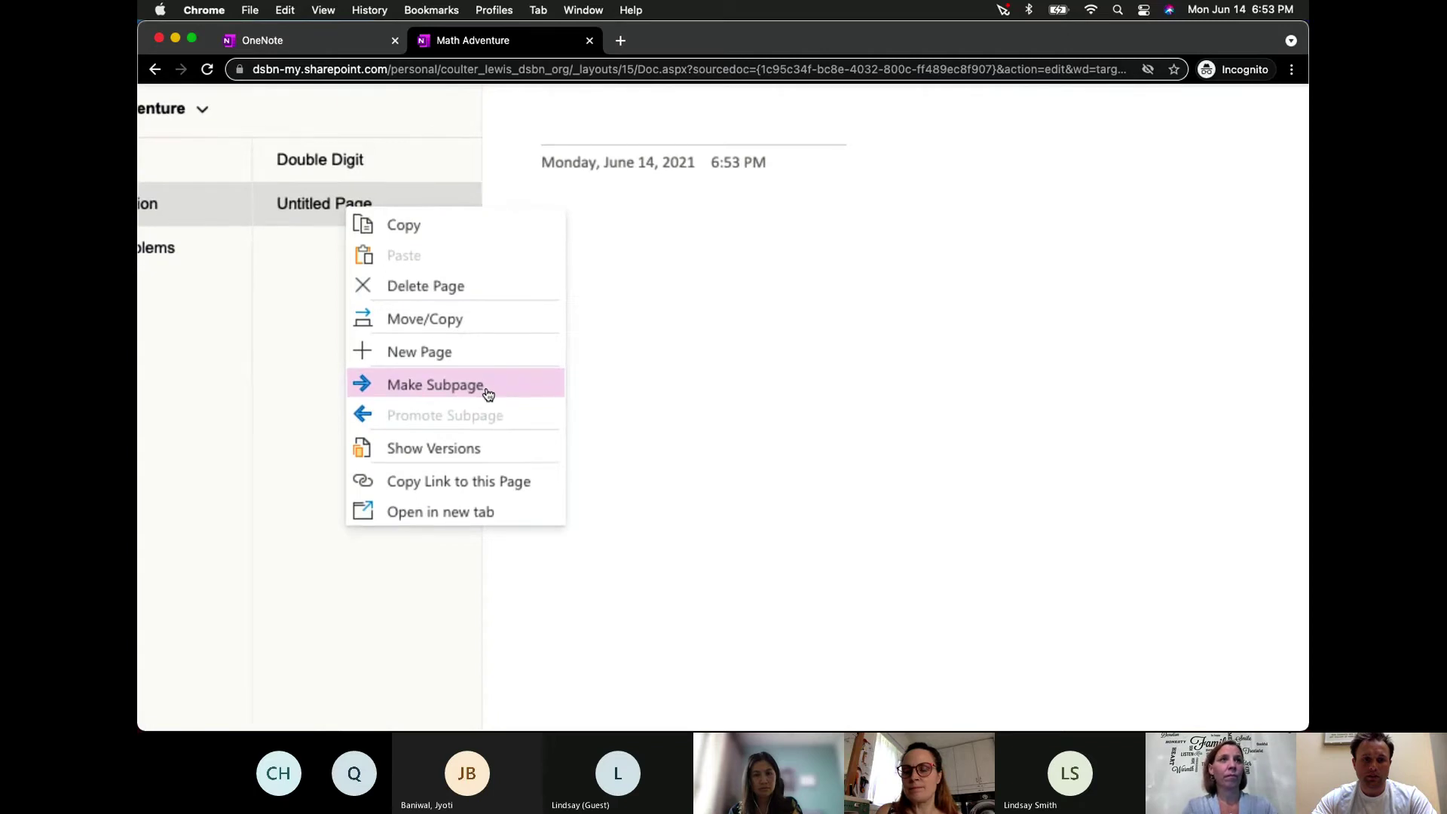
pyautogui.click(490, 386)
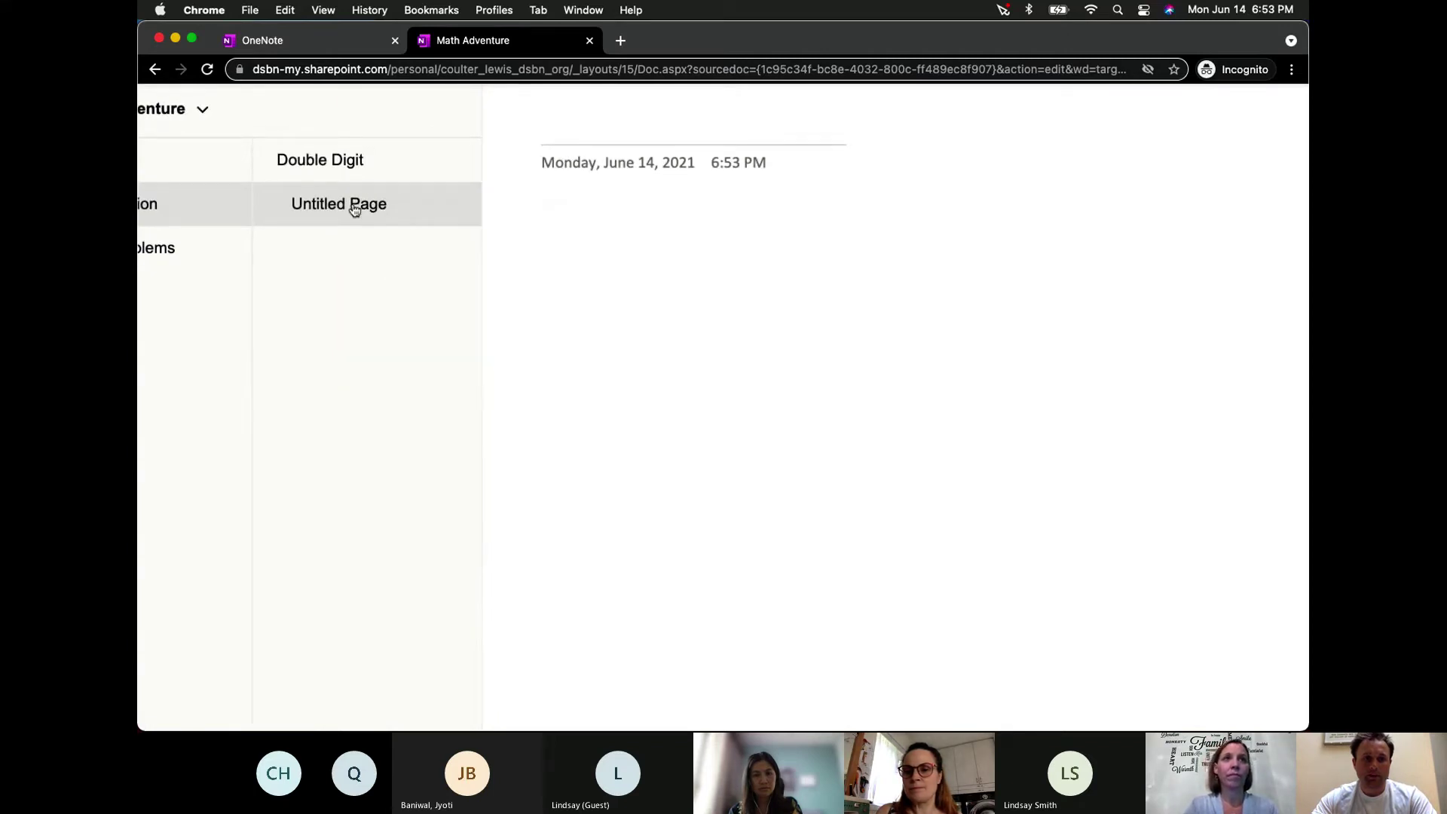
pyautogui.scroll(-5, 352, 217)
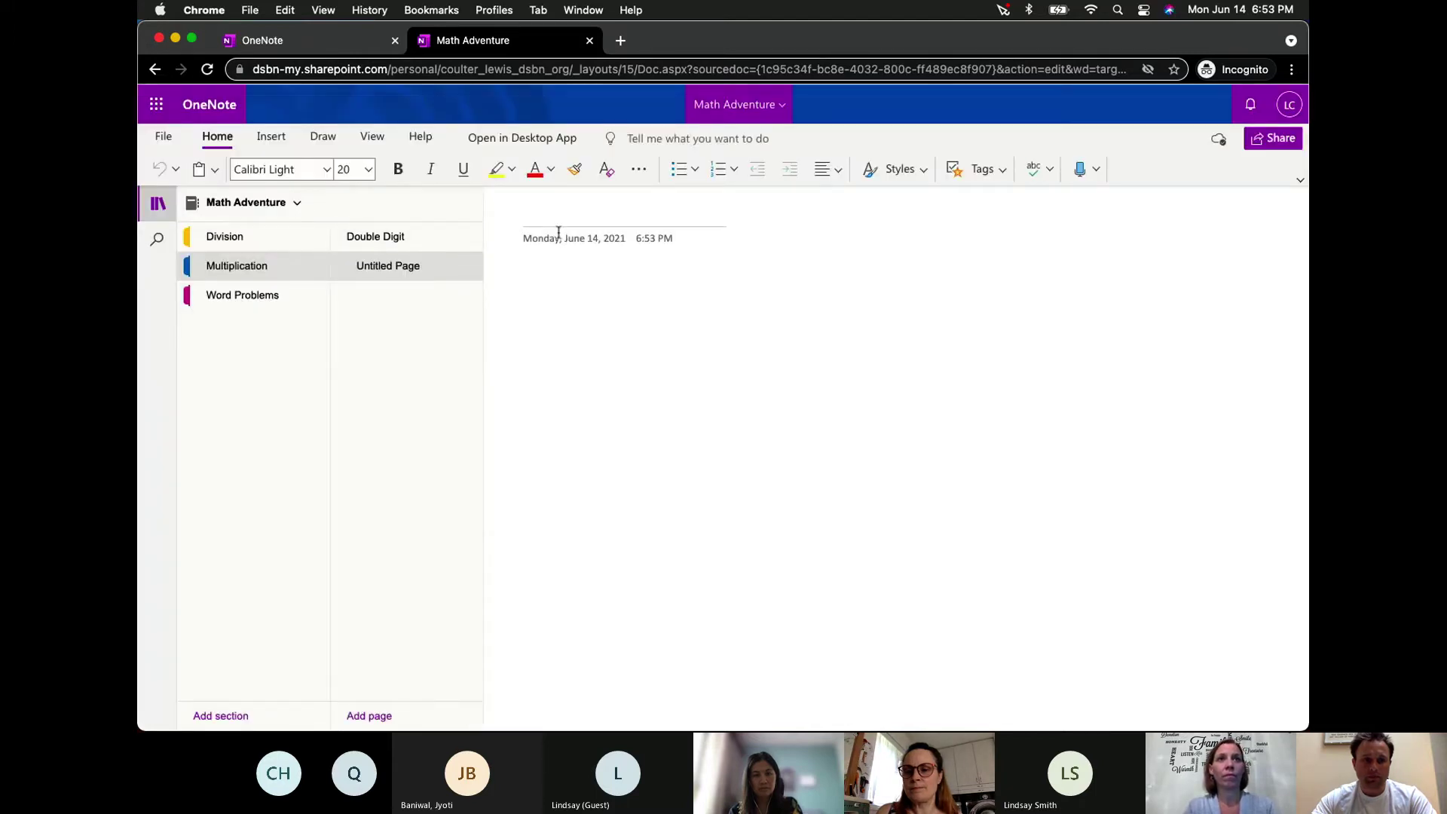
# - Browse the online pictures in the Airplane category from the Multiplication subpage, and close the picture browser without inserting any
pyautogui.click(575, 213)
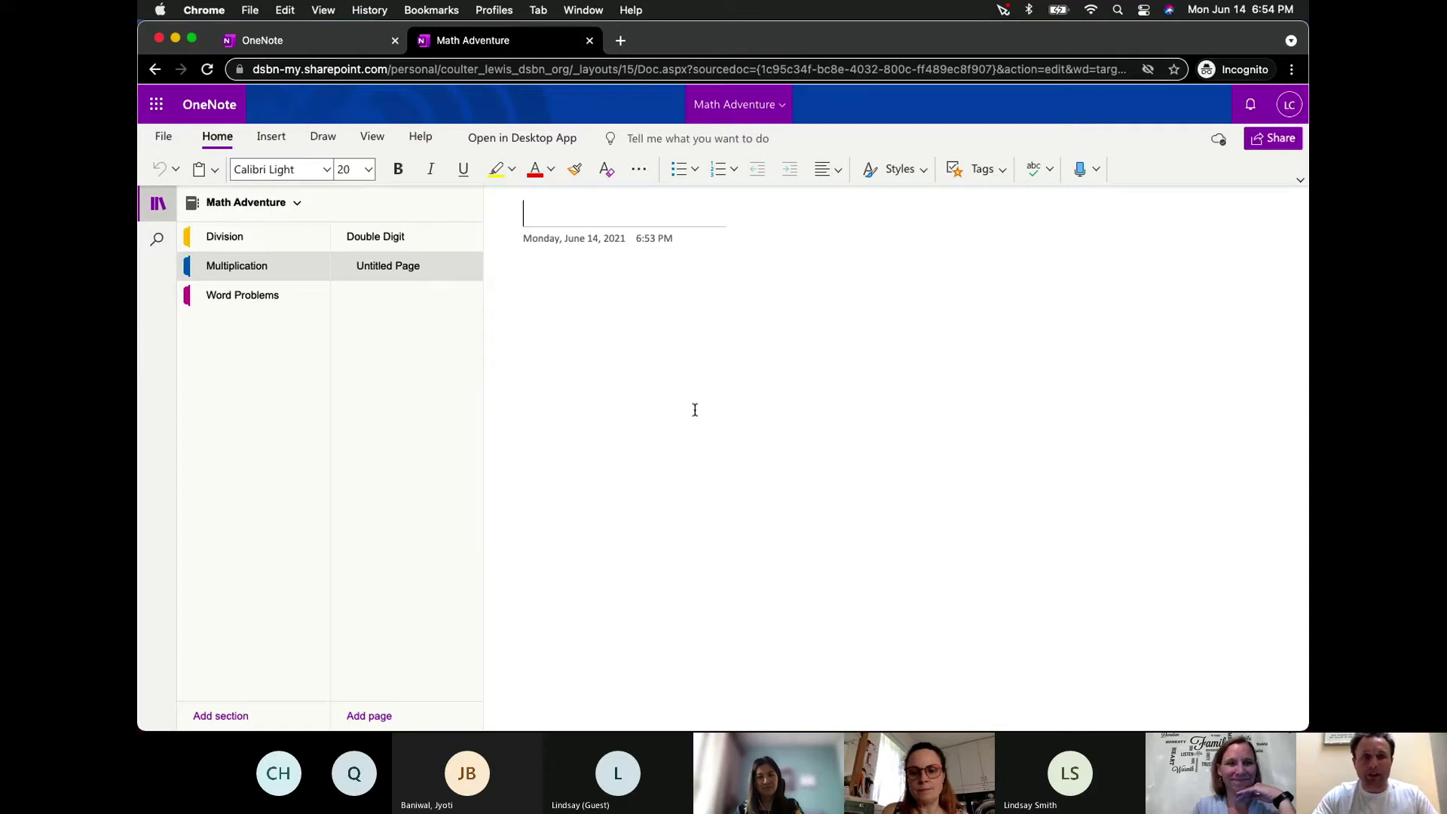
pyautogui.click(280, 142)
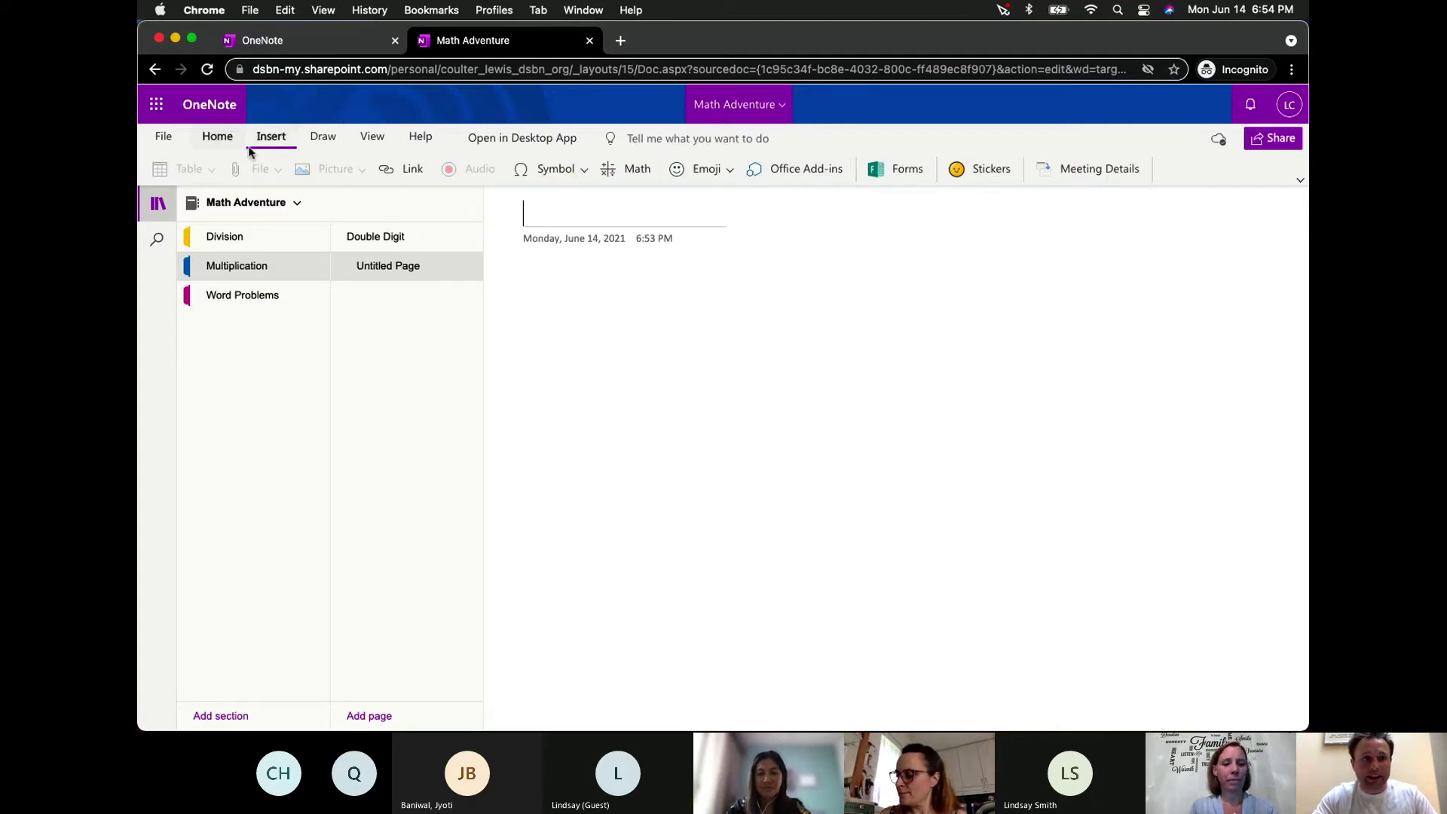
pyautogui.scroll(5, 268, 149)
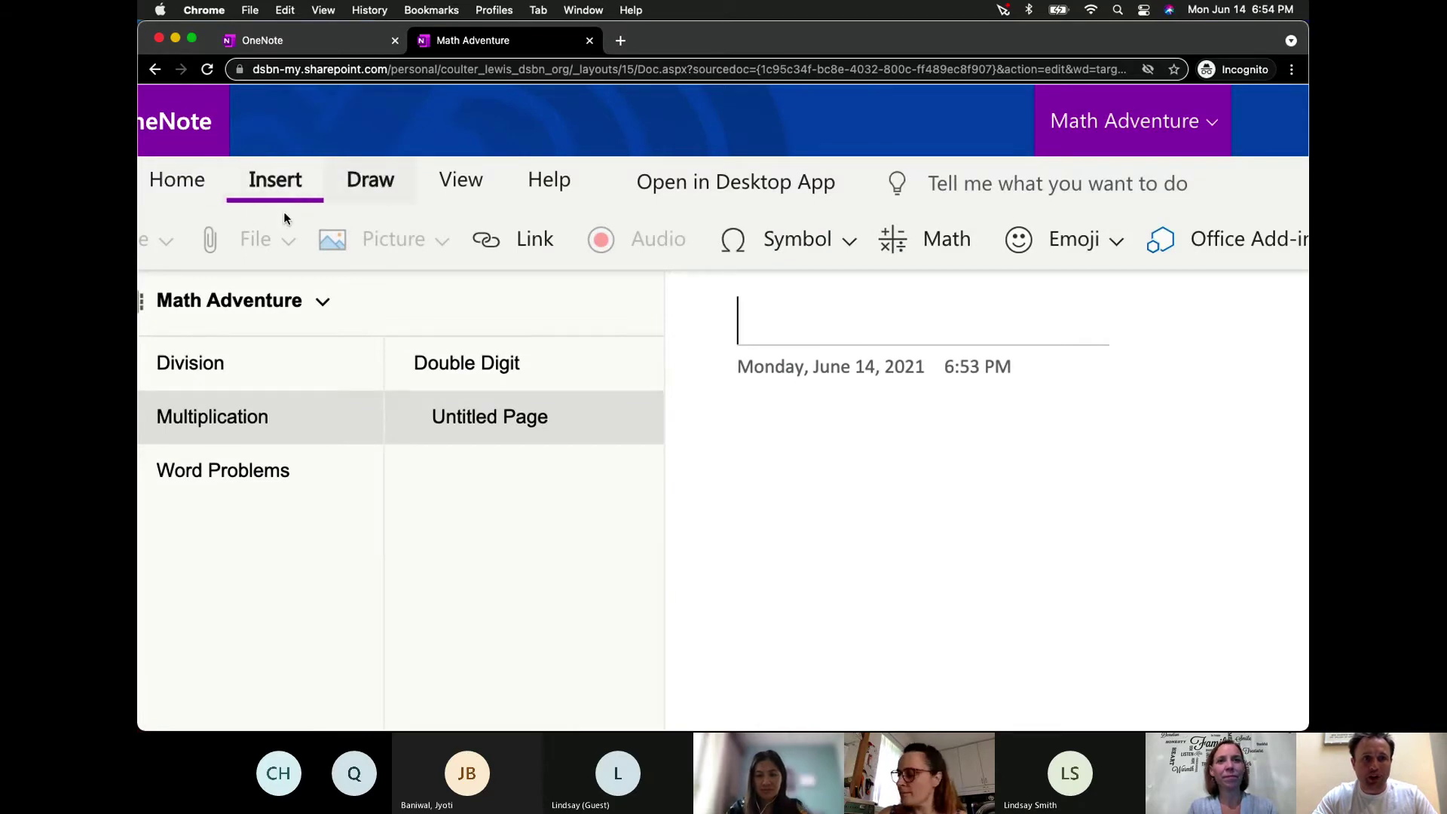
pyautogui.scroll(-2, 251, 233)
pyautogui.scroll(-3, 251, 234)
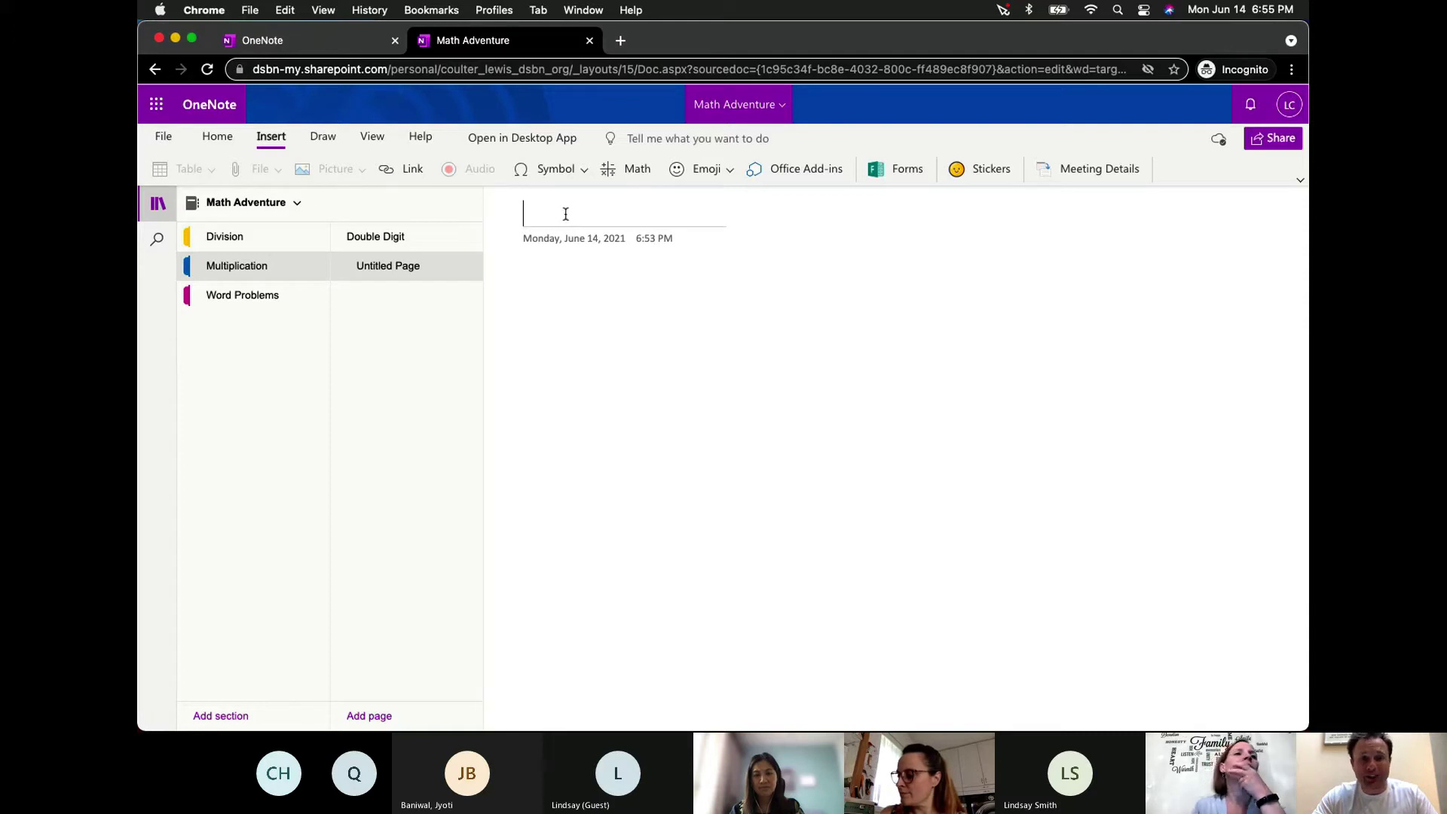
pyautogui.click(586, 324)
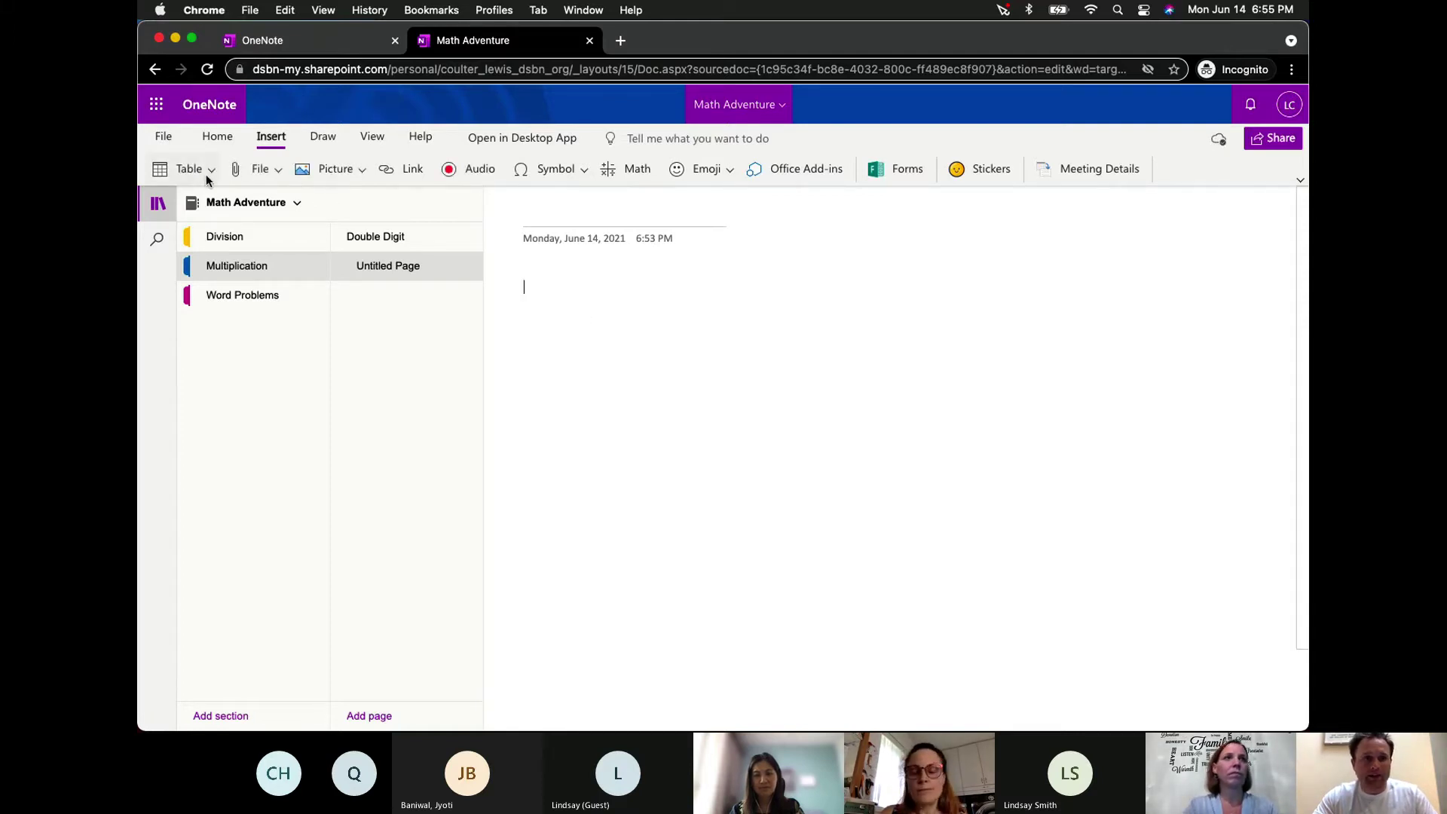
pyautogui.click(361, 172)
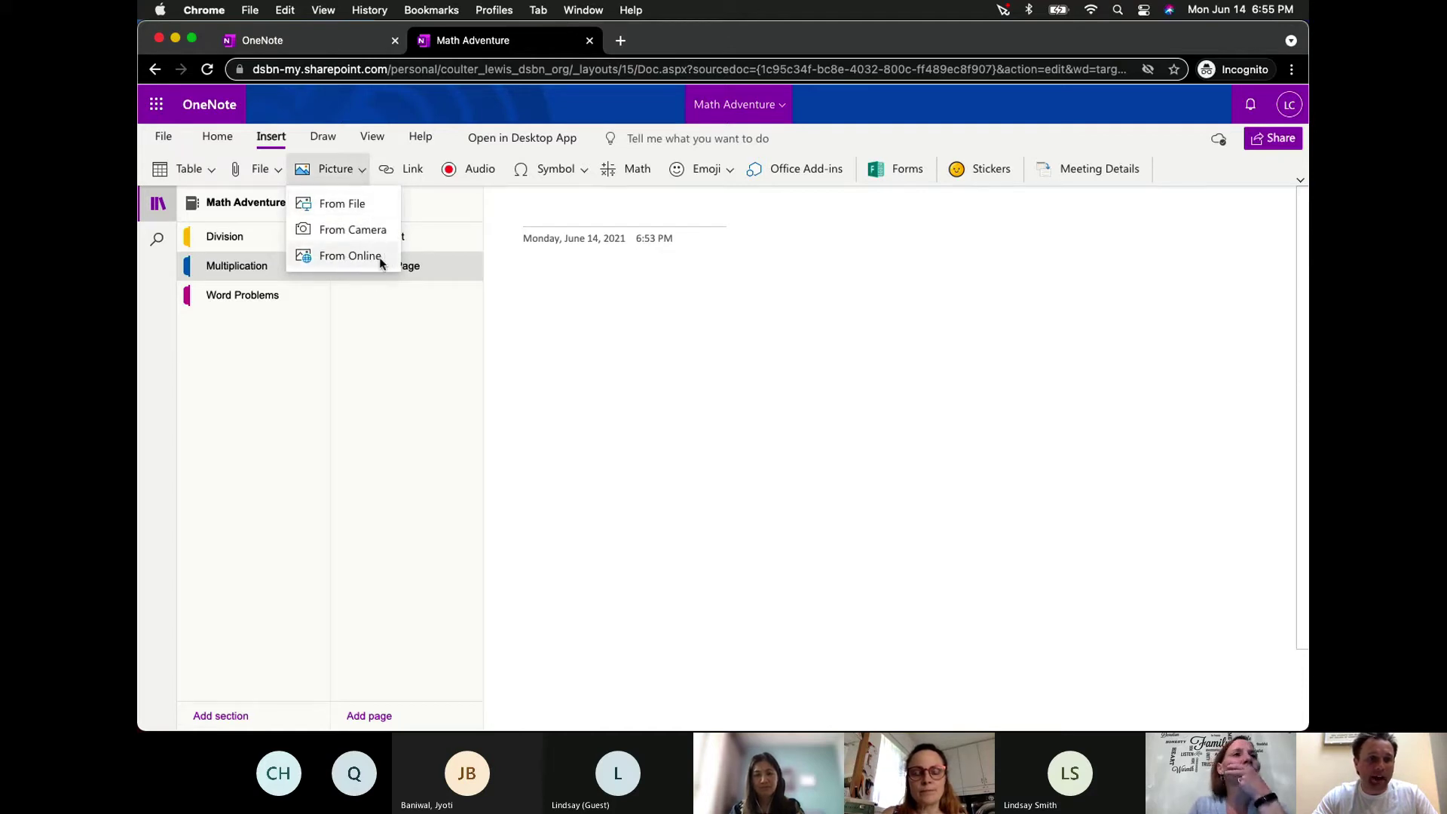
pyautogui.click(346, 260)
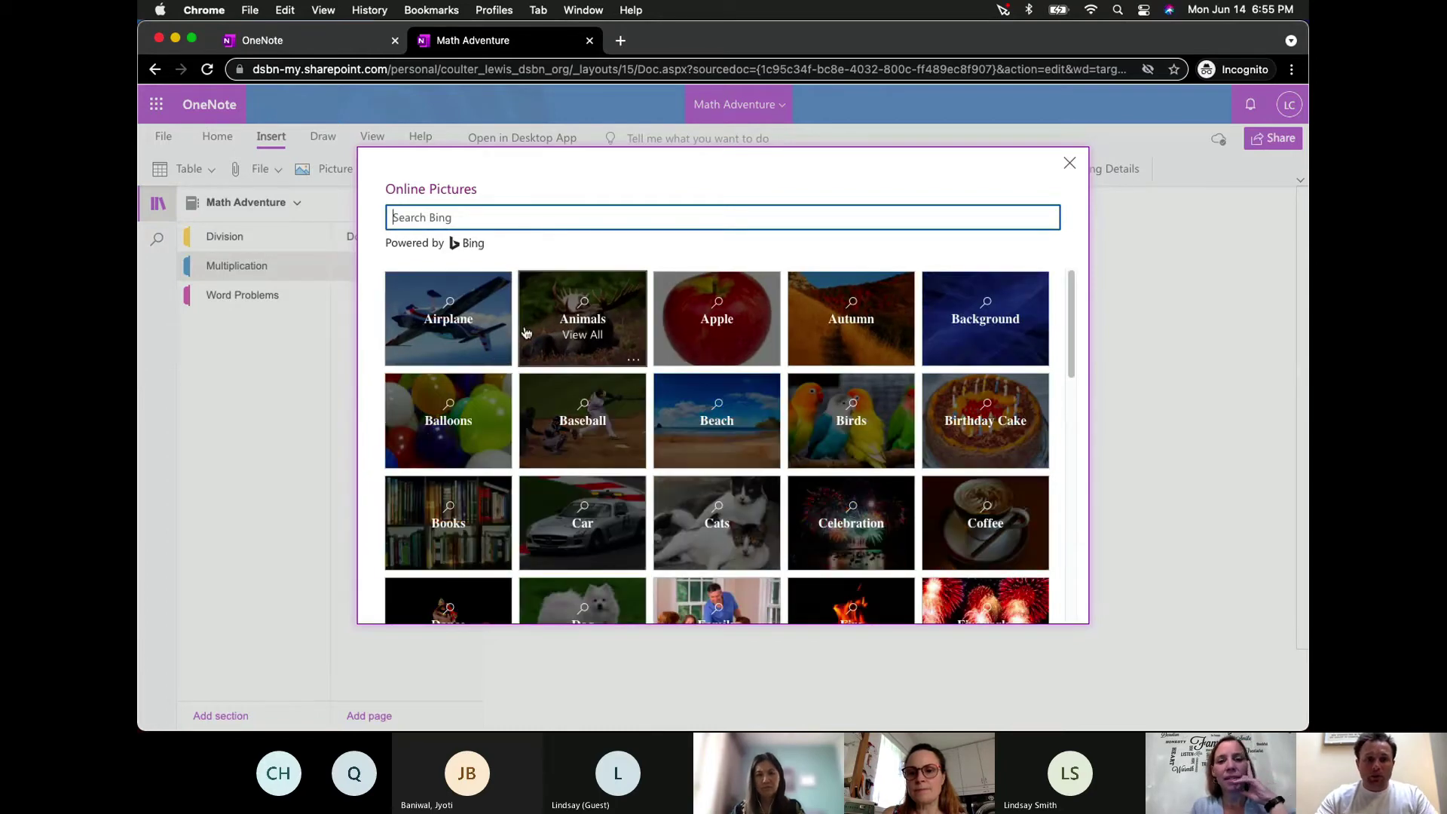
pyautogui.click(466, 329)
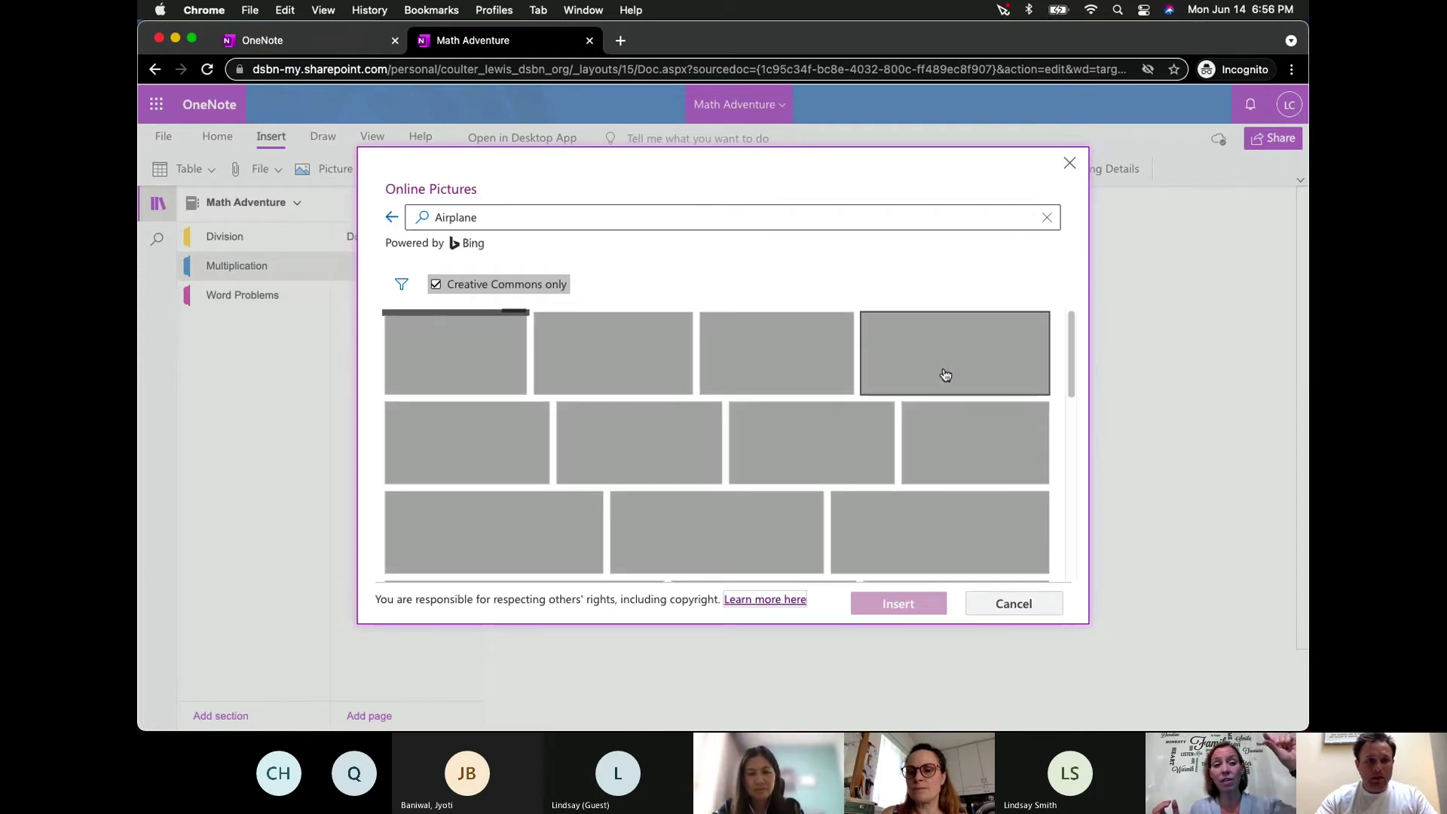
pyautogui.click(1069, 163)
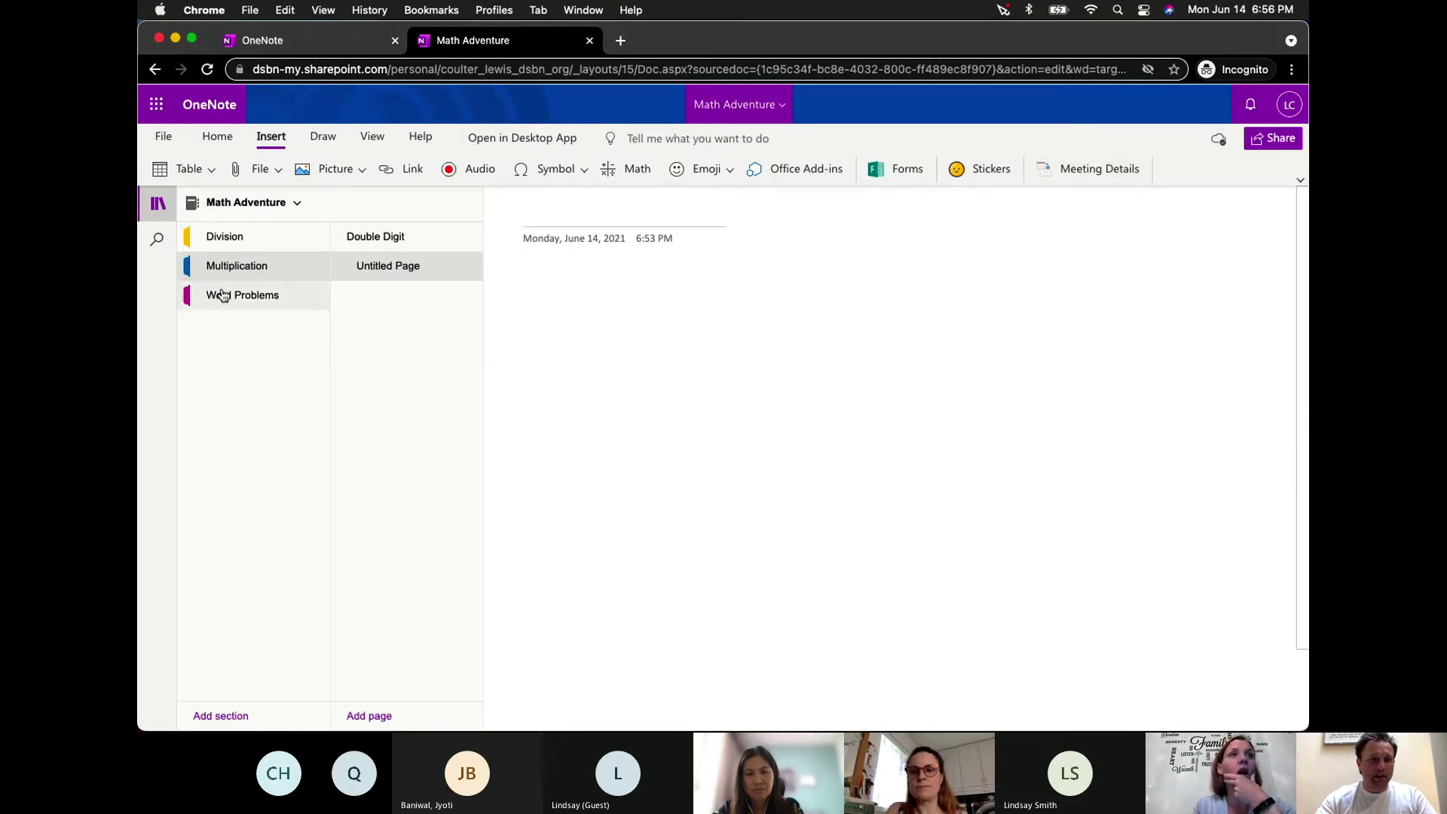
# - Add a second page to the Word Problems section and make it a subpage of the first
pyautogui.click(381, 716)
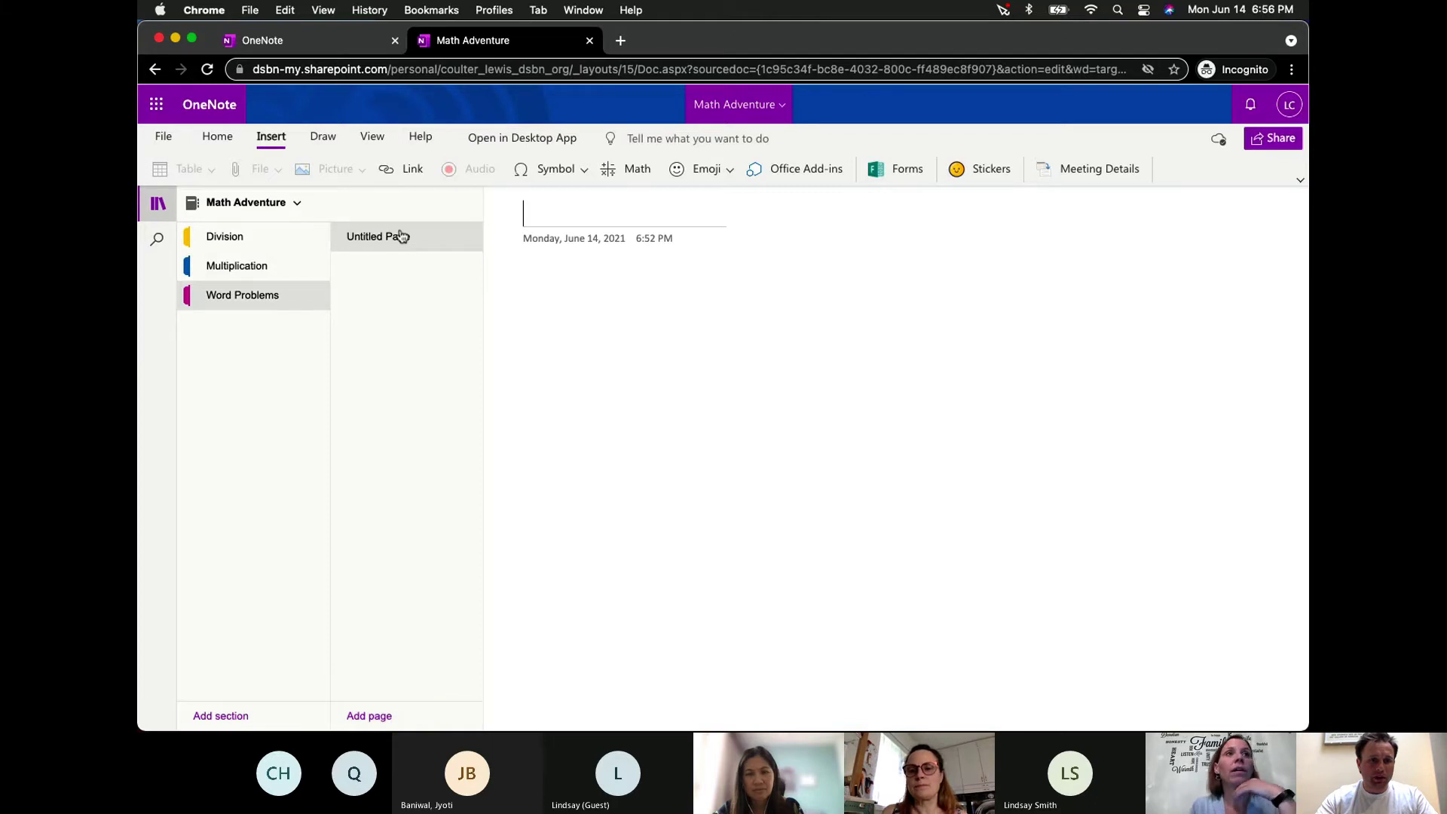
pyautogui.rightClick(400, 236)
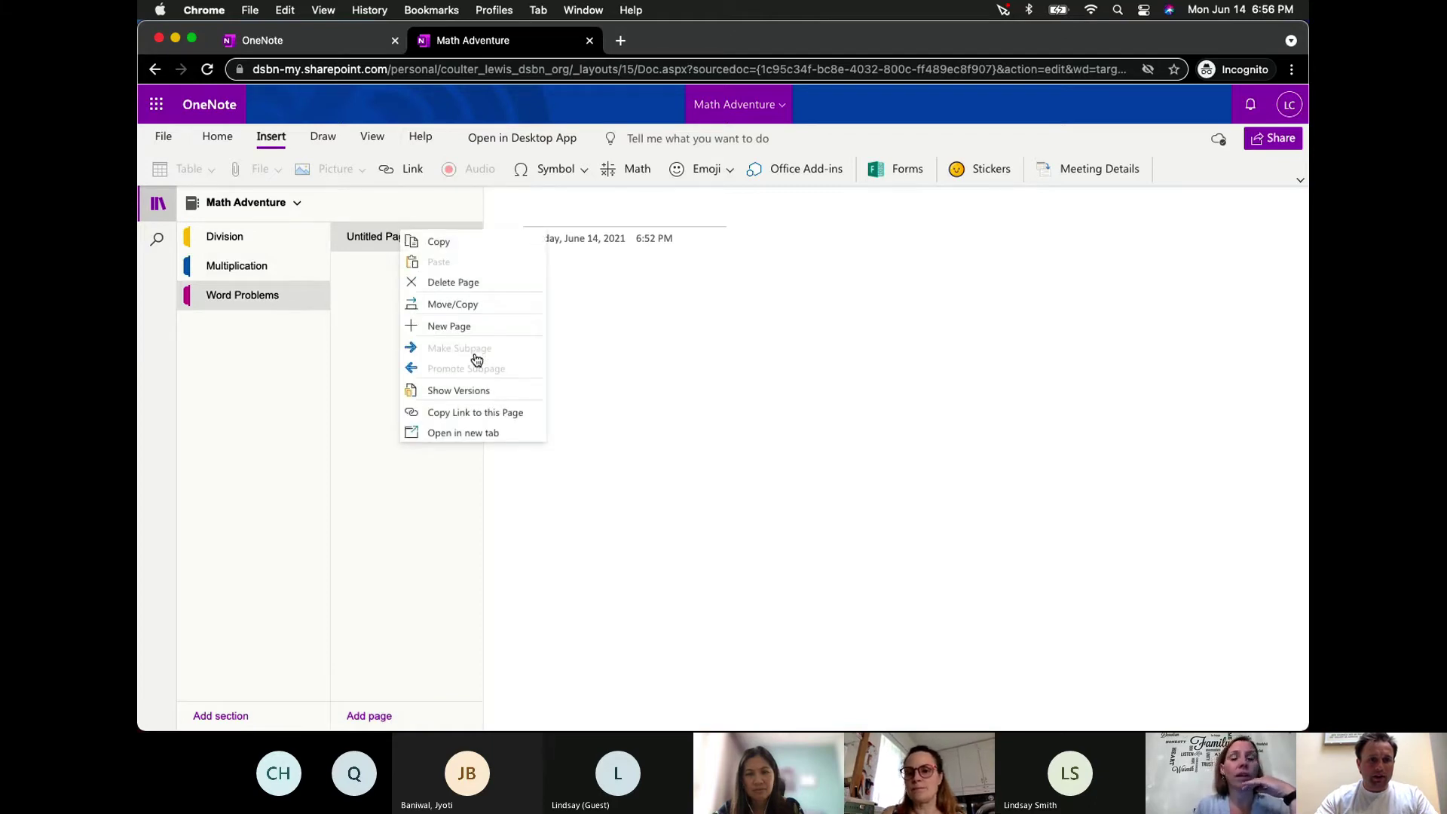
pyautogui.click(369, 716)
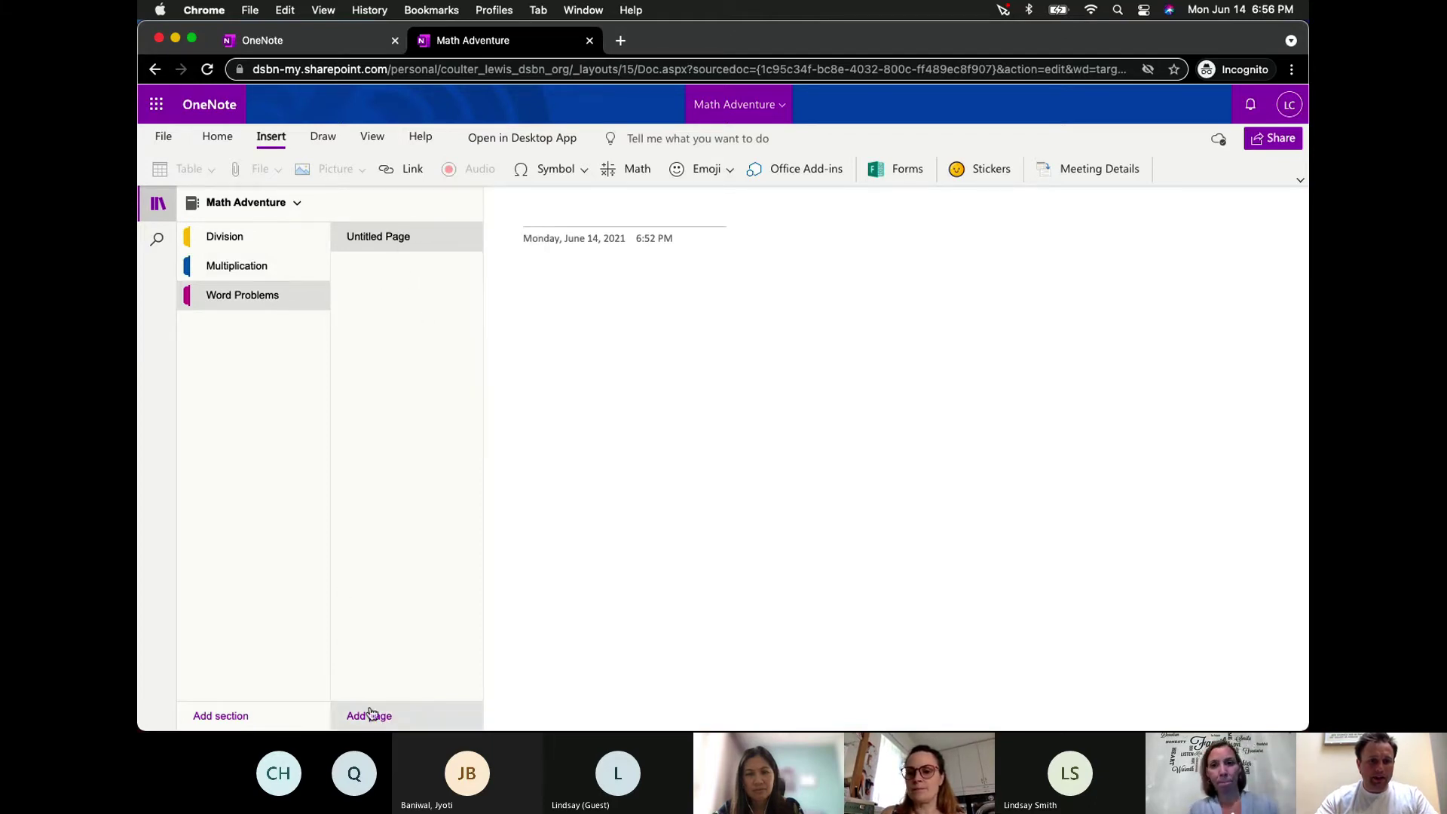
pyautogui.click(392, 265)
pyautogui.rightClick(392, 265)
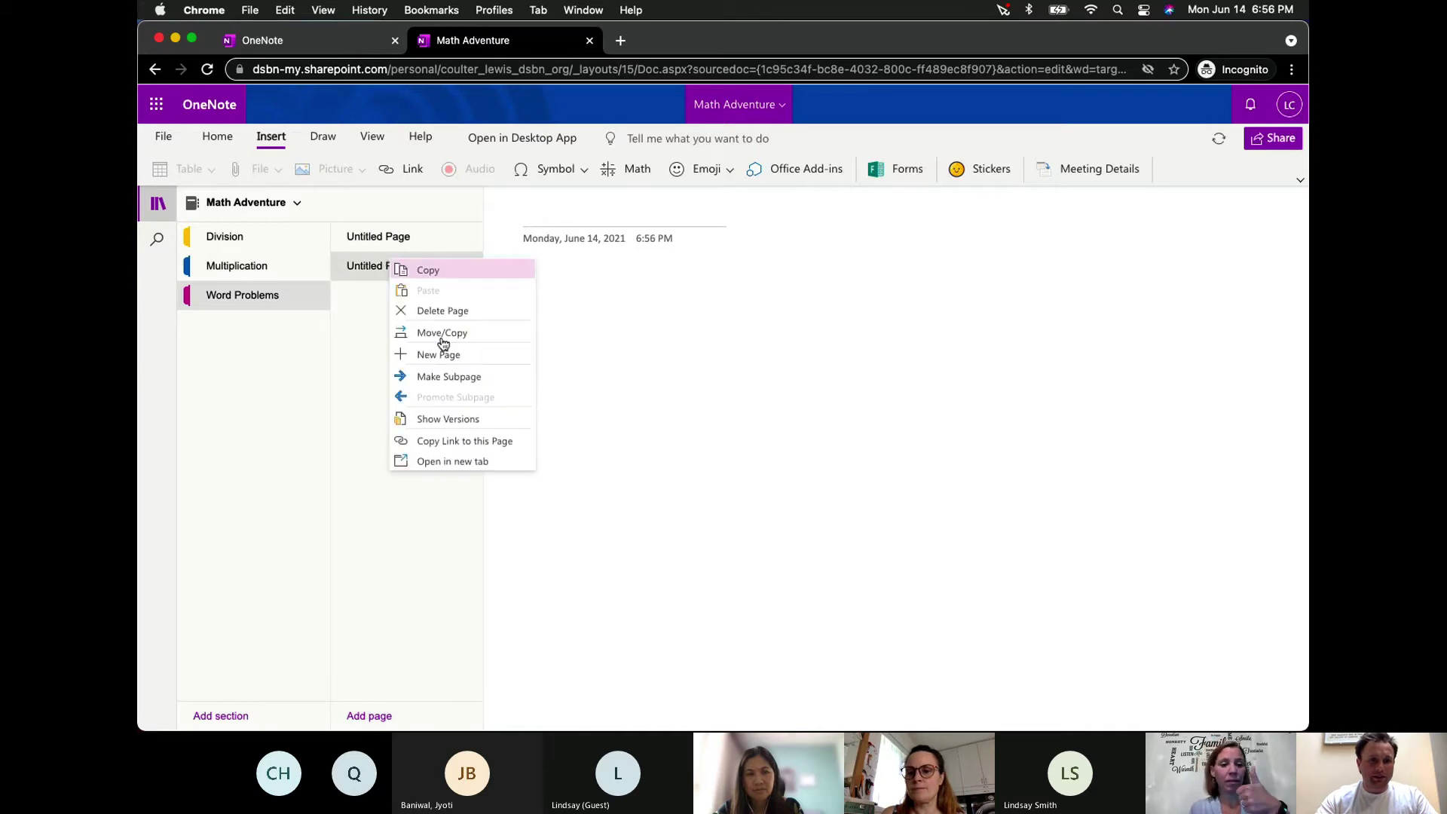
pyautogui.click(463, 379)
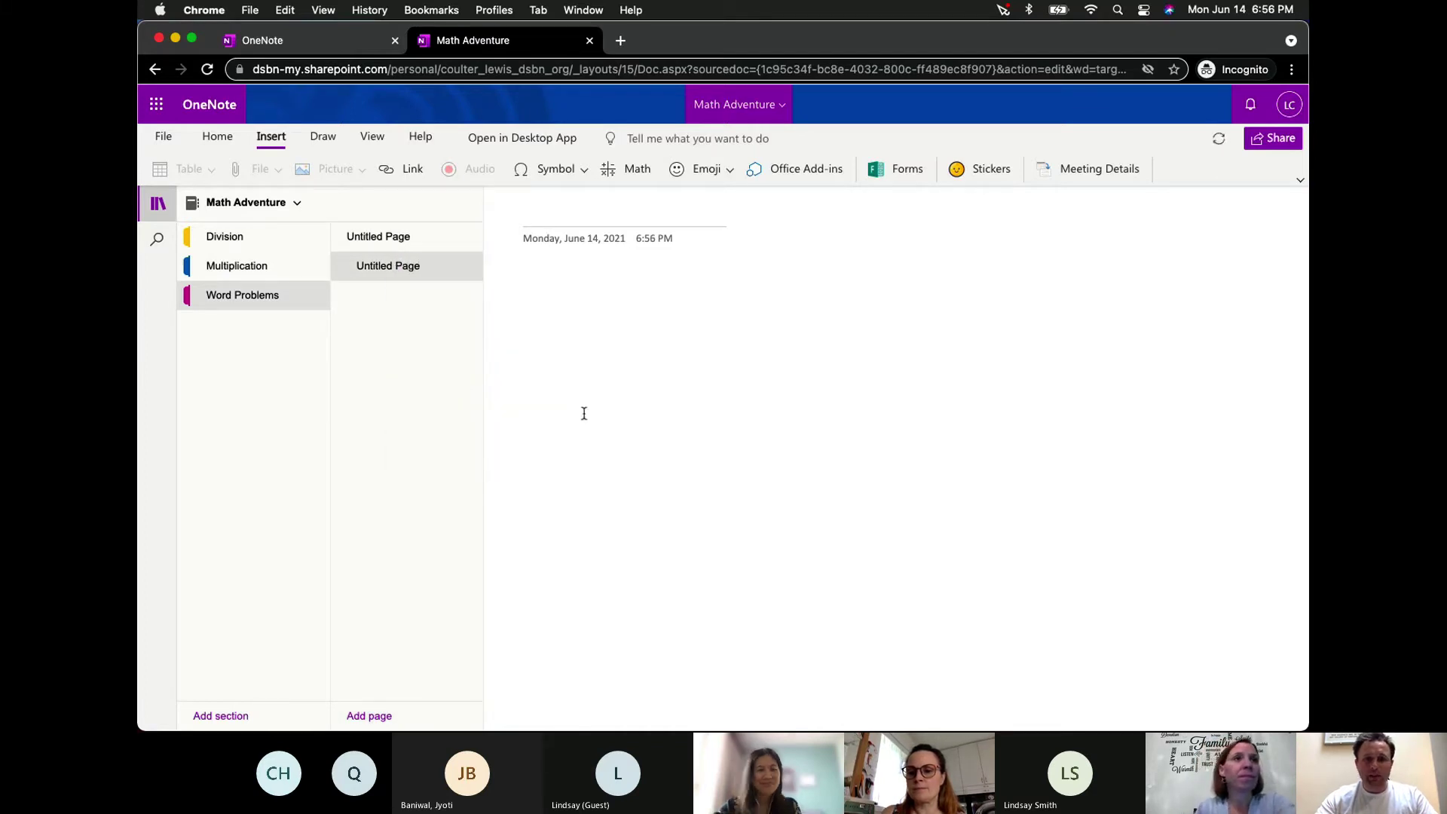
# - Record an audio clip in the body of the Word Problems subpage, allowing microphone access, and stop the recording
pyautogui.click(615, 345)
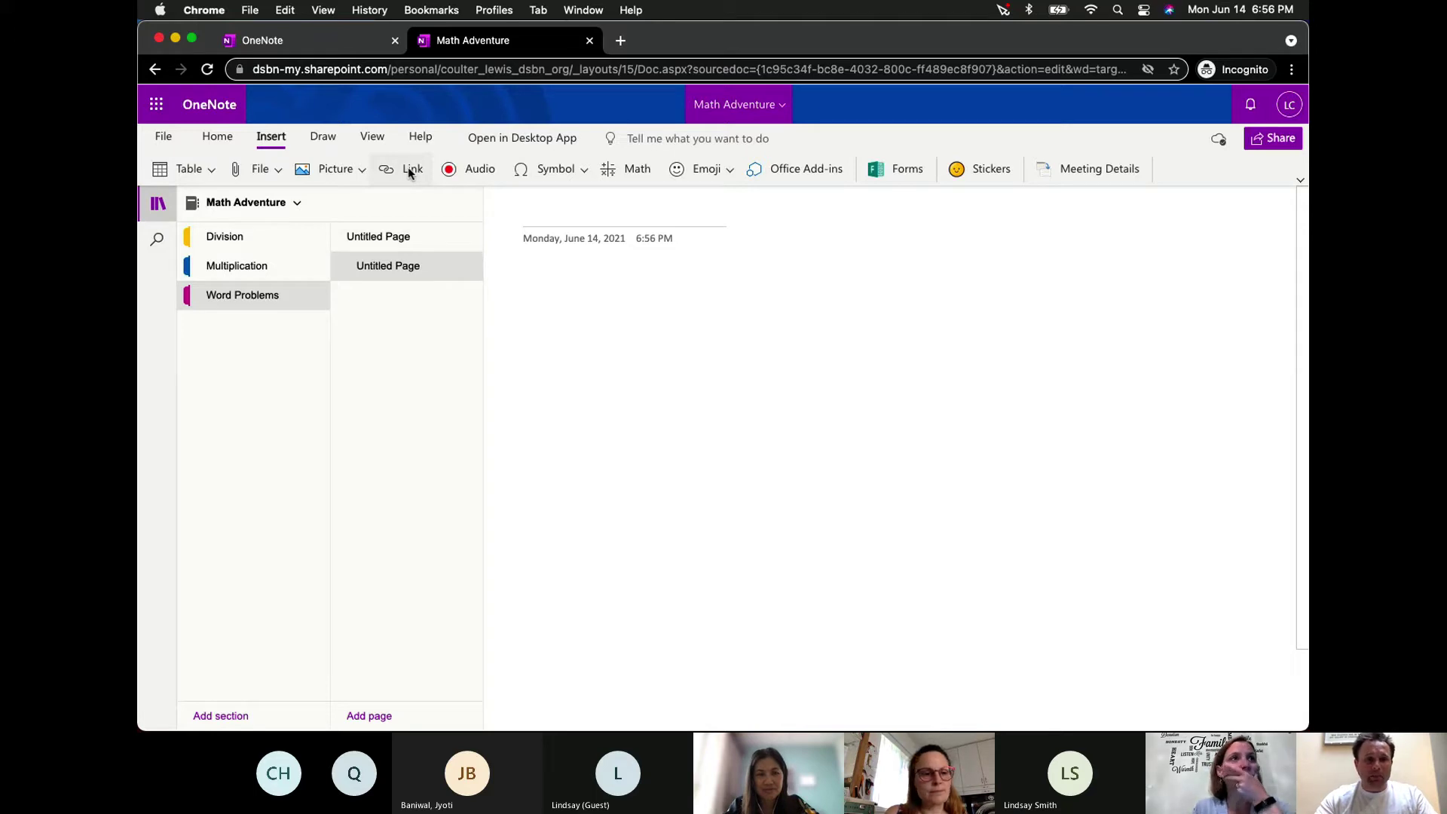
pyautogui.click(472, 172)
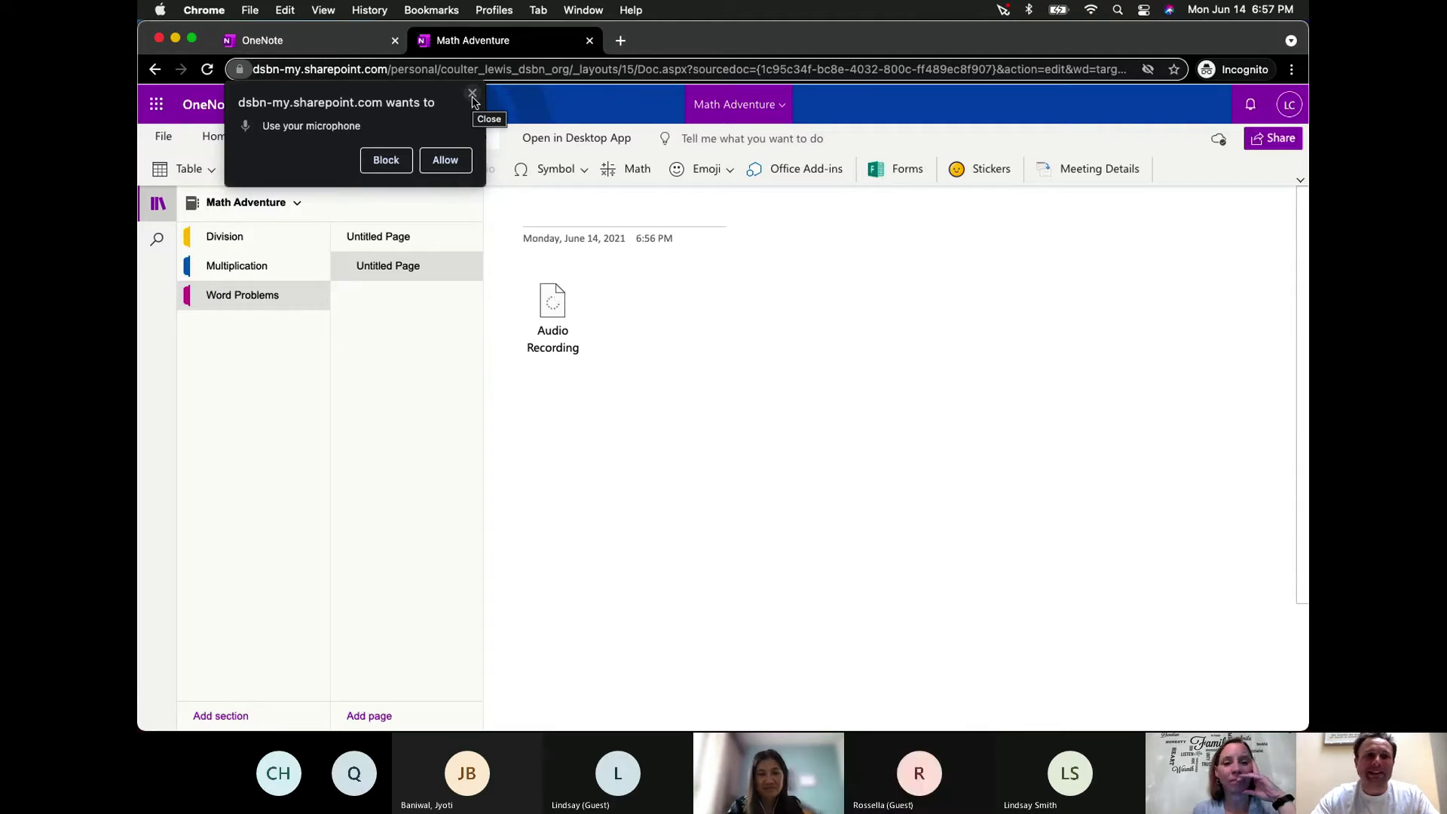
pyautogui.click(443, 161)
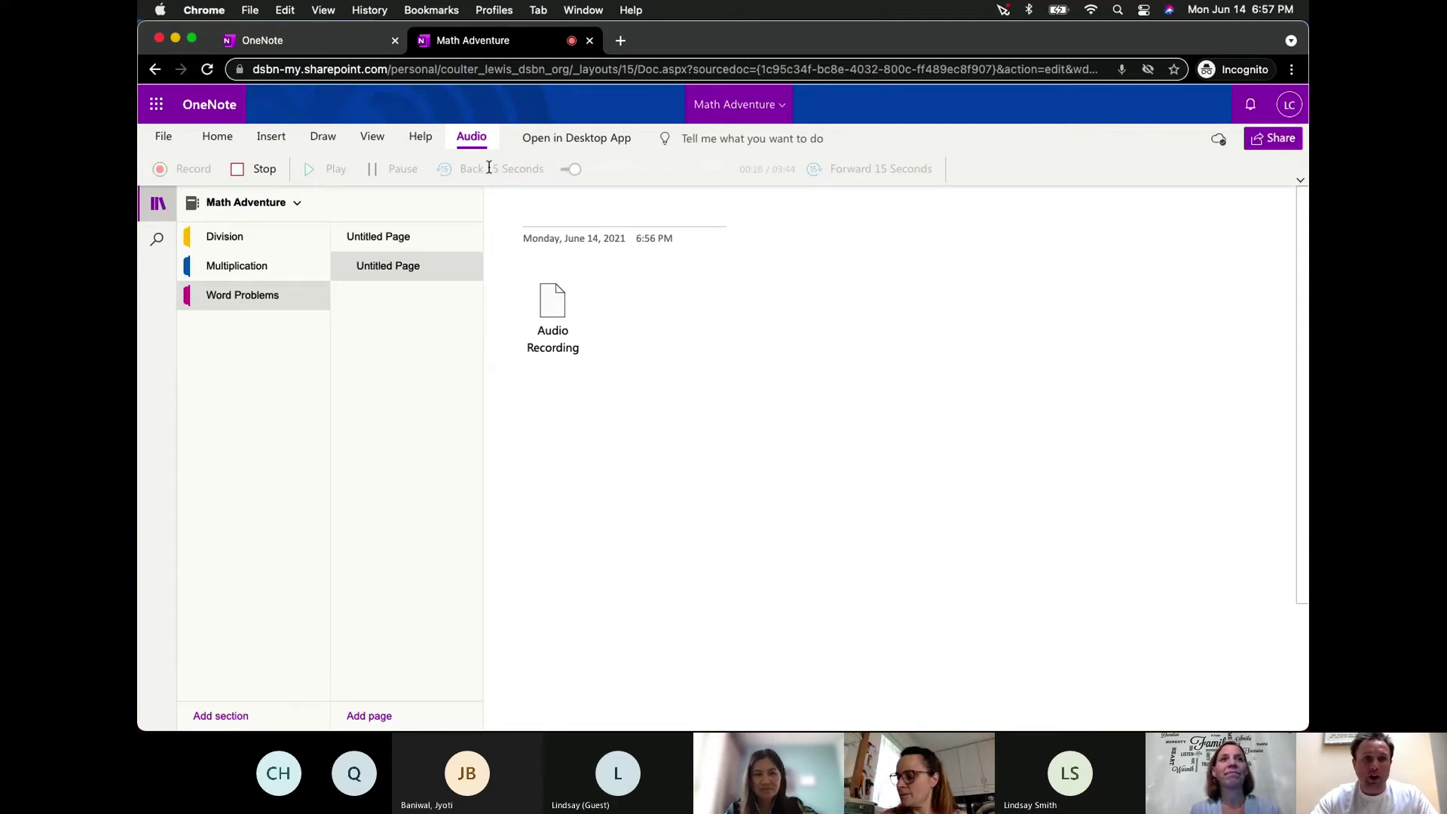
pyautogui.click(264, 173)
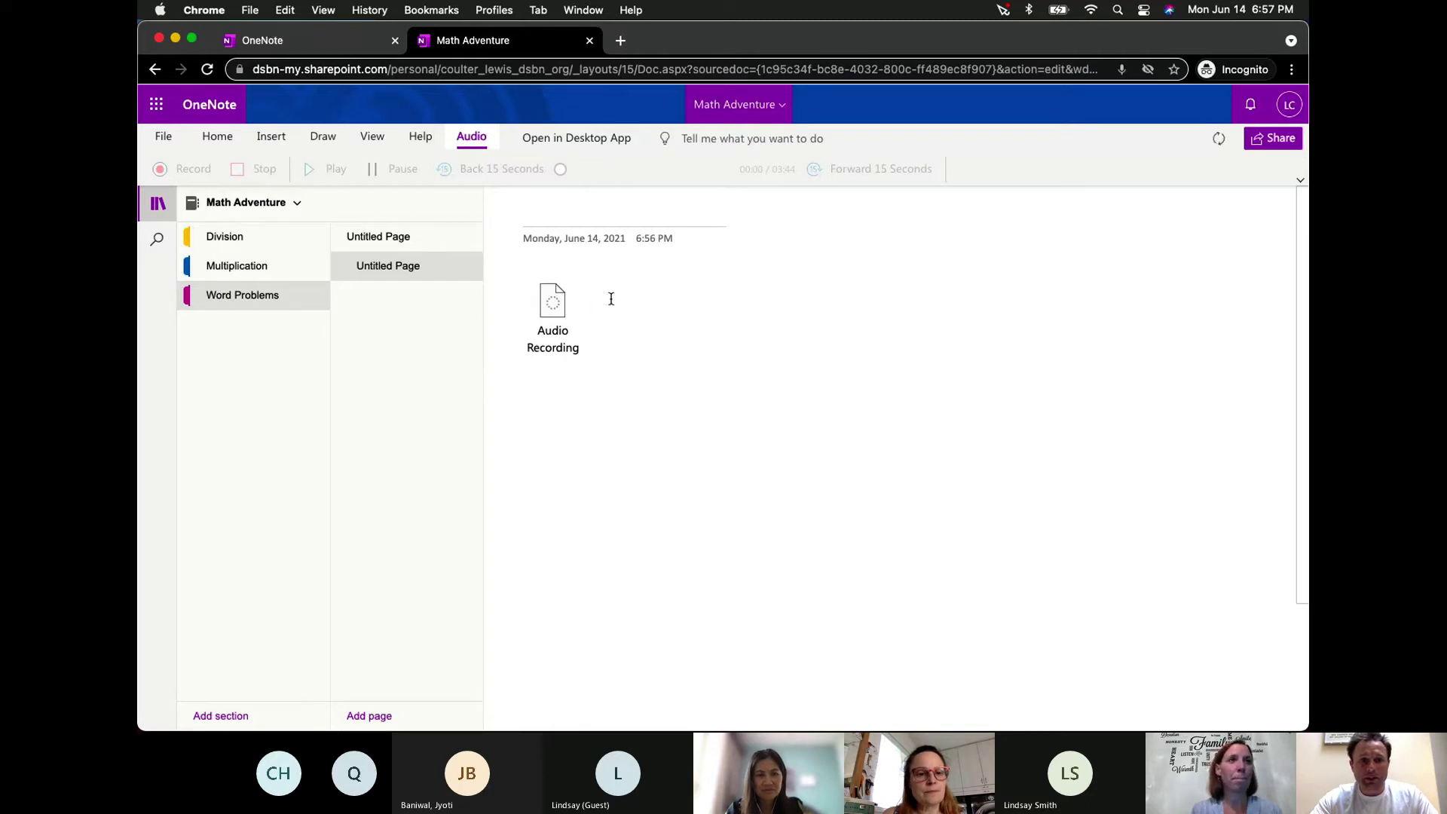
# - Select the audio recording on the subpage to examine its playback options, and deselect it
pyautogui.click(576, 318)
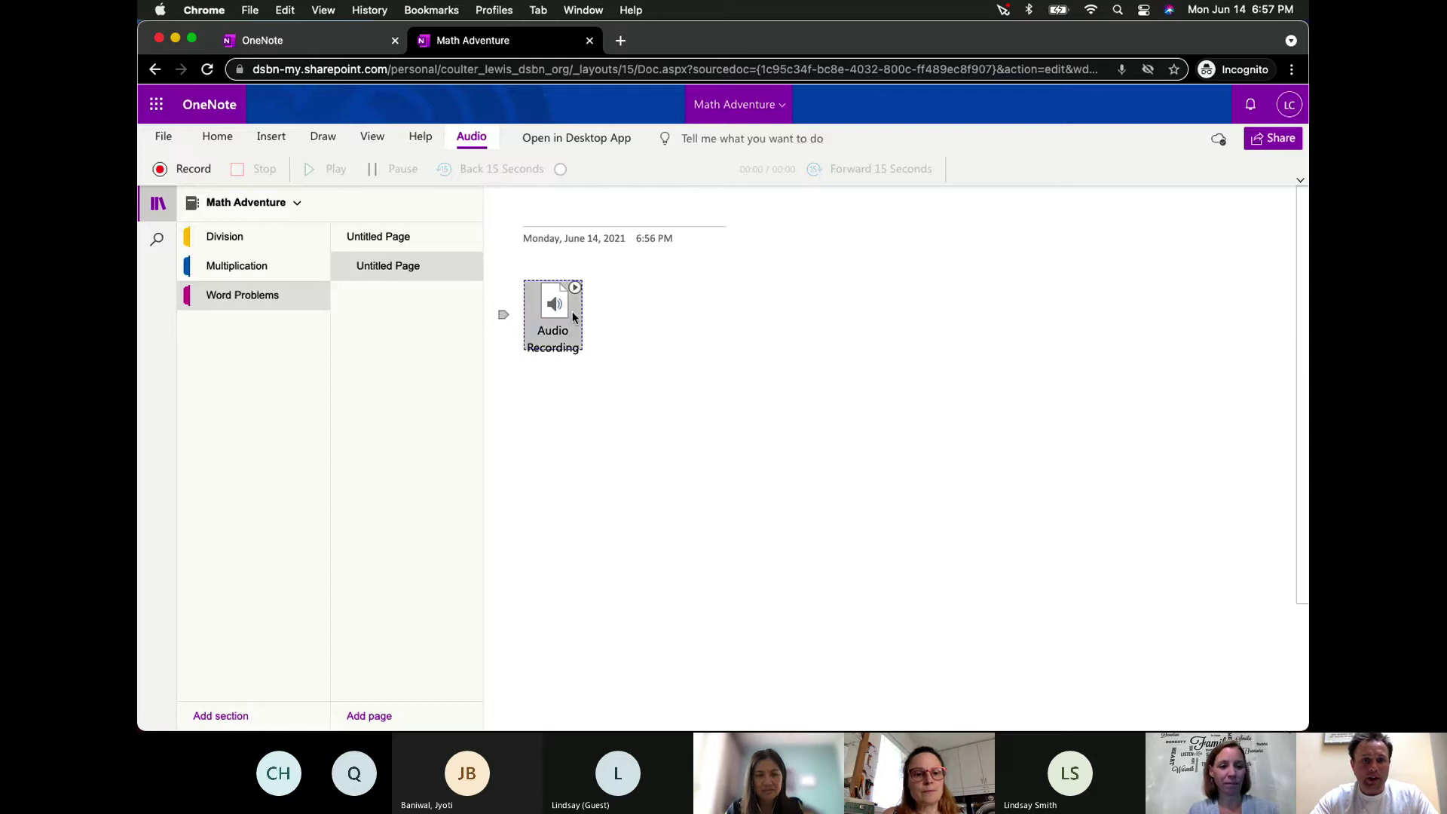
pyautogui.click(546, 300)
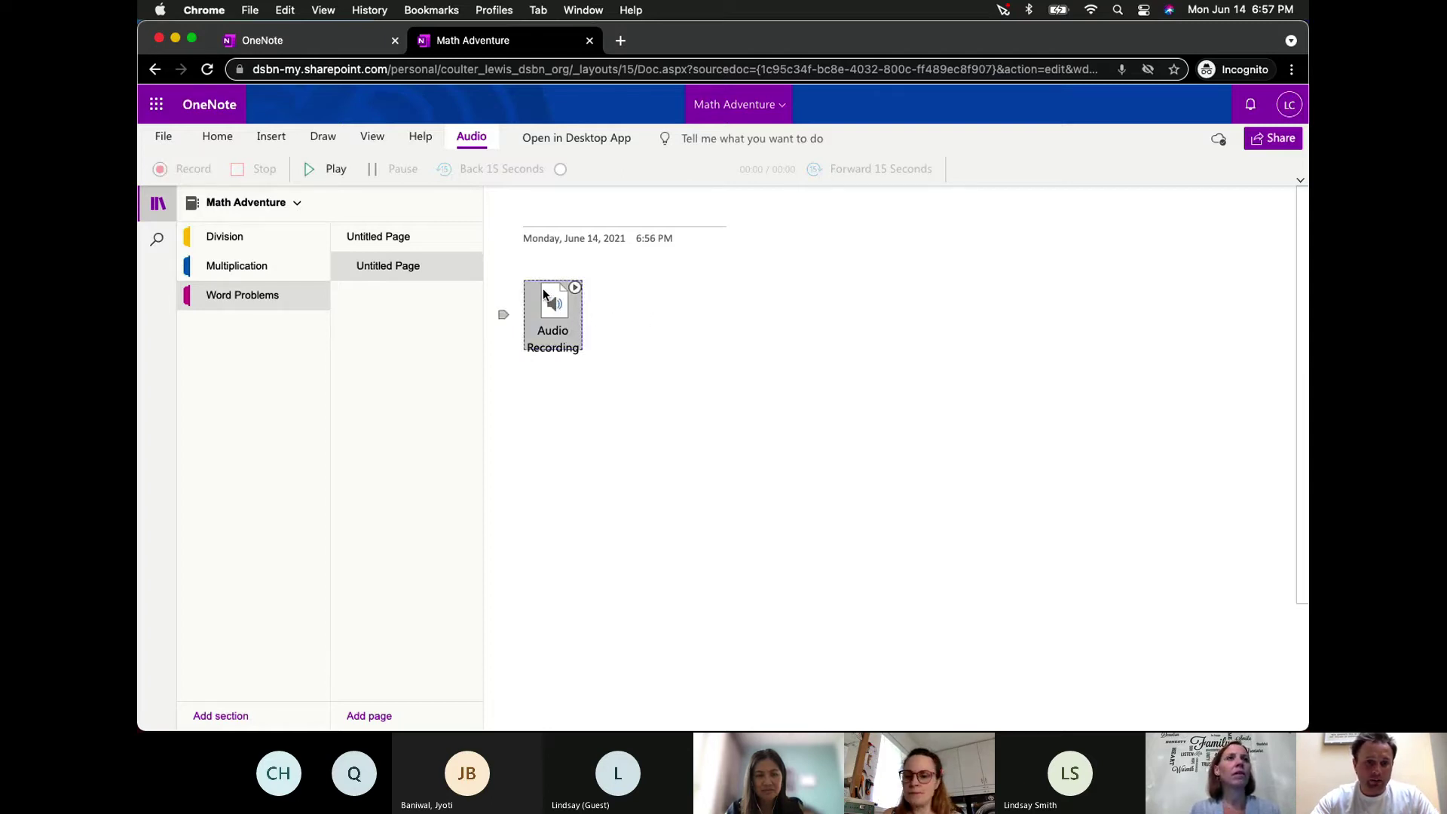
pyautogui.click(885, 317)
pyautogui.click(874, 386)
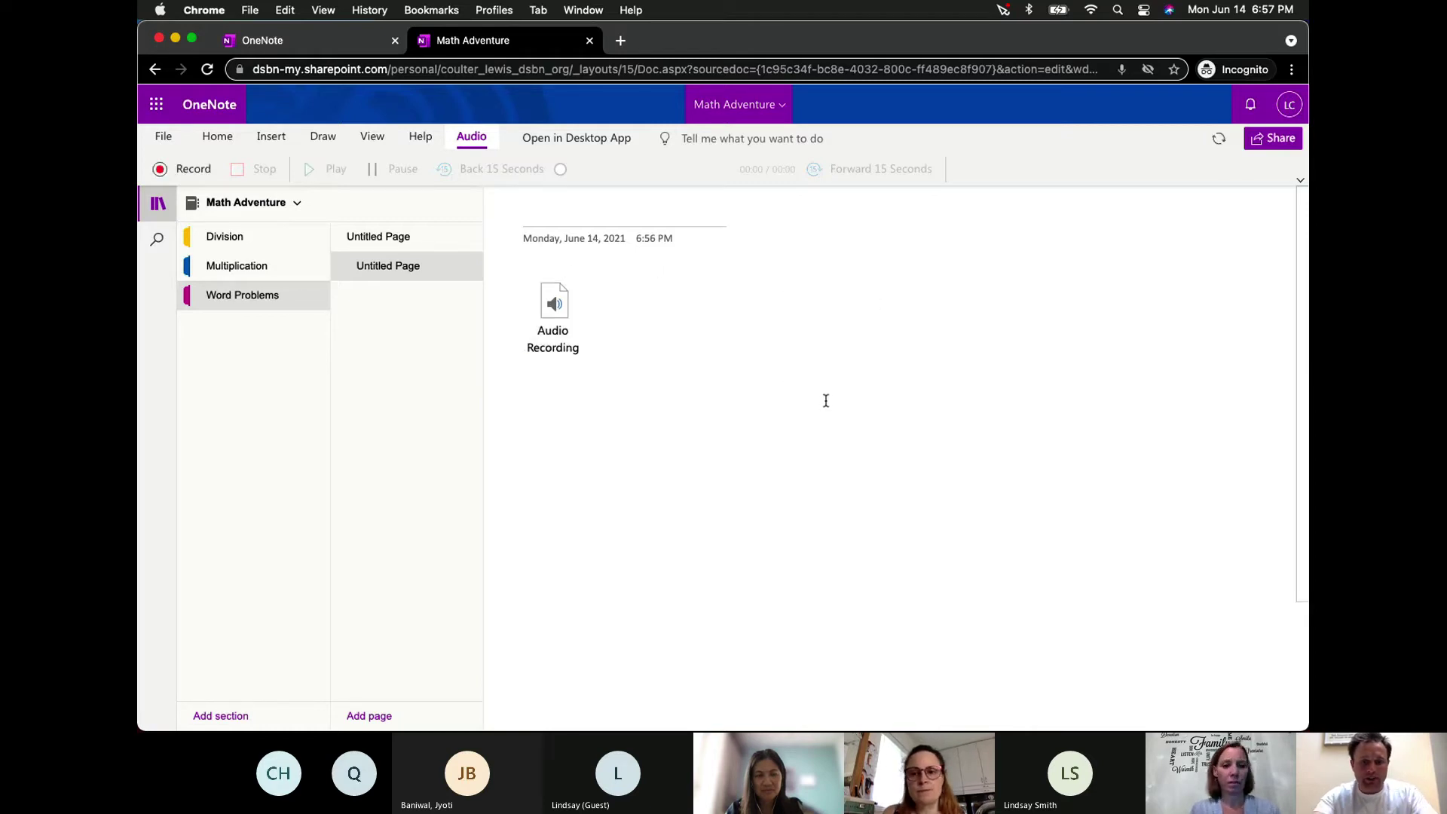
# - Add a text note reading "This is just an example" on the Word Problems subpage, beside the audio recording
pyautogui.write('This is just an')
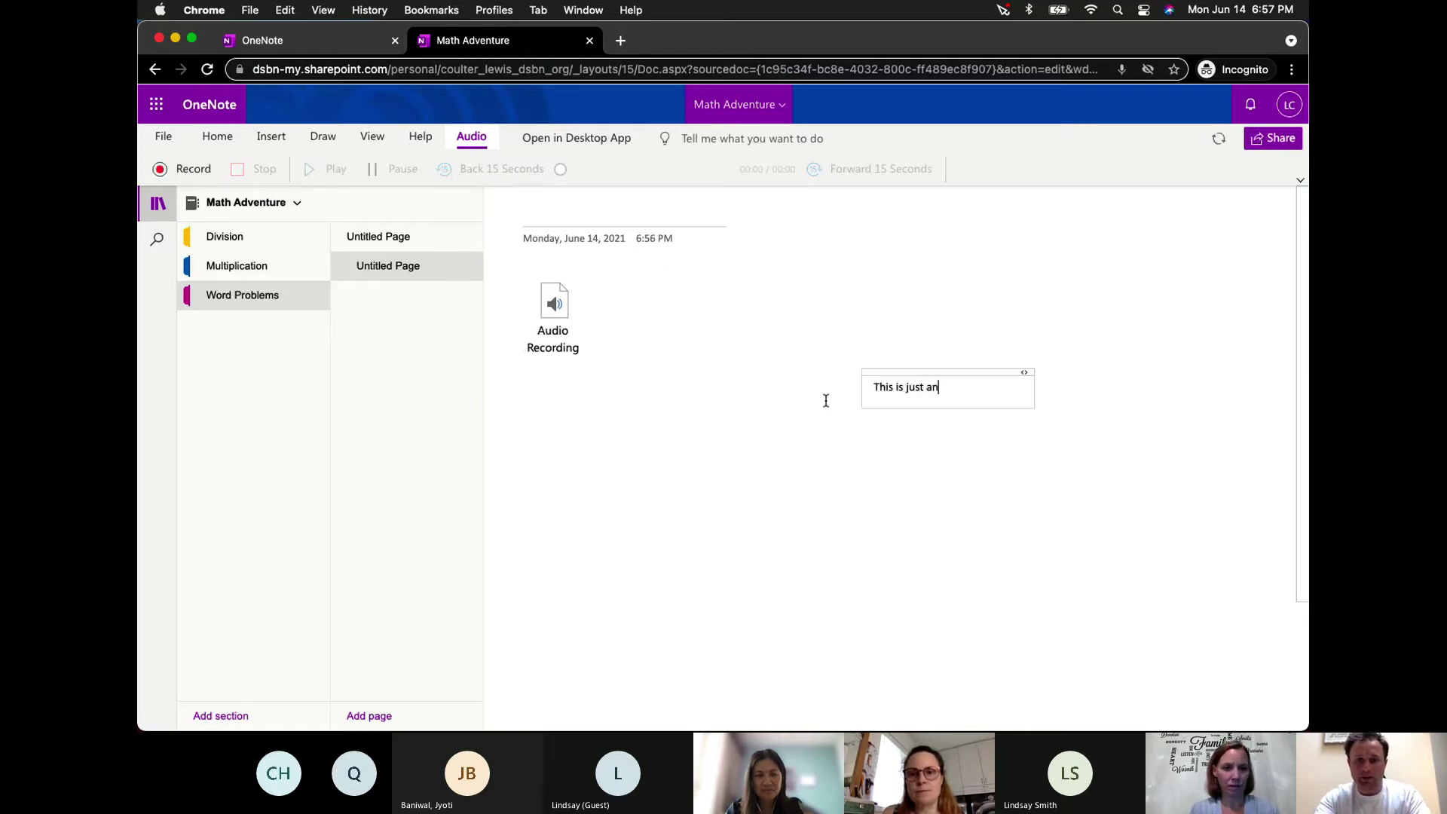
pyautogui.write(' example')
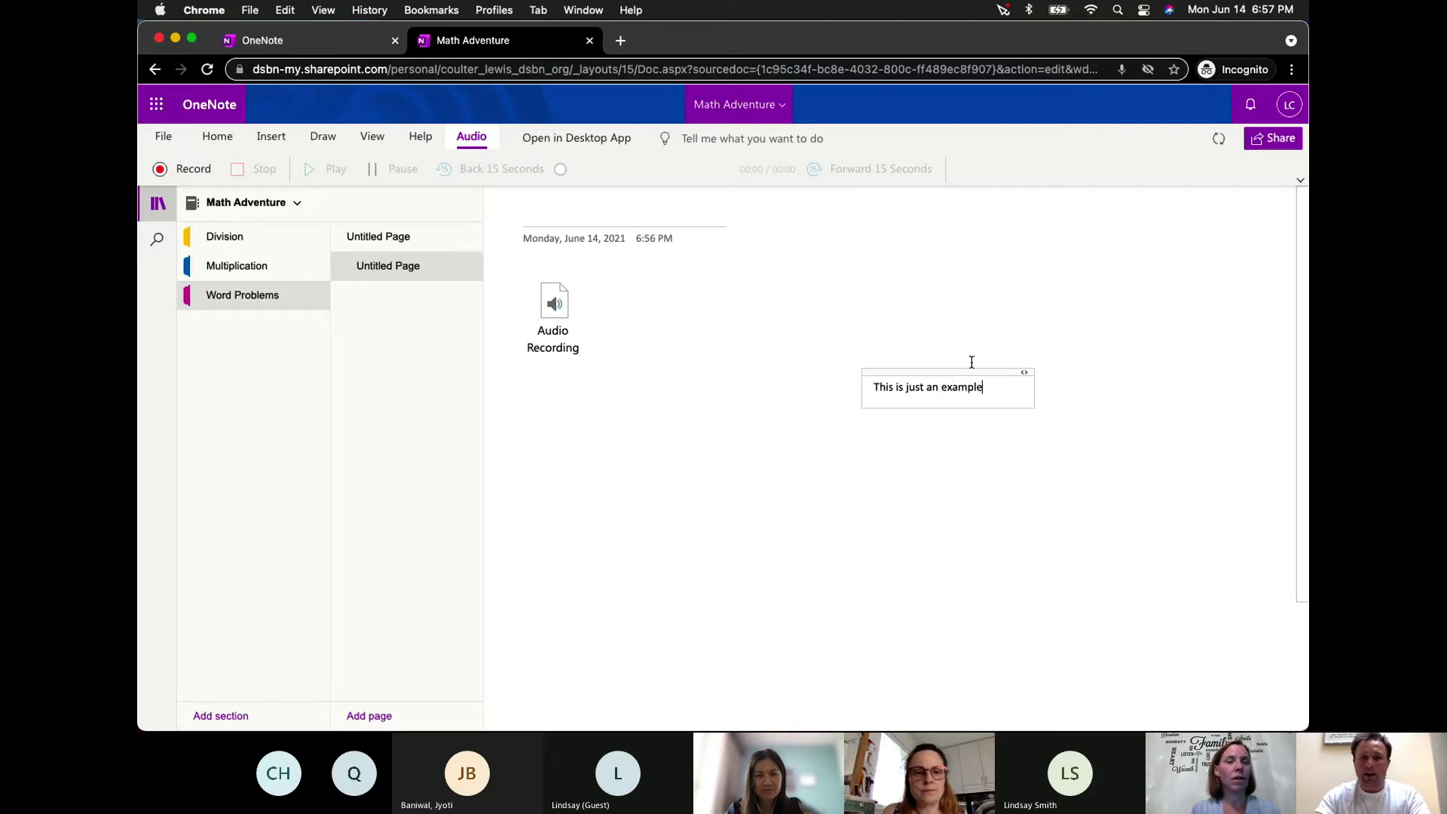
pyautogui.click(962, 317)
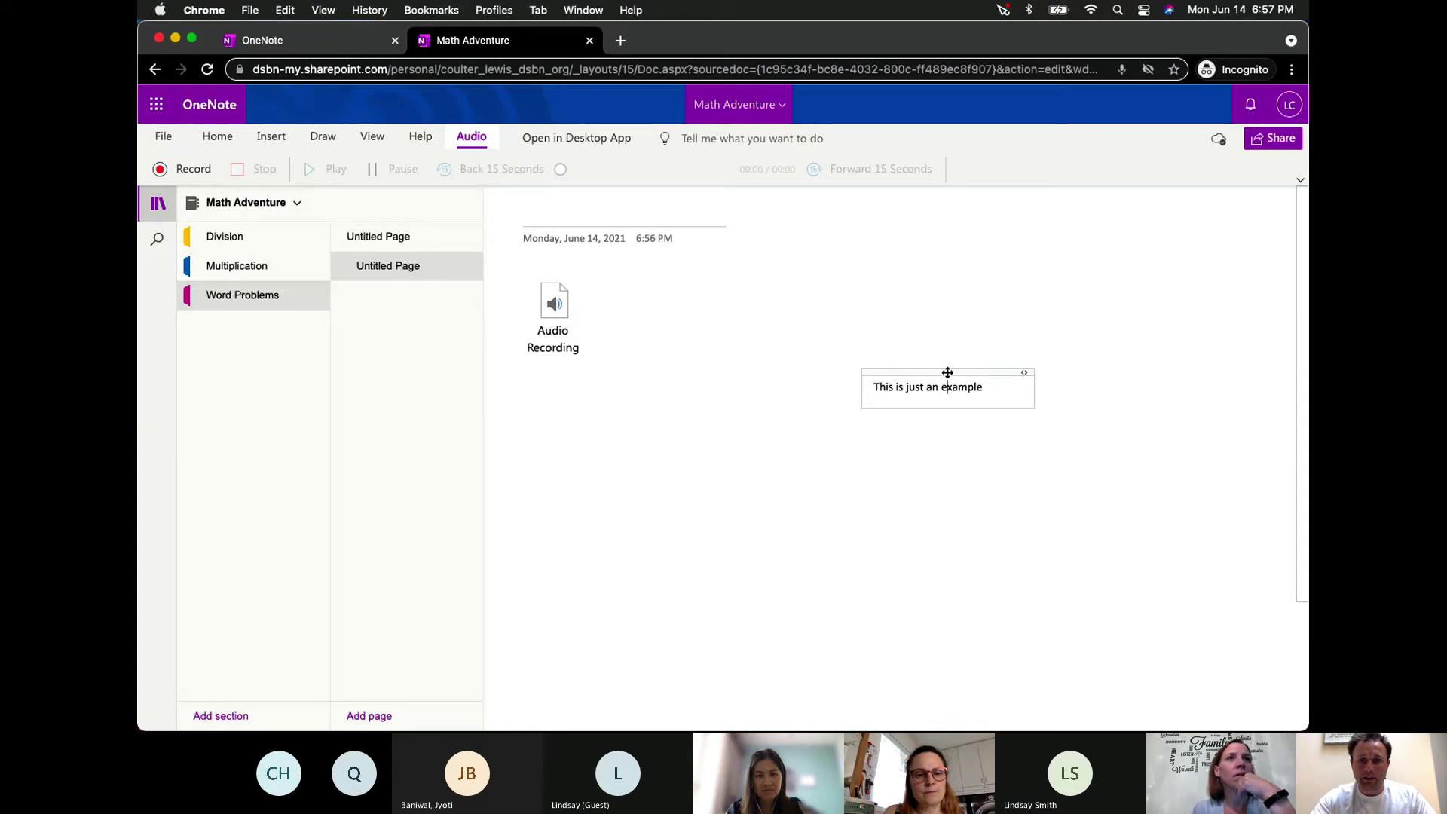
# - Move the example text note across the page and place it just below the audio recording
pyautogui.moveTo(947, 373); pyautogui.dragTo(1300, 355)
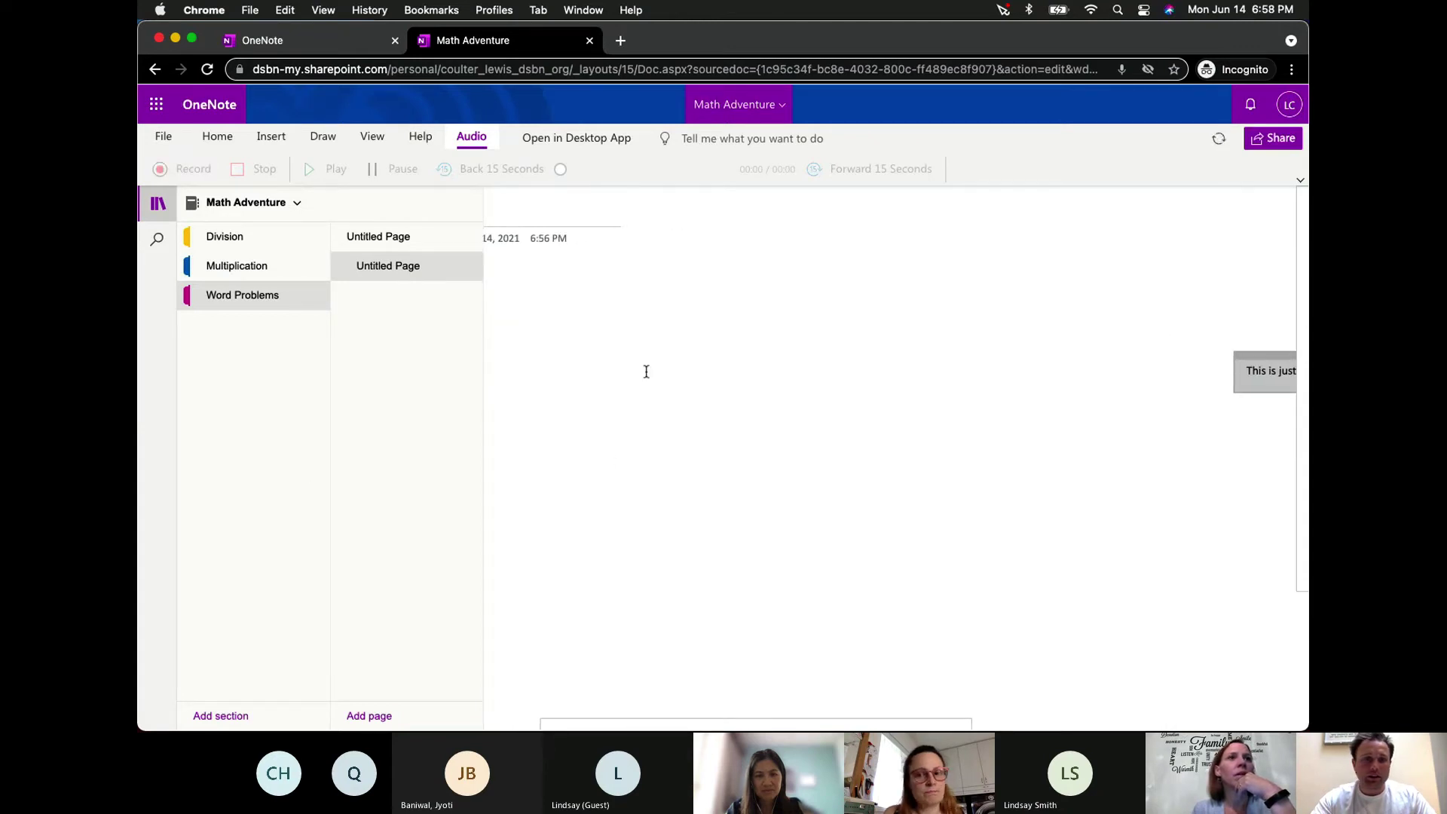
pyautogui.click(498, 343)
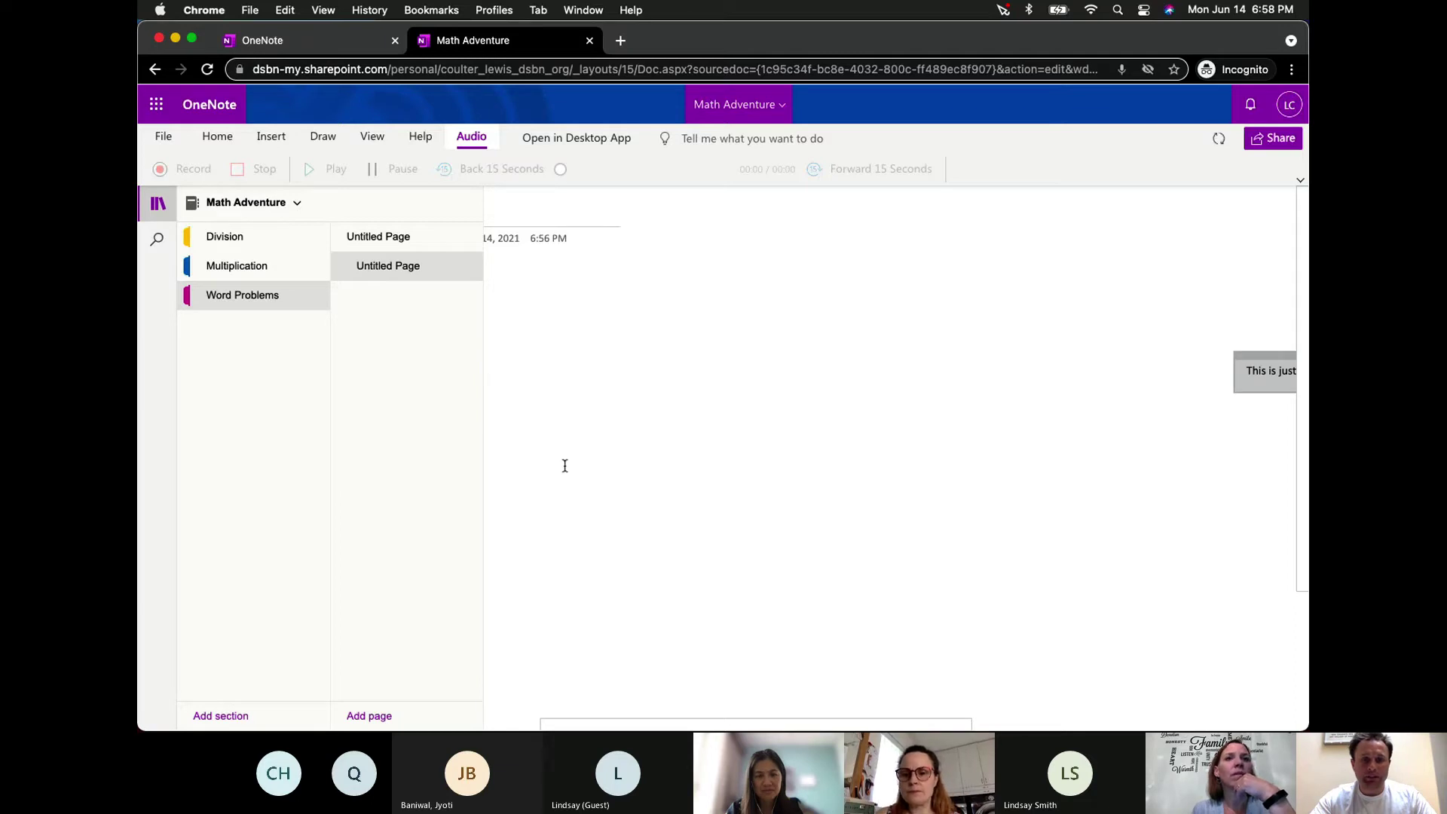
pyautogui.click(1249, 371)
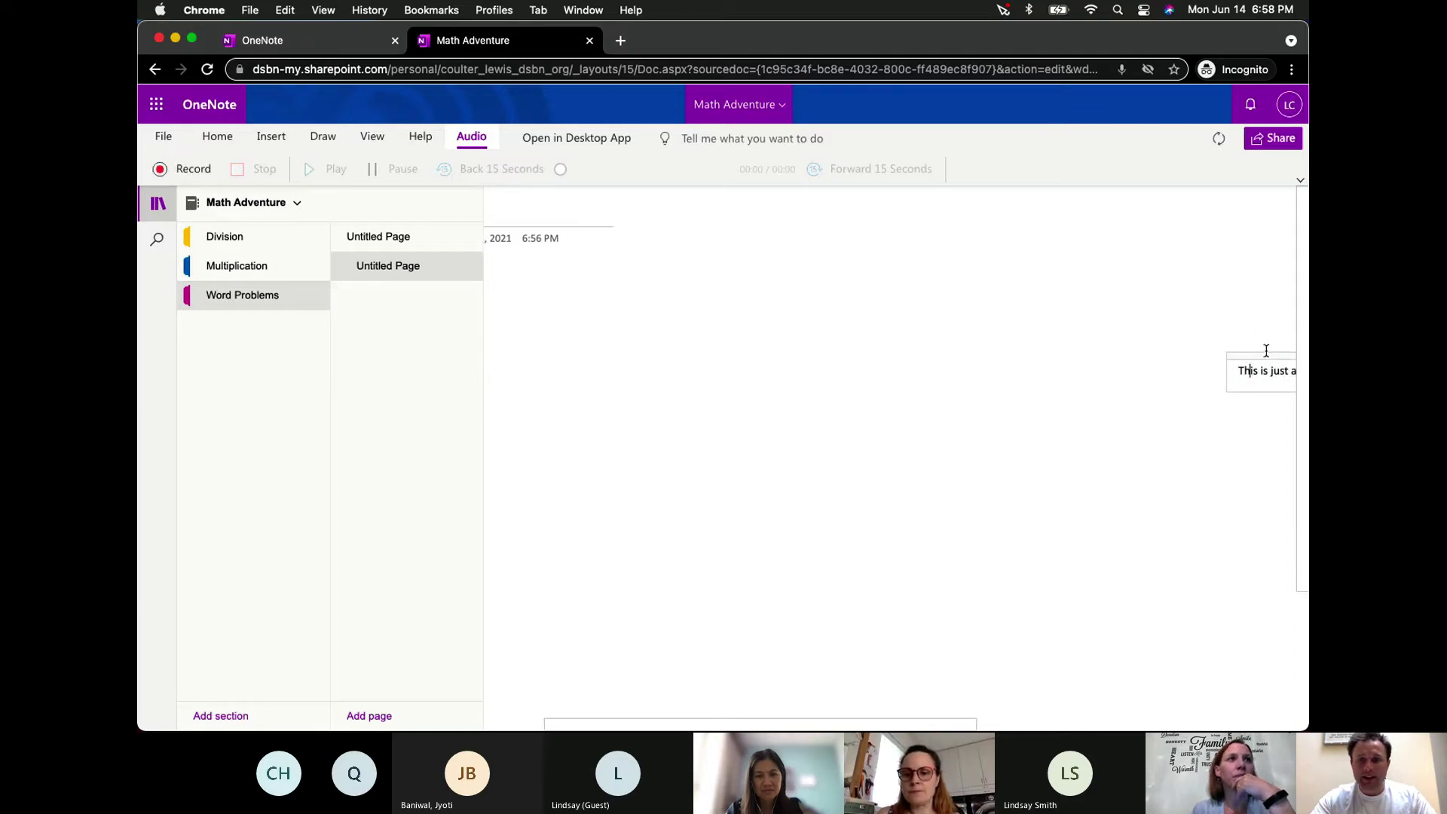
pyautogui.moveTo(1260, 355); pyautogui.dragTo(604, 358)
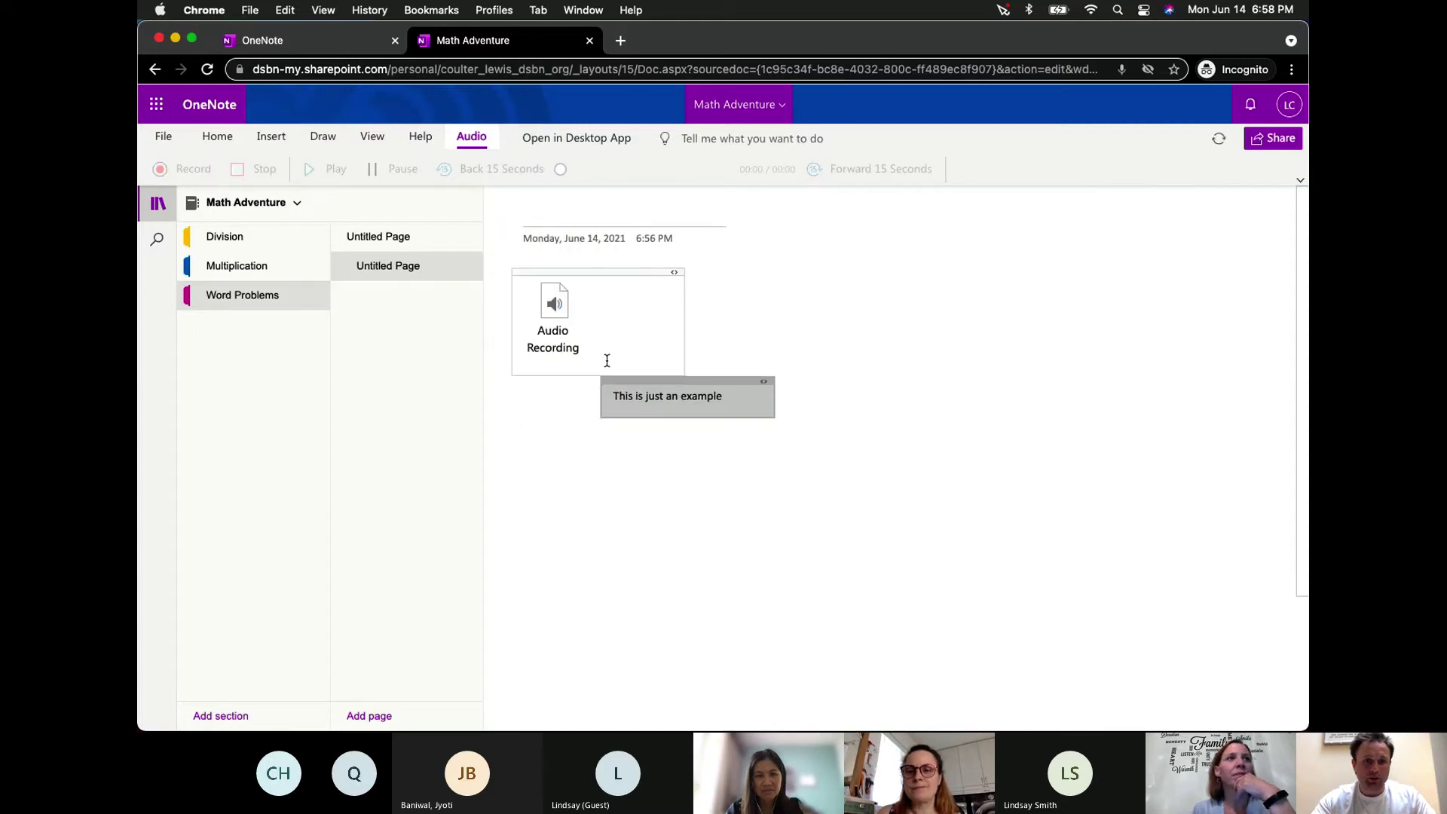
# - Play back the audio recording on the subpage and pause it
pyautogui.click(565, 294)
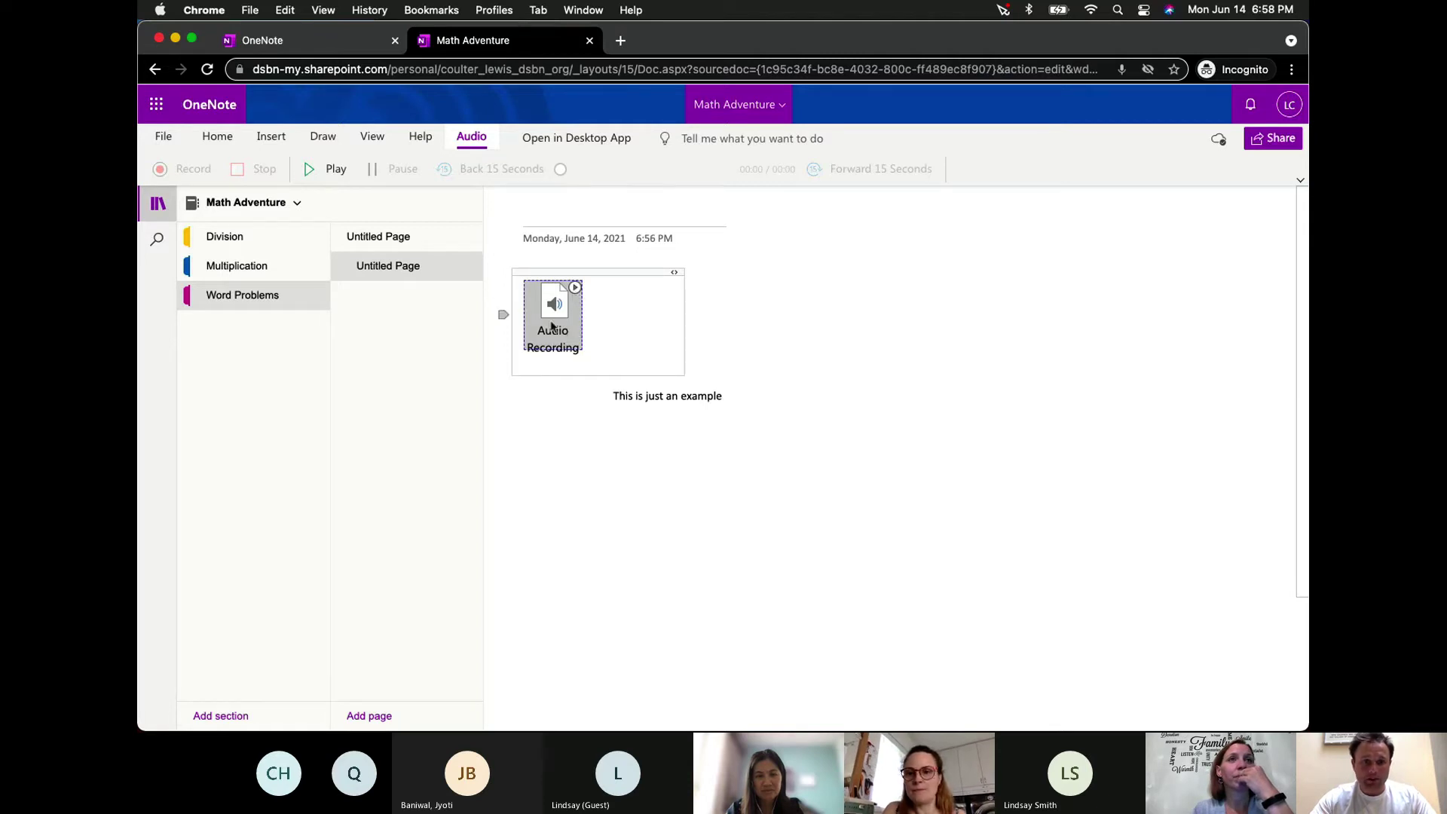
pyautogui.click(573, 291)
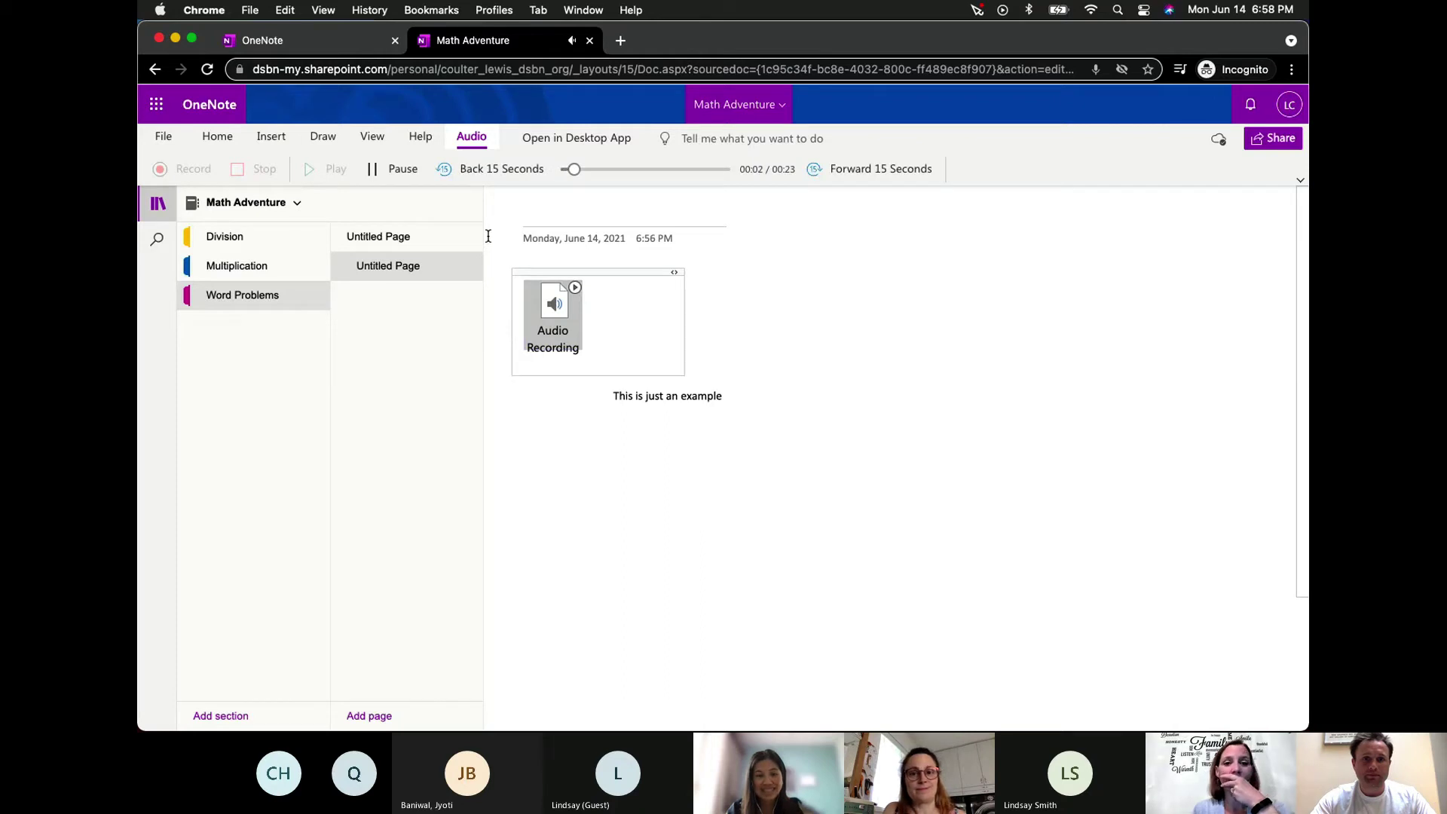
pyautogui.click(391, 170)
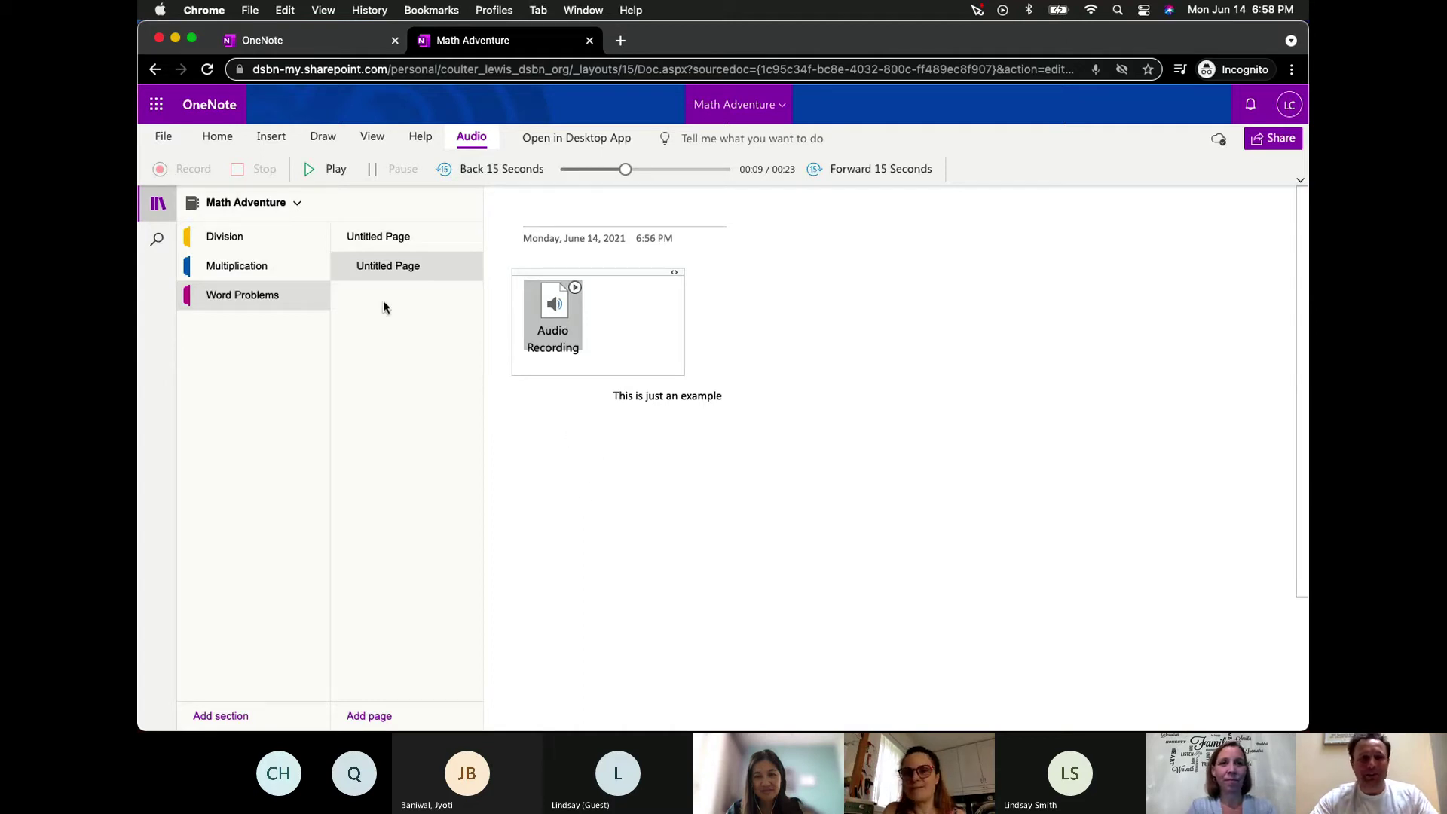
# - Dictate a paragraph about using dictation into a new note, and position the note below the example text
pyautogui.click(268, 136)
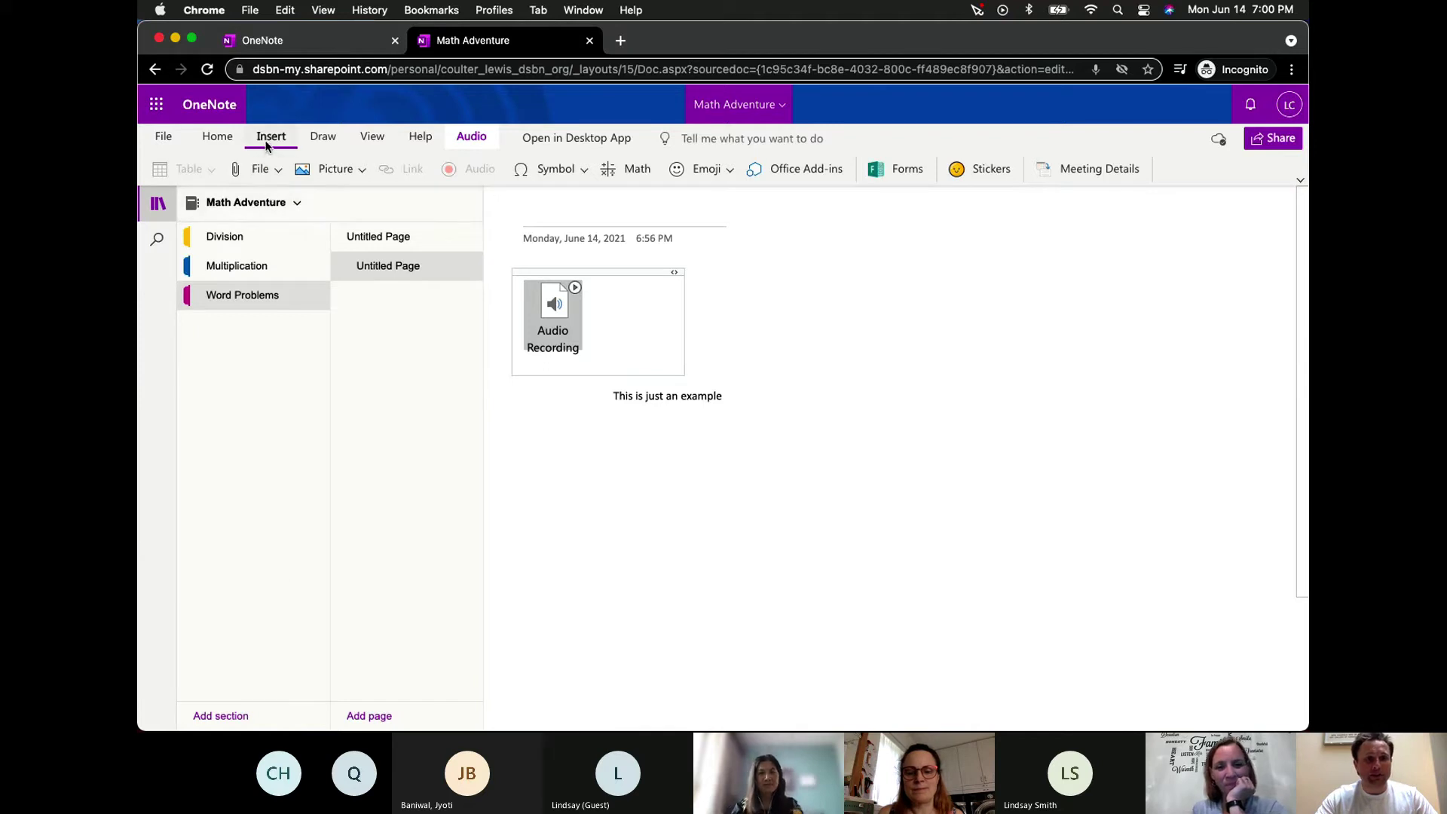
pyautogui.click(216, 137)
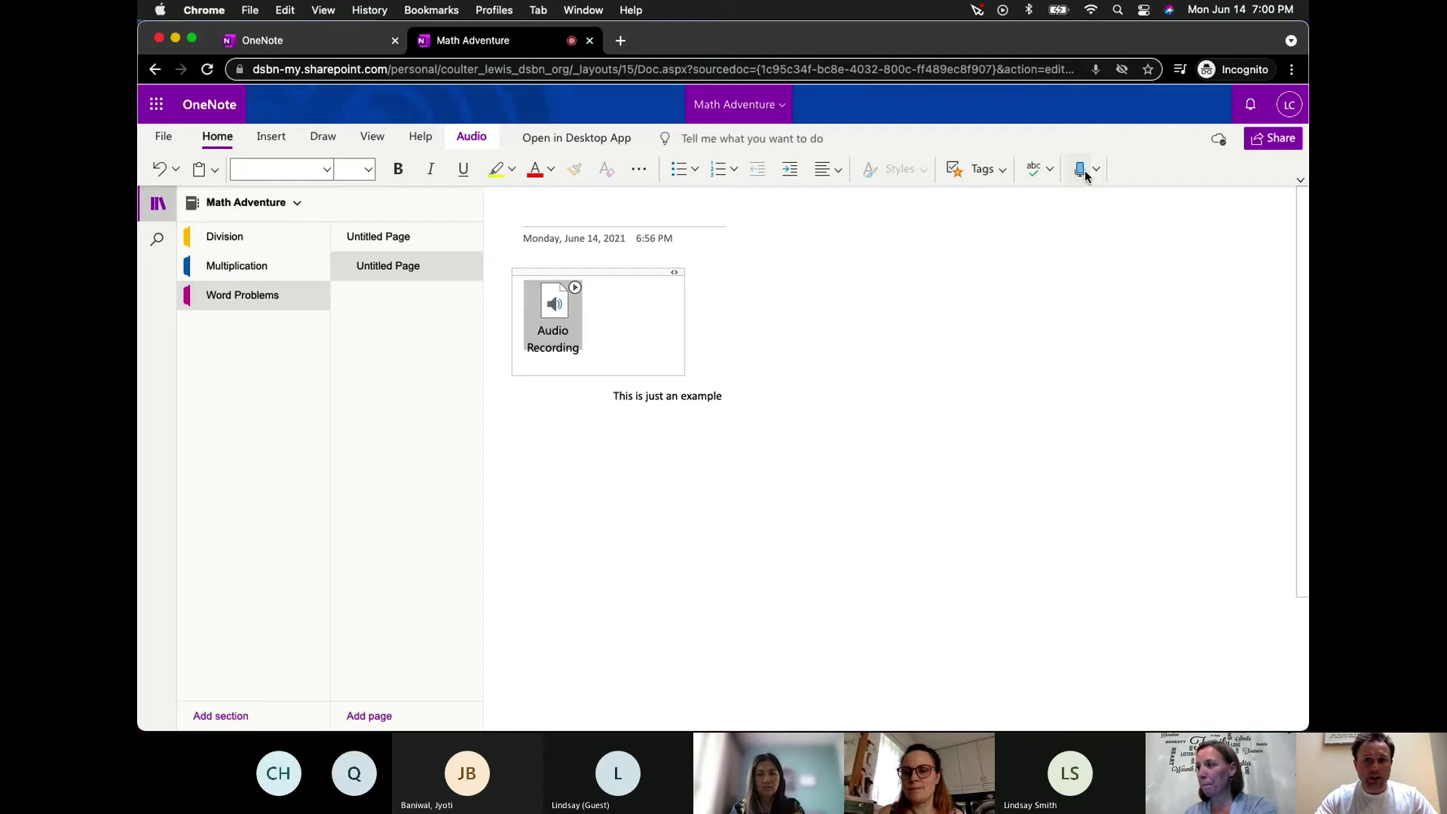
pyautogui.click(777, 520)
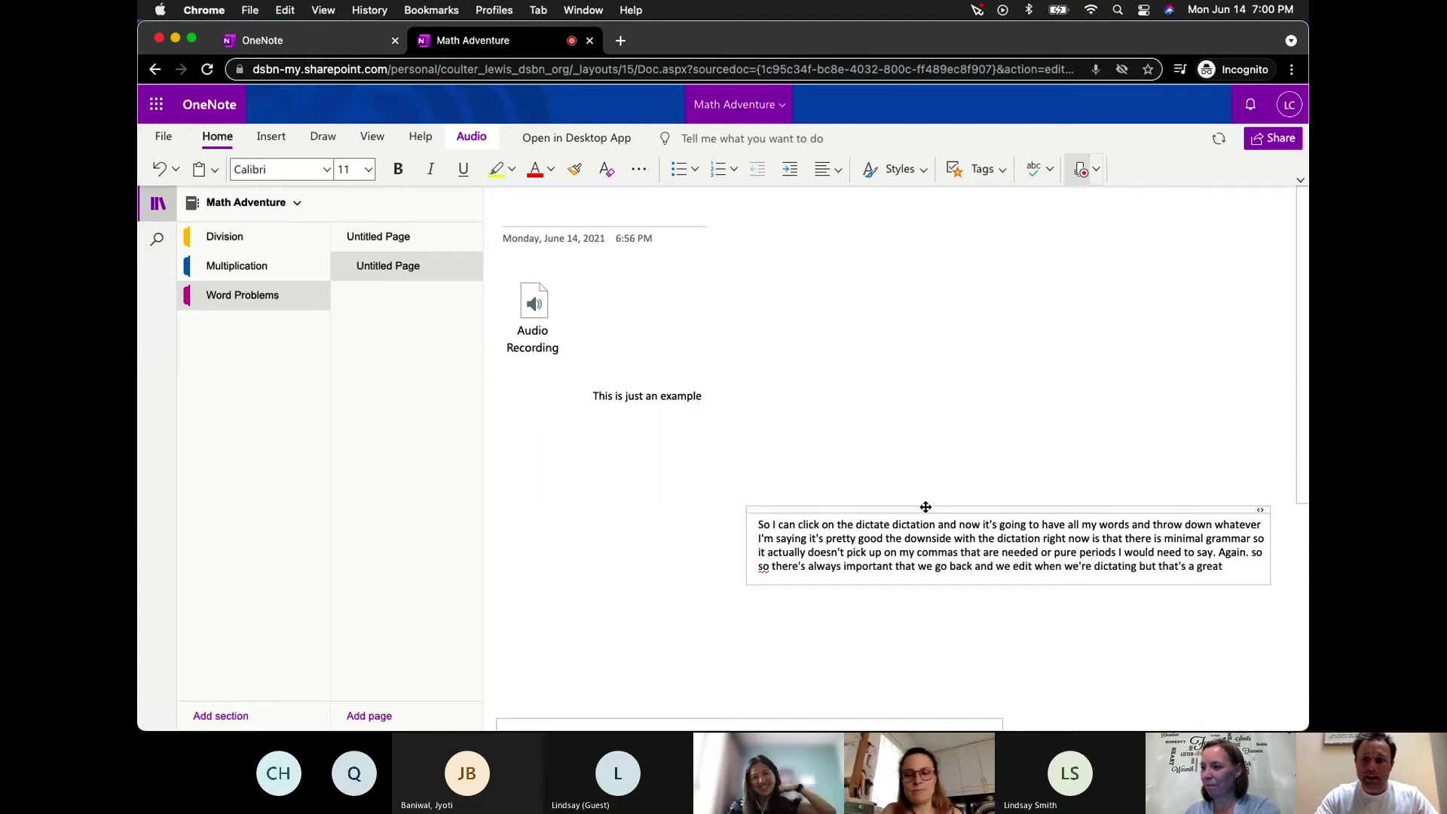
pyautogui.click(1081, 172)
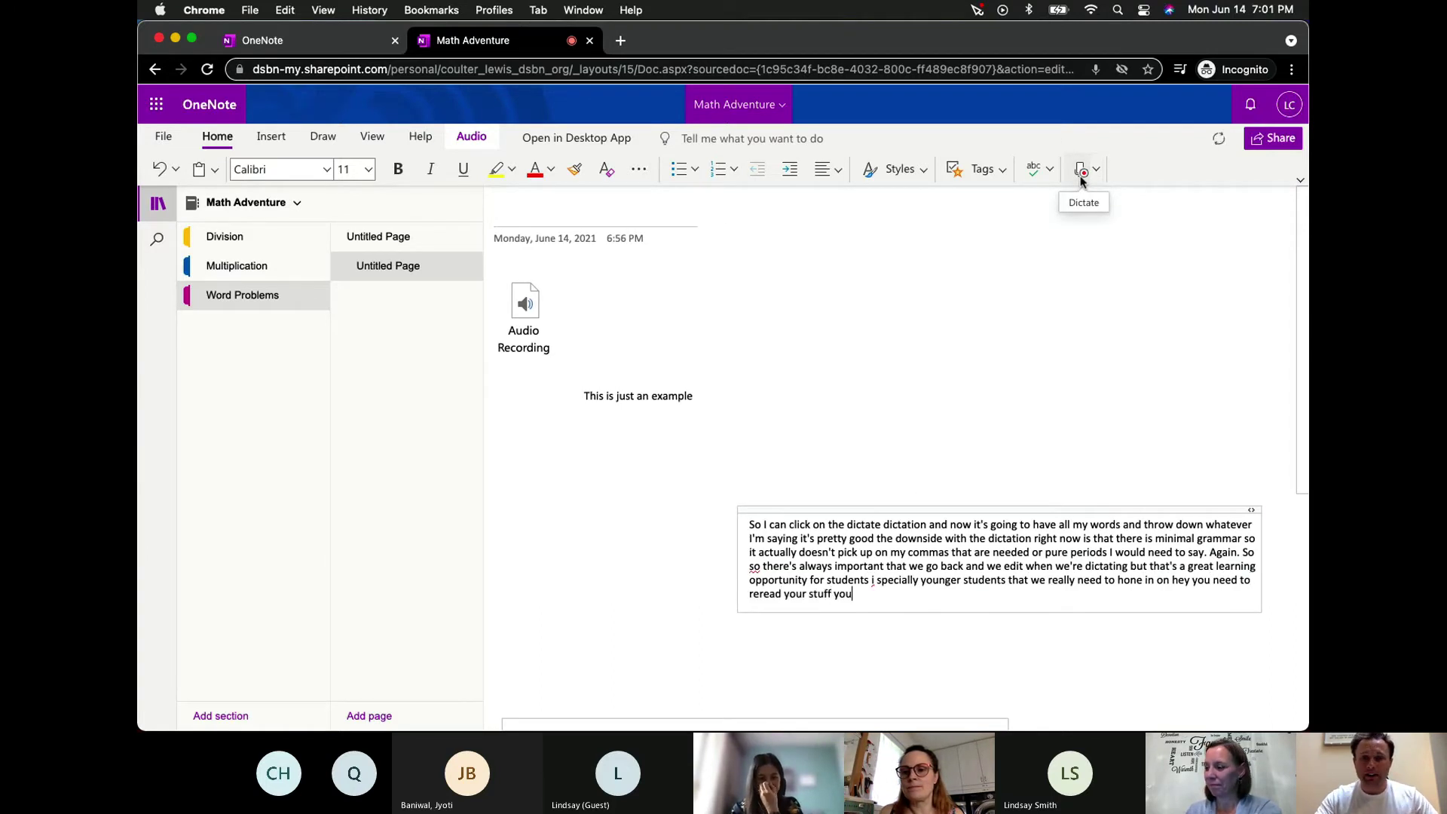
pyautogui.click(1081, 172)
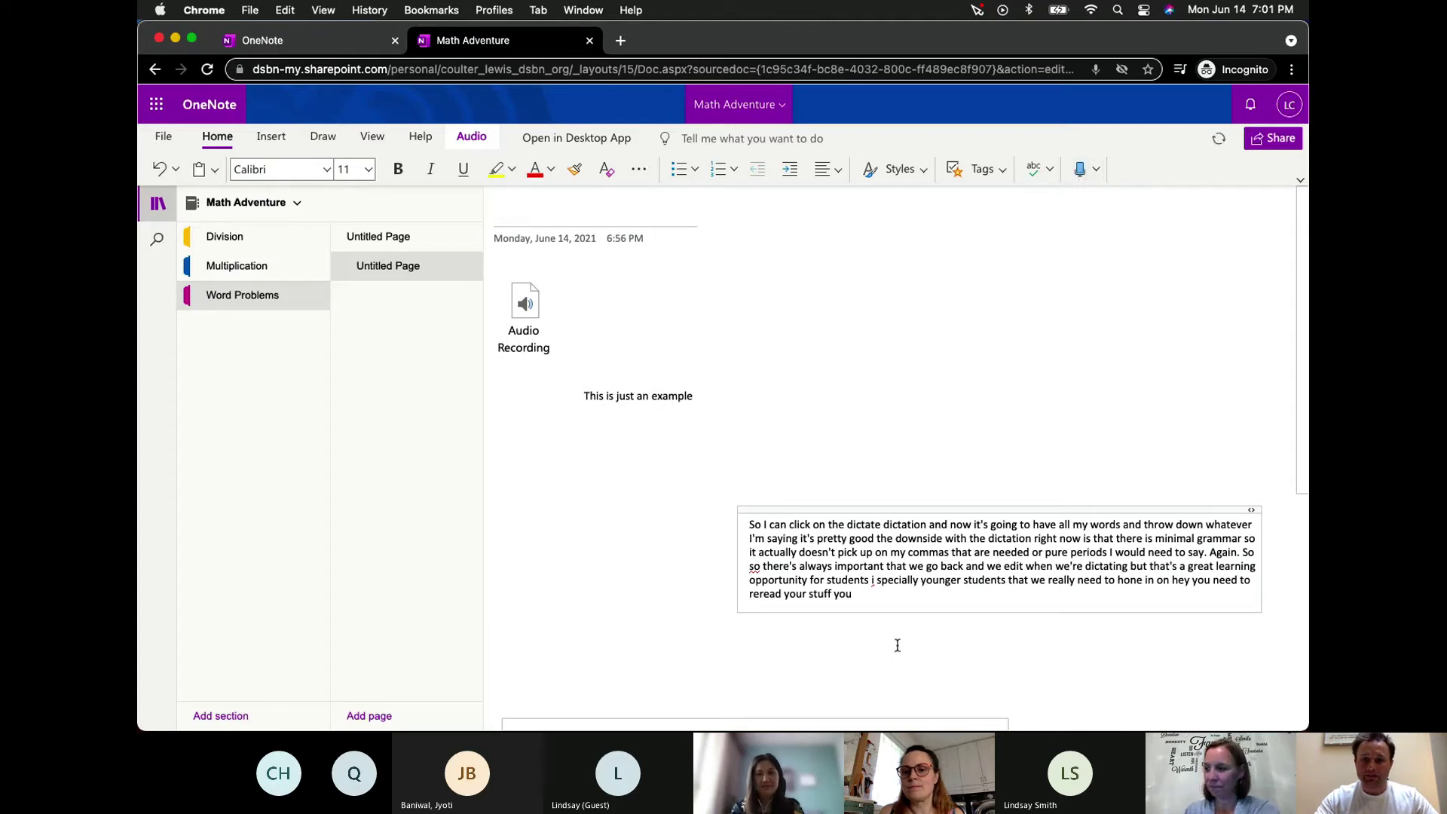
pyautogui.moveTo(947, 508); pyautogui.dragTo(773, 464)
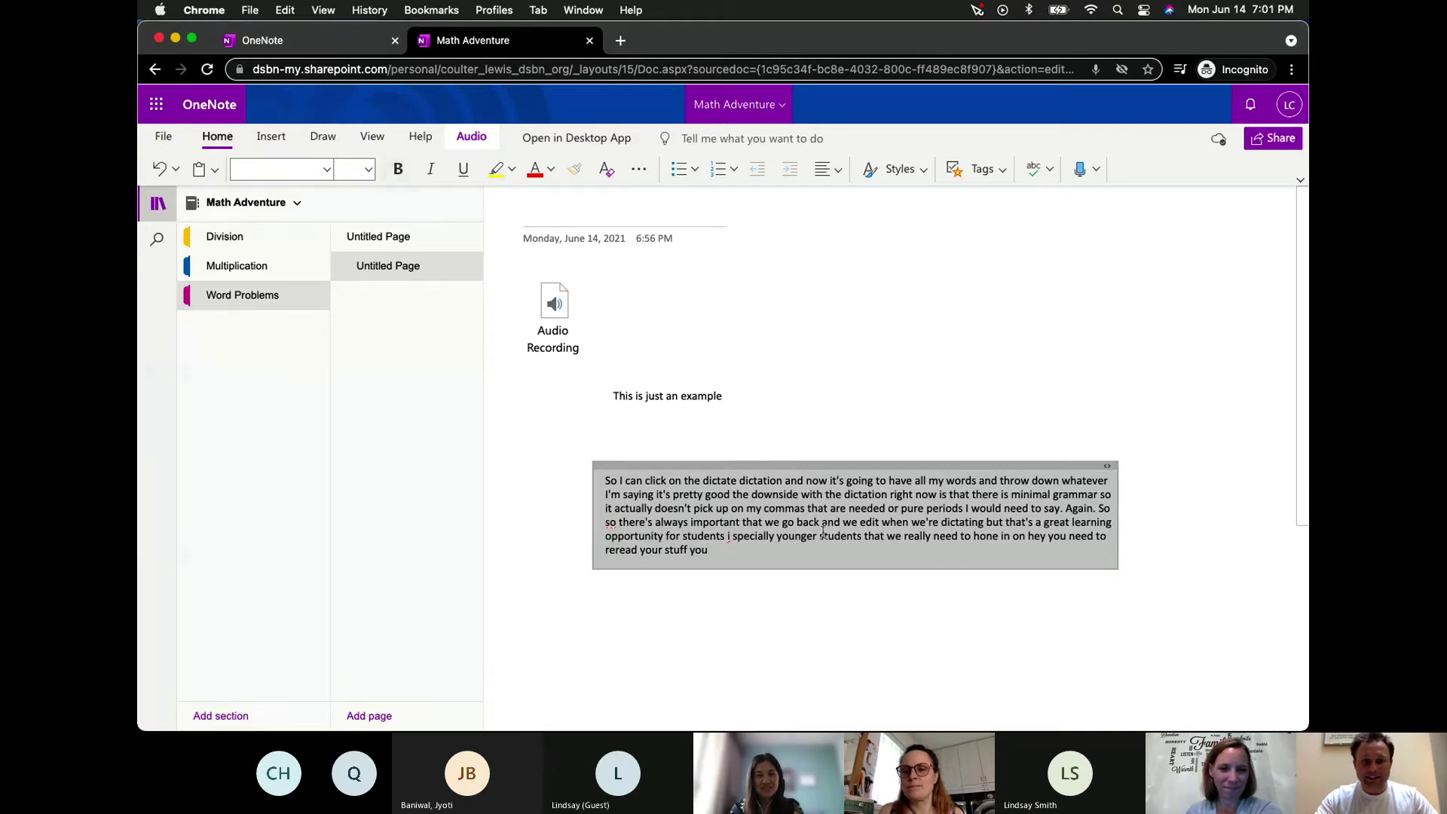
pyautogui.click(804, 554)
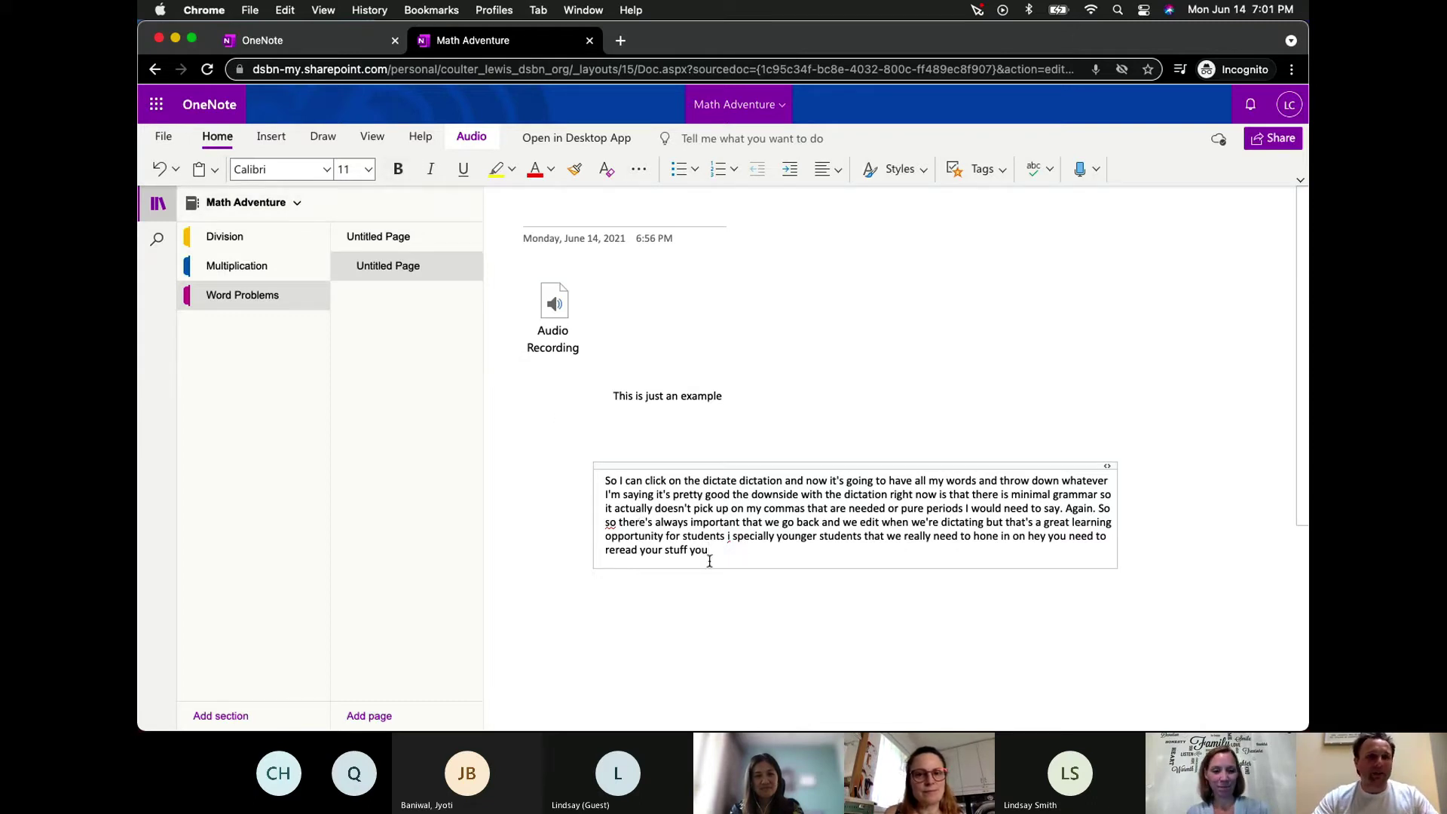
# - Open the subpage in Immersive Reader and set the text size to 42
pyautogui.click(372, 137)
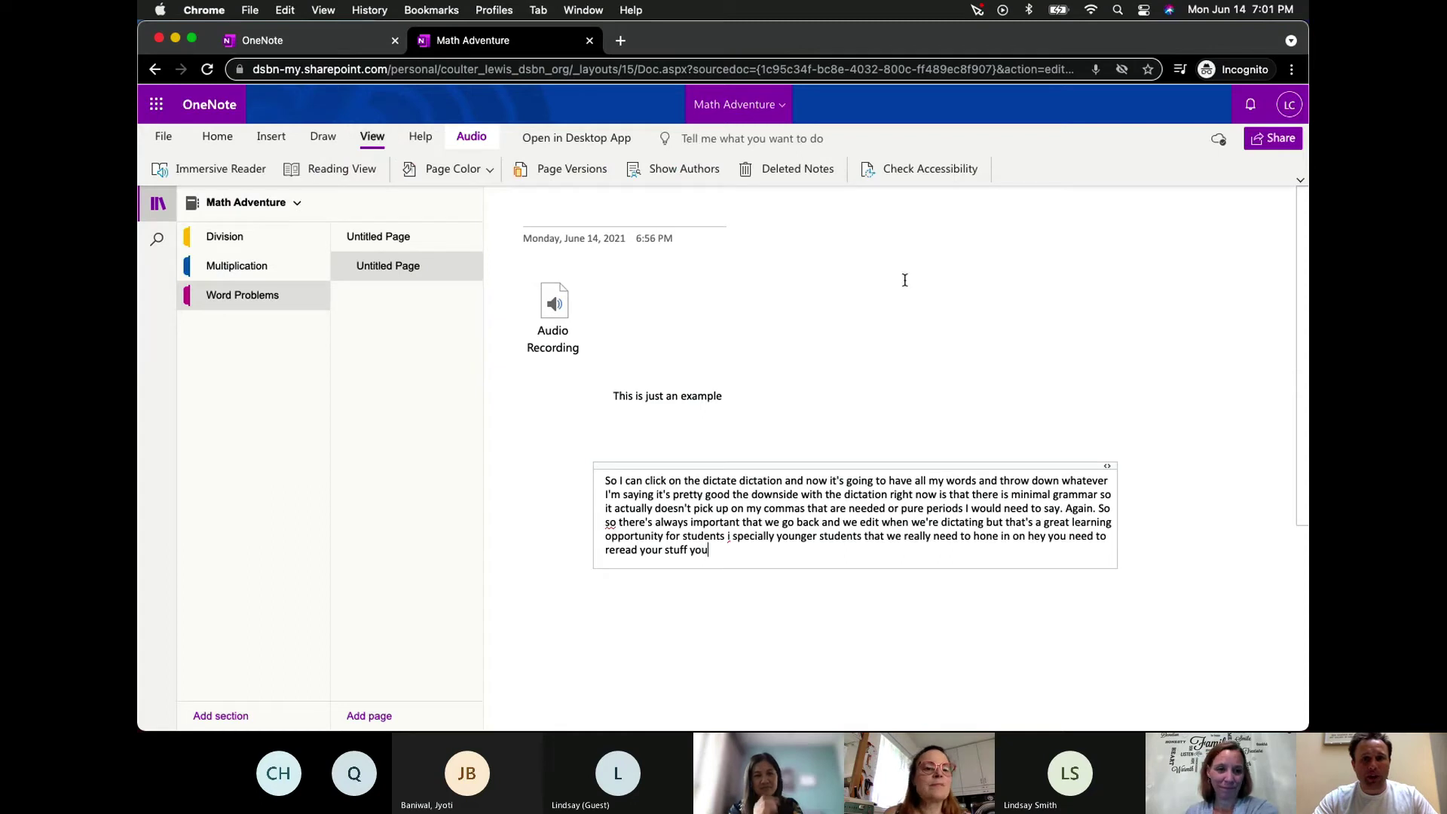
pyautogui.click(215, 169)
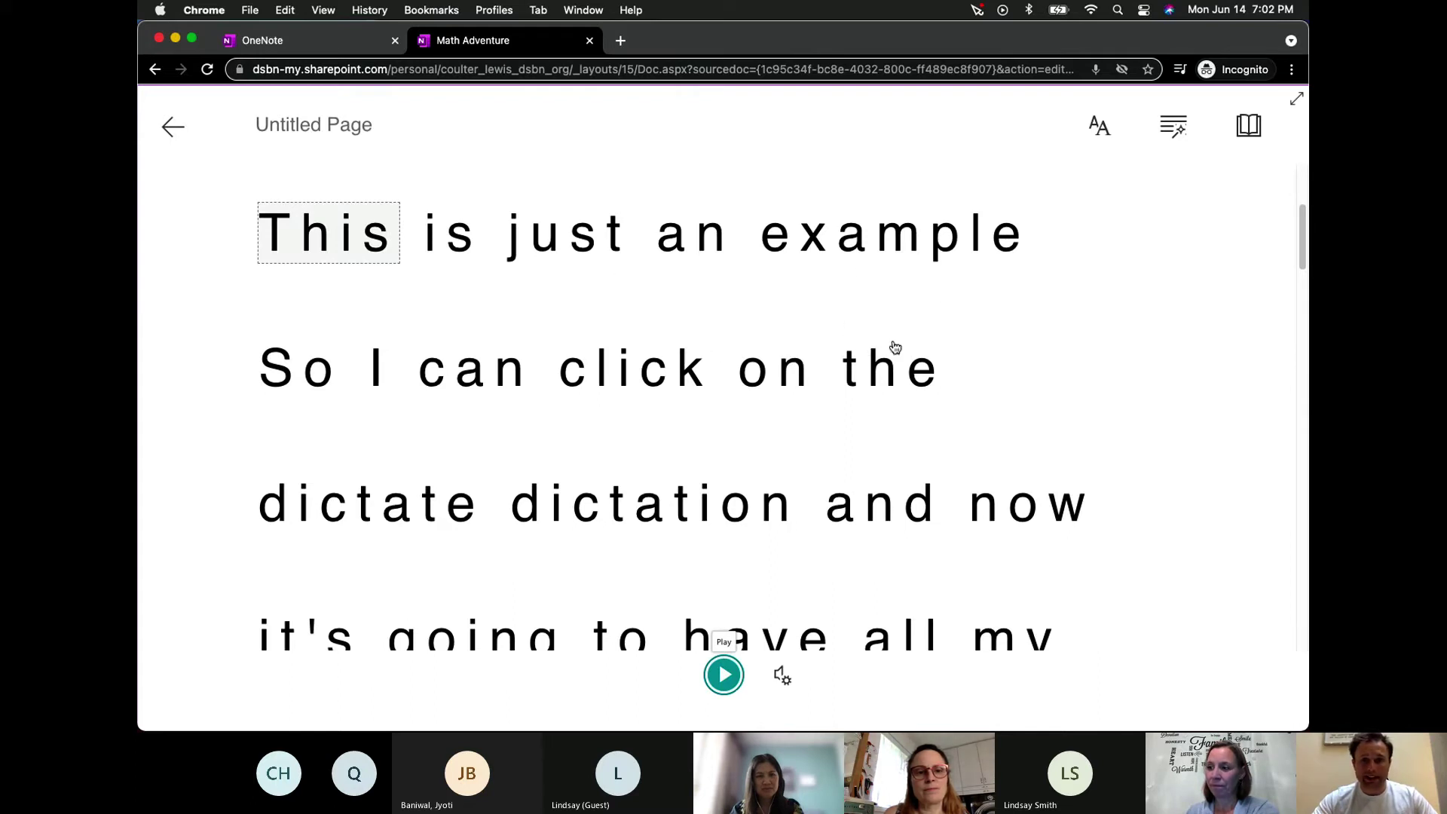
pyautogui.click(1100, 126)
pyautogui.moveTo(1237, 208); pyautogui.dragTo(1144, 215)
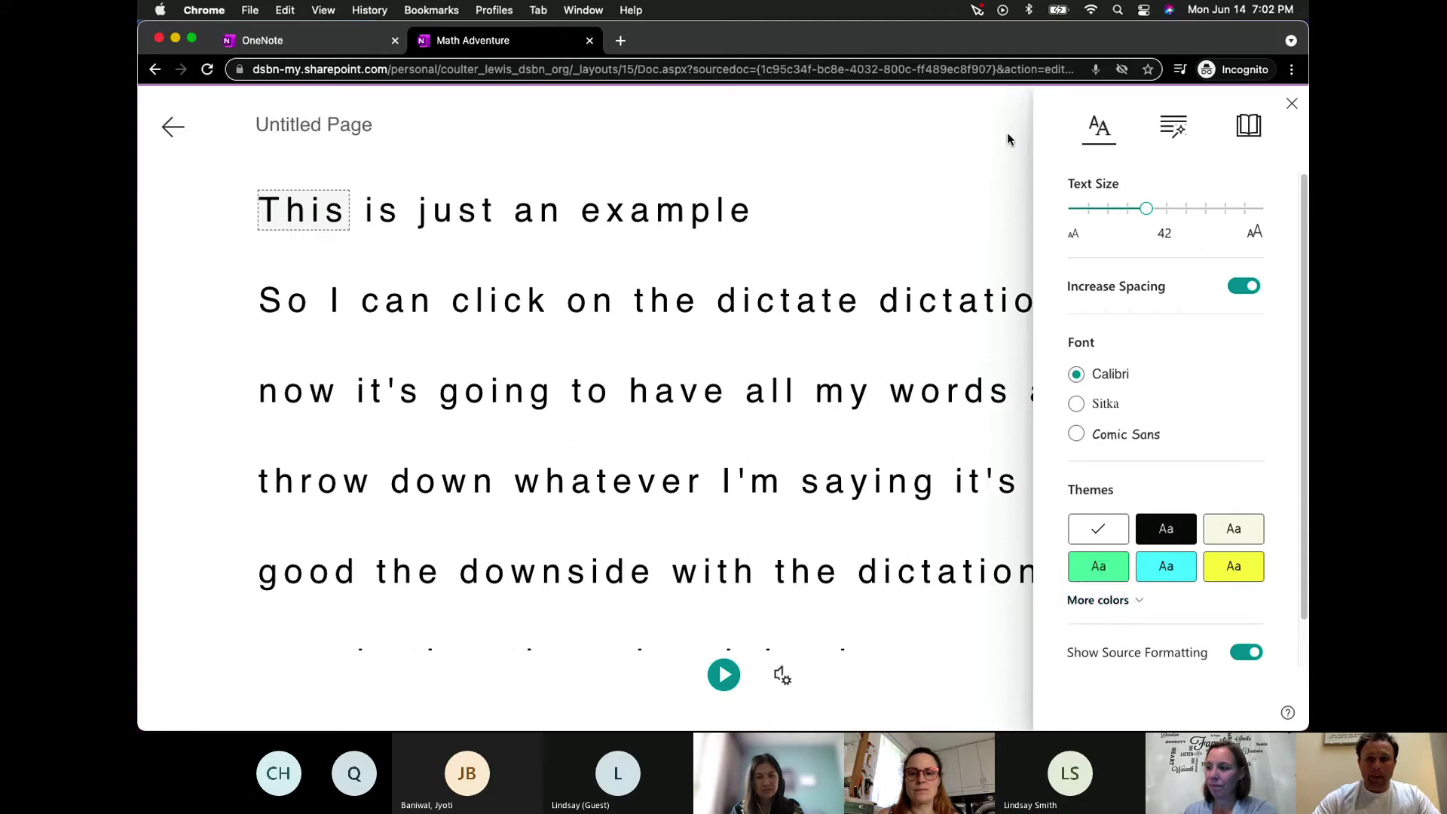
# - Turn on color highlighting for nouns, verbs, adjectives and adverbs, with labels shown and words split into syllables
pyautogui.click(1172, 130)
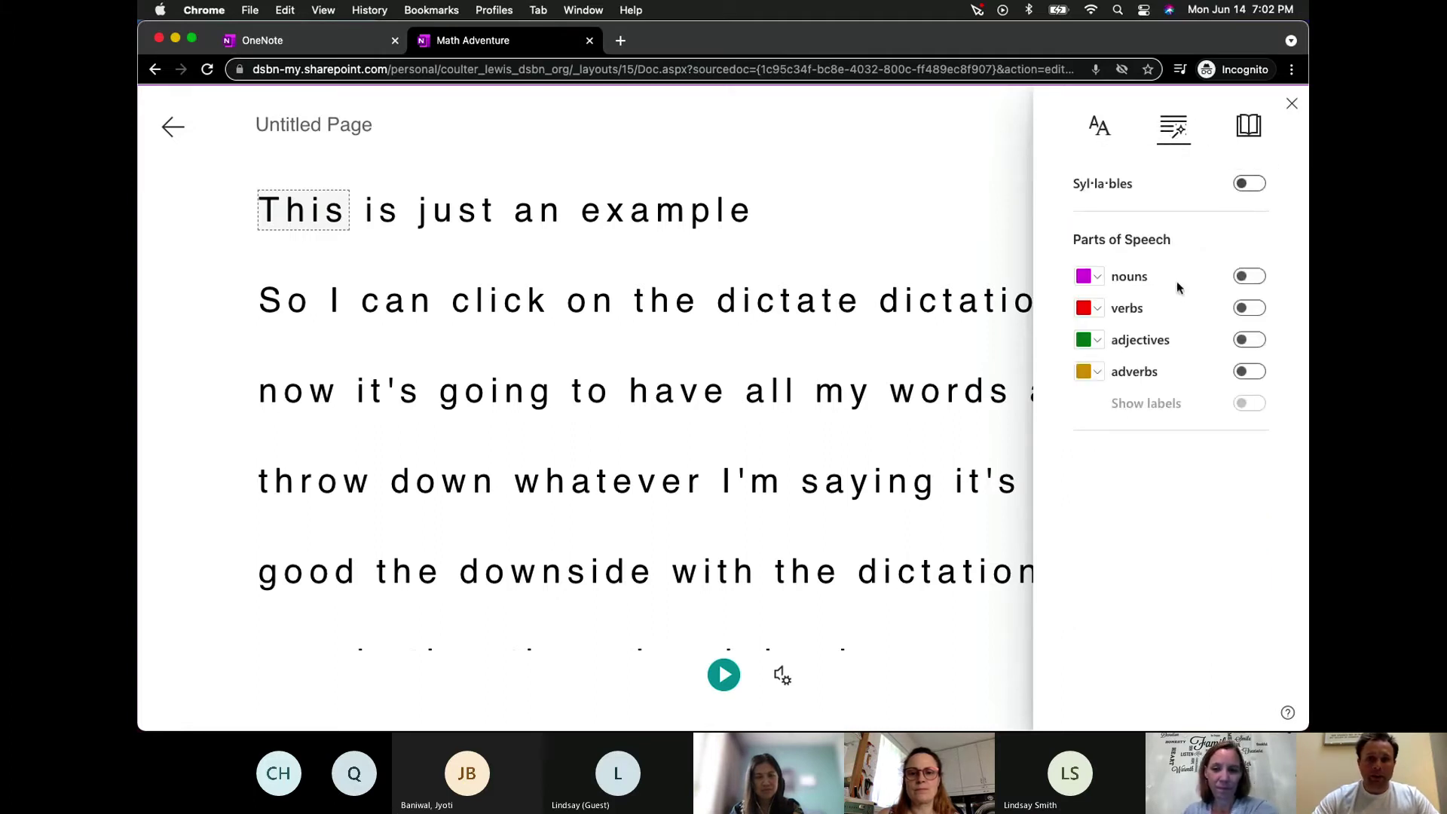
pyautogui.click(1258, 280)
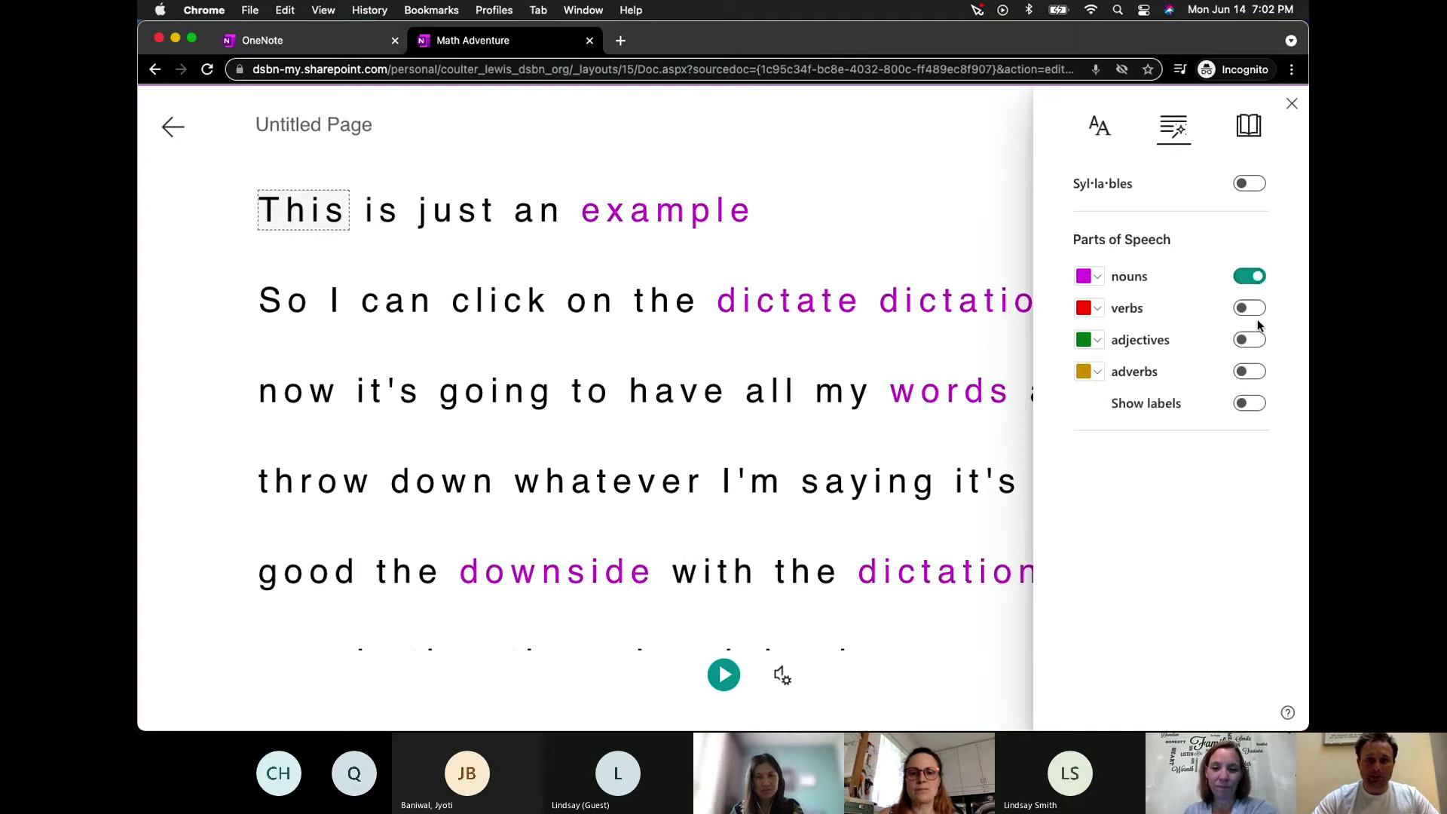
pyautogui.click(1256, 312)
pyautogui.click(1257, 339)
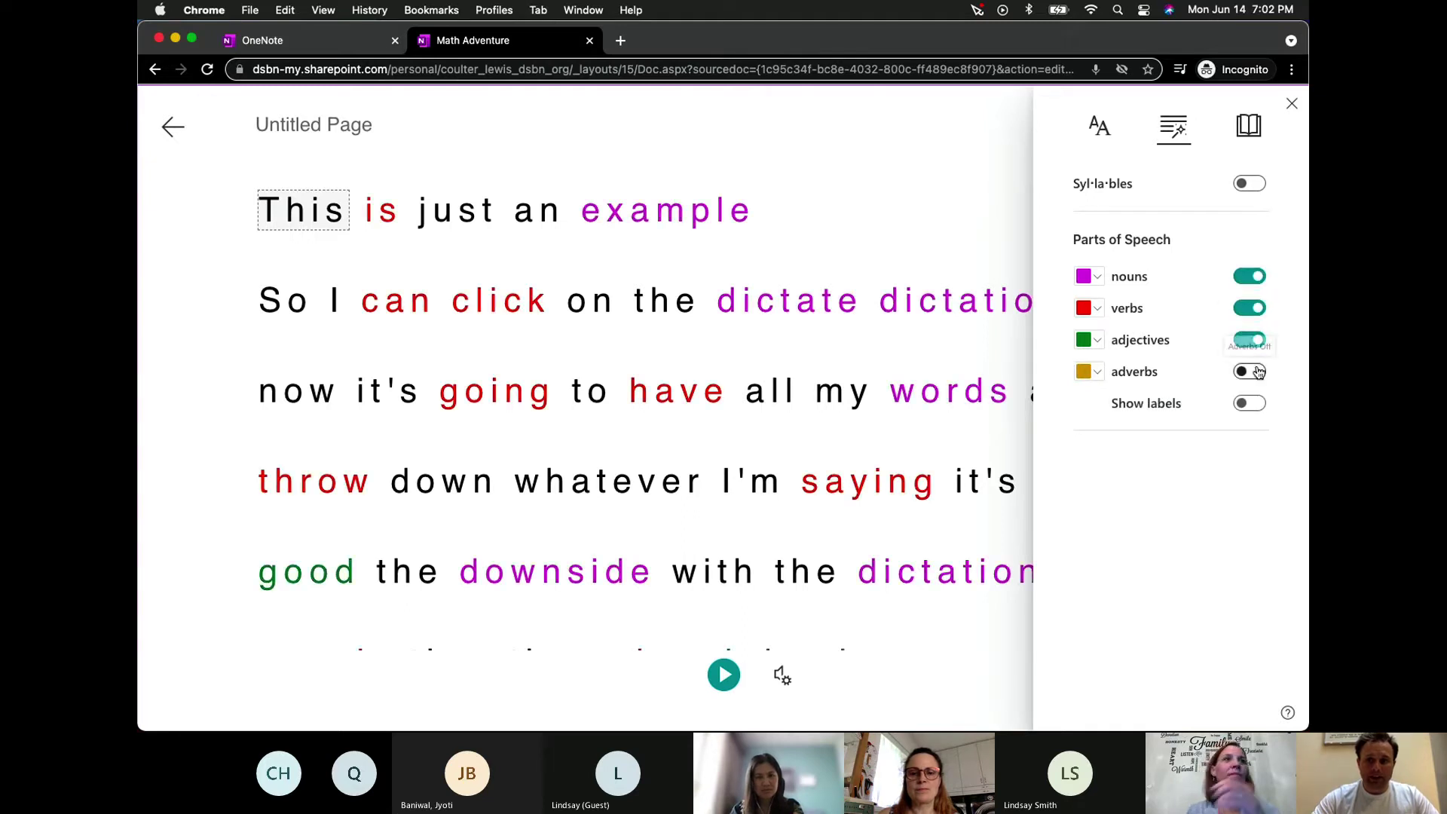
pyautogui.click(1257, 371)
pyautogui.click(1259, 405)
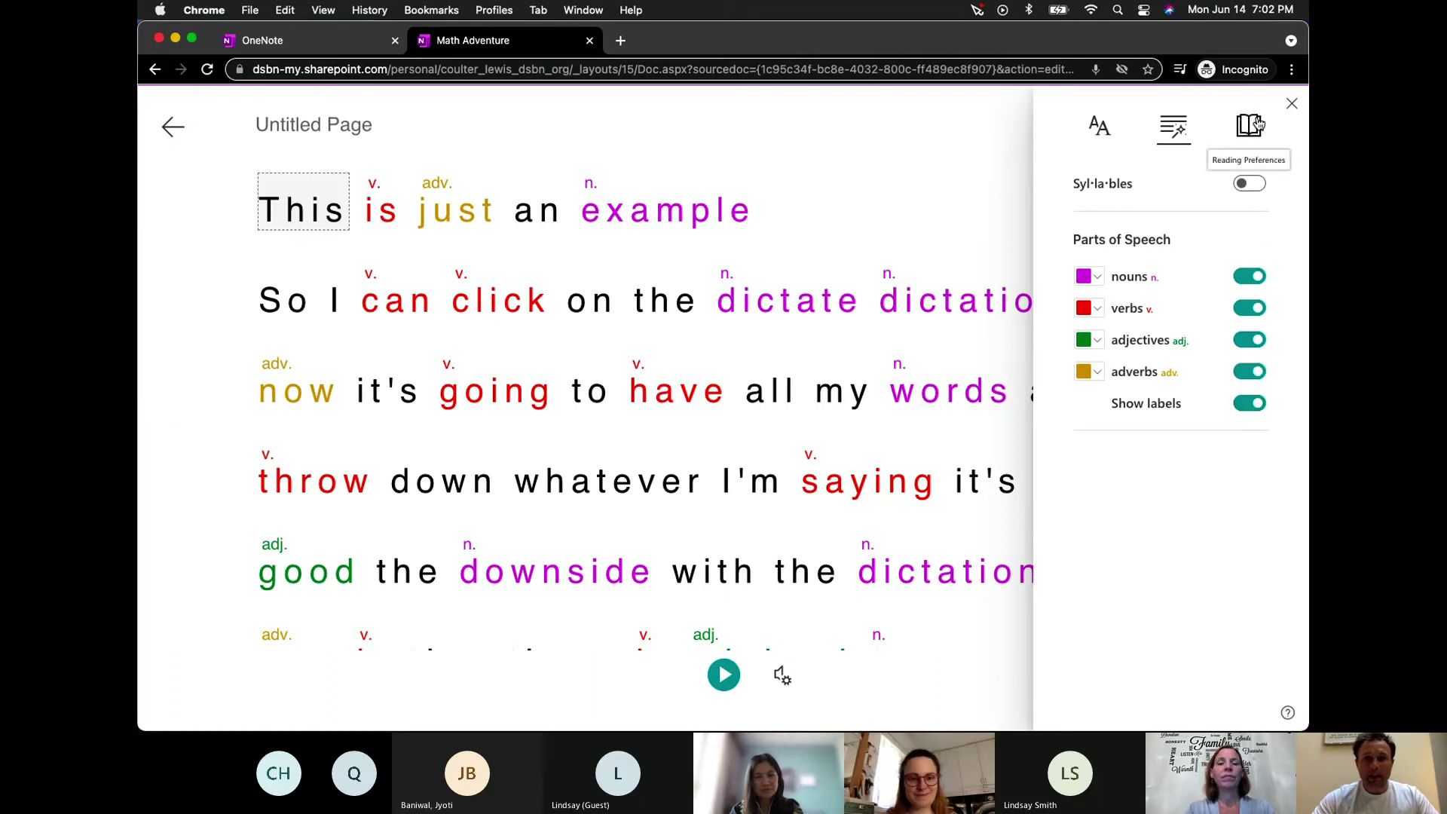
pyautogui.click(1252, 184)
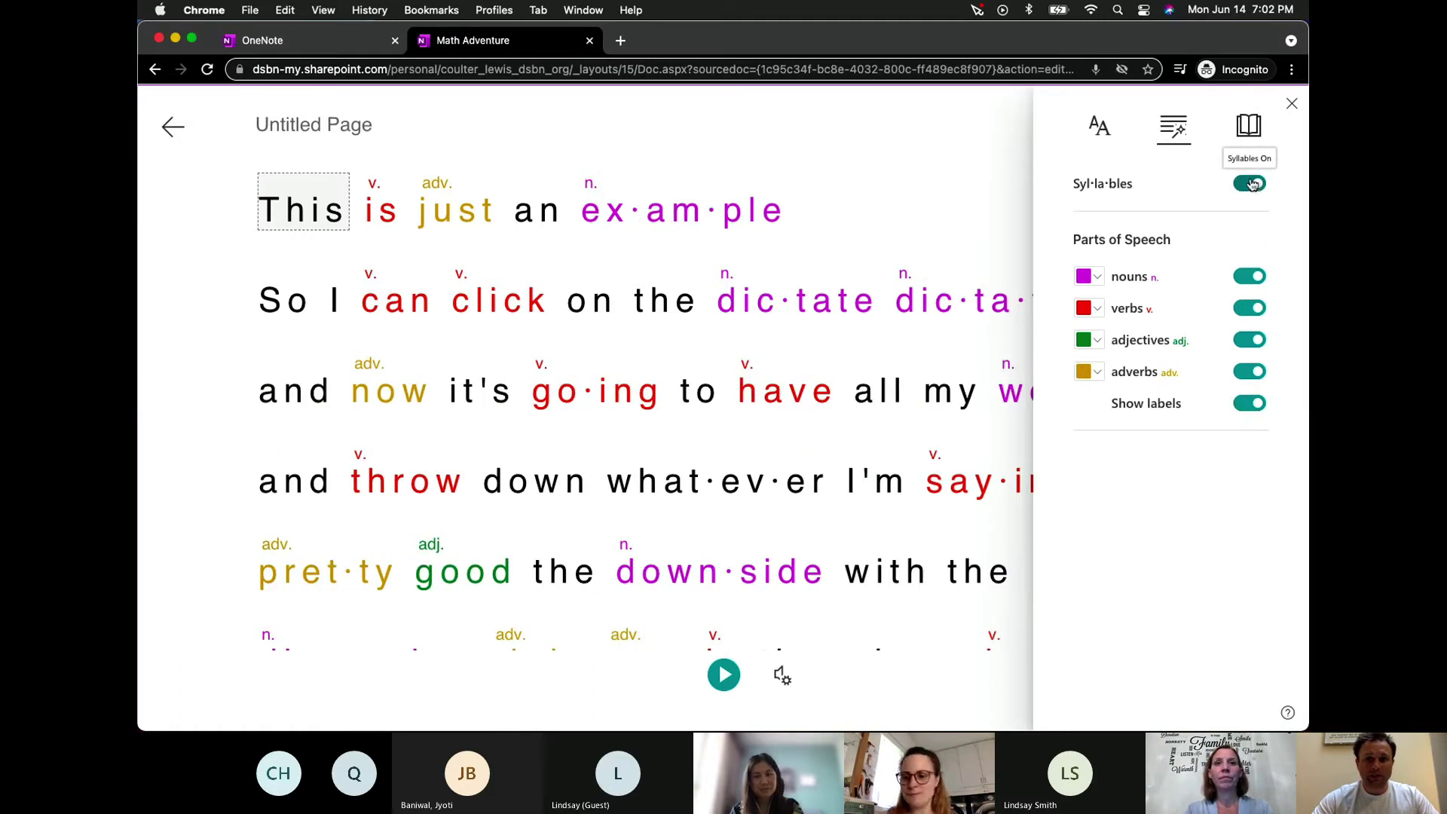
# - Have part of the text read aloud with one-line Line Focus, and turn Line Focus back off
pyautogui.click(1249, 125)
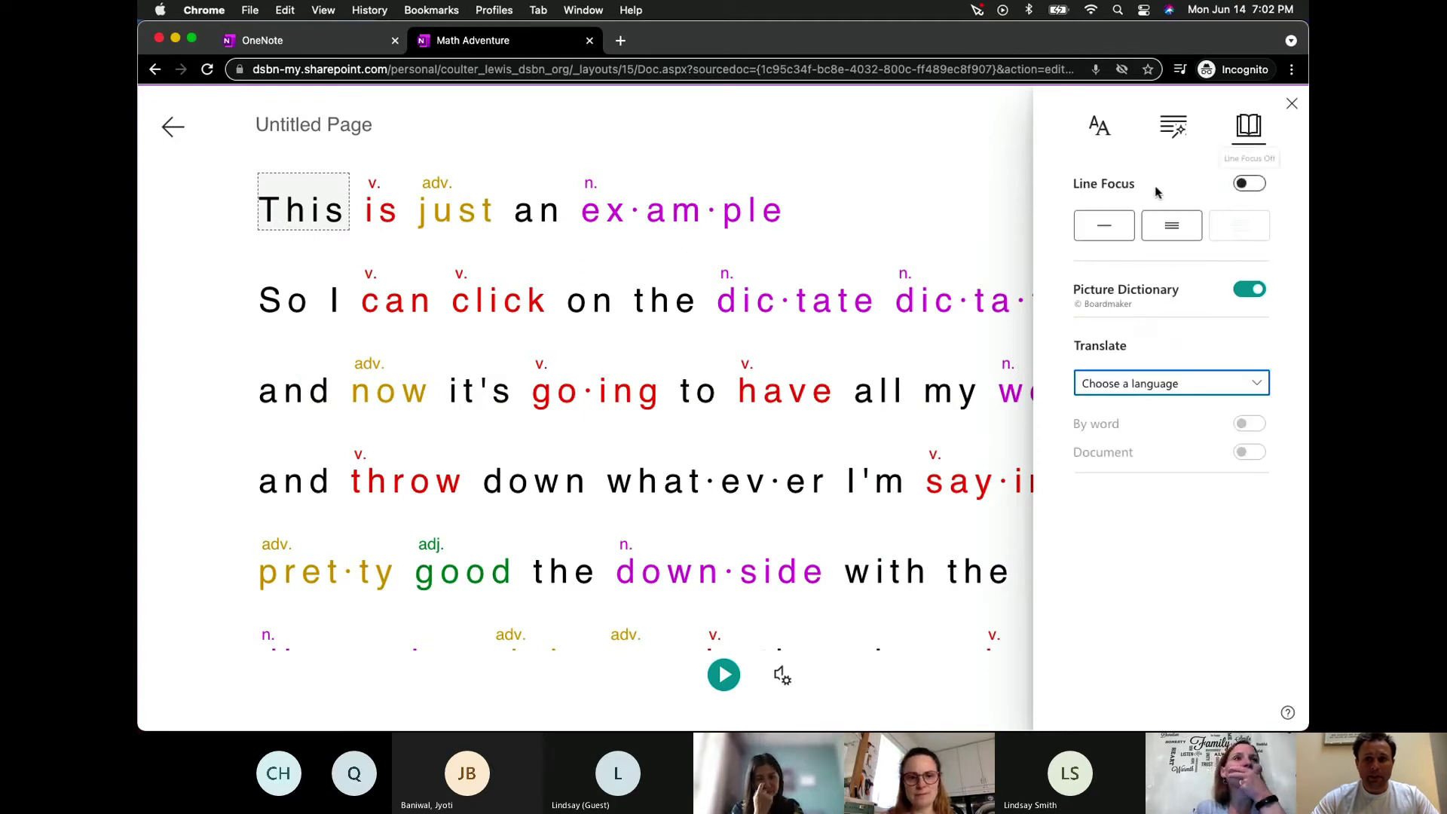
pyautogui.click(1093, 227)
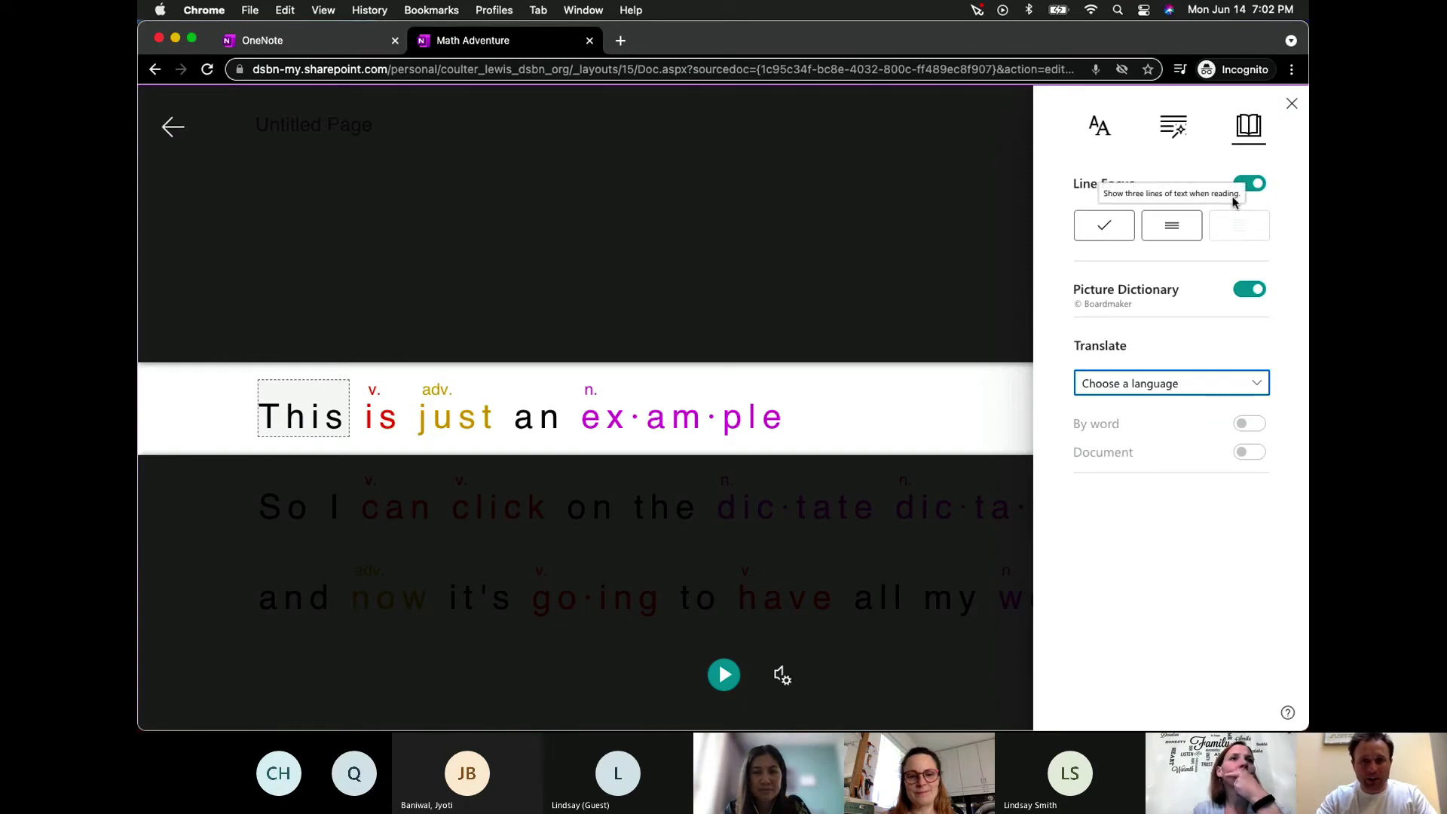
pyautogui.click(724, 673)
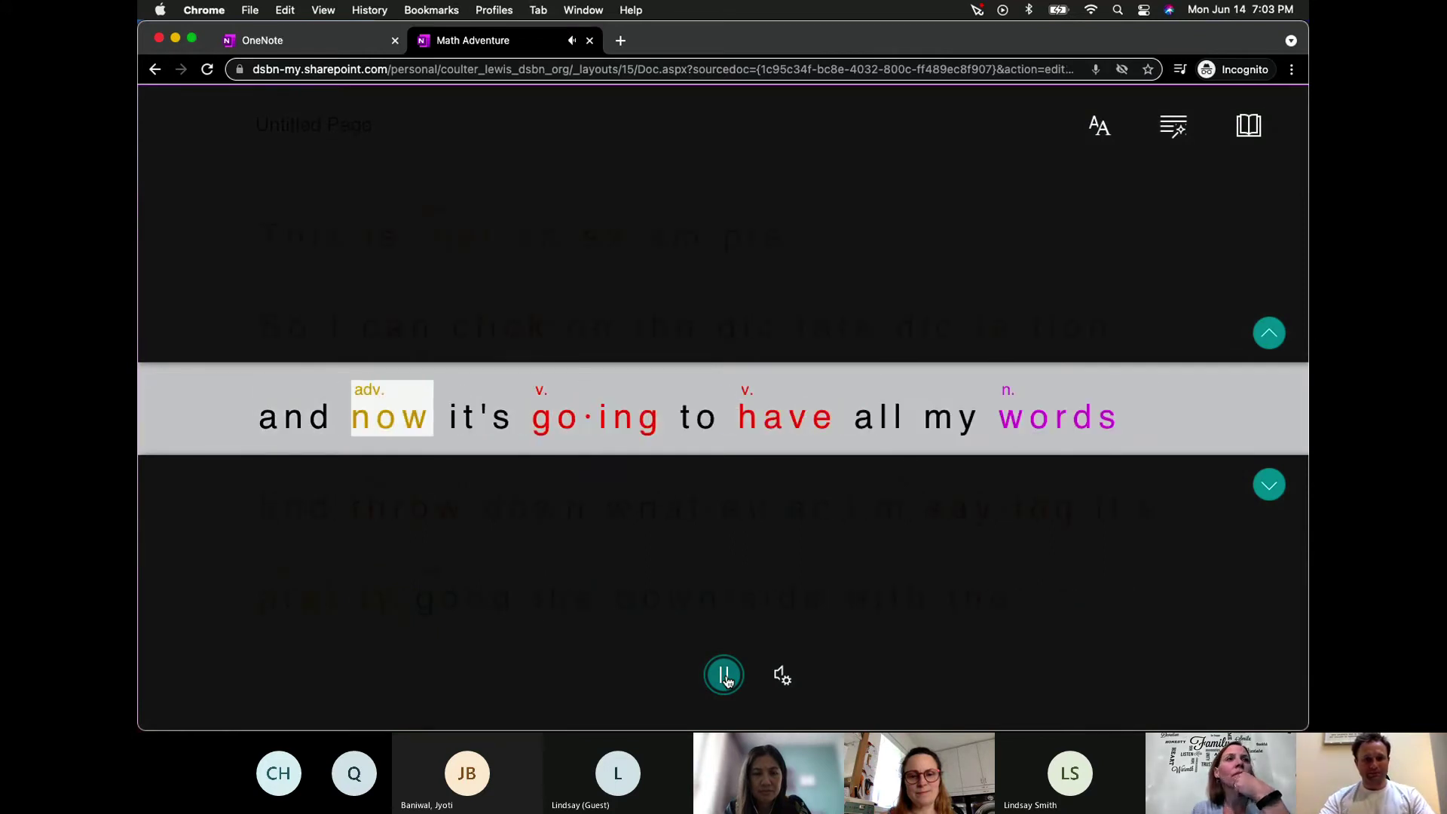
pyautogui.click(724, 675)
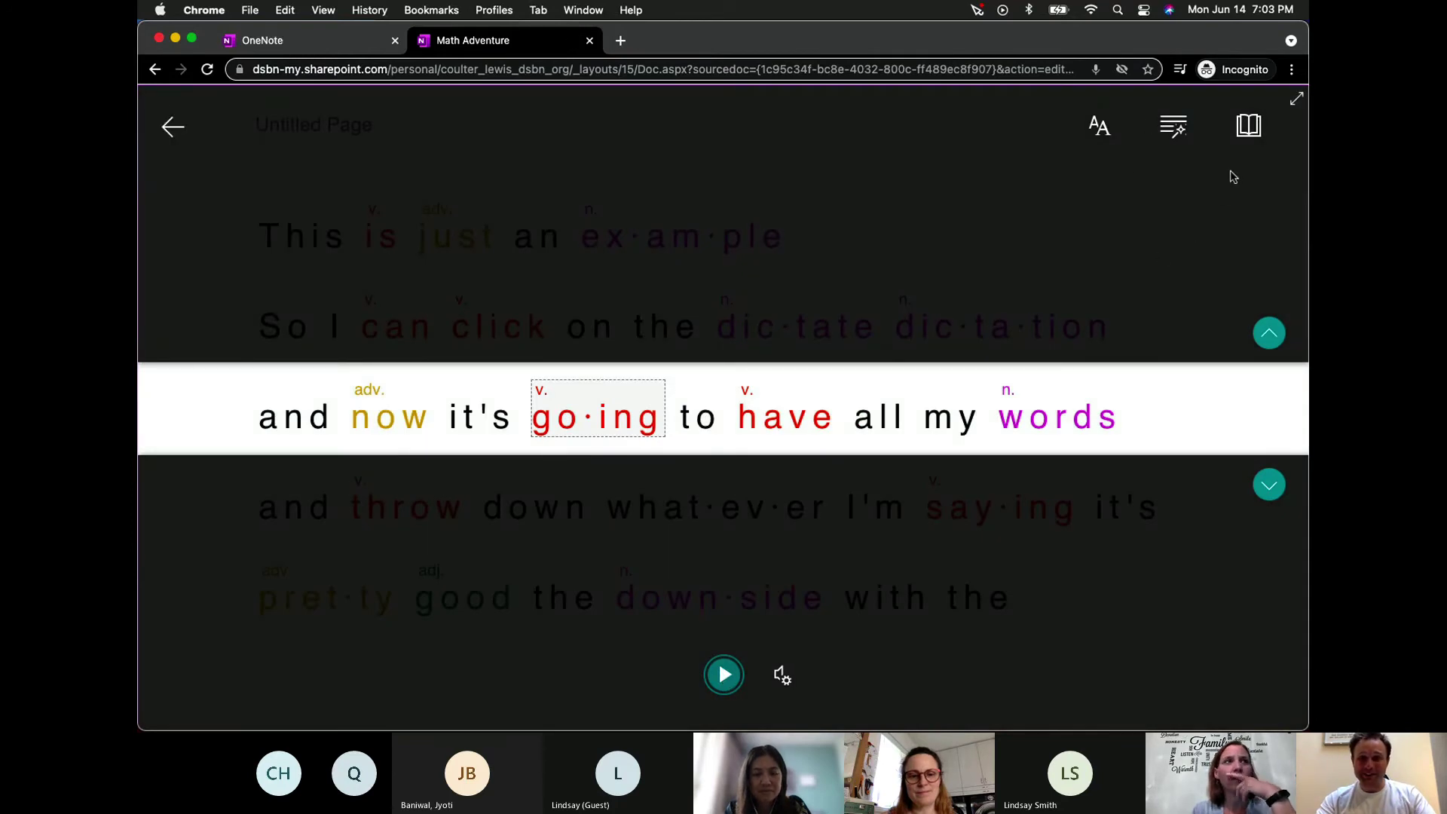
pyautogui.click(1248, 126)
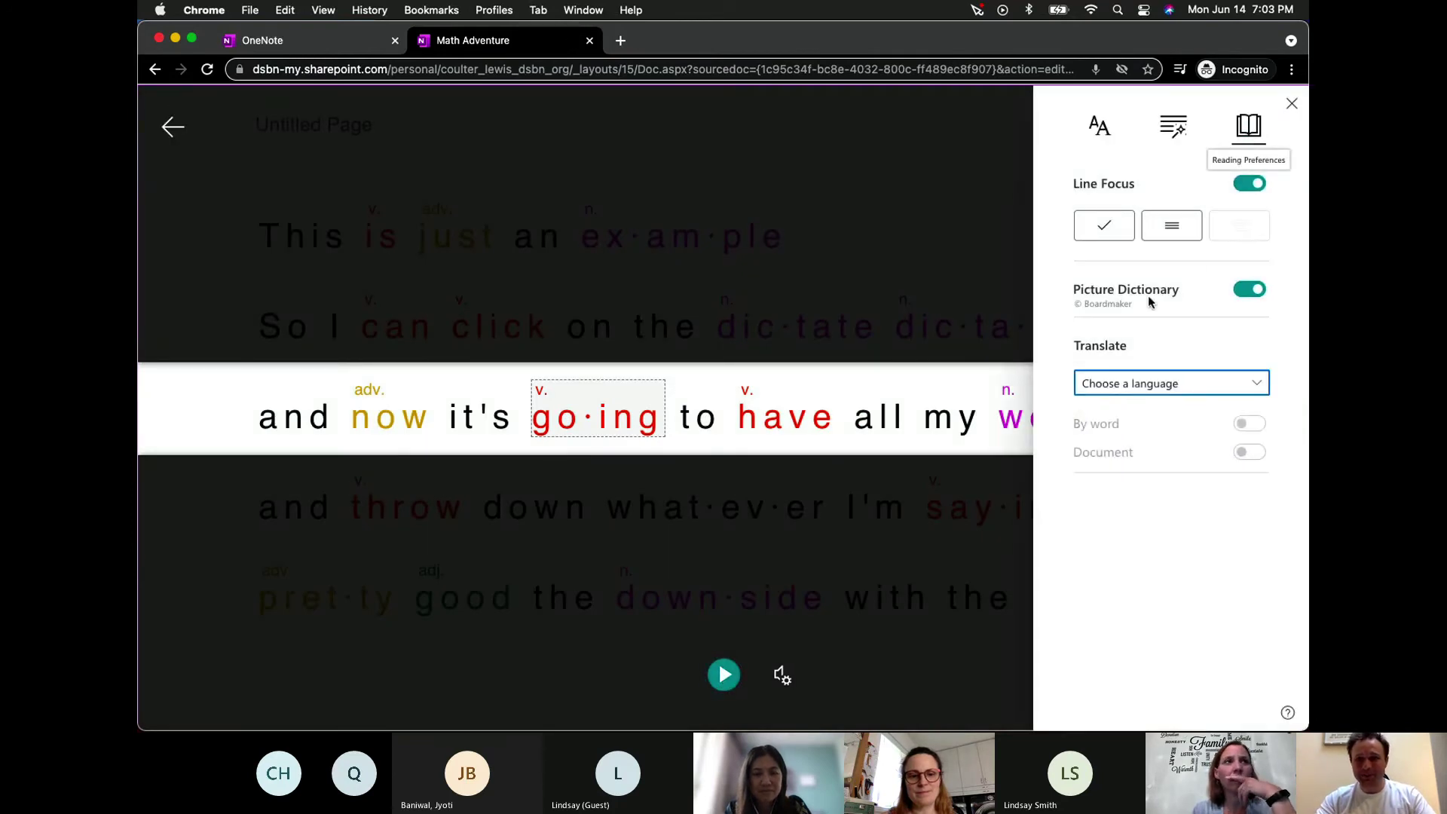
pyautogui.click(1242, 185)
# - Browse the languages available for translation in Immersive Reader's reading preferences without choosing one
pyautogui.click(1181, 390)
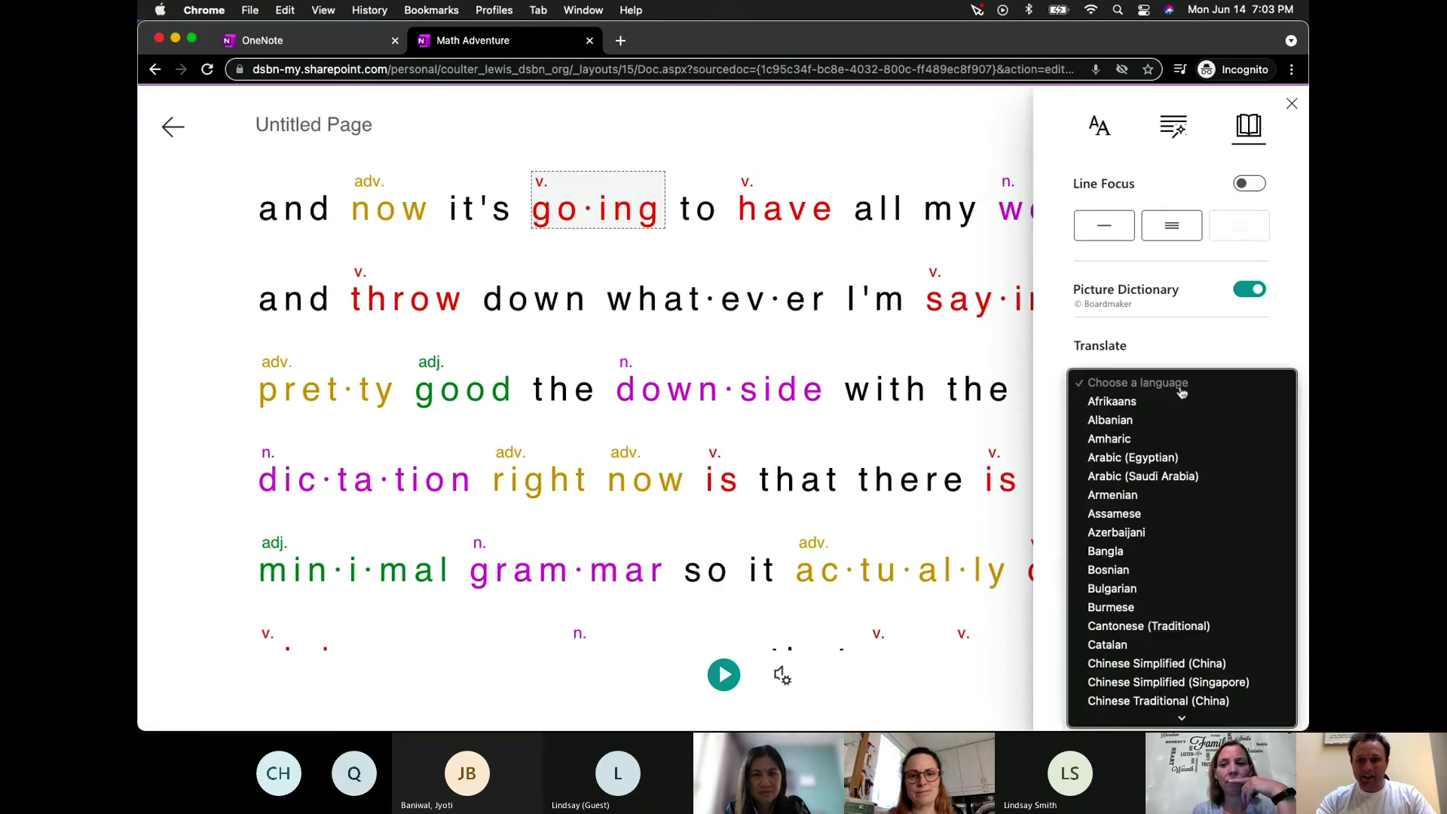
pyautogui.scroll(-15, 1160, 531)
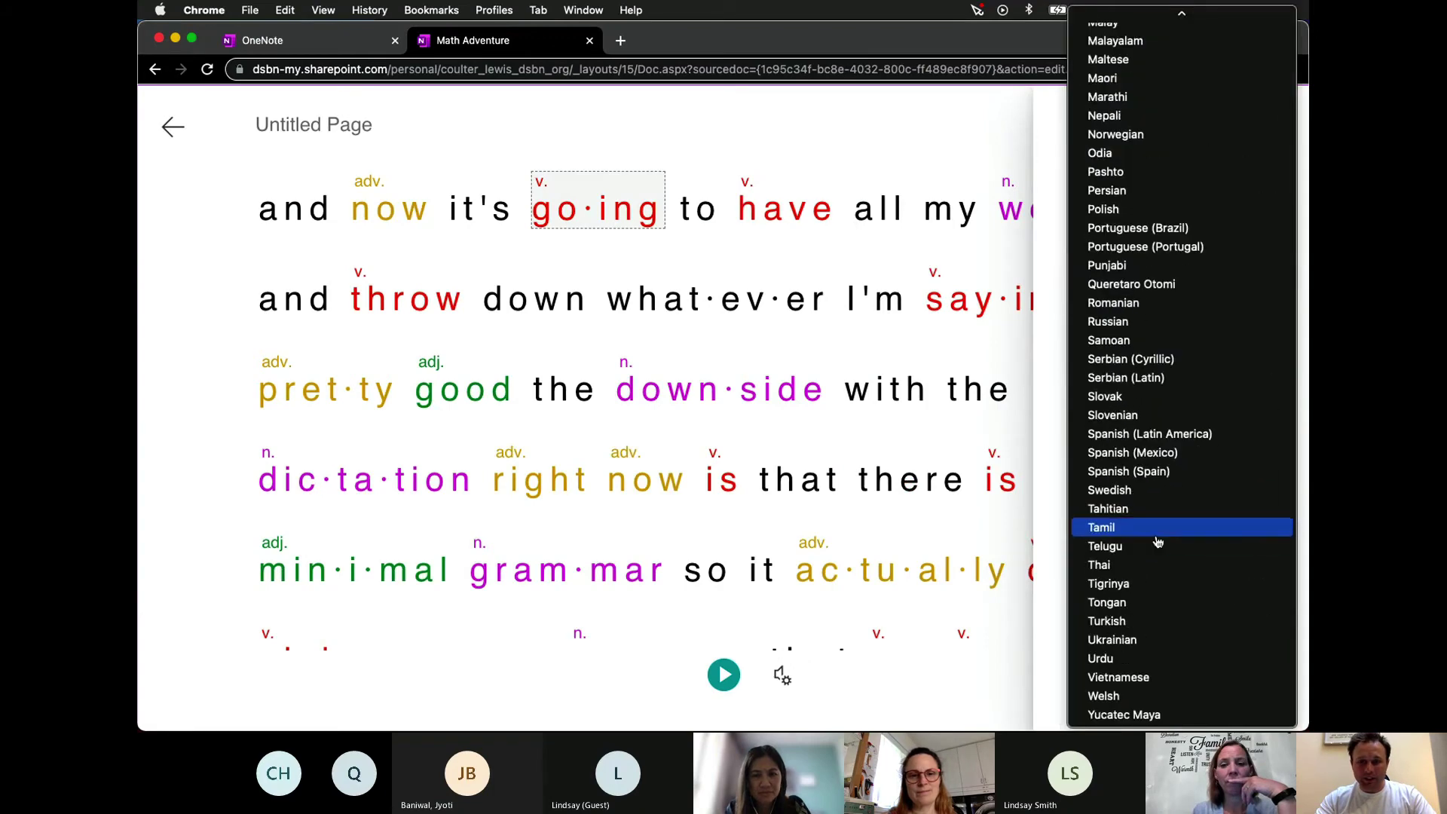
pyautogui.scroll(15, 1159, 542)
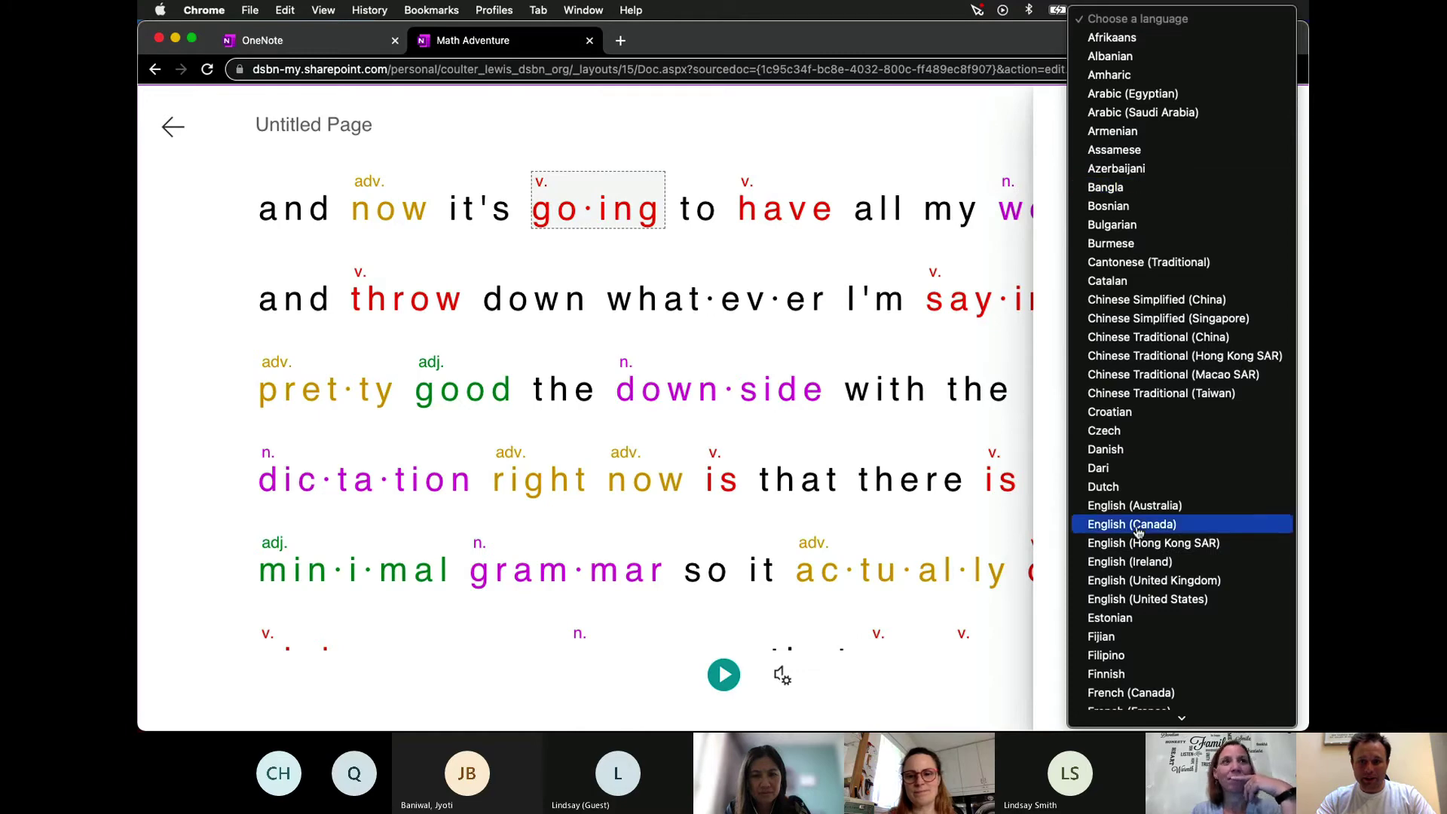
pyautogui.scroll(-5, 1138, 532)
pyautogui.scroll(-2, 1138, 533)
pyautogui.scroll(3, 1138, 533)
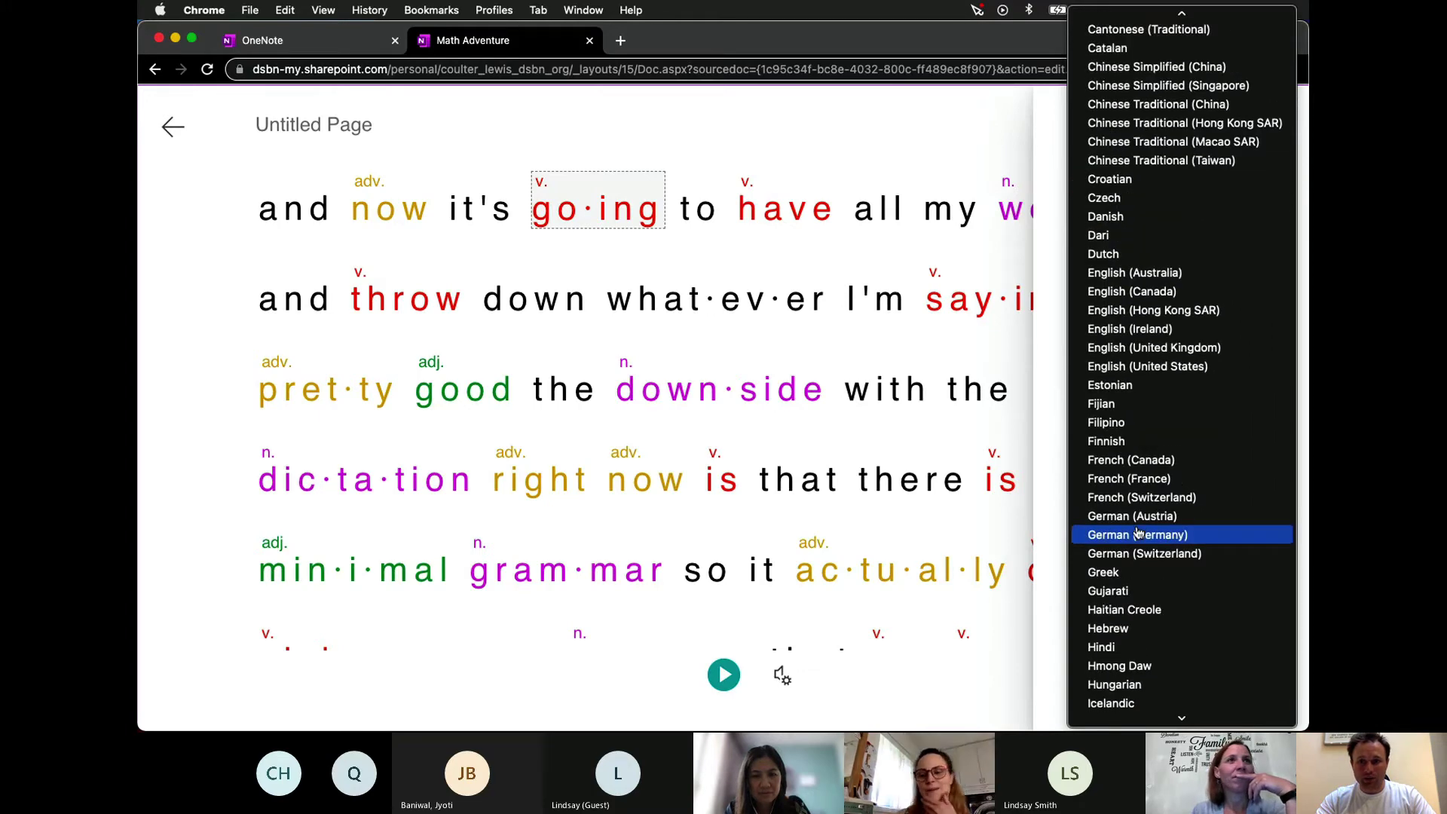
pyautogui.scroll(-5, 1149, 443)
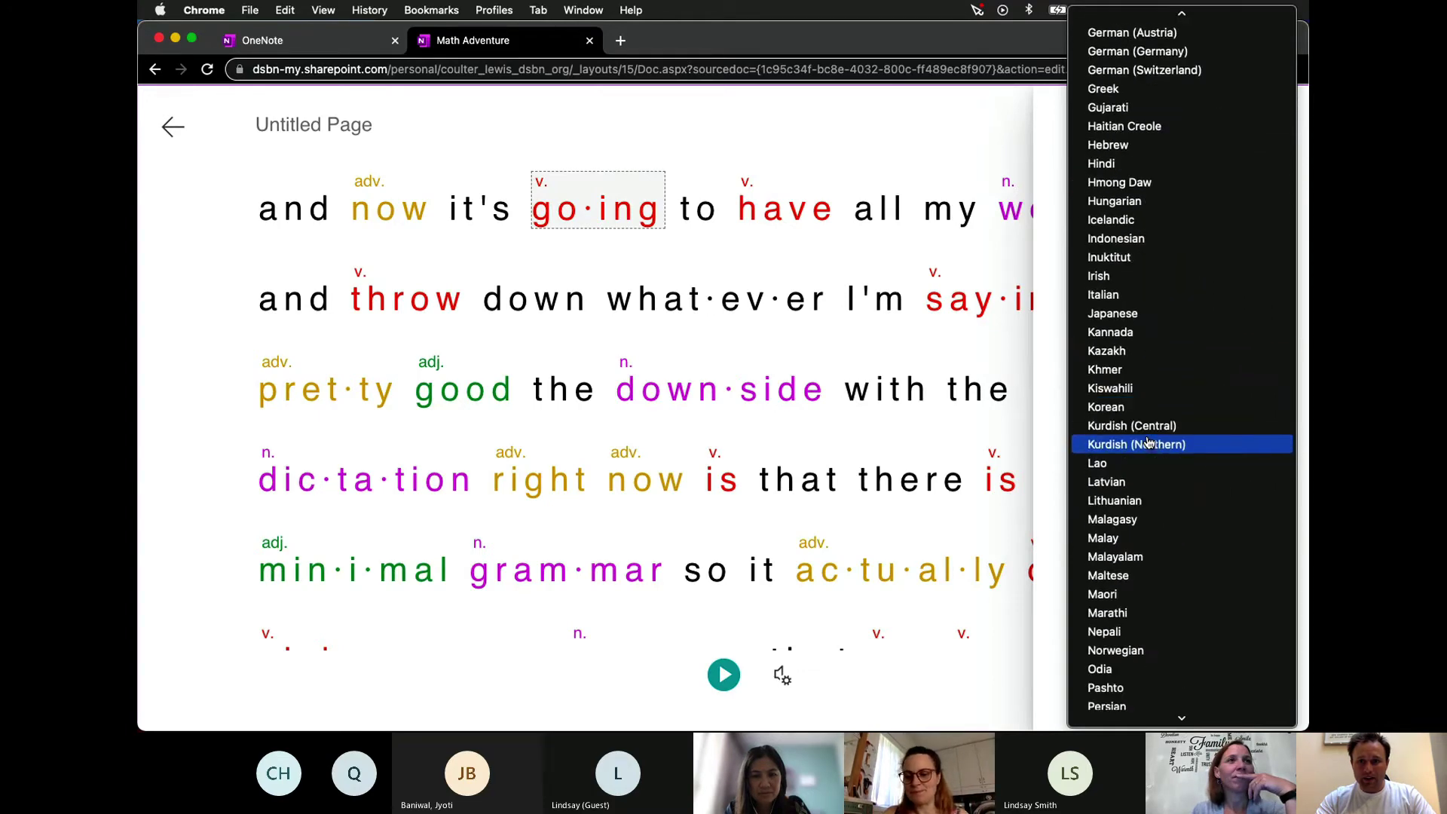
pyautogui.scroll(-5, 1154, 313)
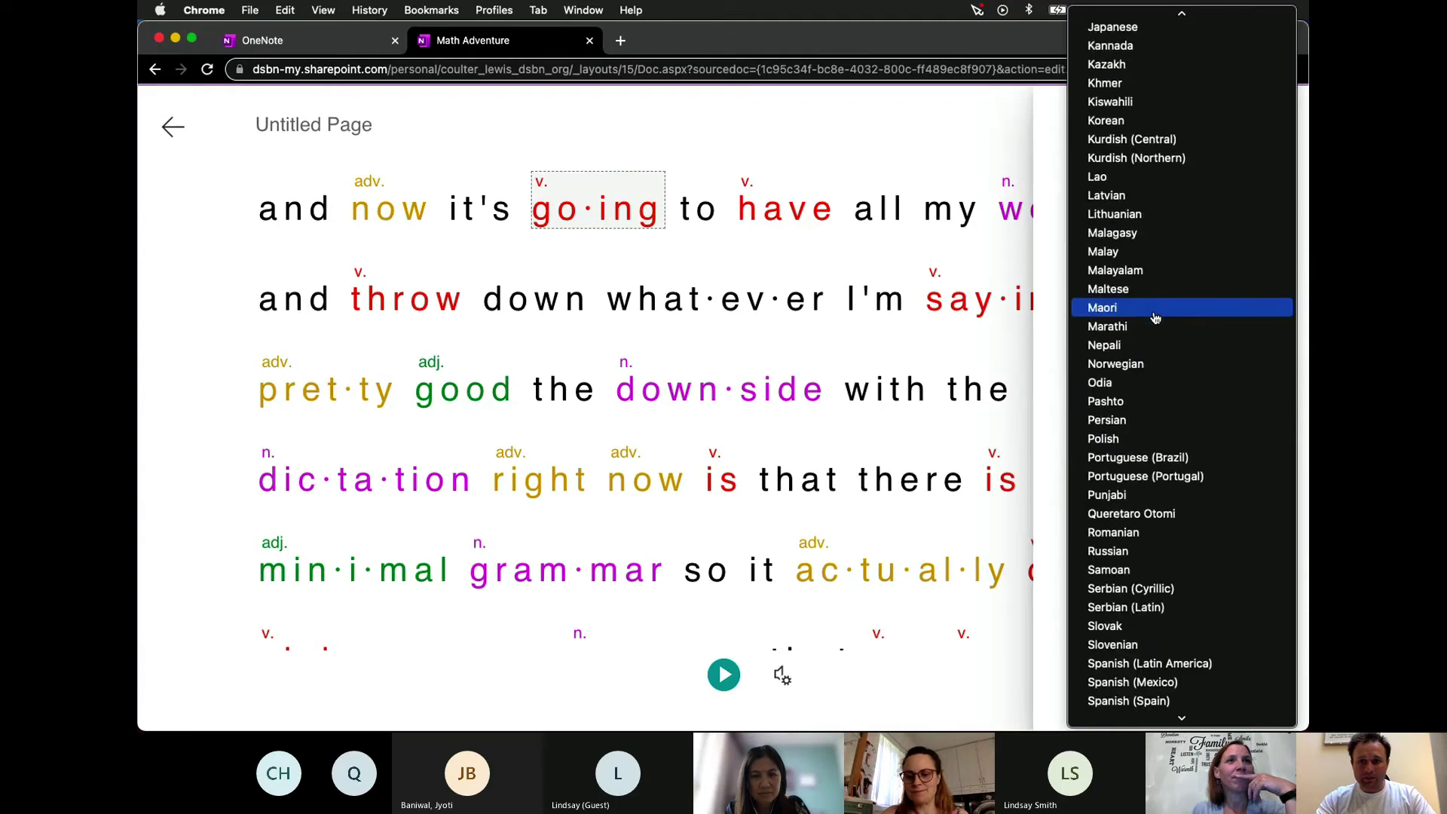
pyautogui.click(1055, 468)
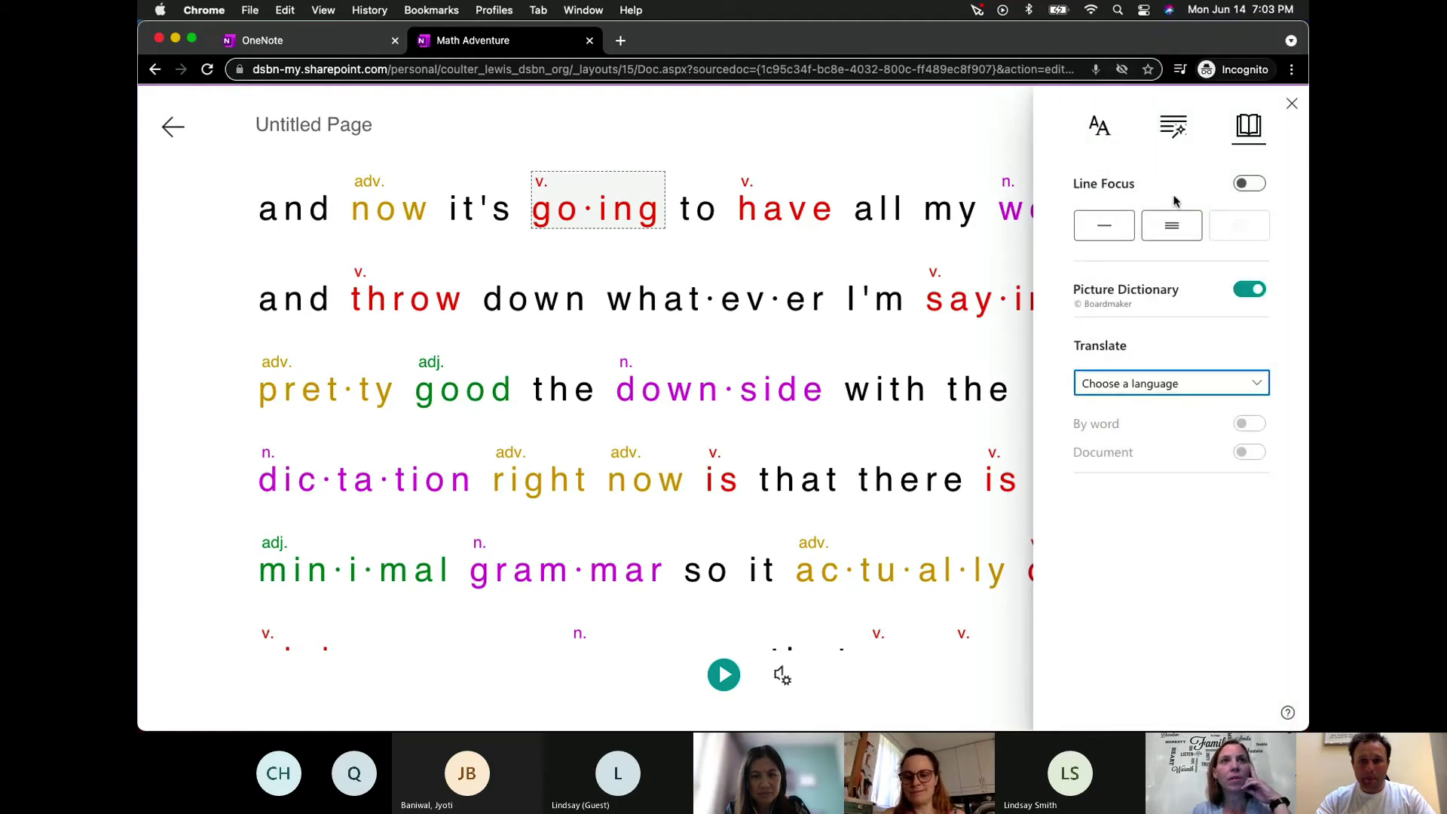
# - Exit Immersive Reader and reopen the subpage in it
pyautogui.click(1291, 104)
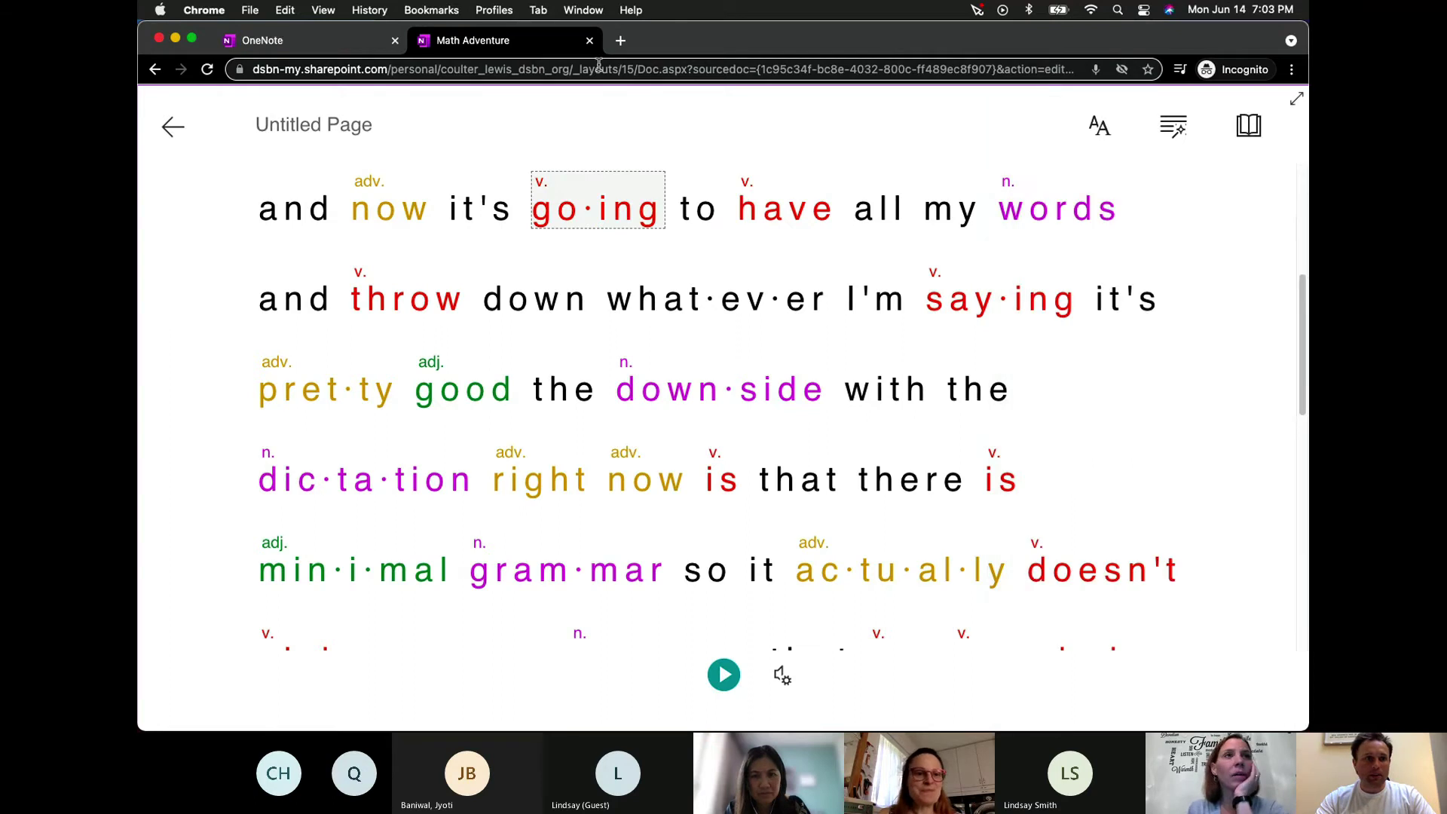
pyautogui.click(172, 125)
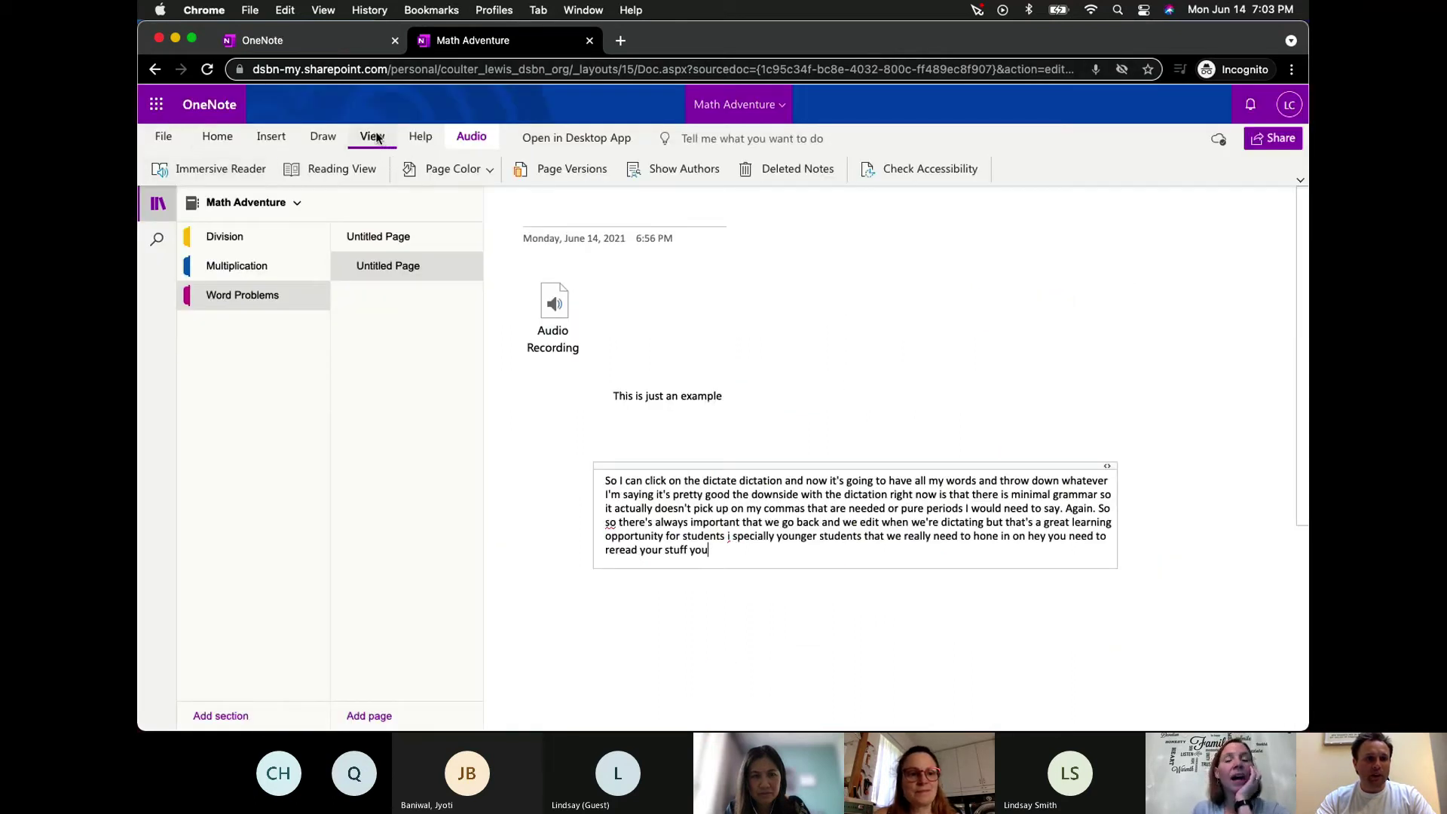
pyautogui.click(195, 170)
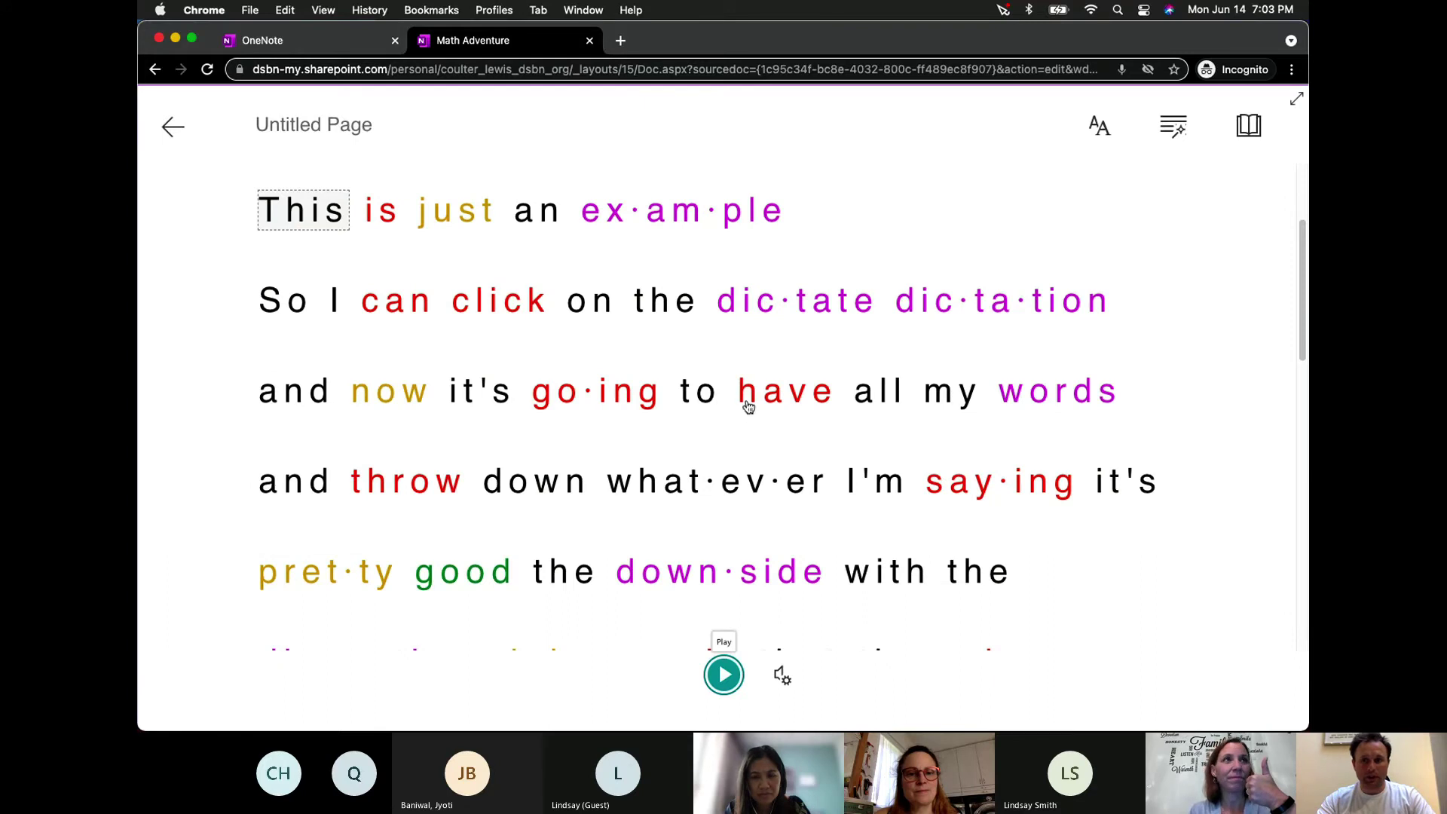
# - Set the translation language to French (Canada) and translate the whole document
pyautogui.click(1249, 129)
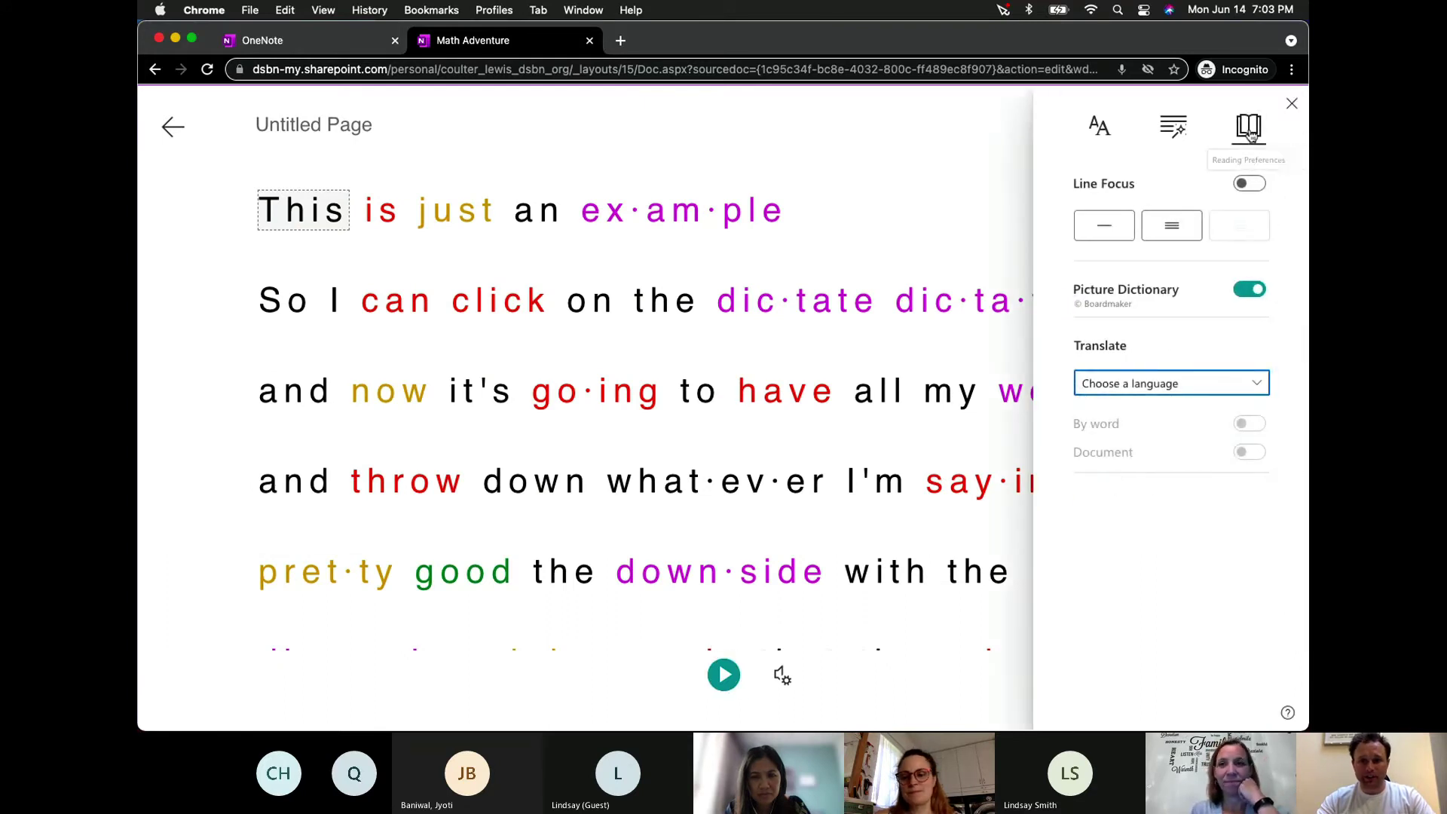
pyautogui.click(1175, 386)
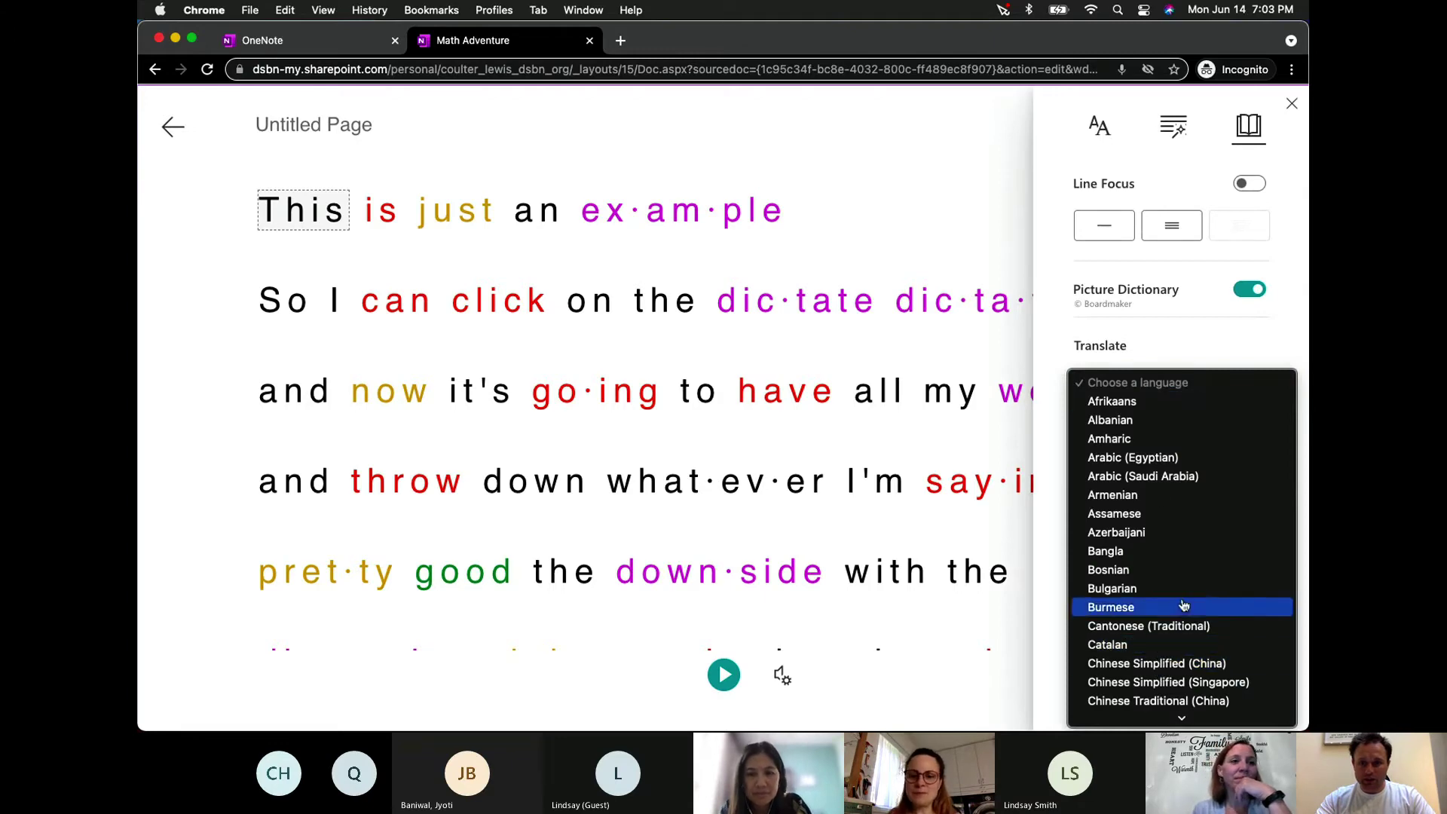
pyautogui.scroll(-10, 1180, 603)
pyautogui.scroll(3, 1183, 606)
pyautogui.scroll(-5, 1183, 605)
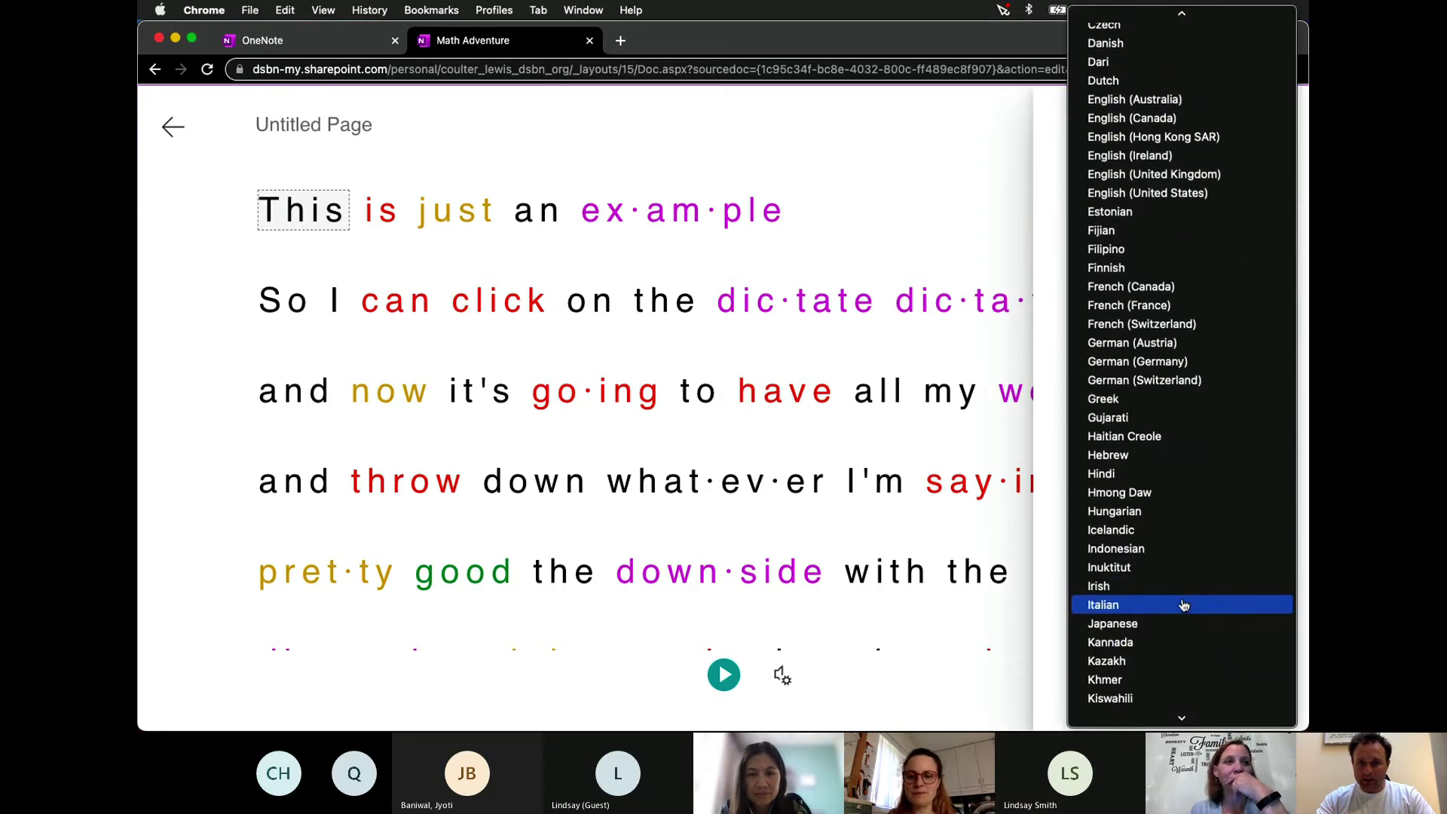
pyautogui.scroll(6, 1183, 605)
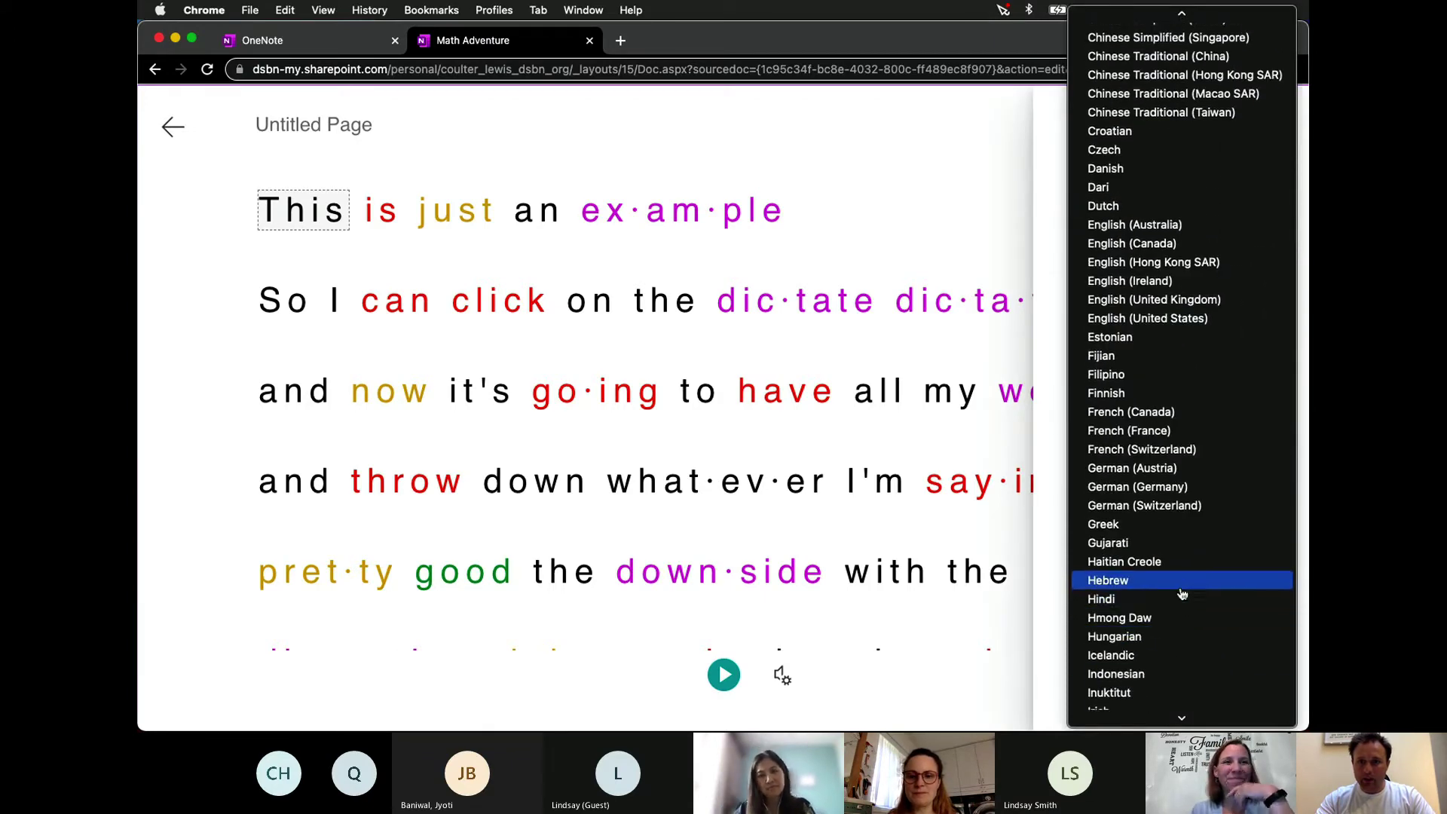
pyautogui.click(1163, 419)
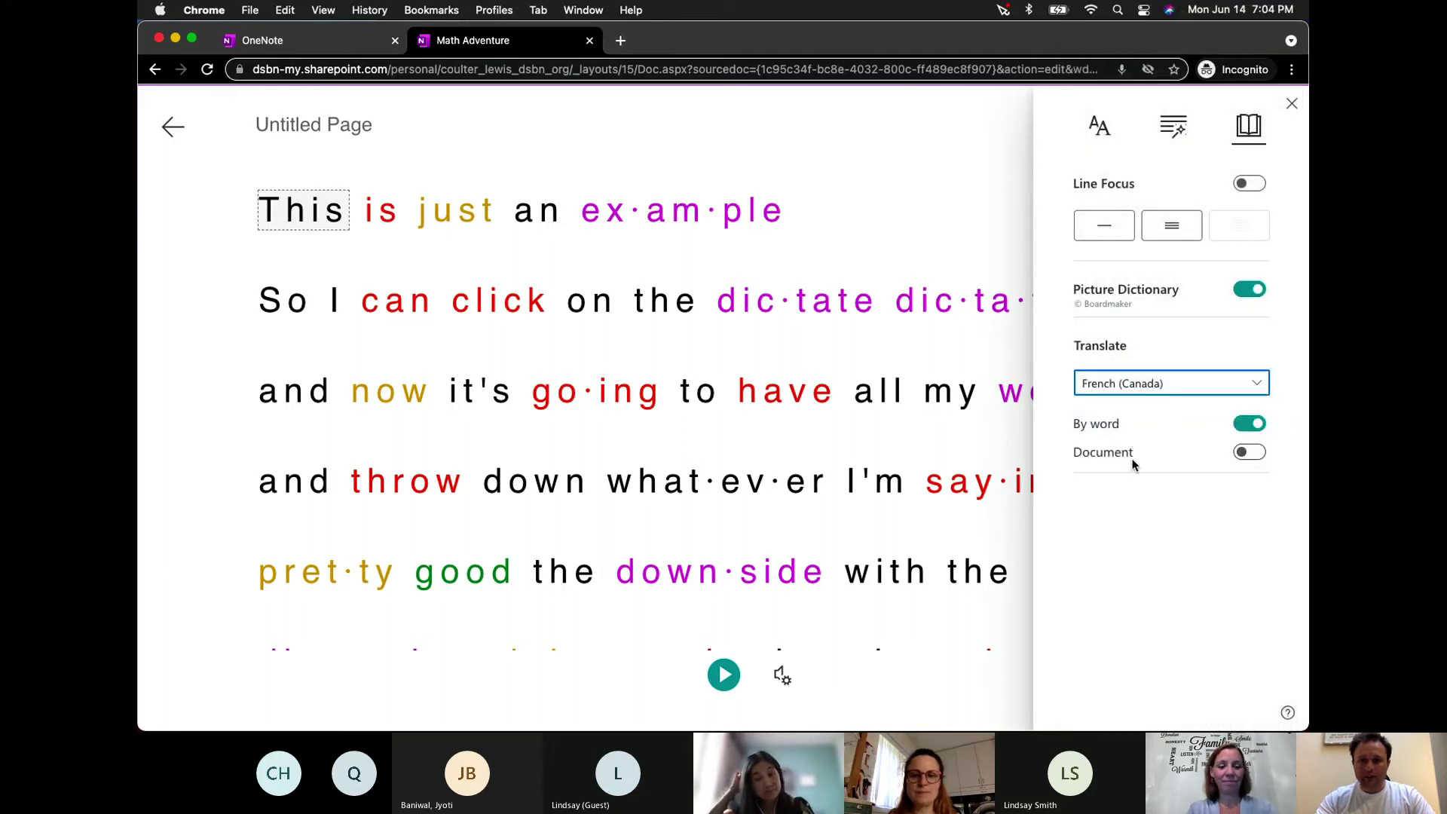
pyautogui.click(1106, 454)
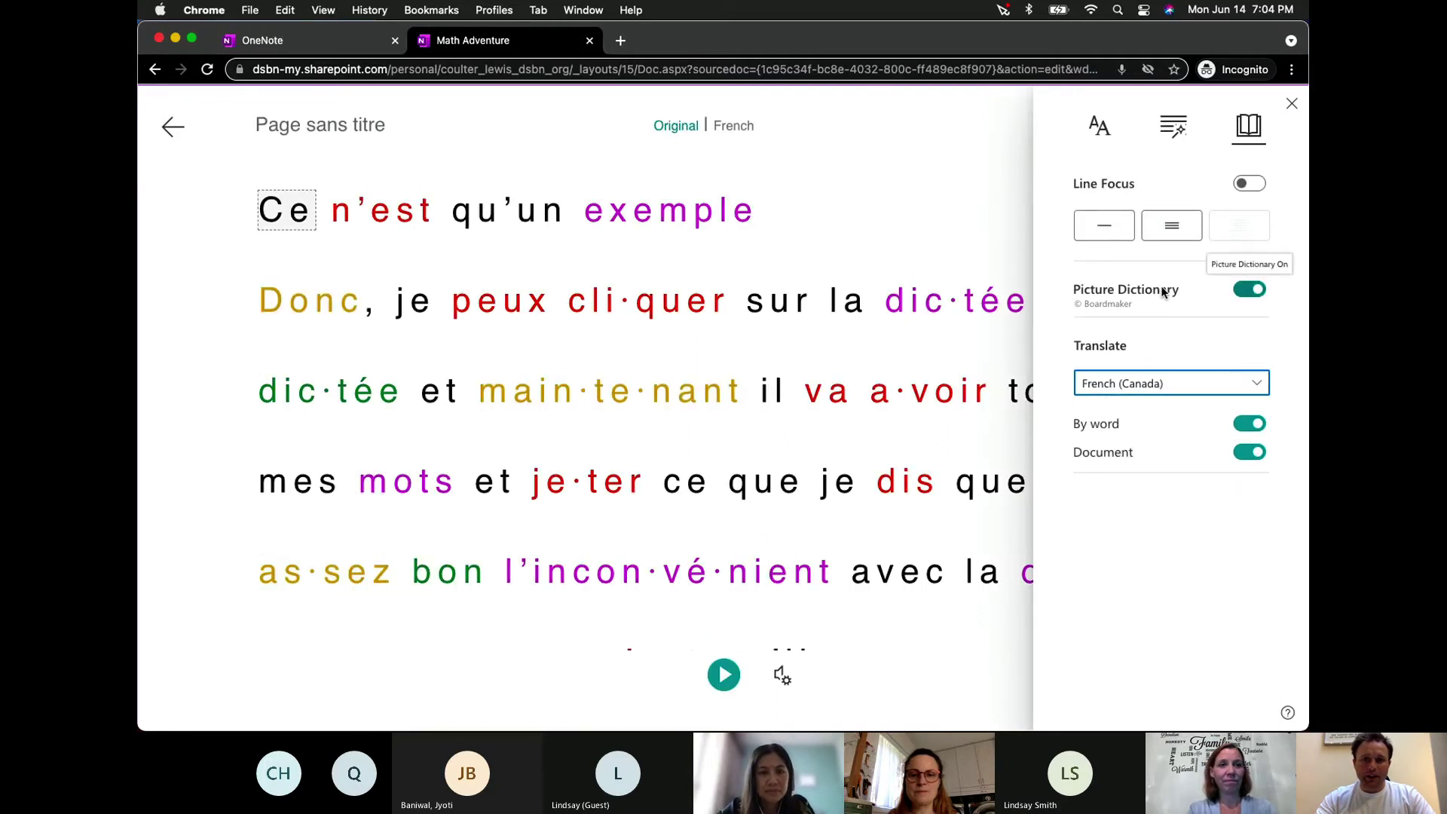
# - Look up the French words "exemple" and "dictée" in the translated text and listen to their English translations
pyautogui.click(677, 220)
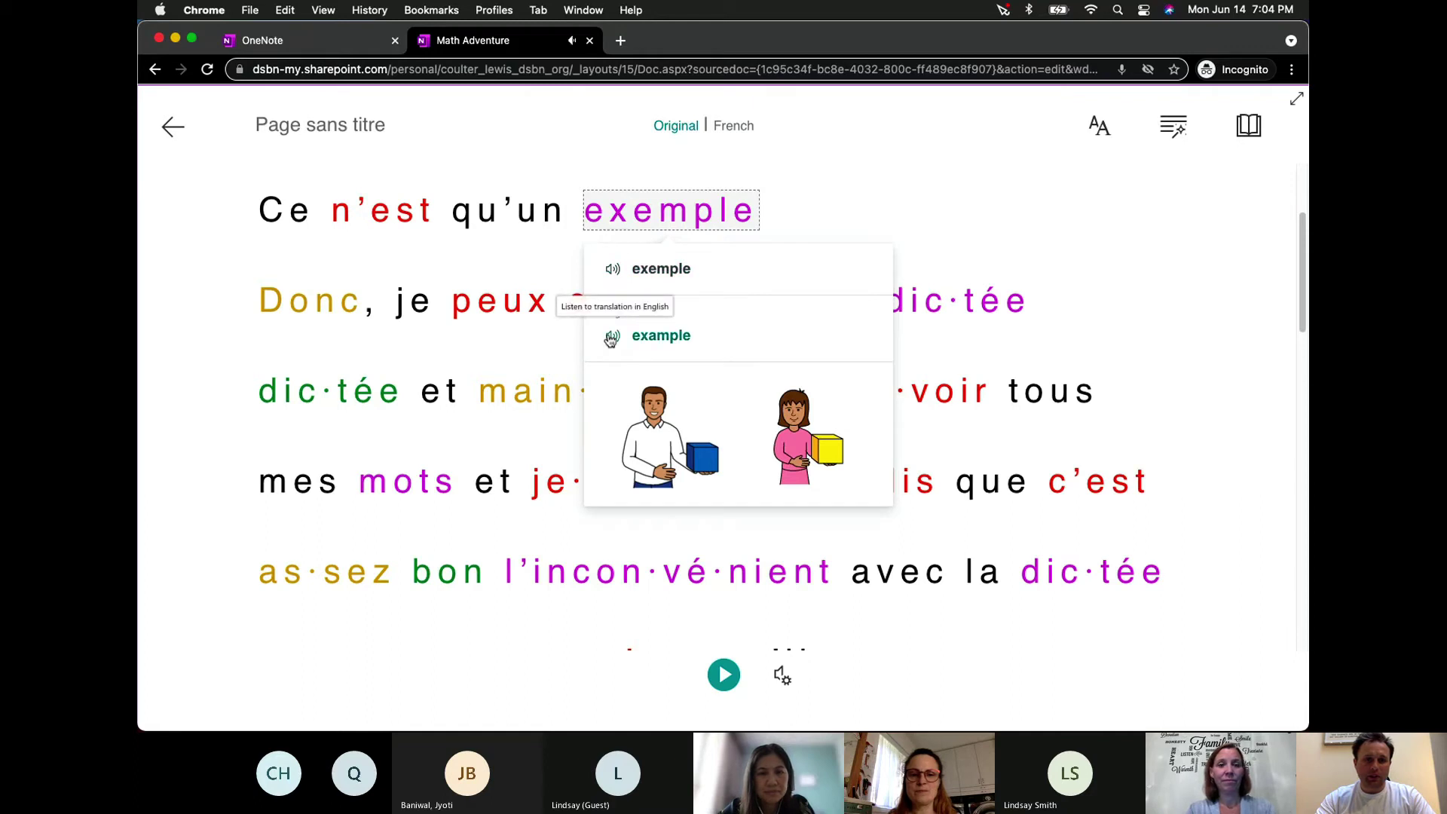
pyautogui.click(905, 174)
pyautogui.click(338, 405)
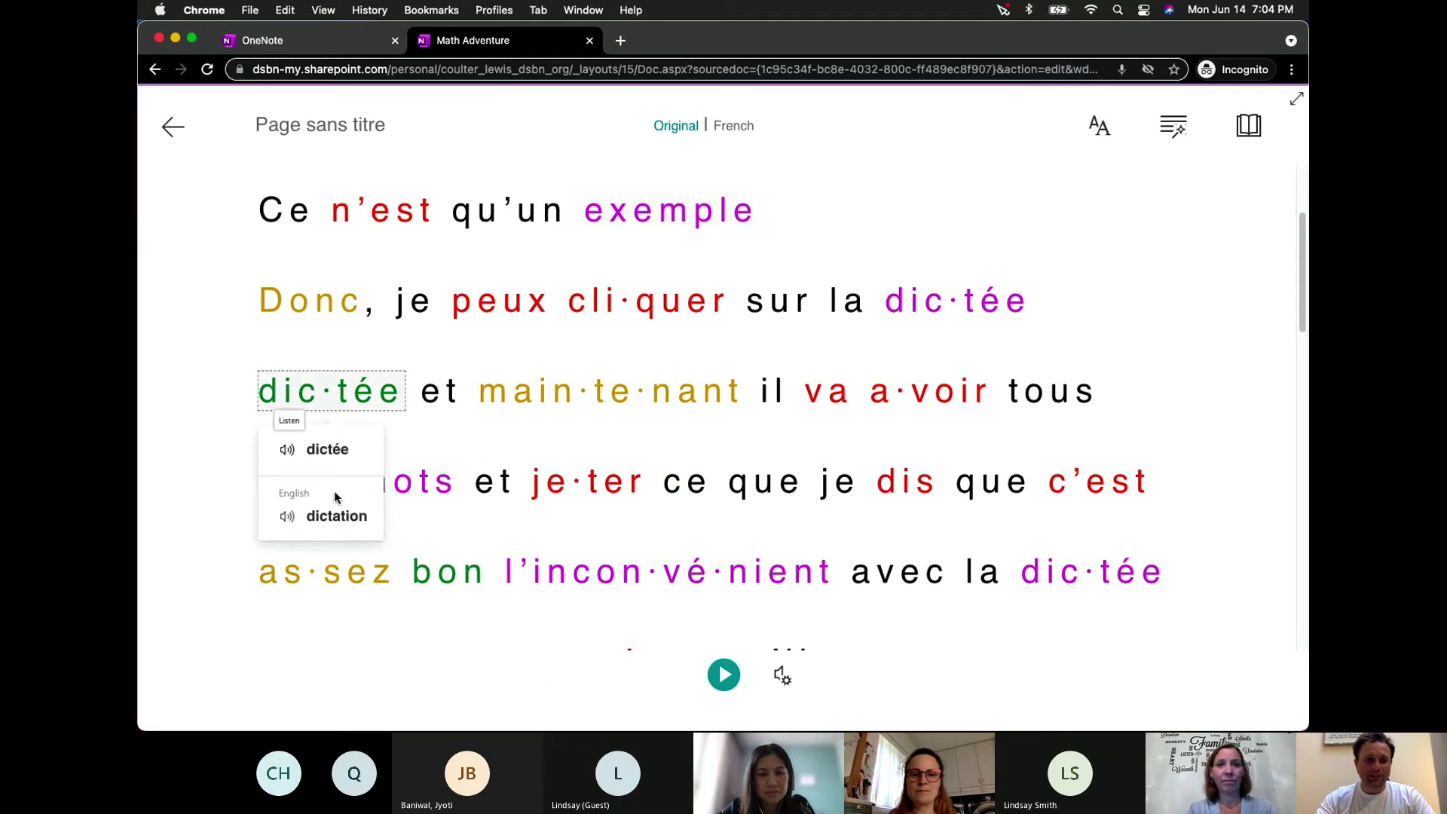
pyautogui.click(353, 520)
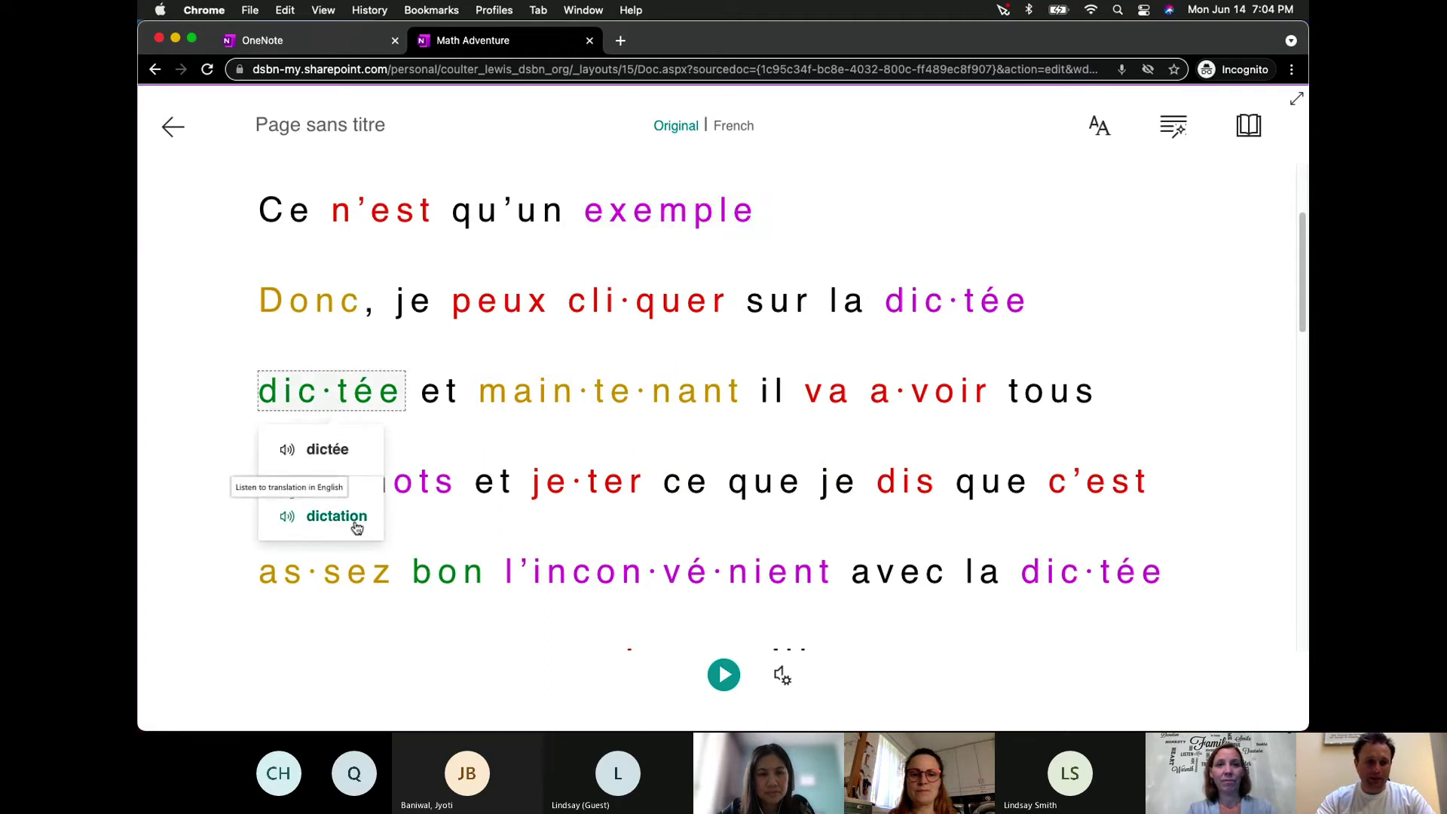
# - Look up the translations of "bon", "dictée", "avec", "c'est", "minimale" and "grammaire", and exit Immersive Reader
pyautogui.click(450, 576)
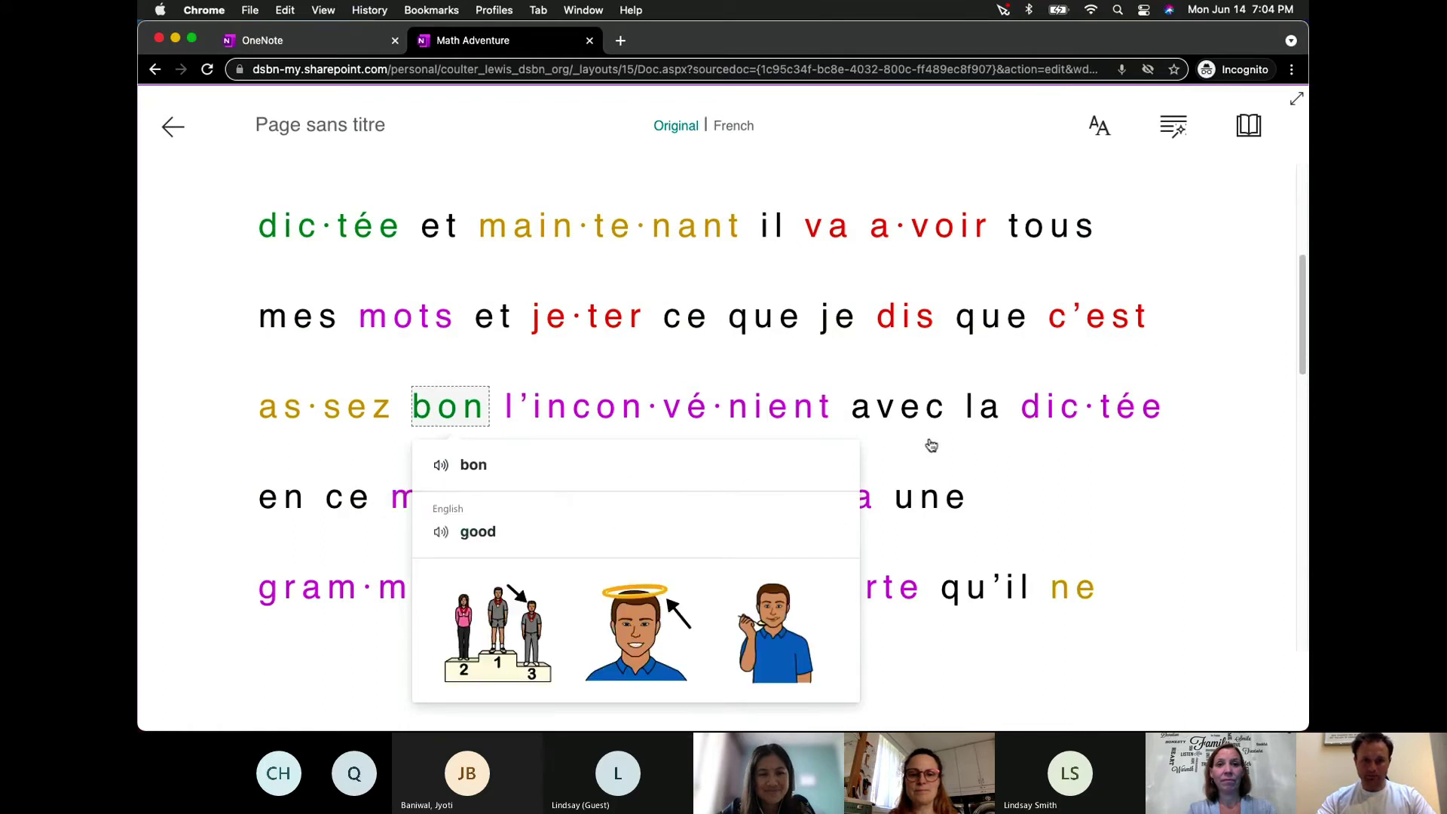
pyautogui.click(1102, 418)
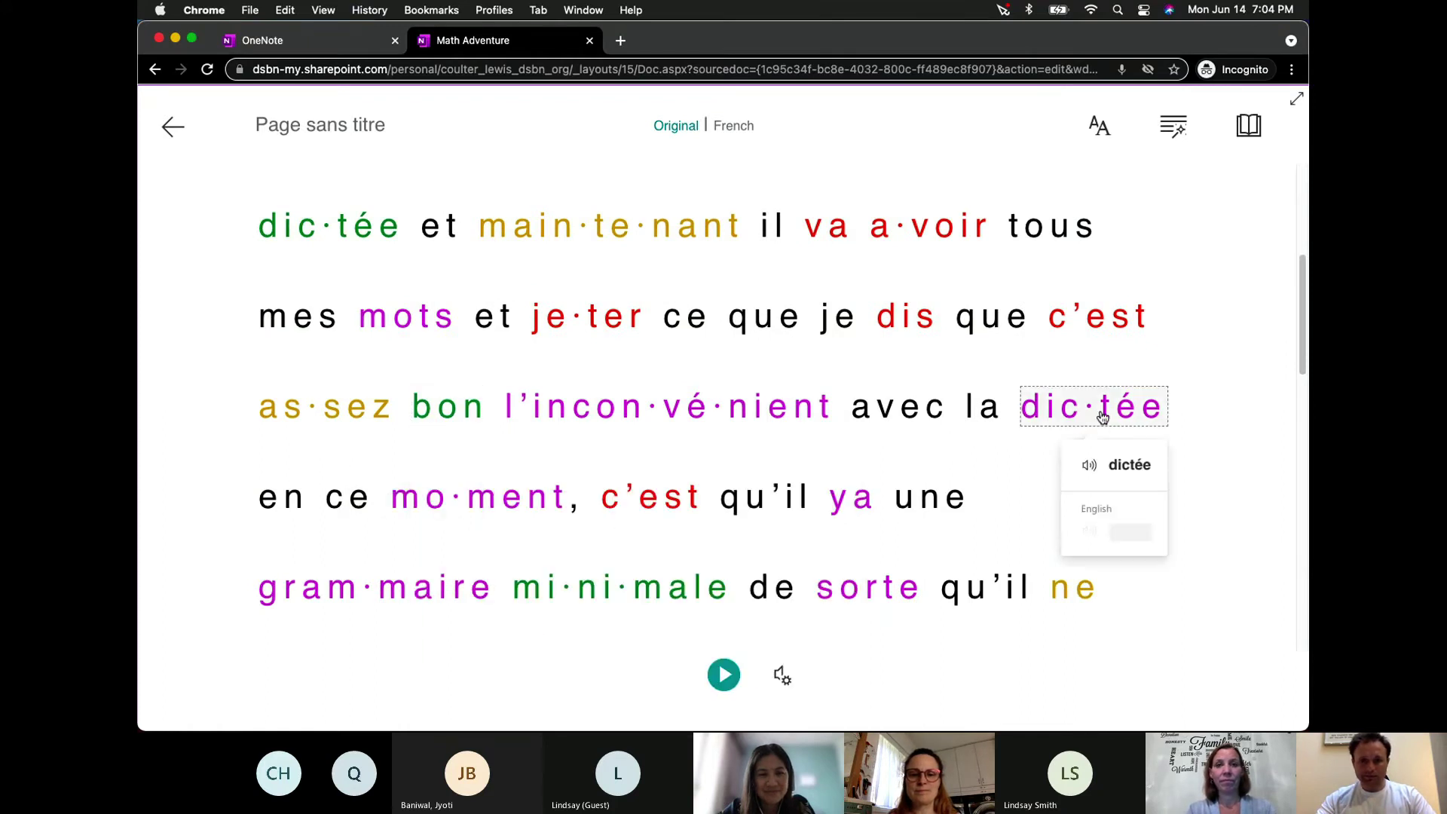
pyautogui.click(857, 407)
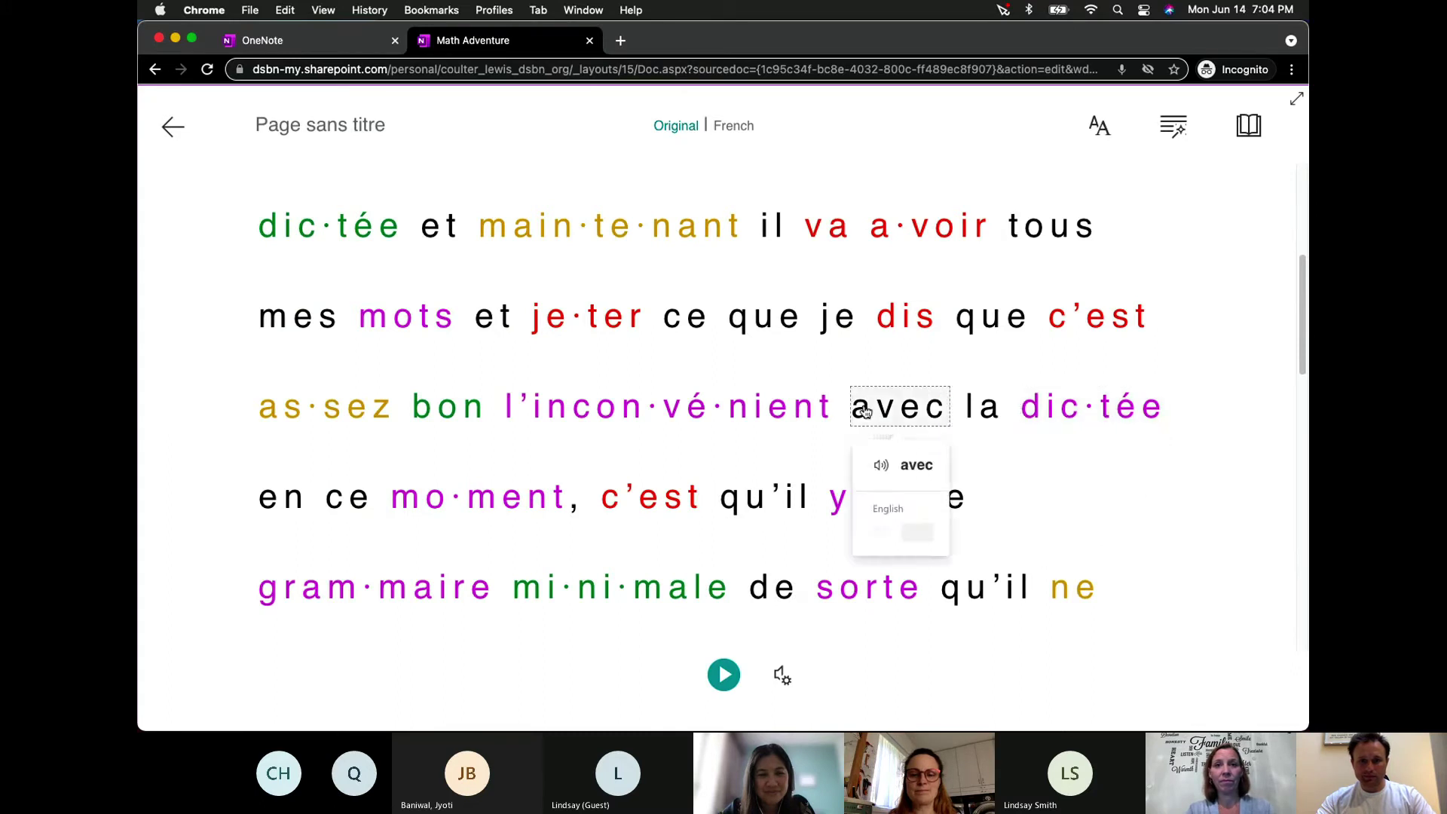
pyautogui.click(1117, 331)
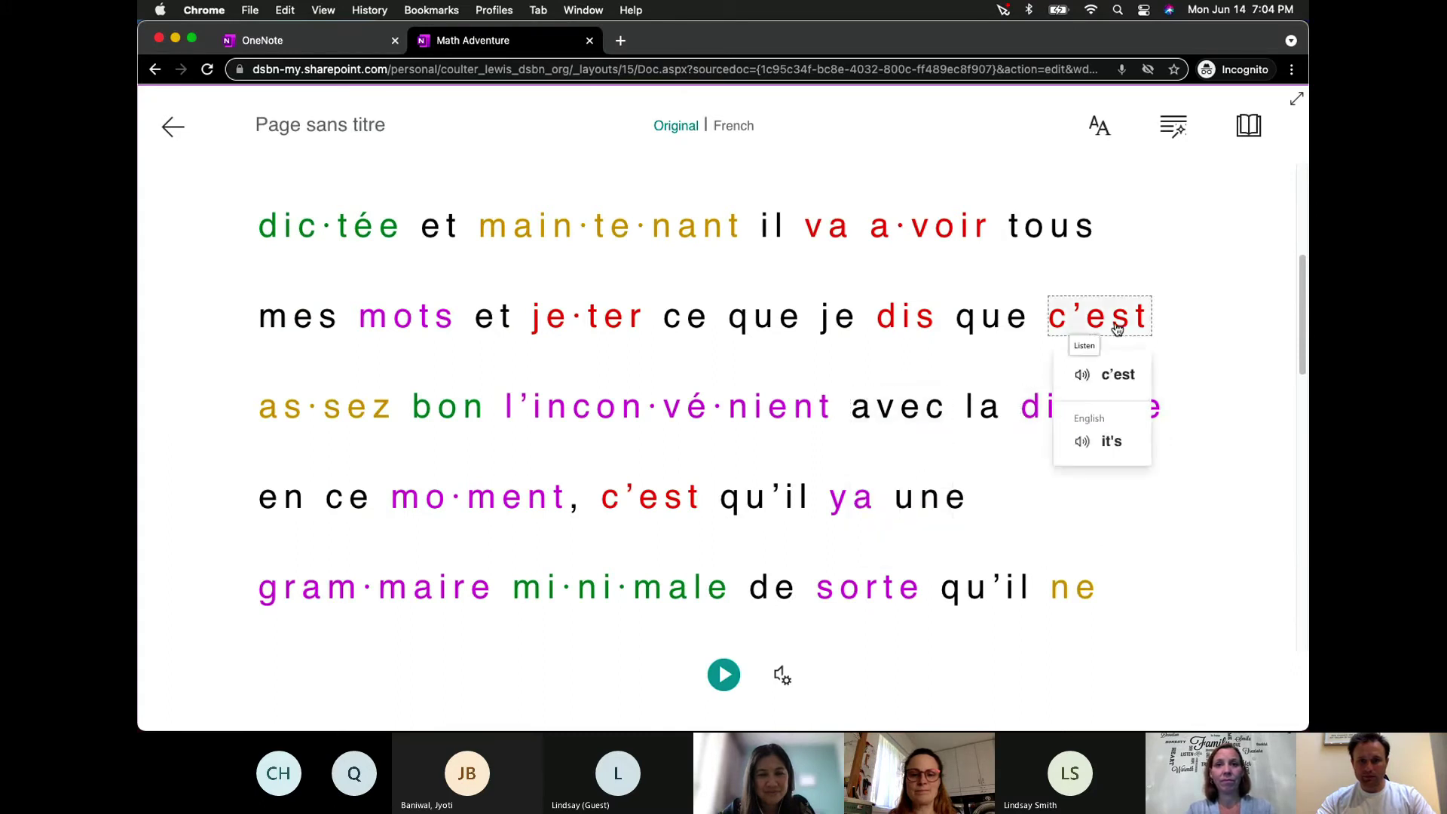
pyautogui.click(639, 600)
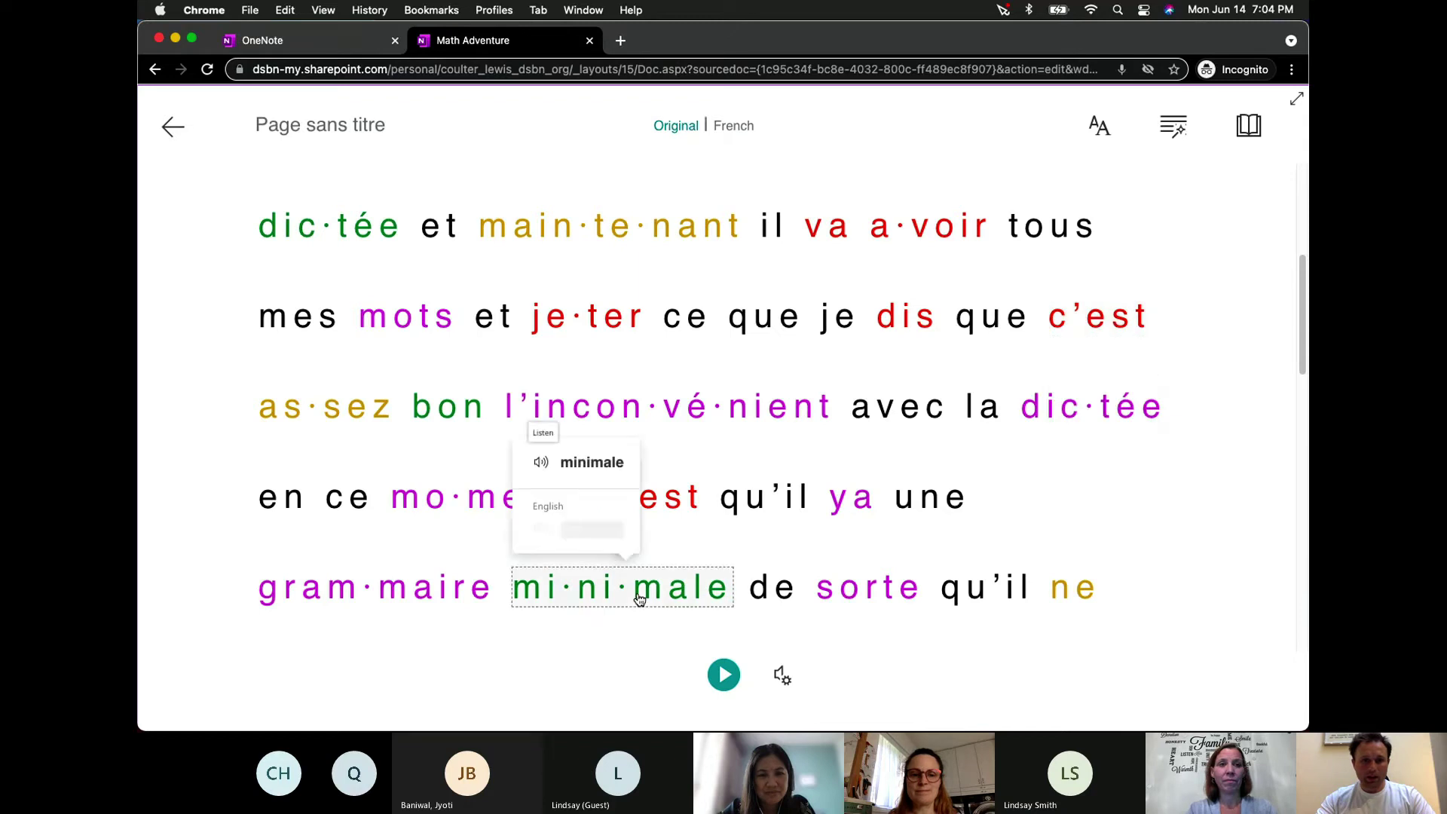
pyautogui.click(374, 600)
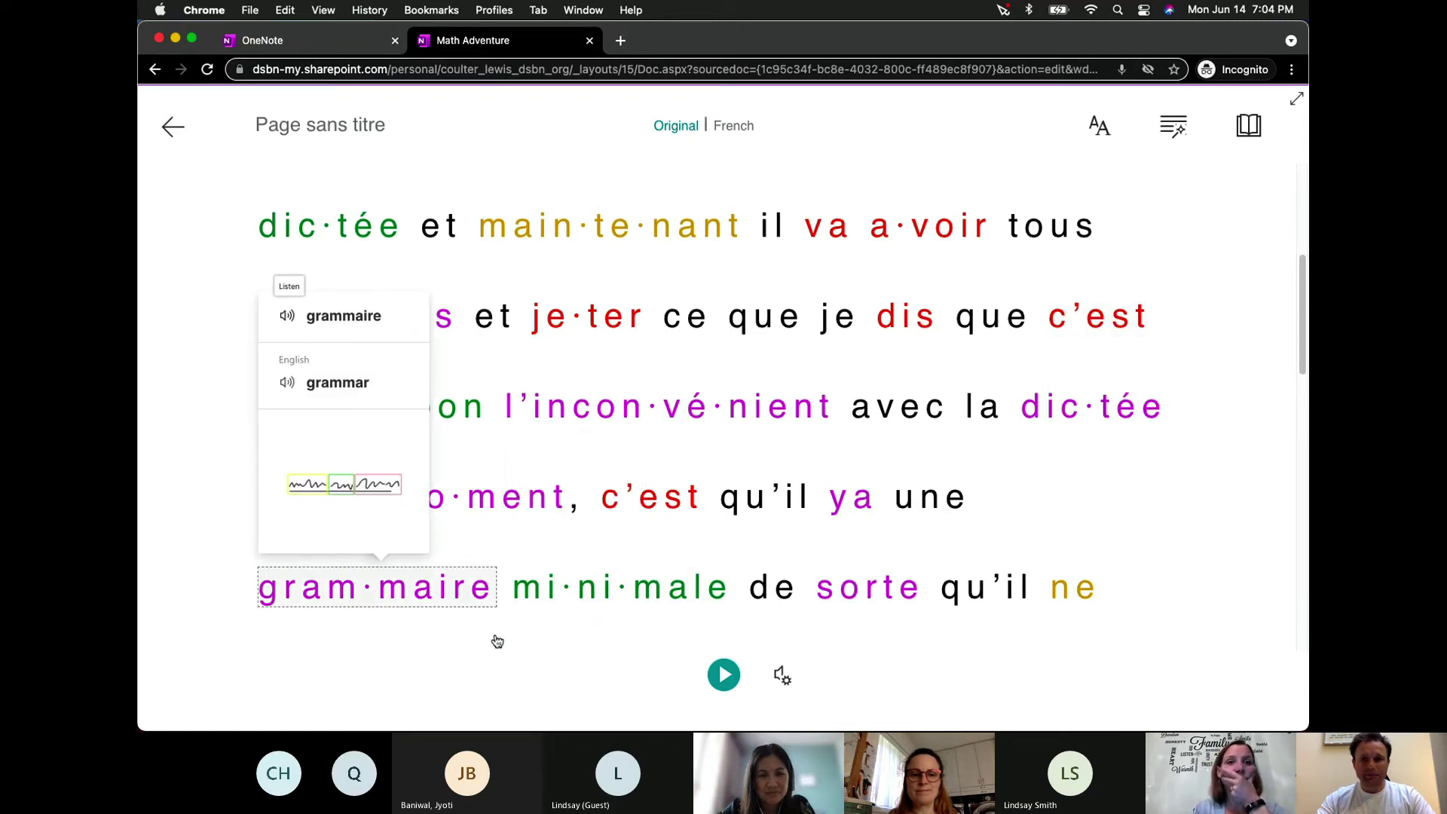
pyautogui.click(174, 126)
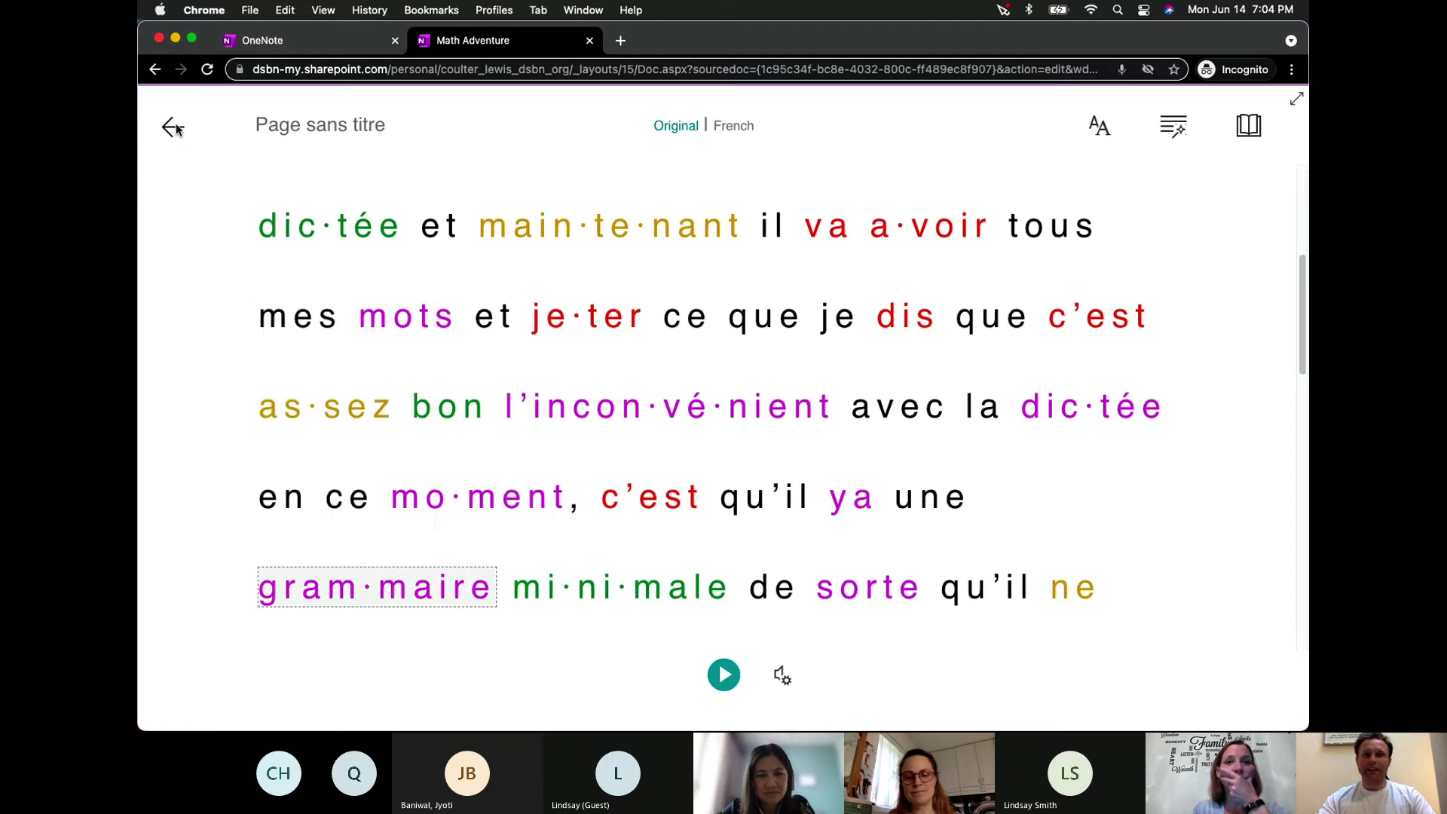
pyautogui.click(174, 126)
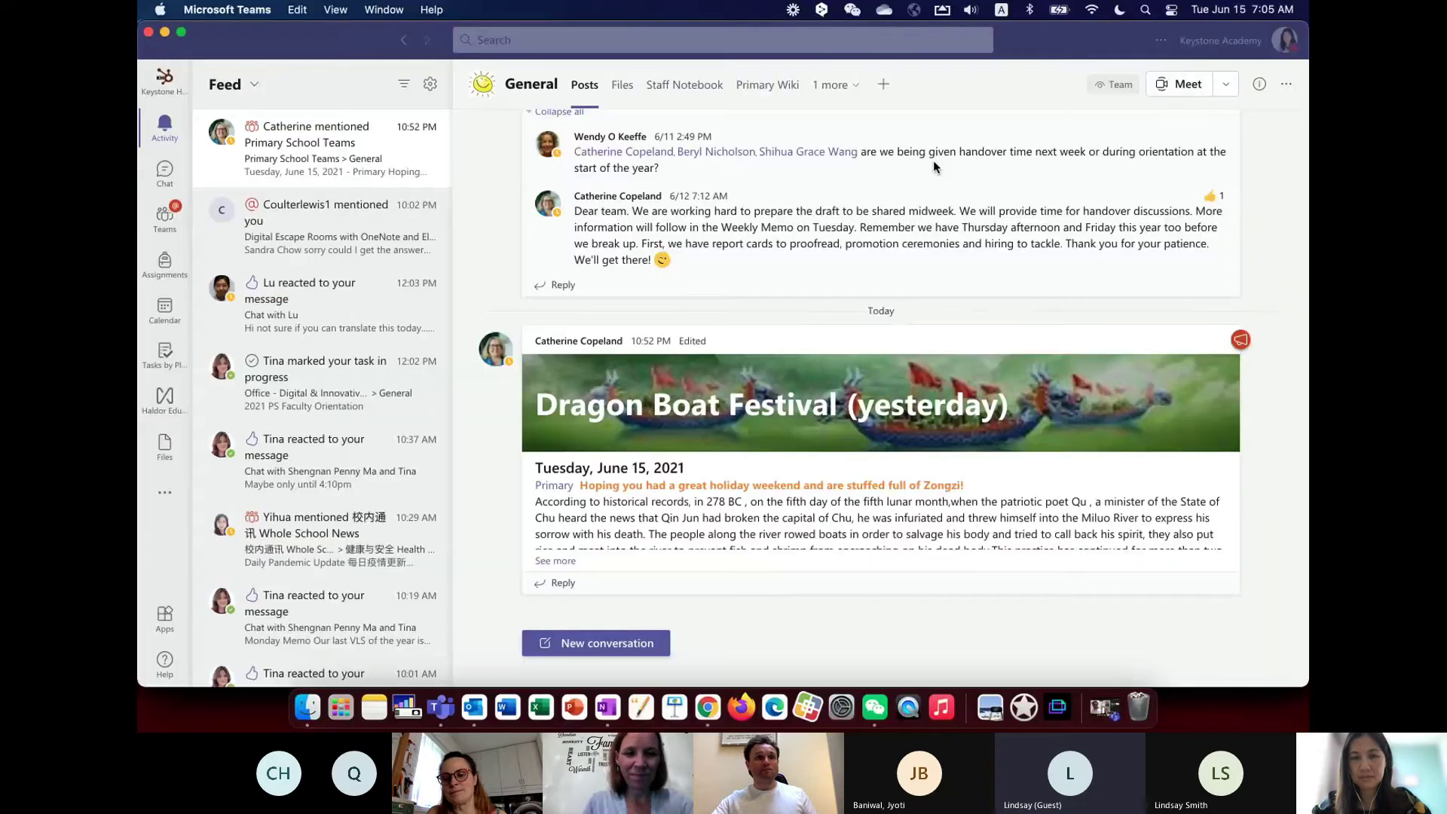
# - Switch to Chrome, and bring up the Teams meeting window to read the recent chat messages
pyautogui.click(703, 713)
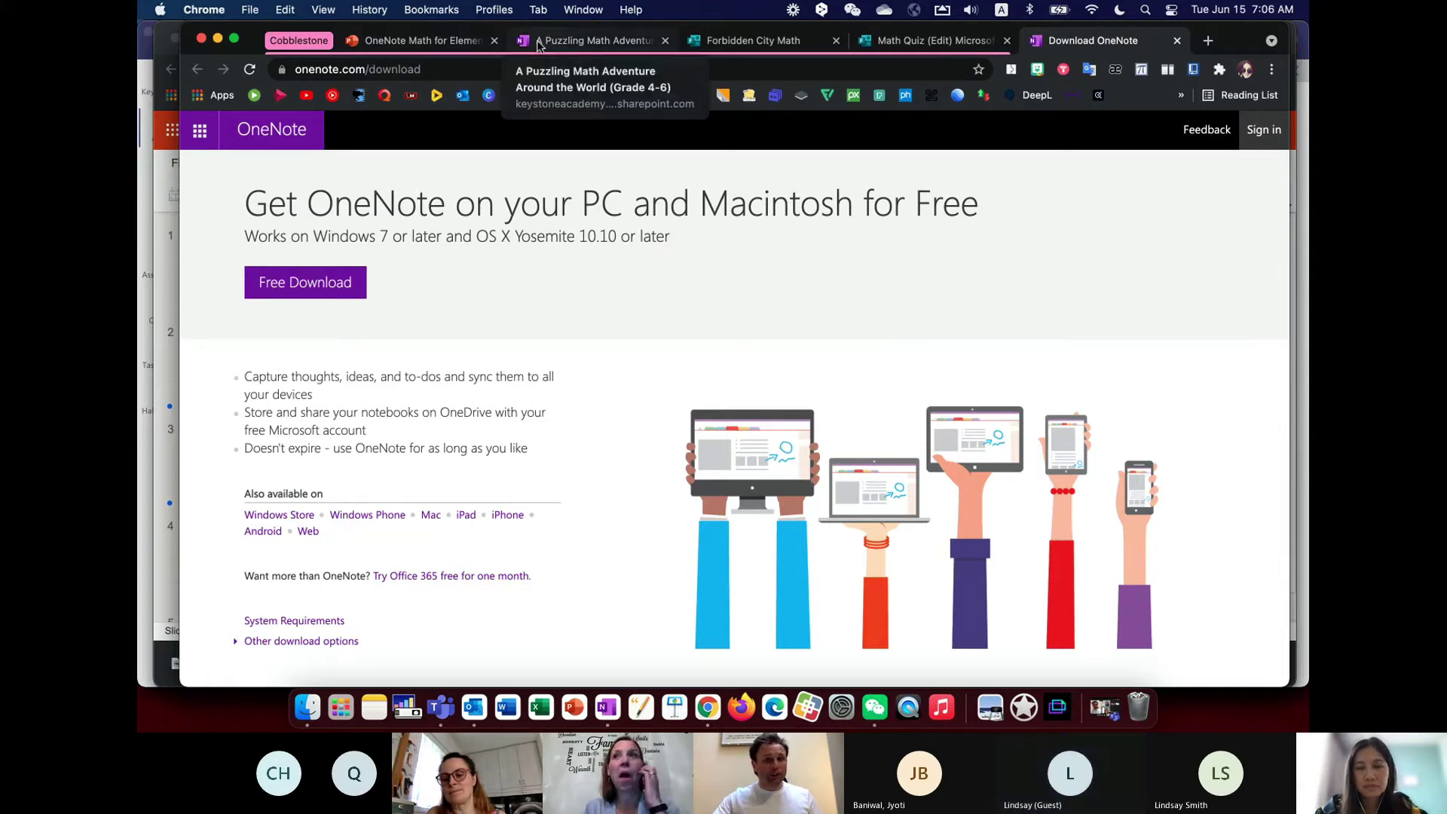
pyautogui.click(1105, 709)
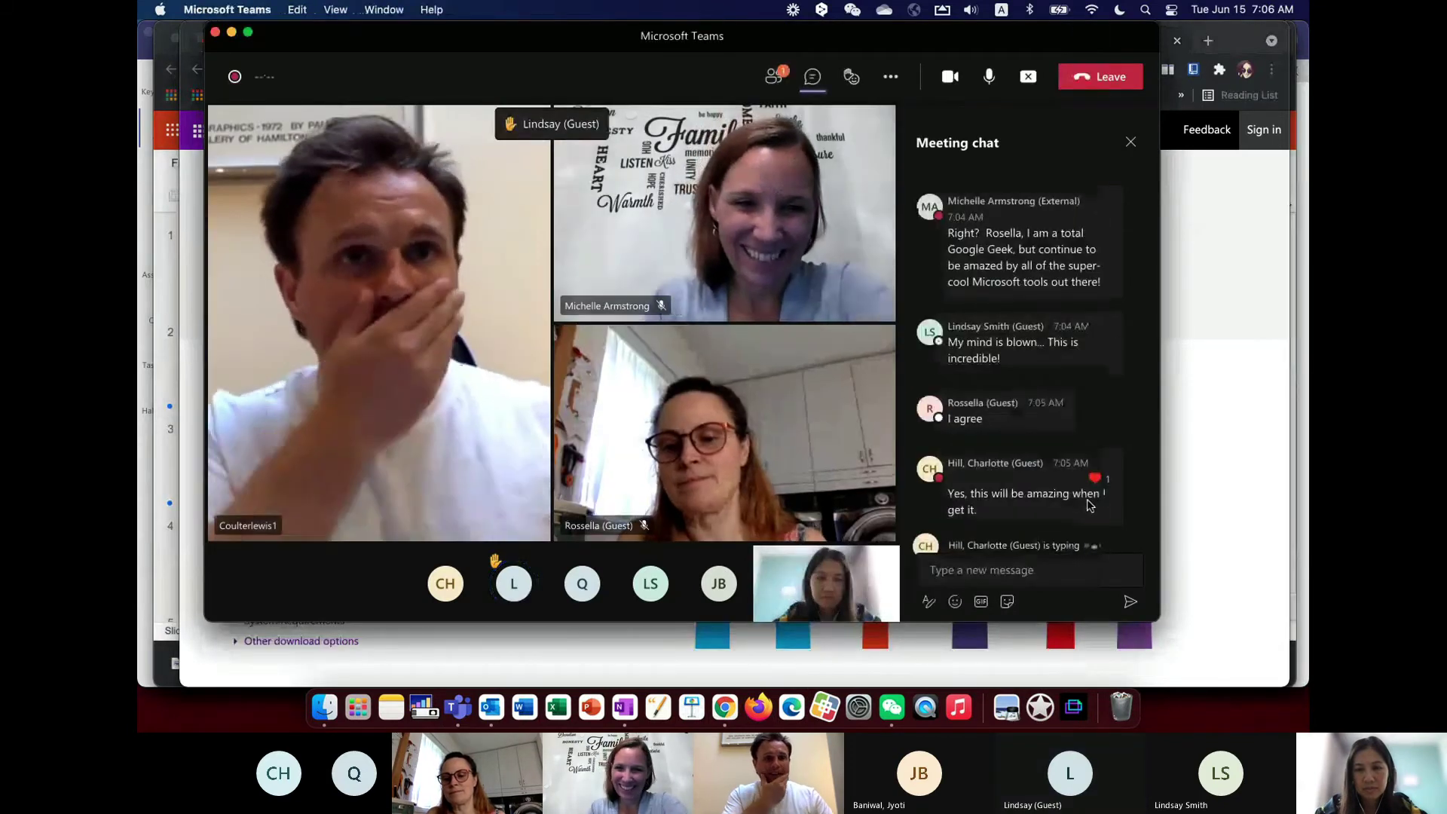
pyautogui.moveTo(1088, 502)
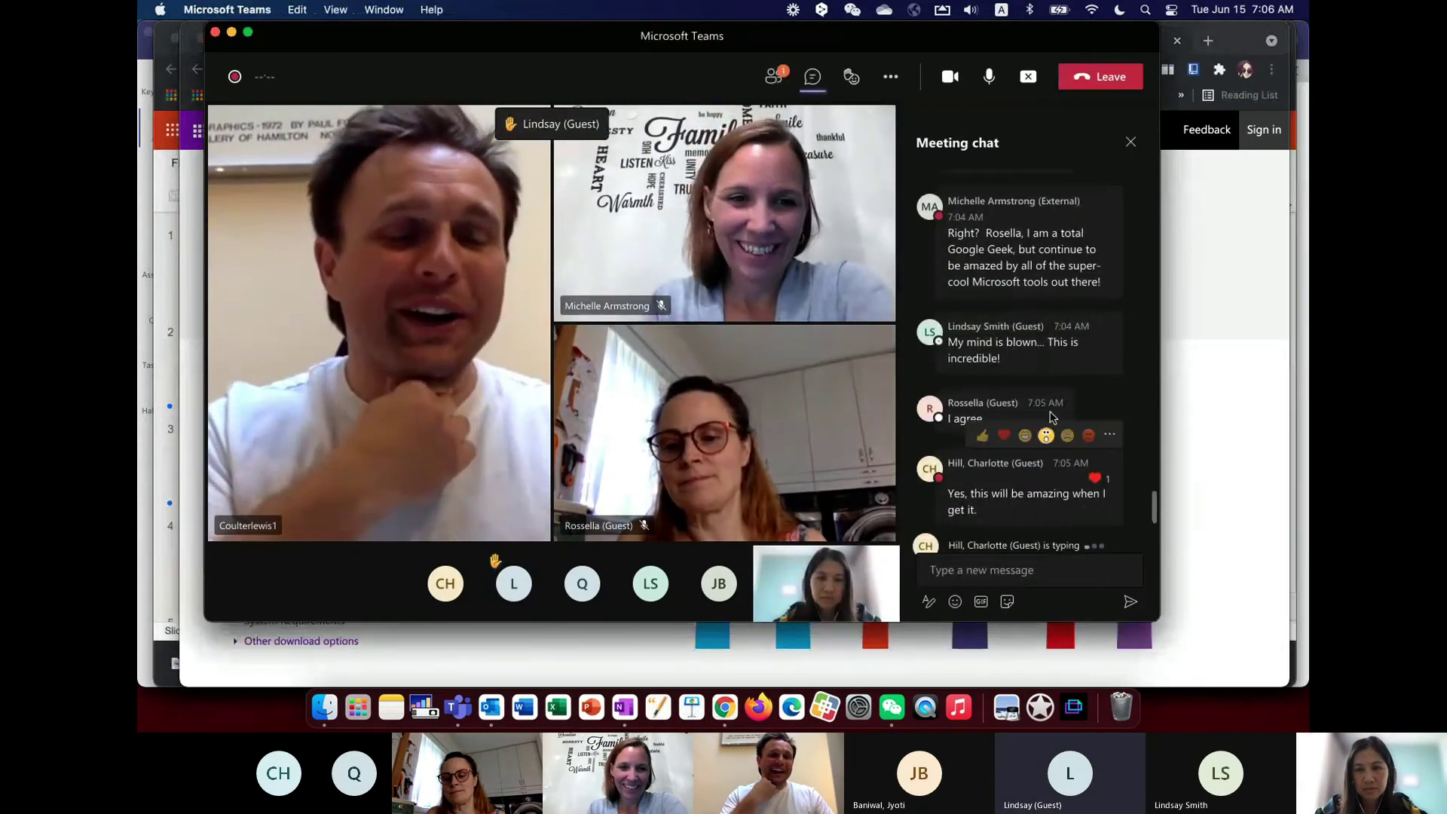
pyautogui.scroll(1, 1052, 417)
pyautogui.scroll(-1, 1052, 418)
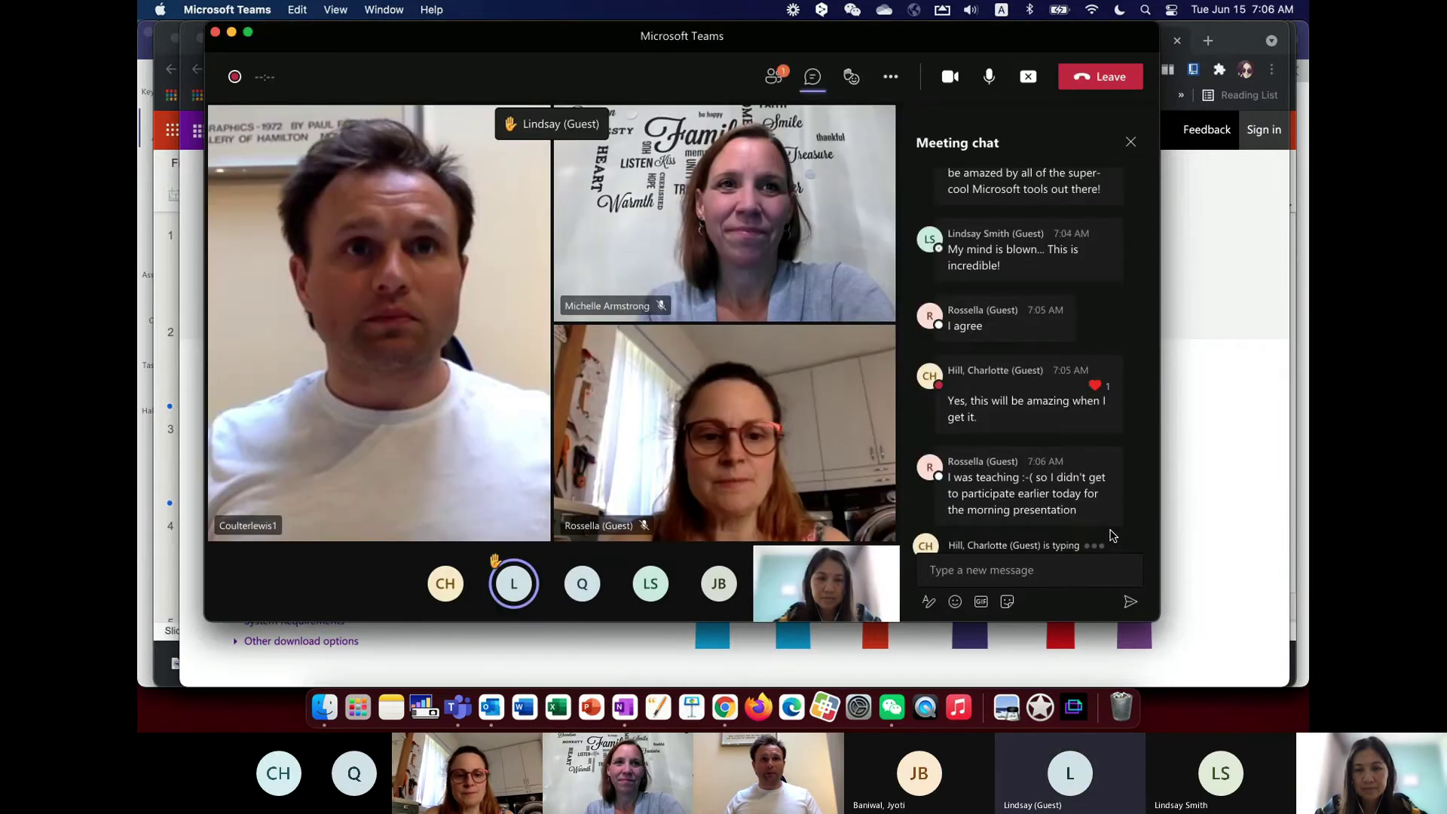
pyautogui.moveTo(1120, 525)
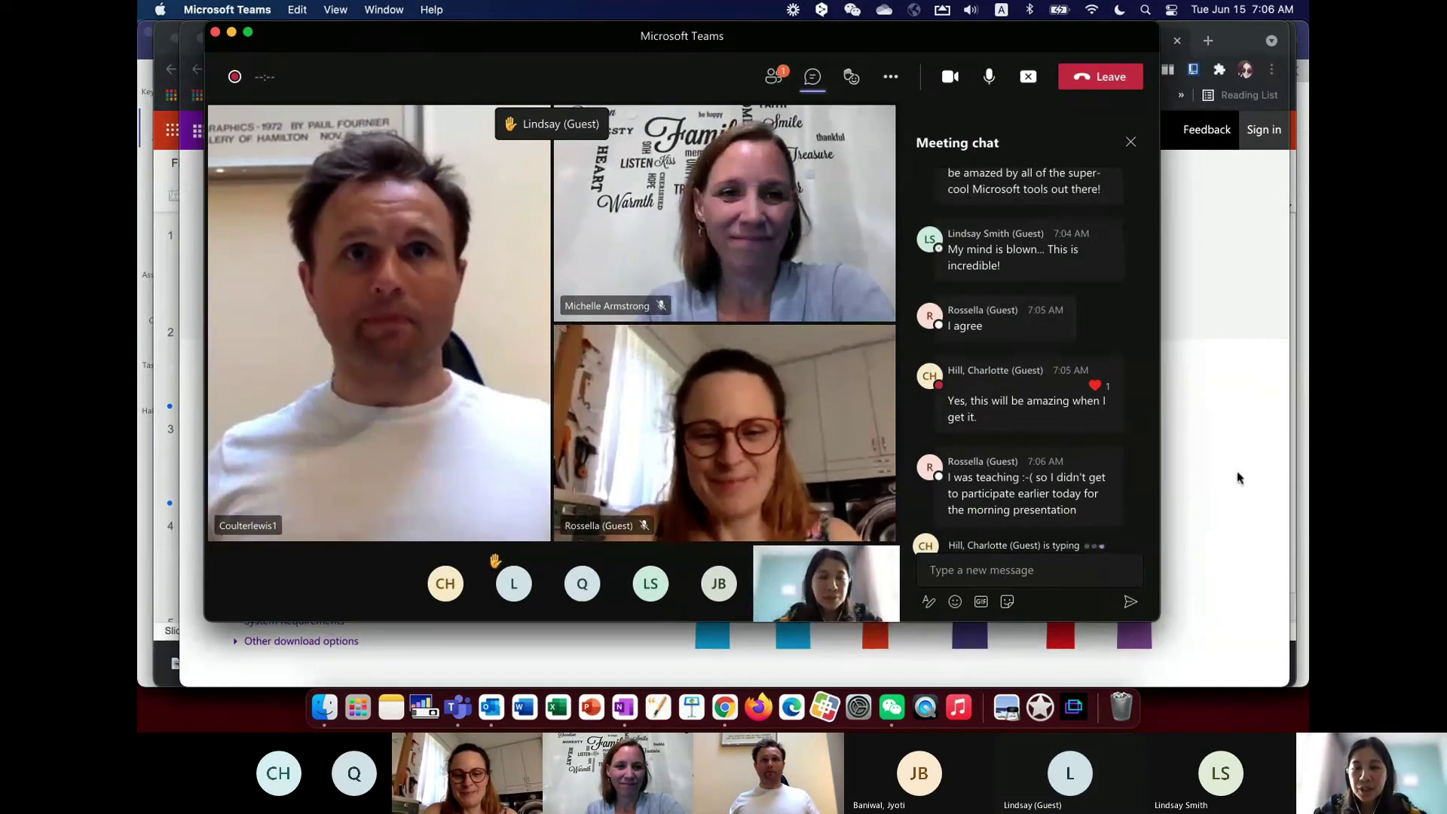
# - Return to Chrome, show the notebook A Puzzling Math Adventure Around the World (Grade 4-6), and shift the window slightly left
pyautogui.click(1203, 447)
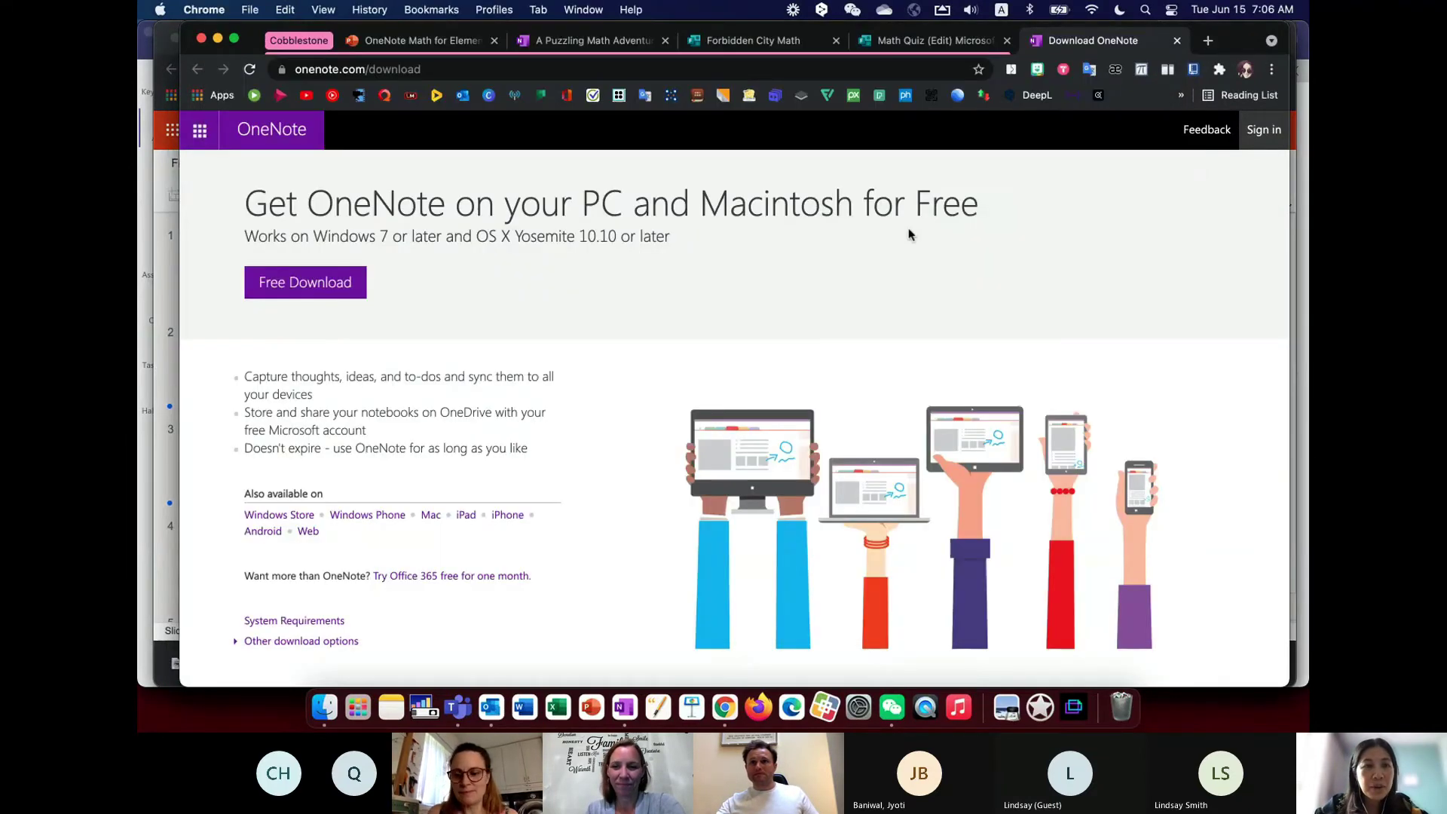
pyautogui.click(537, 41)
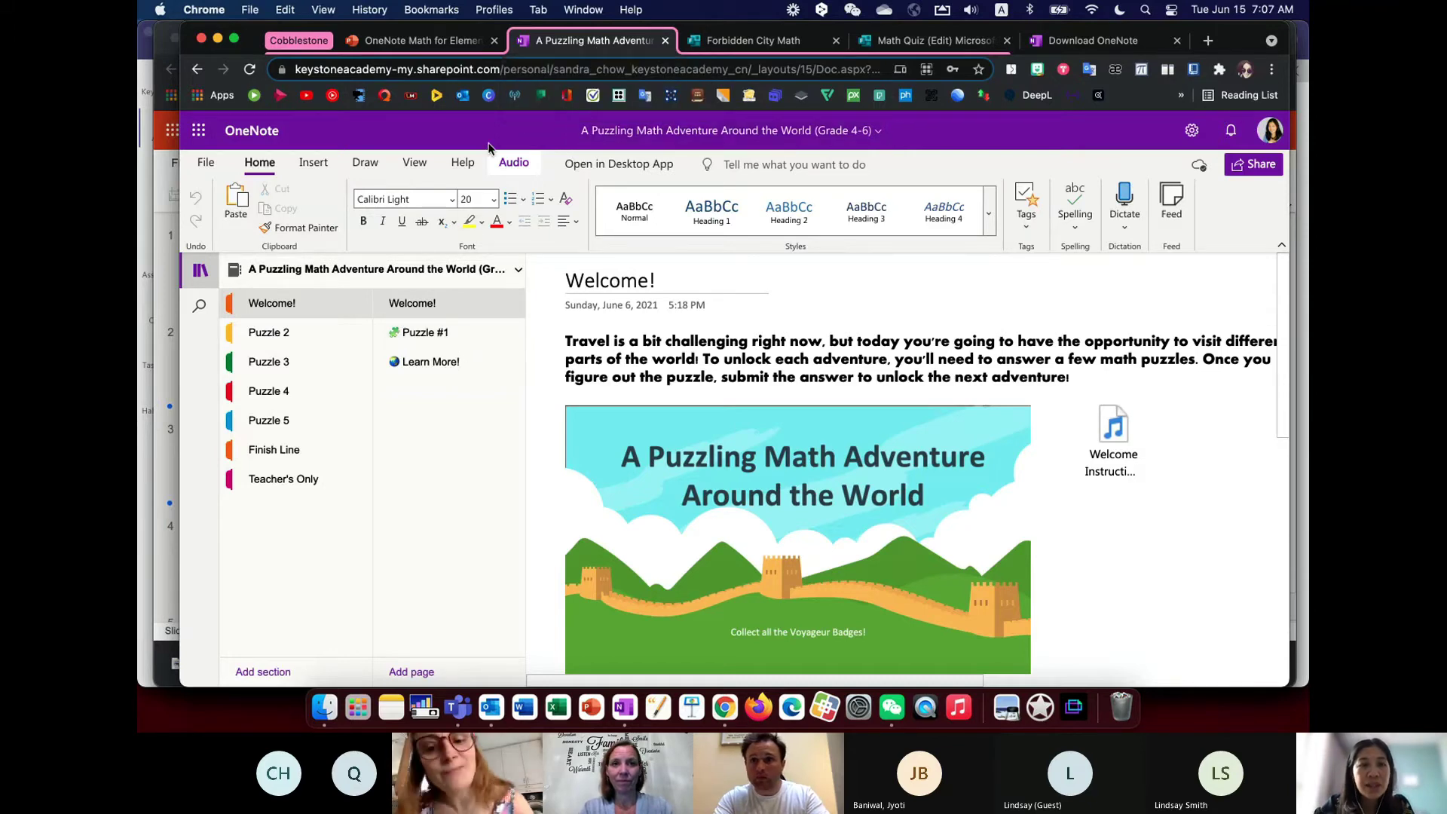
pyautogui.moveTo(456, 30); pyautogui.dragTo(429, 26)
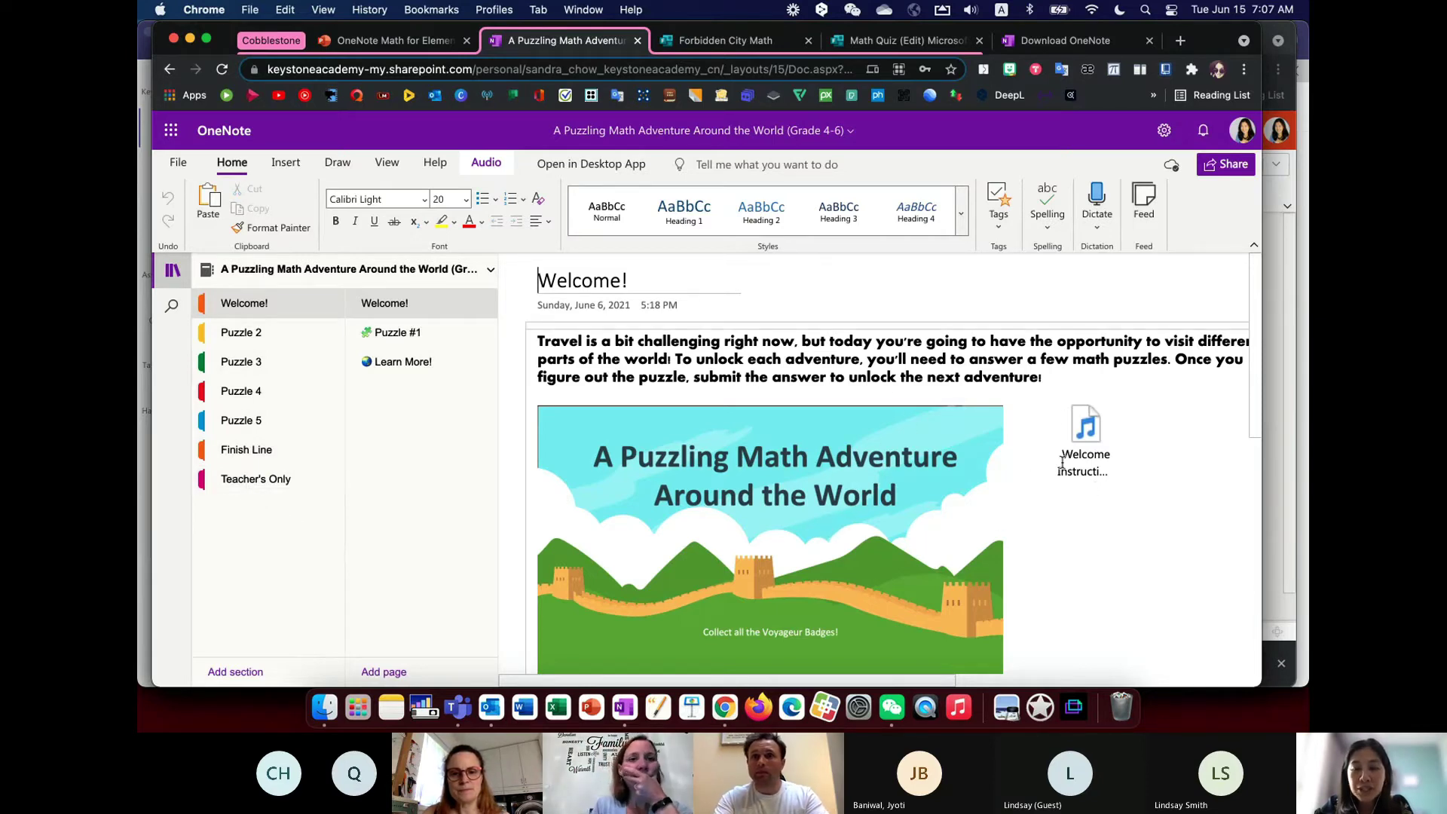
# - Review the Welcome! page of the notebook and the Puzzle #1 page about Stonehenge
pyautogui.scroll(-5, 926, 453)
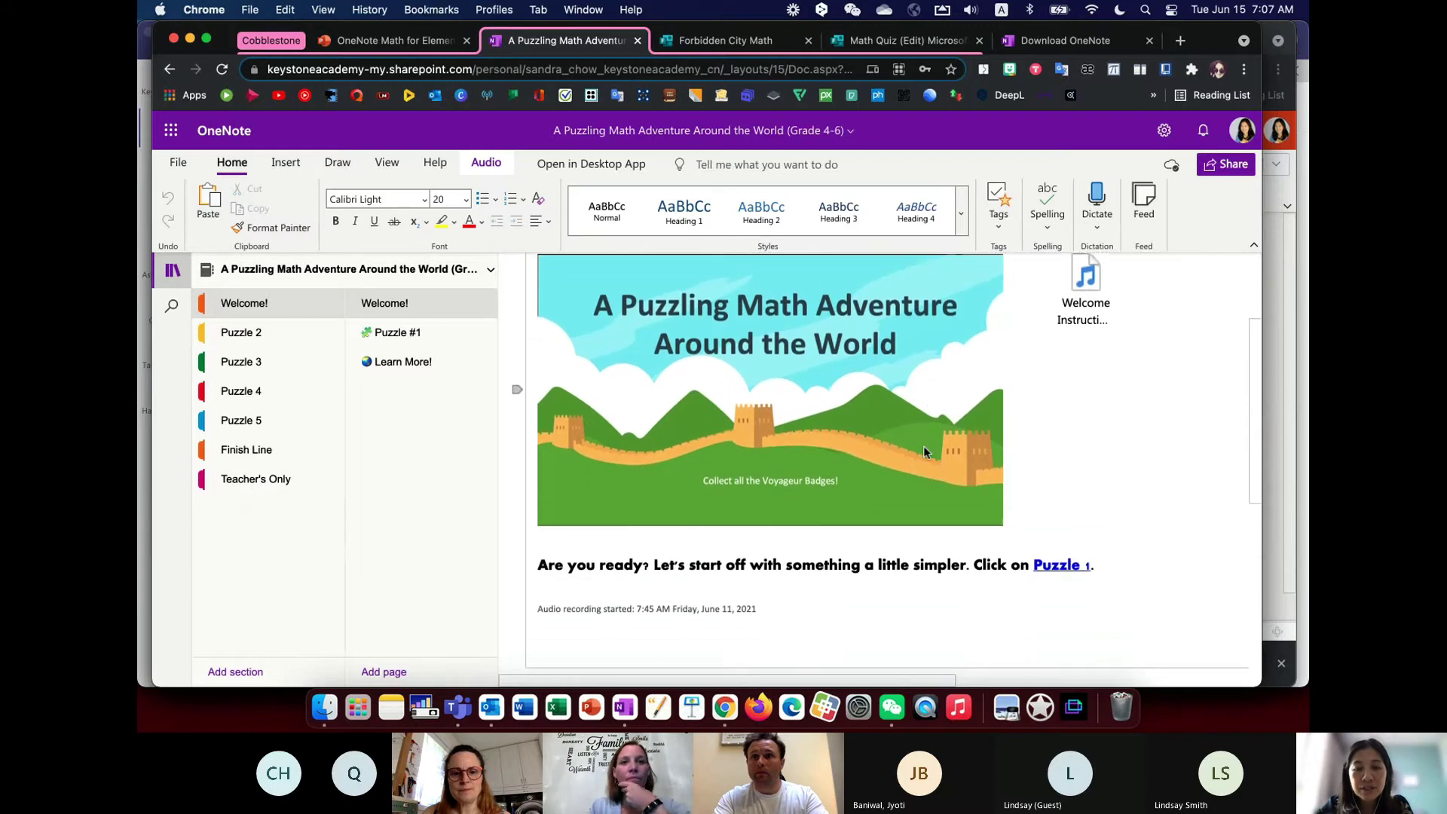
pyautogui.scroll(5, 924, 452)
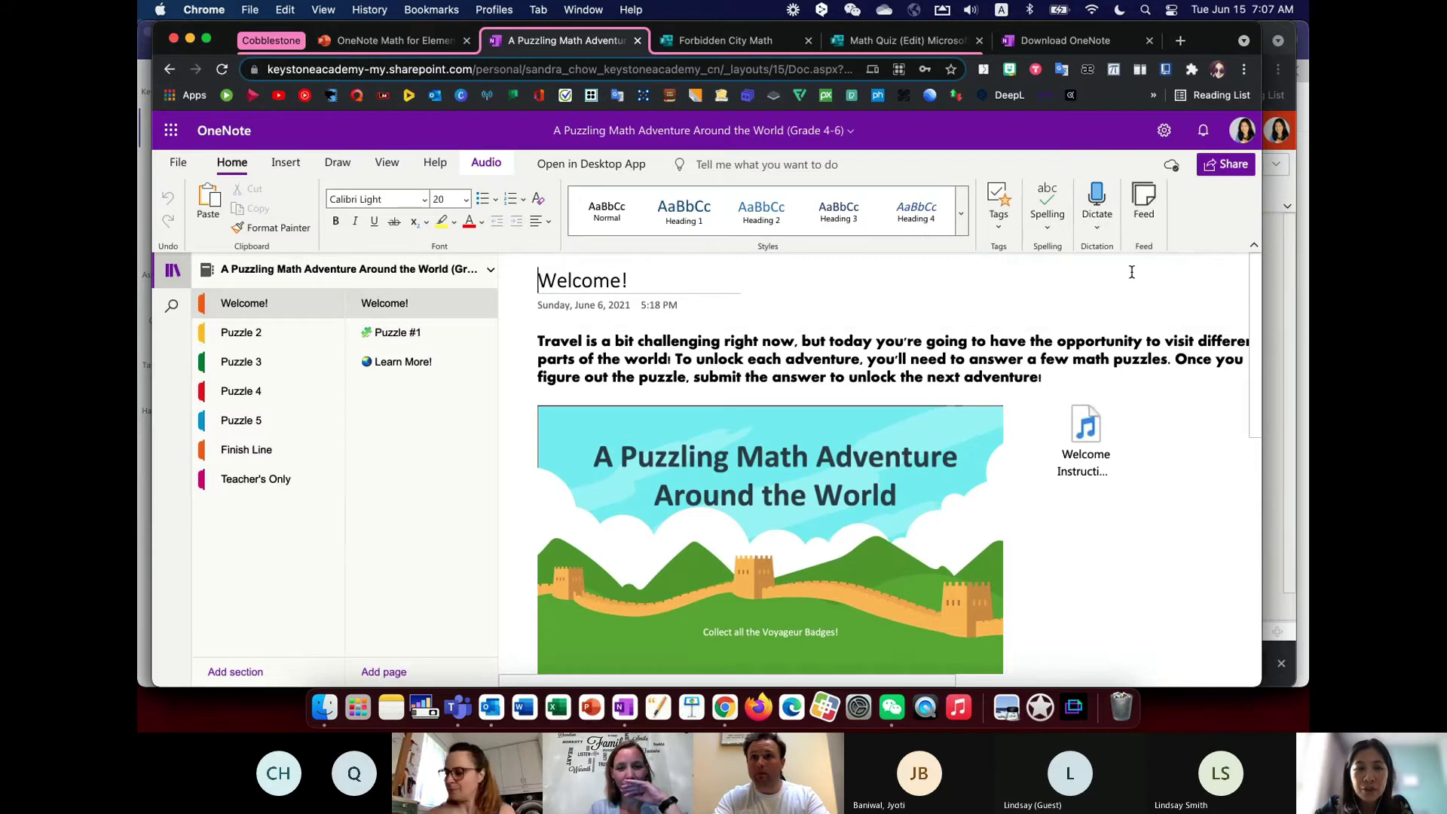
pyautogui.click(450, 336)
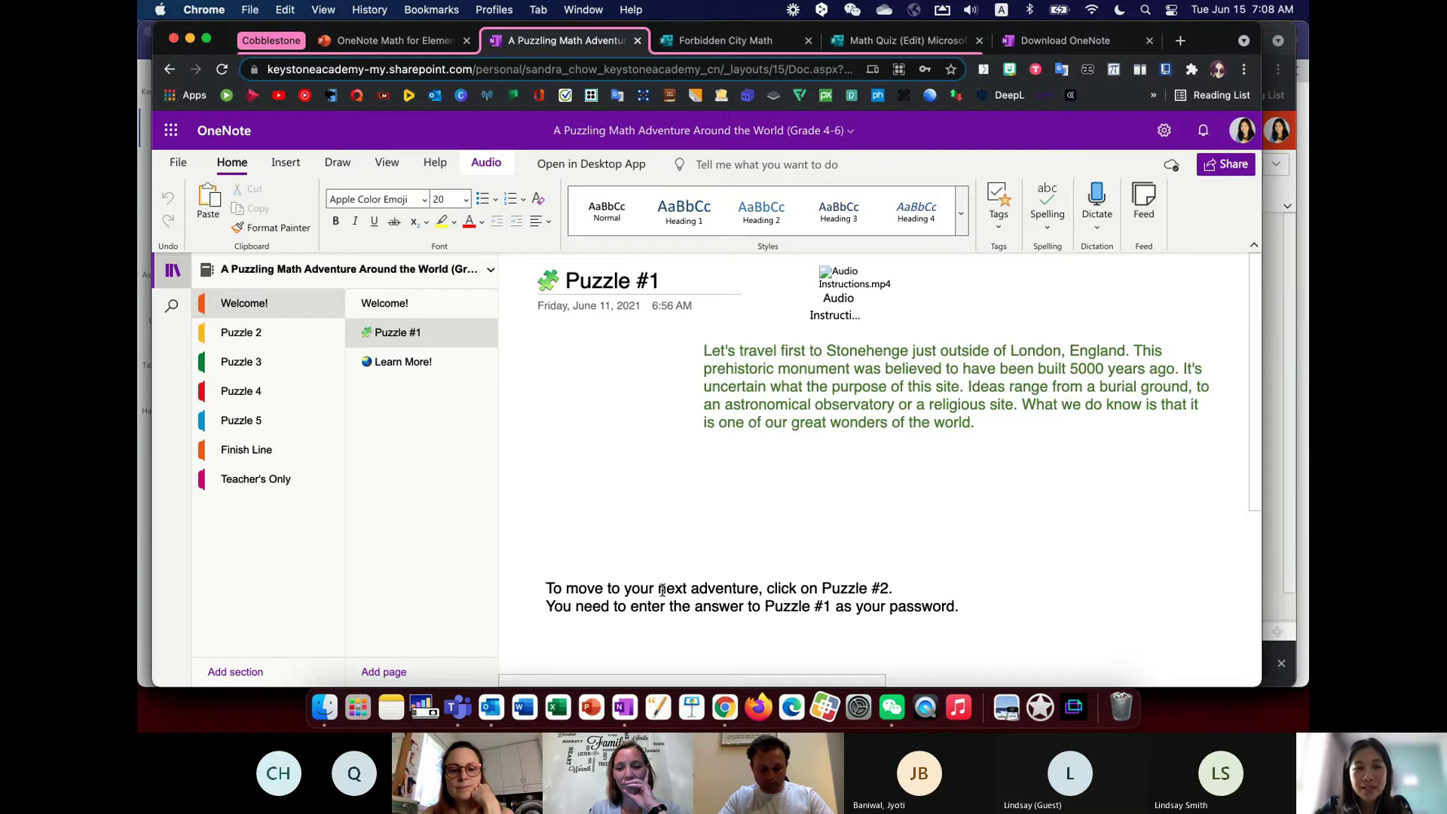
pyautogui.scroll(-2, 661, 590)
pyautogui.scroll(2, 661, 590)
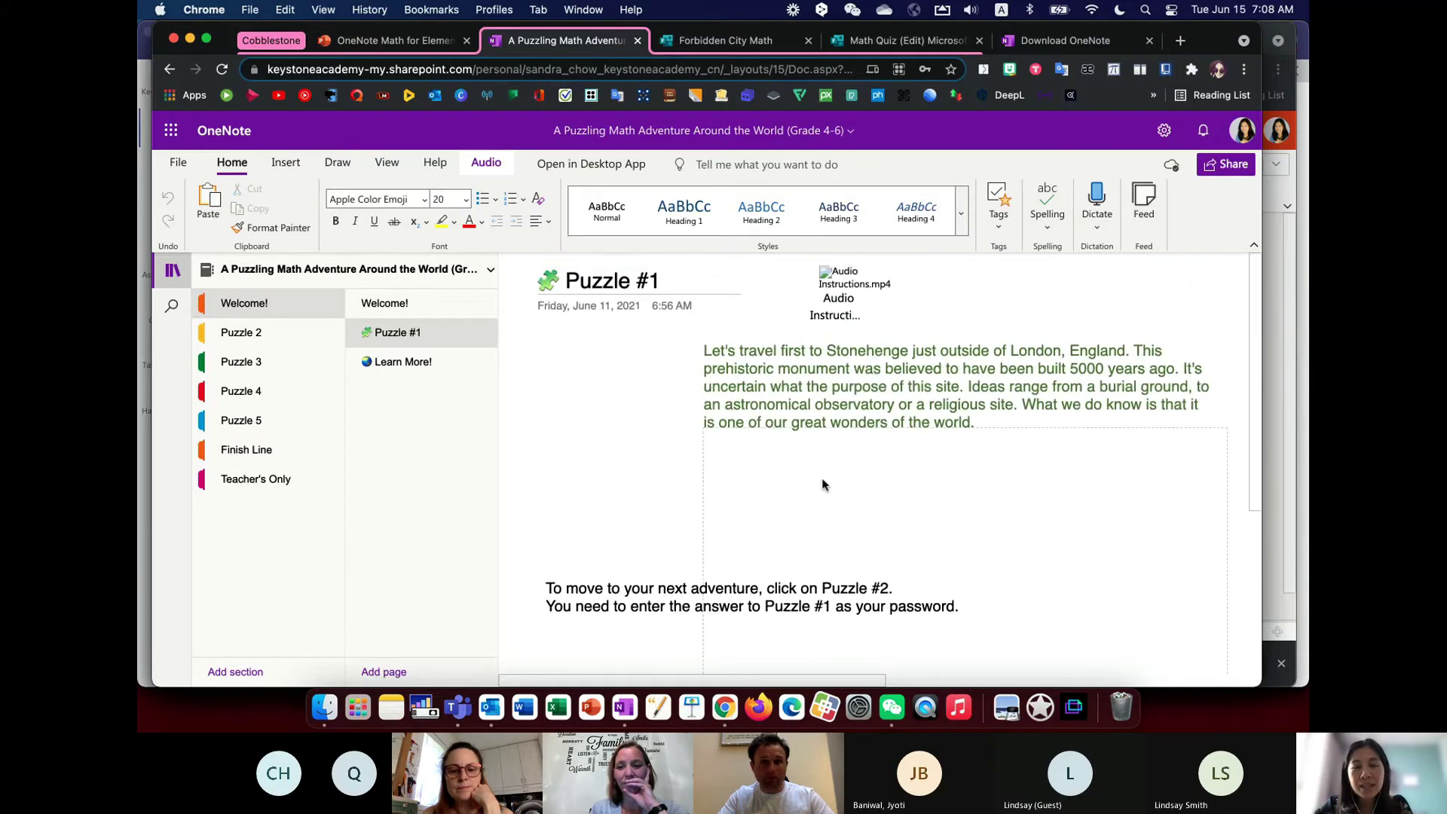
# - Show the Learn More! page and look through its Stonehenge links and embedded videos
pyautogui.click(422, 368)
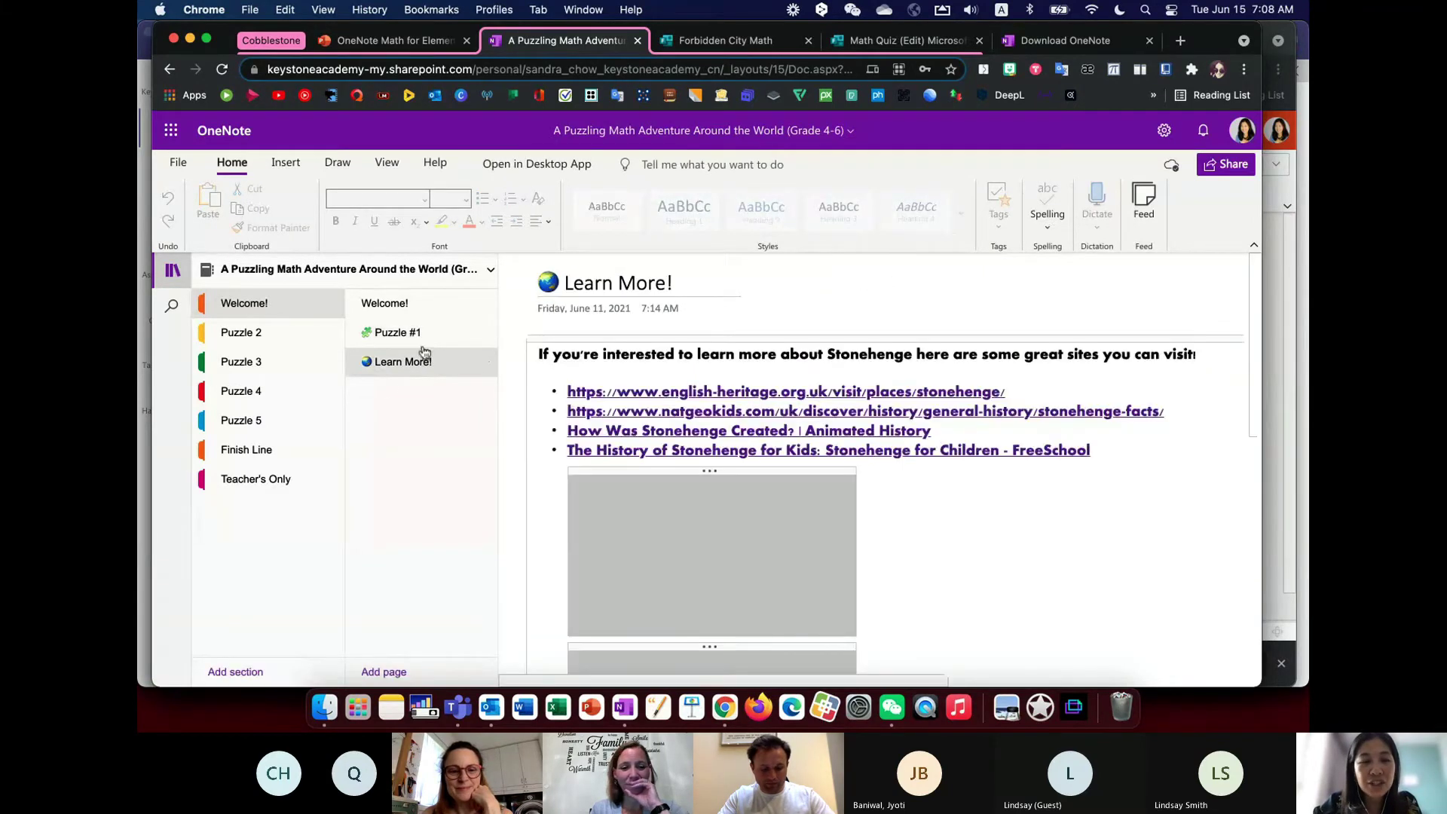
pyautogui.moveTo(426, 340); pyautogui.dragTo(385, 390)
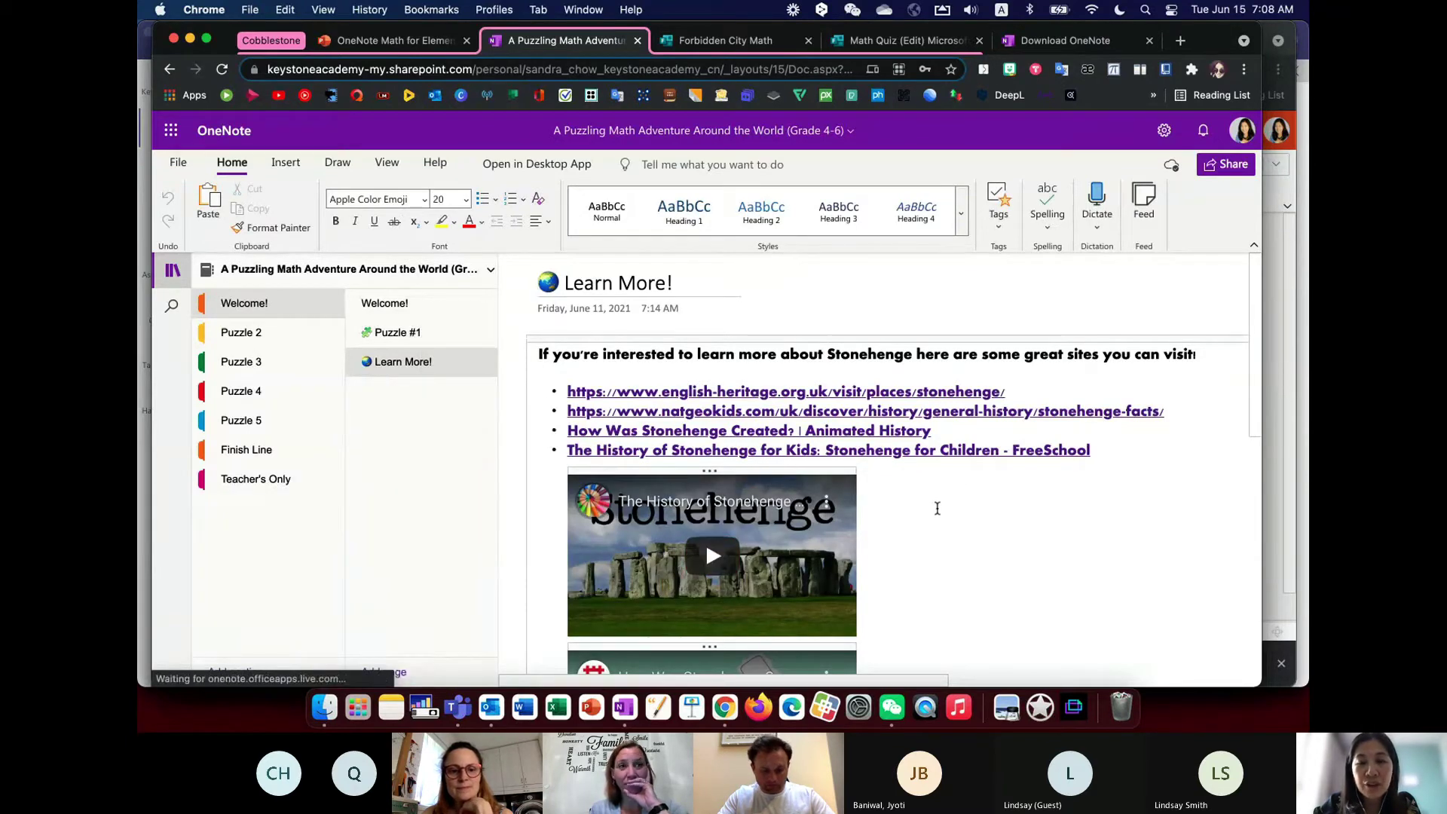
pyautogui.scroll(-3, 937, 509)
pyautogui.scroll(3, 937, 509)
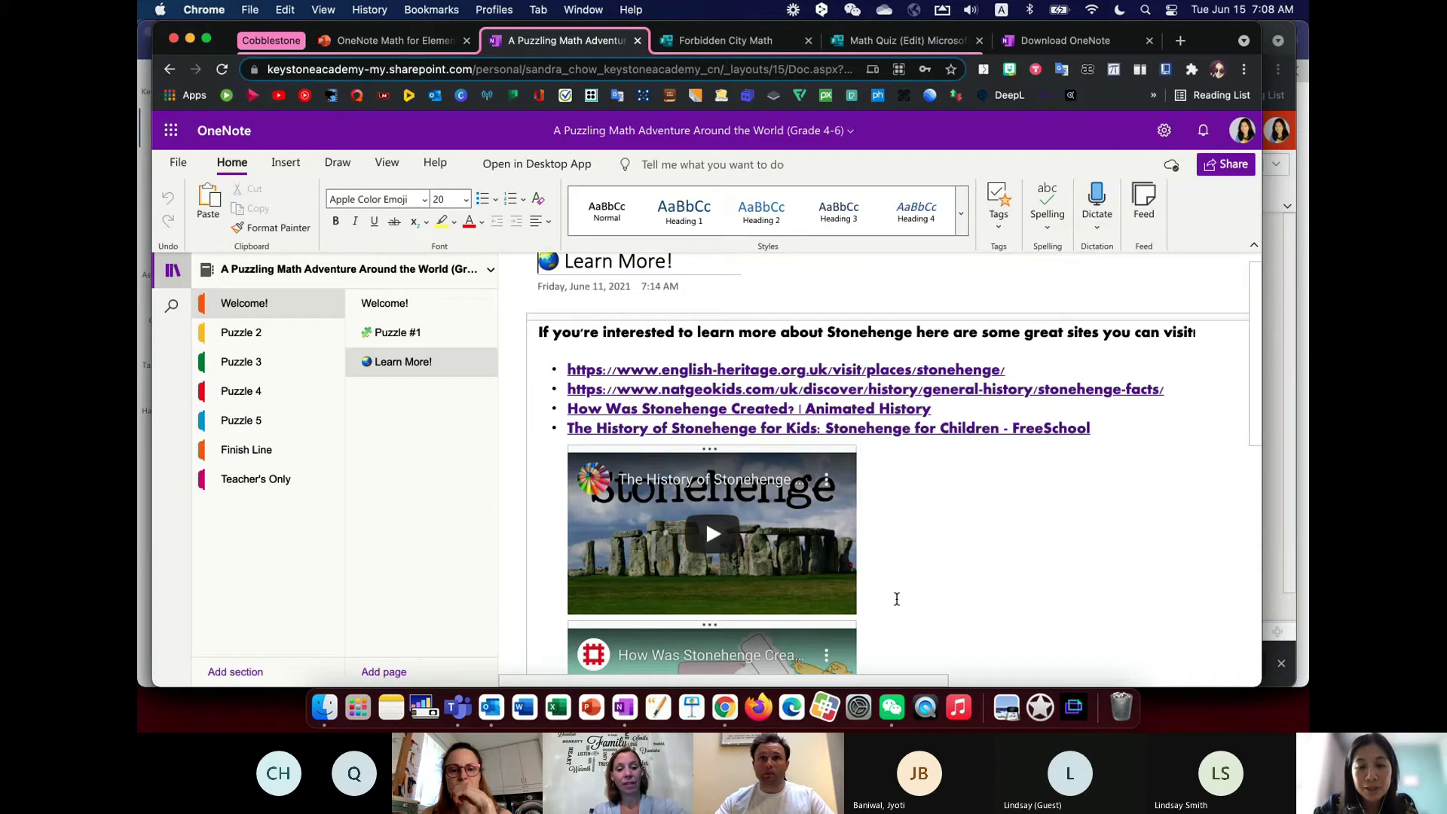
pyautogui.scroll(-4, 893, 597)
pyautogui.scroll(5, 893, 597)
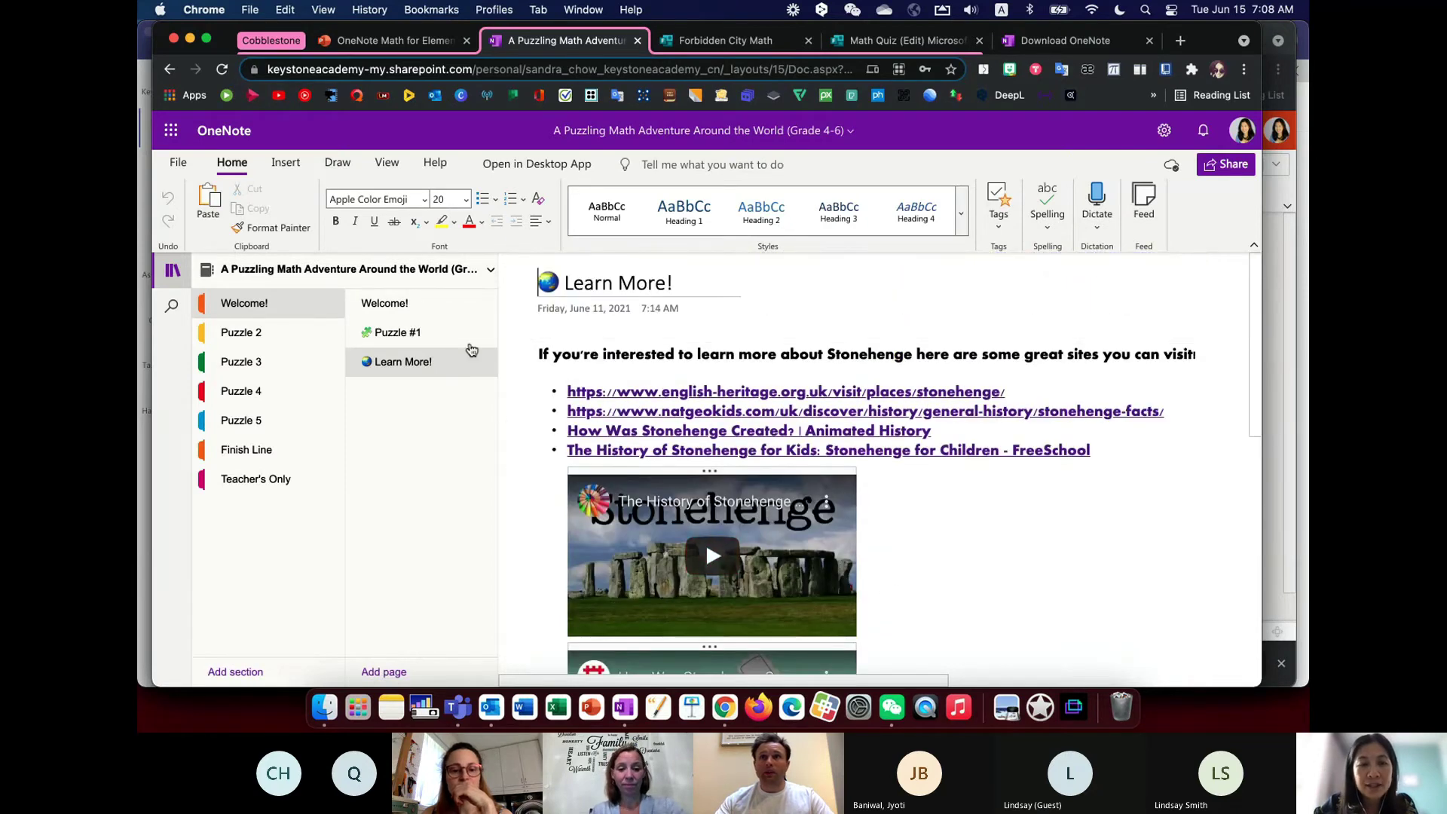
# - Return to the Puzzle #1 page, examine the Sarsen stones question, and check the section options available for Puzzle 2
pyautogui.click(437, 341)
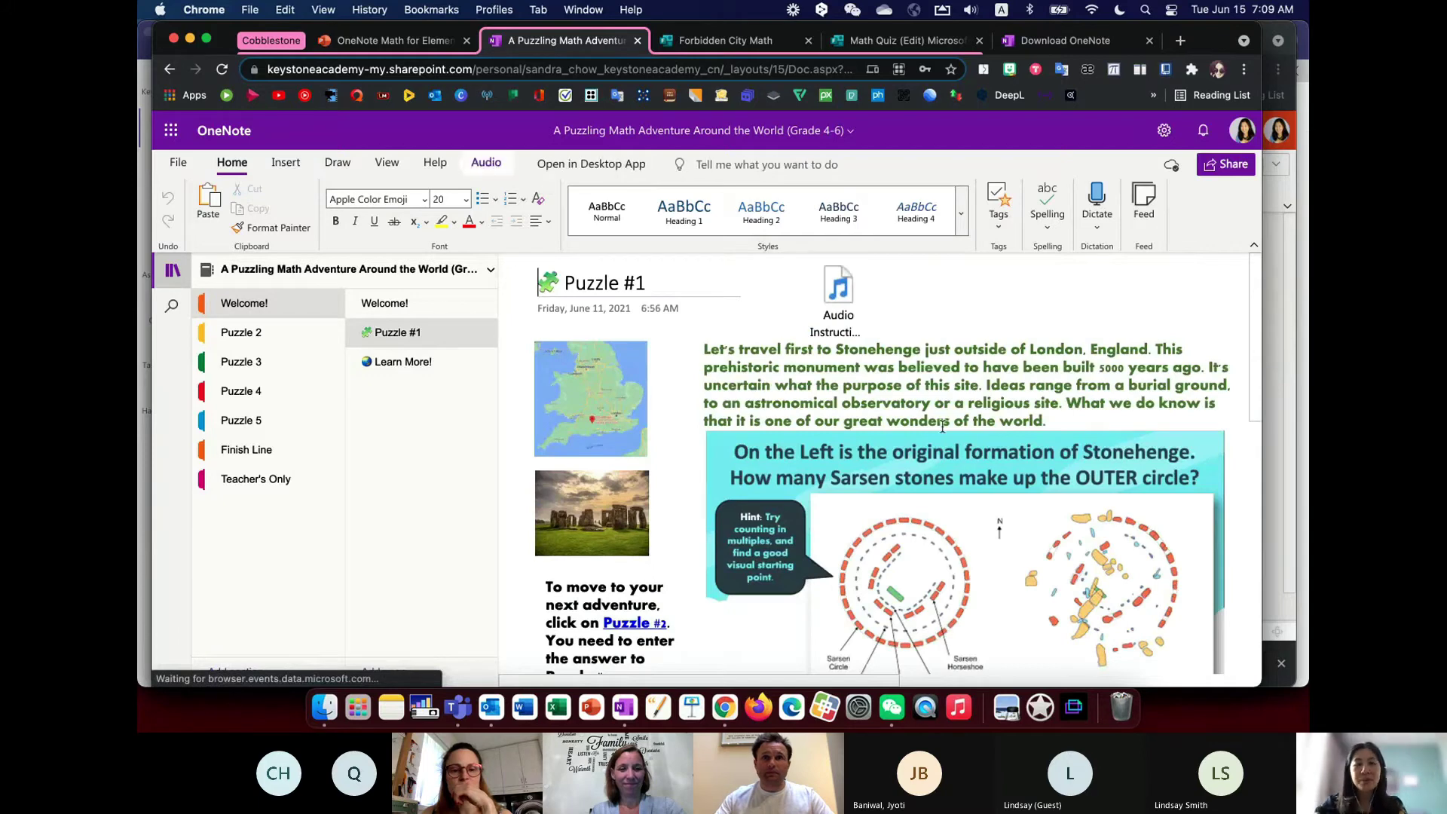
pyautogui.scroll(-3, 668, 582)
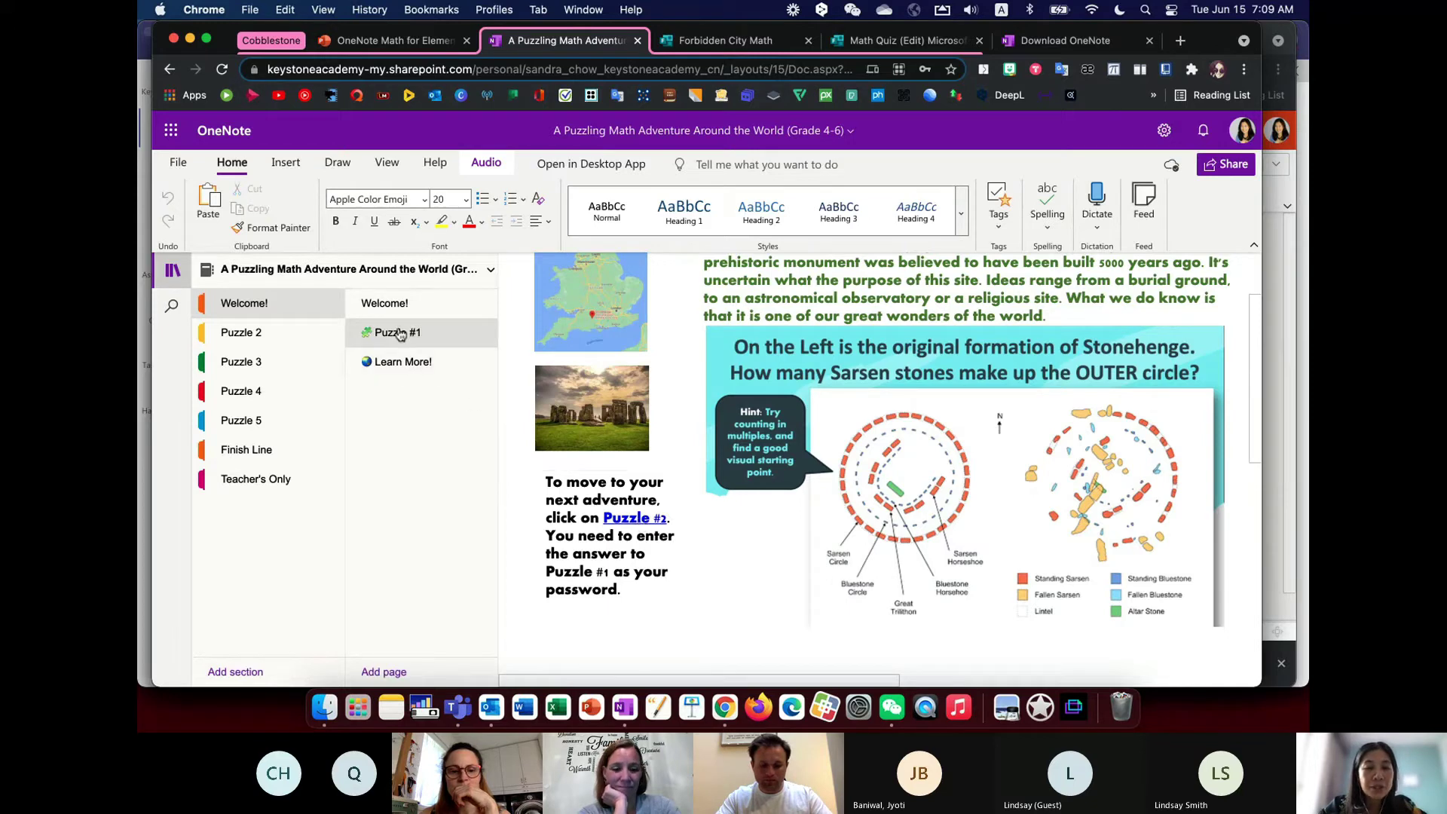
pyautogui.rightClick(266, 334)
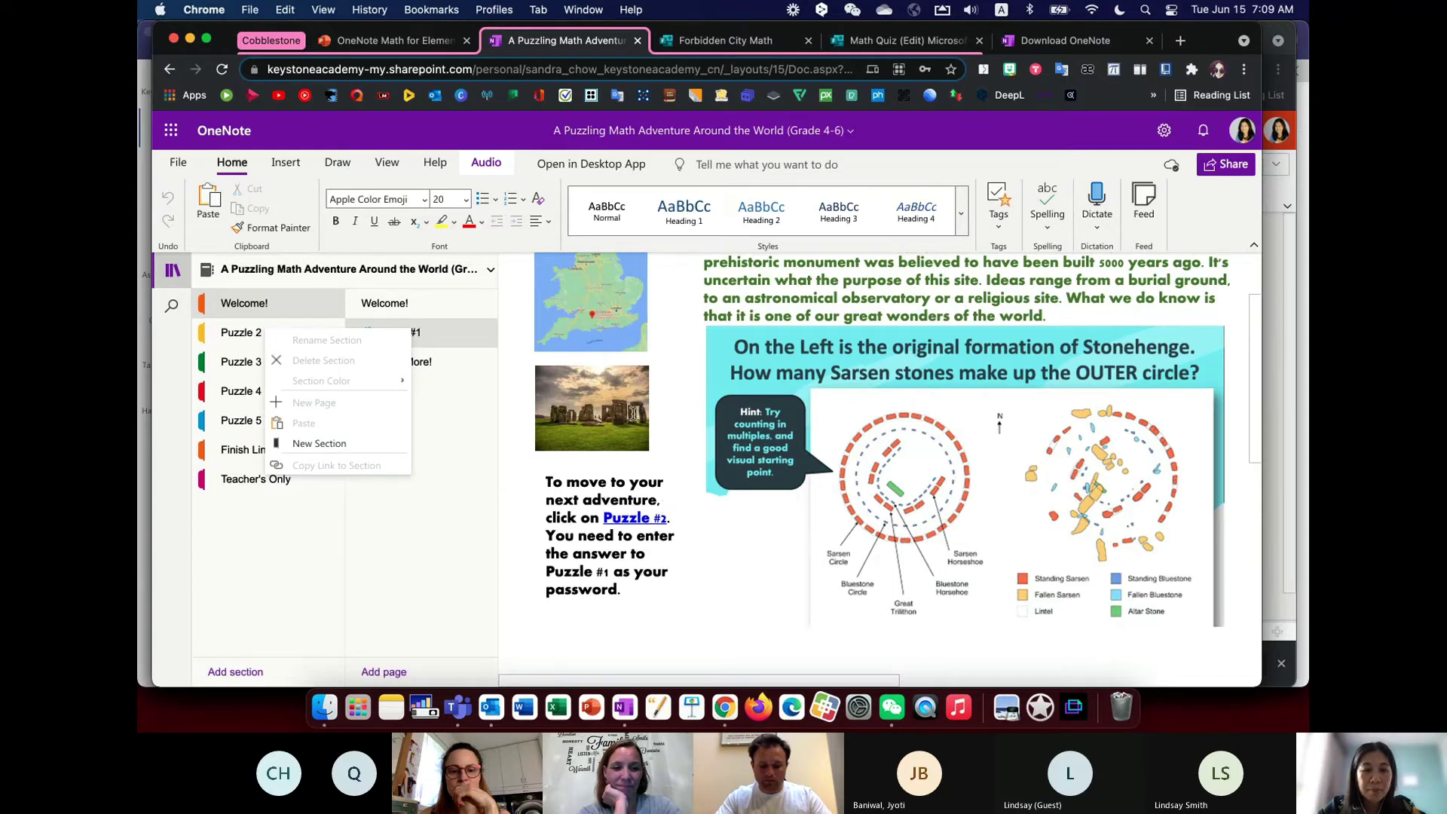
pyautogui.click(621, 488)
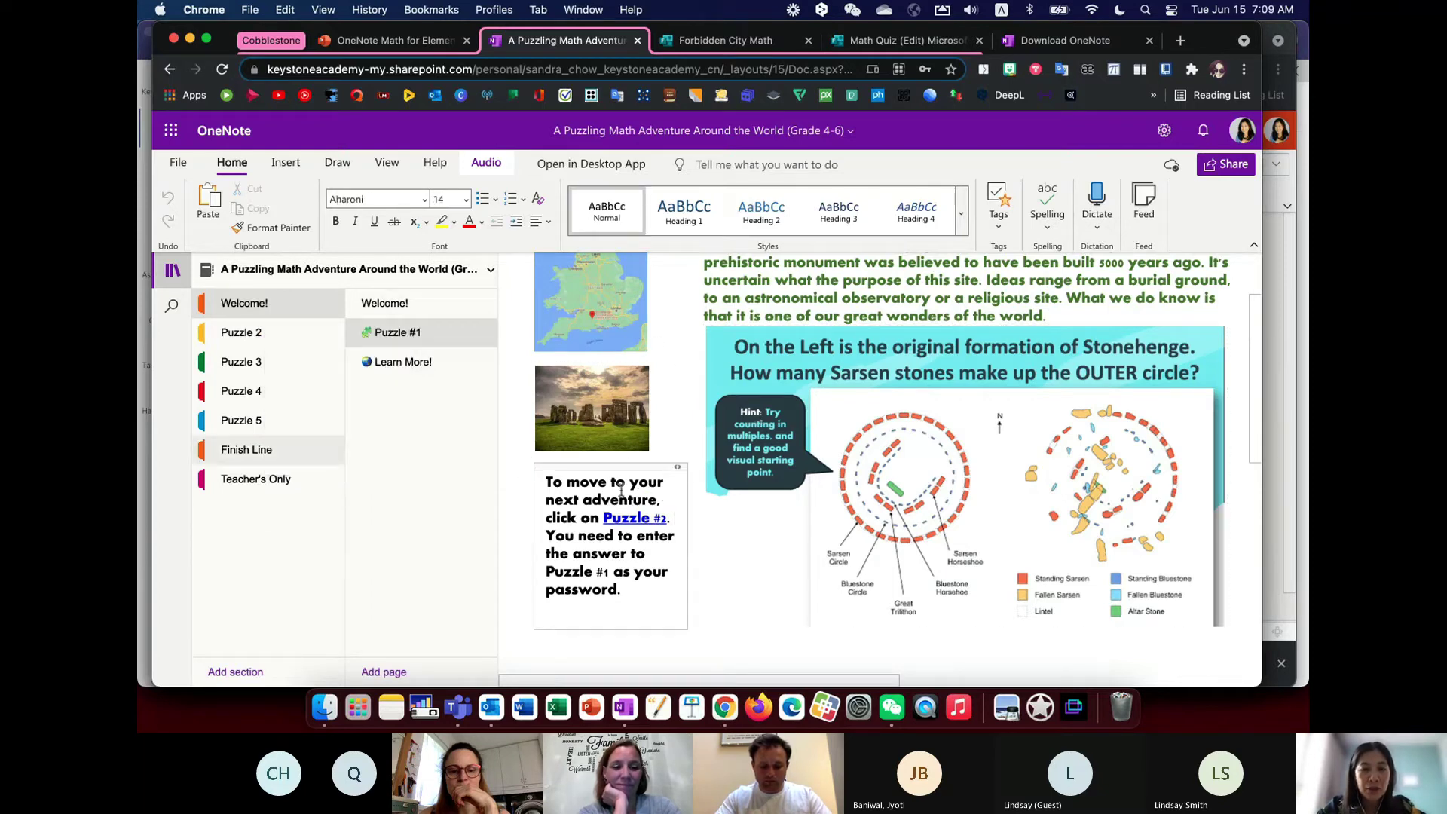
pyautogui.click(679, 409)
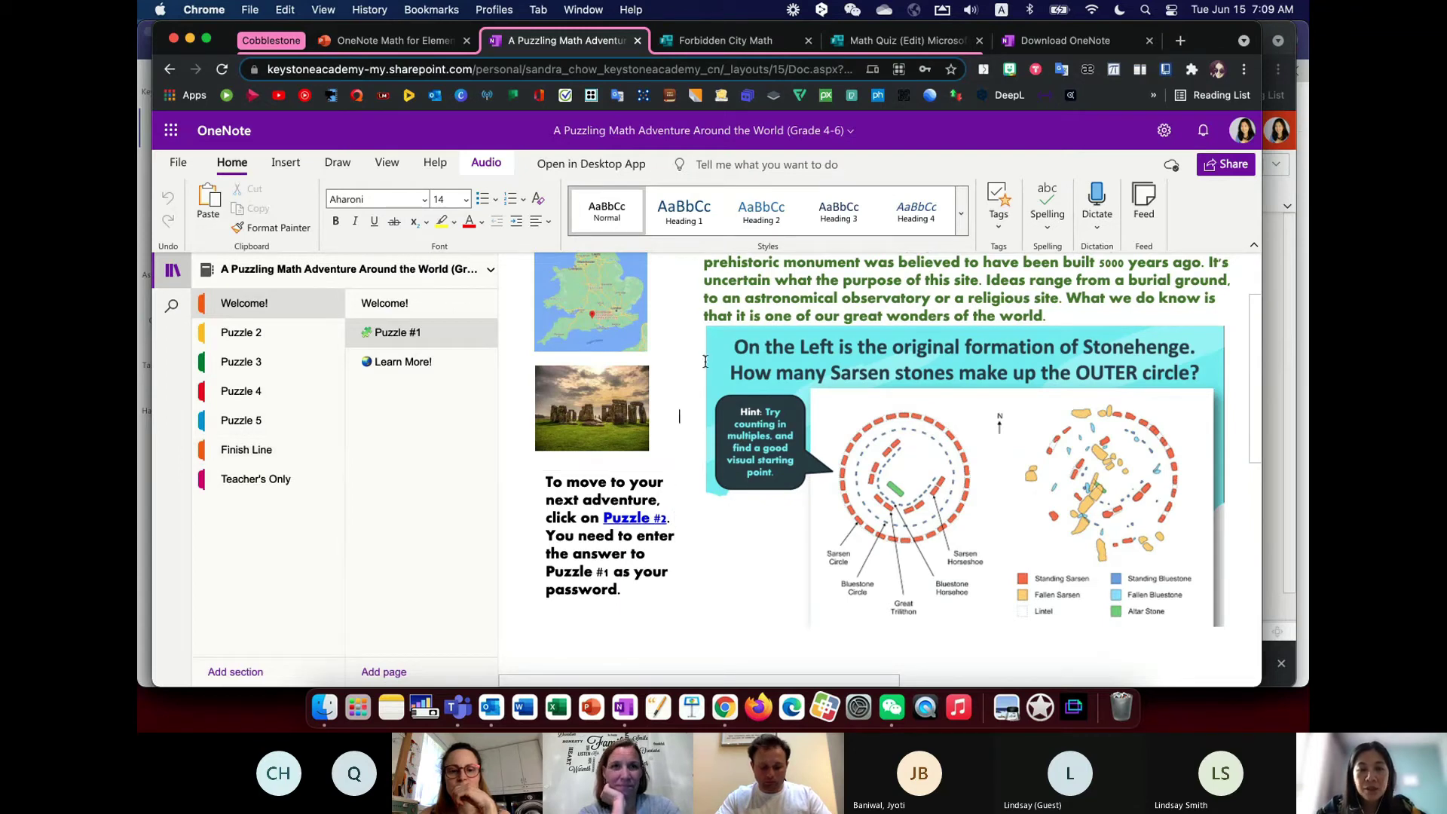
pyautogui.scroll(3, 706, 361)
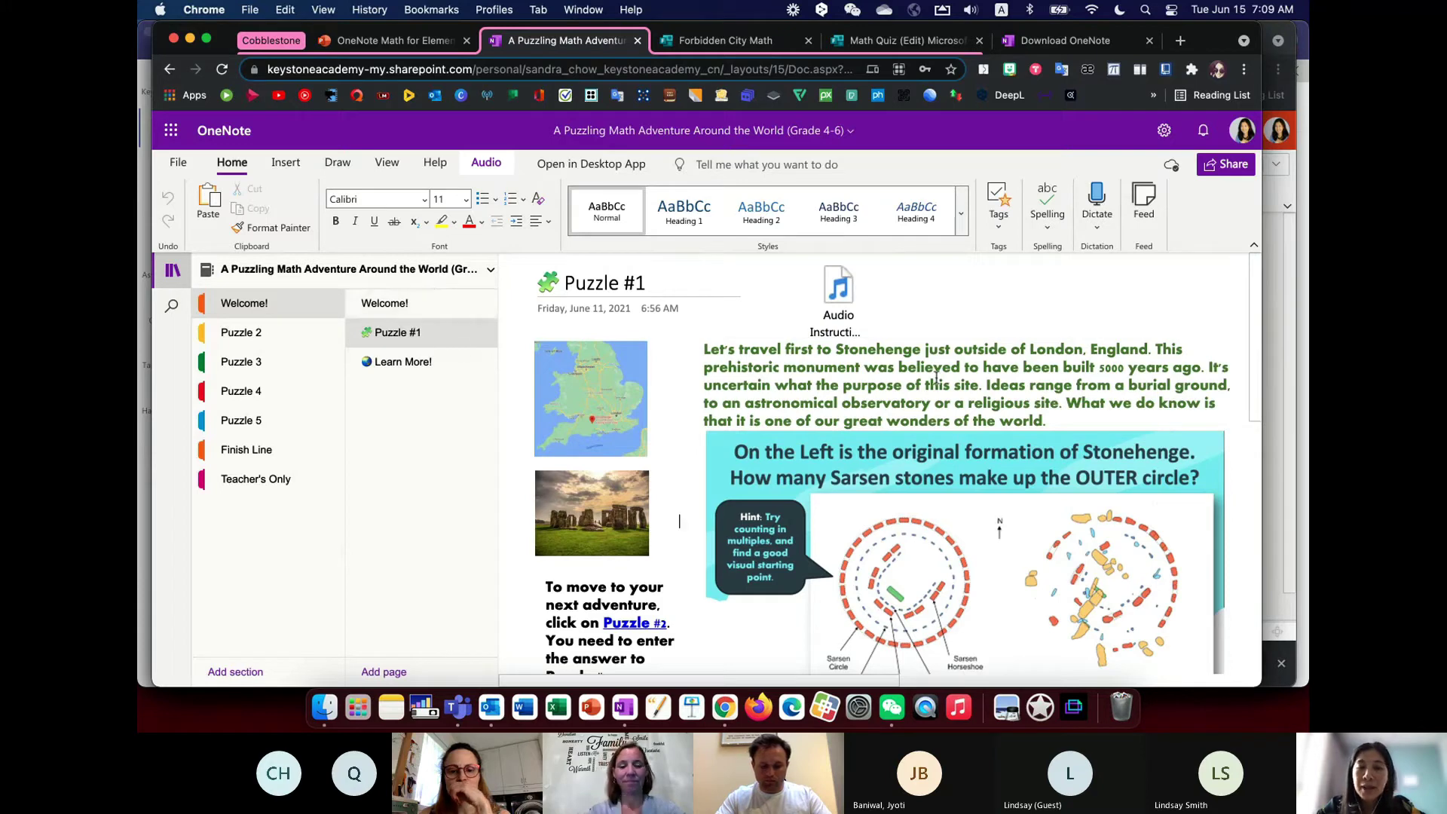
pyautogui.scroll(-2, 854, 513)
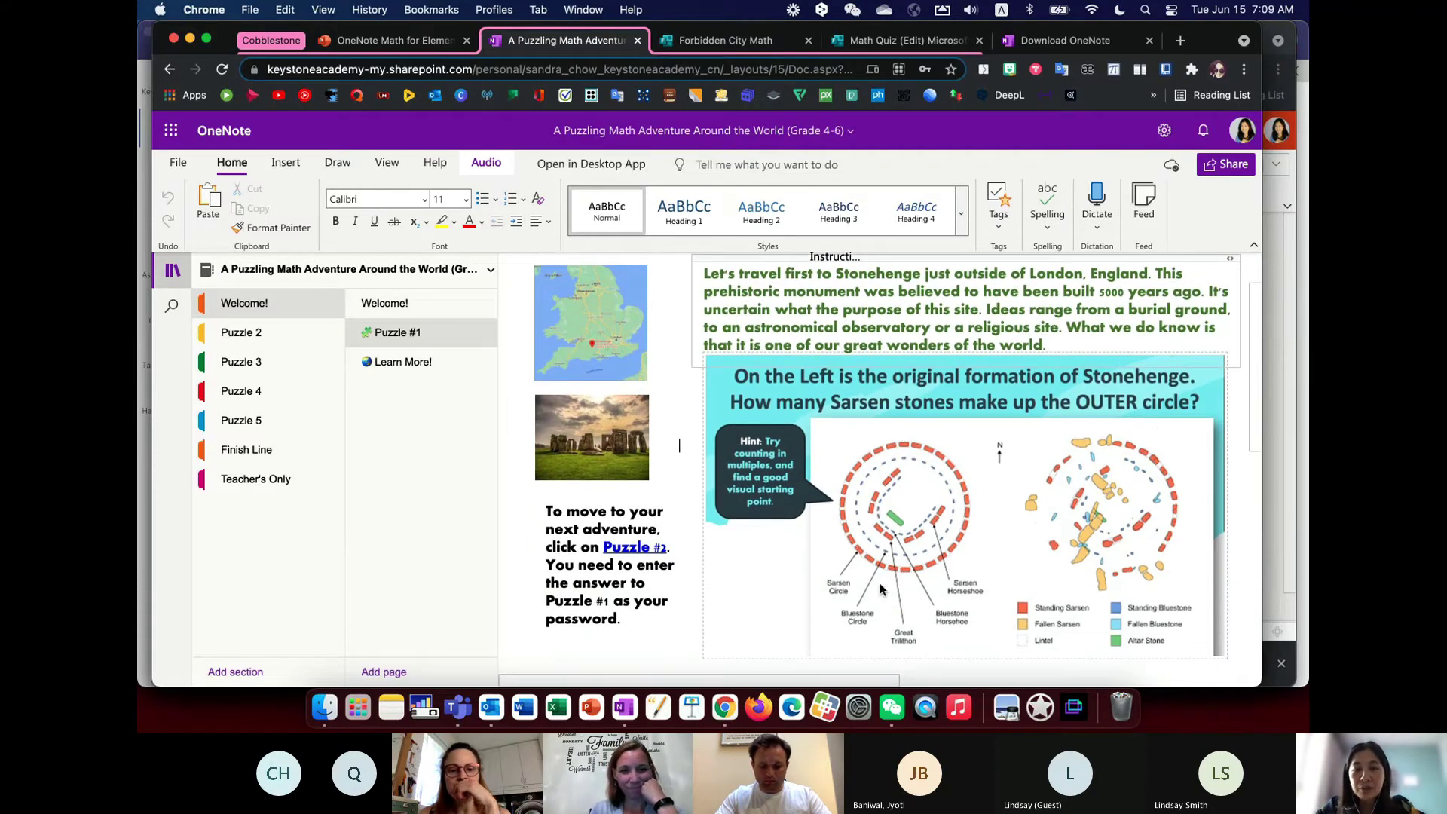
# - Open the protected Puzzle 2 section and unlock it by entering the section password
pyautogui.click(295, 337)
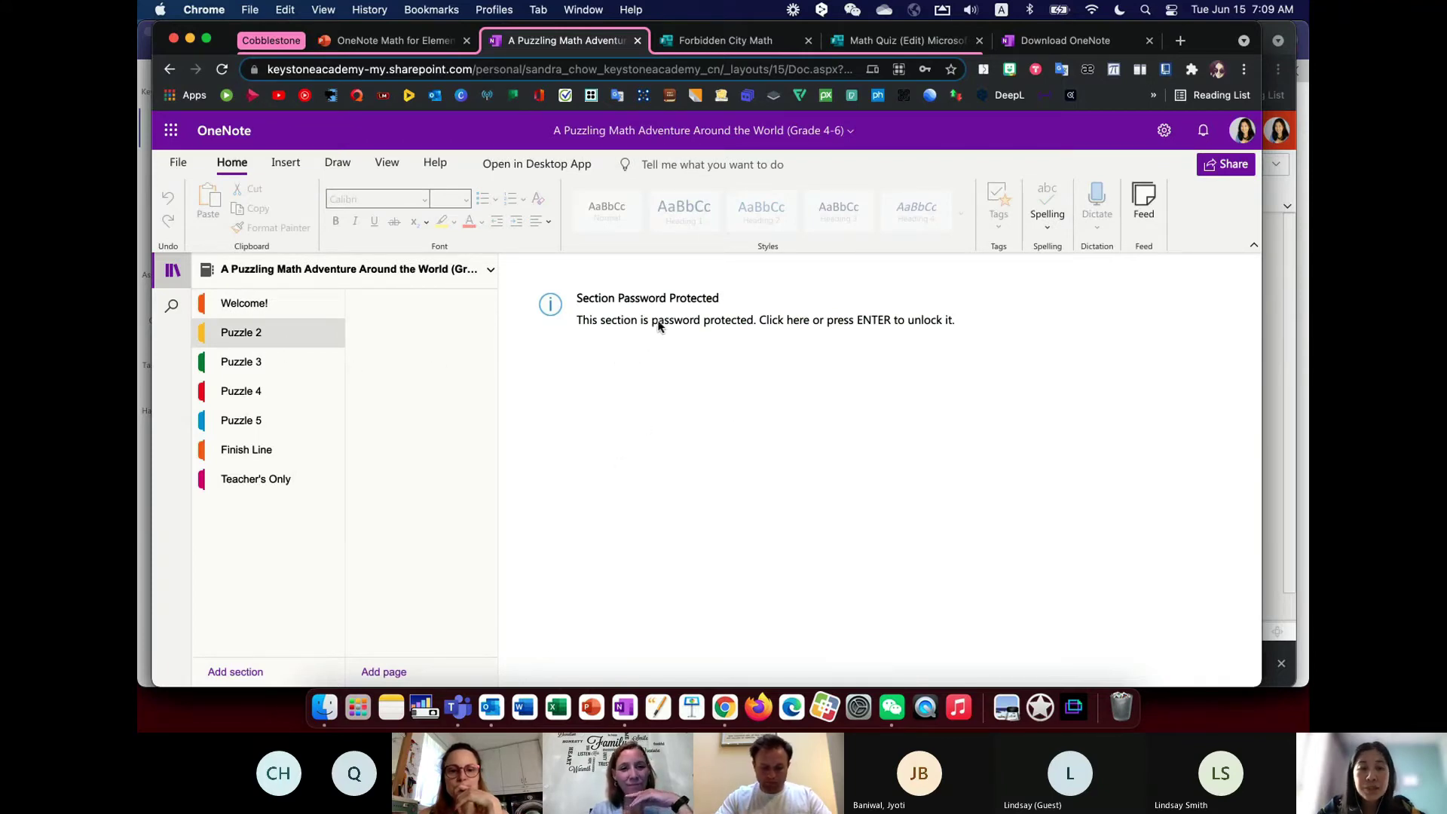
pyautogui.click(760, 328)
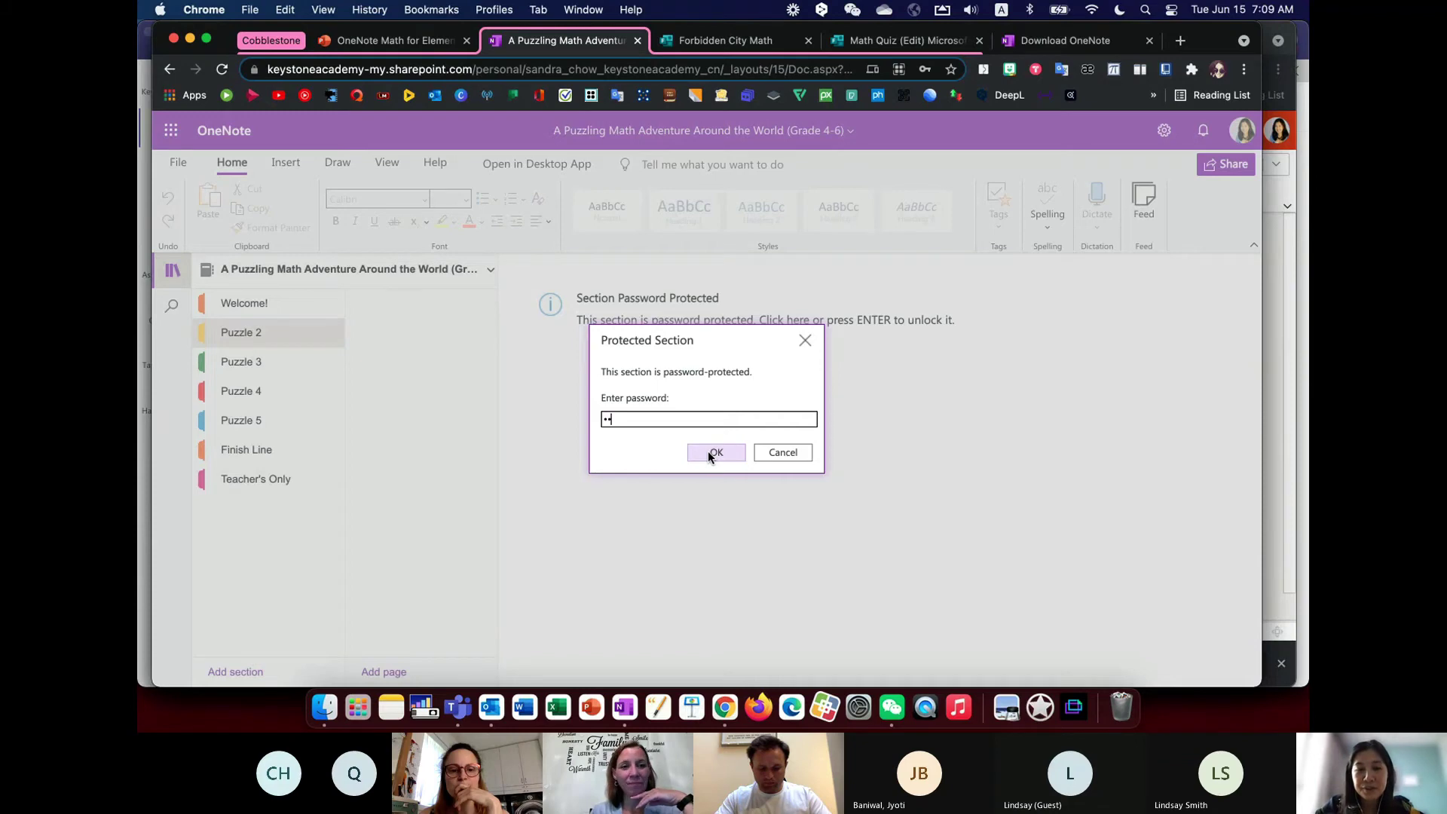
pyautogui.click(708, 452)
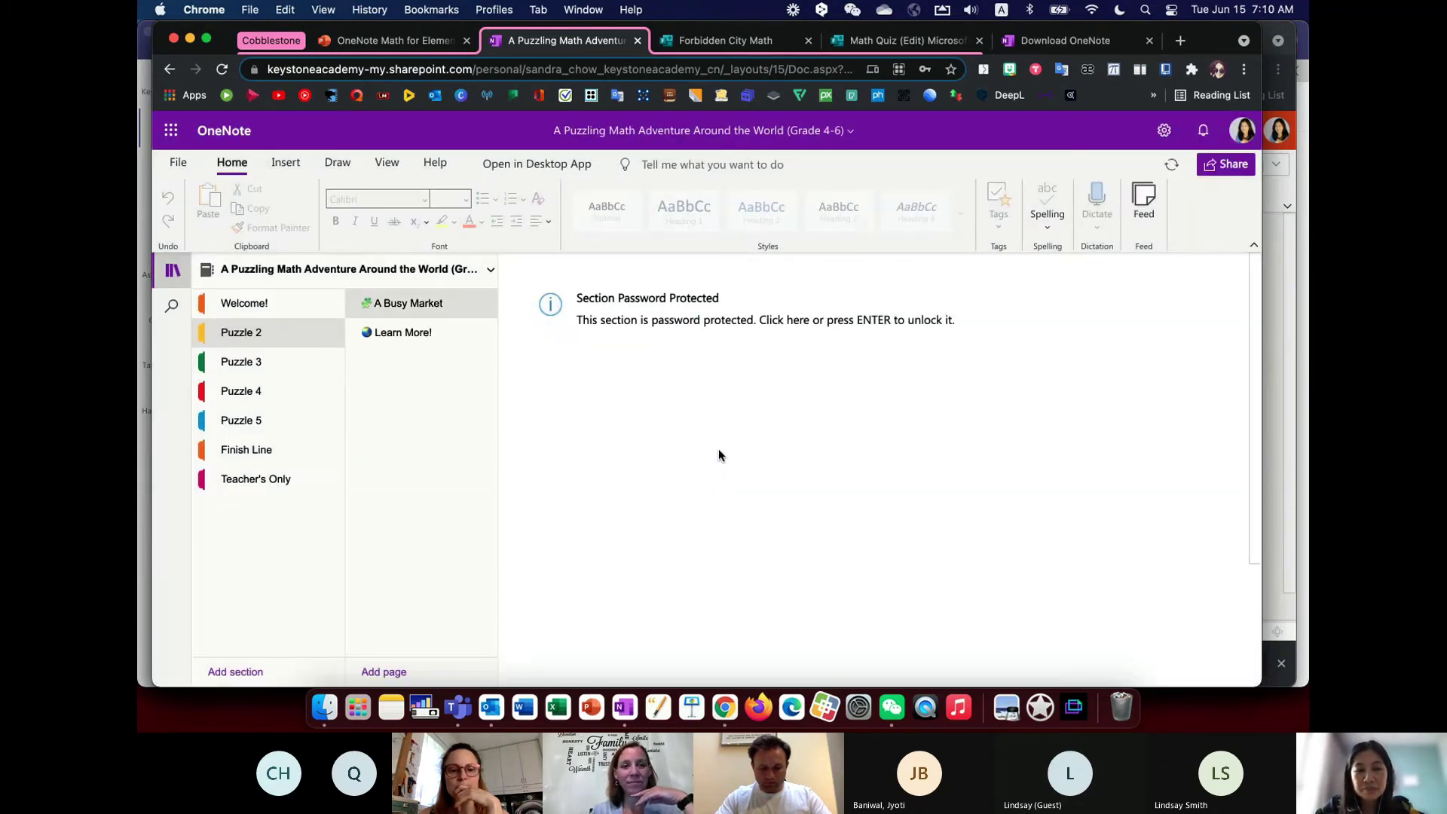
# - On the A Busy Market page, shift the Tsukiji Fish Market text box slightly to the right and view the tuna estimation puzzle
pyautogui.click(456, 324)
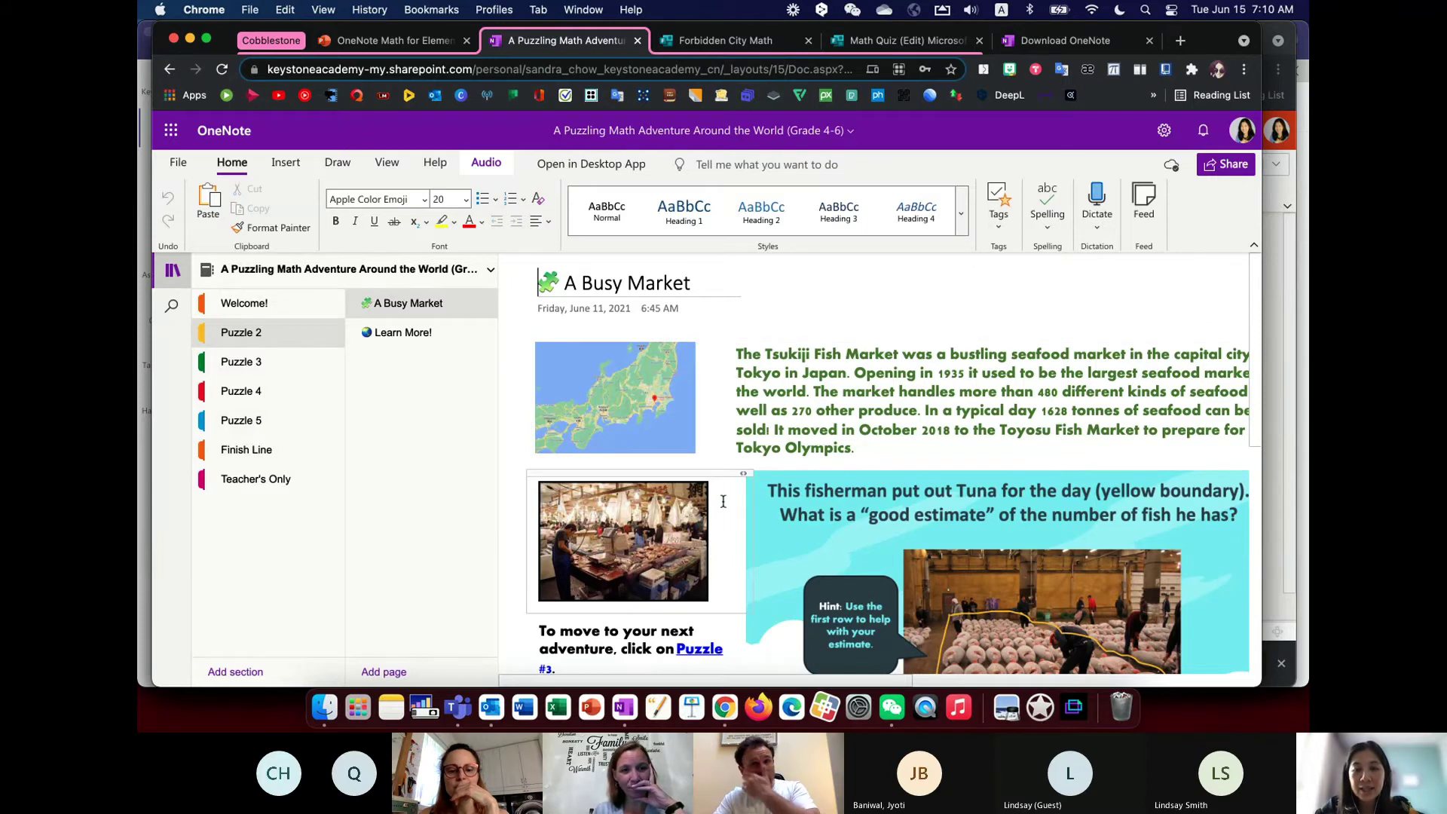
pyautogui.scroll(-2, 834, 487)
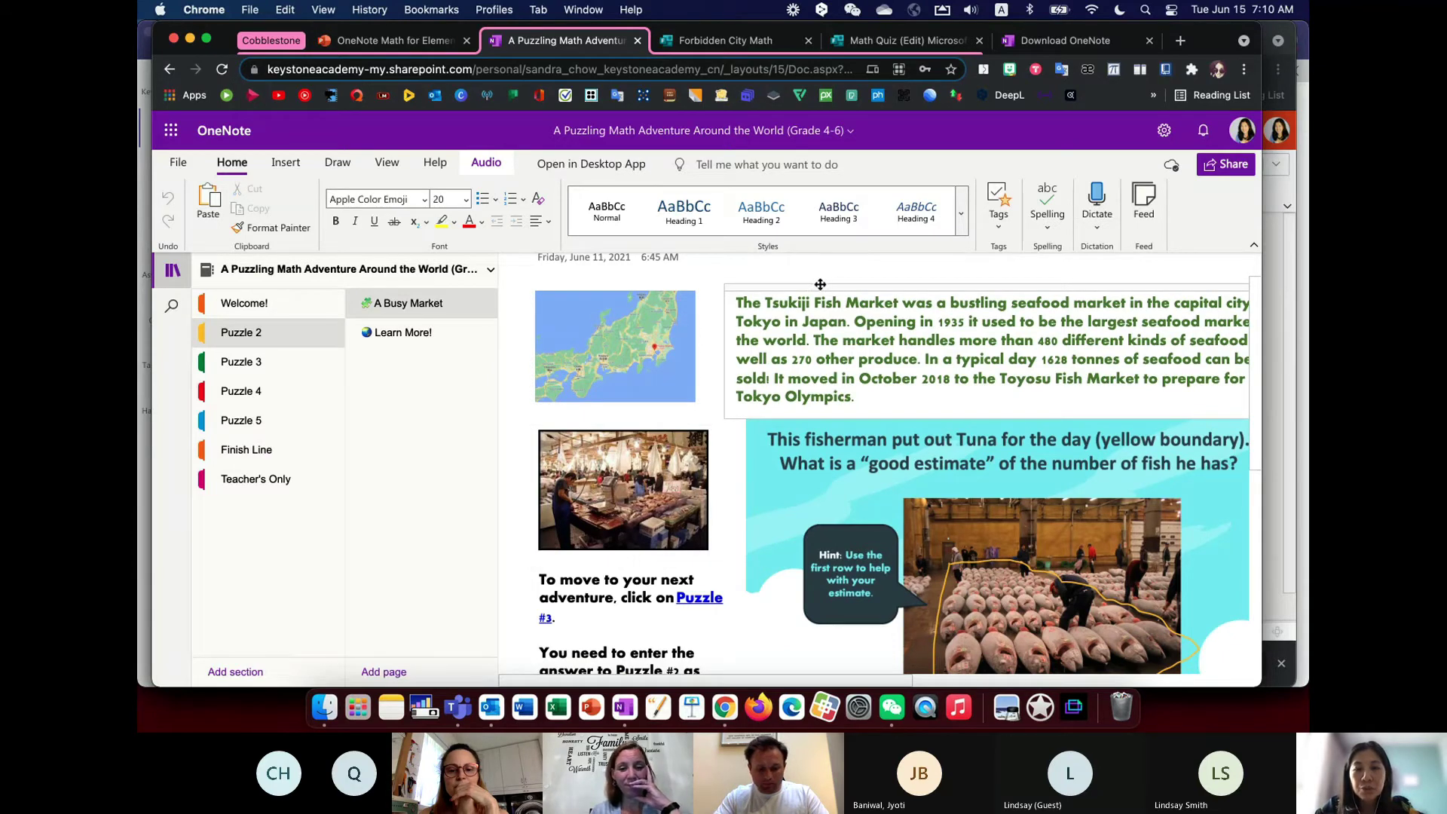
pyautogui.click(809, 263)
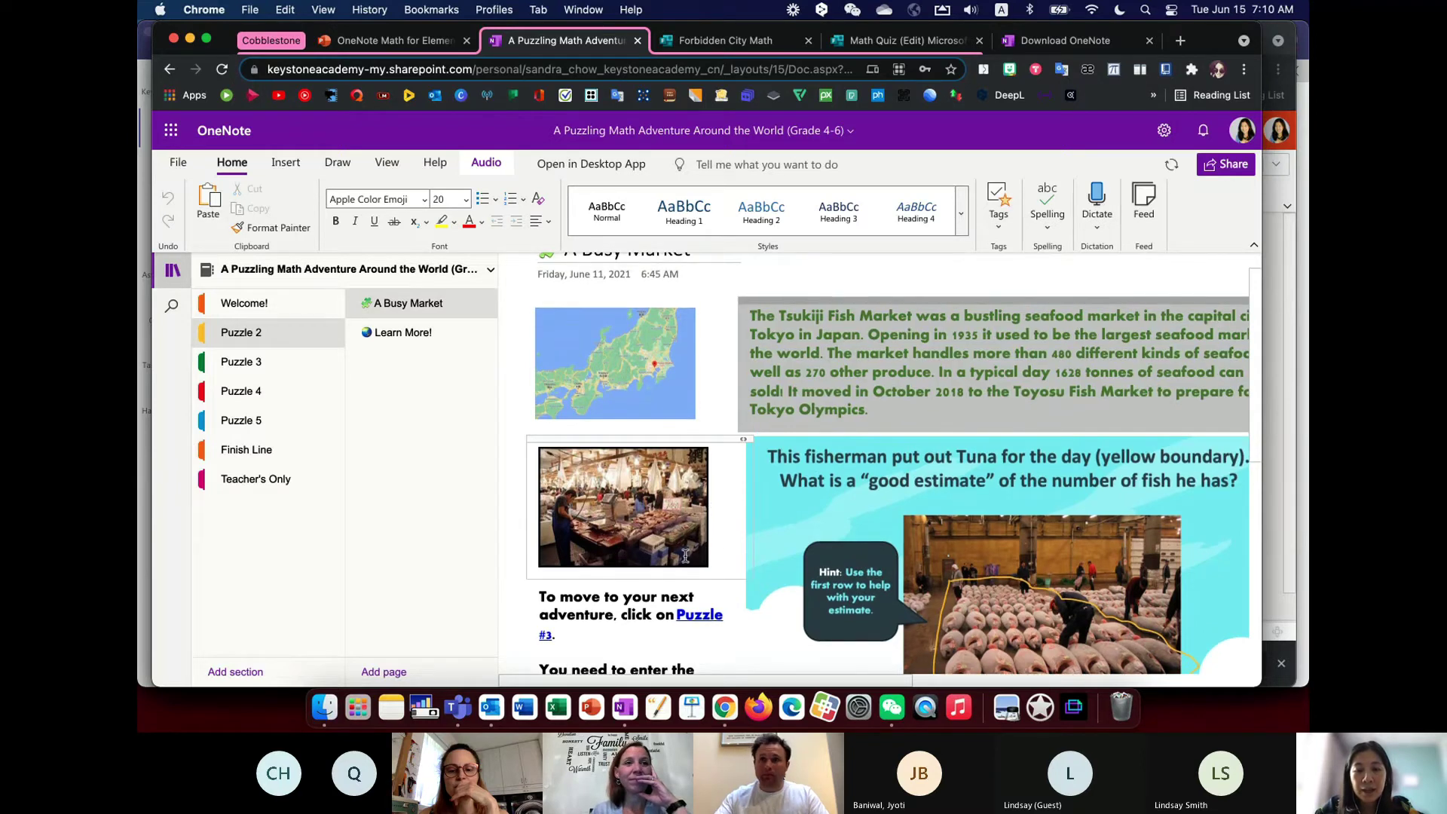
pyautogui.scroll(-3, 779, 627)
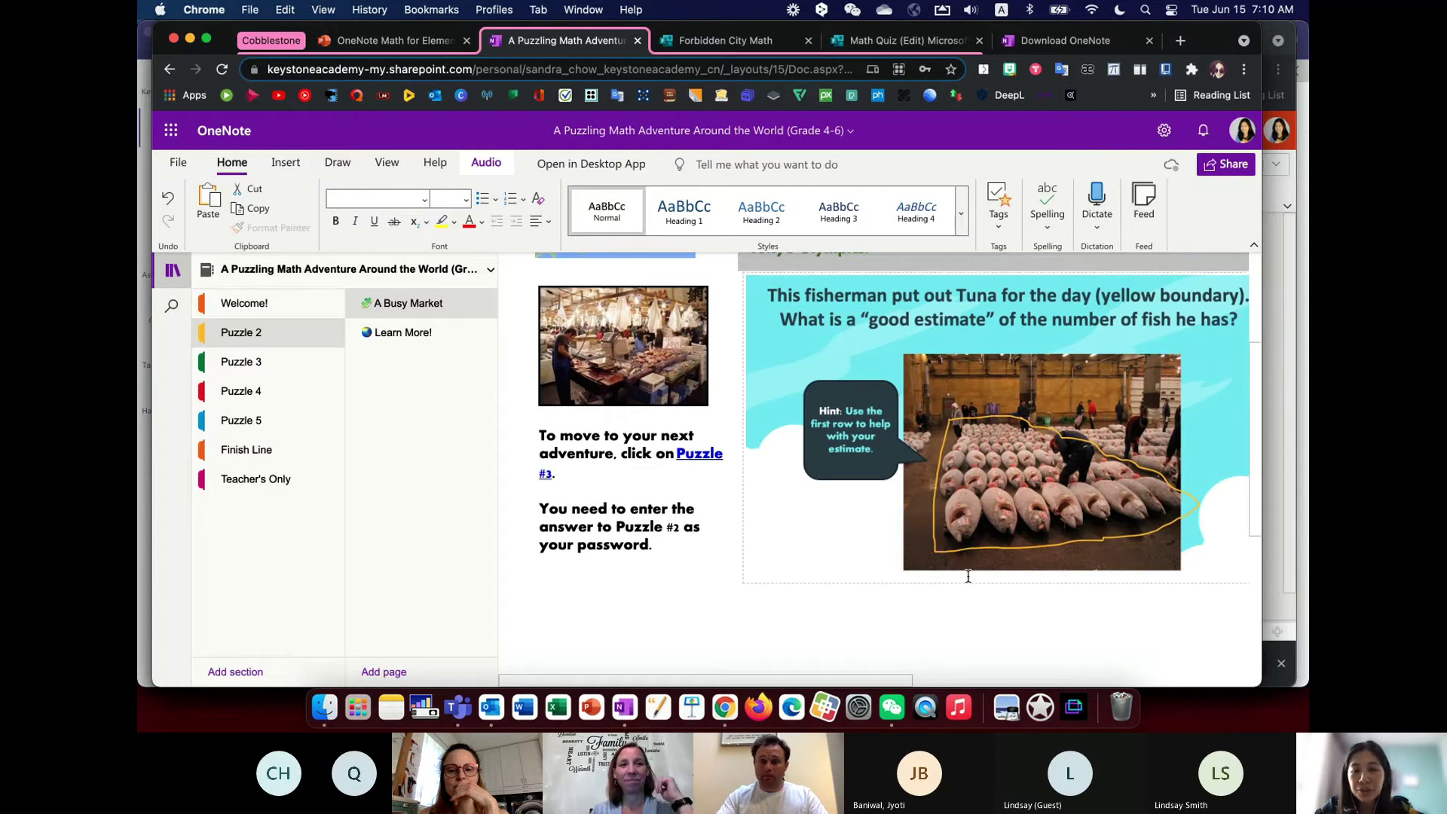
# - Open the protected Teacher's Only section and unlock it by entering the section password
pyautogui.click(272, 486)
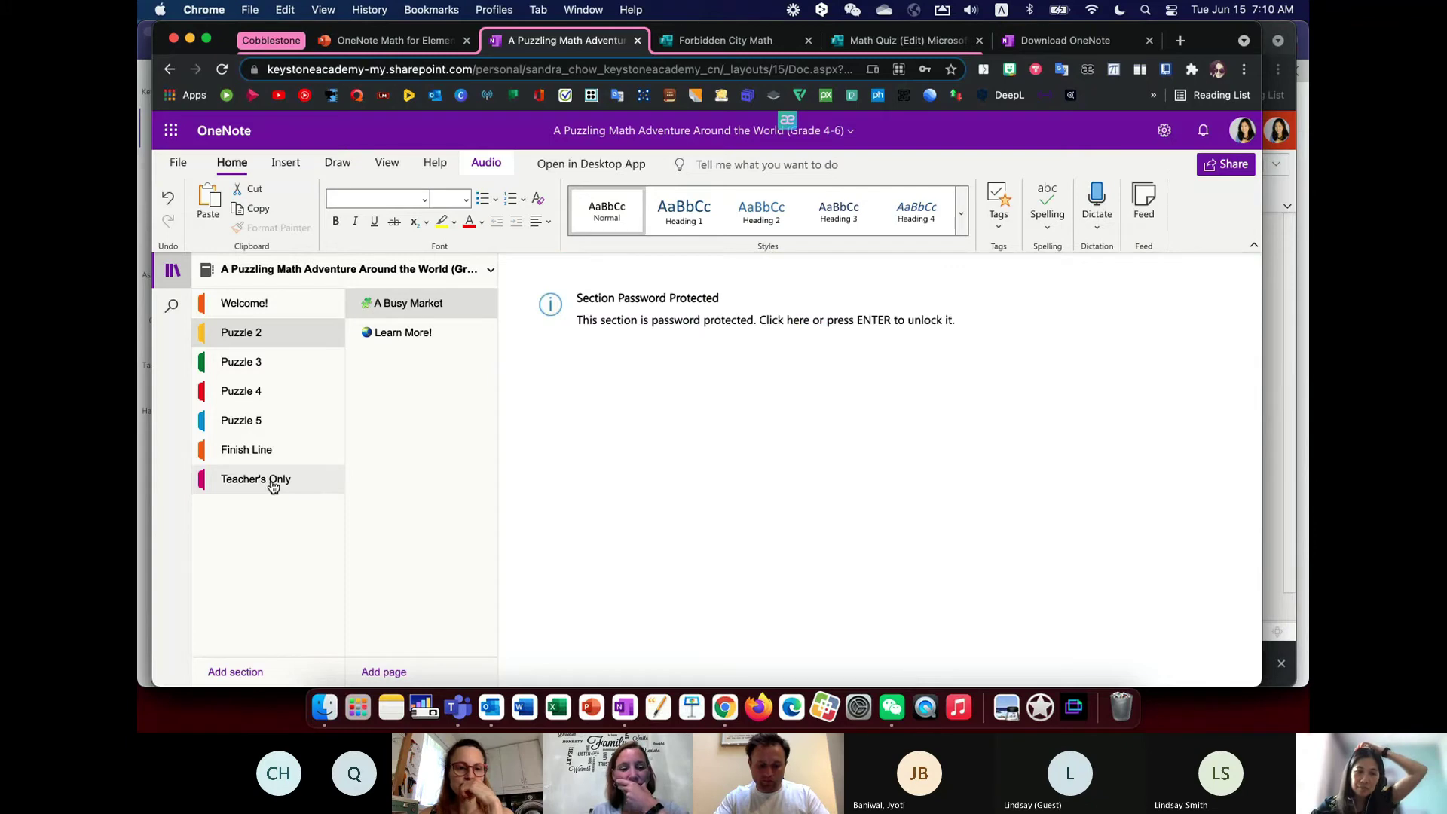
pyautogui.click(676, 318)
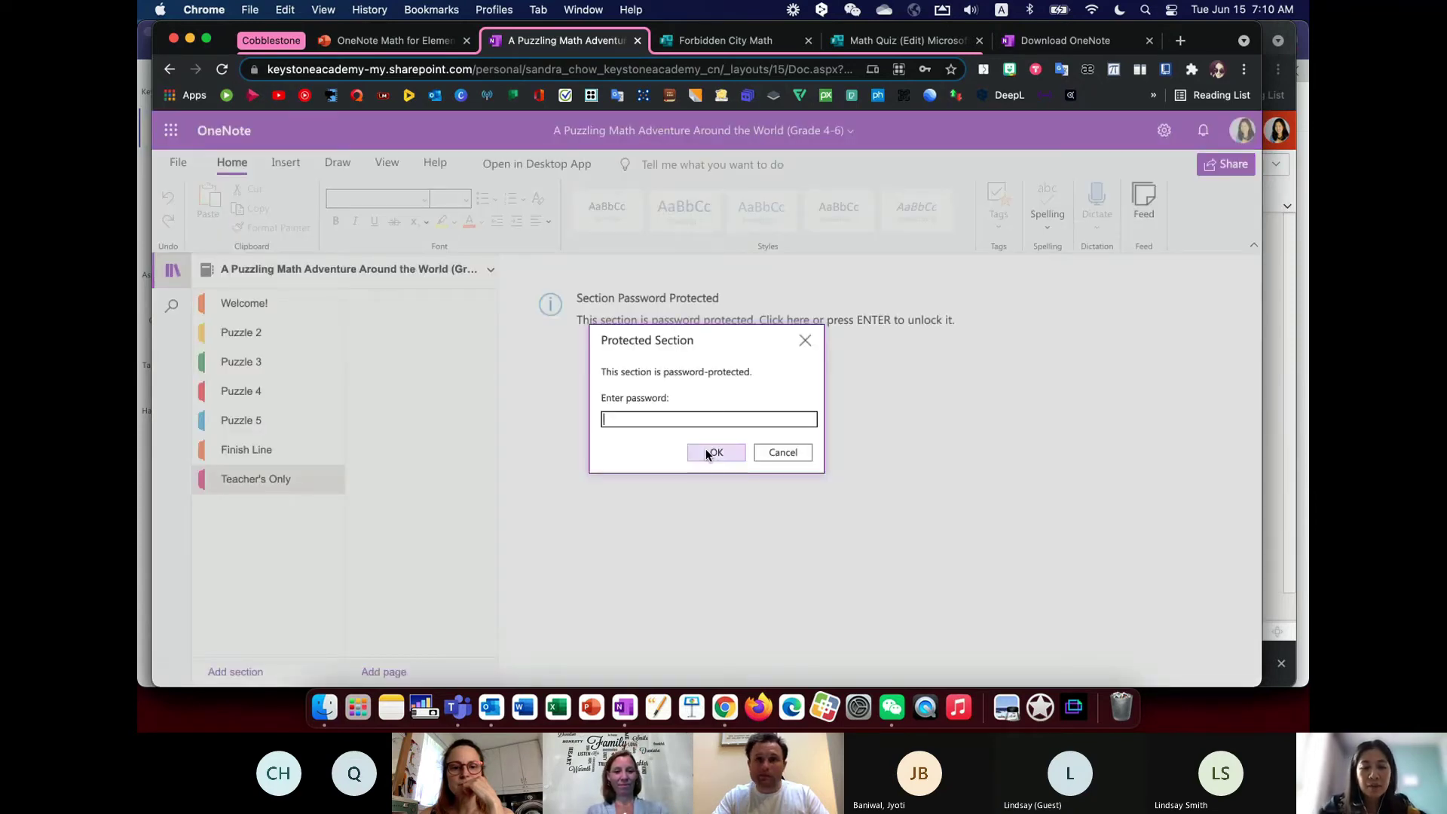
pyautogui.write('****')
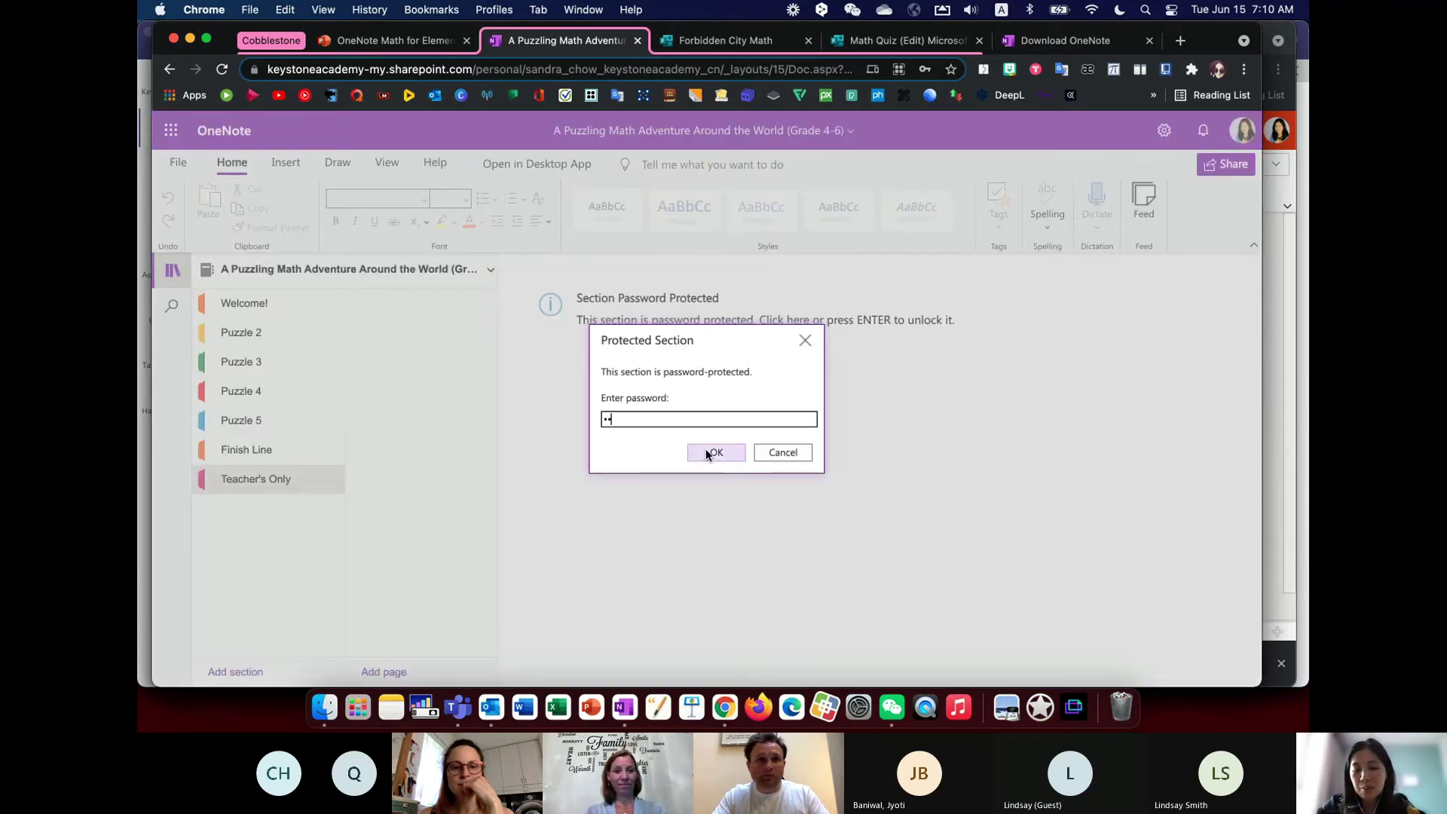
pyautogui.write('*******')
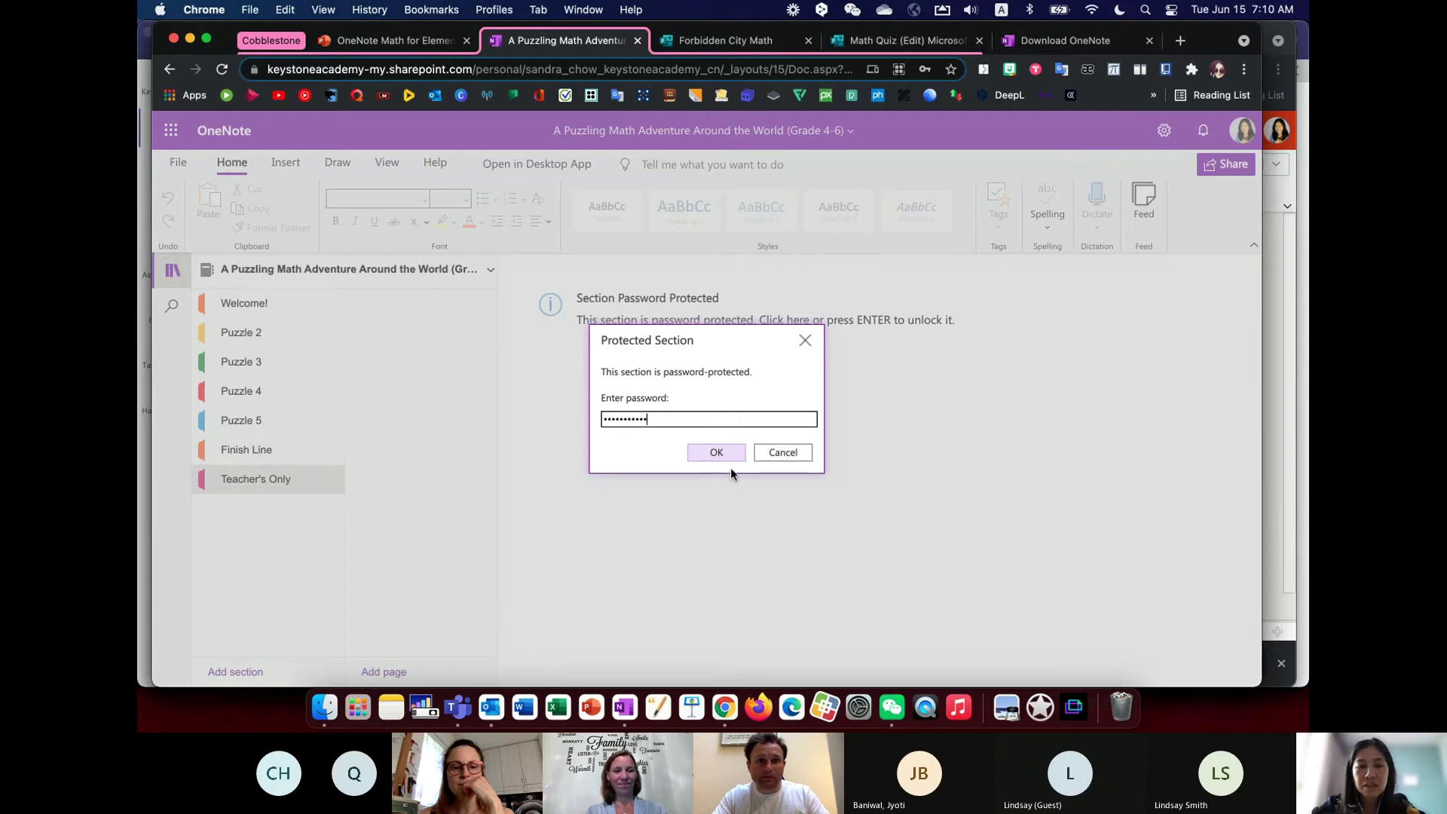
pyautogui.click(722, 452)
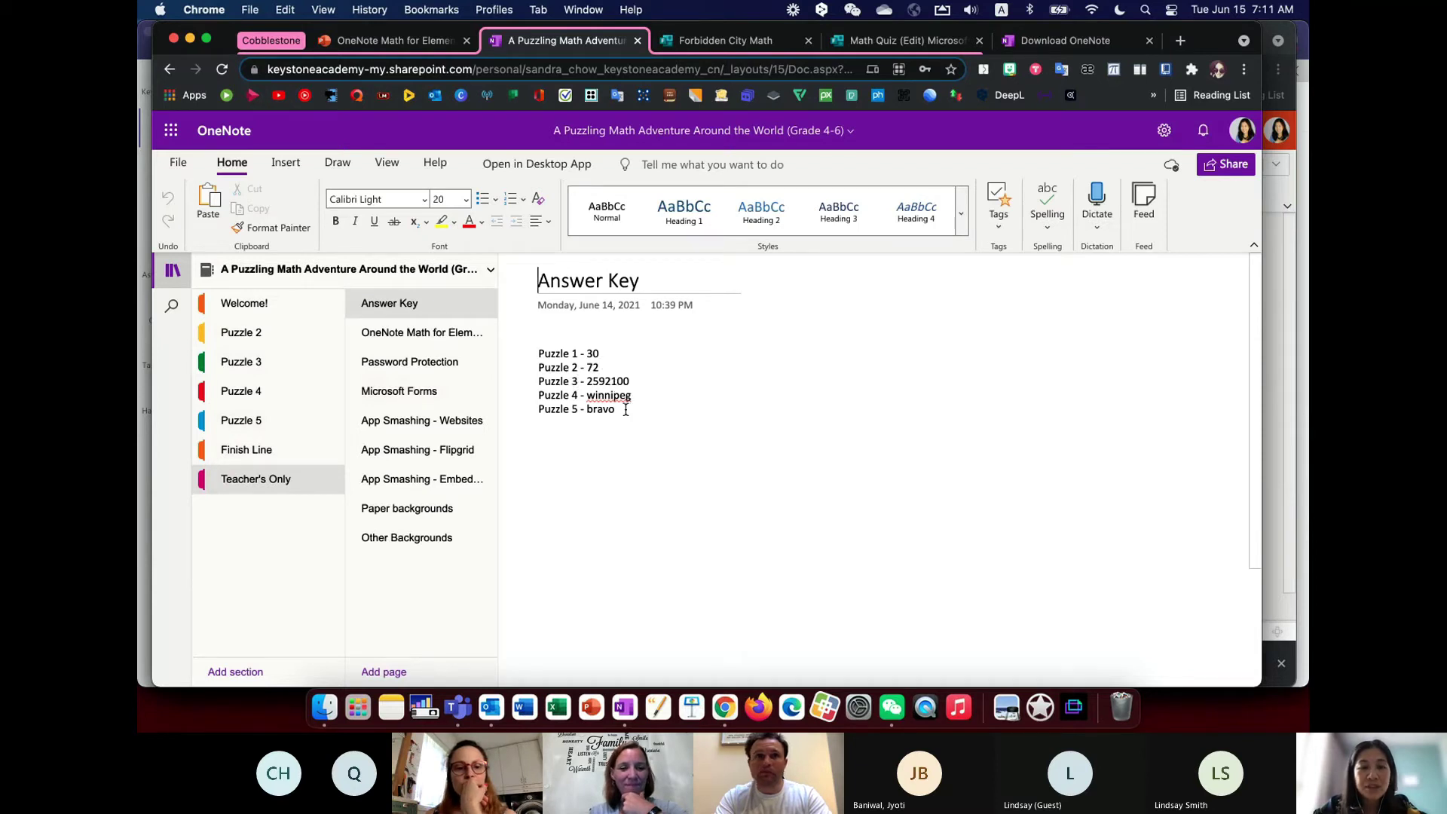
# - View the OneNote Math for Elementary page and read through the Password Protection page with its screenshots
pyautogui.click(451, 340)
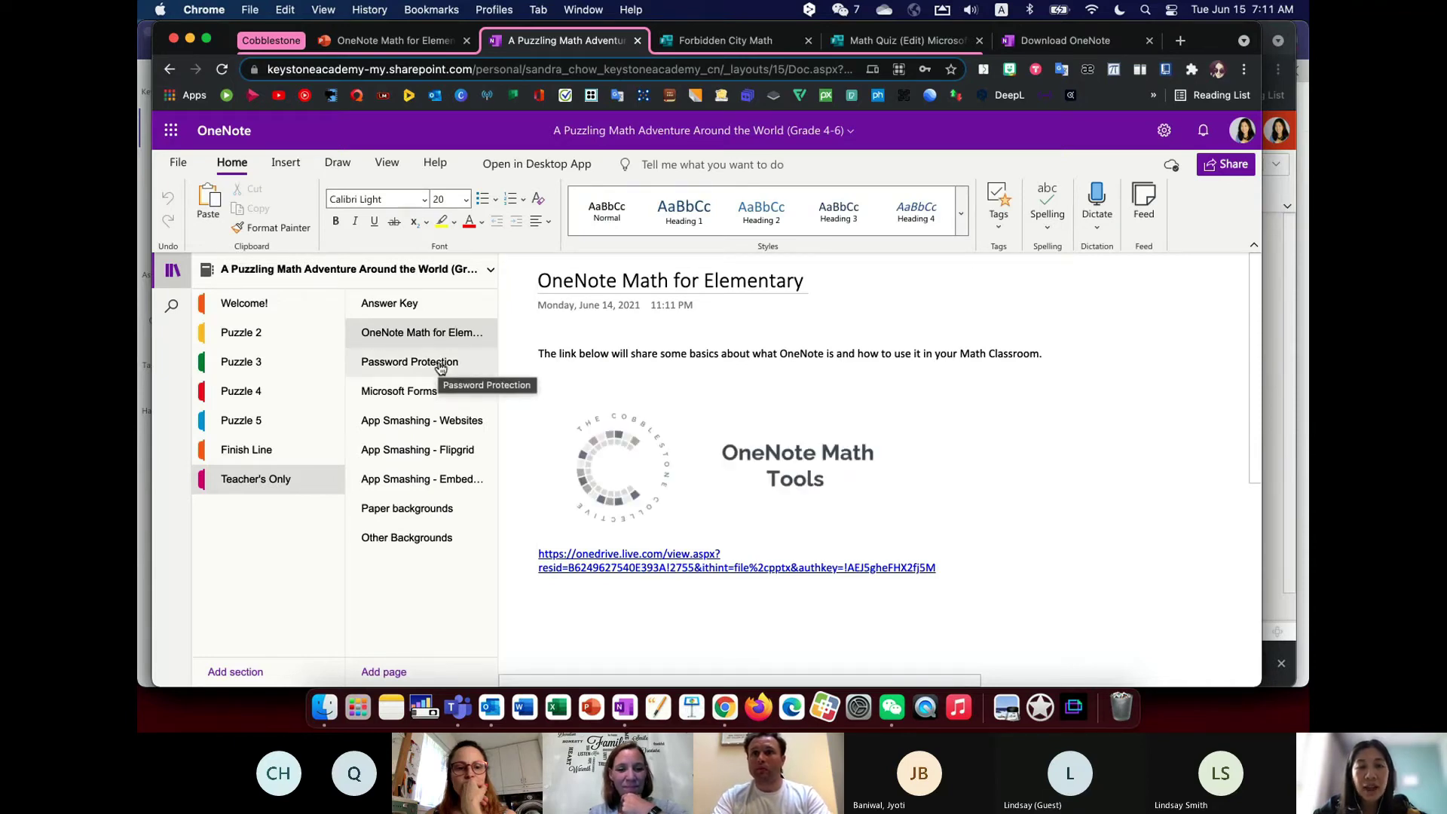
pyautogui.click(441, 364)
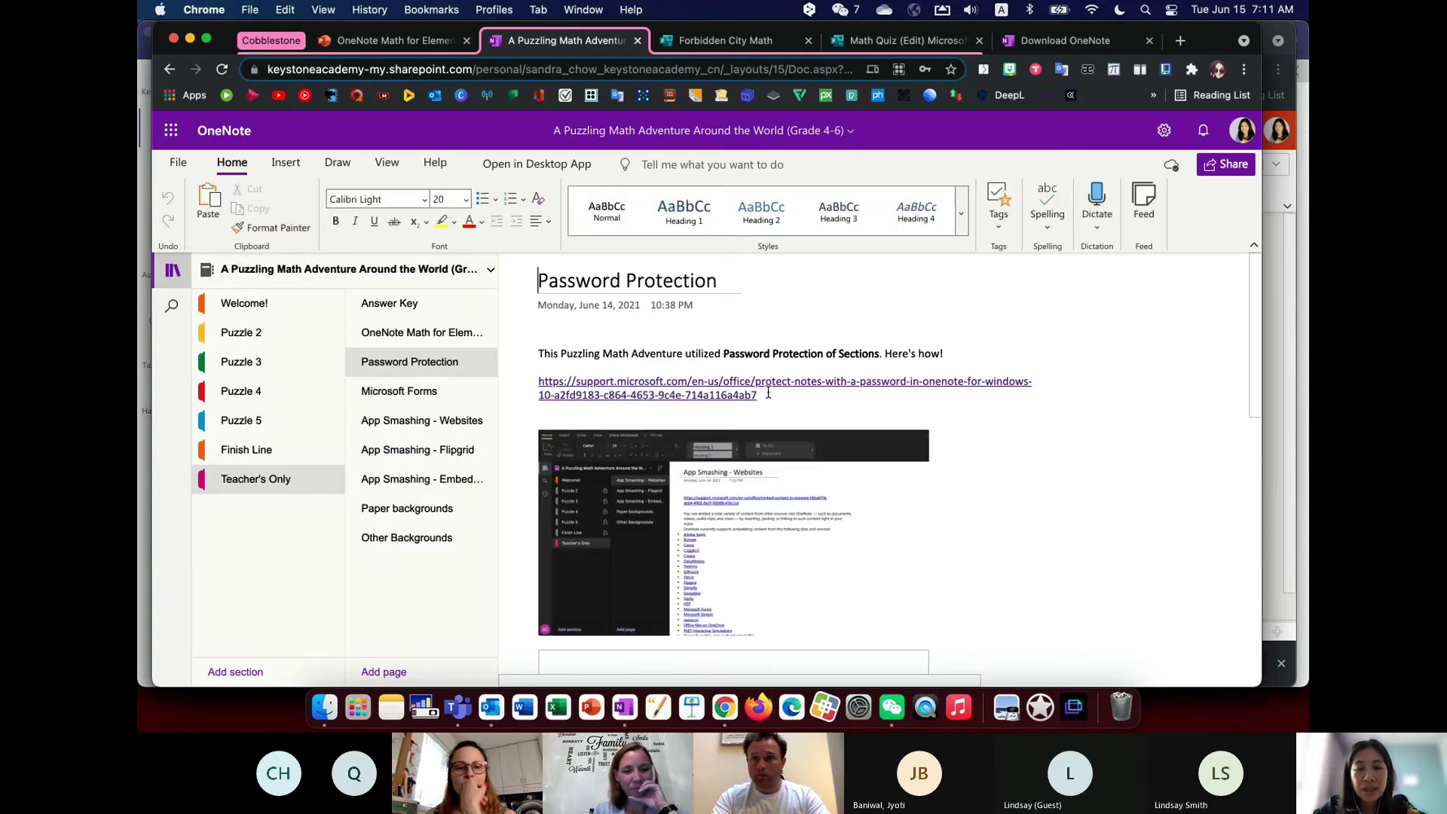
pyautogui.scroll(-4, 804, 530)
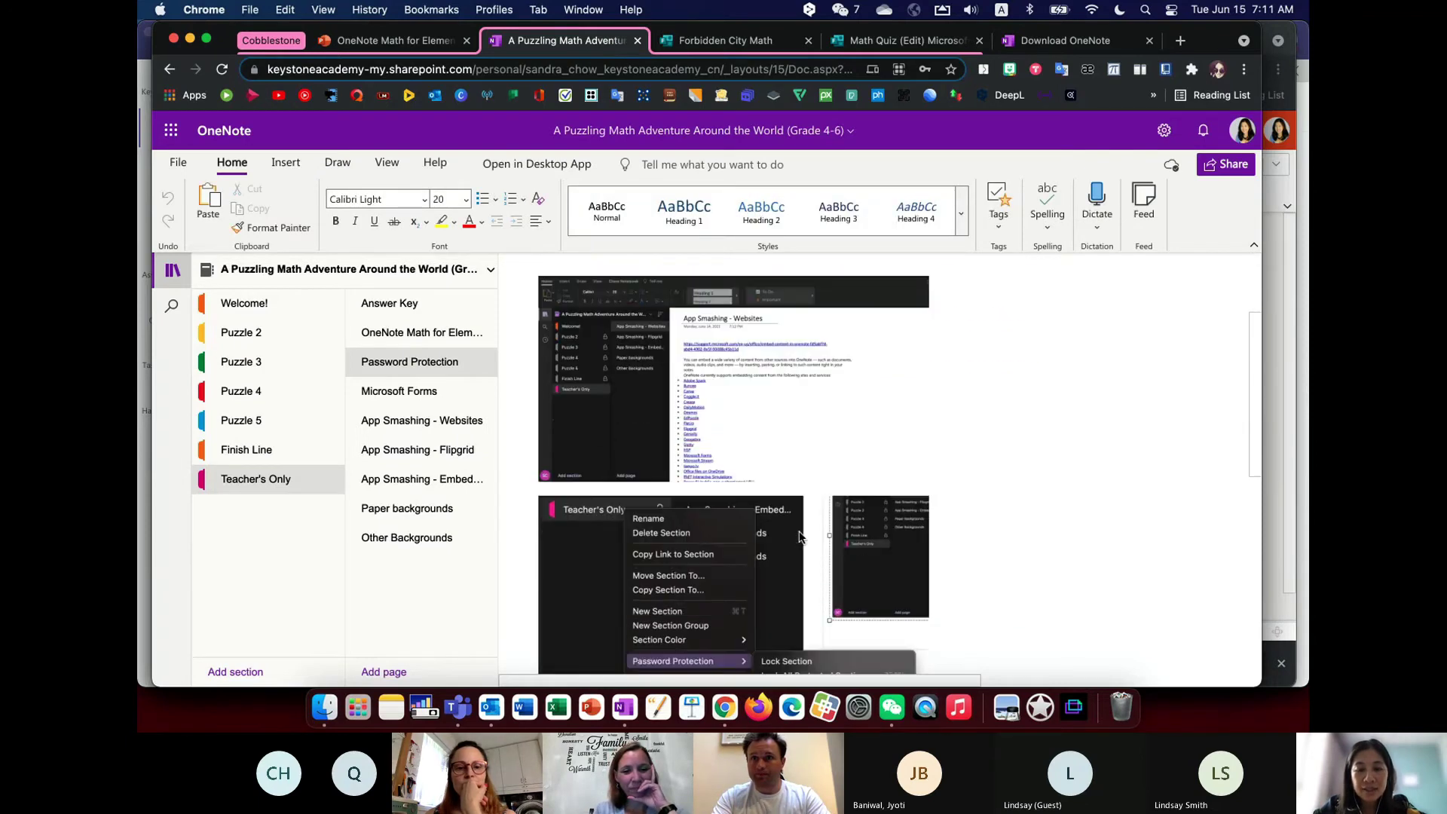
pyautogui.scroll(-3, 801, 536)
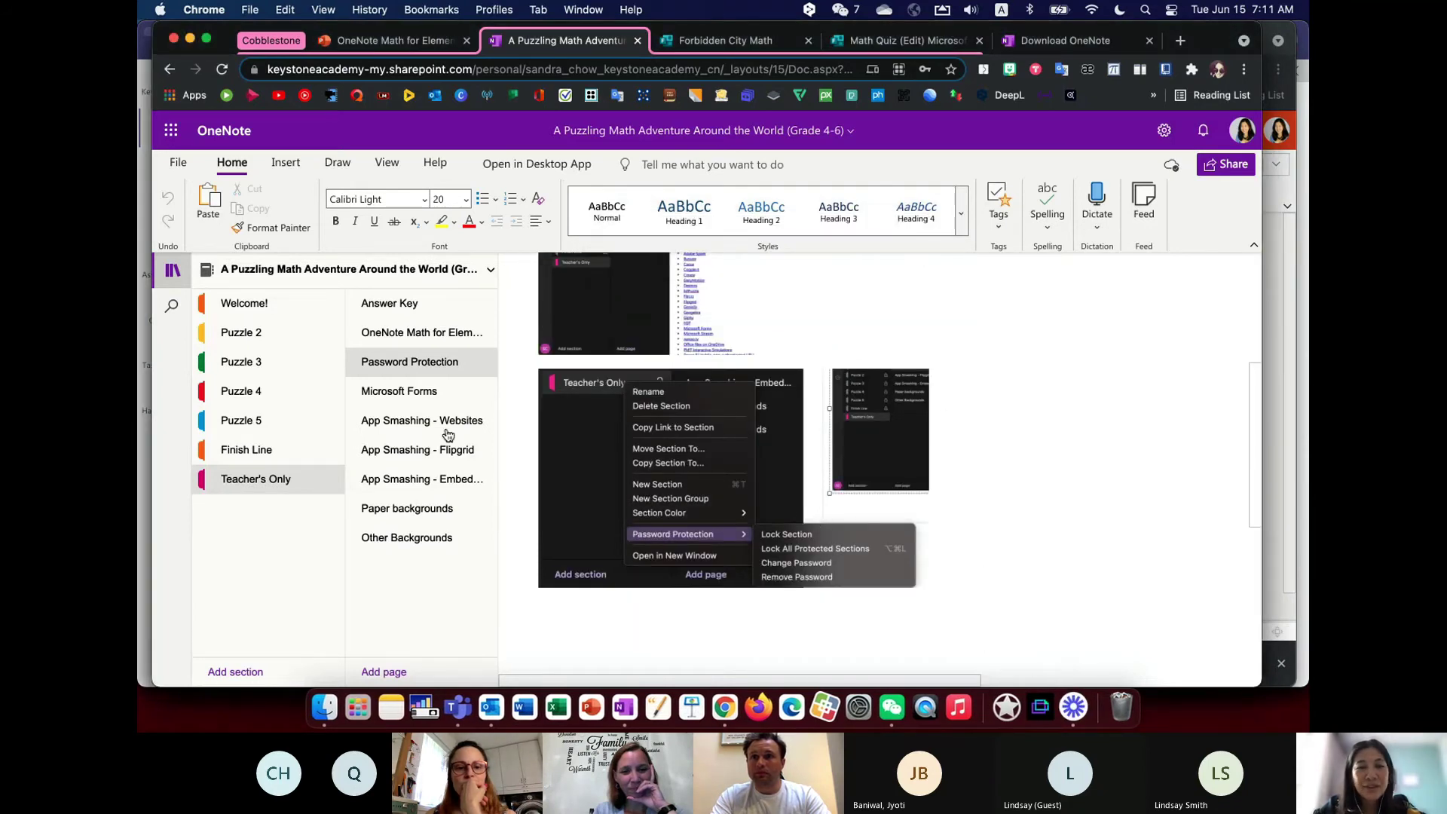
pyautogui.scroll(7, 678, 367)
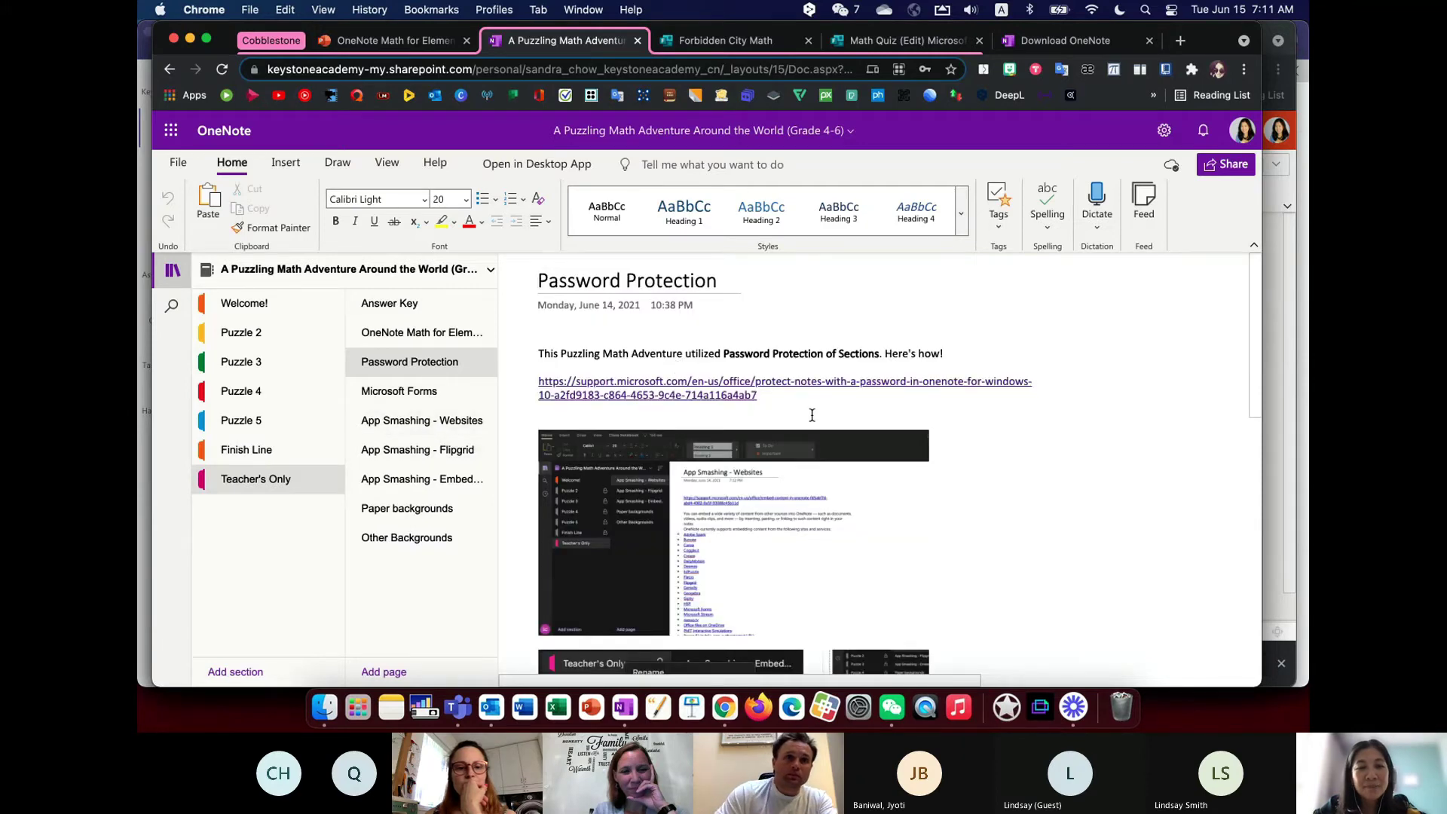
# - Check the section options for Puzzle 2, dismiss them, and show the Download OneNote web page
pyautogui.rightClick(282, 340)
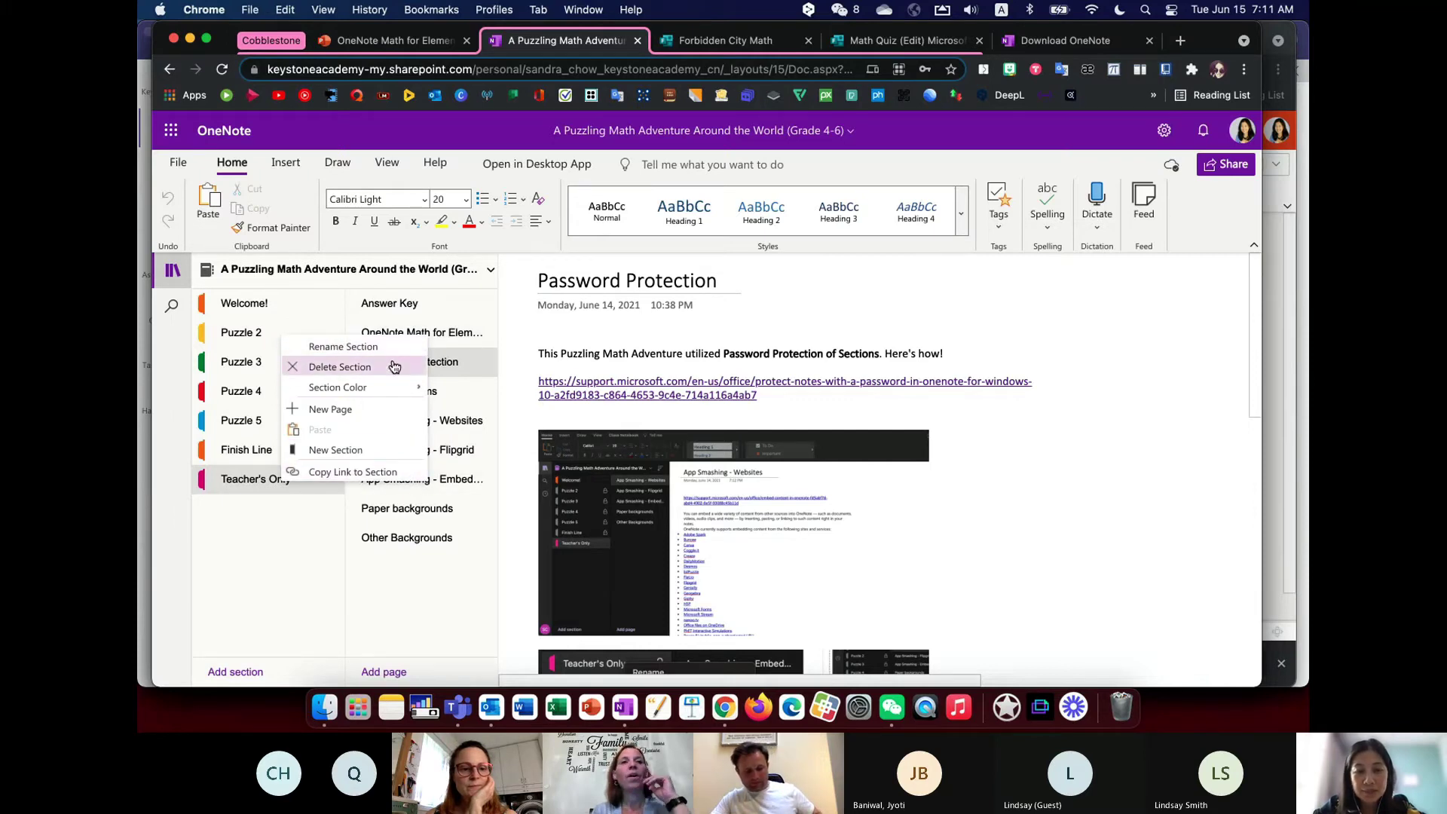
pyautogui.click(561, 332)
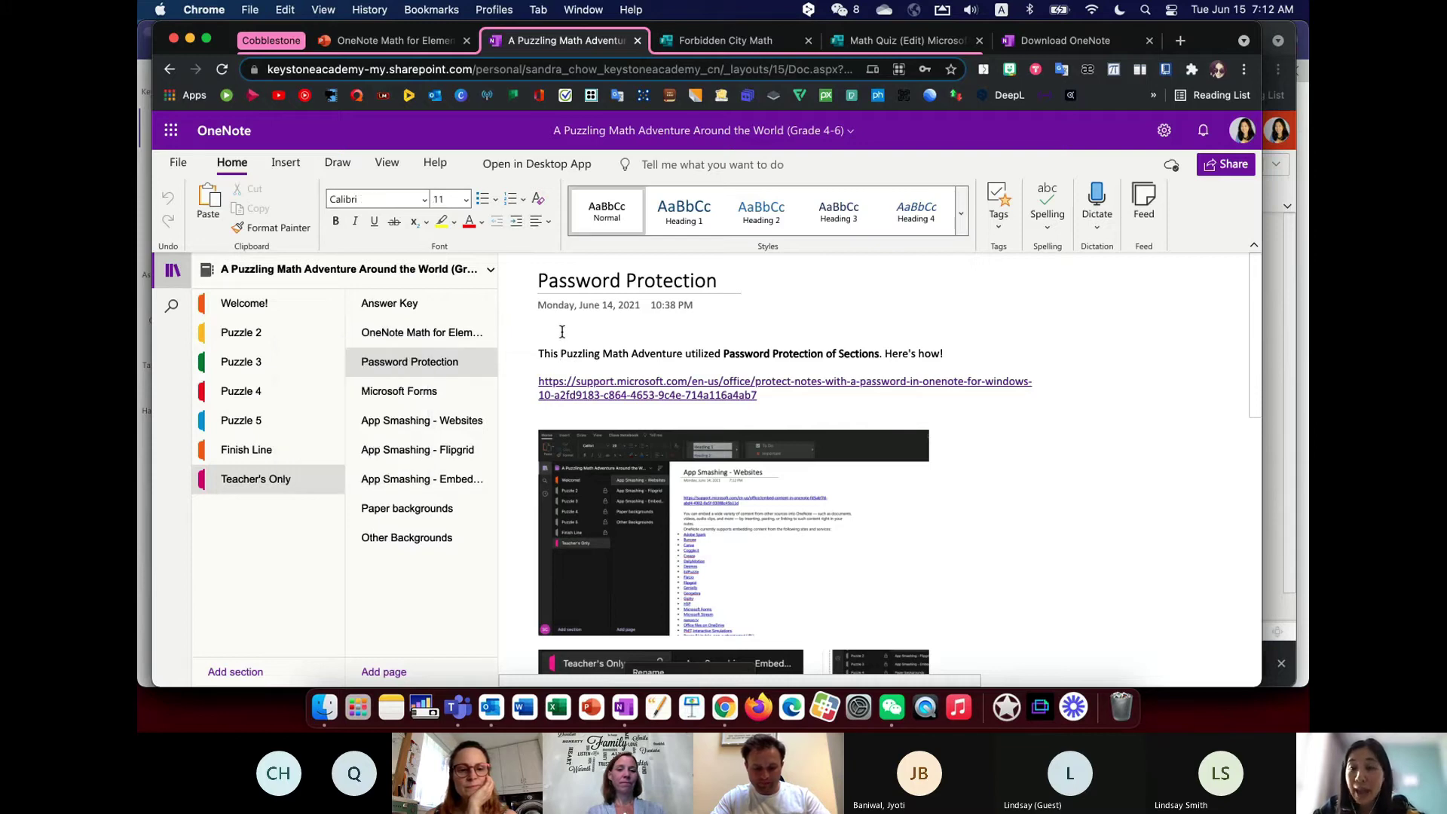
pyautogui.click(1079, 50)
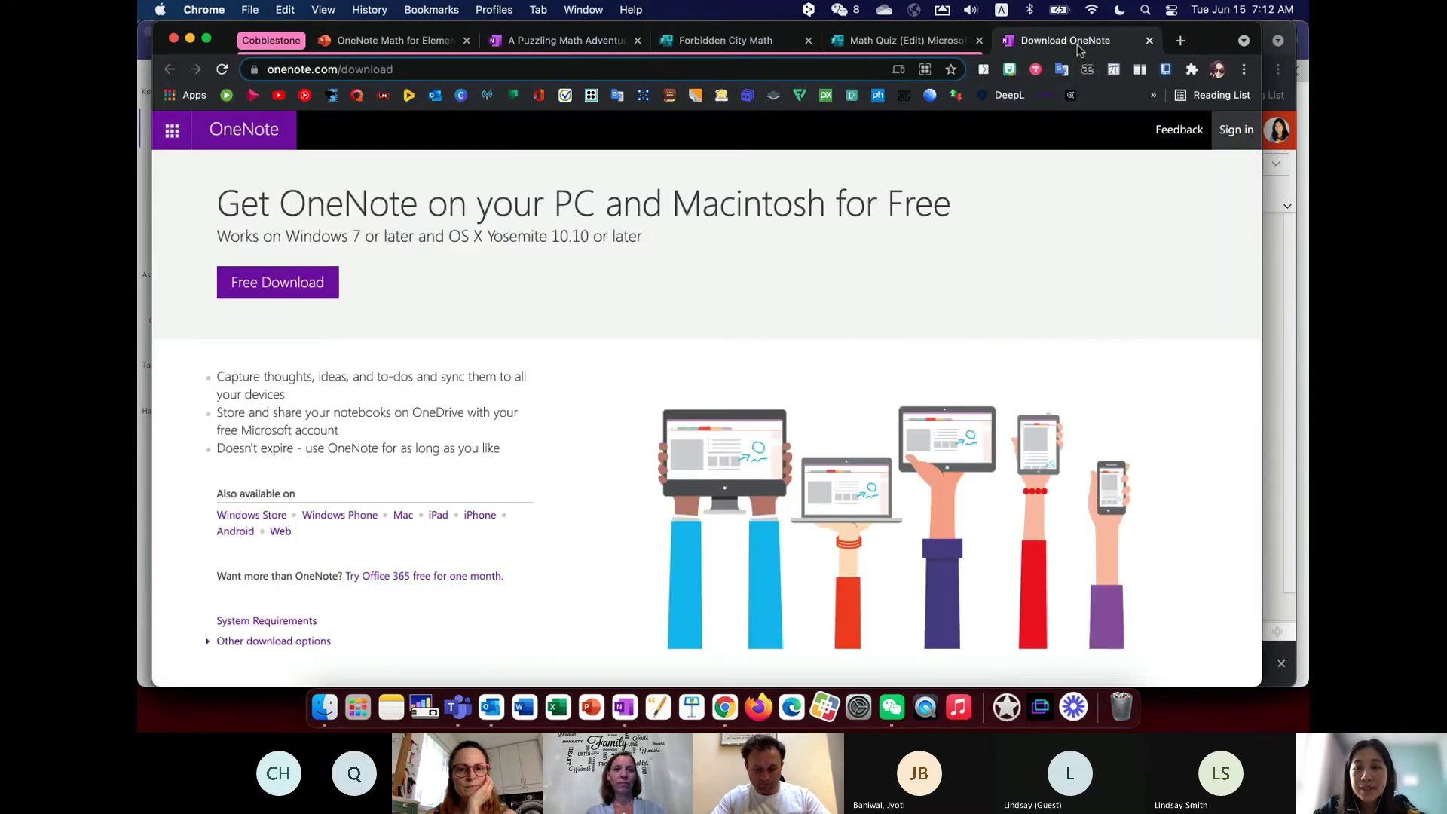
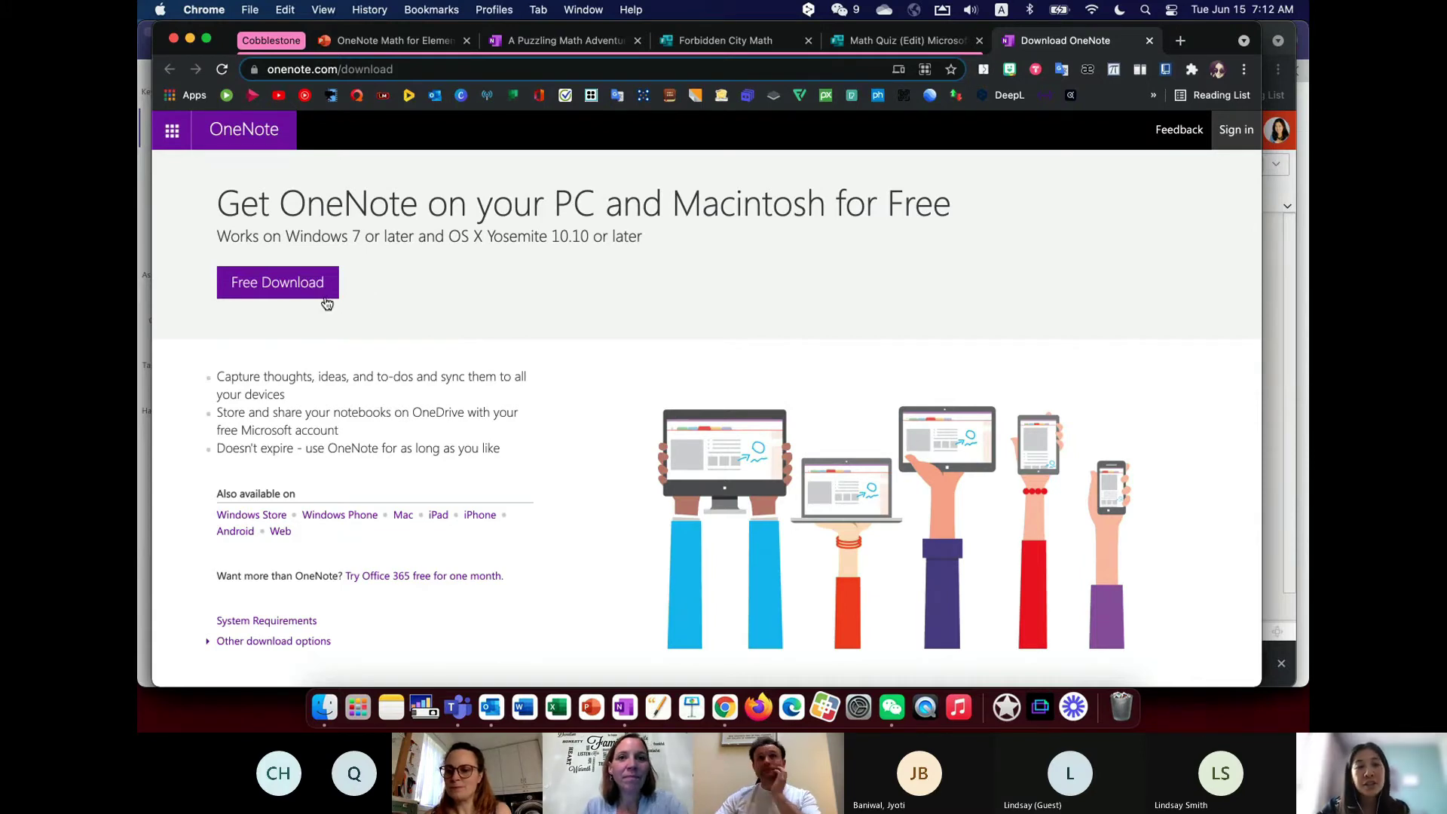
# - Switch to the OneNote desktop app and open the A Puzzling Math Adventure Around the World notebook
pyautogui.click(623, 710)
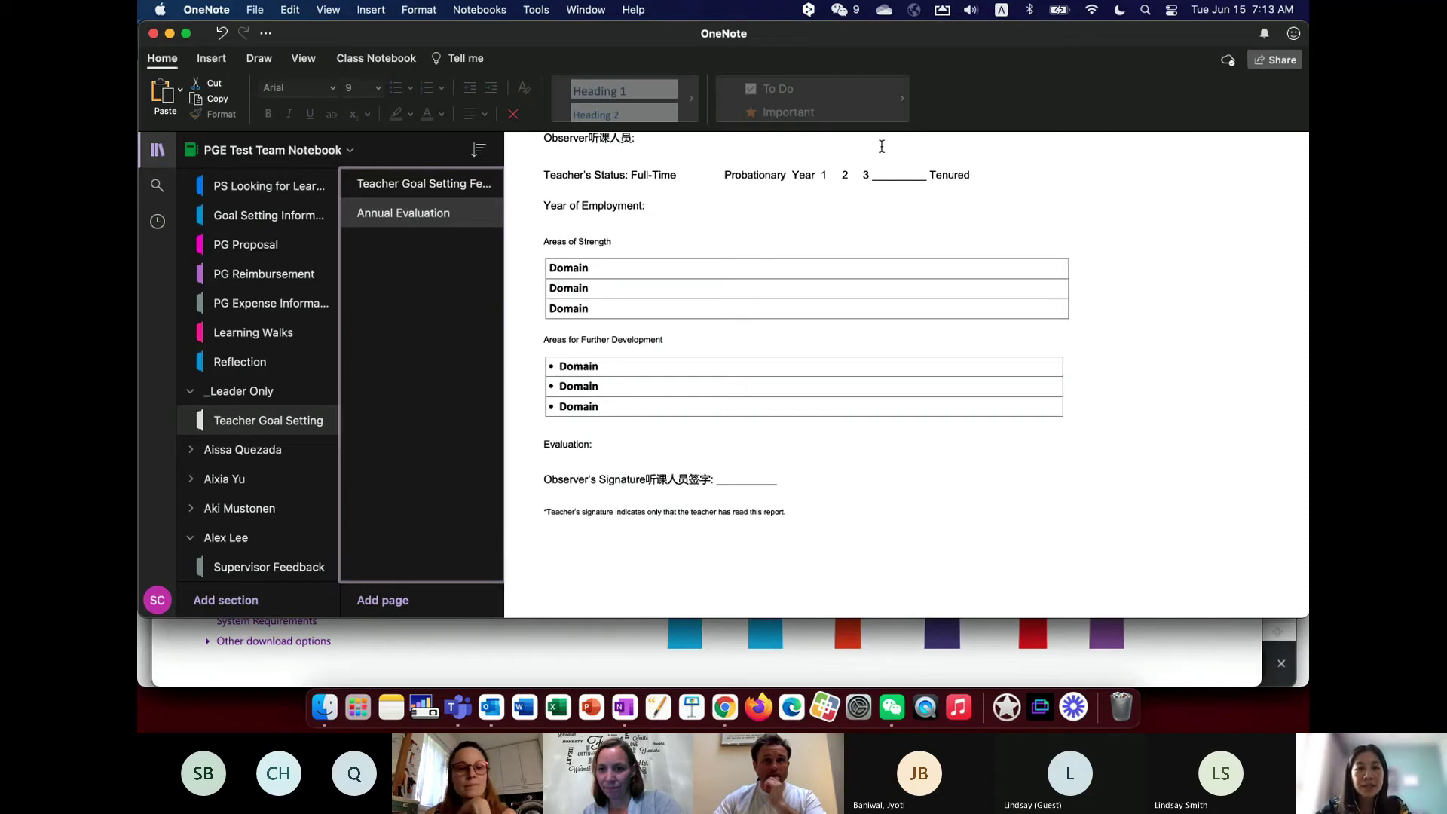
pyautogui.press('super+Tab')
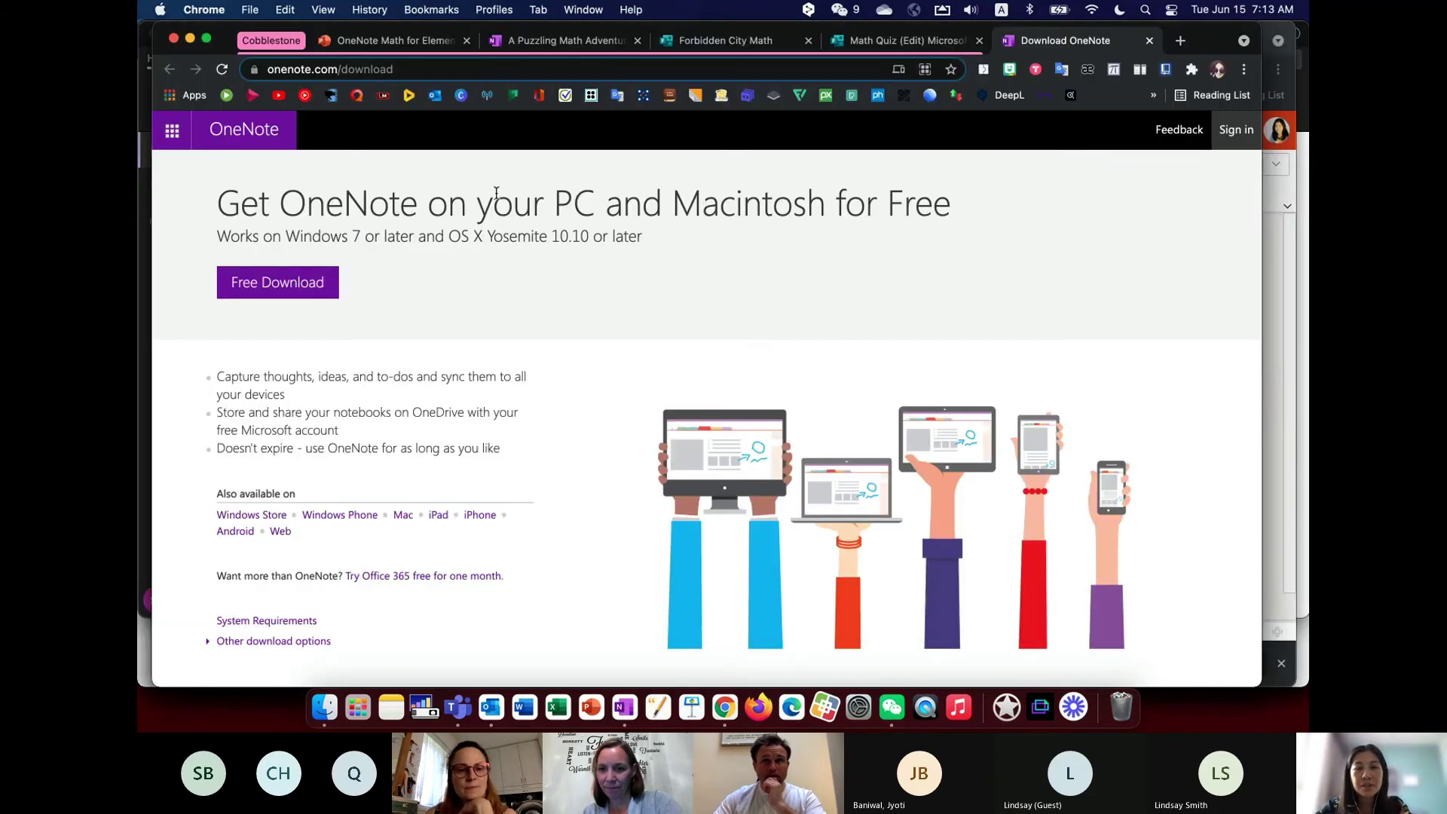
pyautogui.click(519, 45)
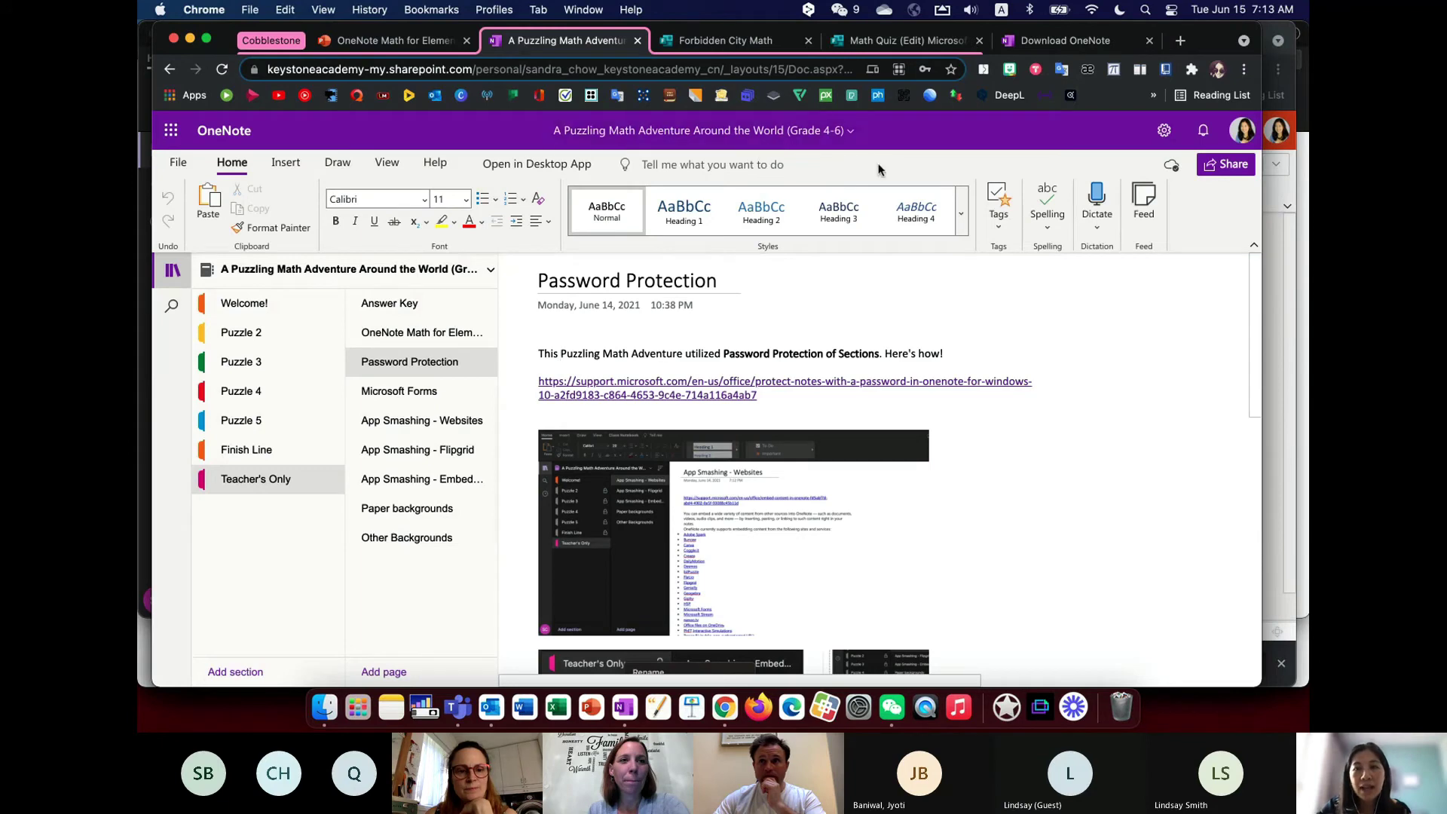
pyautogui.click(567, 167)
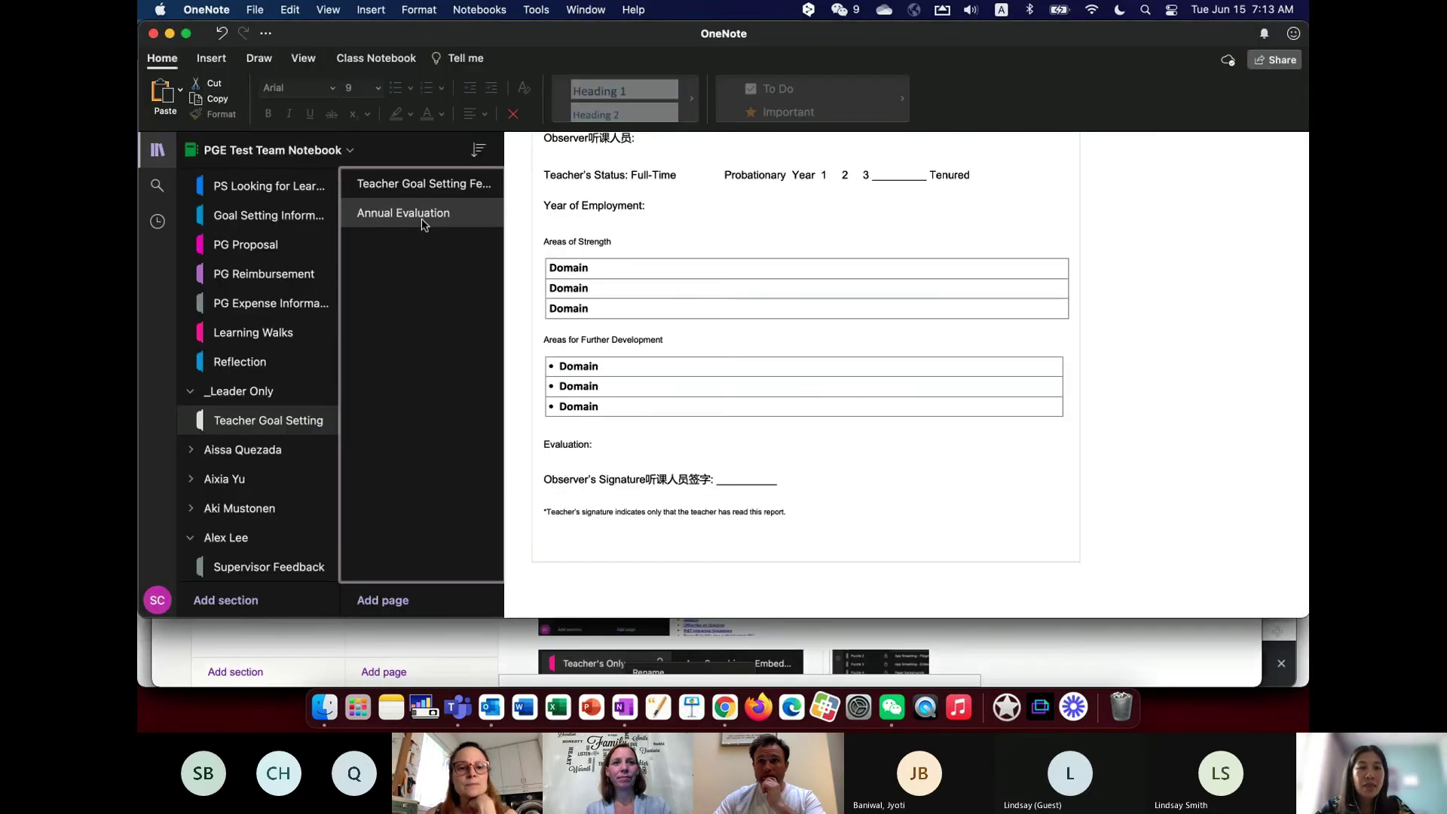
pyautogui.click(329, 153)
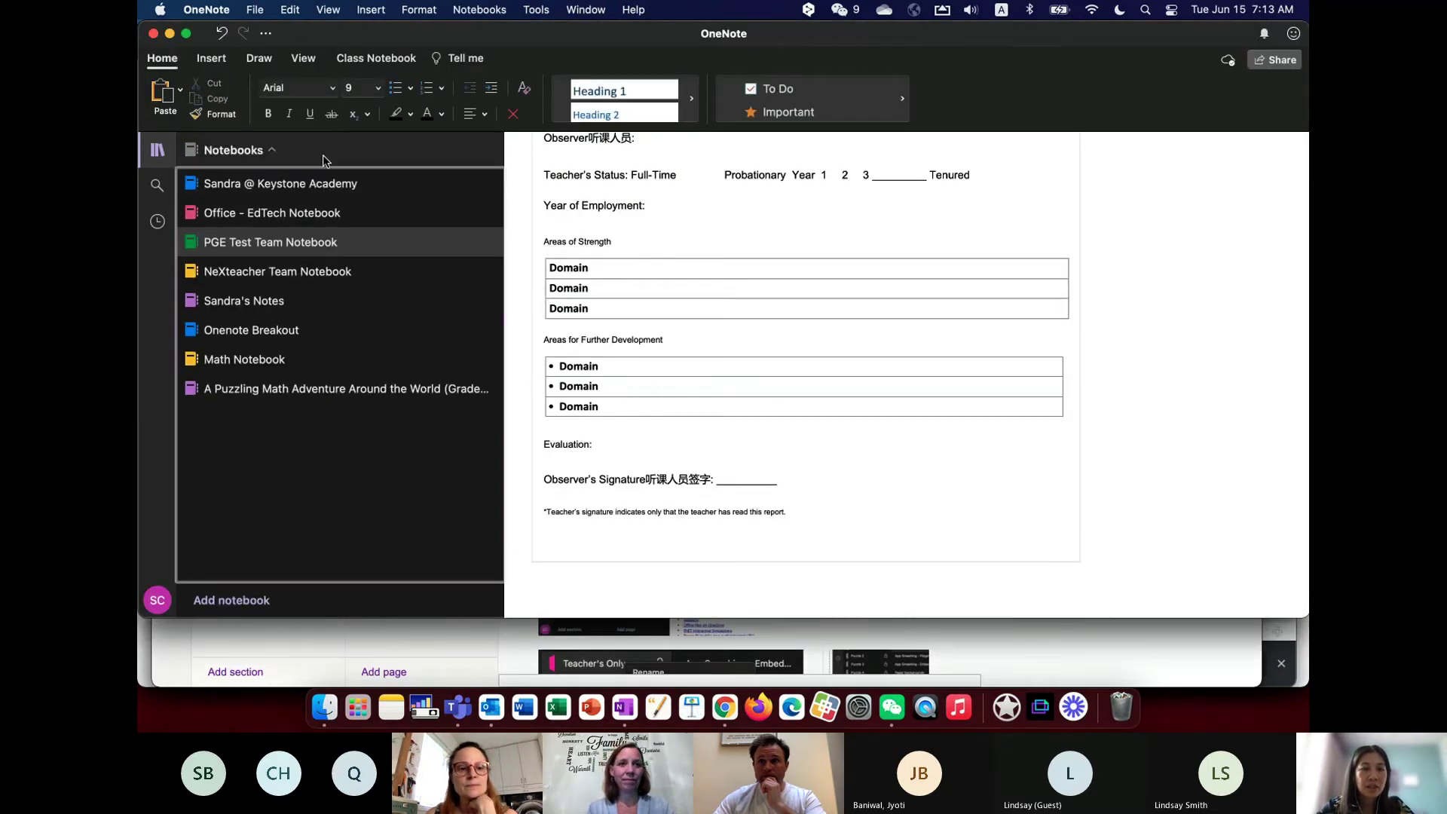
pyautogui.click(268, 392)
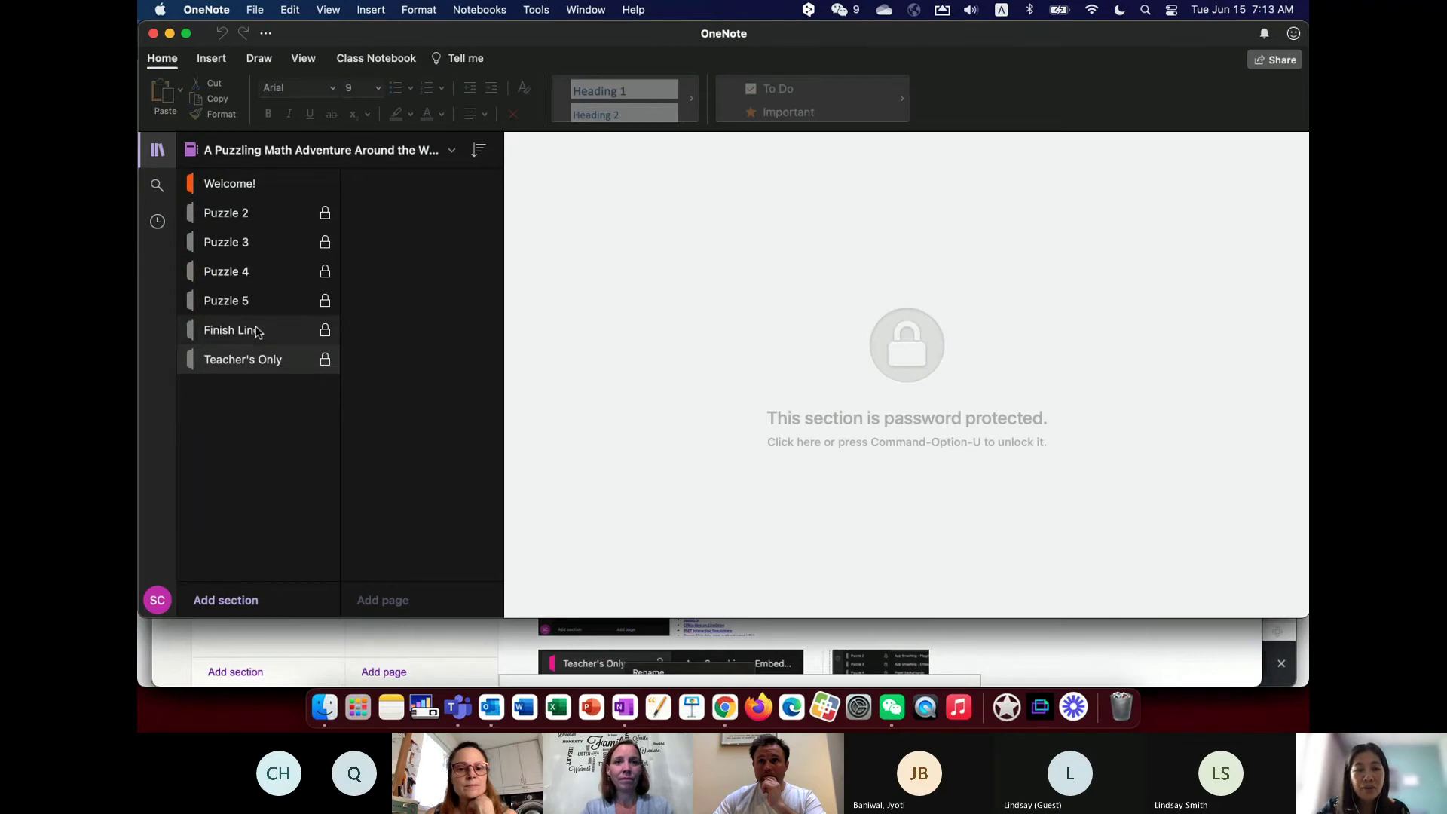
# - Dismiss the Teacher's Only section options and add a new section named "Sample password" to the notebook
pyautogui.rightClick(251, 365)
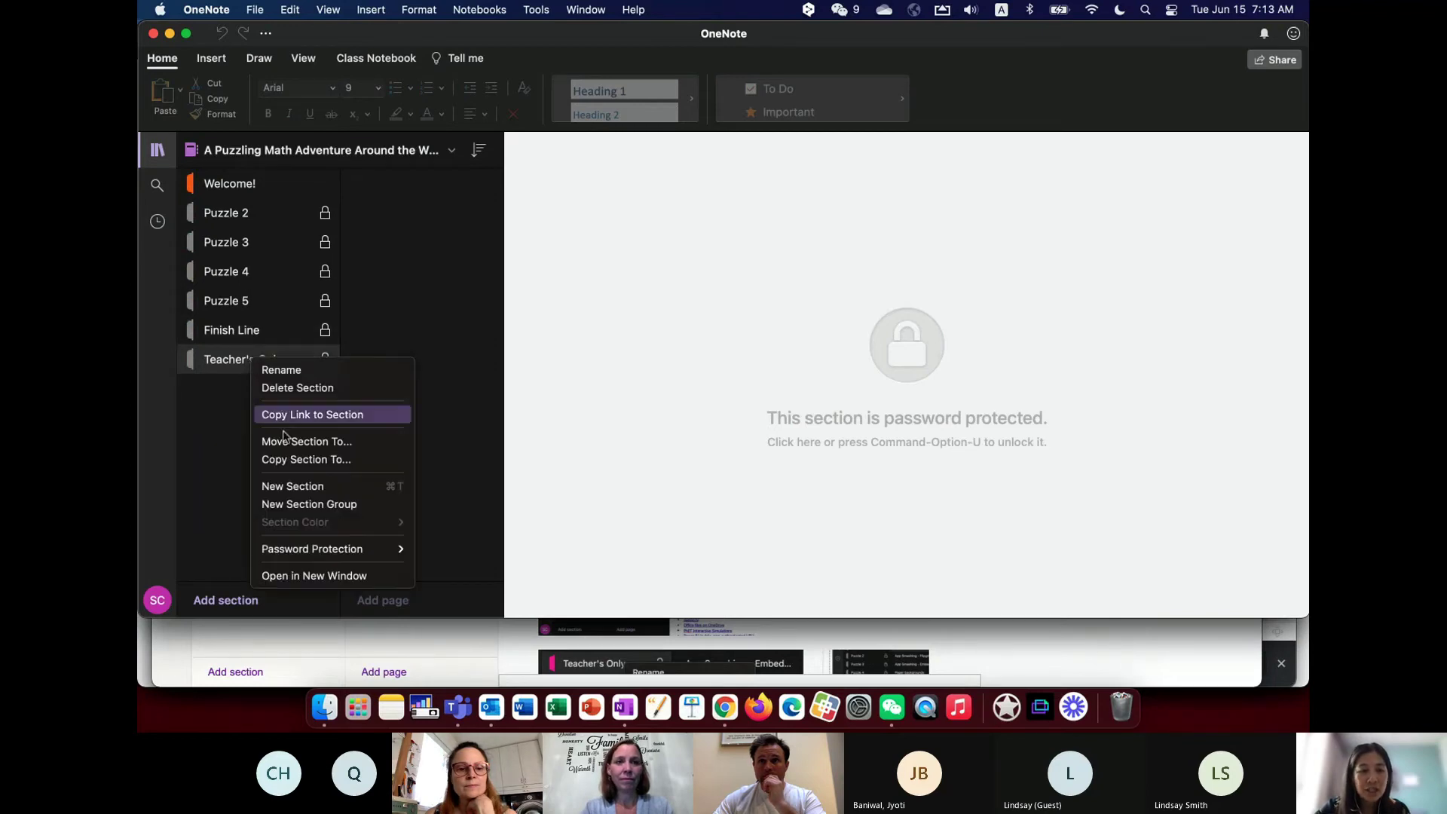
pyautogui.moveTo(307, 545)
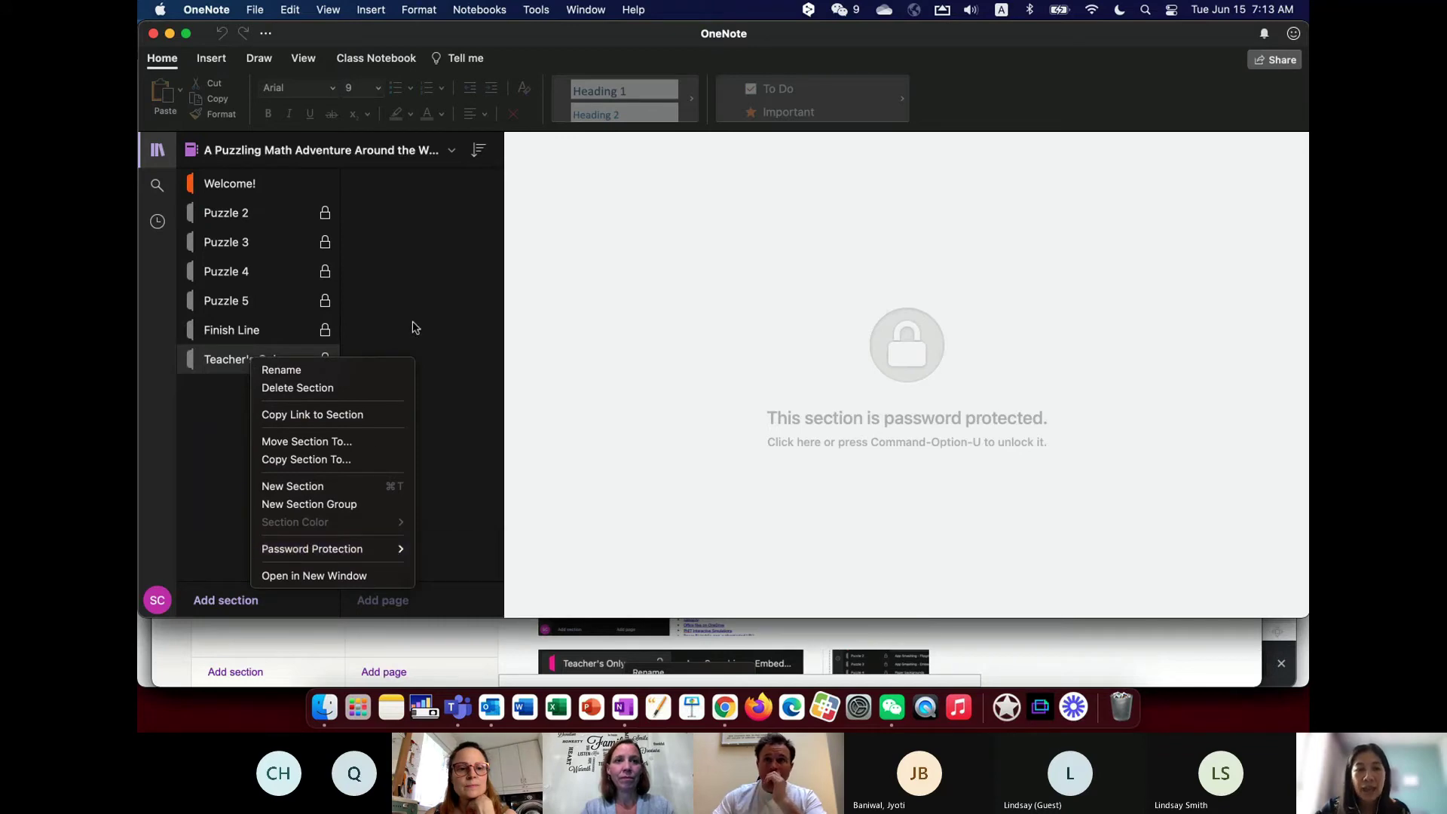
pyautogui.click(242, 598)
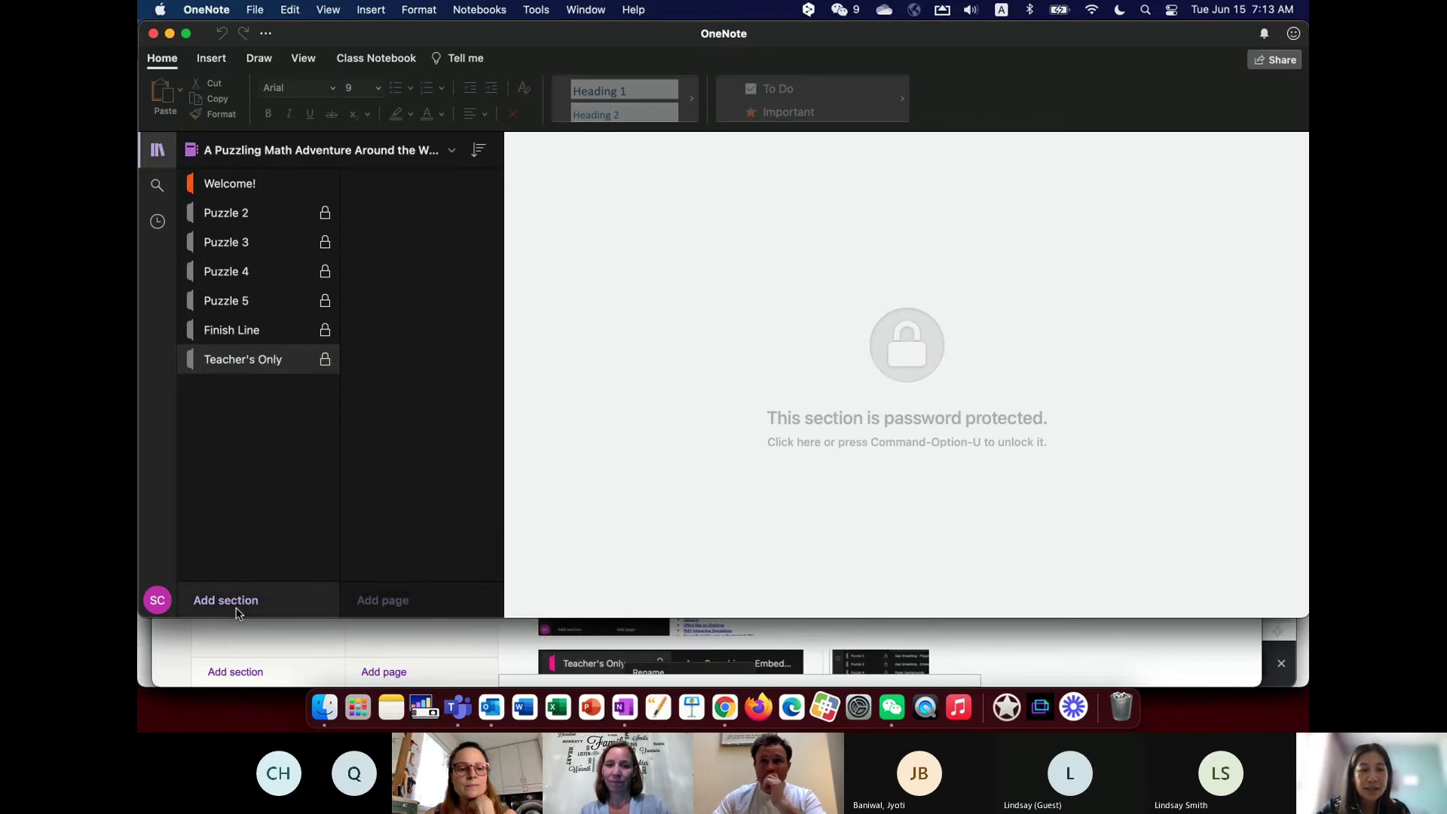
pyautogui.click(237, 608)
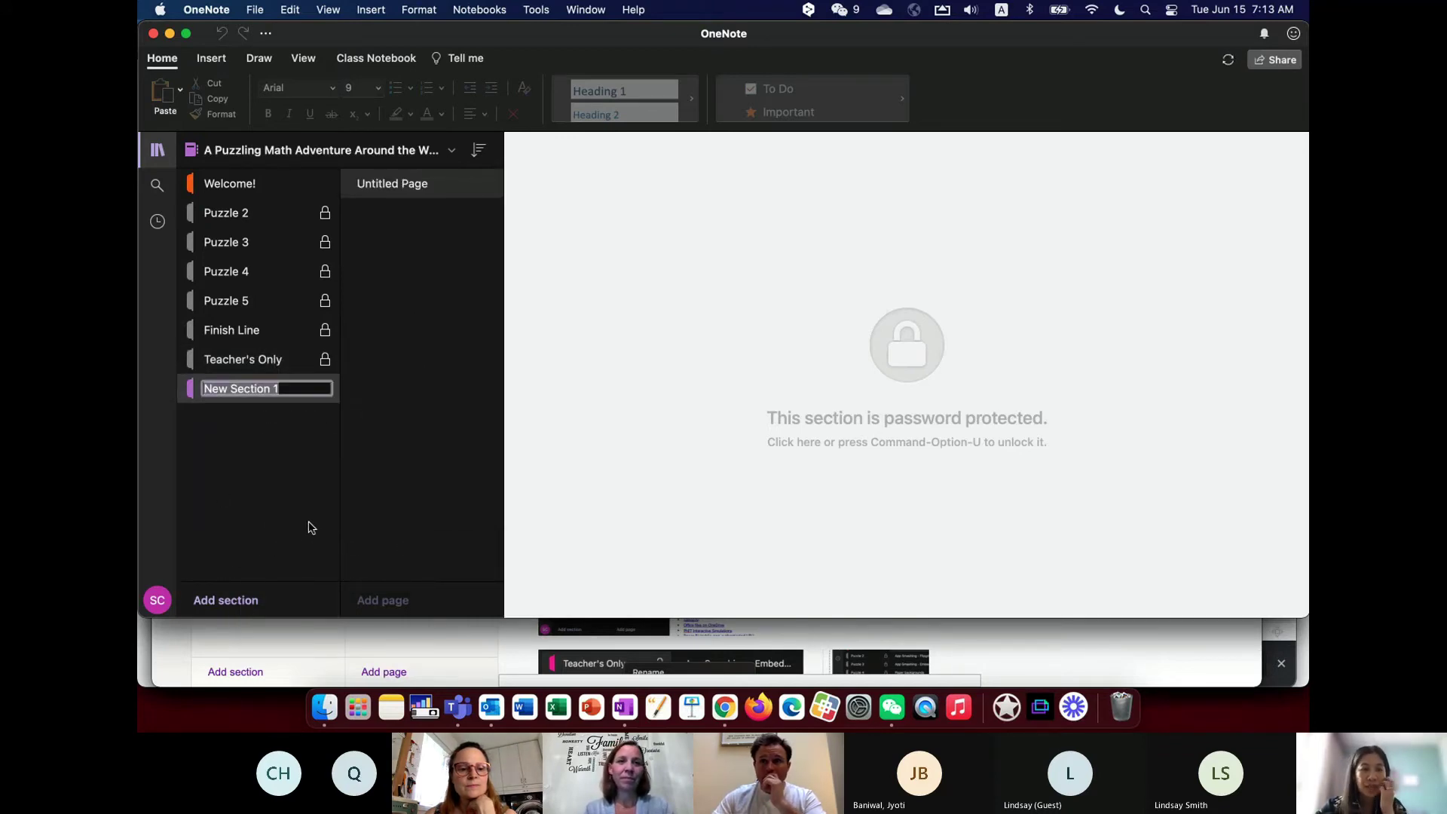
pyautogui.write('Sampl')
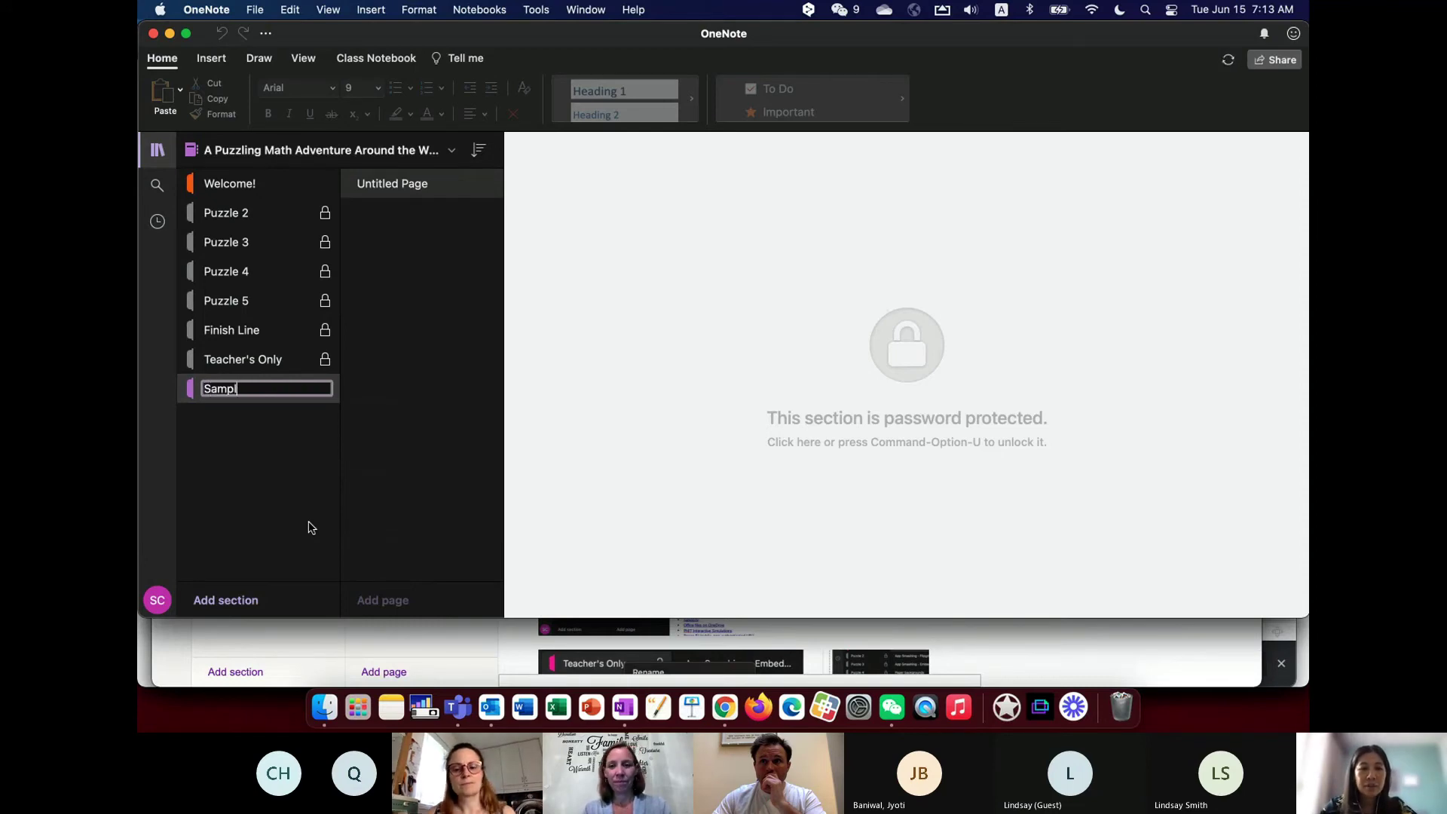
pyautogui.write('e password')
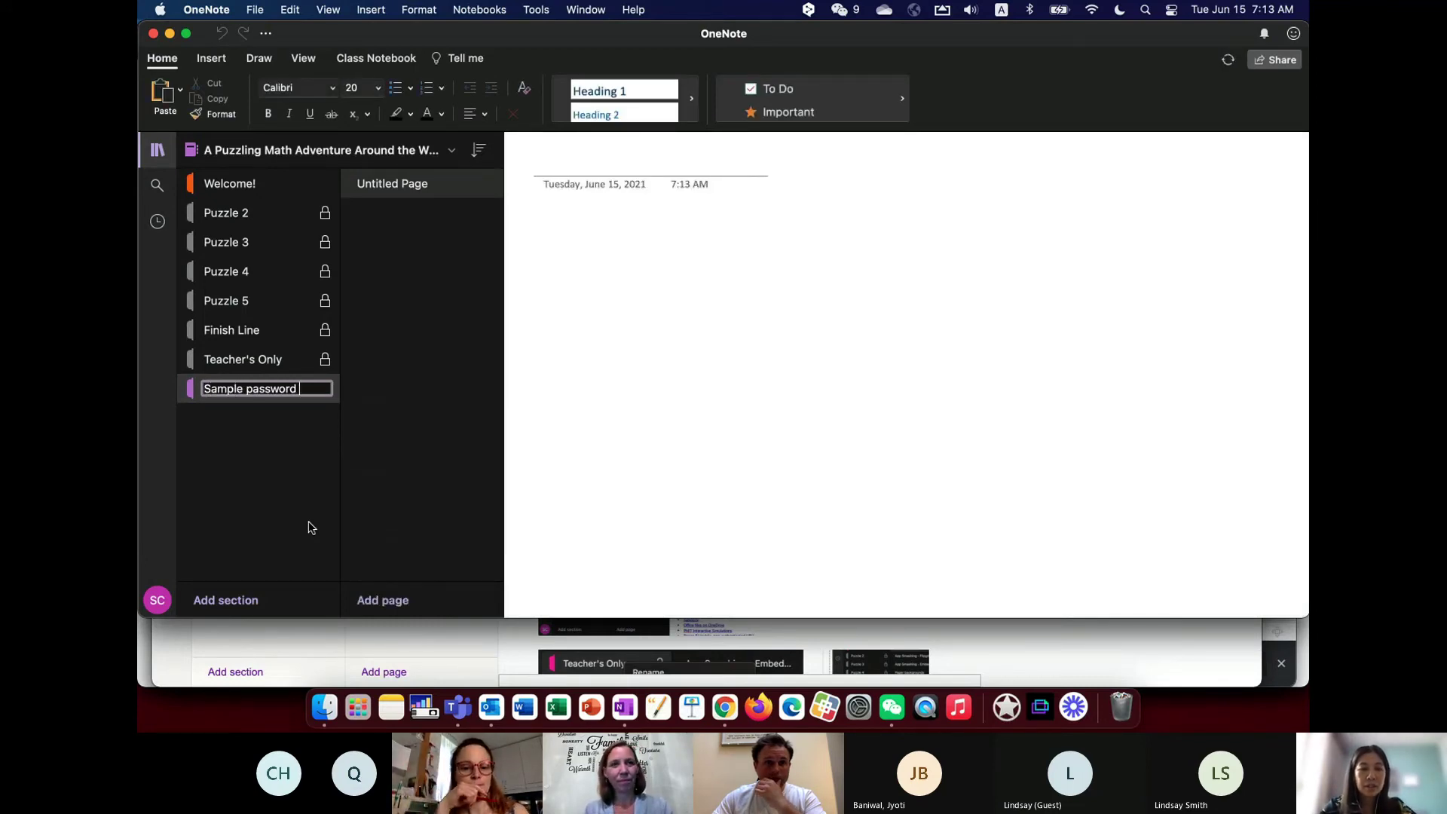
pyautogui.press('Return')
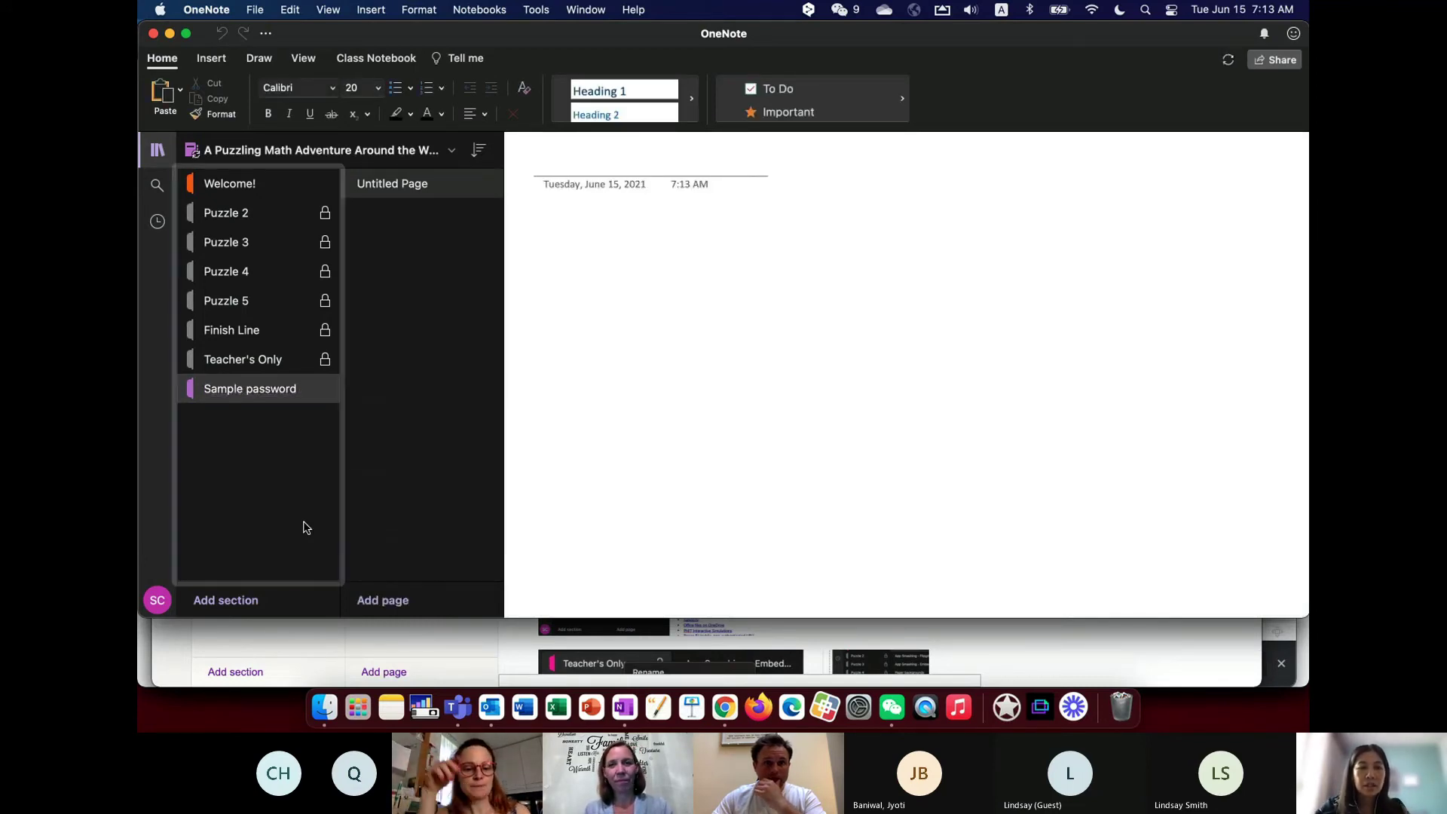
# - Protect the Sample password section by entering and verifying a section password
pyautogui.rightClick(265, 393)
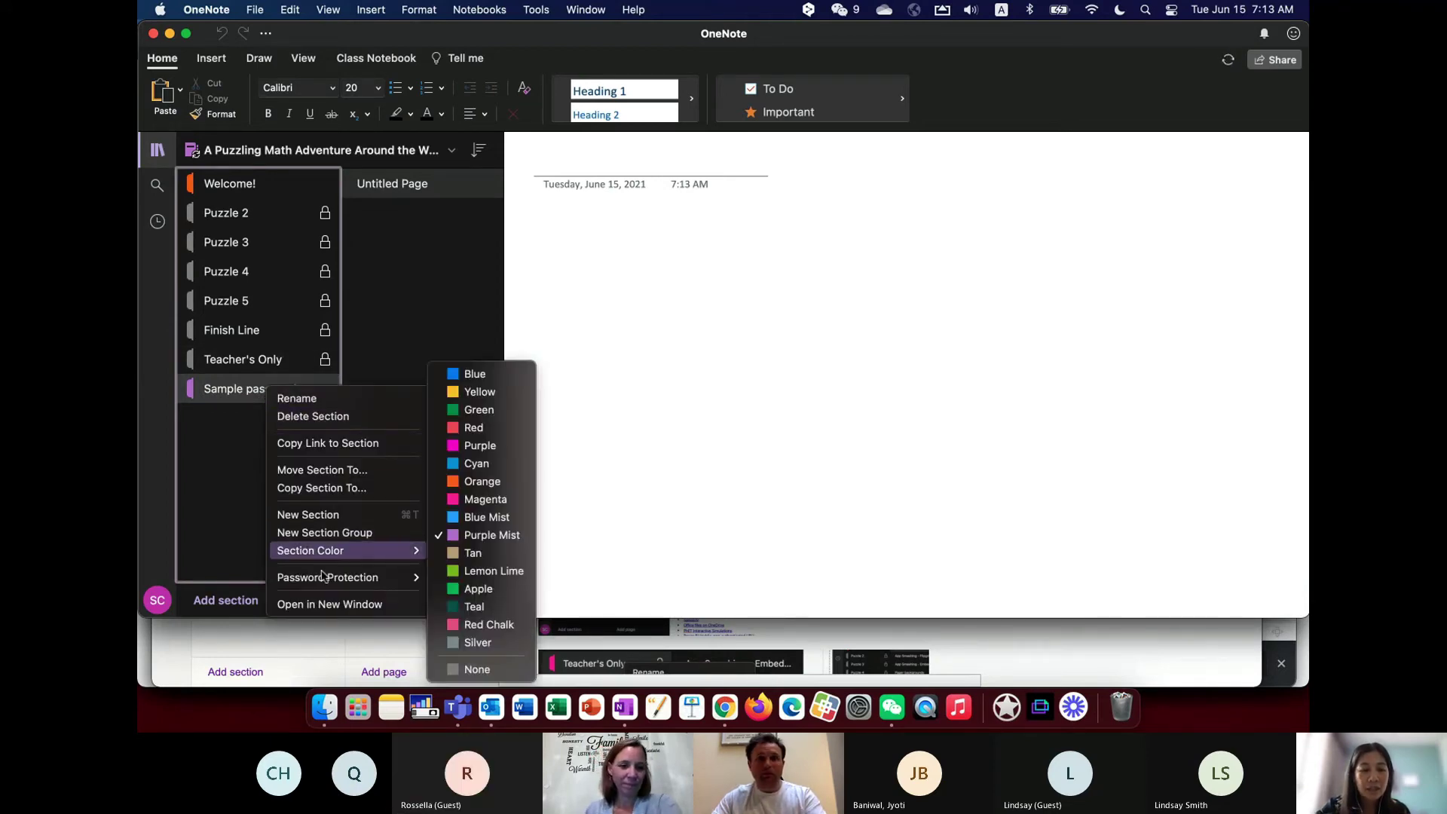
pyautogui.moveTo(324, 579)
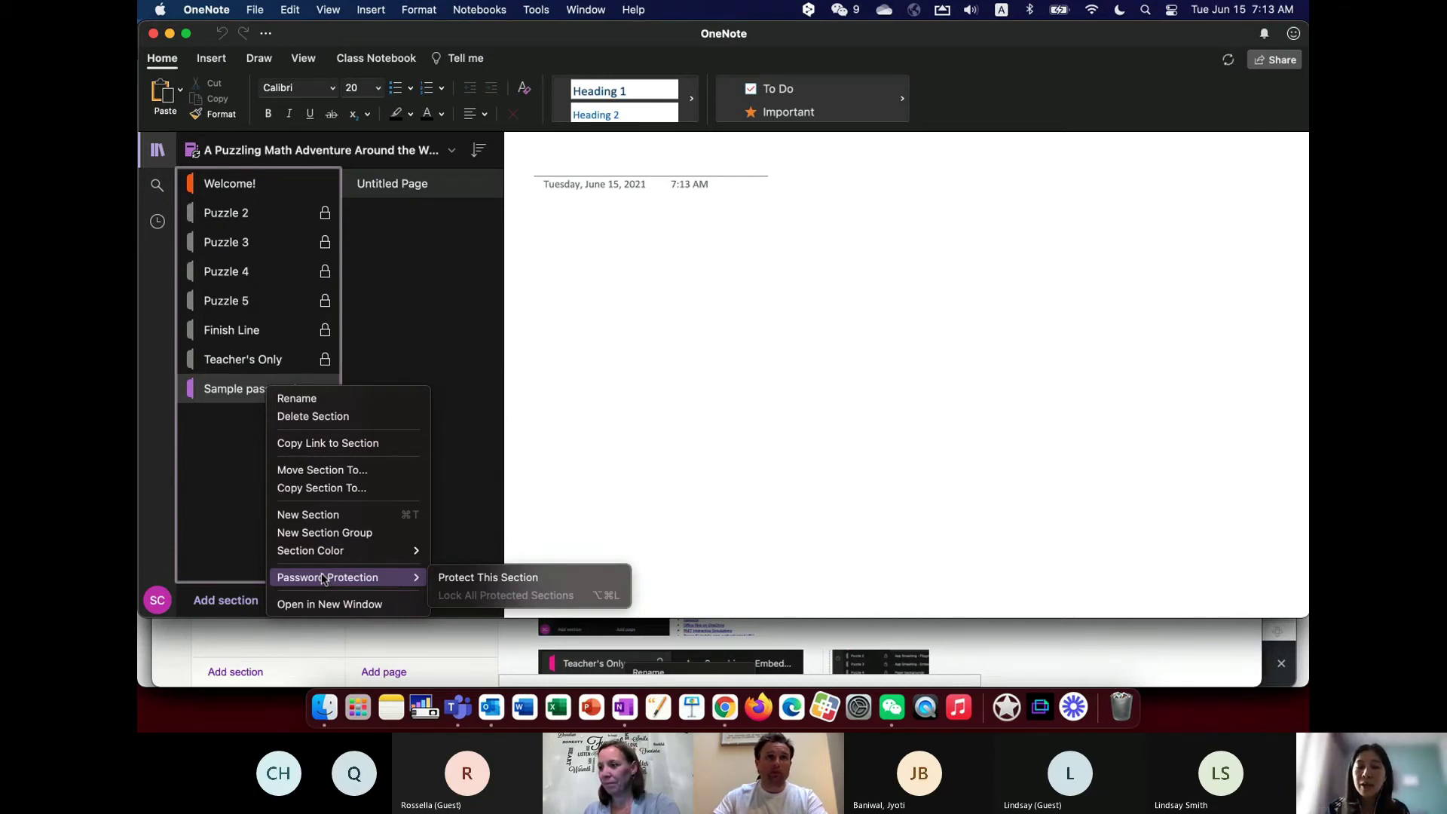
pyautogui.click(455, 580)
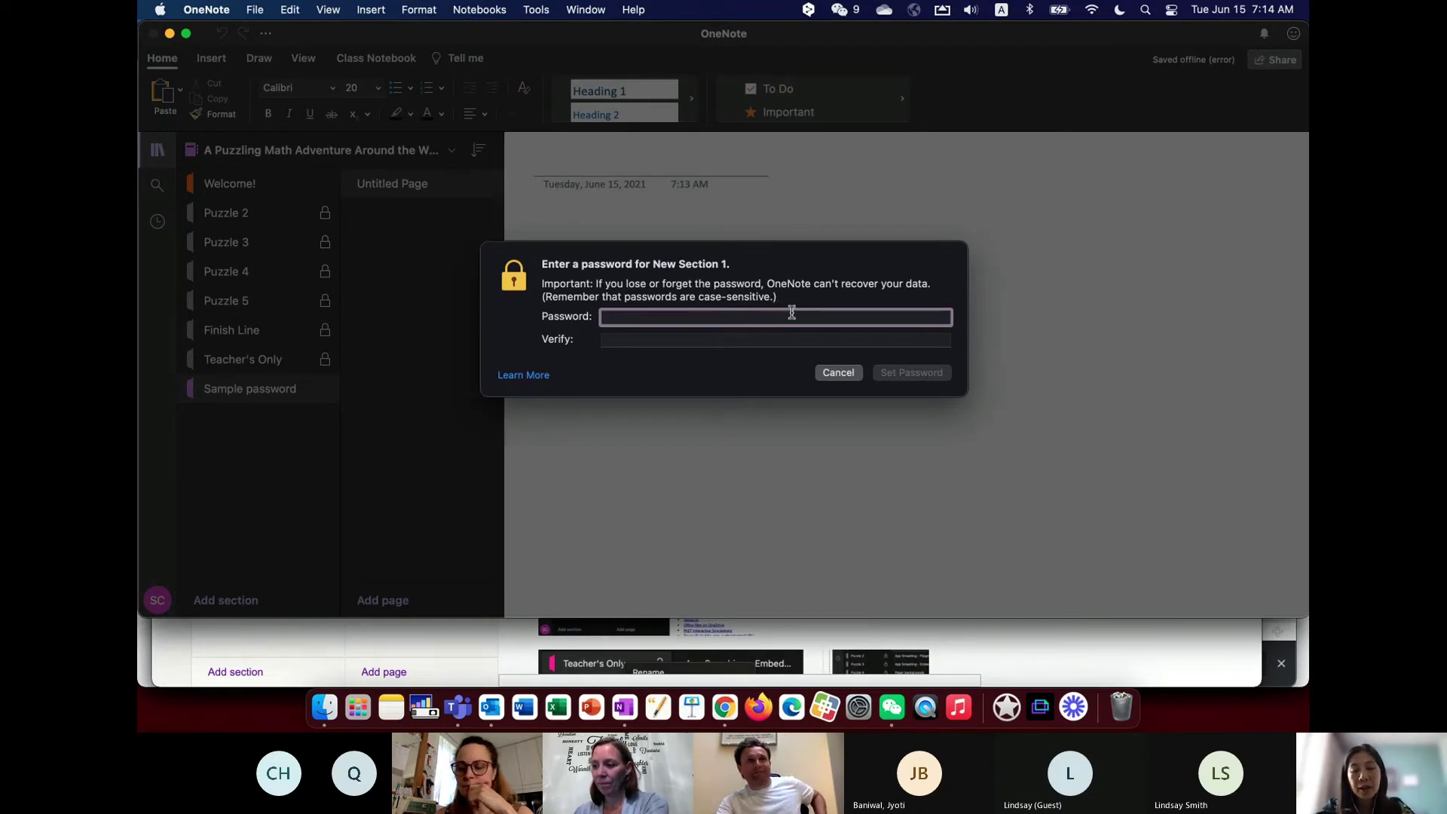
pyautogui.write('••')
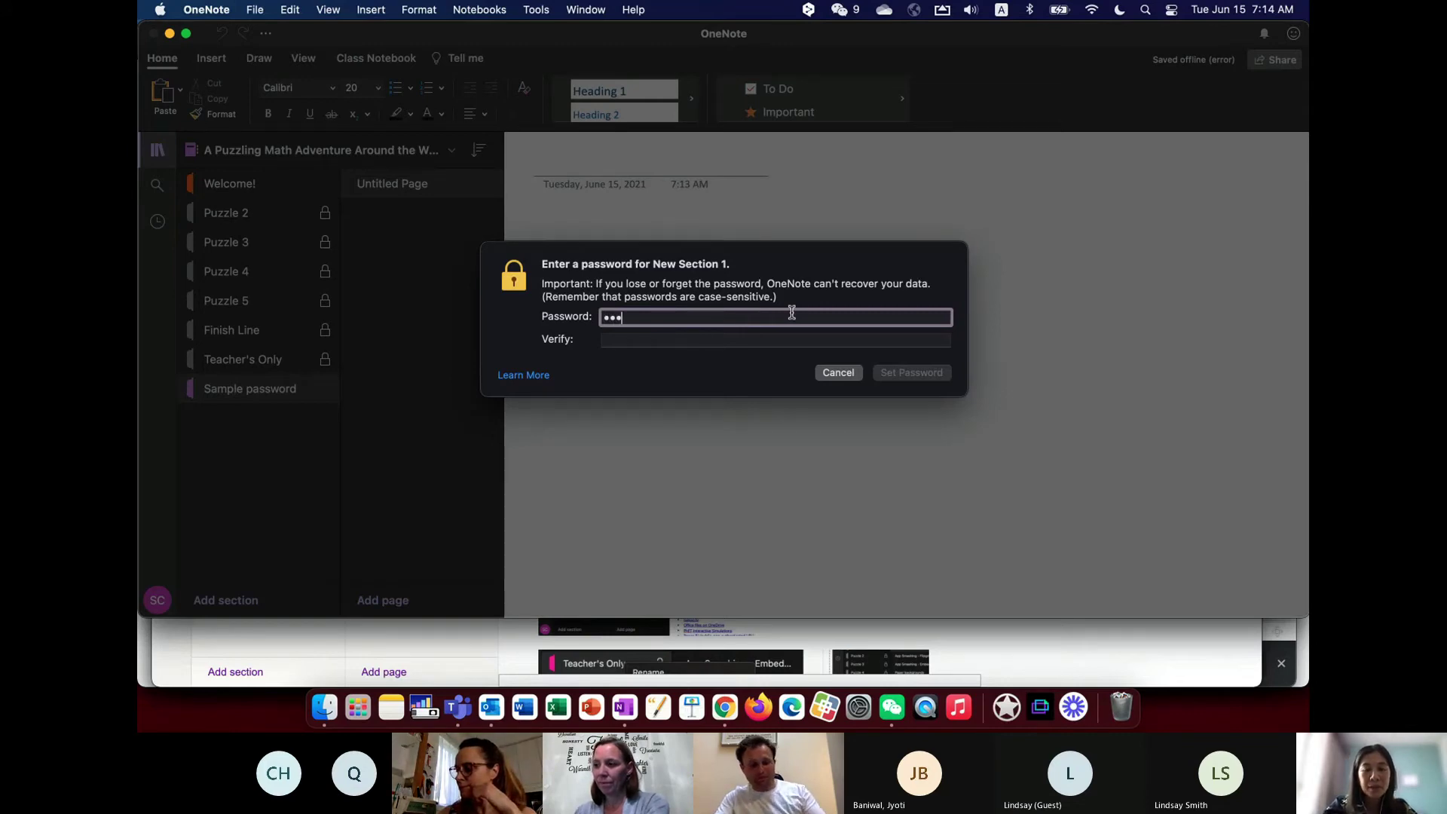
pyautogui.press('BackSpace')
pyautogui.press('BackSpace')
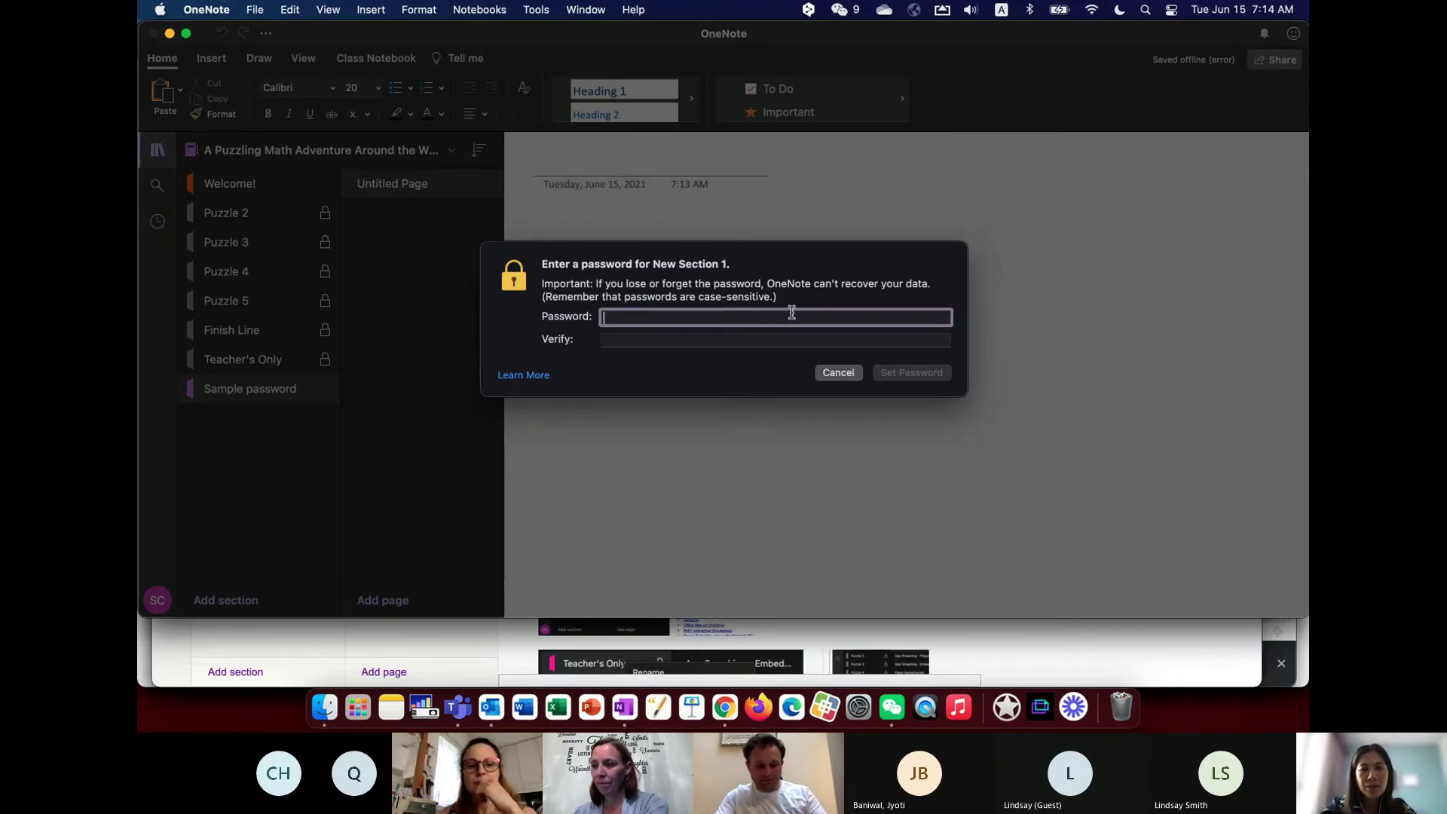
pyautogui.rightClick(702, 321)
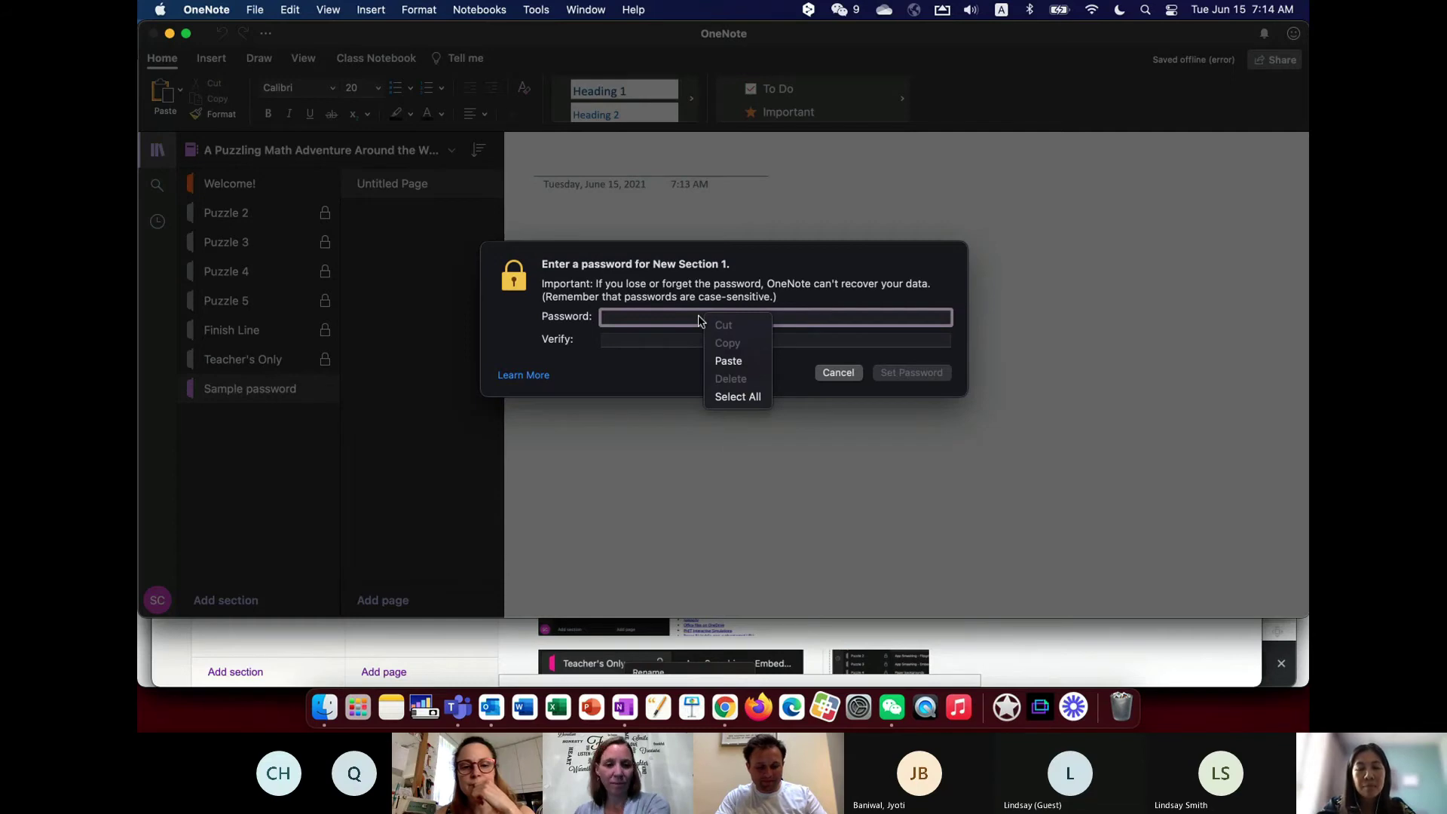
pyautogui.click(656, 324)
pyautogui.write('••')
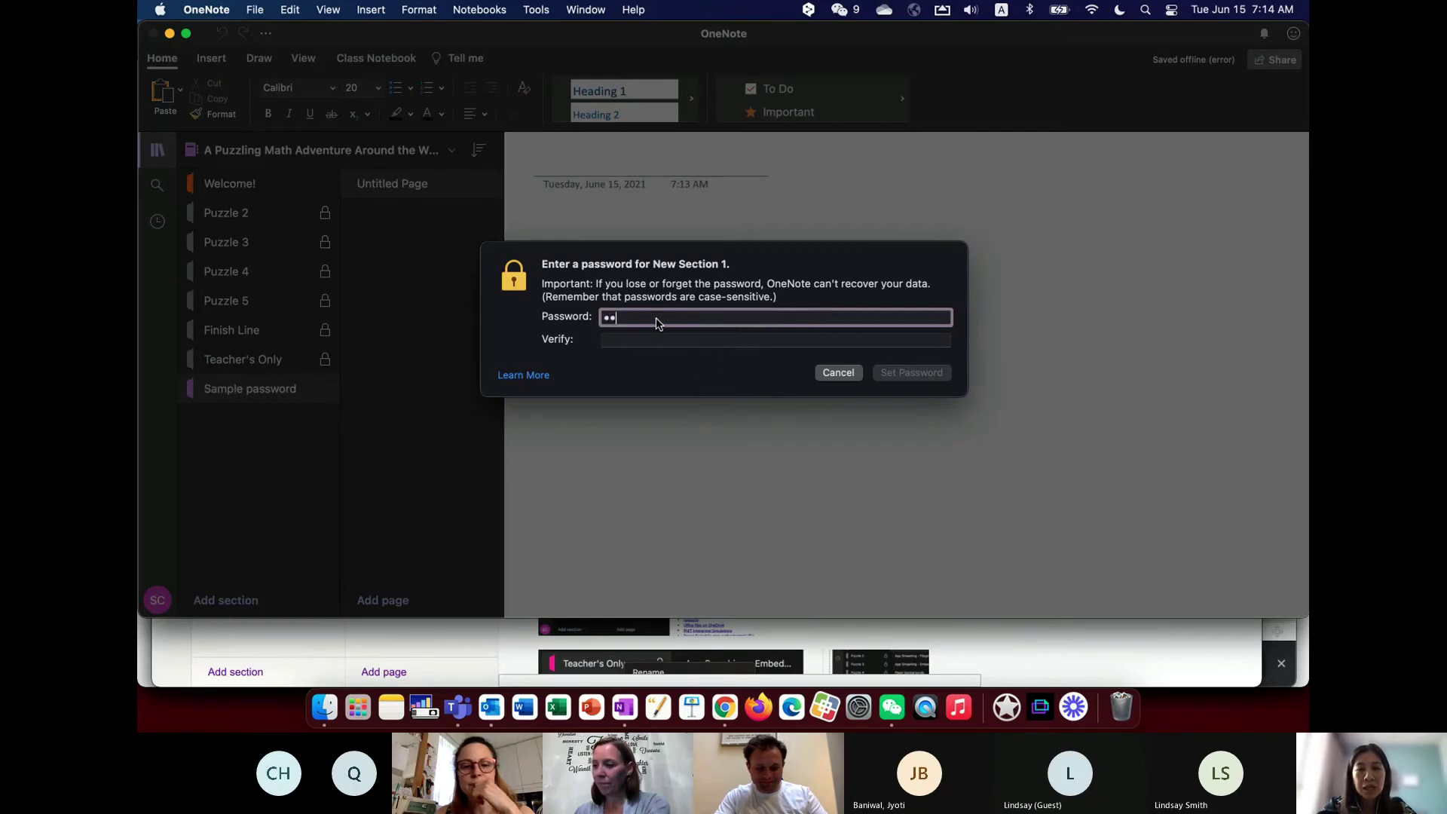
pyautogui.click(646, 339)
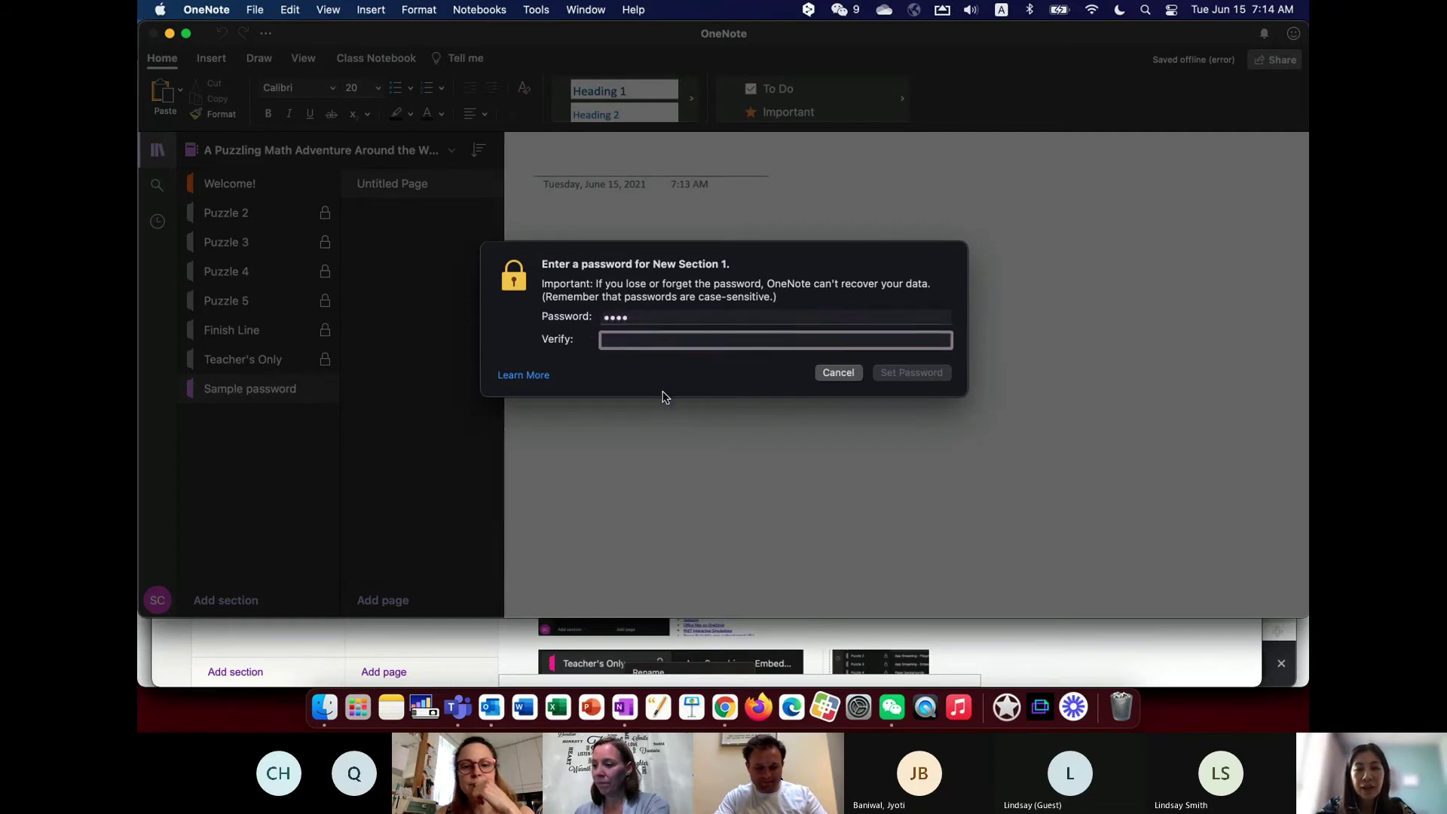
pyautogui.write('••••')
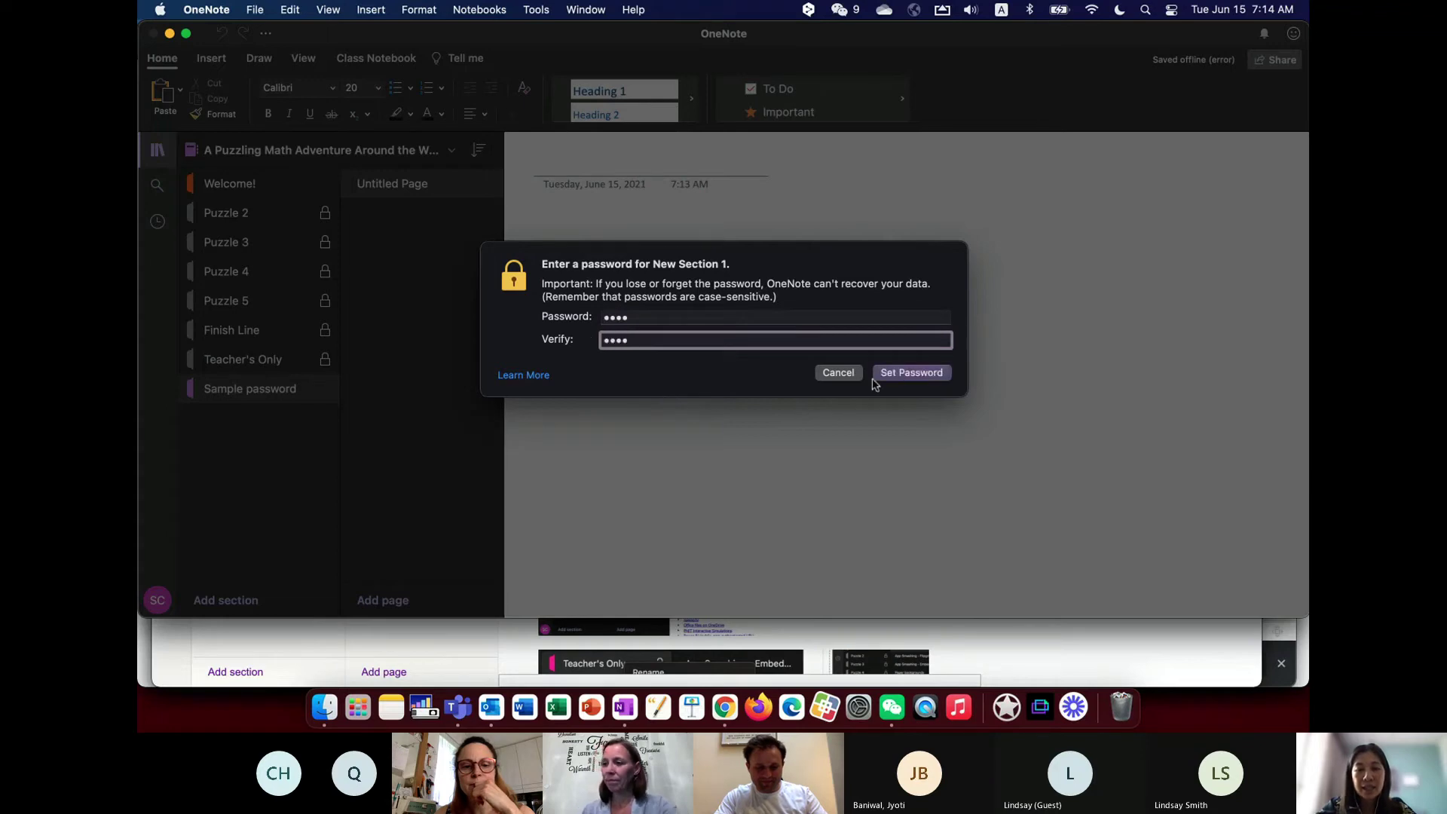
pyautogui.click(890, 375)
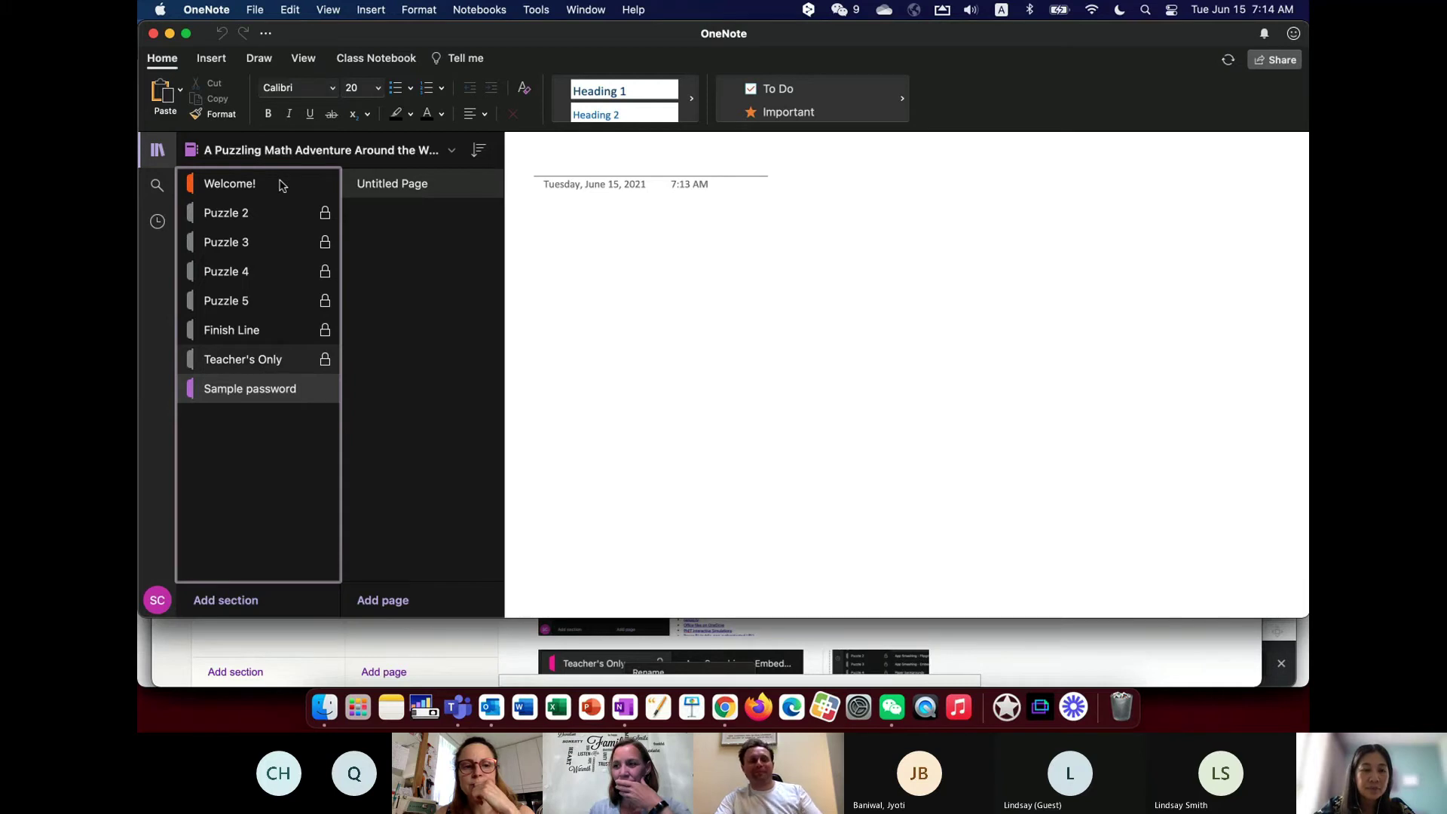
# - Lock the Sample password section through its password protection options
pyautogui.click(283, 396)
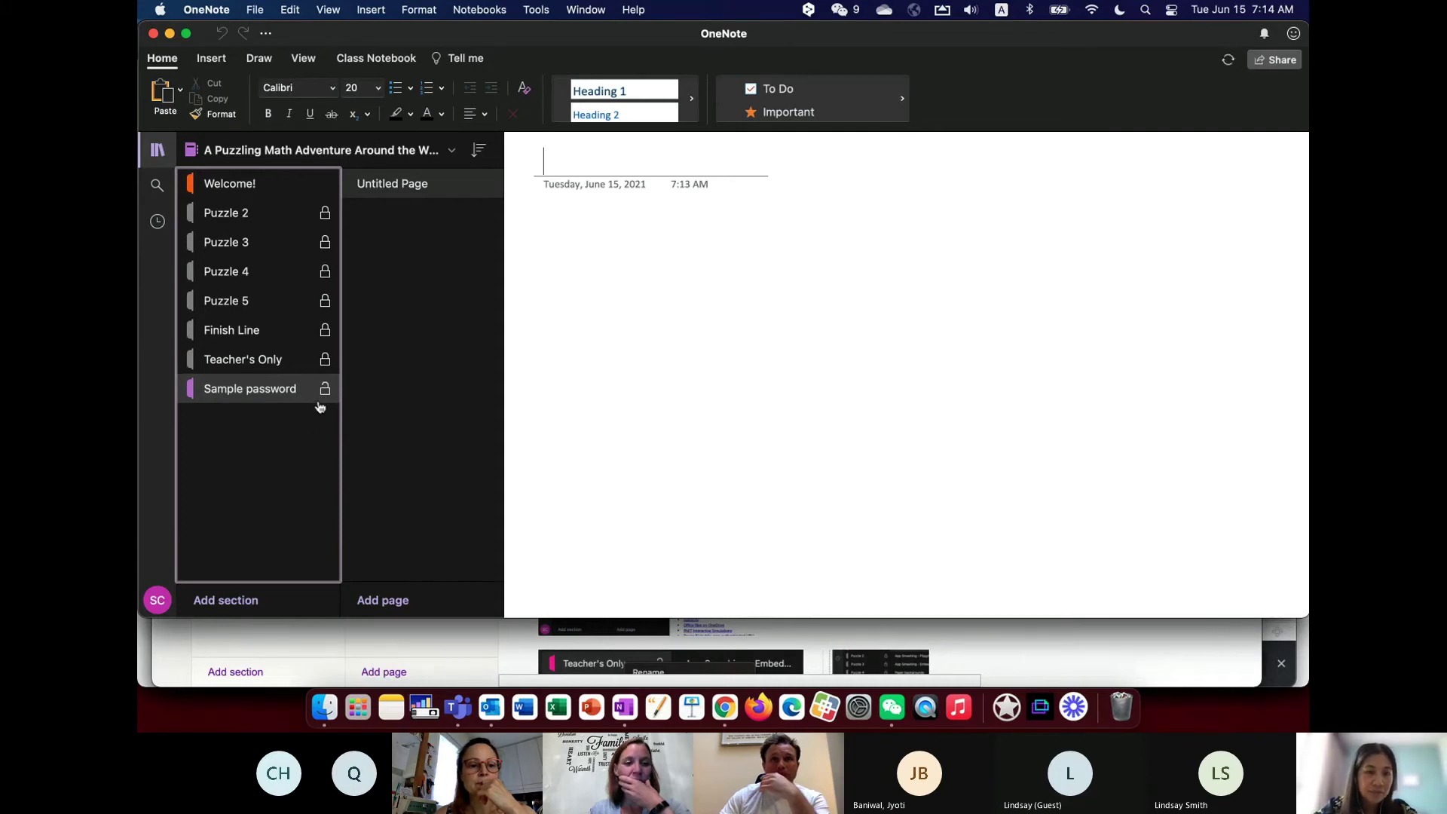
pyautogui.rightClick(268, 390)
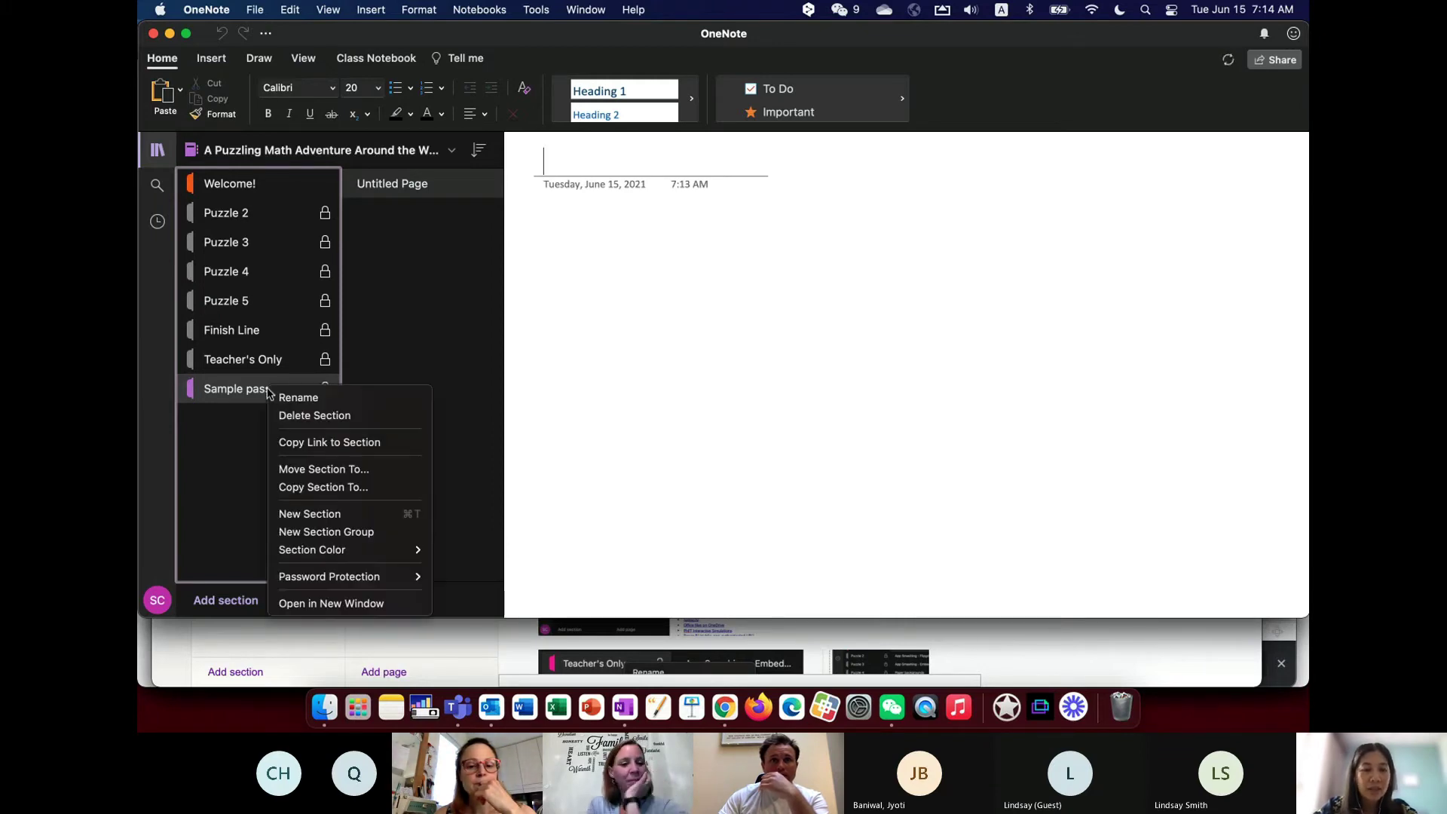
pyautogui.moveTo(347, 577)
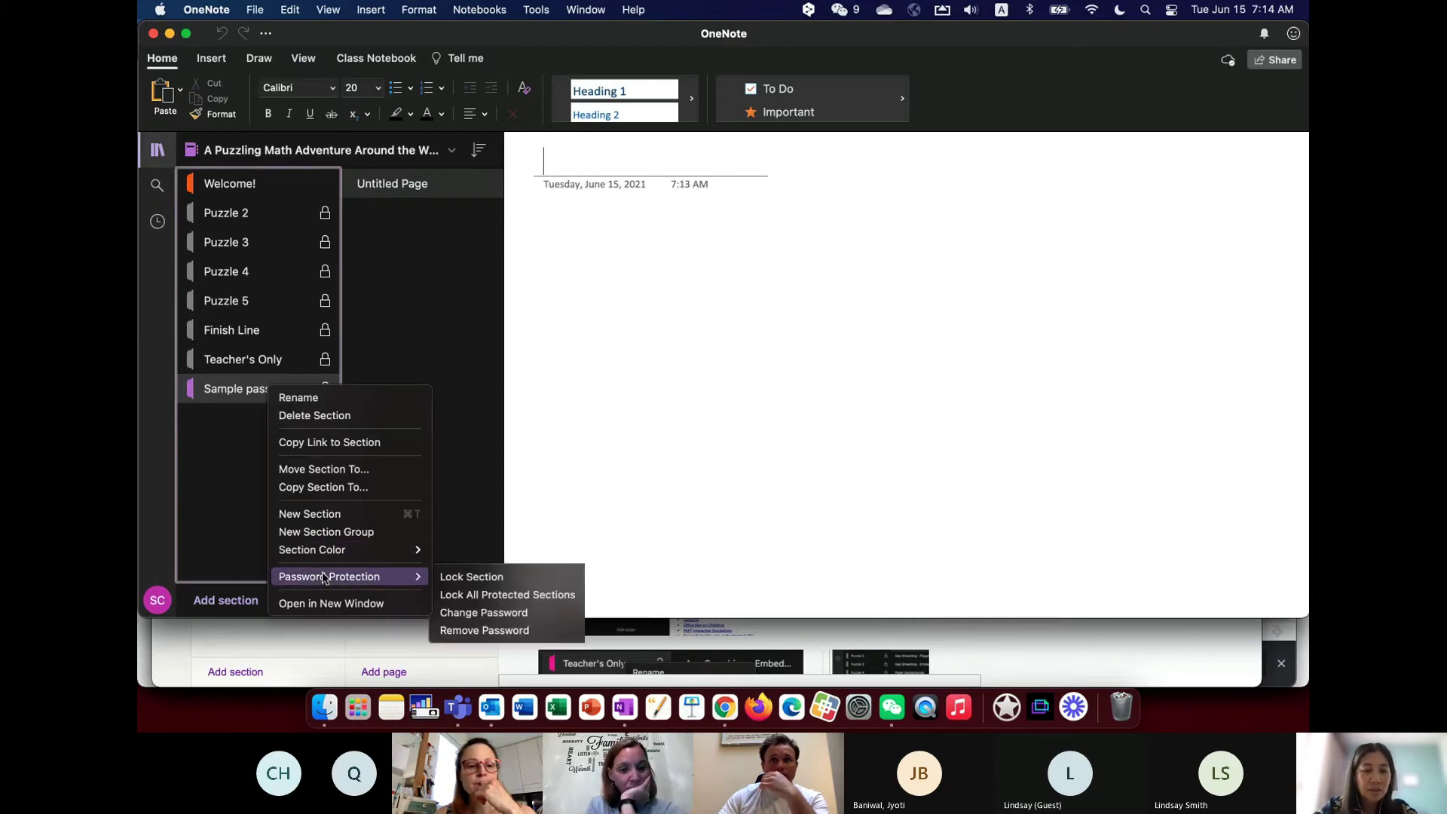
pyautogui.click(465, 577)
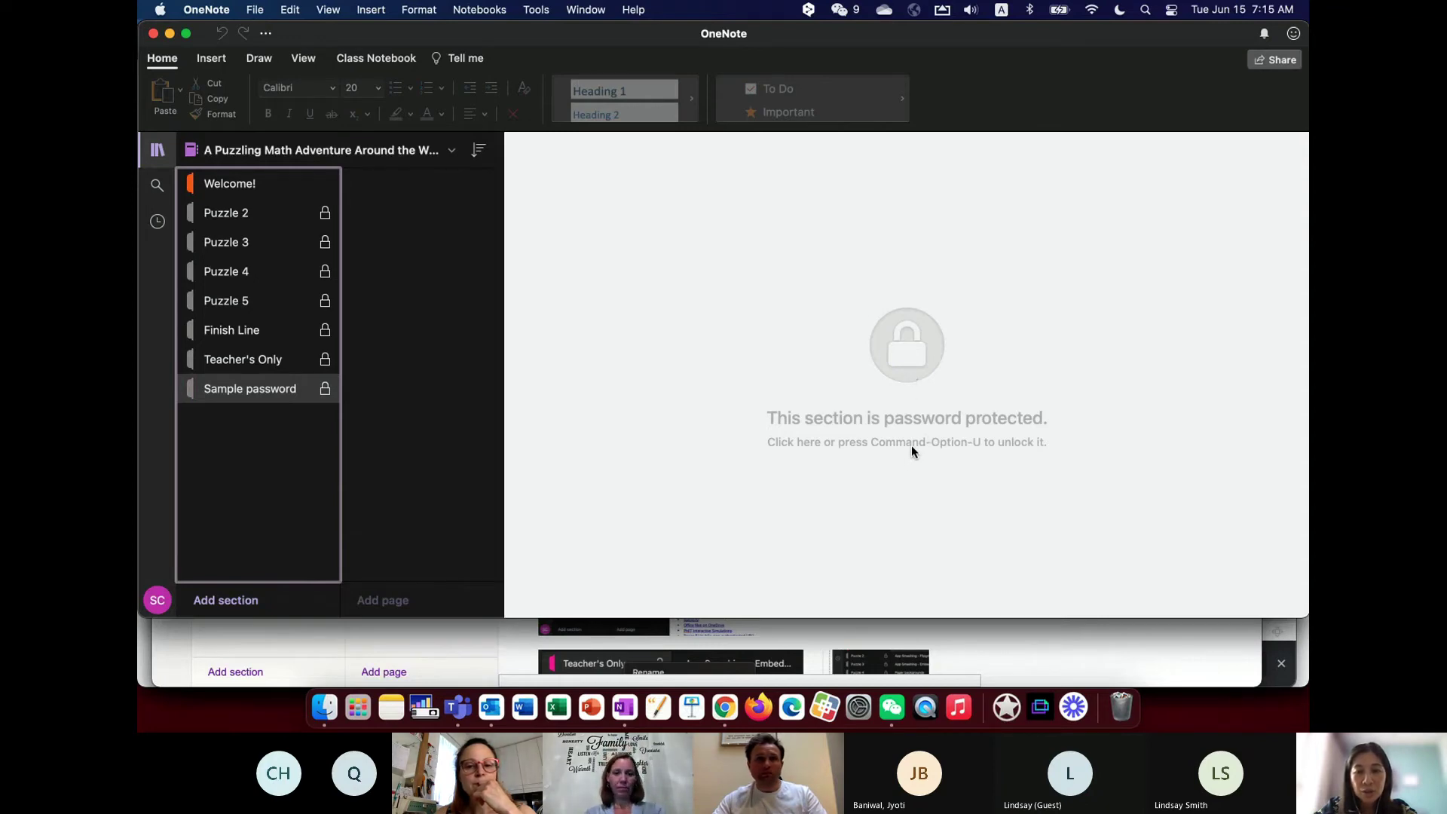
# - Unlock the Sample password section by entering its section password
pyautogui.click(909, 356)
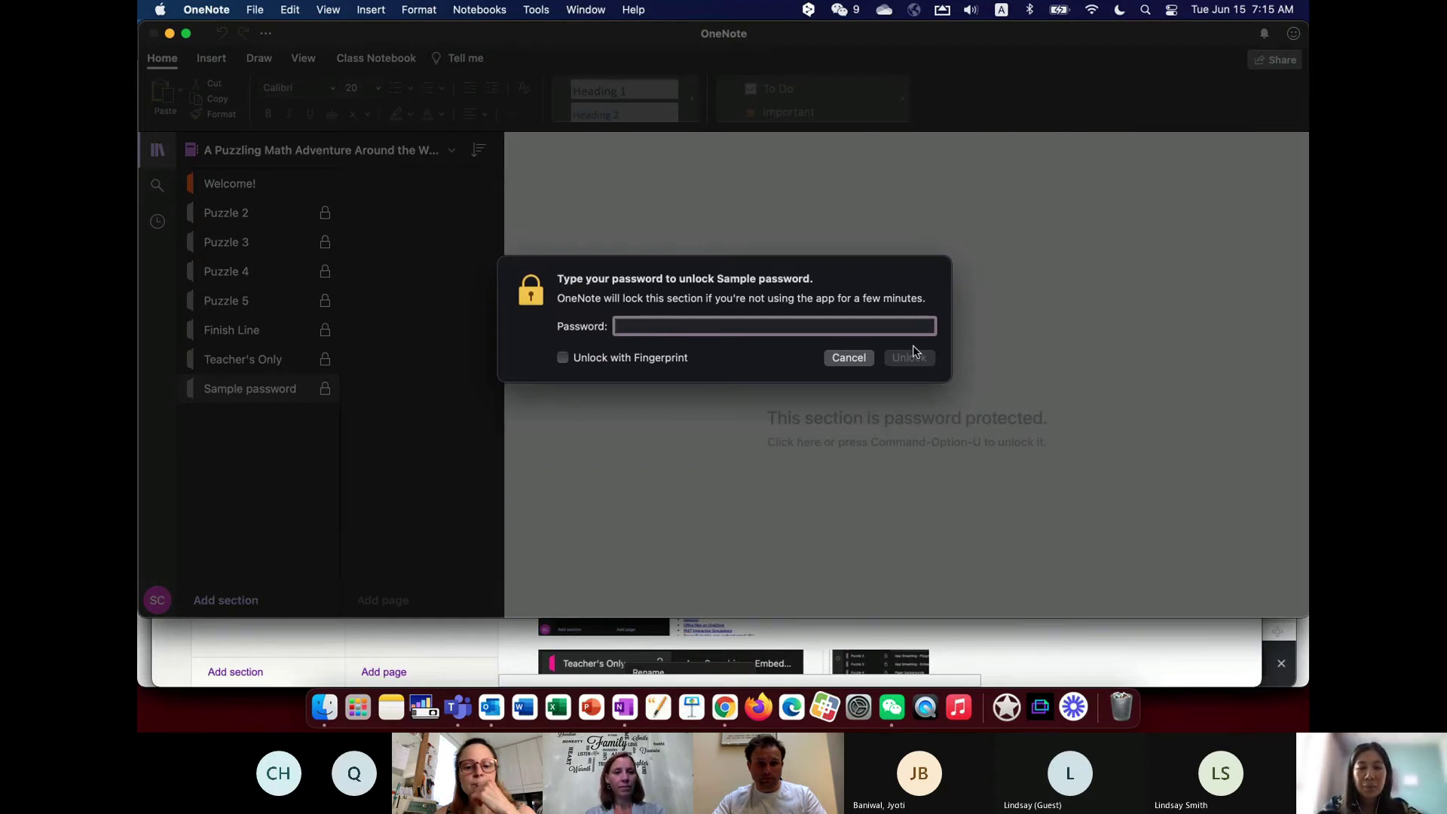
pyautogui.write('••')
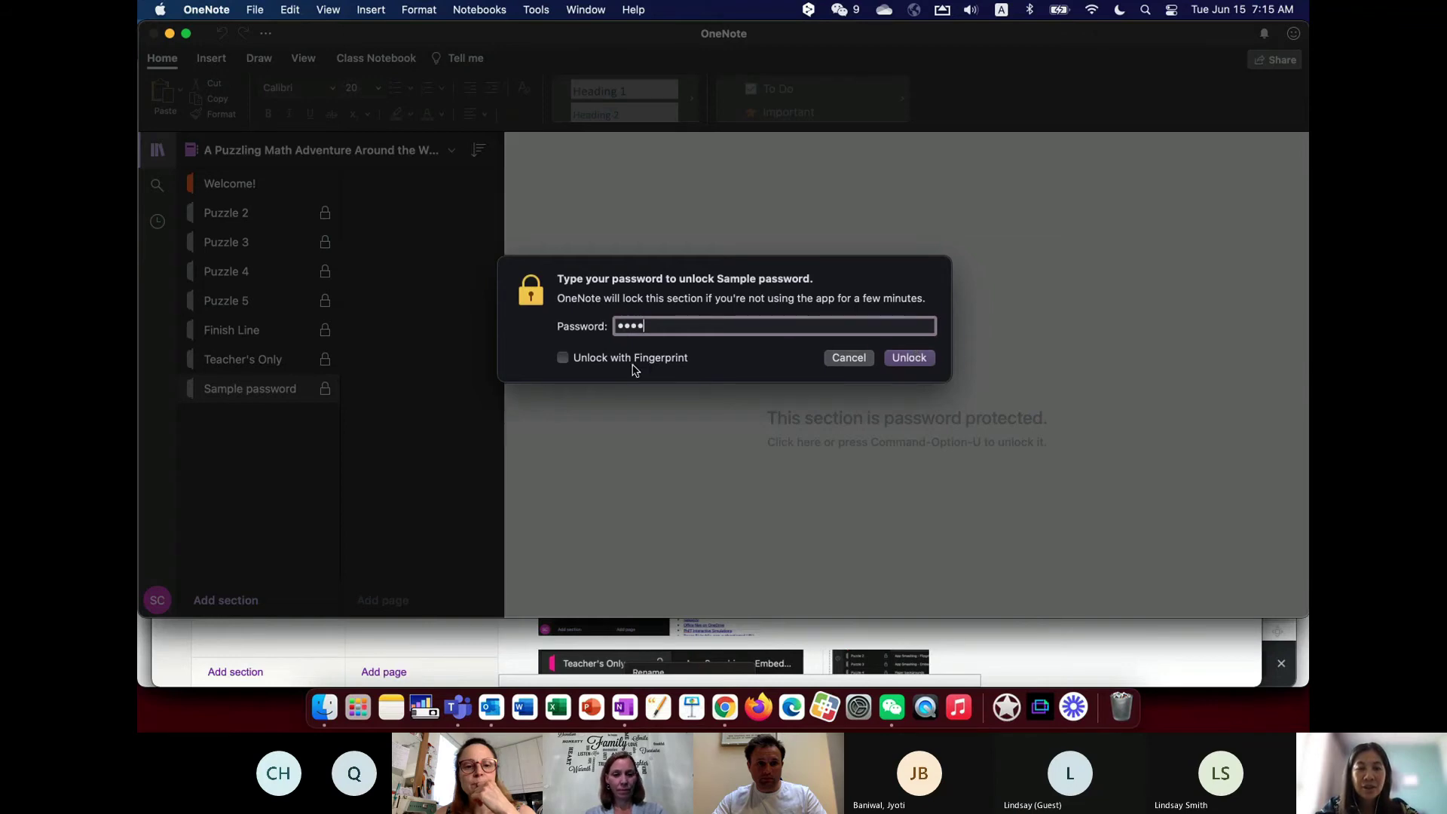
pyautogui.click(909, 358)
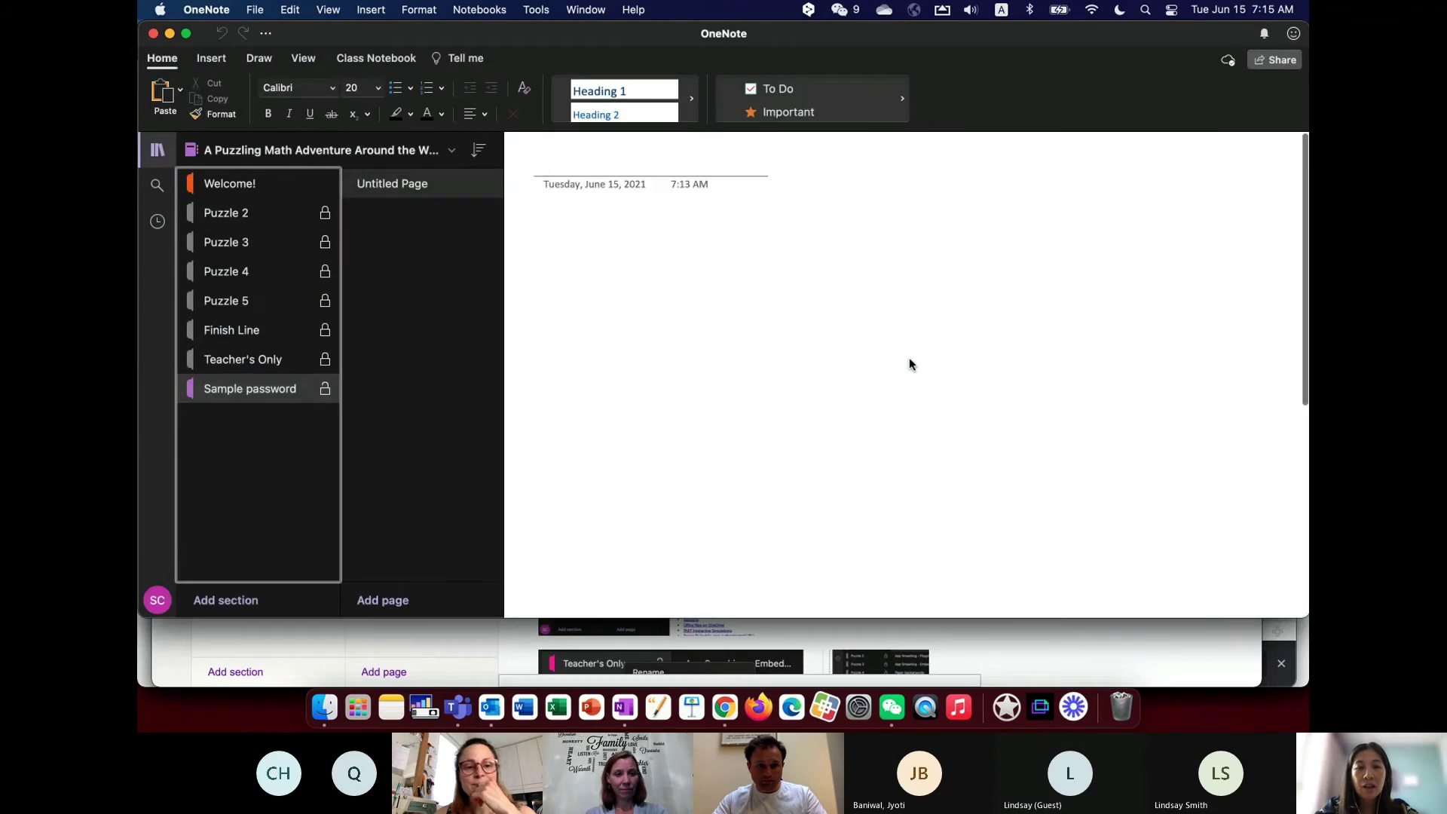
# - Add a second page to the Sample password section and make it a subpage of the first page
pyautogui.click(384, 601)
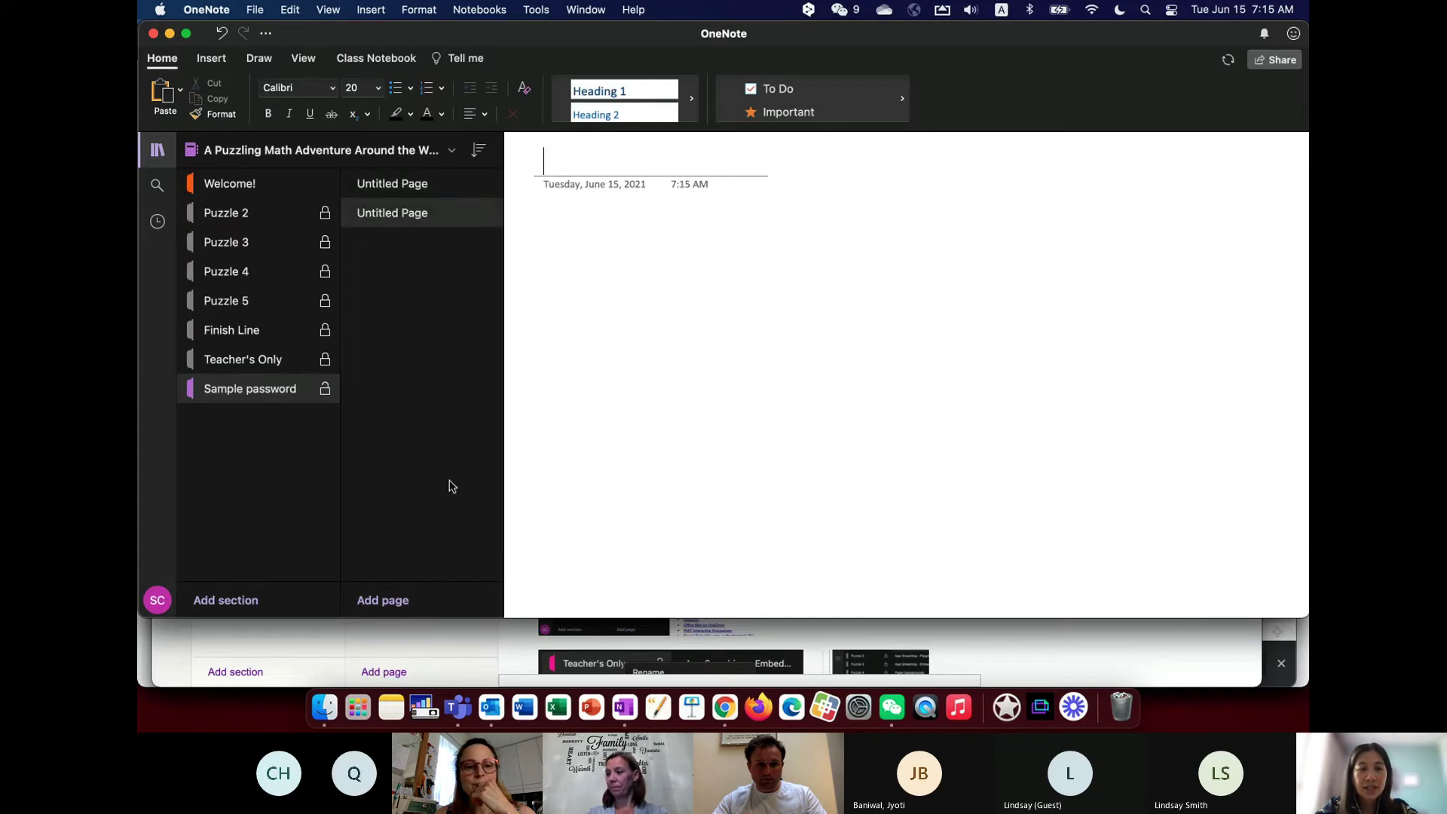
pyautogui.rightClick(414, 220)
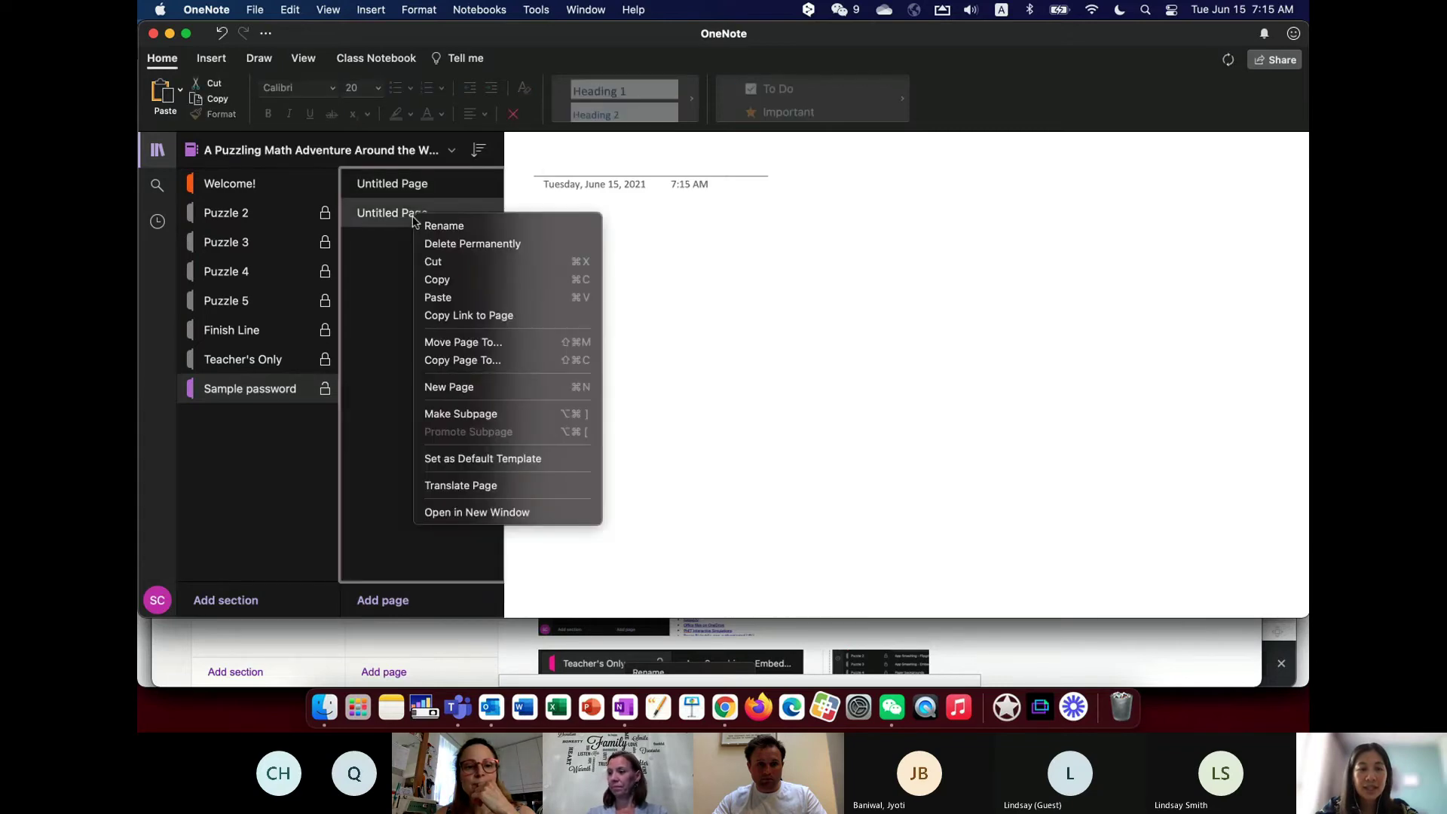
pyautogui.click(486, 415)
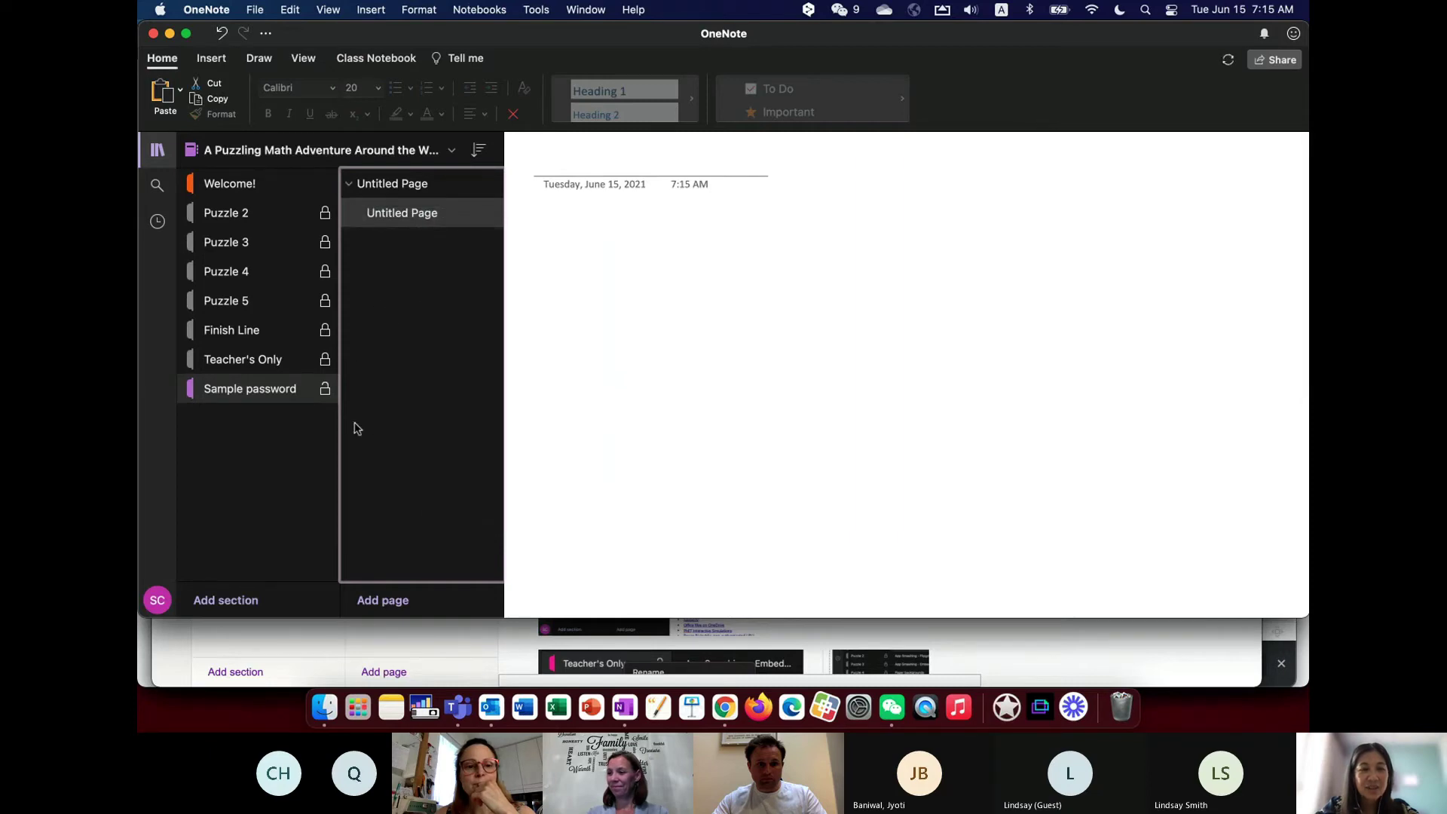
# - Remove the password protection from the Sample password section by entering its section password
pyautogui.rightClick(287, 394)
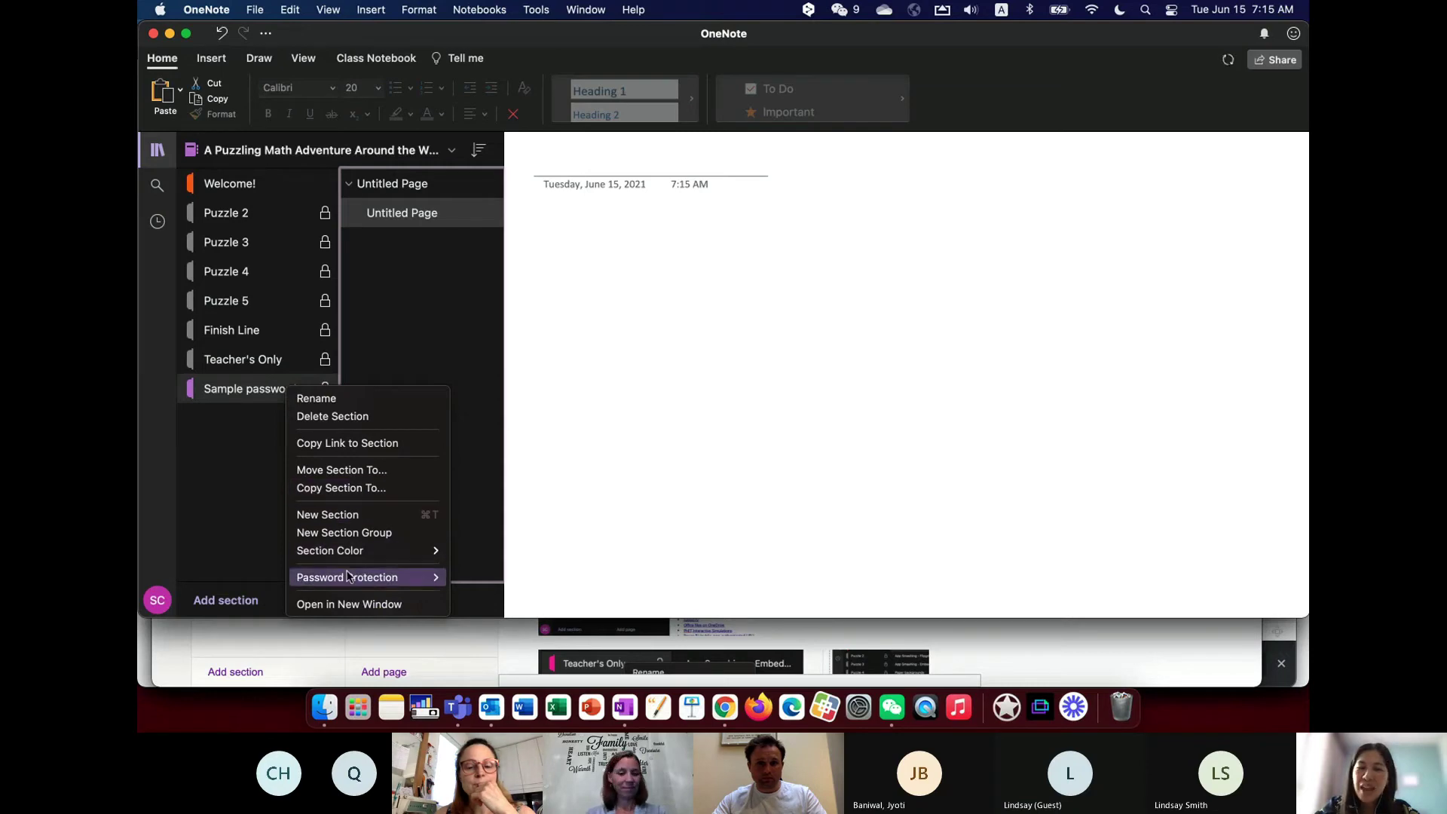
pyautogui.moveTo(348, 576)
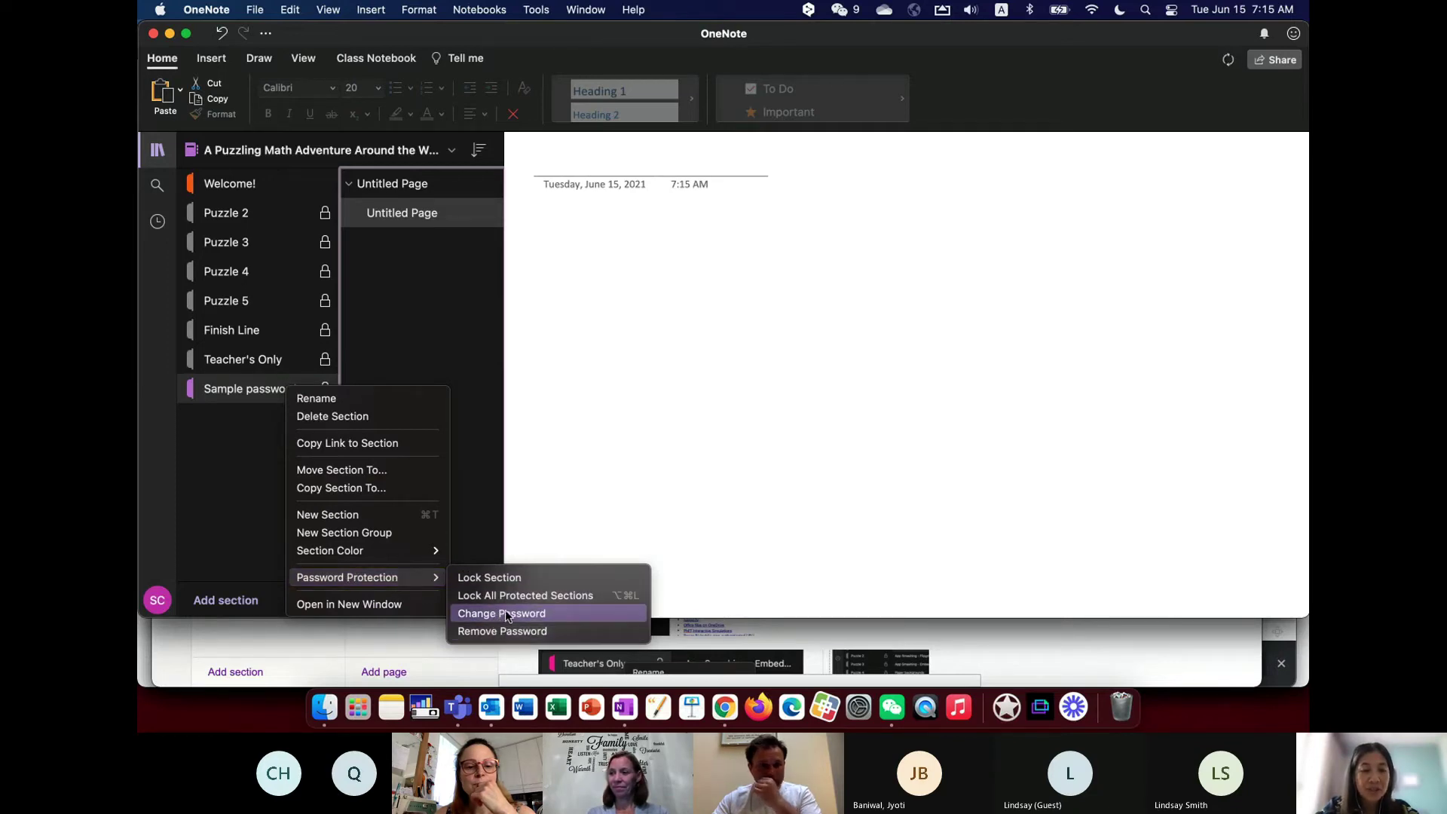
pyautogui.click(506, 635)
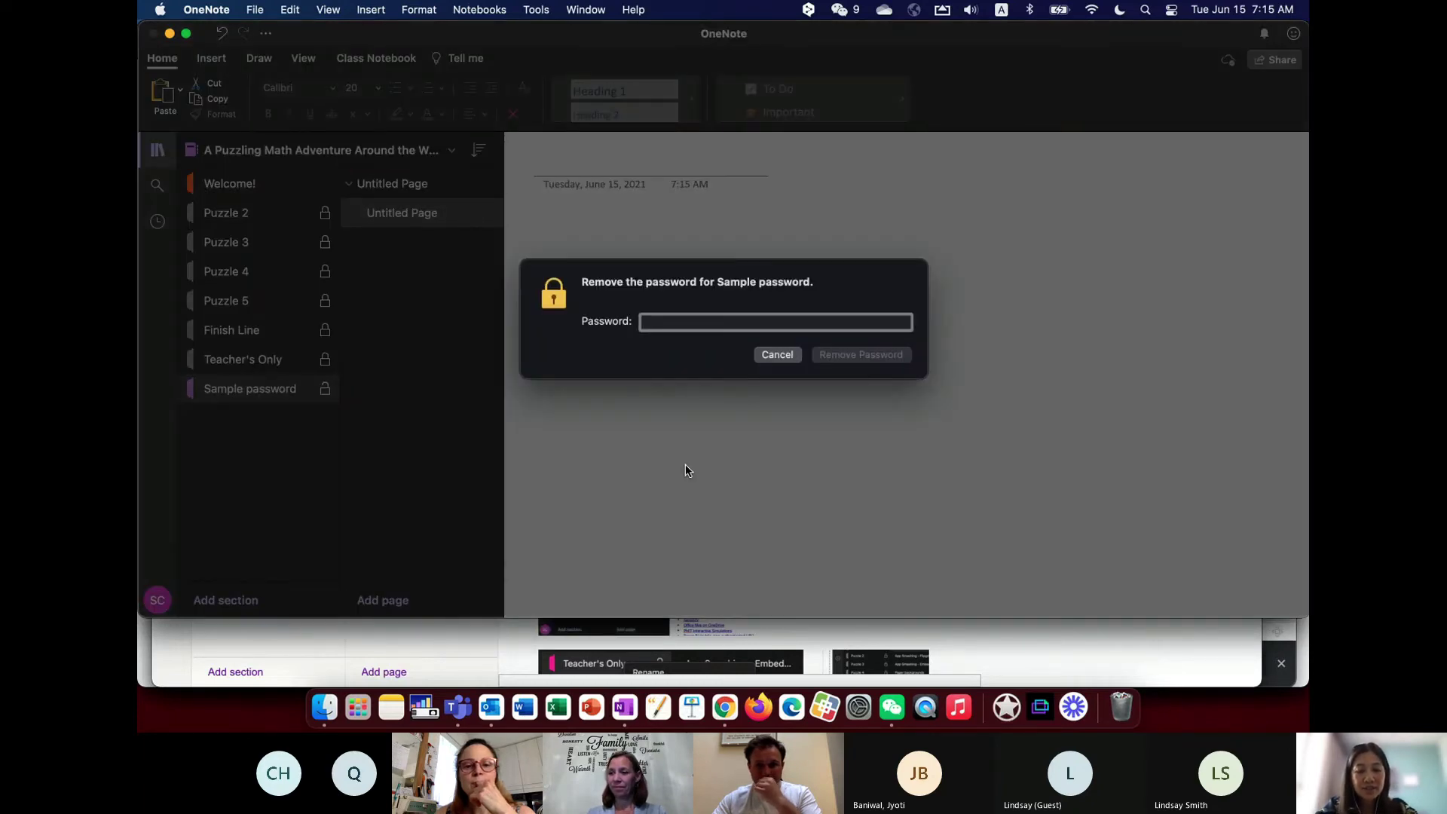
pyautogui.write('••••')
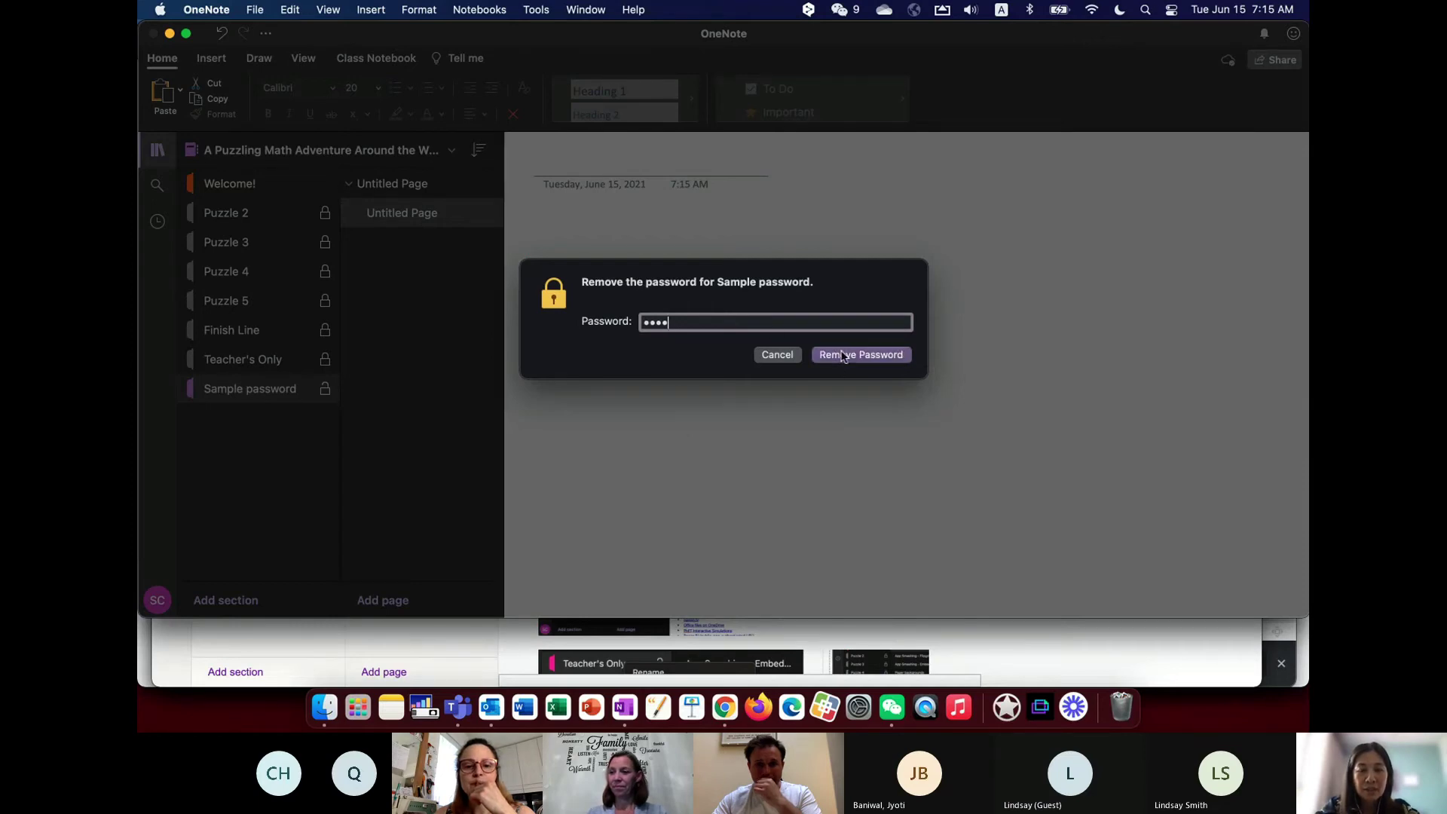
pyautogui.click(843, 357)
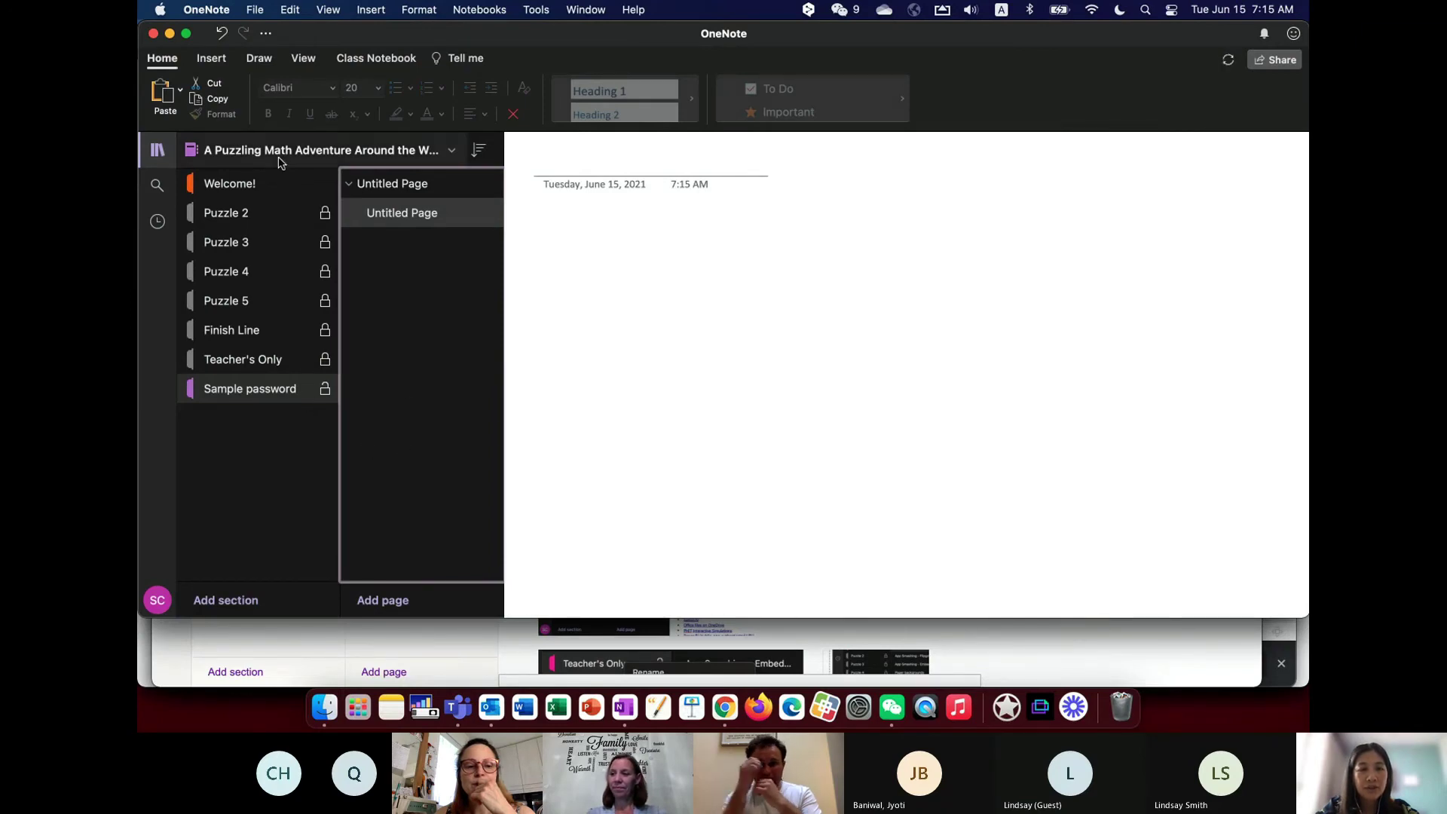
pyautogui.click(286, 395)
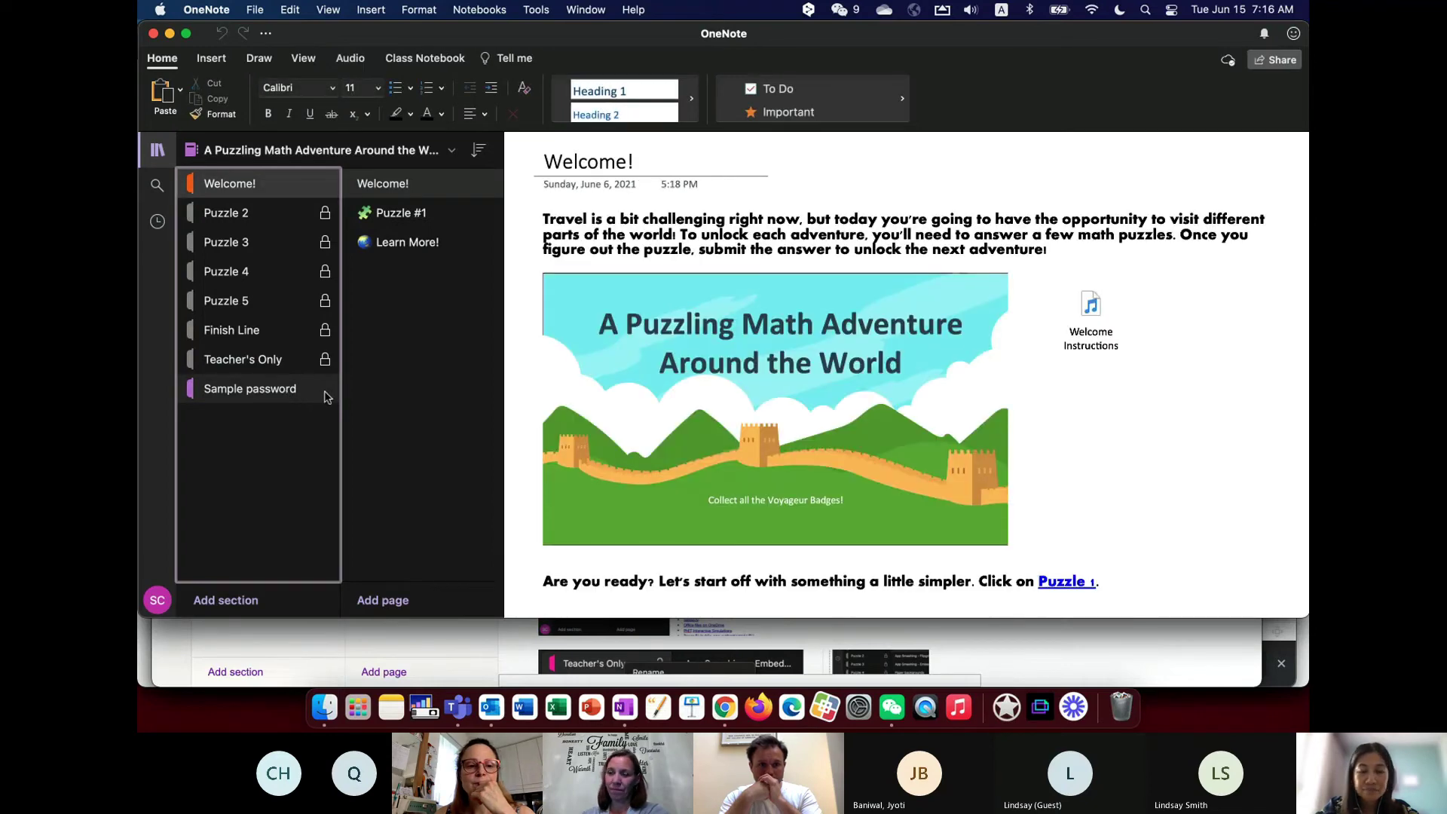
# - Unlock the Teacher's Only section by entering its section password
pyautogui.click(279, 373)
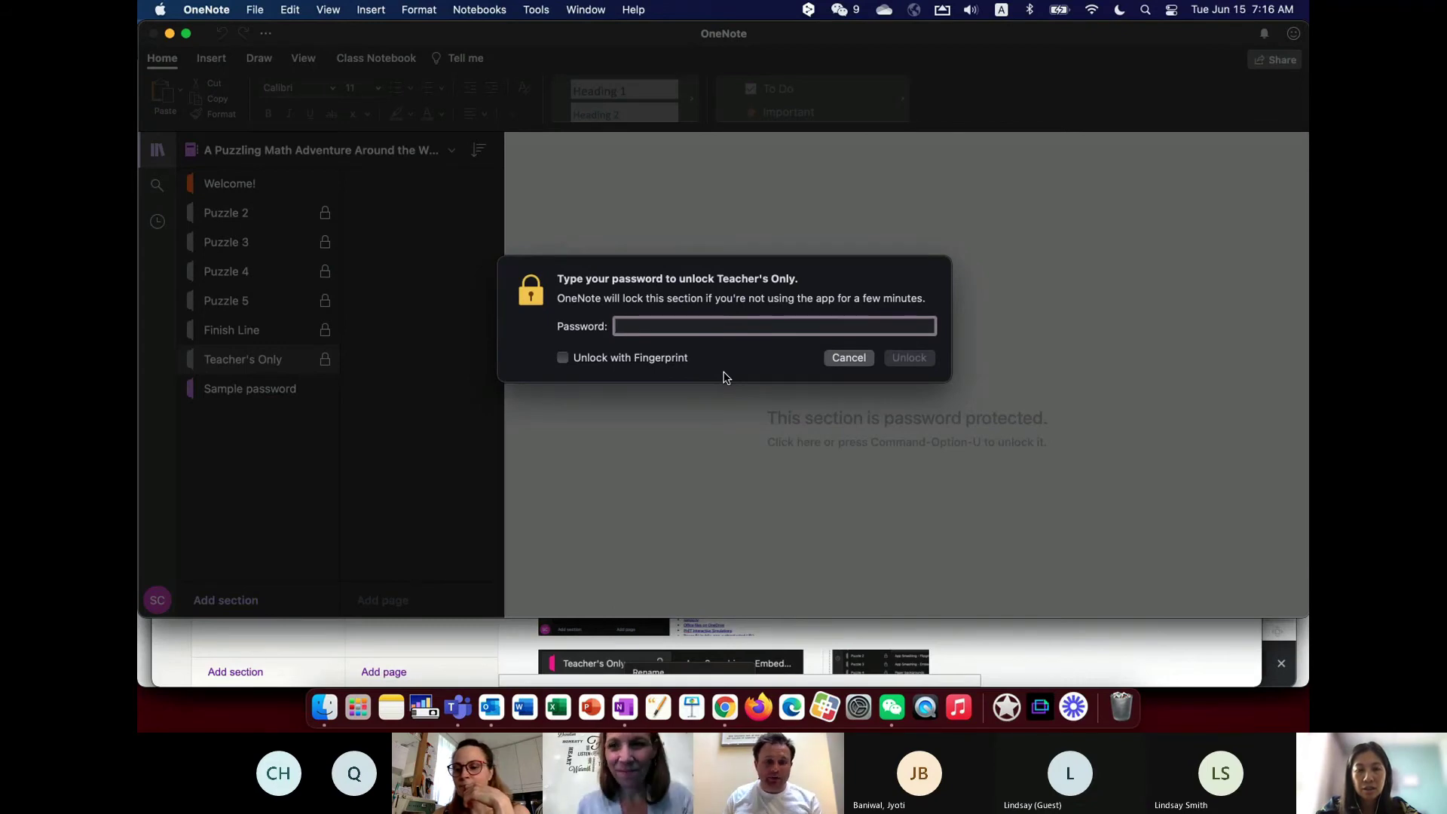
pyautogui.write('***********')
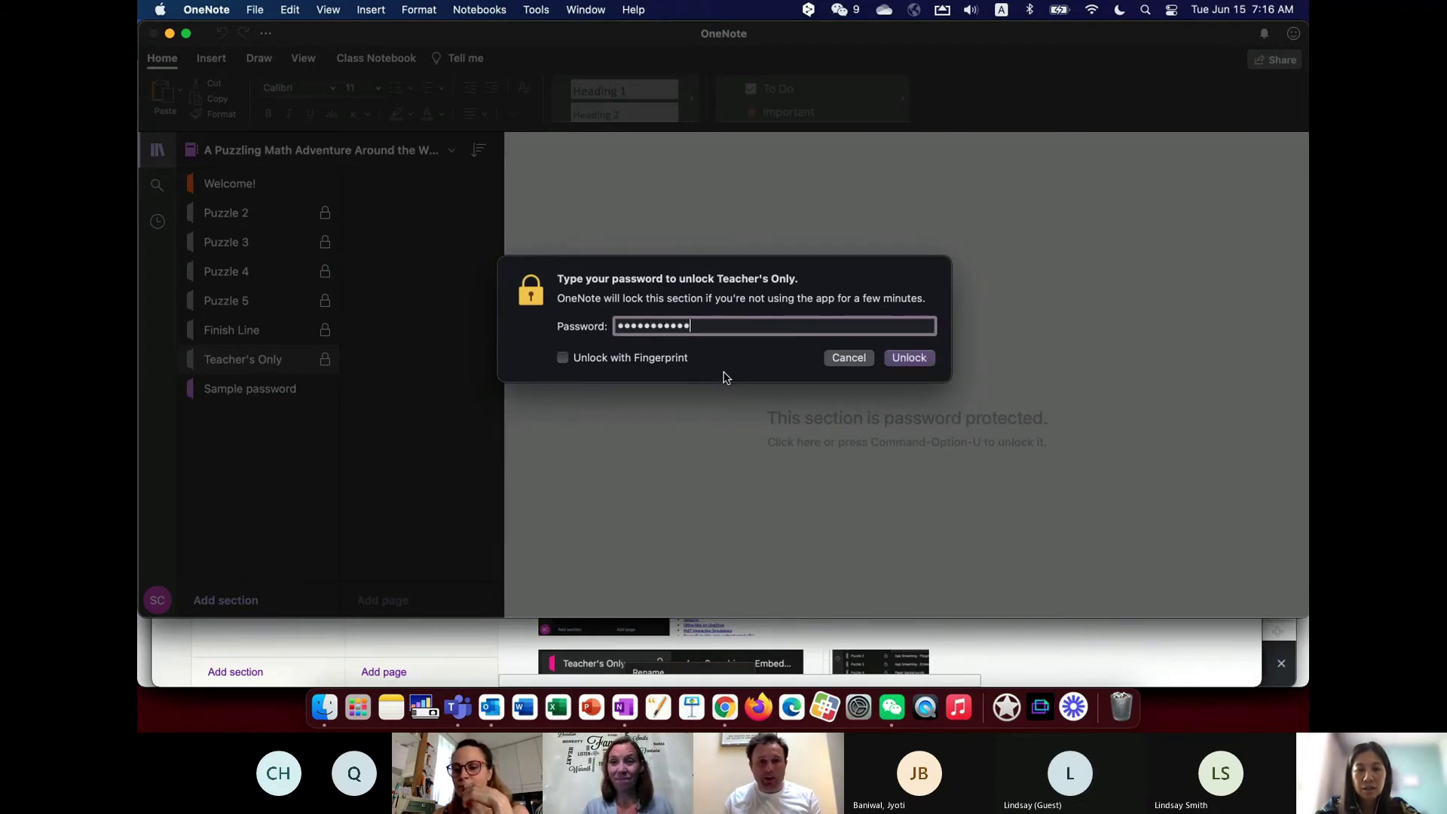
pyautogui.press('Return')
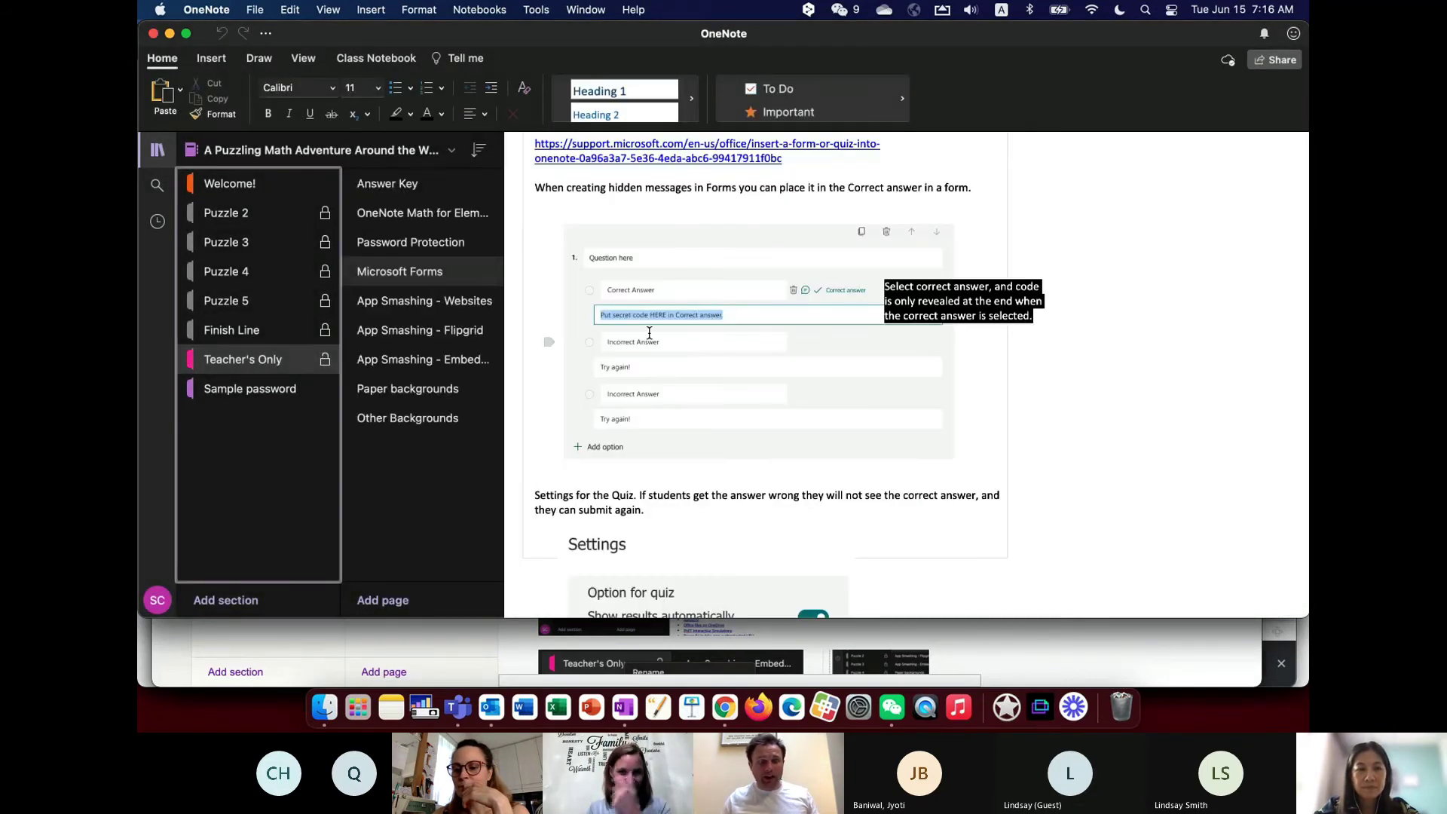
# - On the Password Protection page, add "This only works for the App version not the online version." after "Here's how!"
pyautogui.click(417, 243)
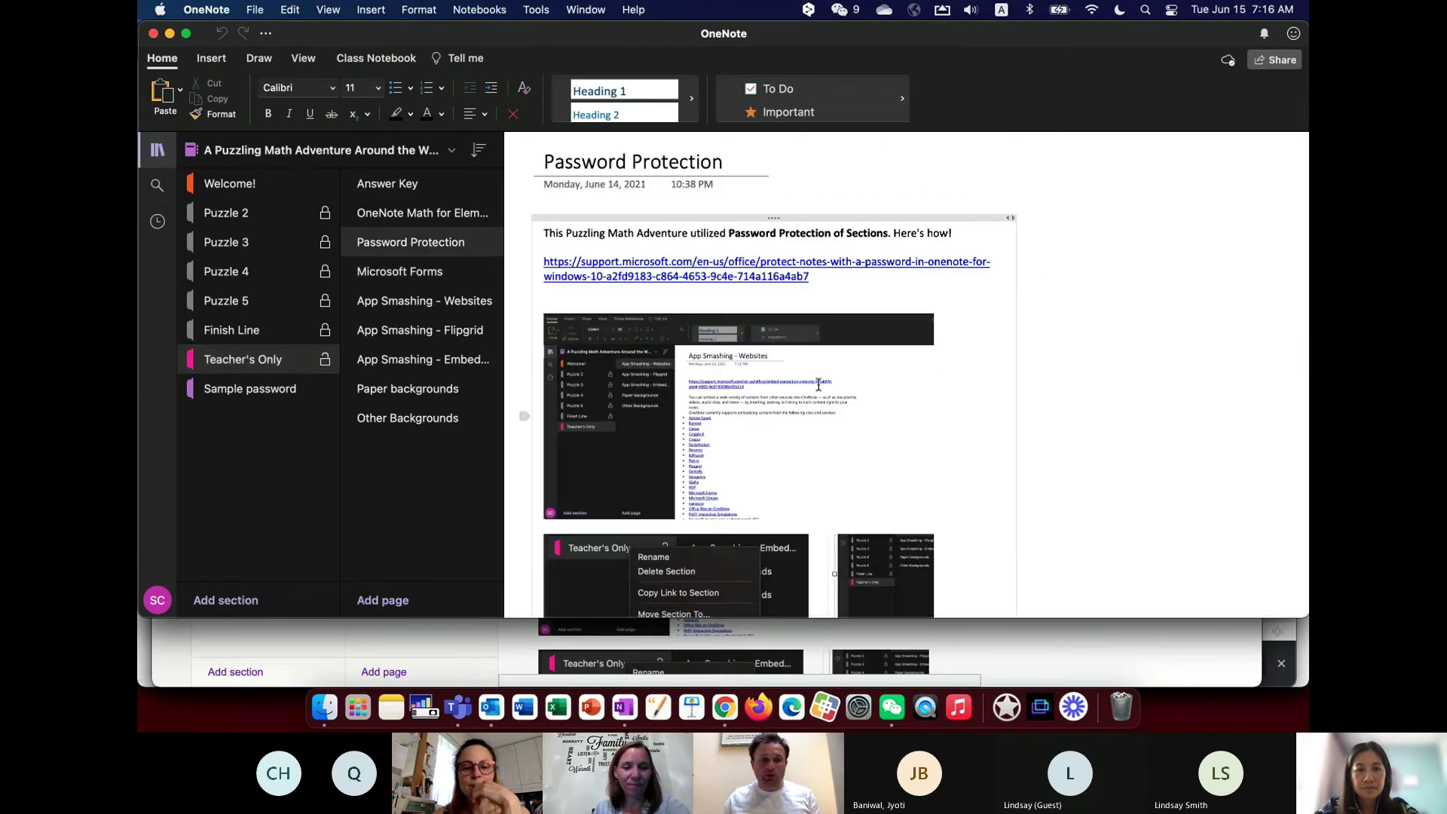
pyautogui.scroll(-5, 946, 417)
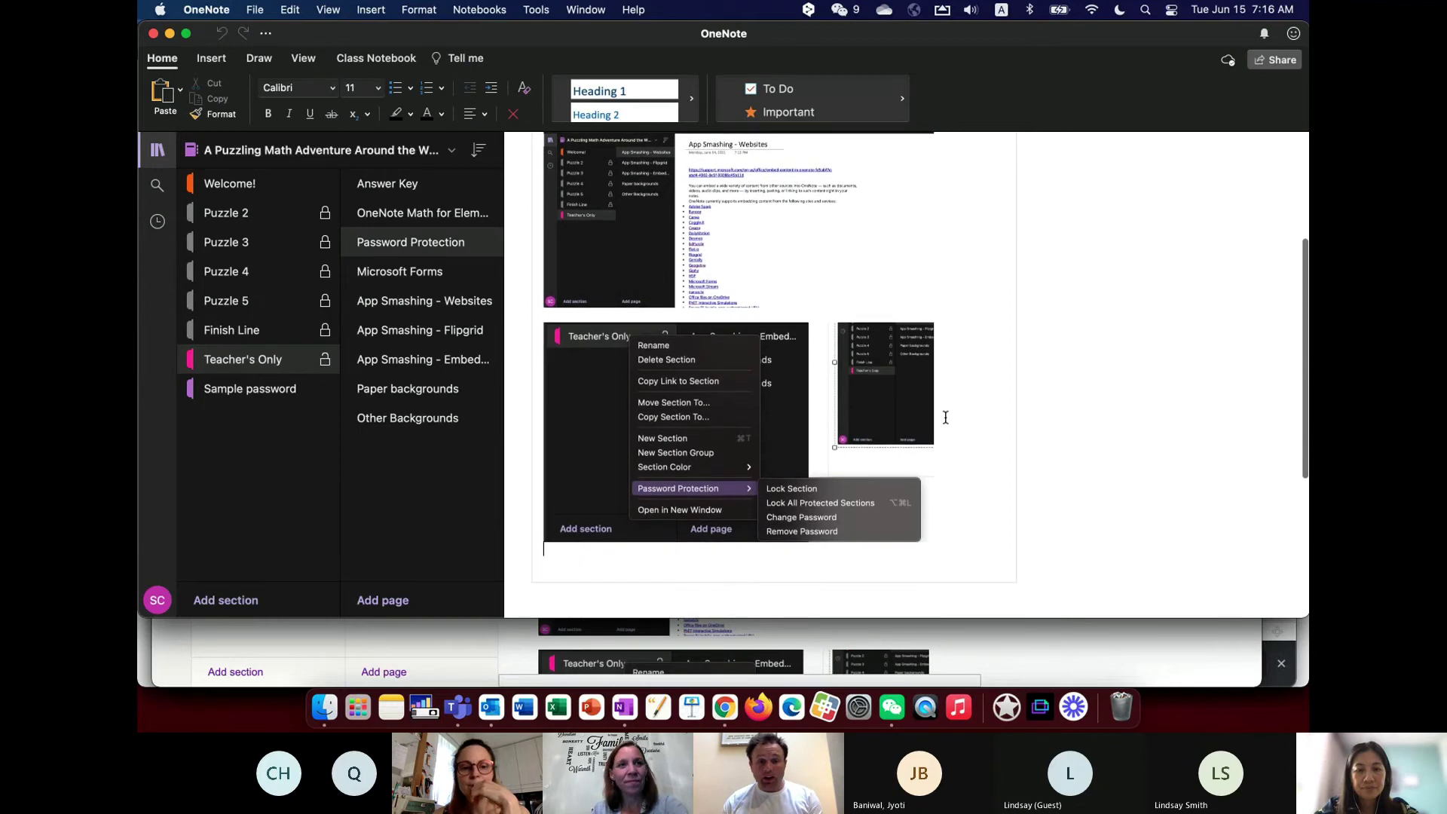
pyautogui.scroll(4, 946, 417)
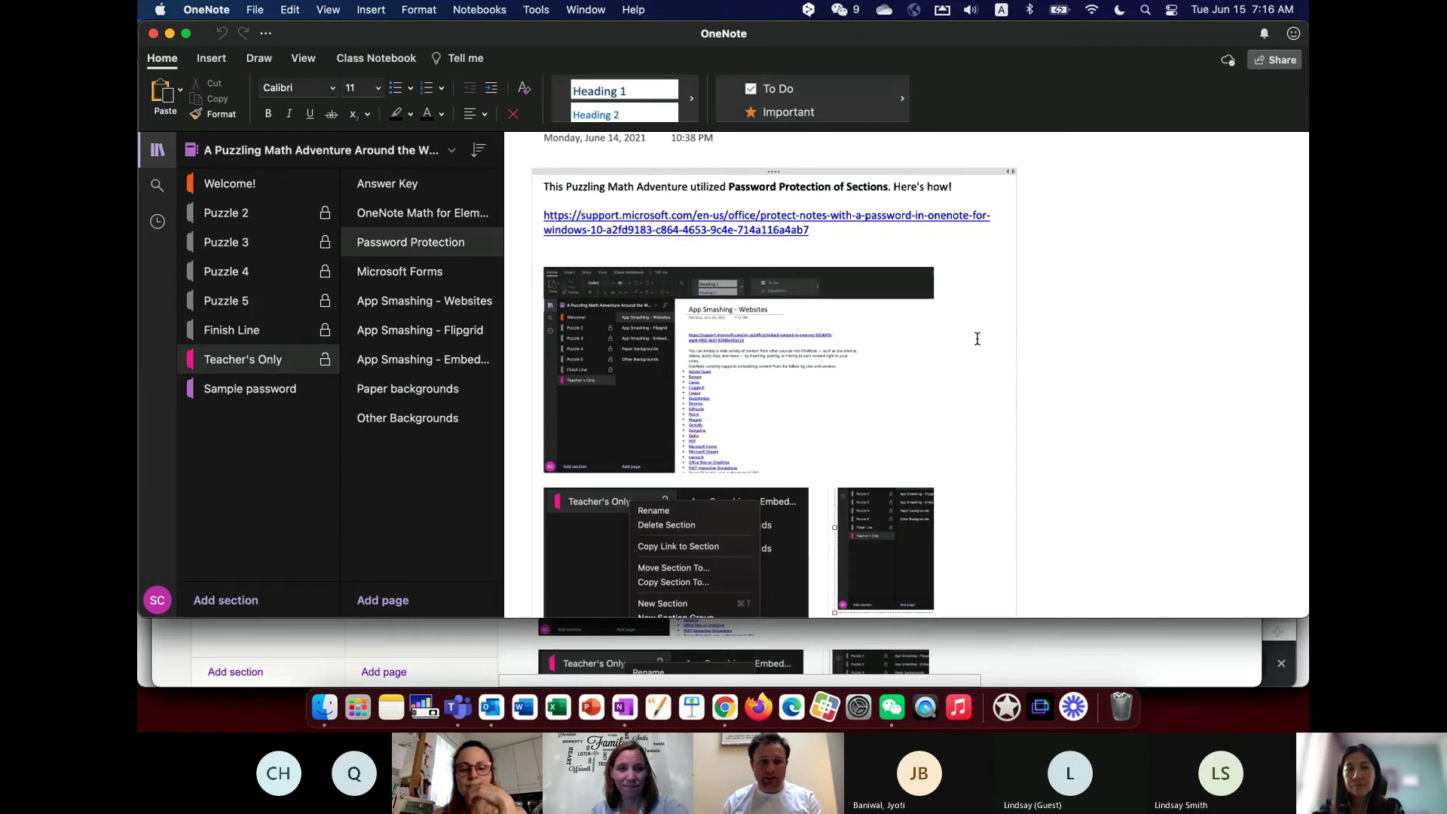
pyautogui.scroll(2, 977, 338)
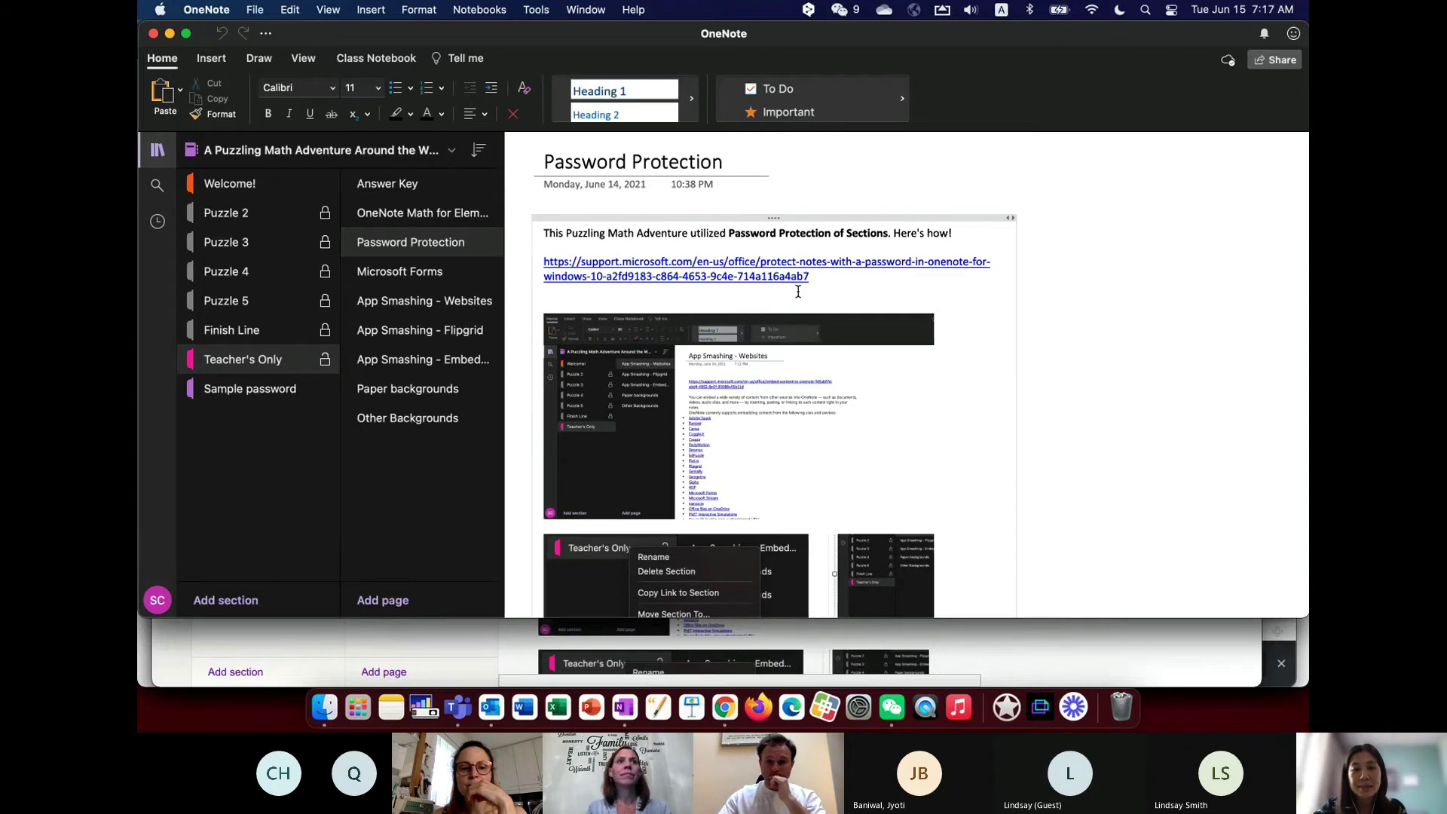
pyautogui.scroll(-3, 719, 450)
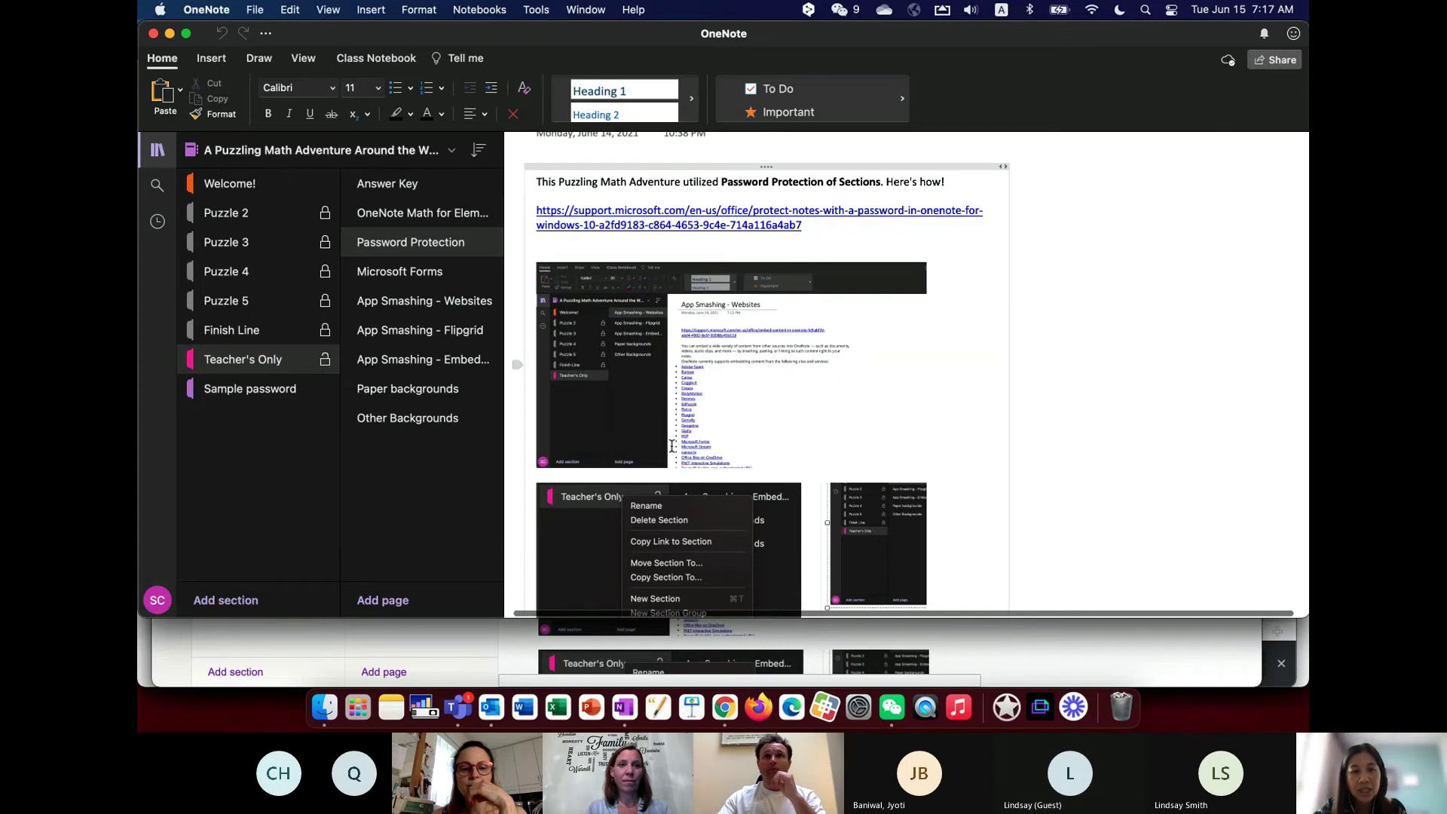
pyautogui.scroll(-5, 672, 445)
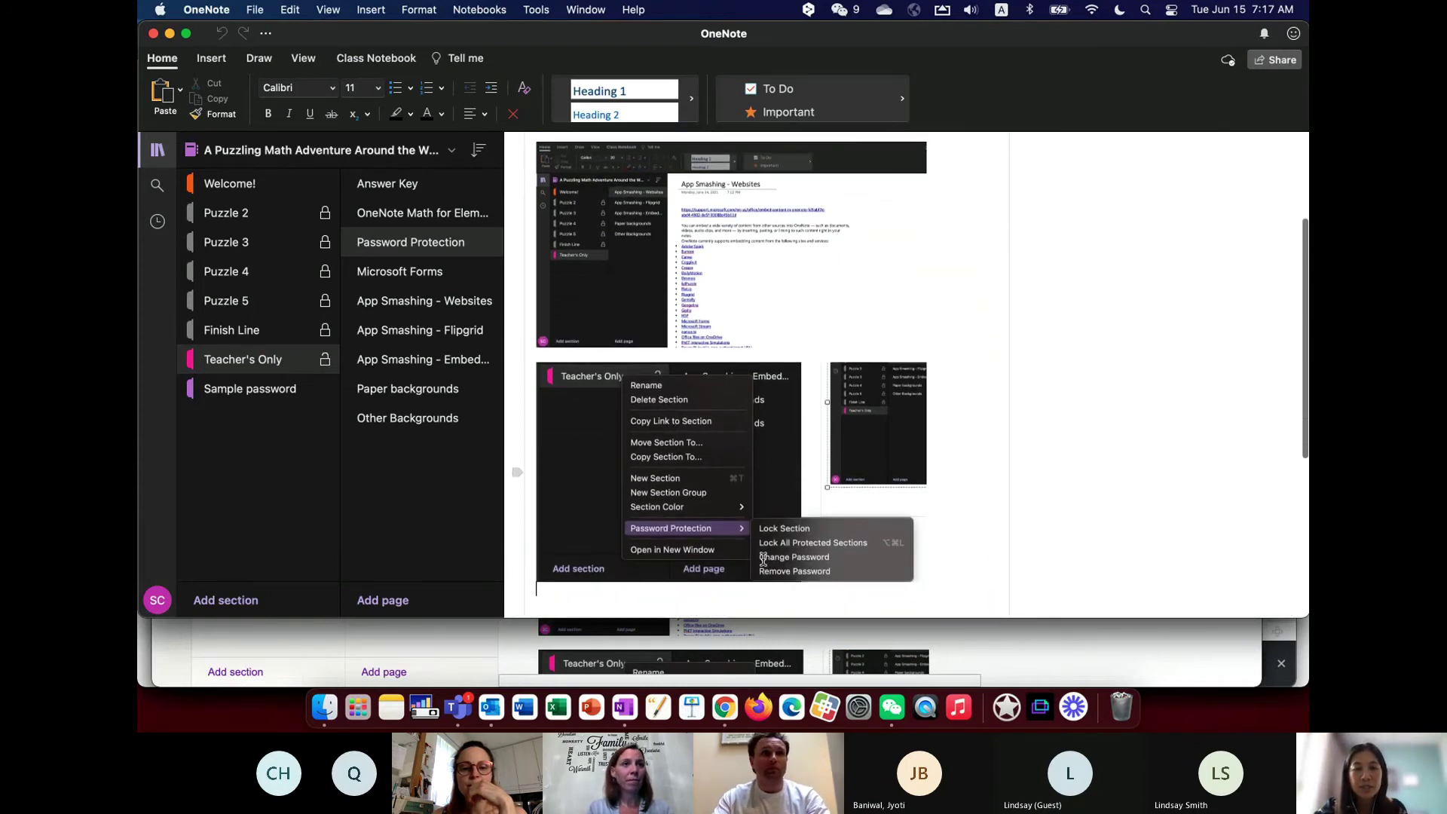
pyautogui.scroll(5, 808, 340)
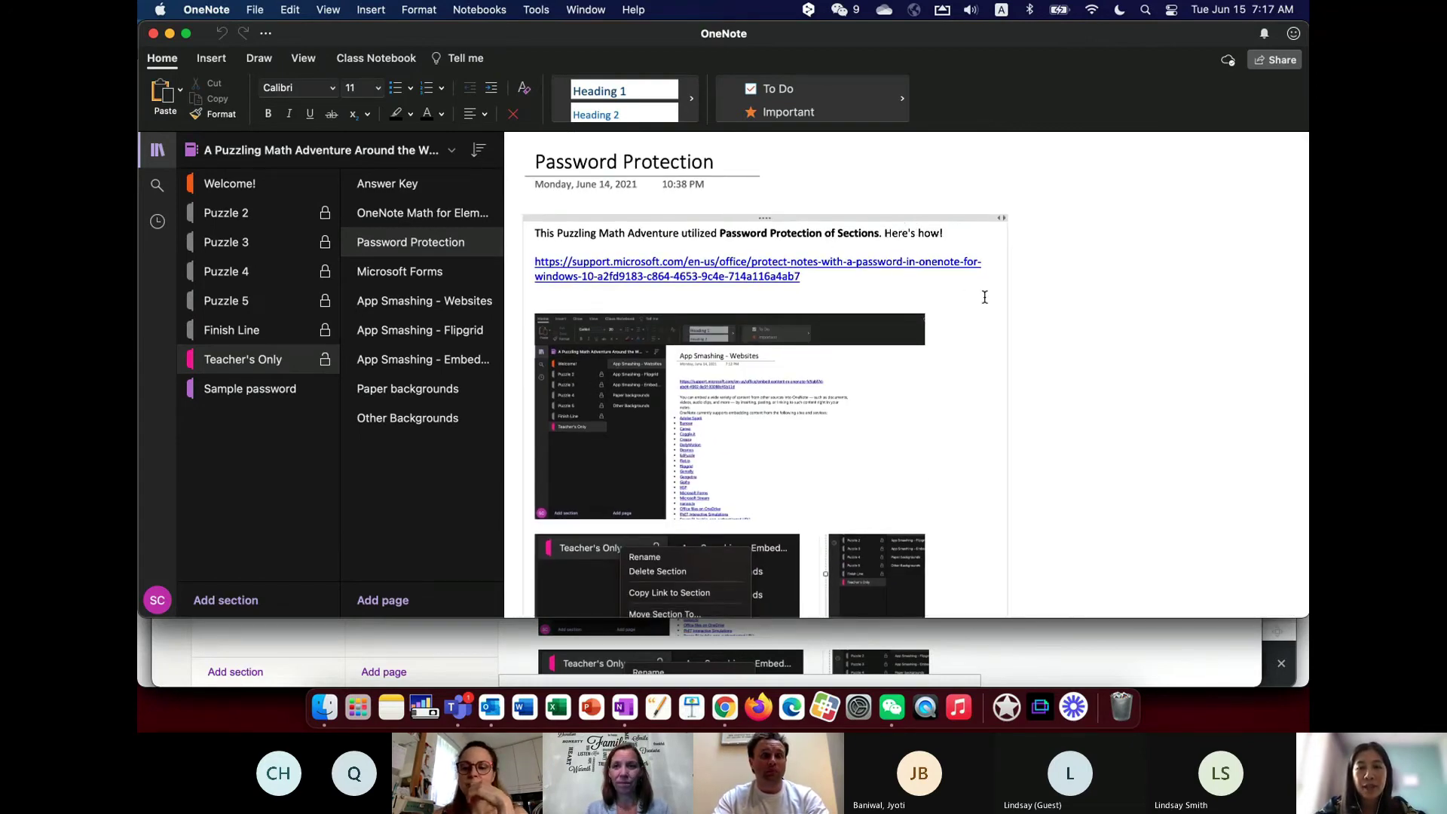
pyautogui.write('This only wo')
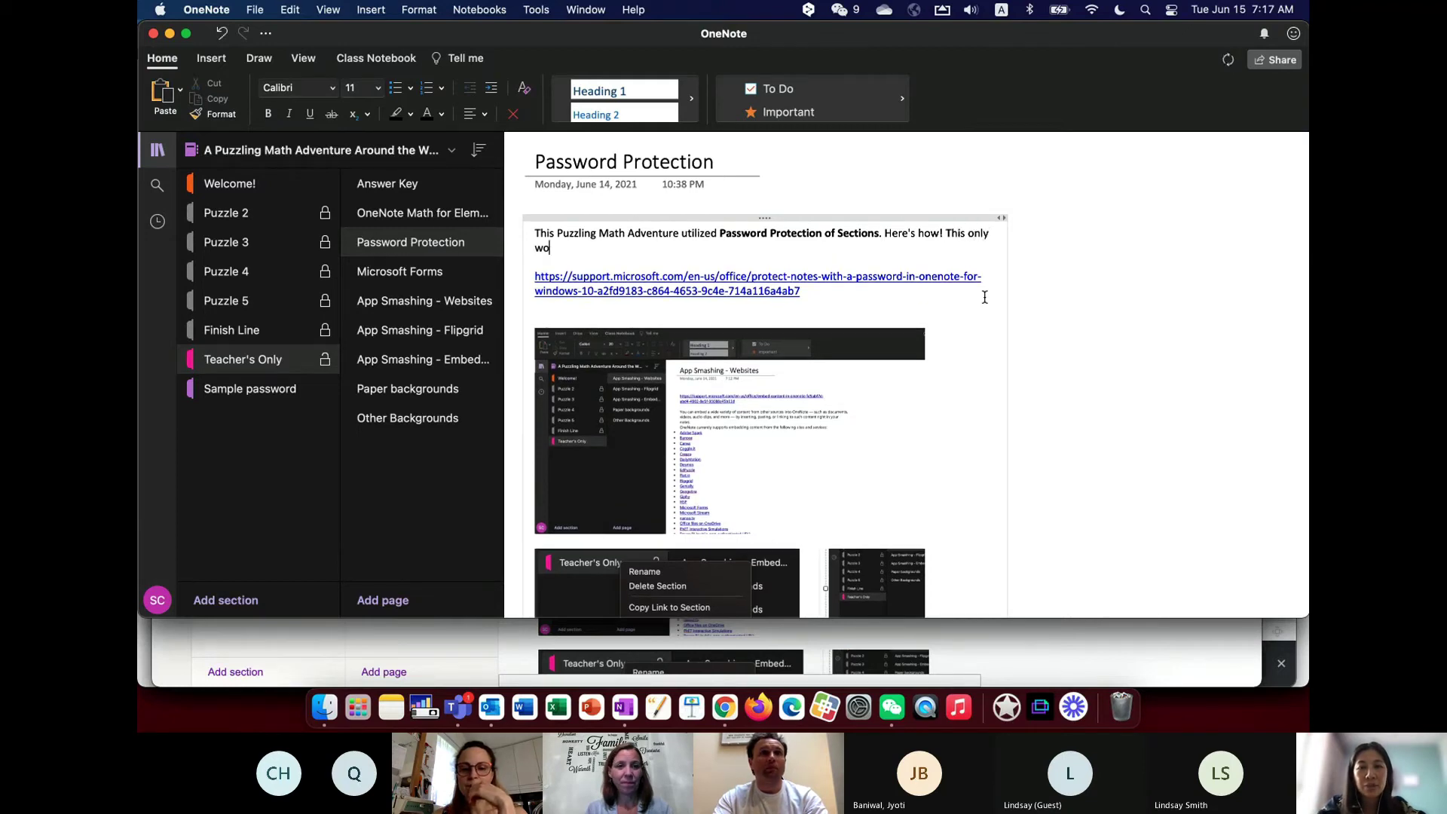
pyautogui.write('rks for the Ap')
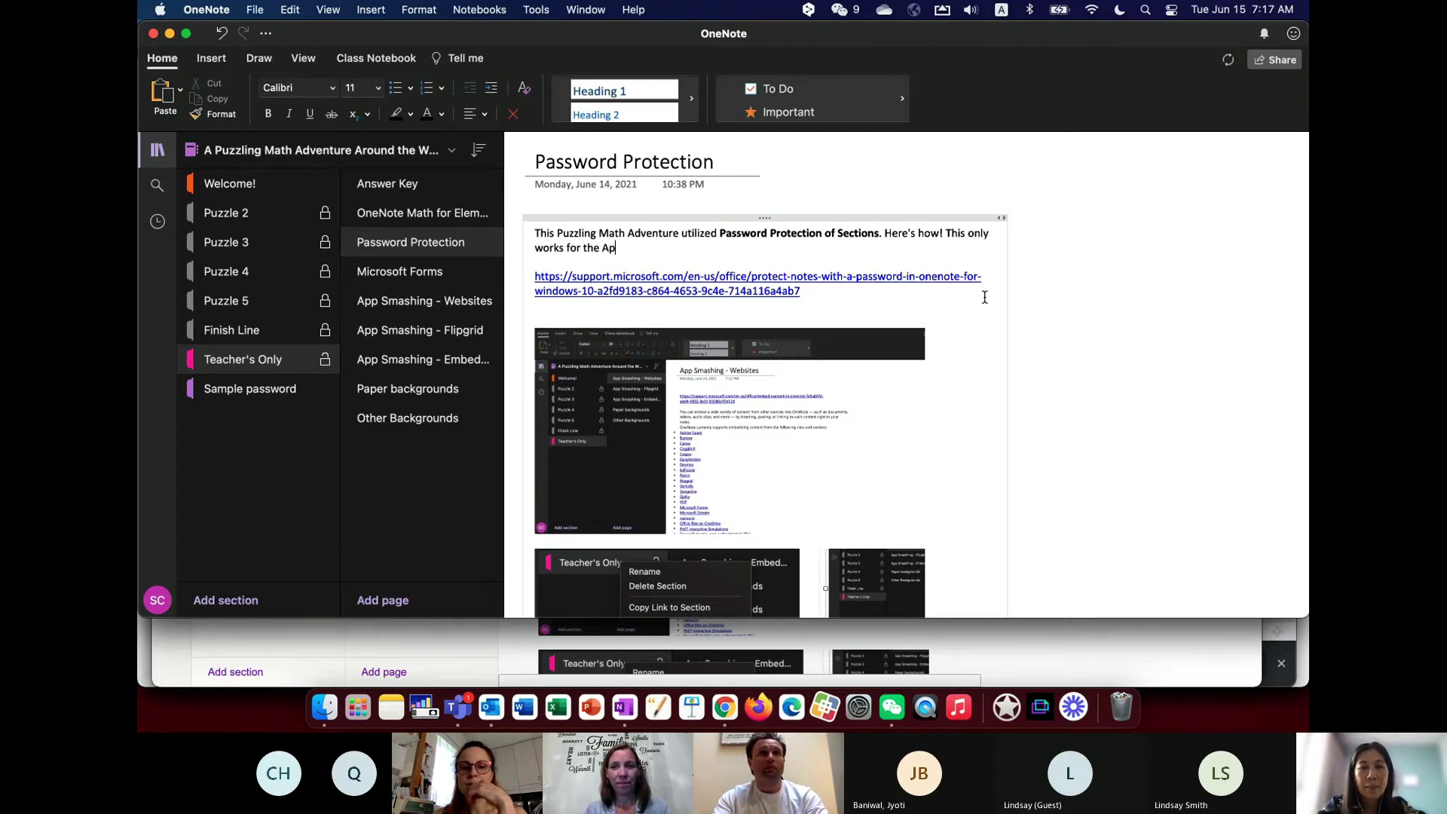
pyautogui.write('p version not the online version.')
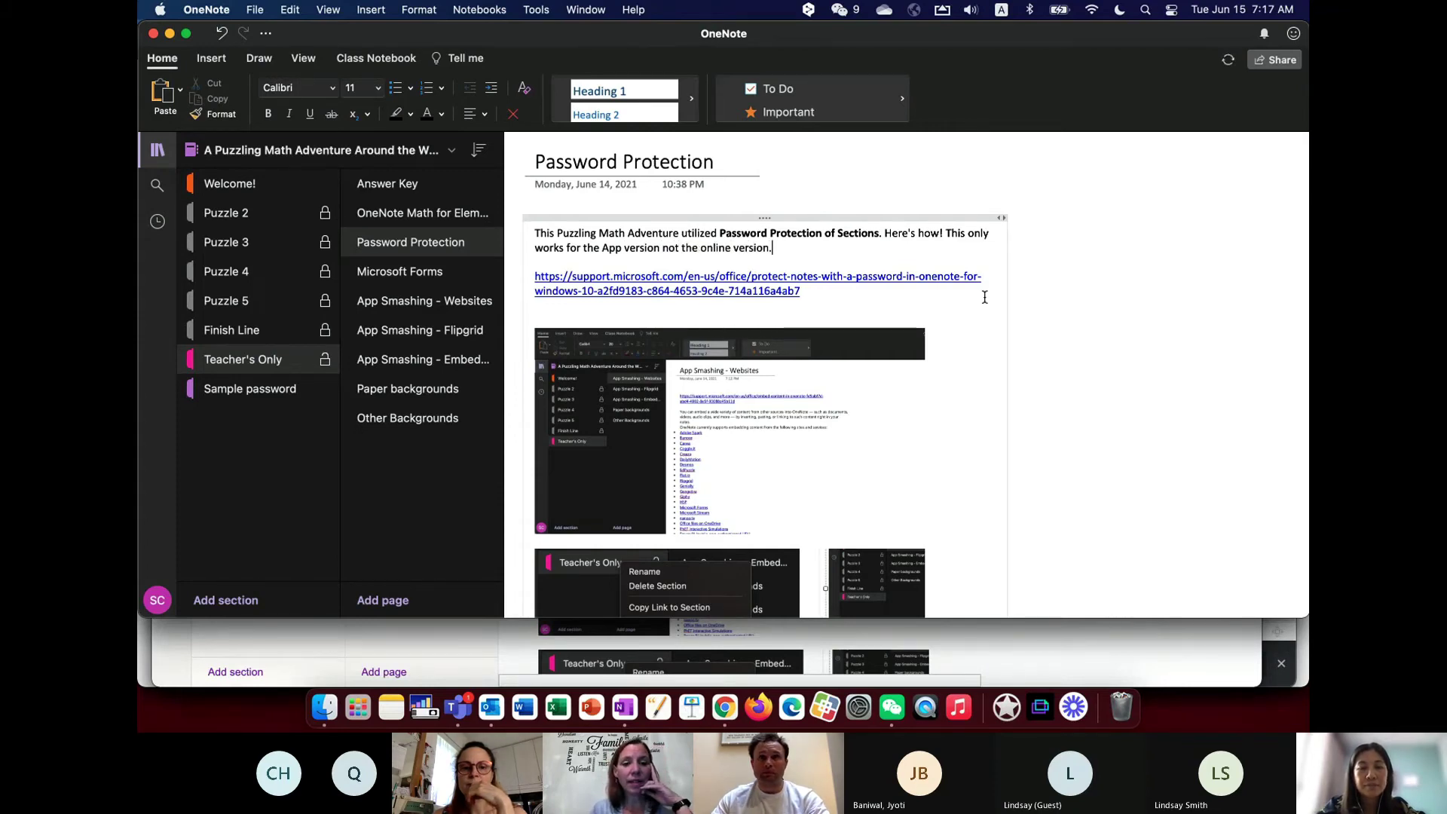
pyautogui.click(1106, 300)
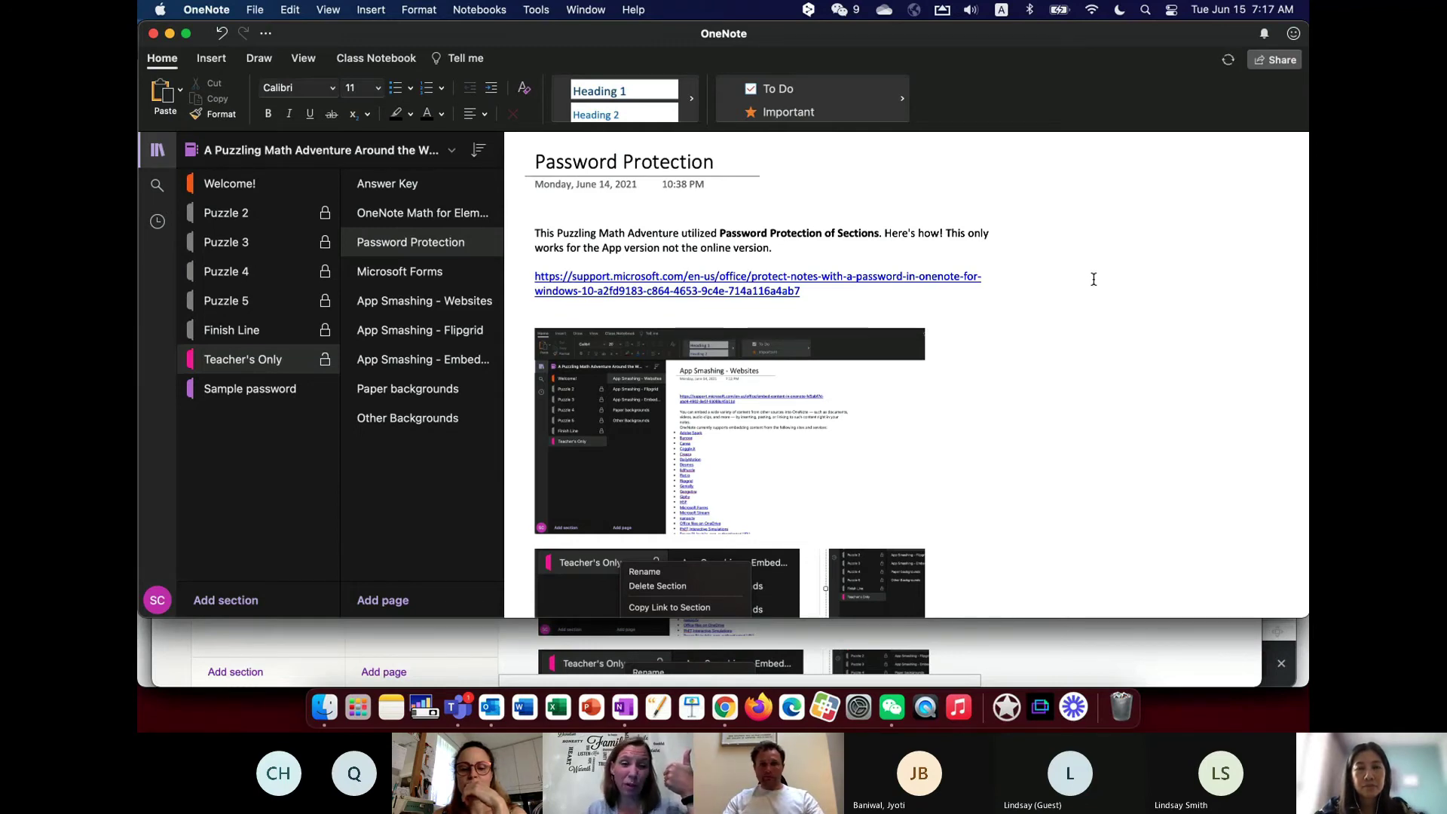
# - Switch to Chrome and copy the web address of the Download OneNote page
pyautogui.press('super+Tab')
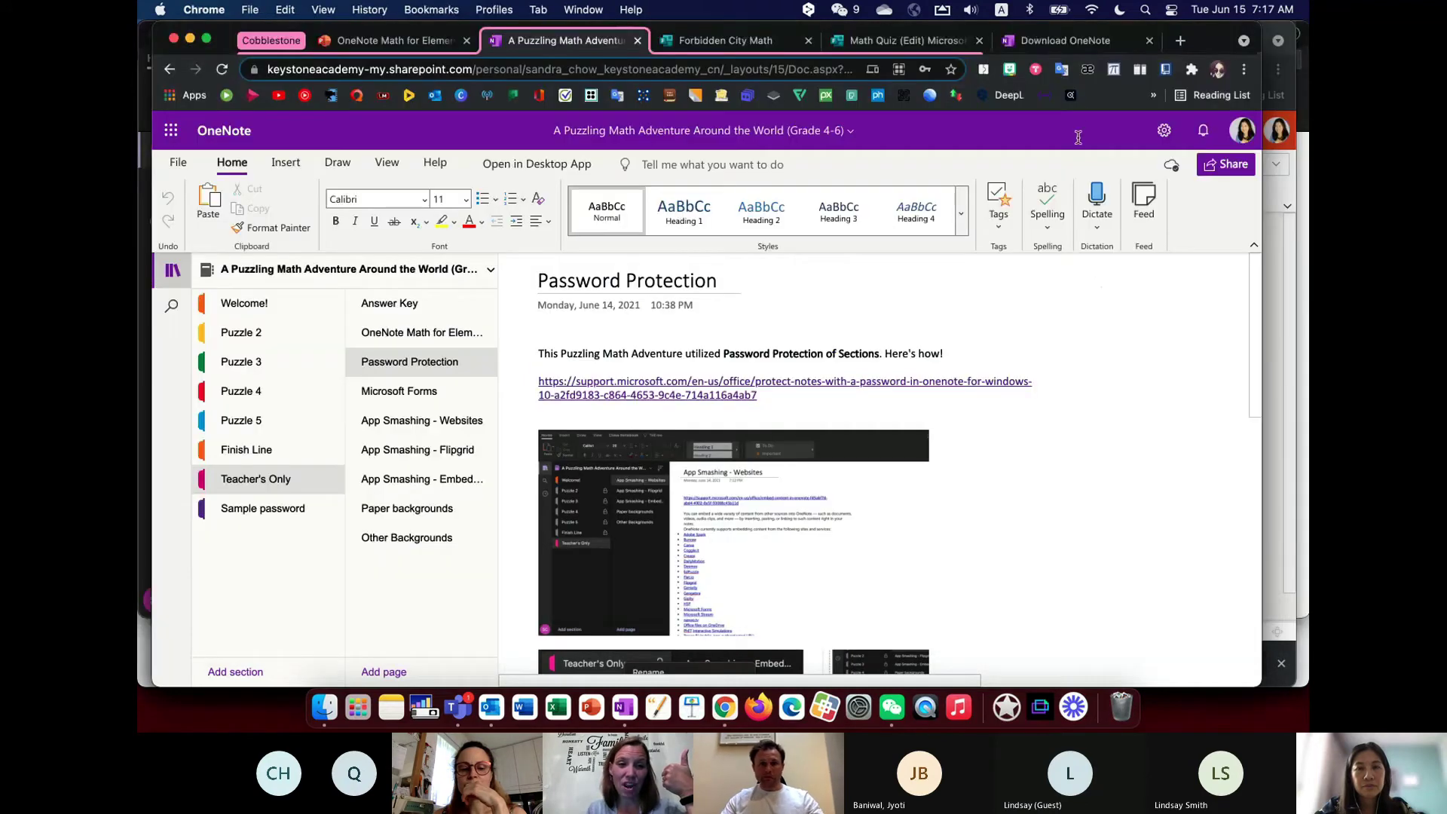
pyautogui.click(1080, 47)
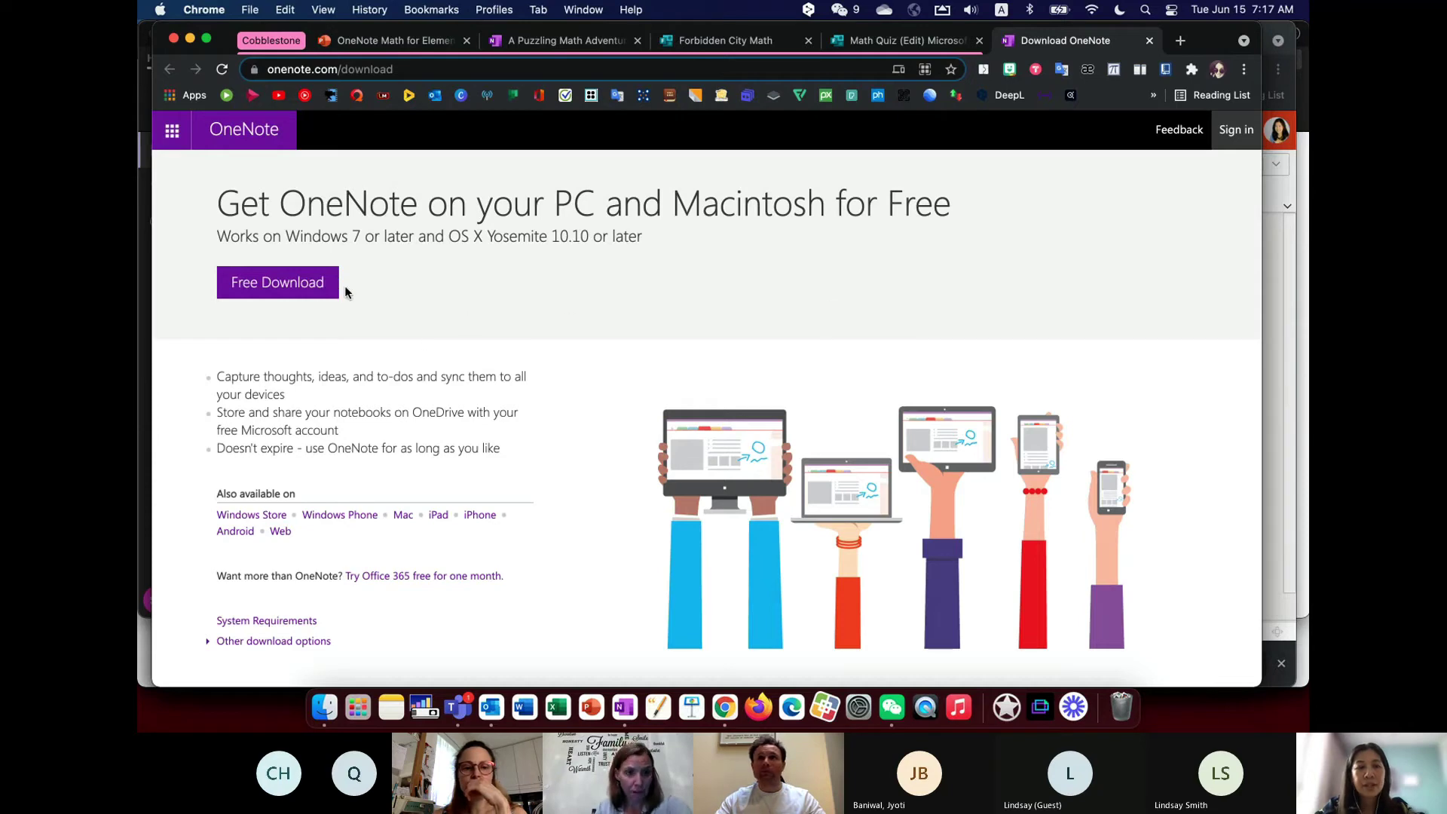
pyautogui.click(410, 69)
pyautogui.press('super+c')
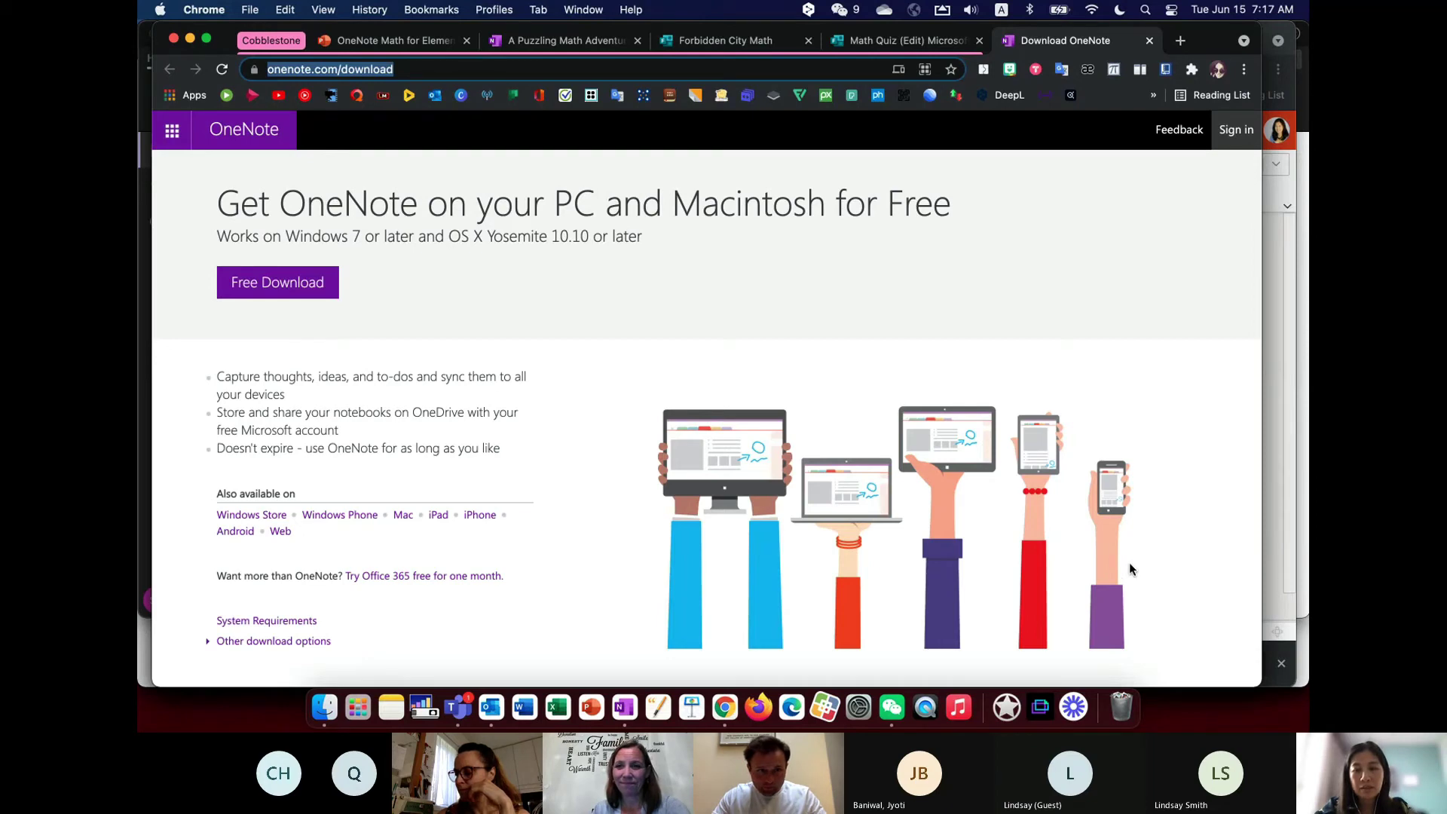
pyautogui.press('super+Tab')
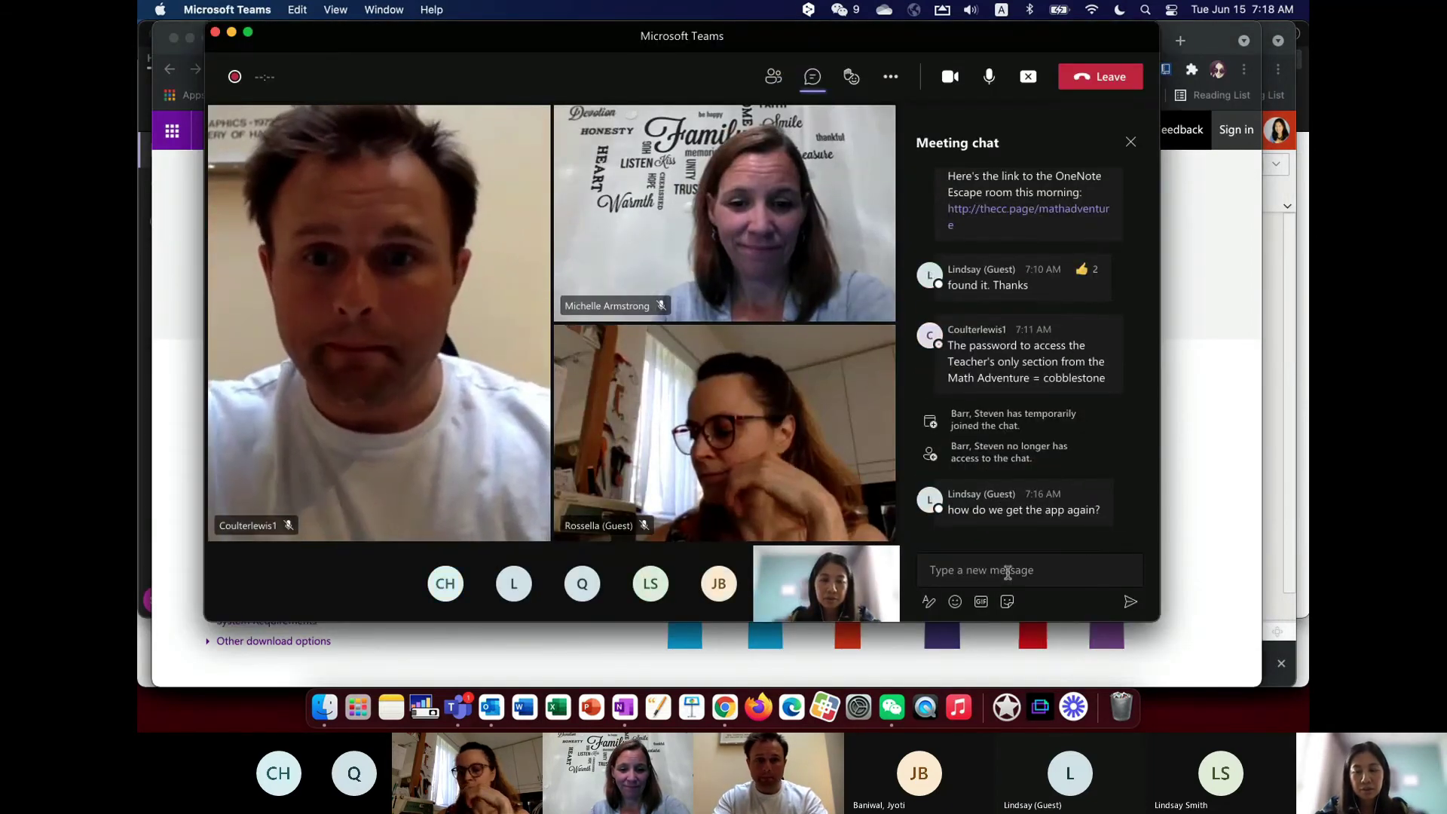
pyautogui.click(991, 571)
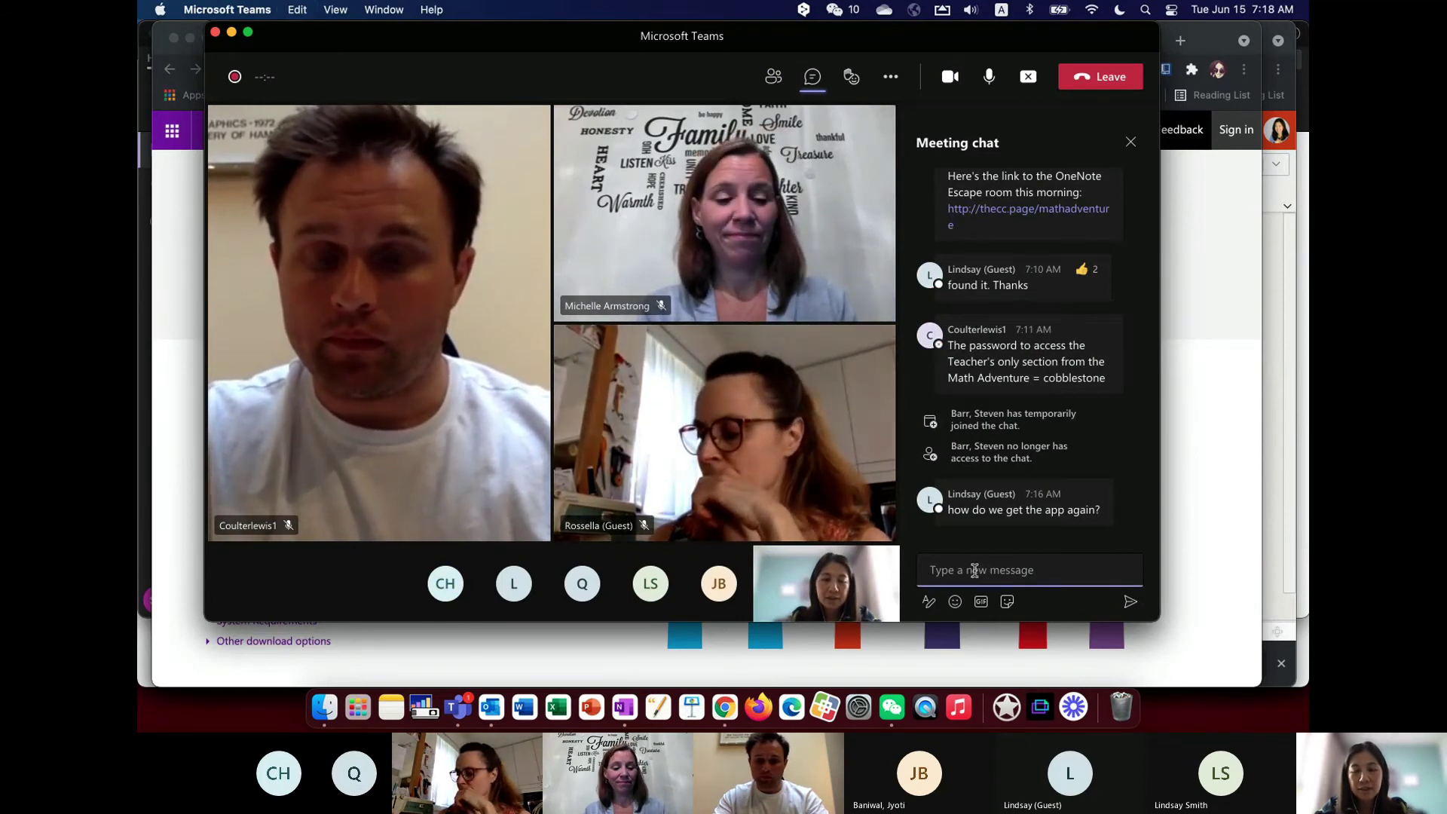
pyautogui.press('super+v')
pyautogui.press('super+v')
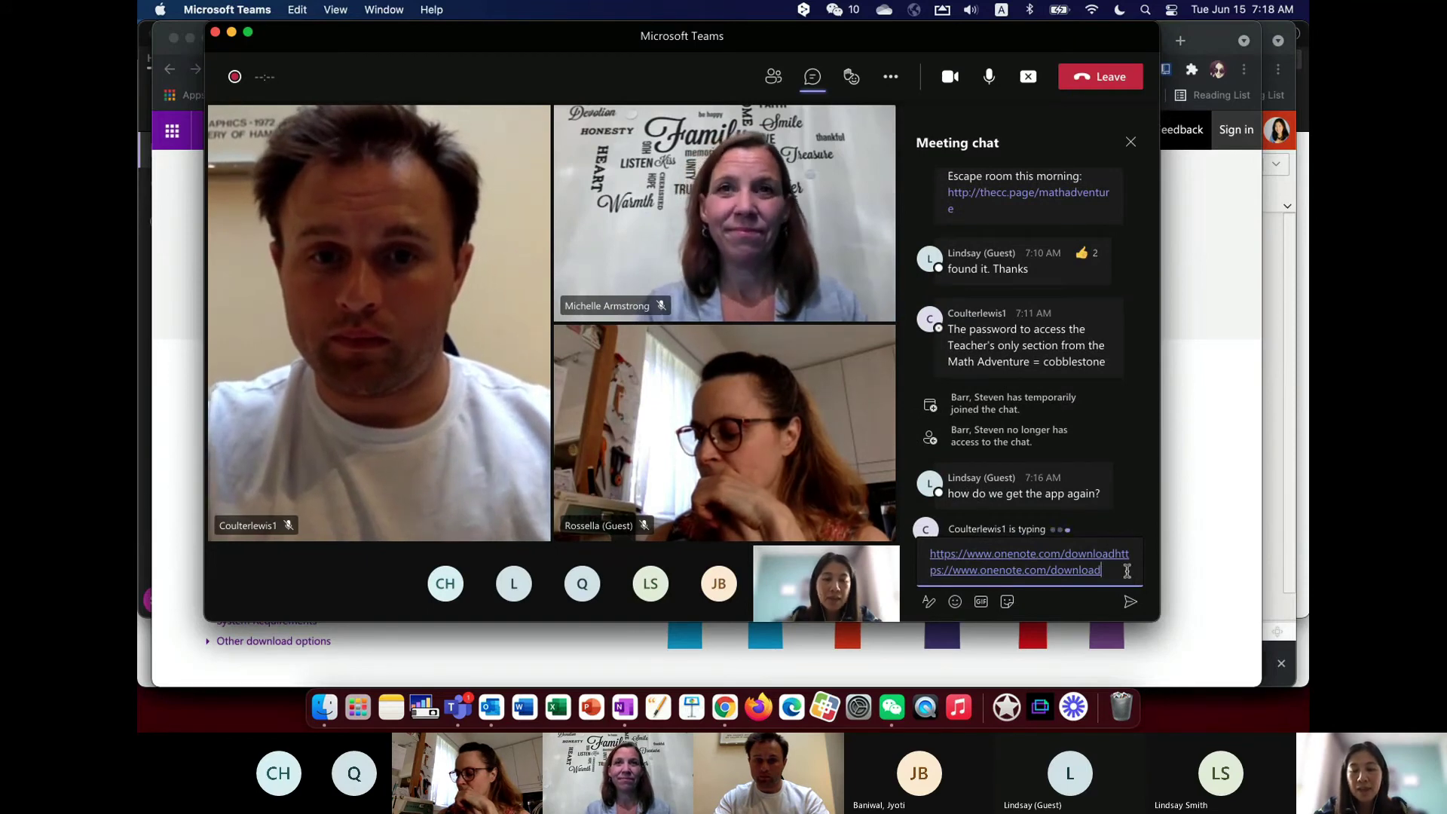
pyautogui.press('super+z')
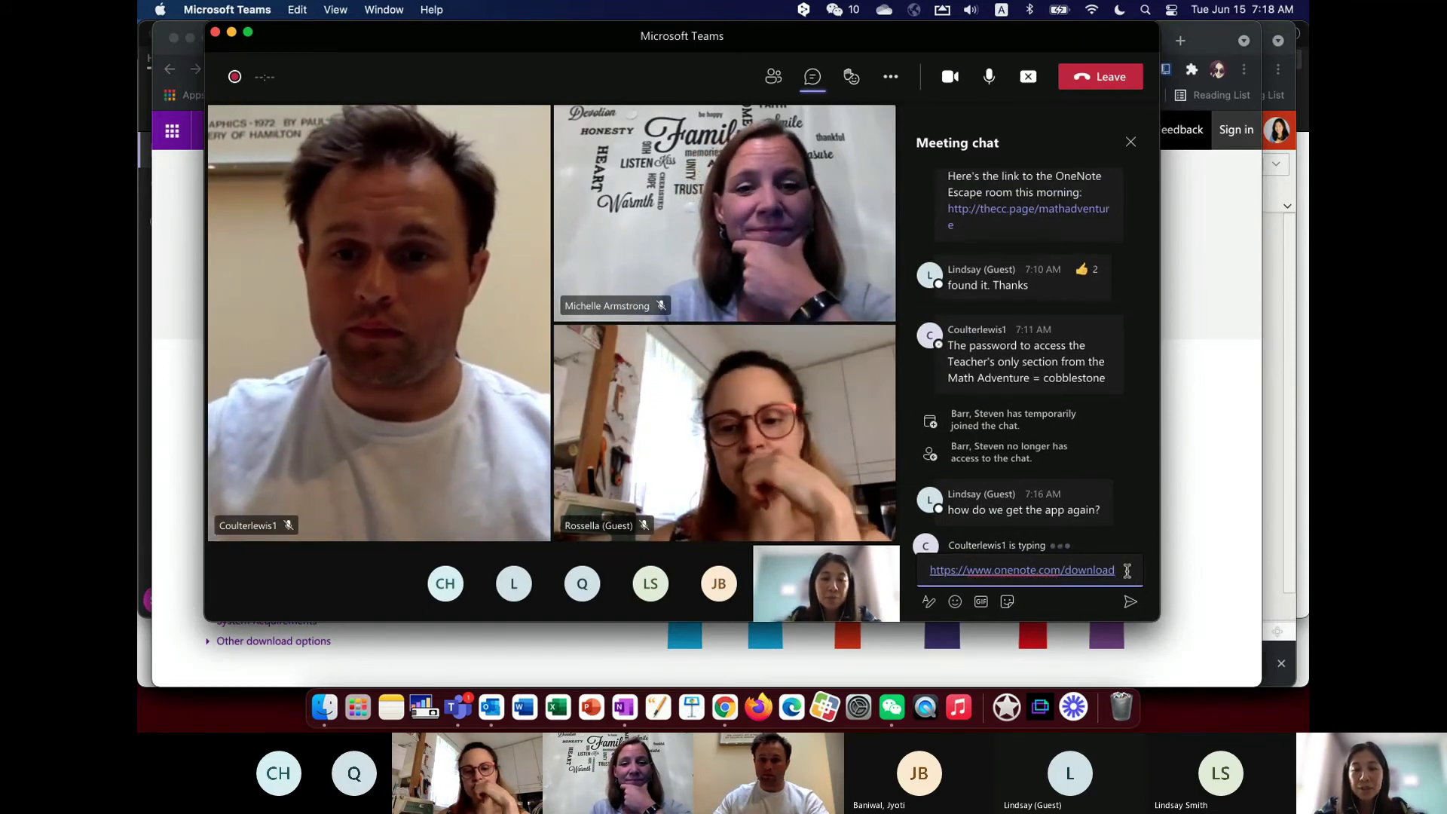
pyautogui.press('super+z')
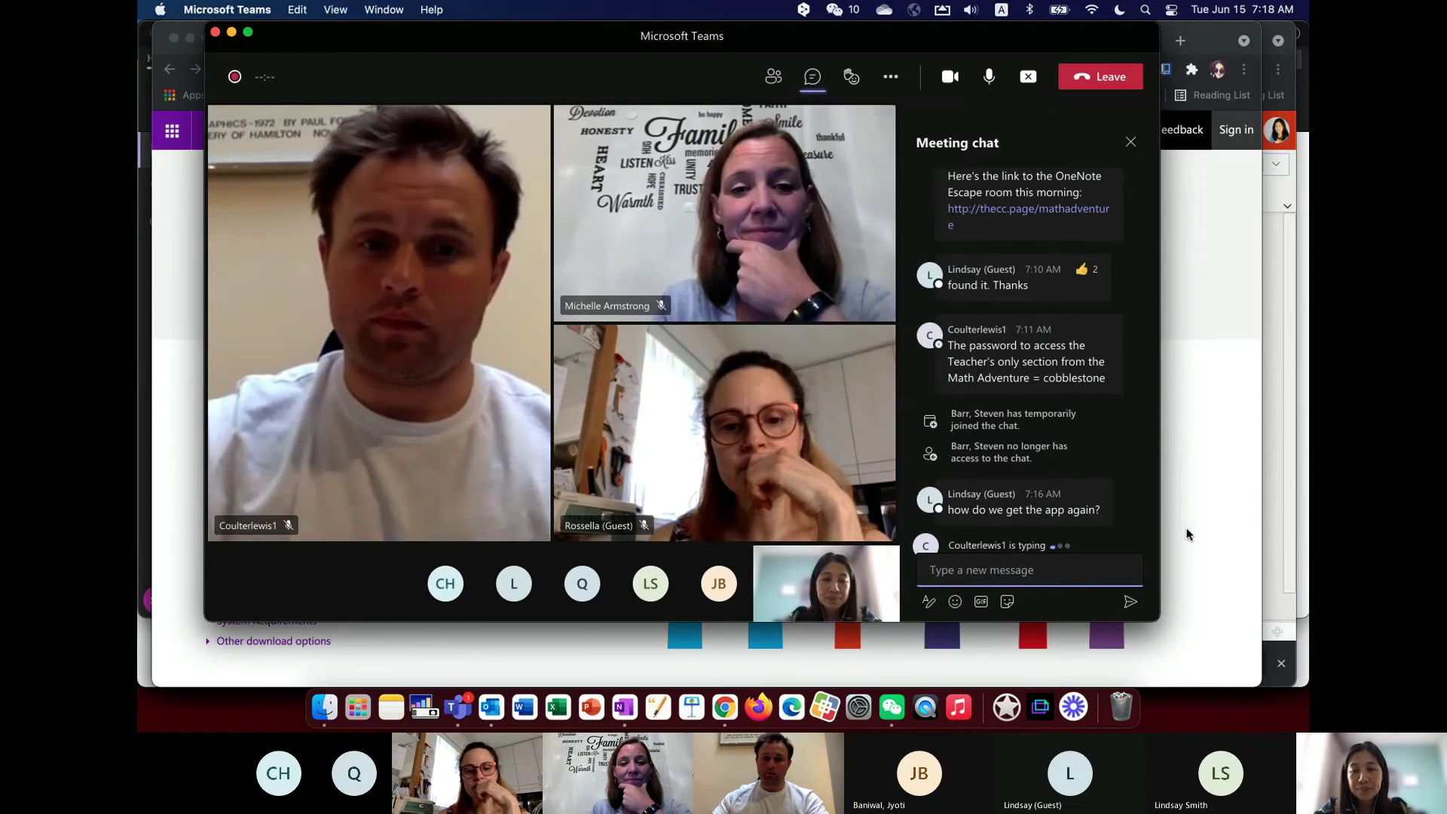
# - Switch back to the Math Adventure notebook in Chrome and view the A Busy Market page of the Puzzle 2 section
pyautogui.click(1186, 527)
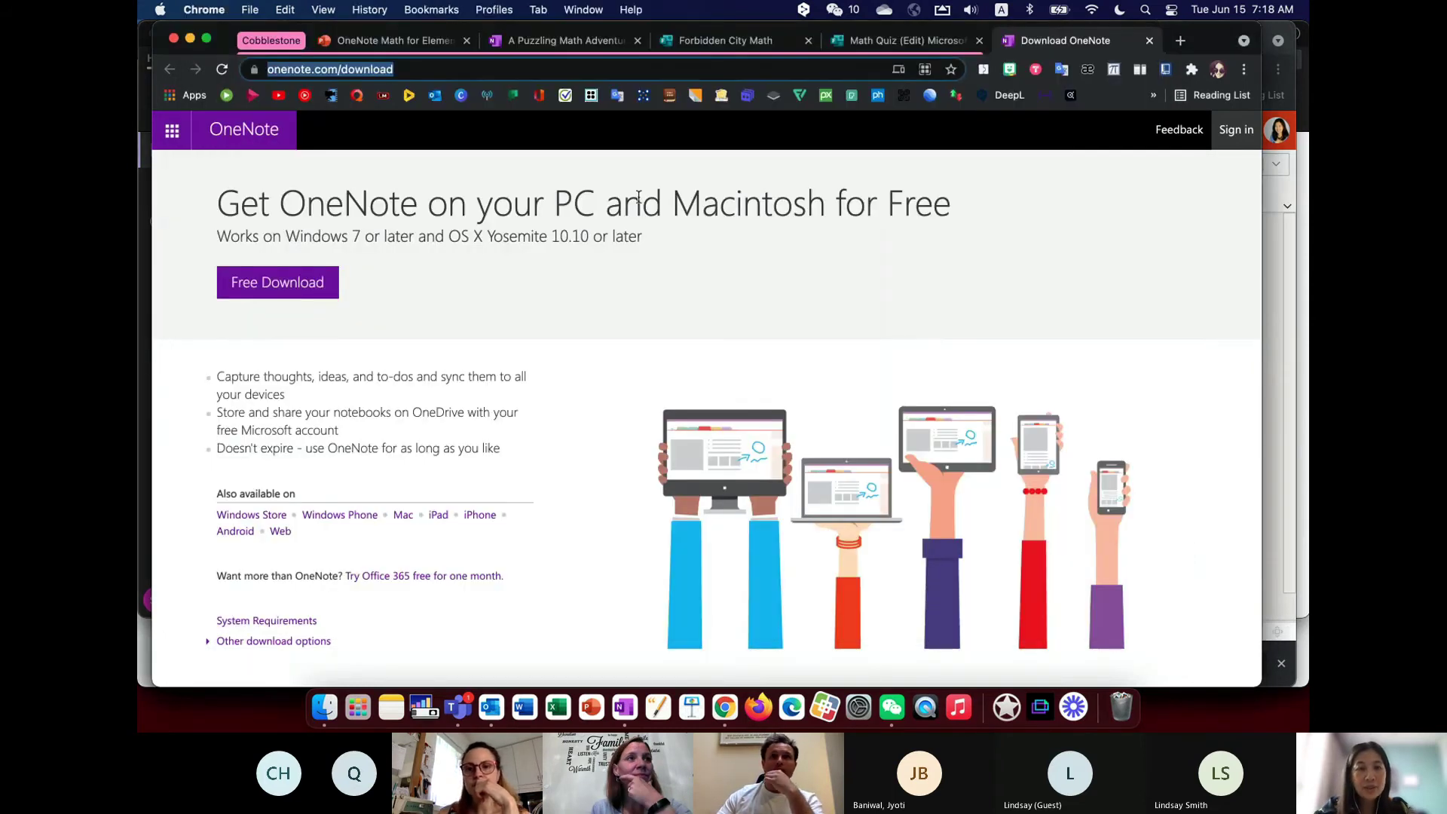
pyautogui.click(551, 45)
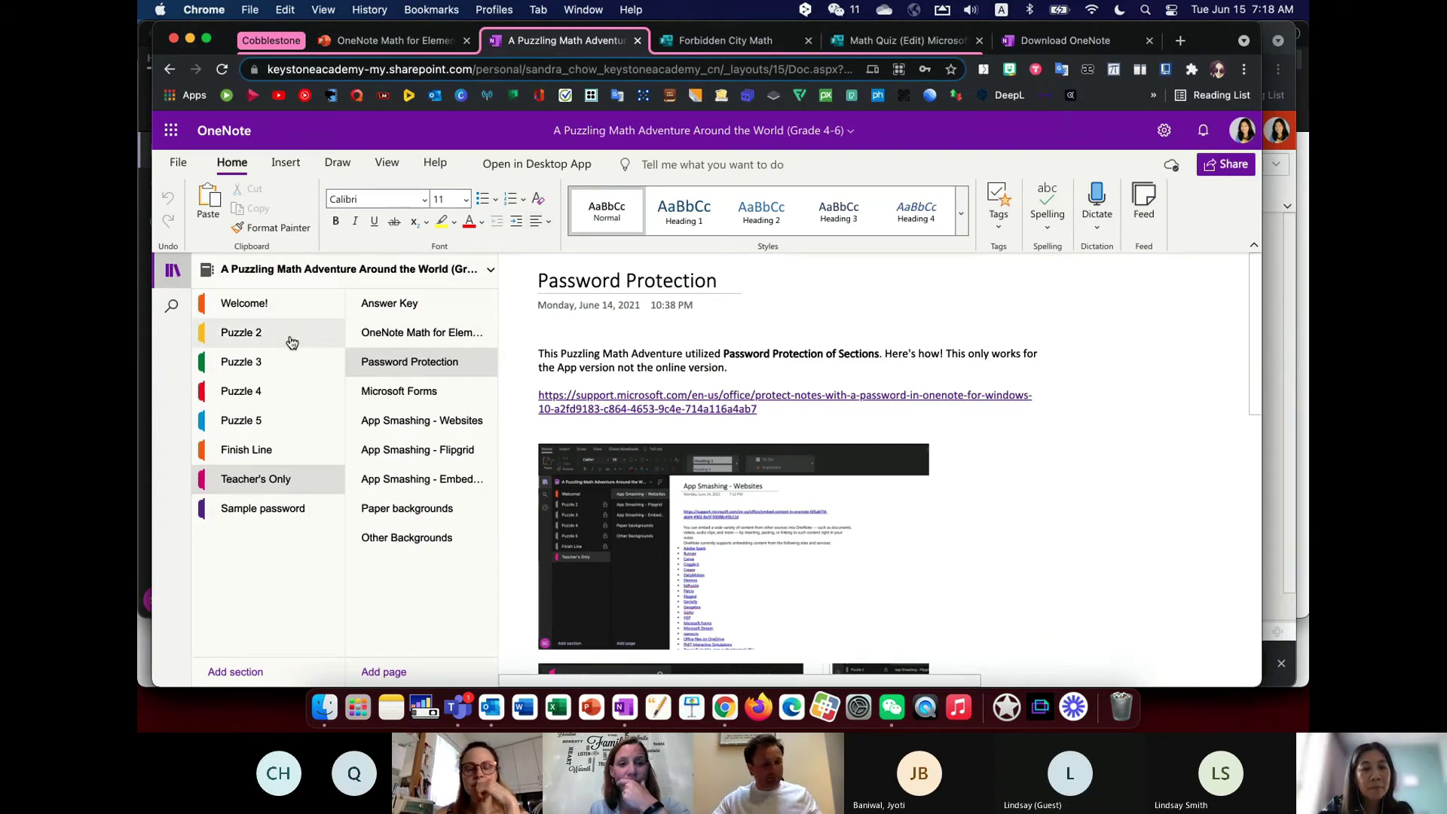
pyautogui.click(283, 305)
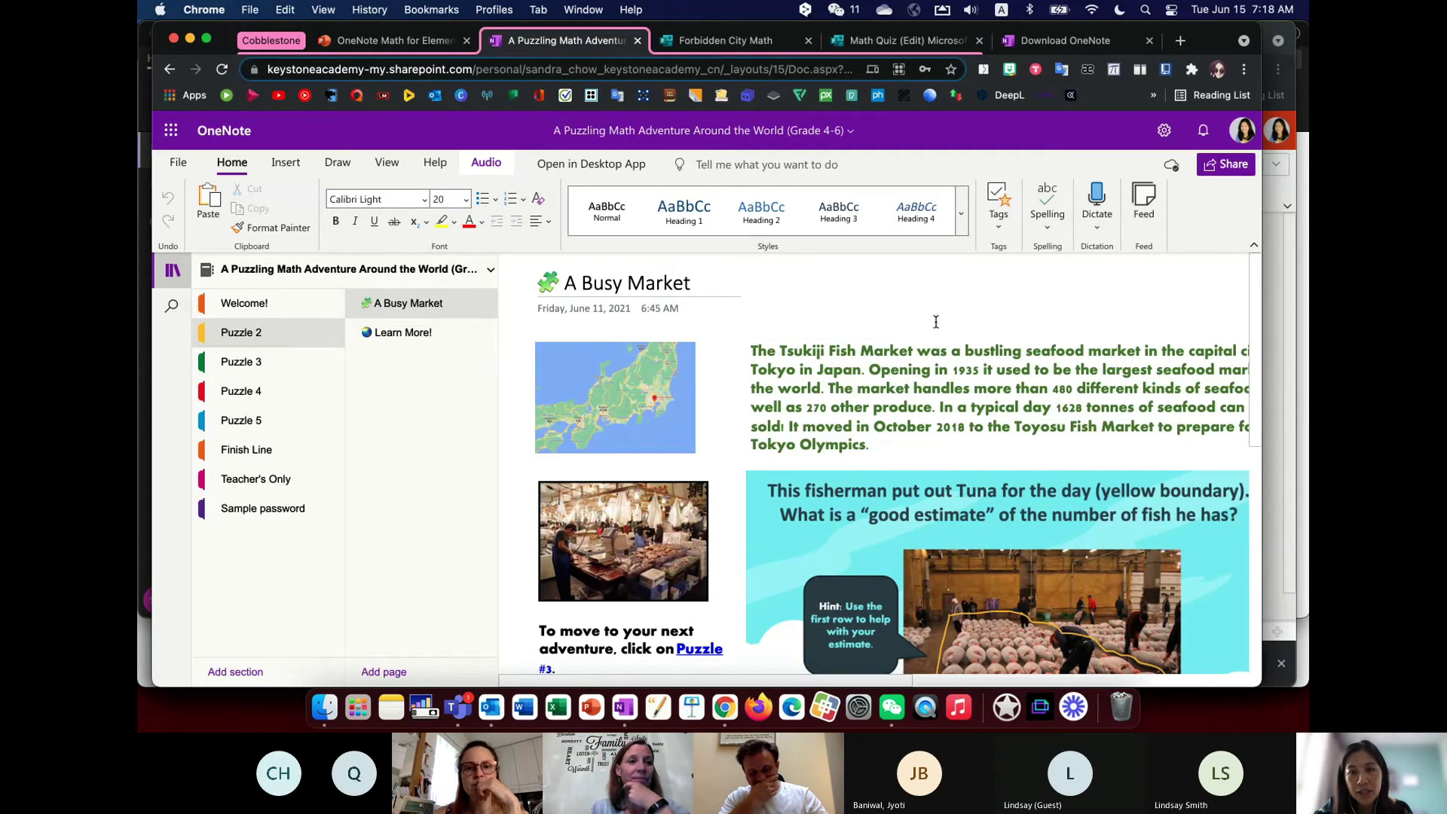
pyautogui.scroll(-5, 847, 452)
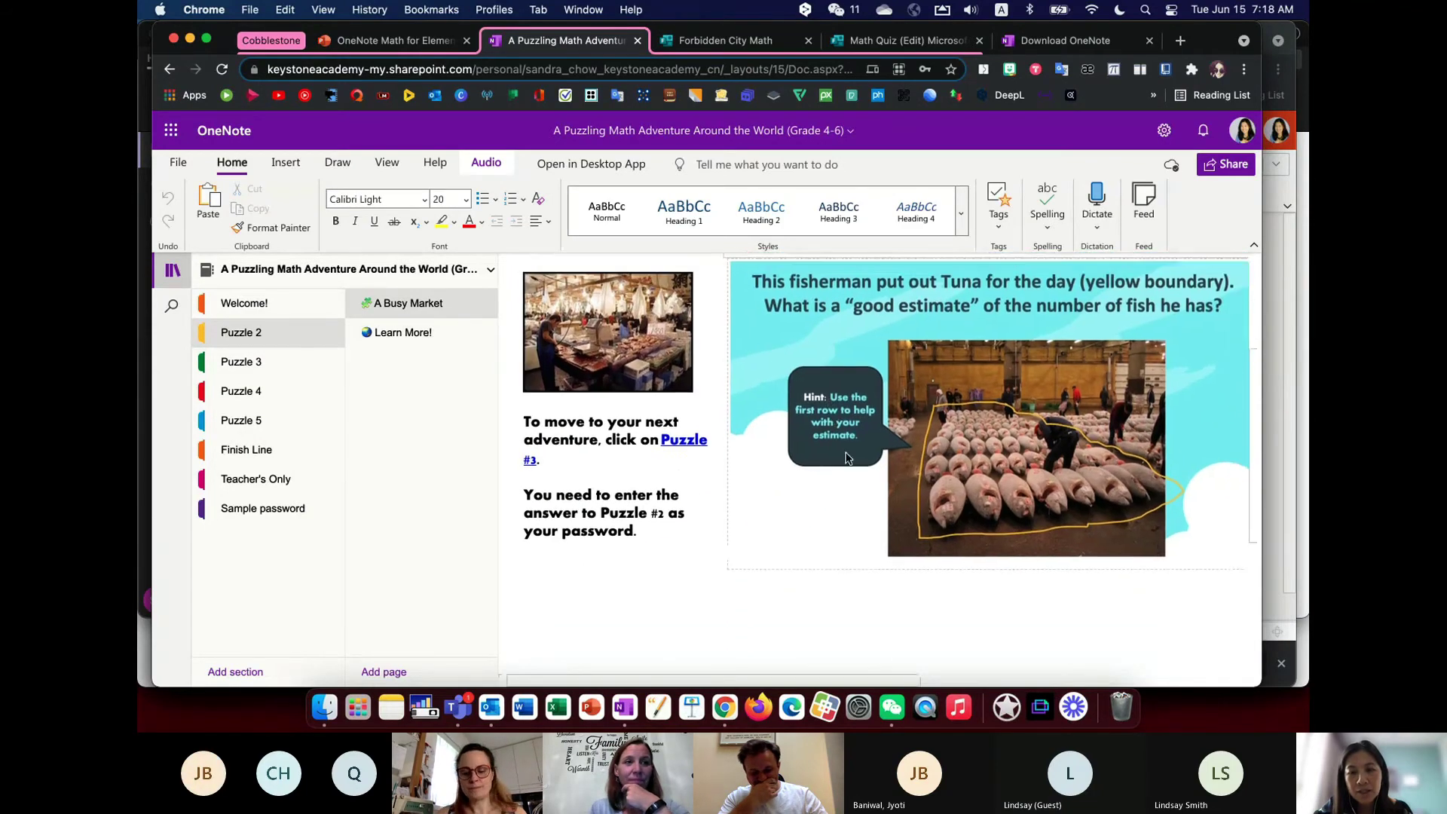
# - Move the audio instructions attachment on the A Busy Market page from beyond the text block to beside the page title
pyautogui.scroll(5, 1086, 381)
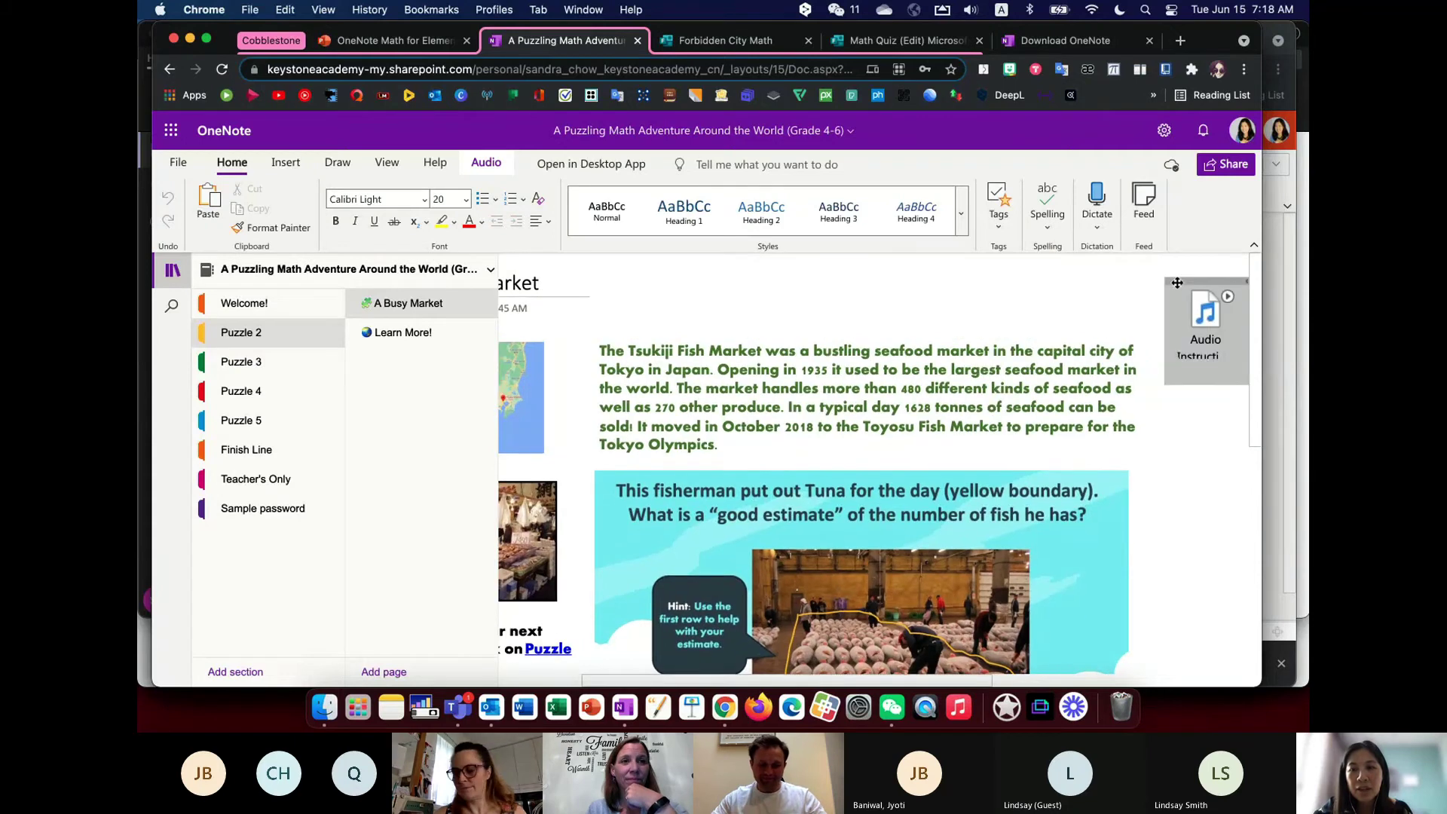
pyautogui.moveTo(1220, 315); pyautogui.dragTo(634, 266)
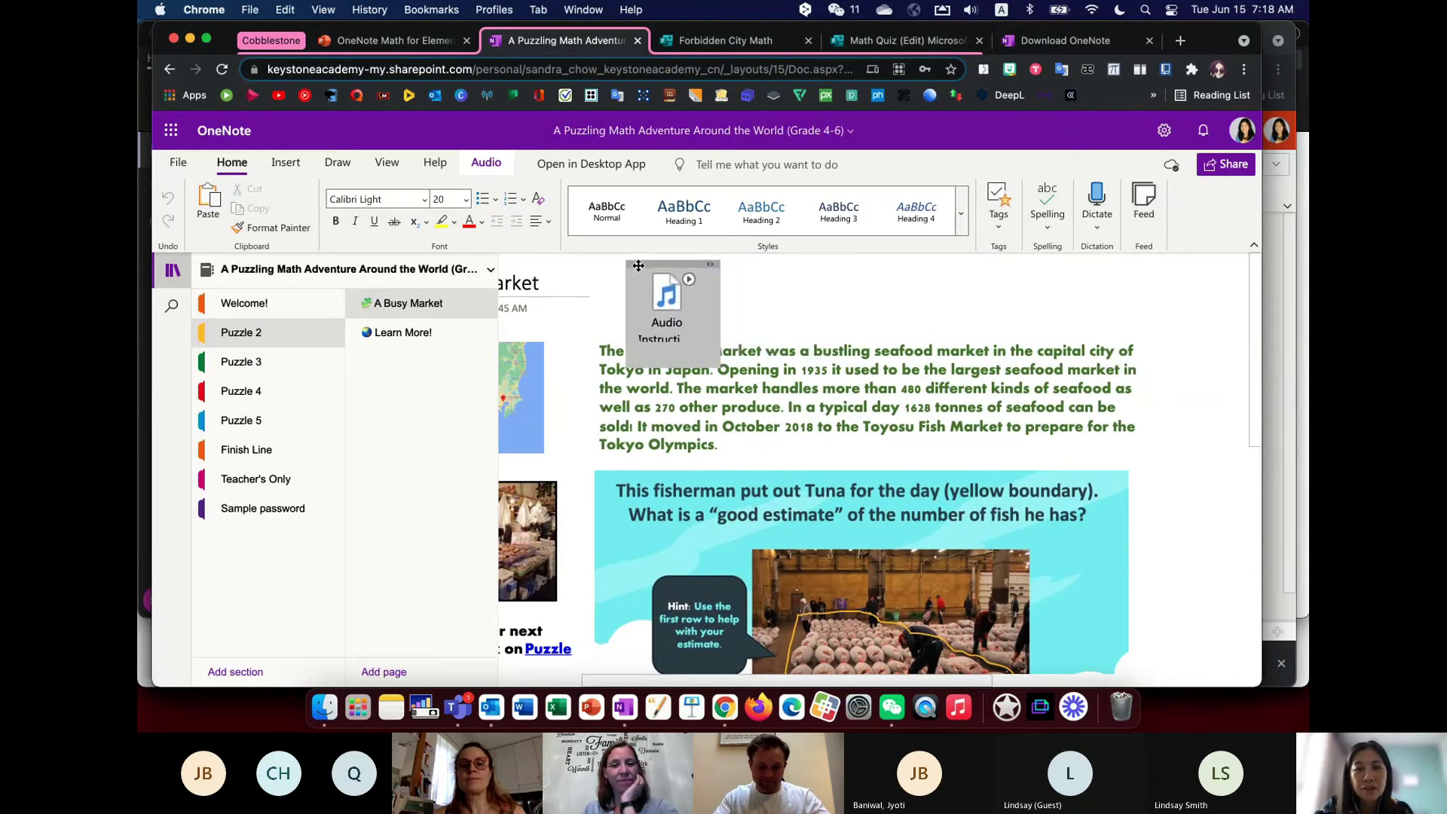
pyautogui.rightClick(657, 302)
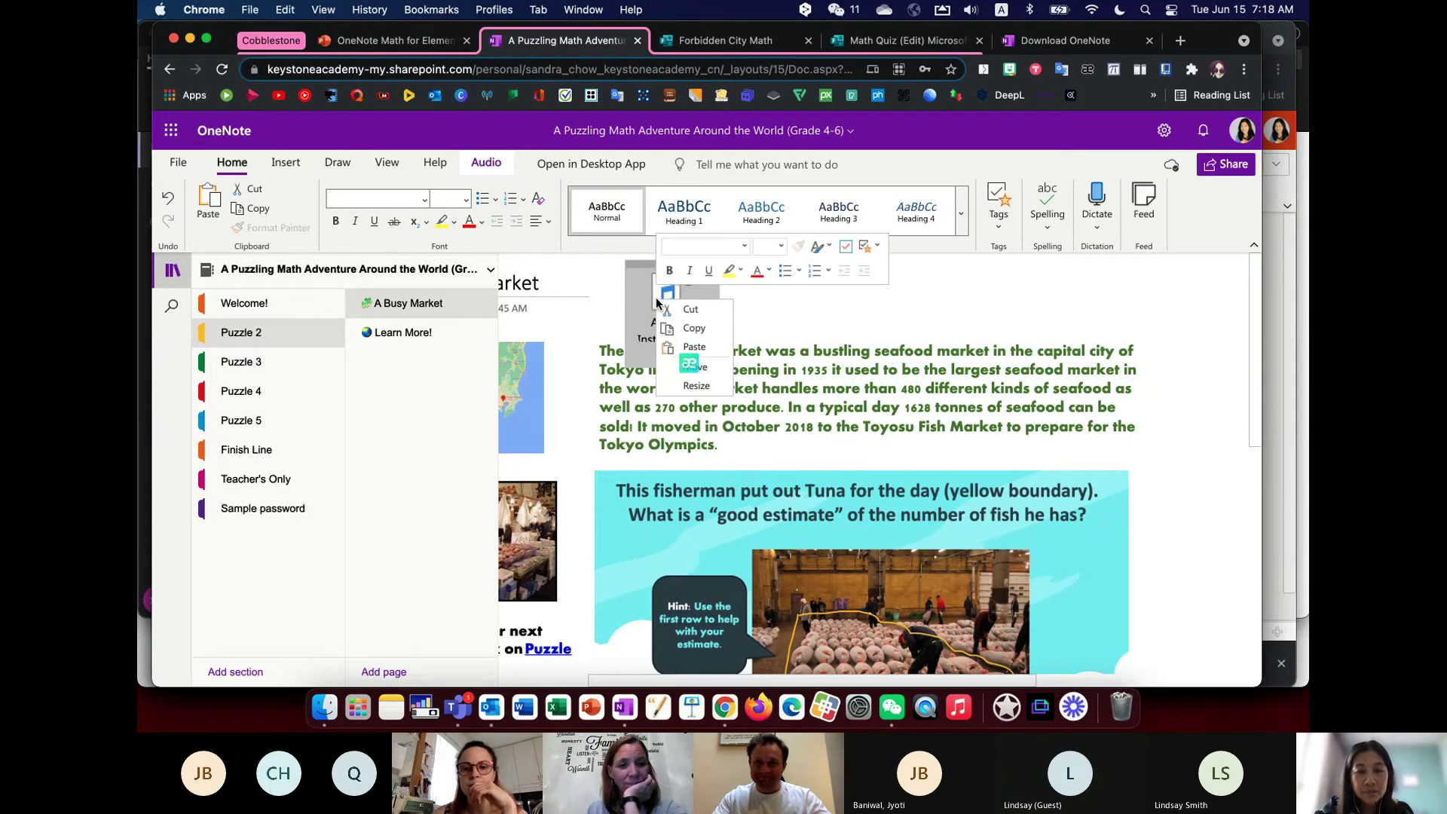
pyautogui.press('Escape')
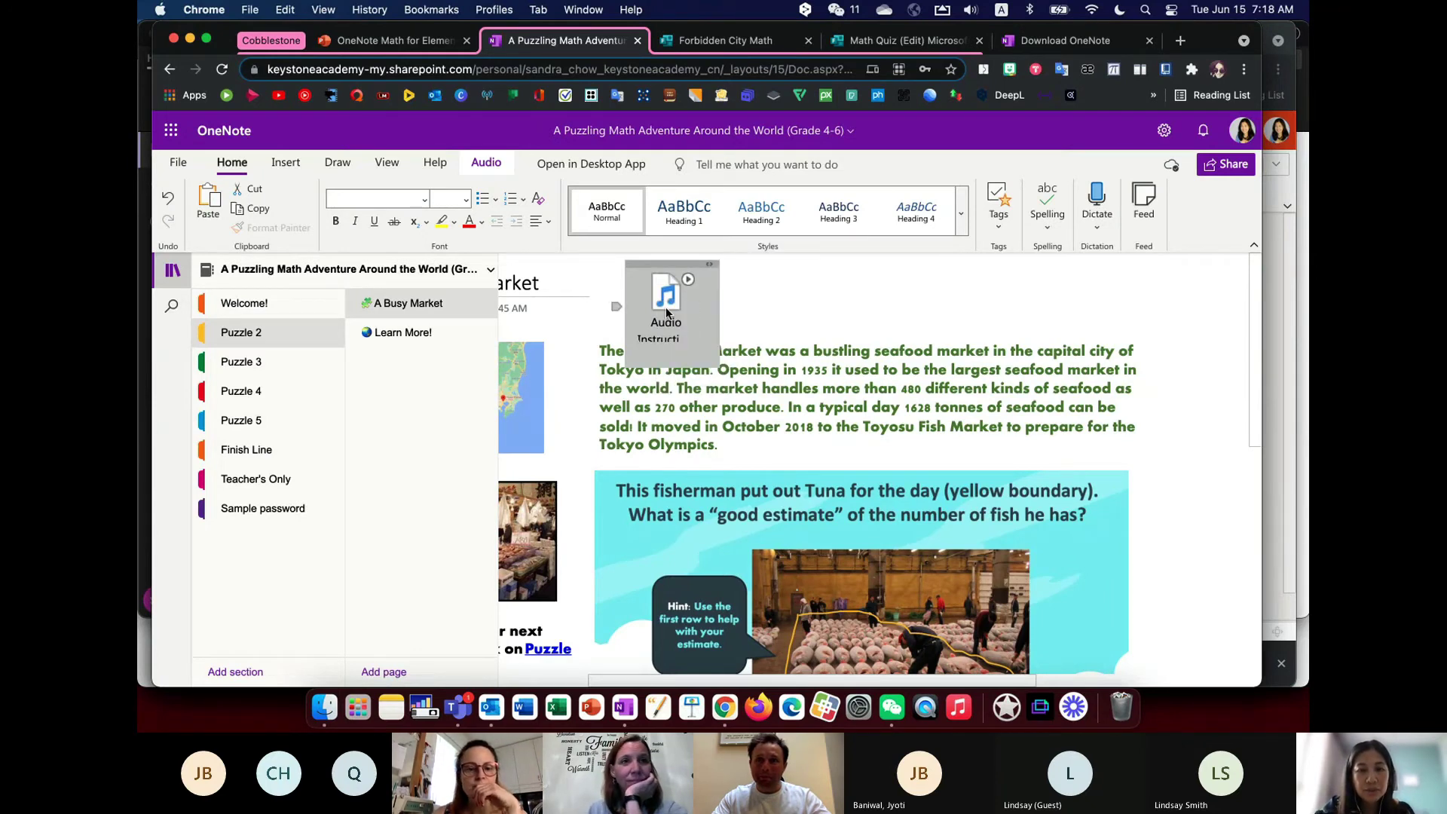
# - Check the available options for the audio instructions attachment and try to open it, declining to download a copy
pyautogui.rightClick(667, 306)
pyautogui.press('Escape')
pyautogui.click(667, 309)
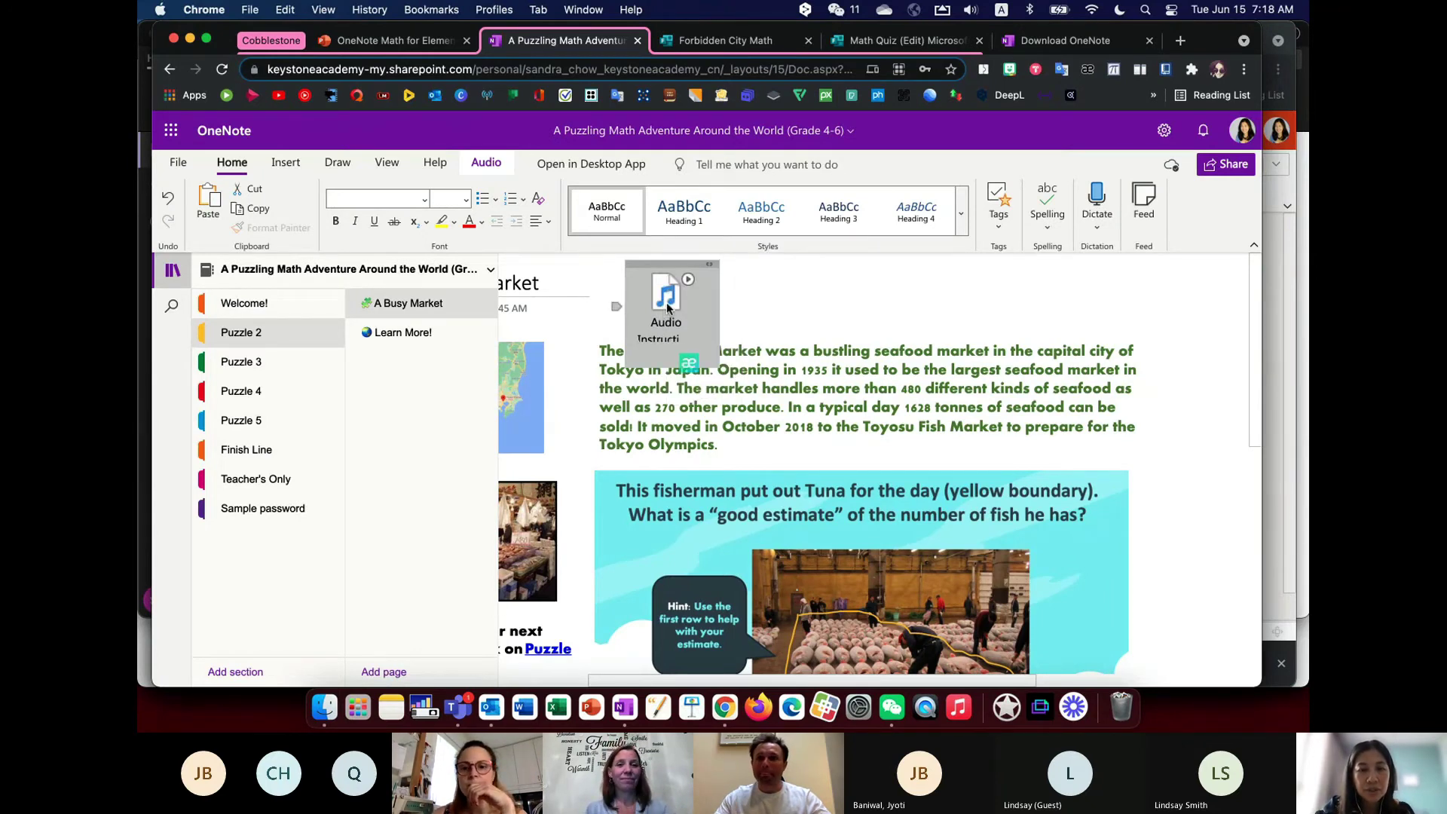
pyautogui.click(667, 303)
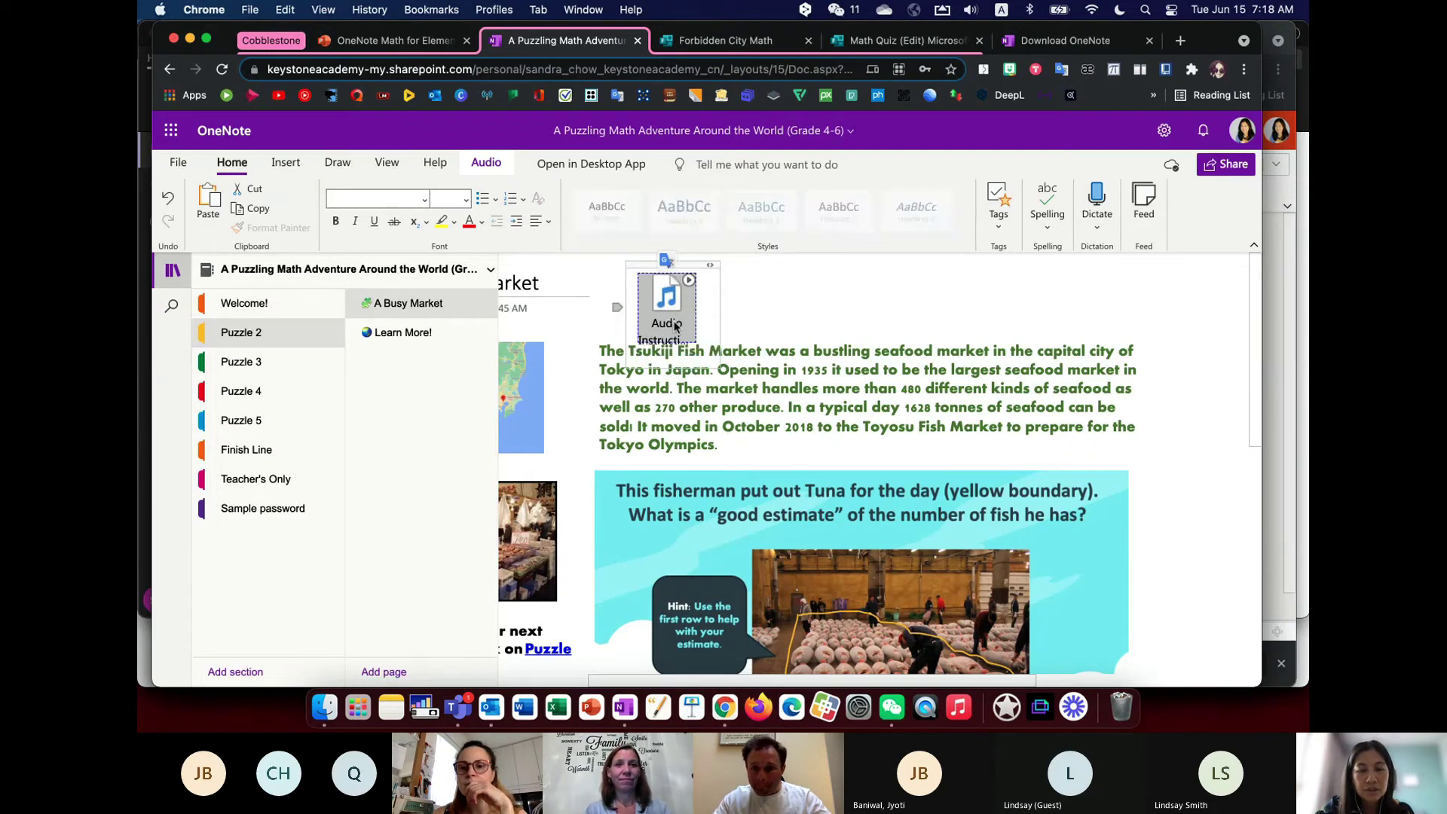
pyautogui.rightClick(673, 325)
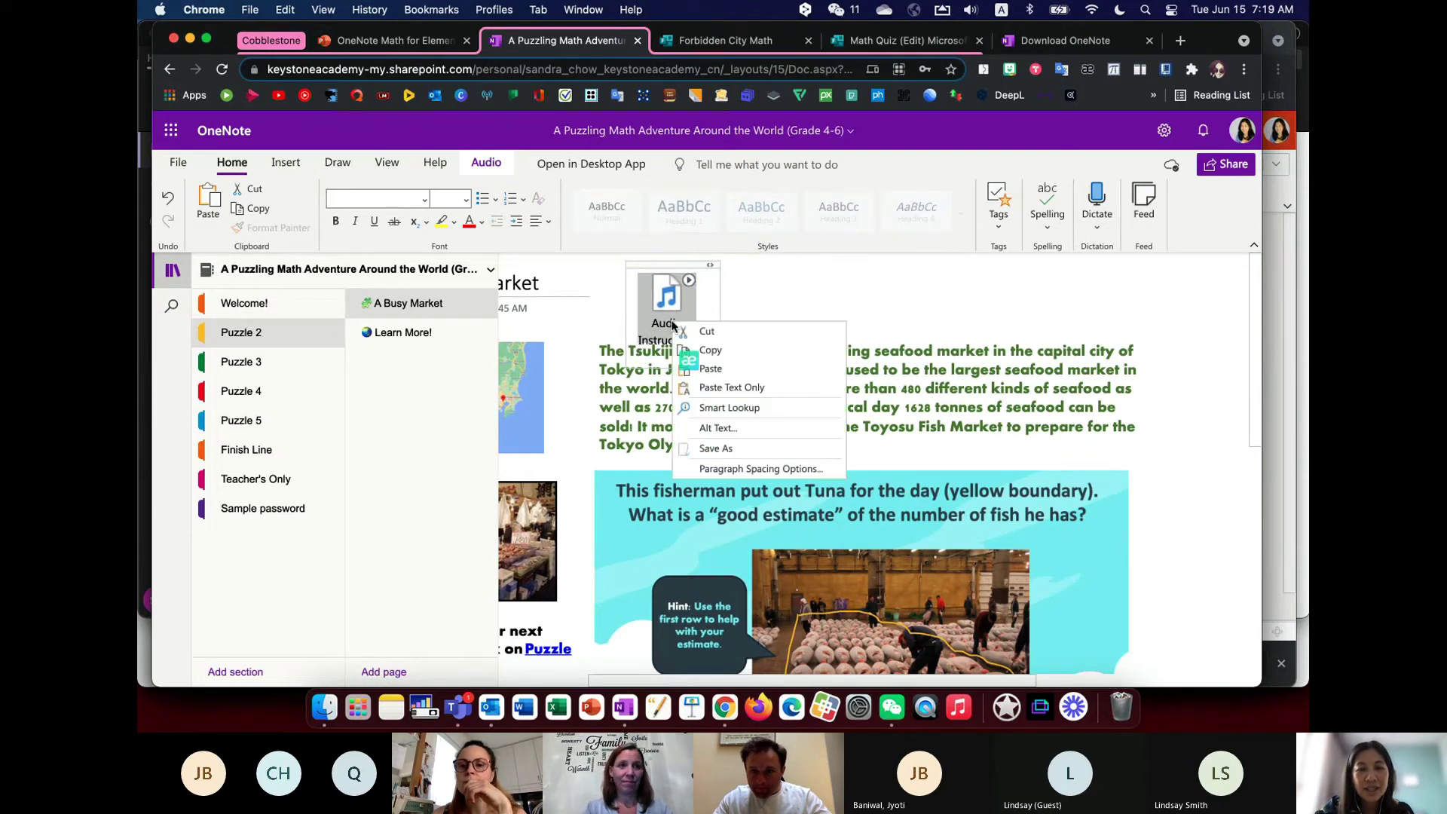
pyautogui.click(766, 273)
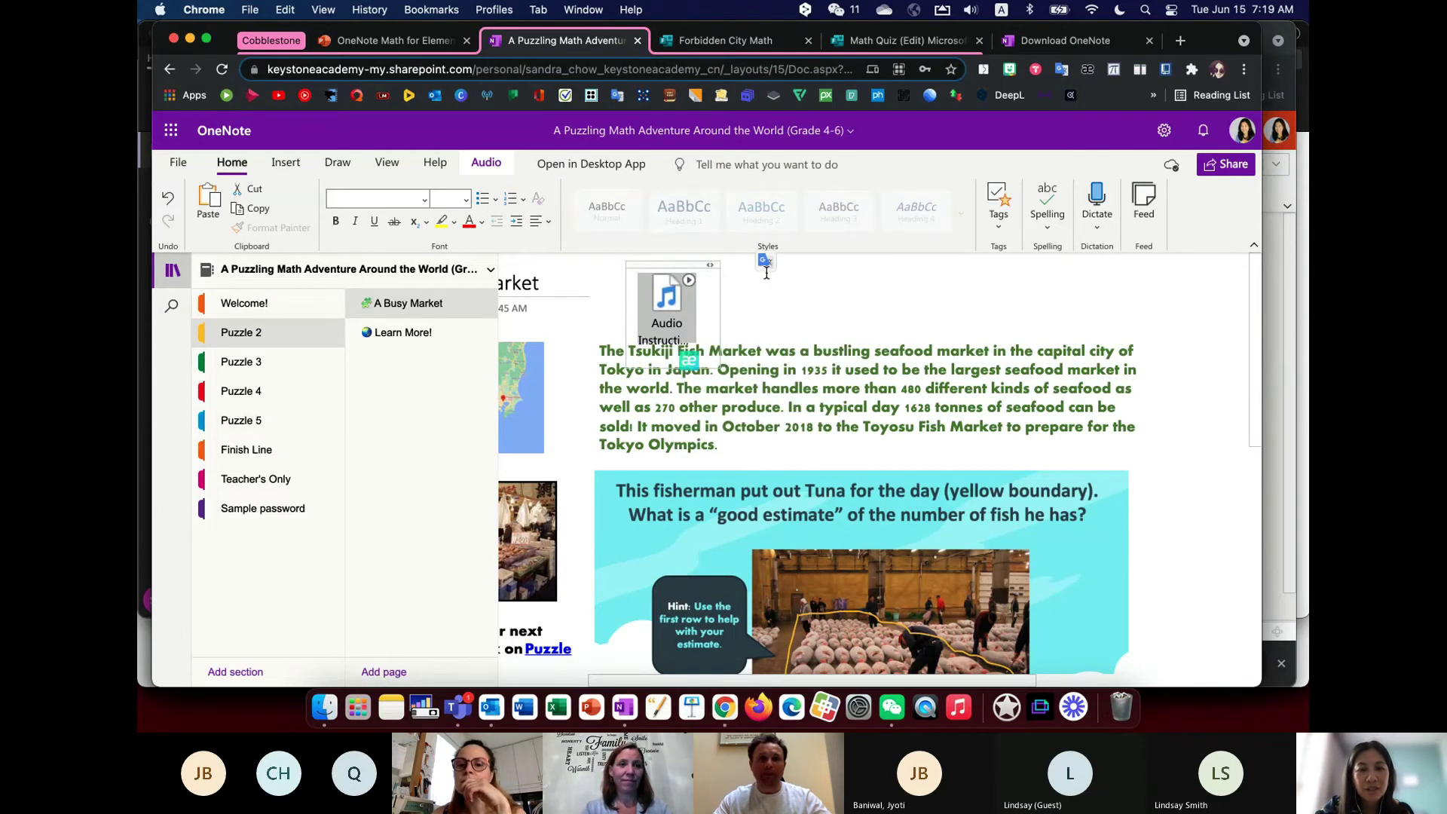
pyautogui.doubleClick(671, 312)
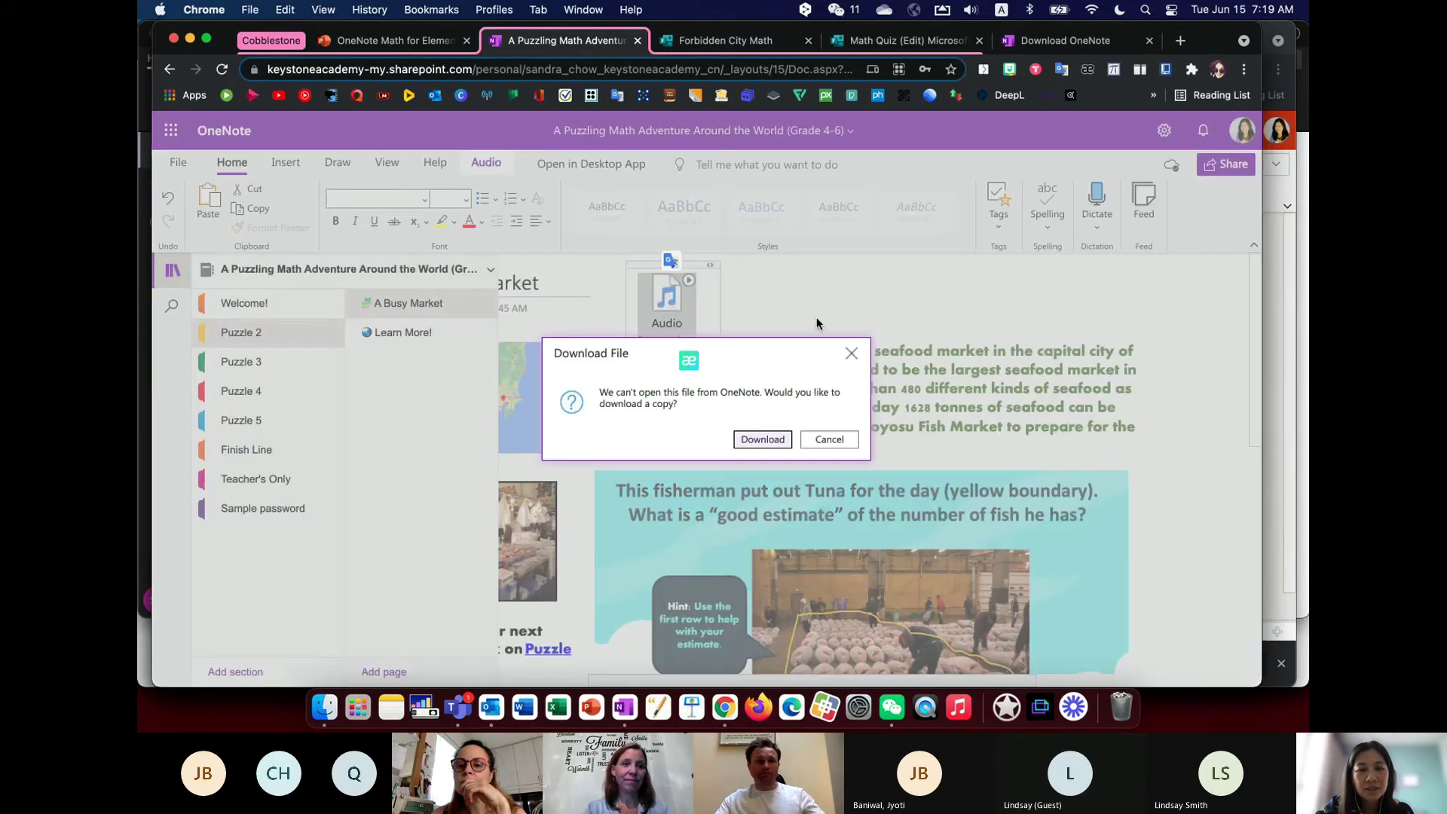
pyautogui.click(841, 436)
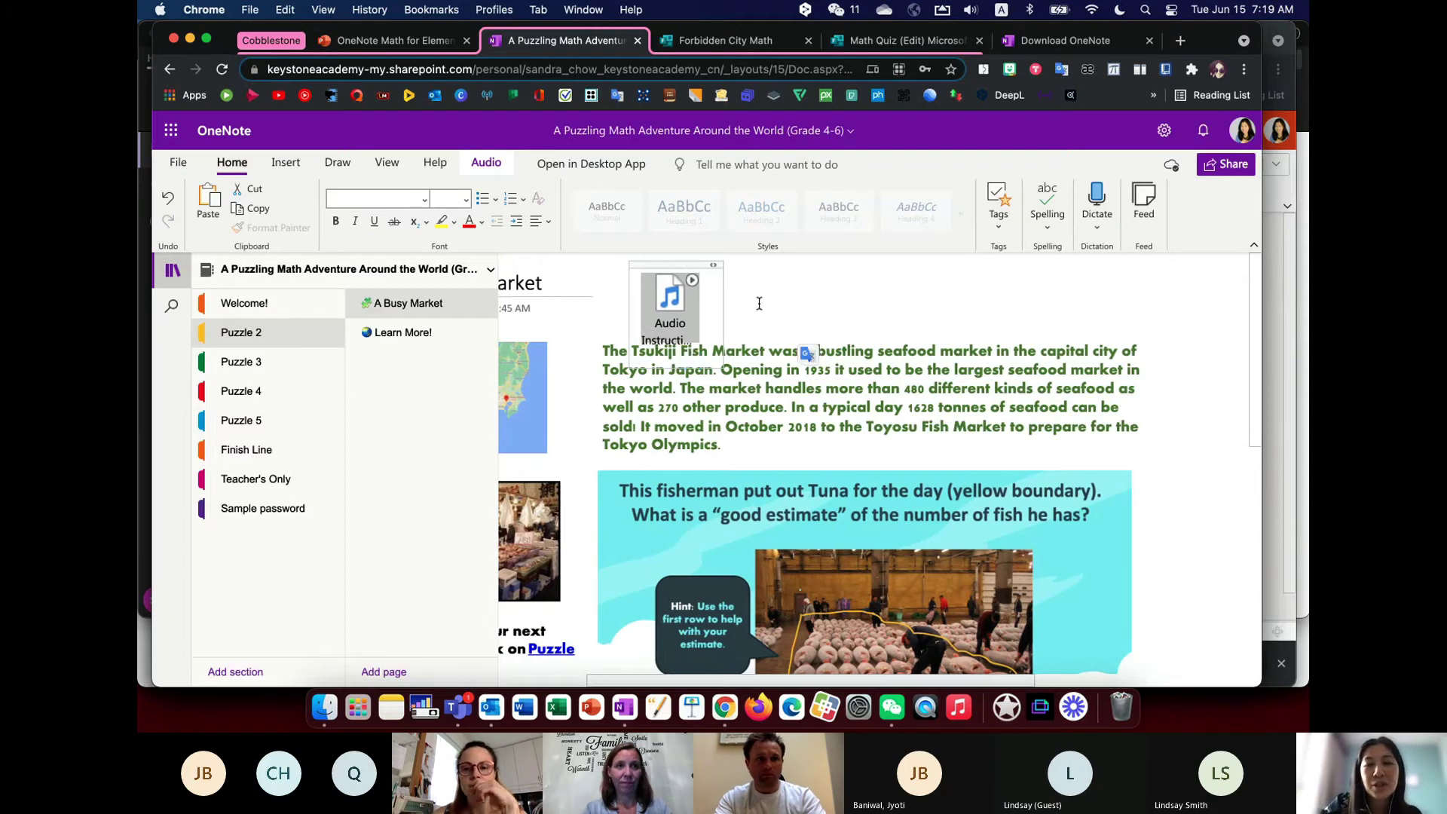
pyautogui.click(835, 307)
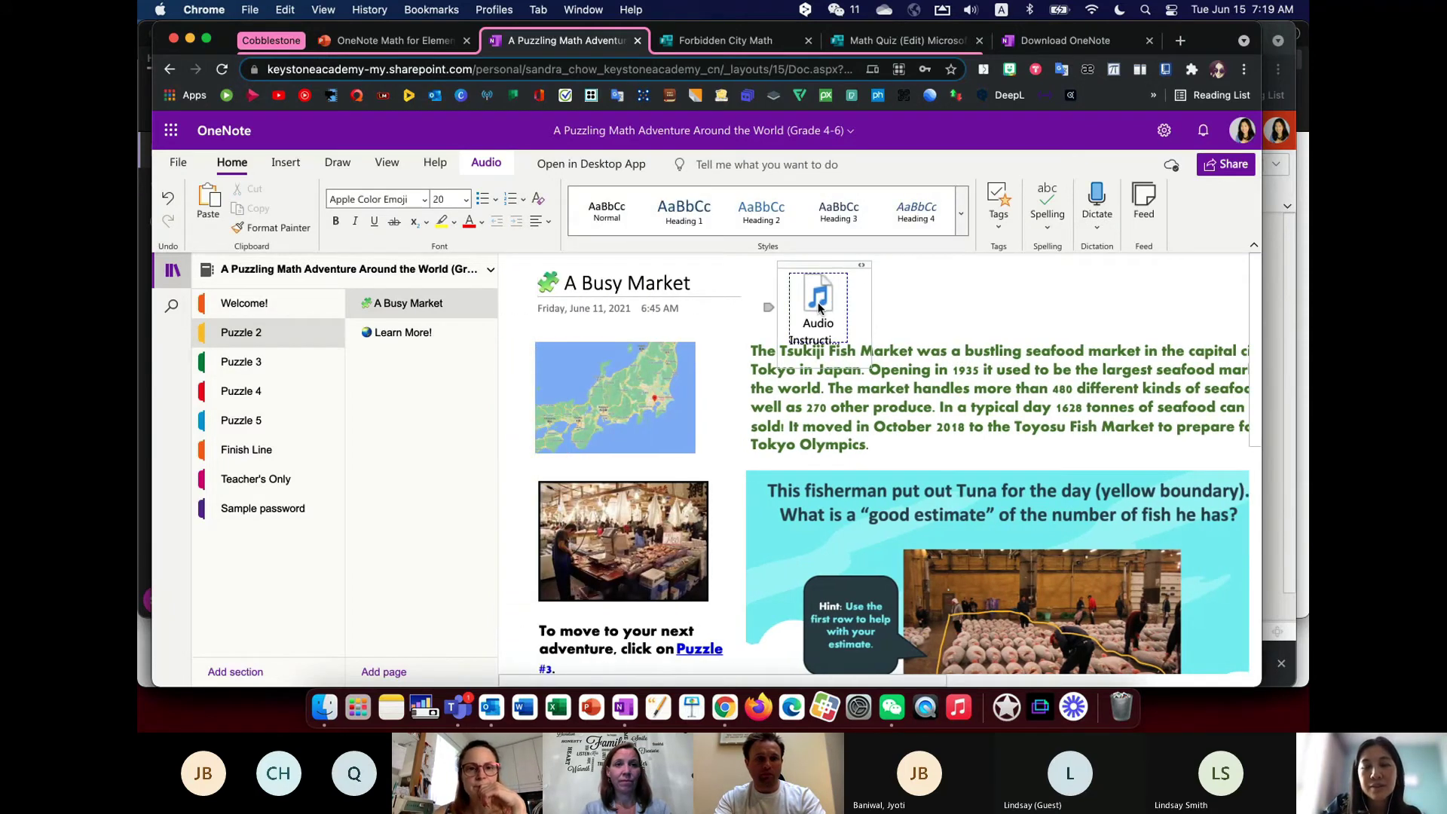
pyautogui.click(818, 307)
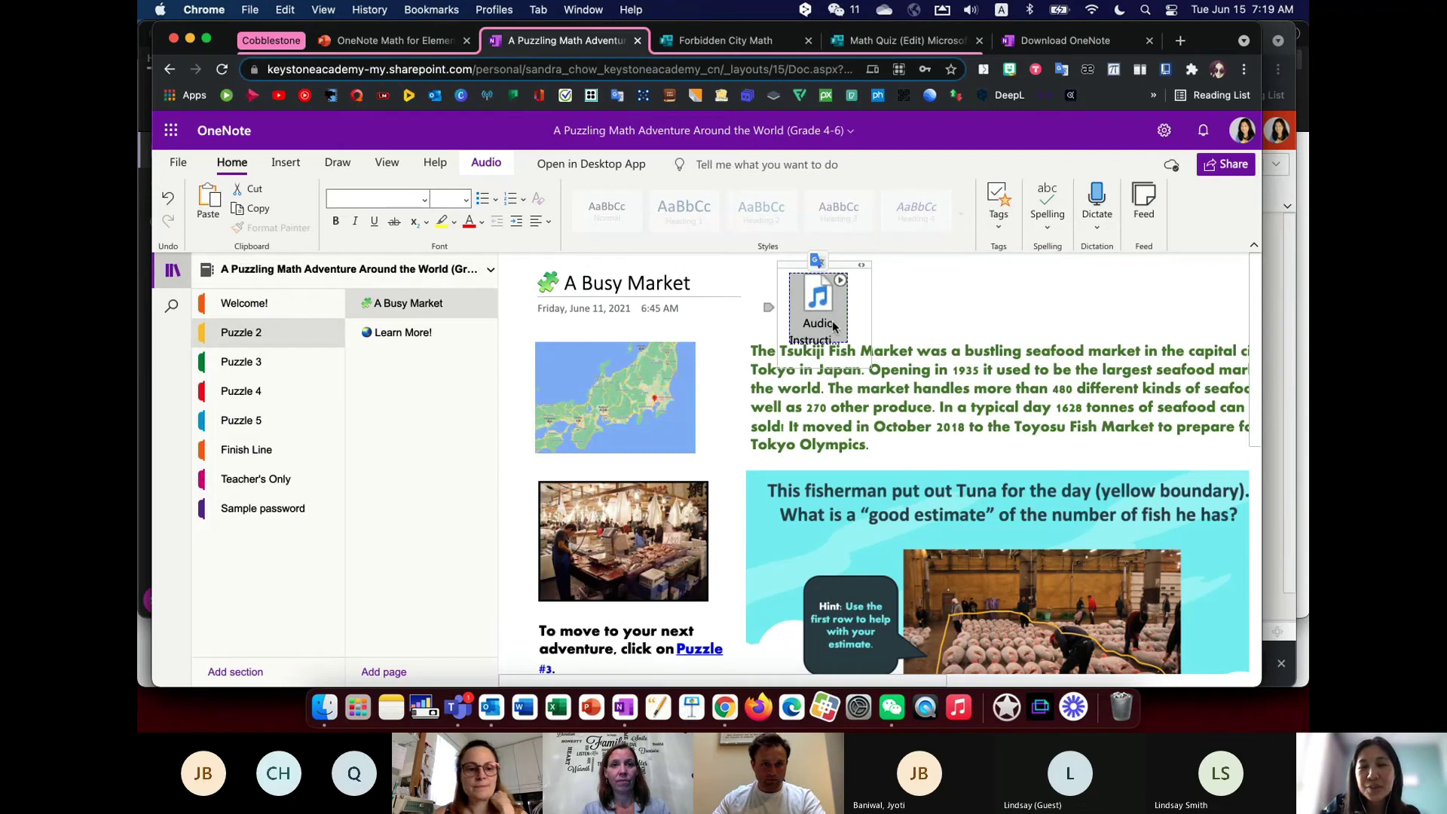
pyautogui.rightClick(834, 325)
pyautogui.click(821, 308)
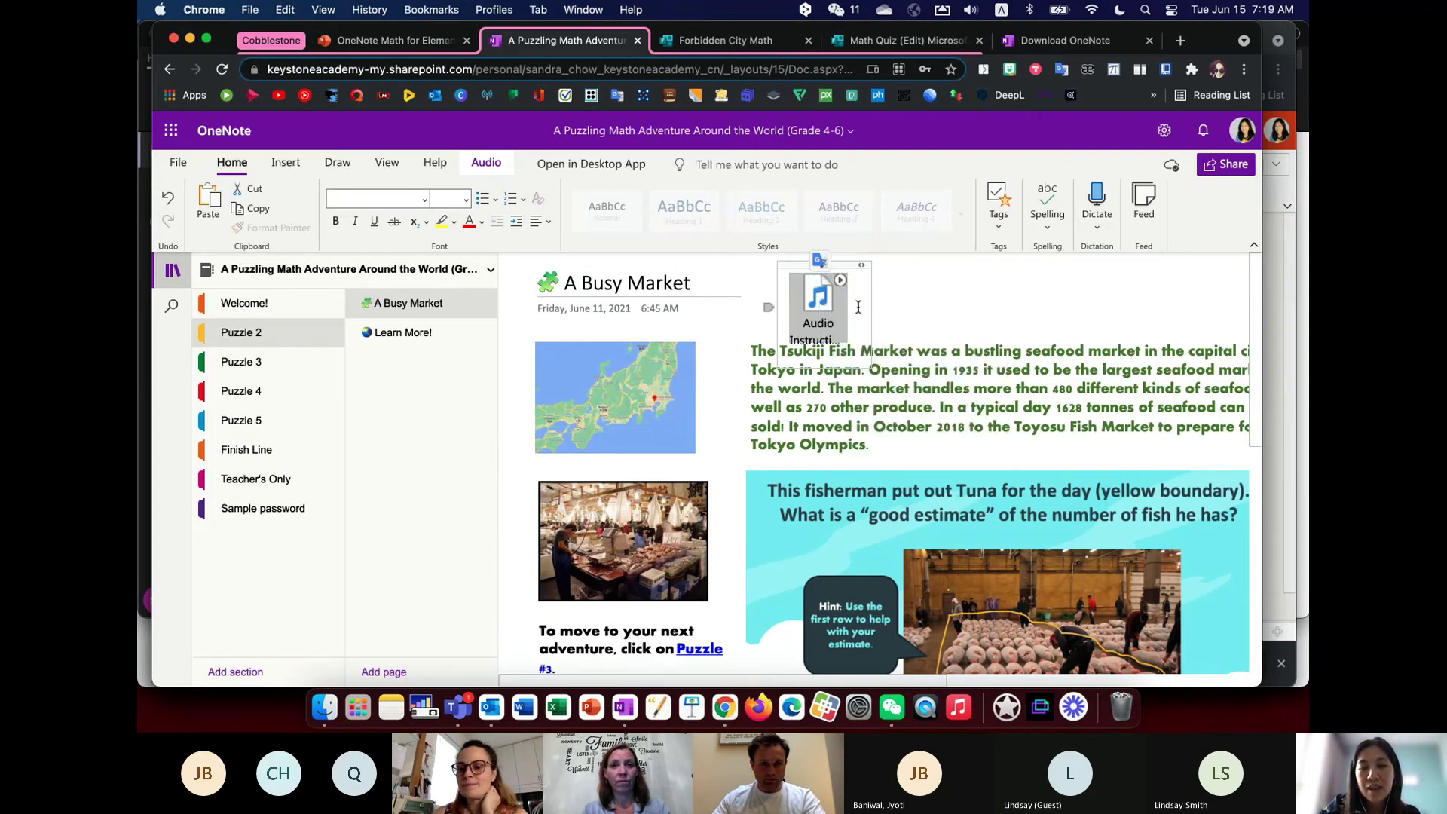
# - Browse the Microsoft Forms page in the Teacher's Only section and return to the Answer Key page
pyautogui.click(272, 480)
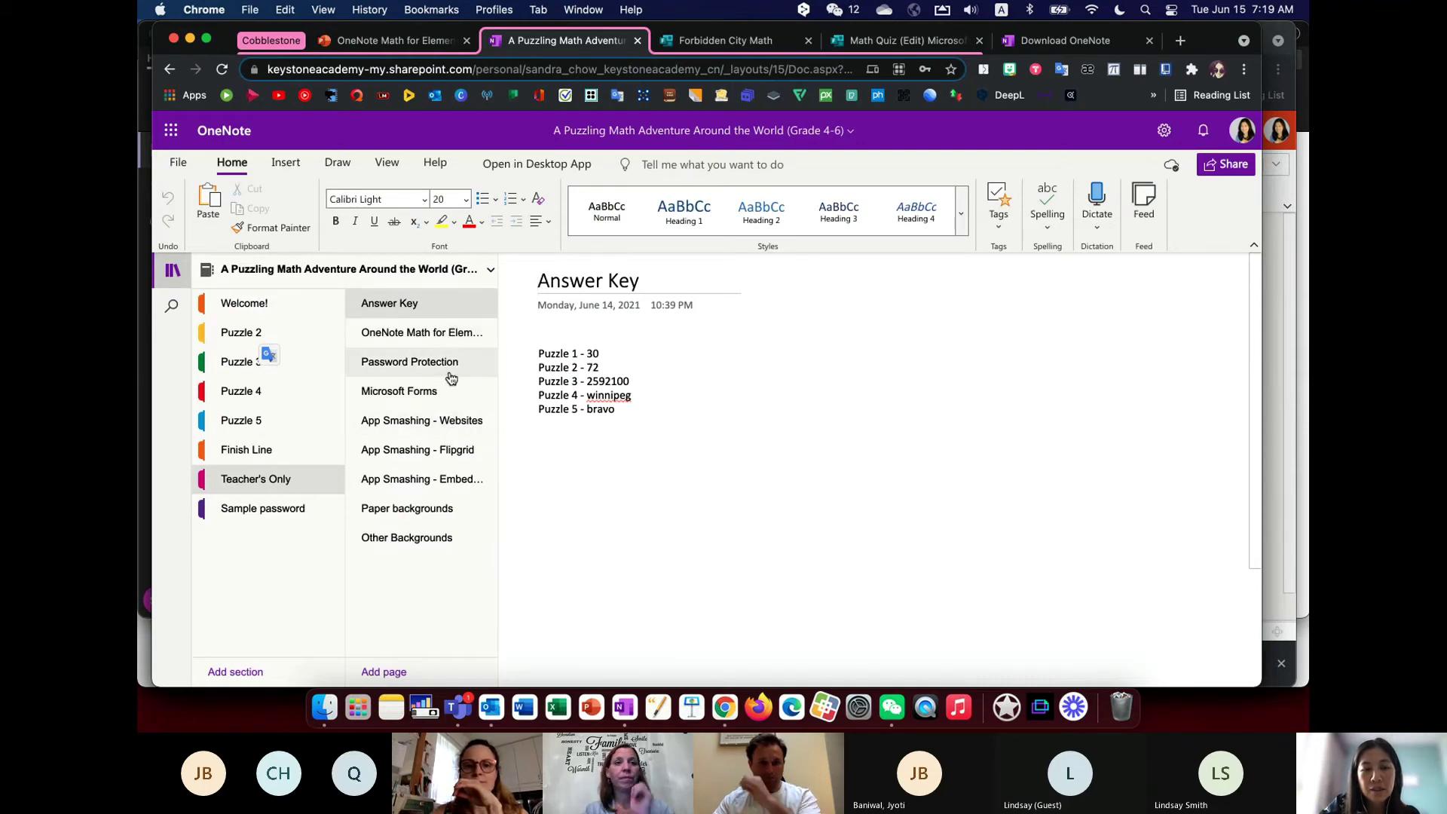
pyautogui.click(409, 389)
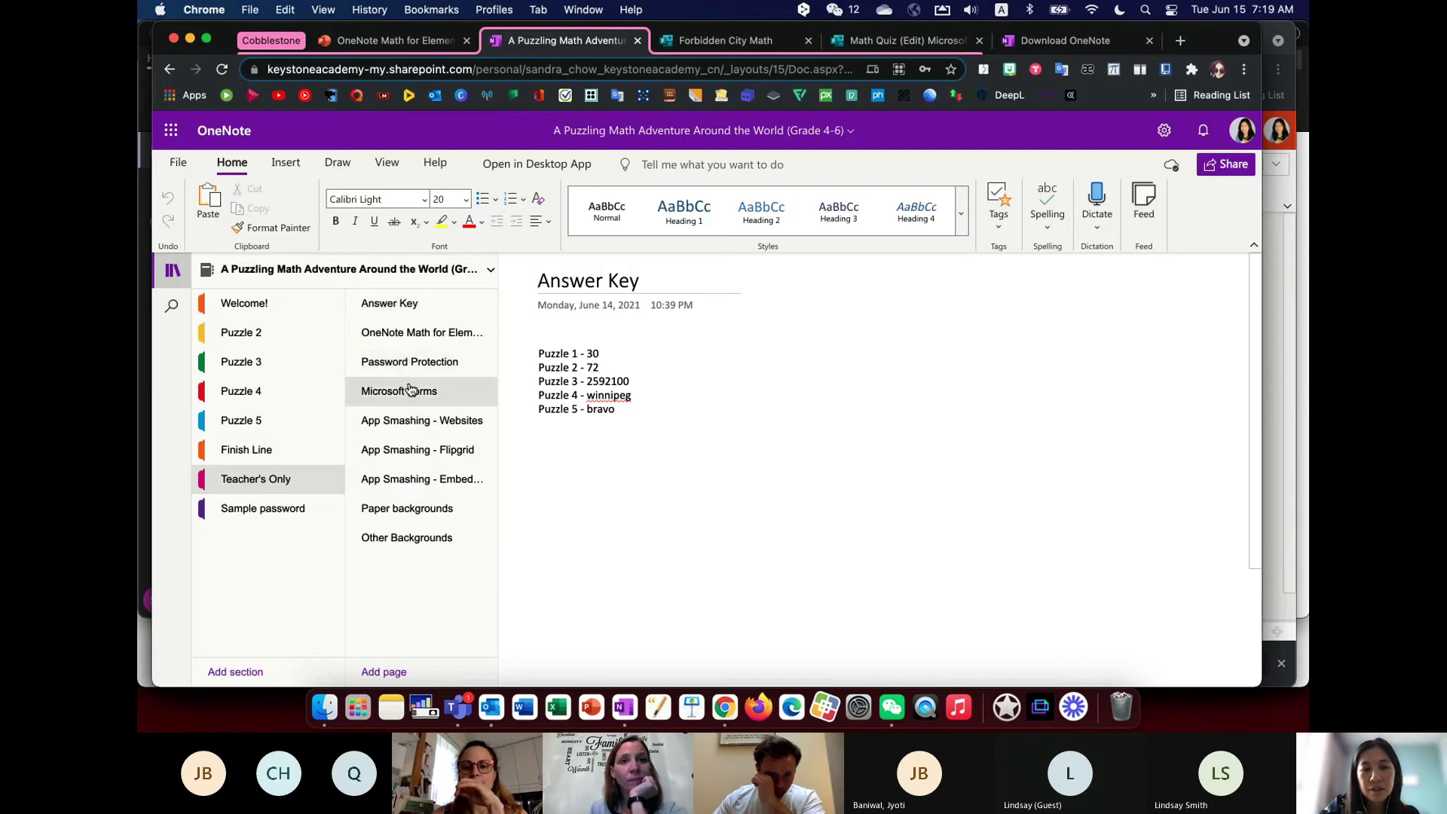
pyautogui.click(413, 332)
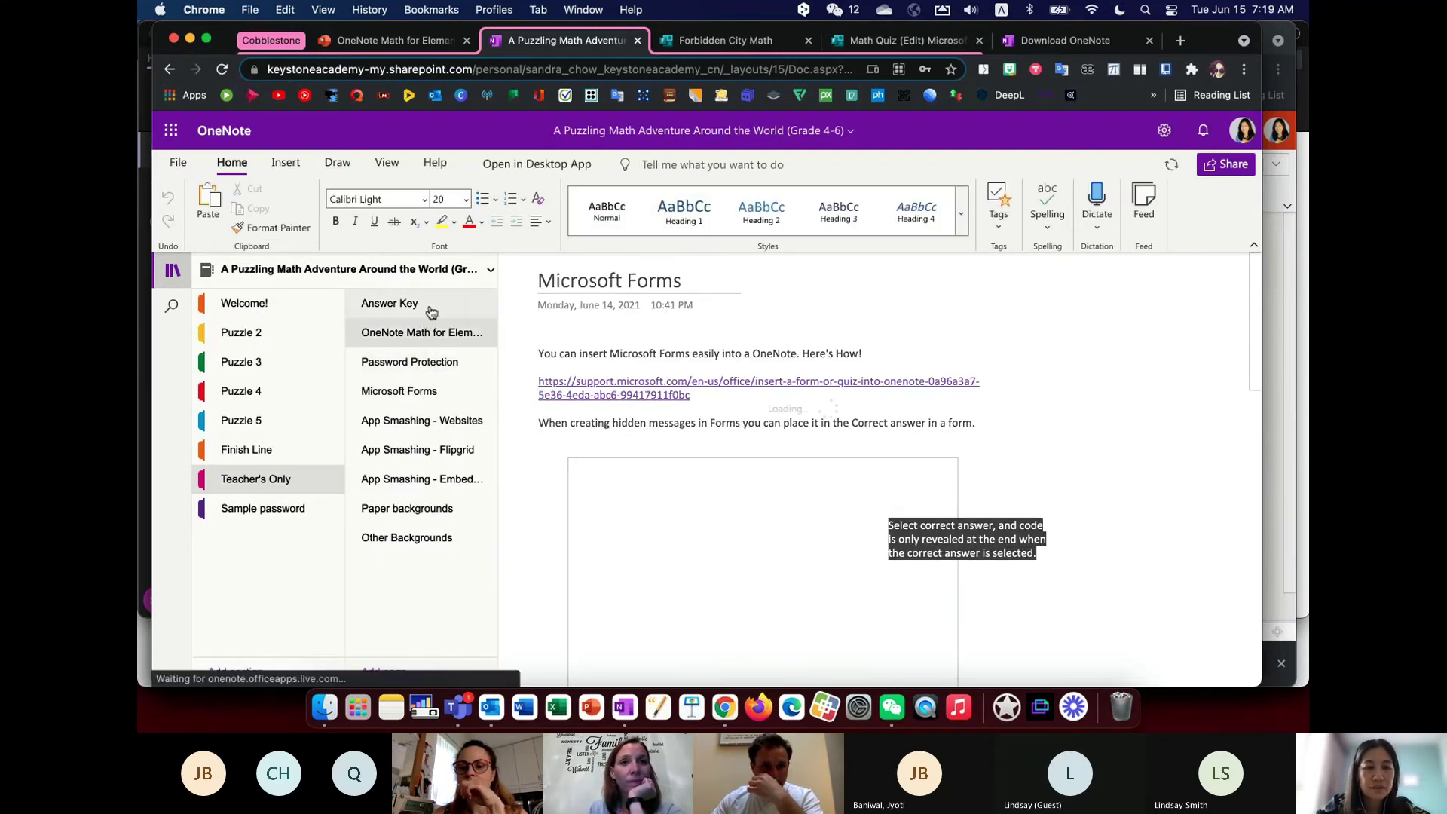
pyautogui.click(429, 306)
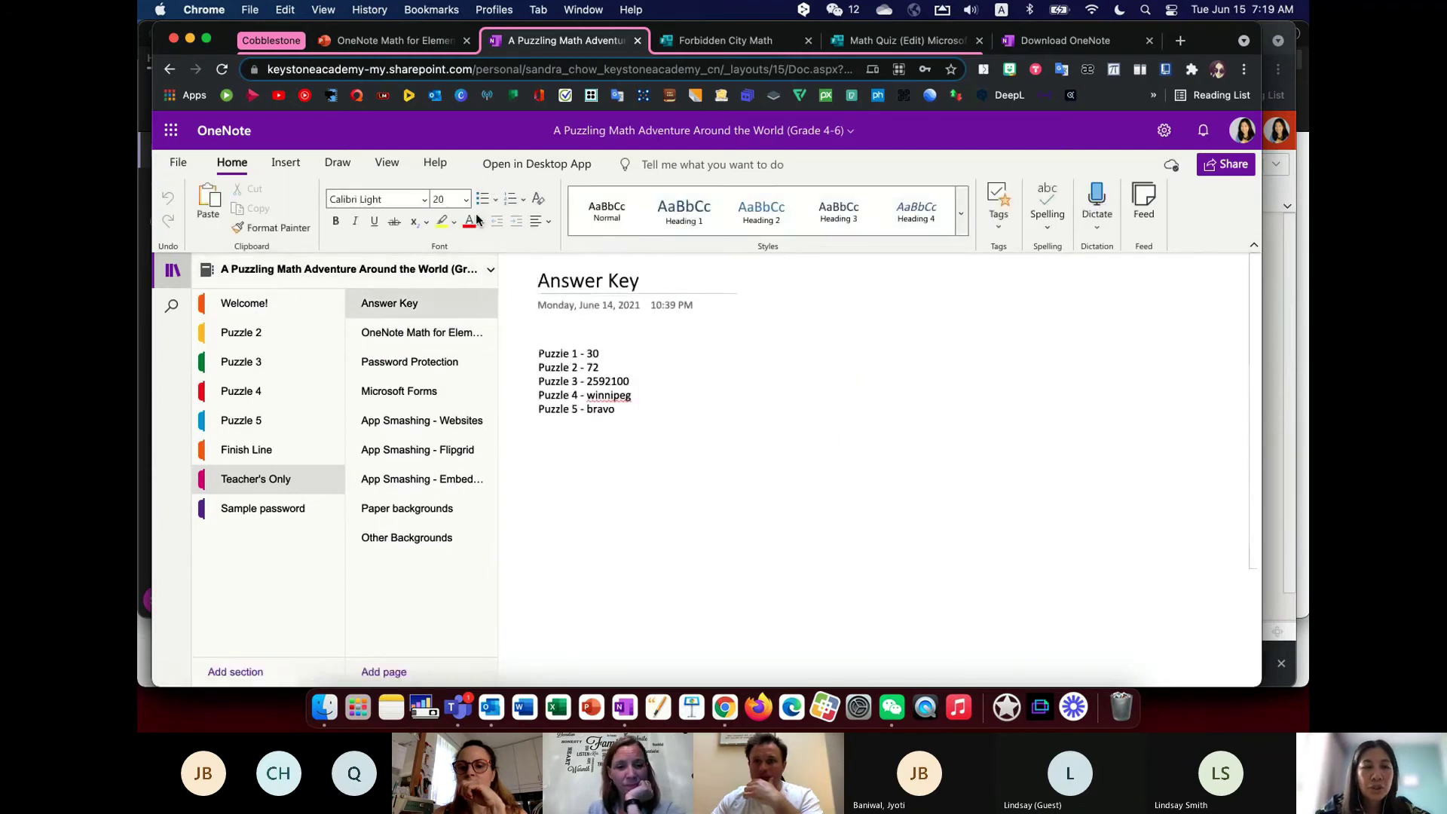
# - Switch to the OneNote desktop app and open the notebook's Welcome! section
pyautogui.click(290, 163)
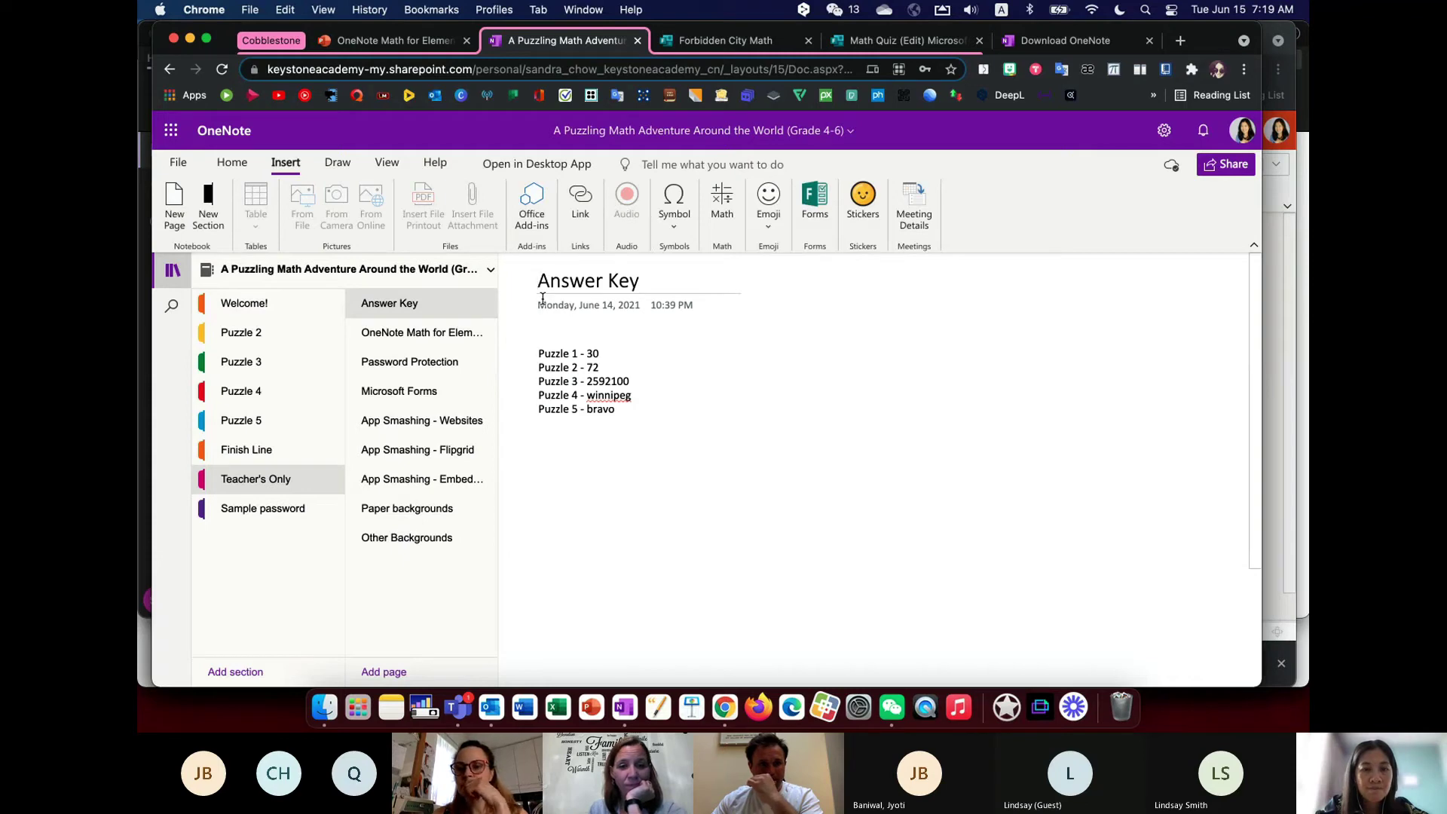
pyautogui.click(624, 707)
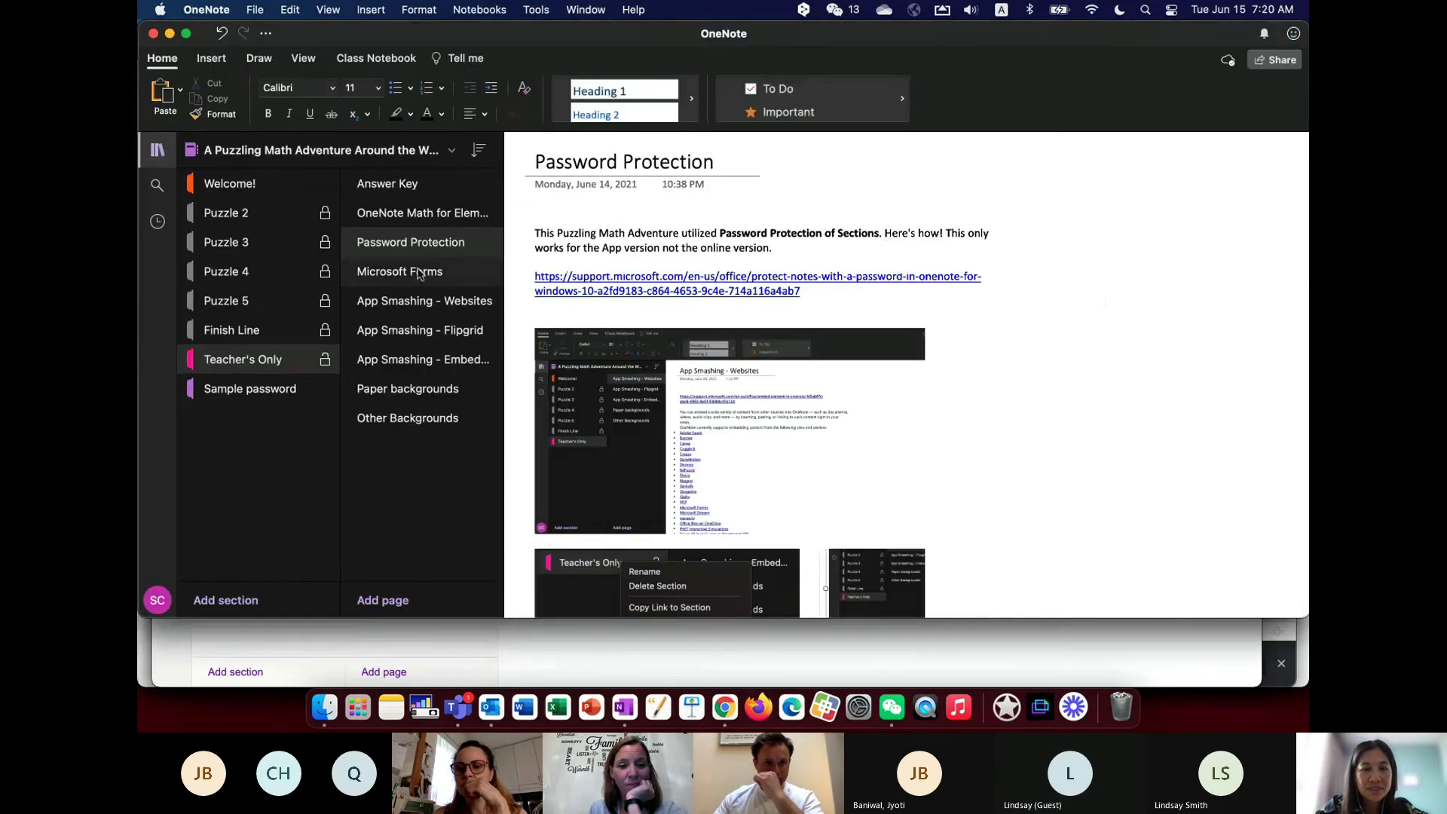
pyautogui.click(298, 186)
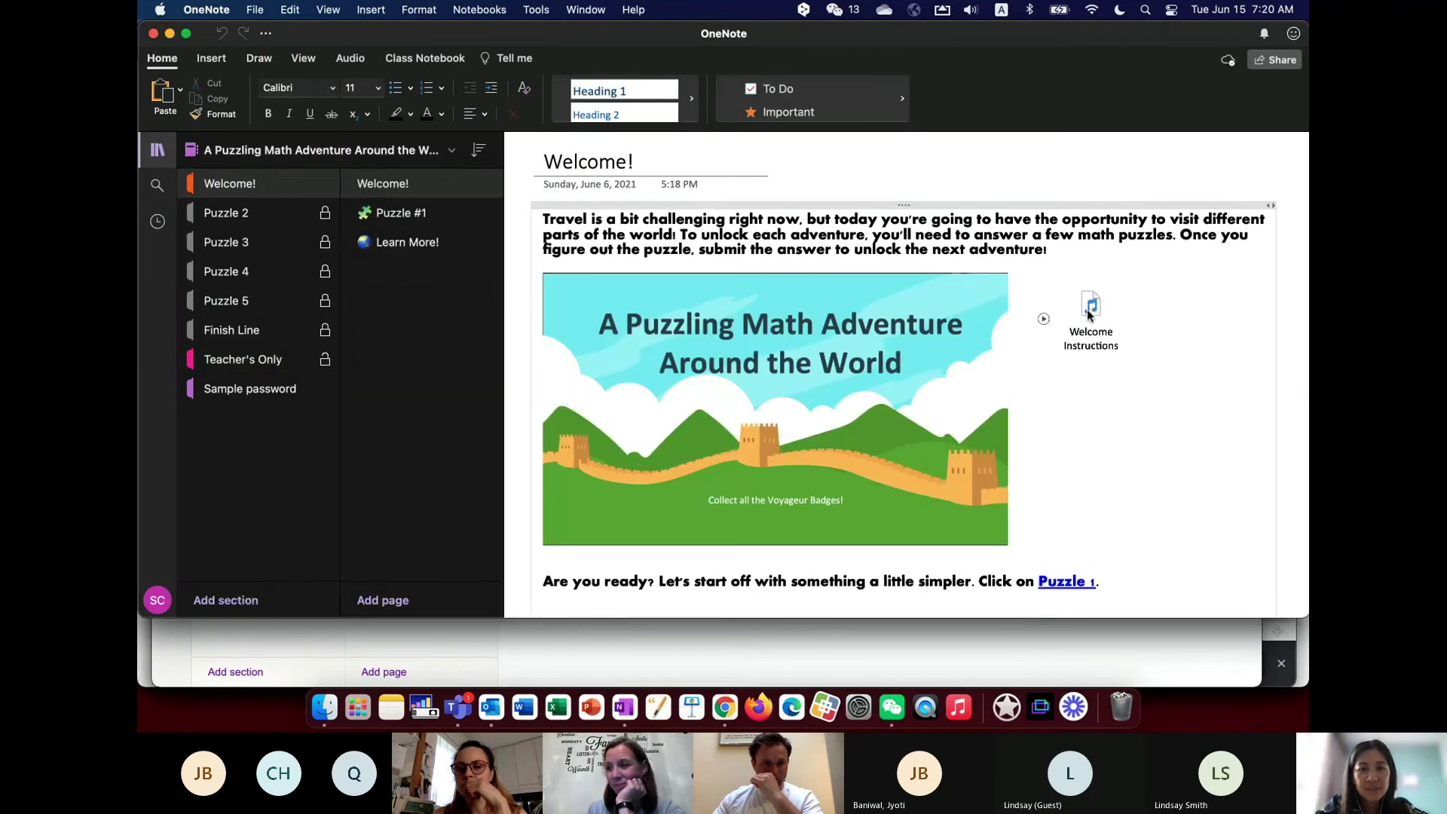
pyautogui.rightClick(1086, 309)
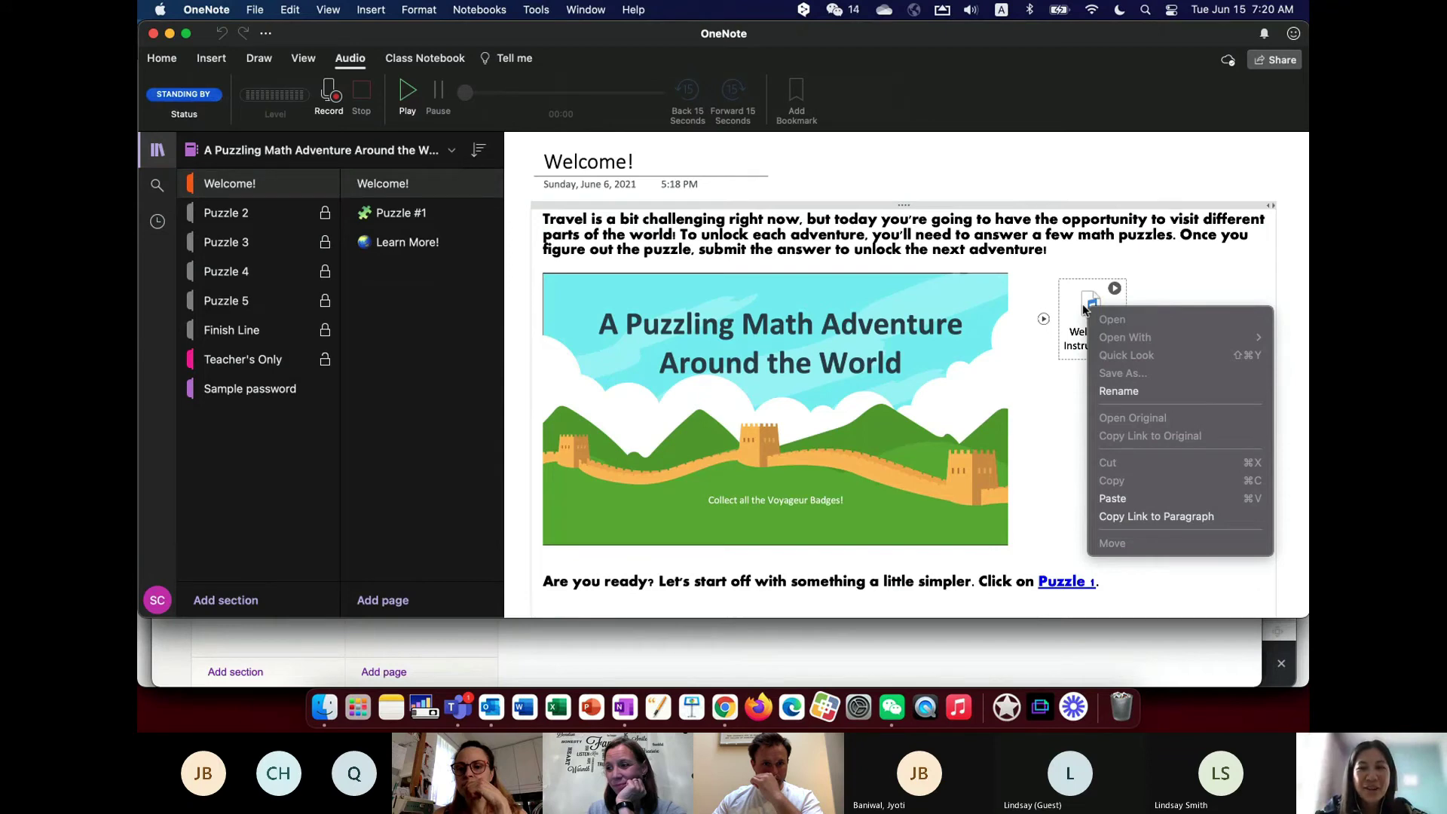
pyautogui.click(1117, 391)
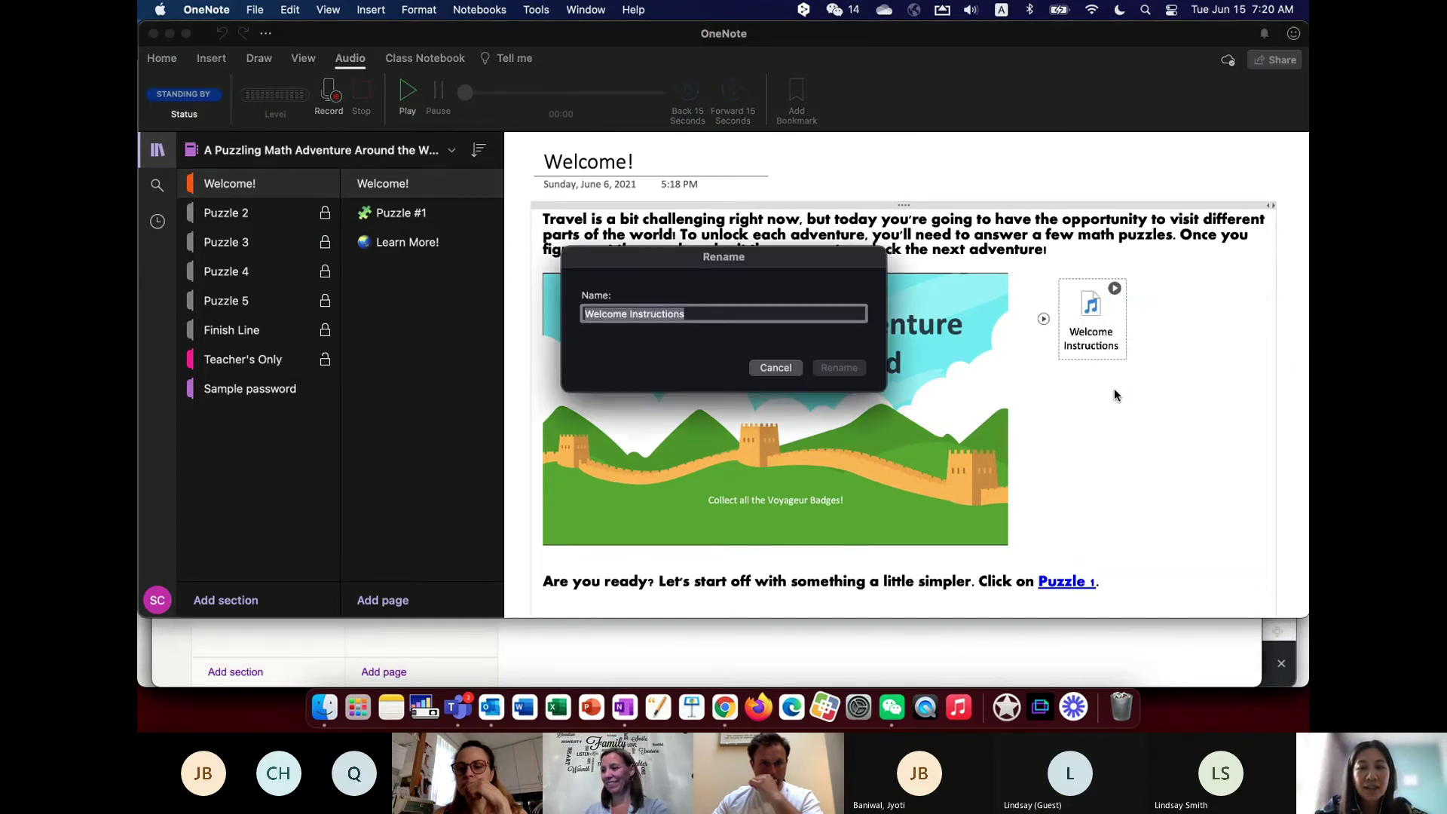
pyautogui.click(784, 374)
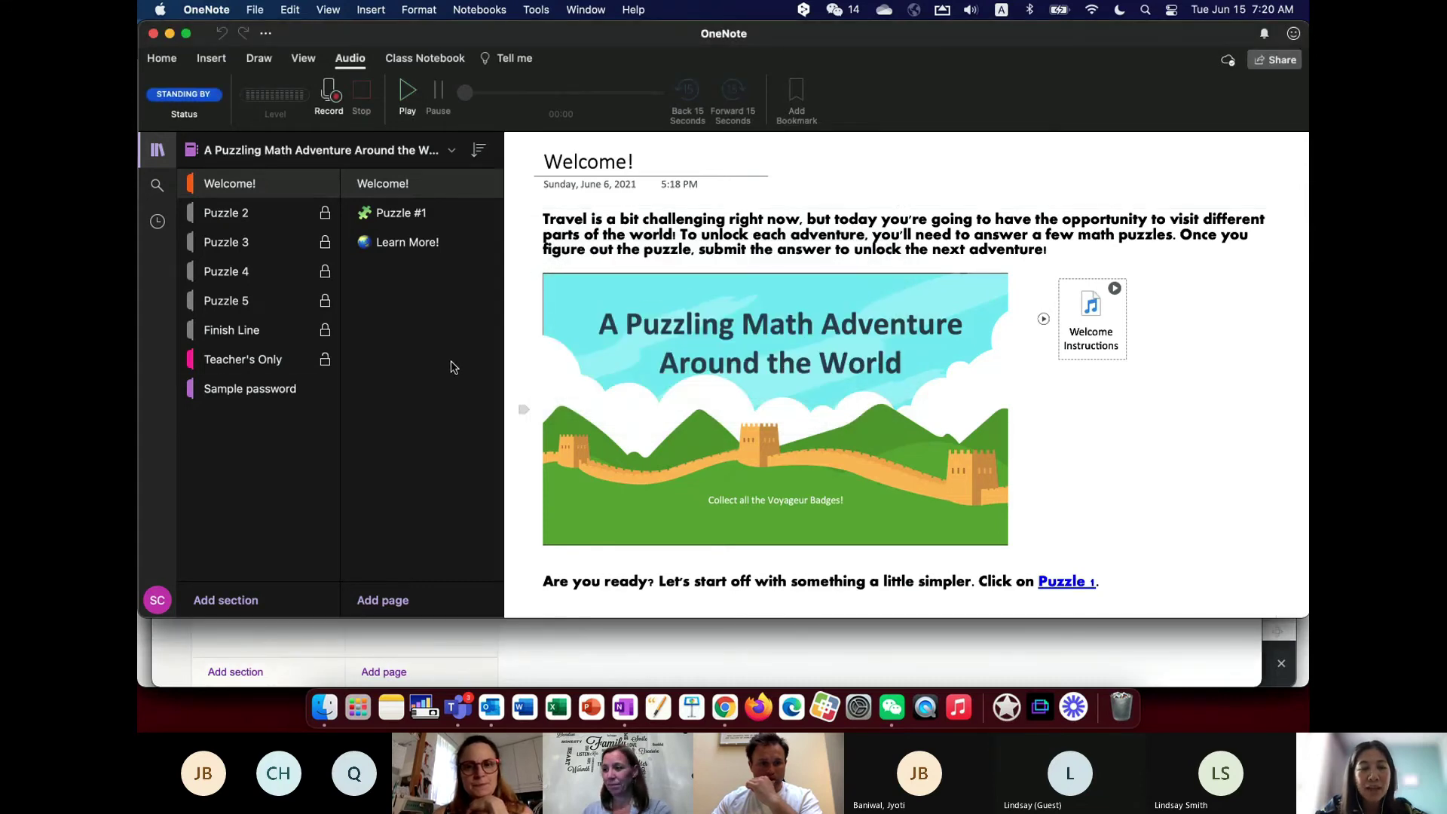
# - Look at the Sample password and Teacher's Only sections, and unlock the Finish Line section by entering its section password
pyautogui.click(272, 389)
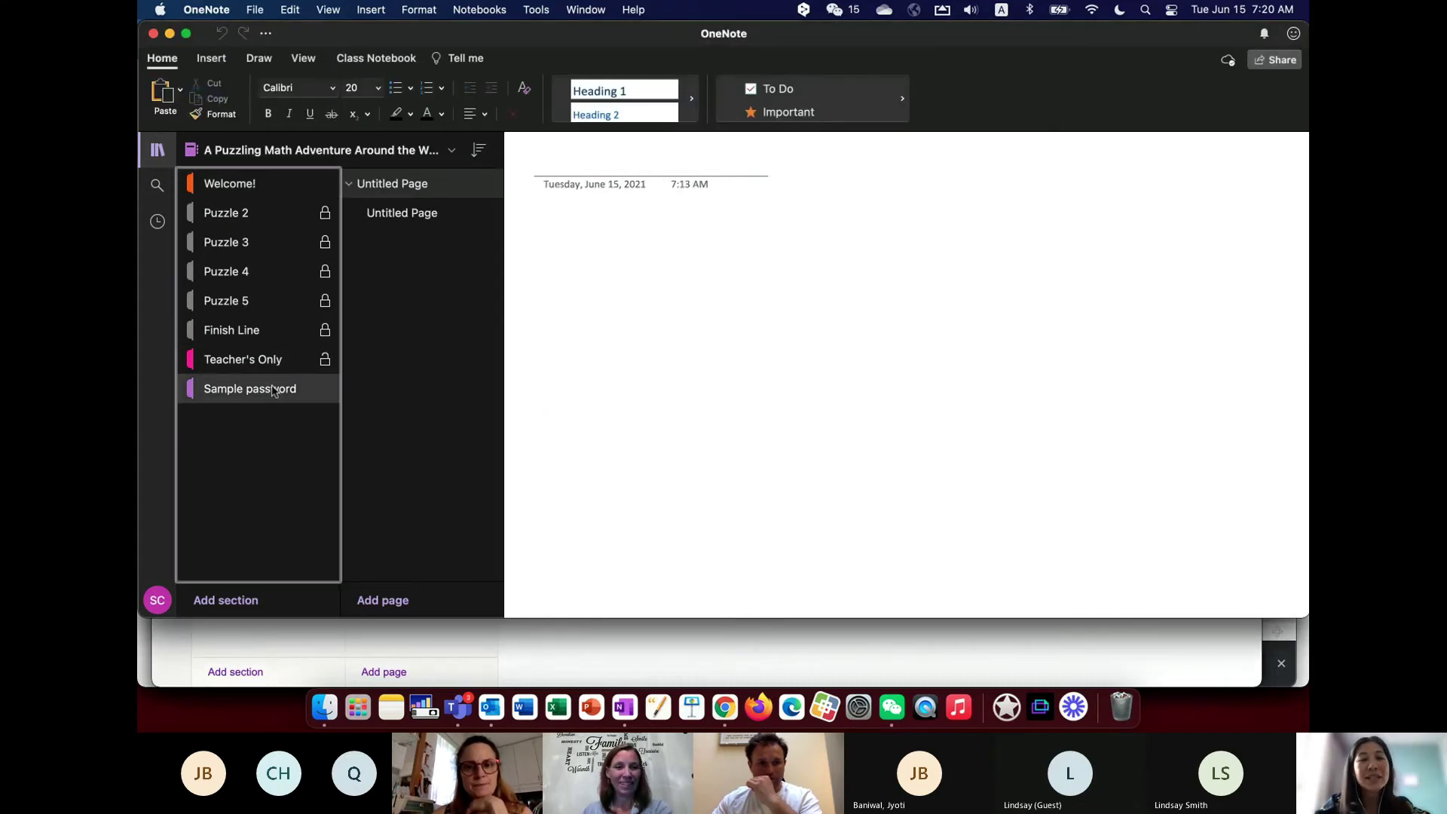
pyautogui.click(268, 360)
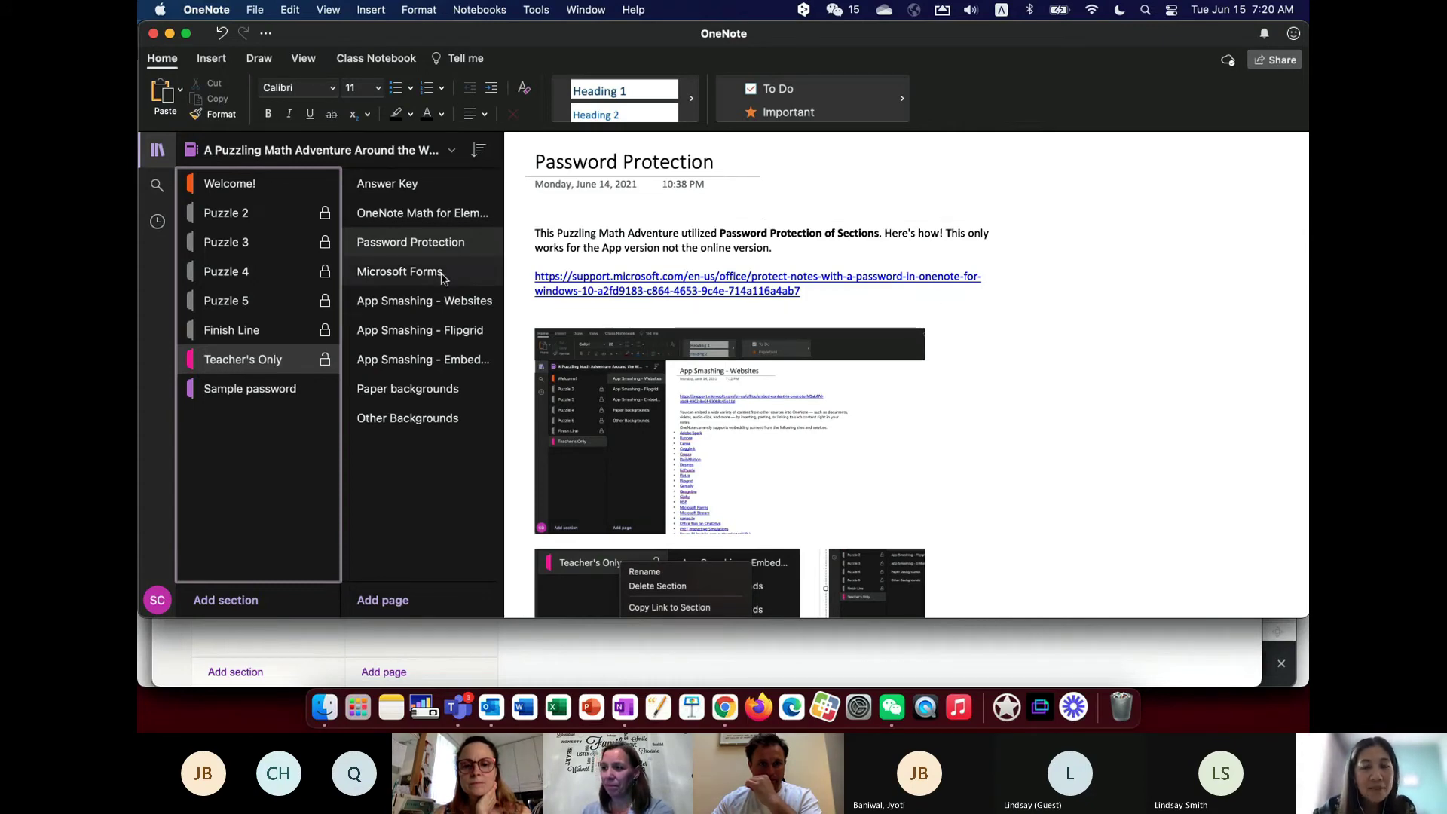
pyautogui.click(279, 332)
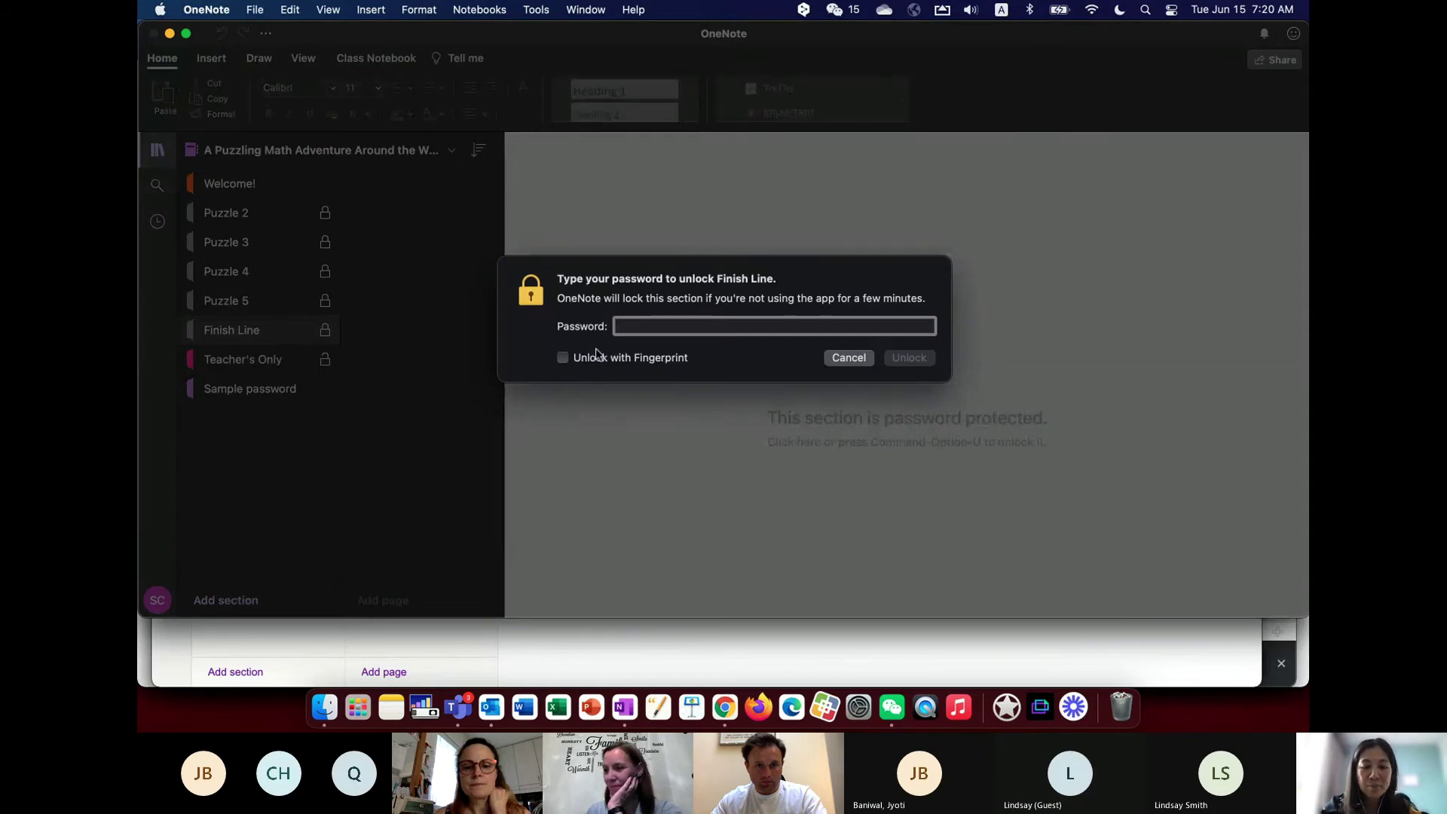
pyautogui.write('••')
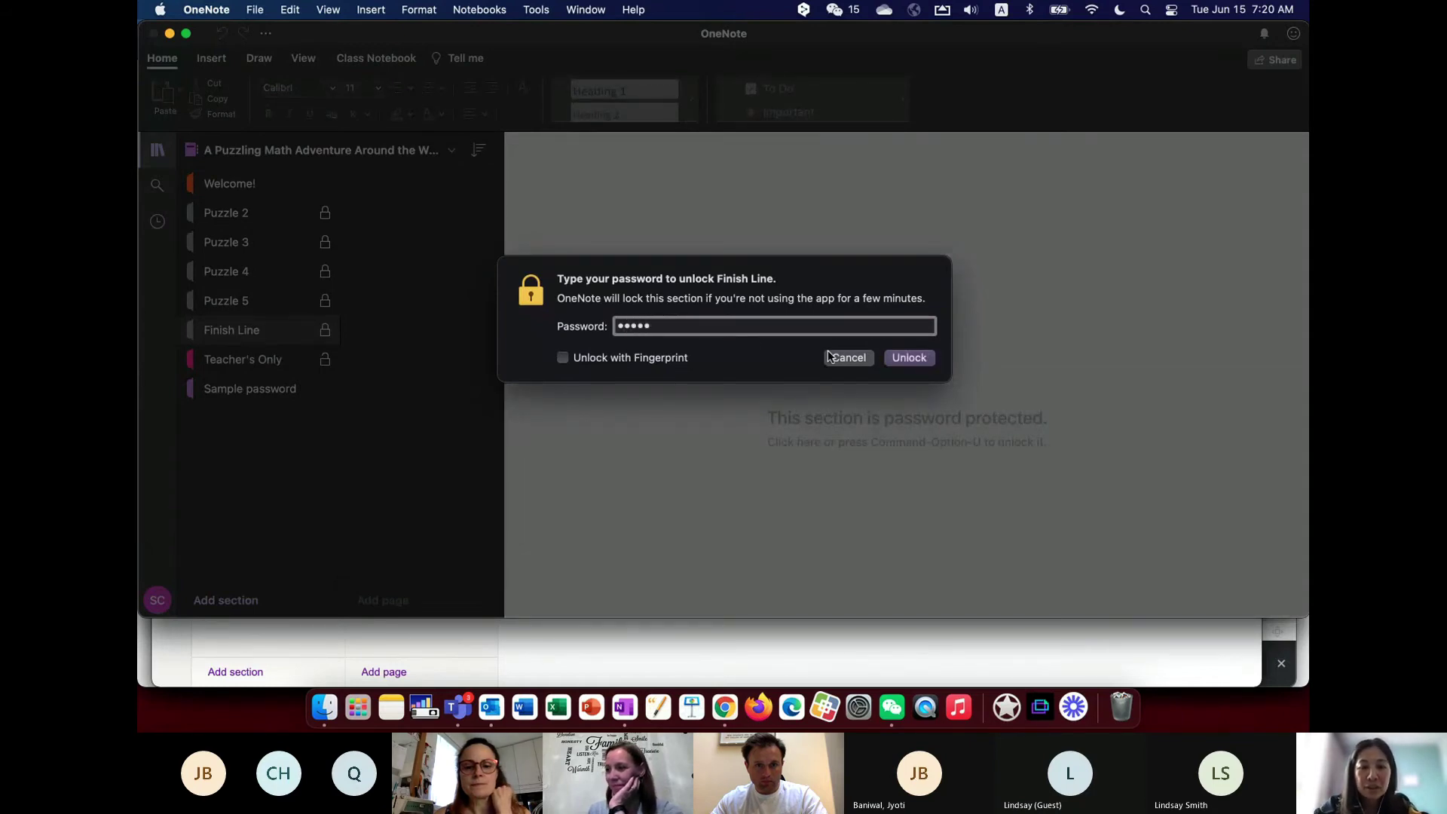
pyautogui.press('Return')
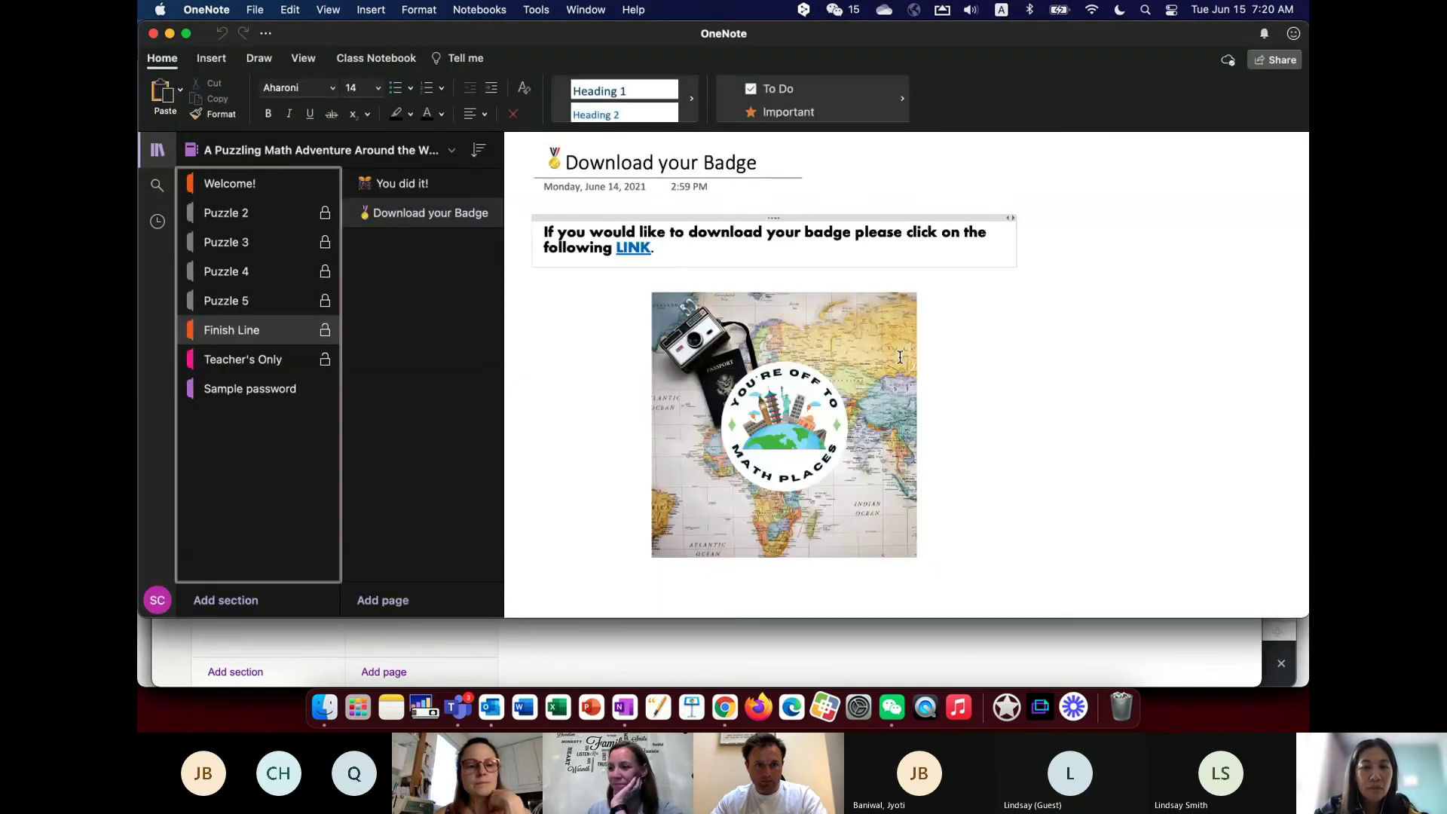
# - Try to unlock the Puzzle 5 section by entering a section password
pyautogui.click(275, 305)
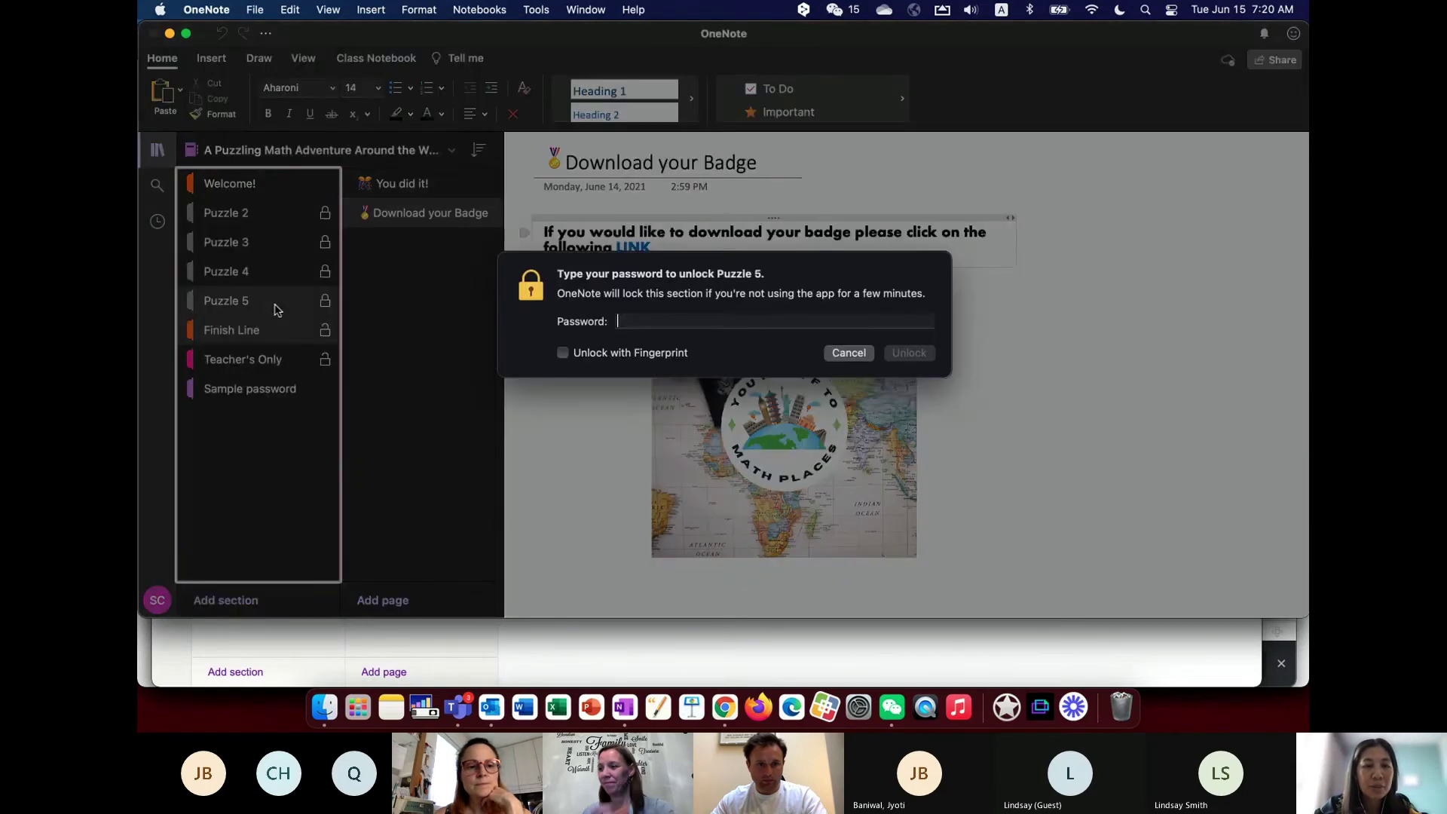
pyautogui.write('p')
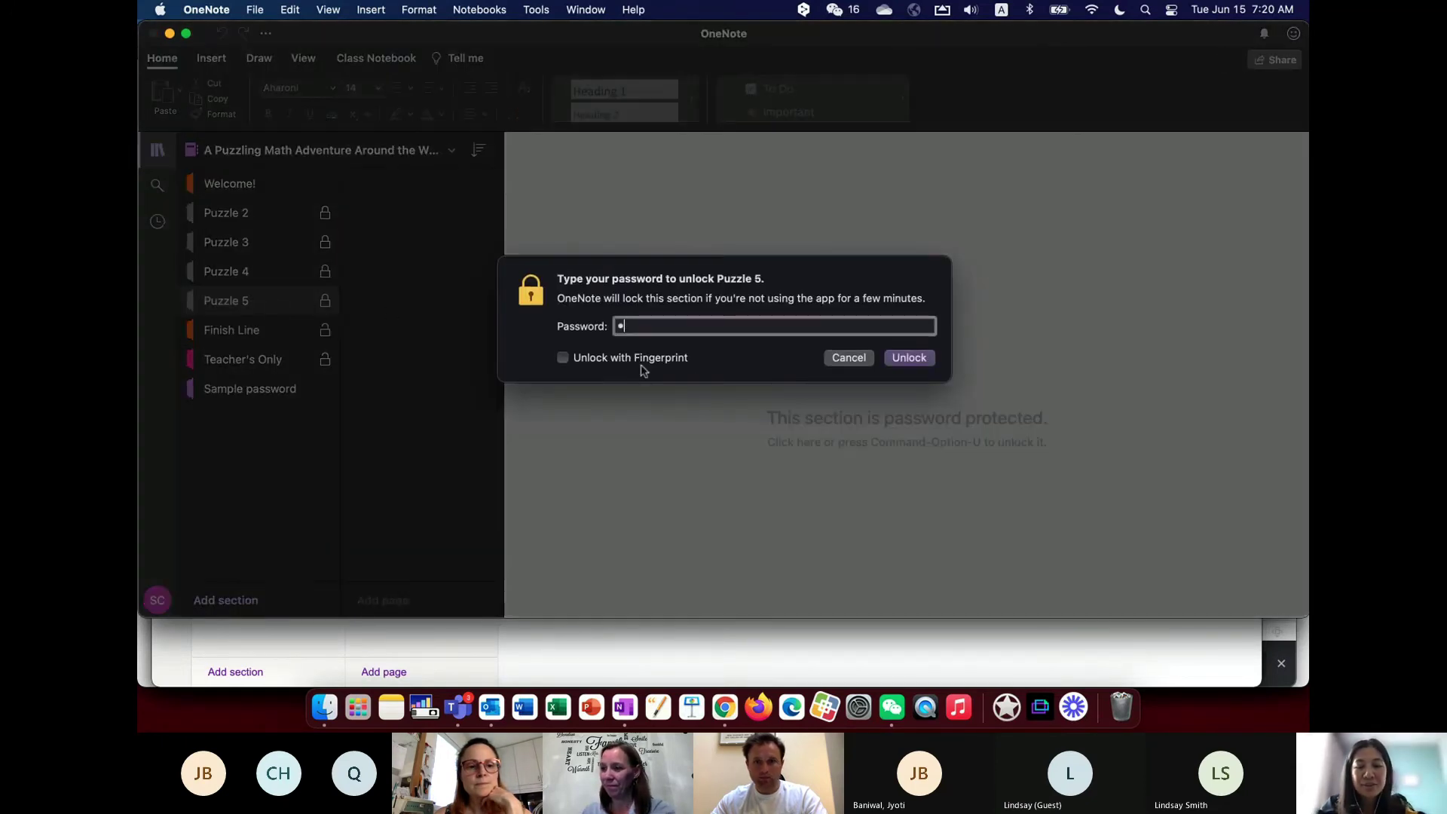
pyautogui.write('ass')
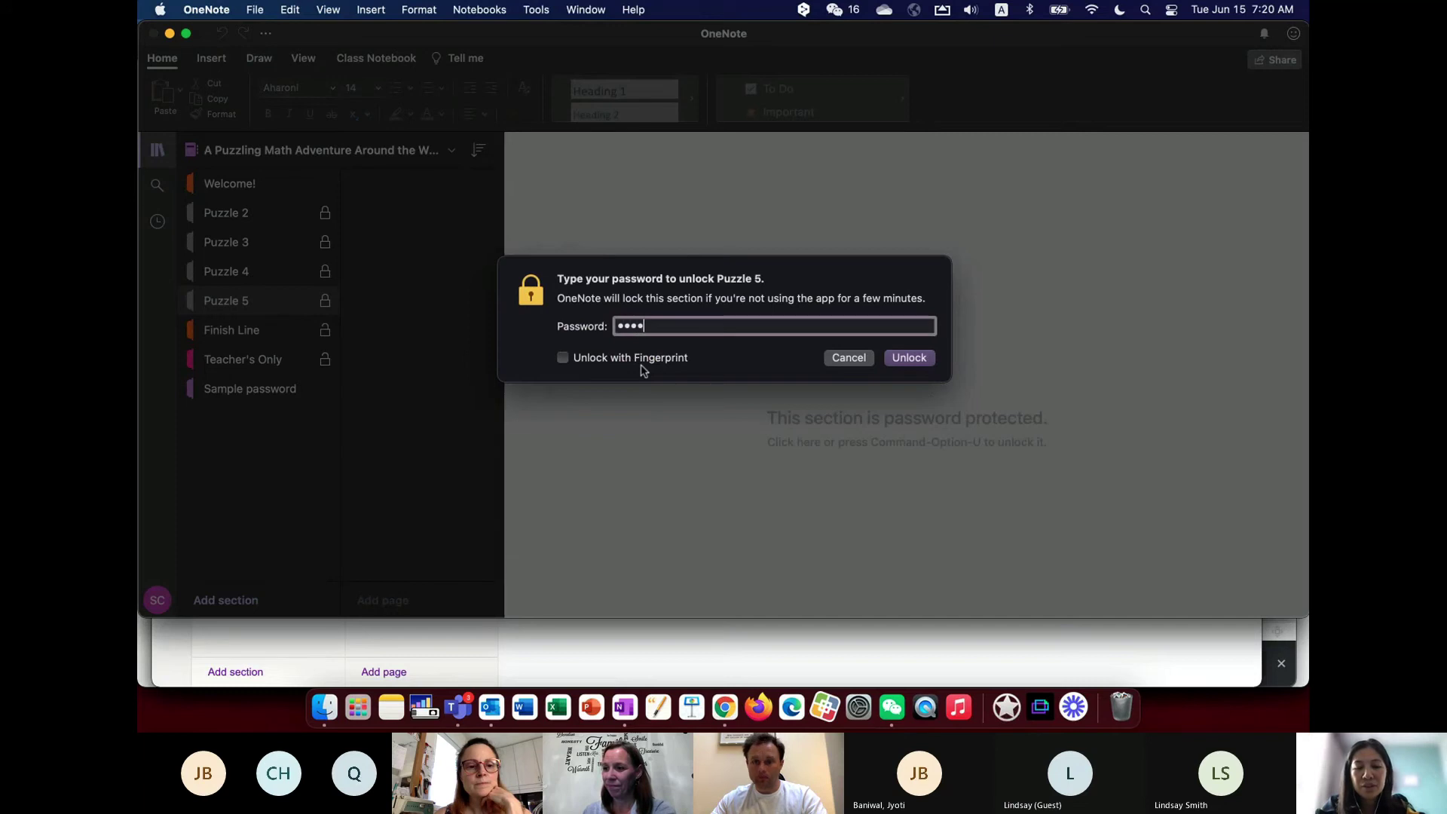
pyautogui.click(902, 358)
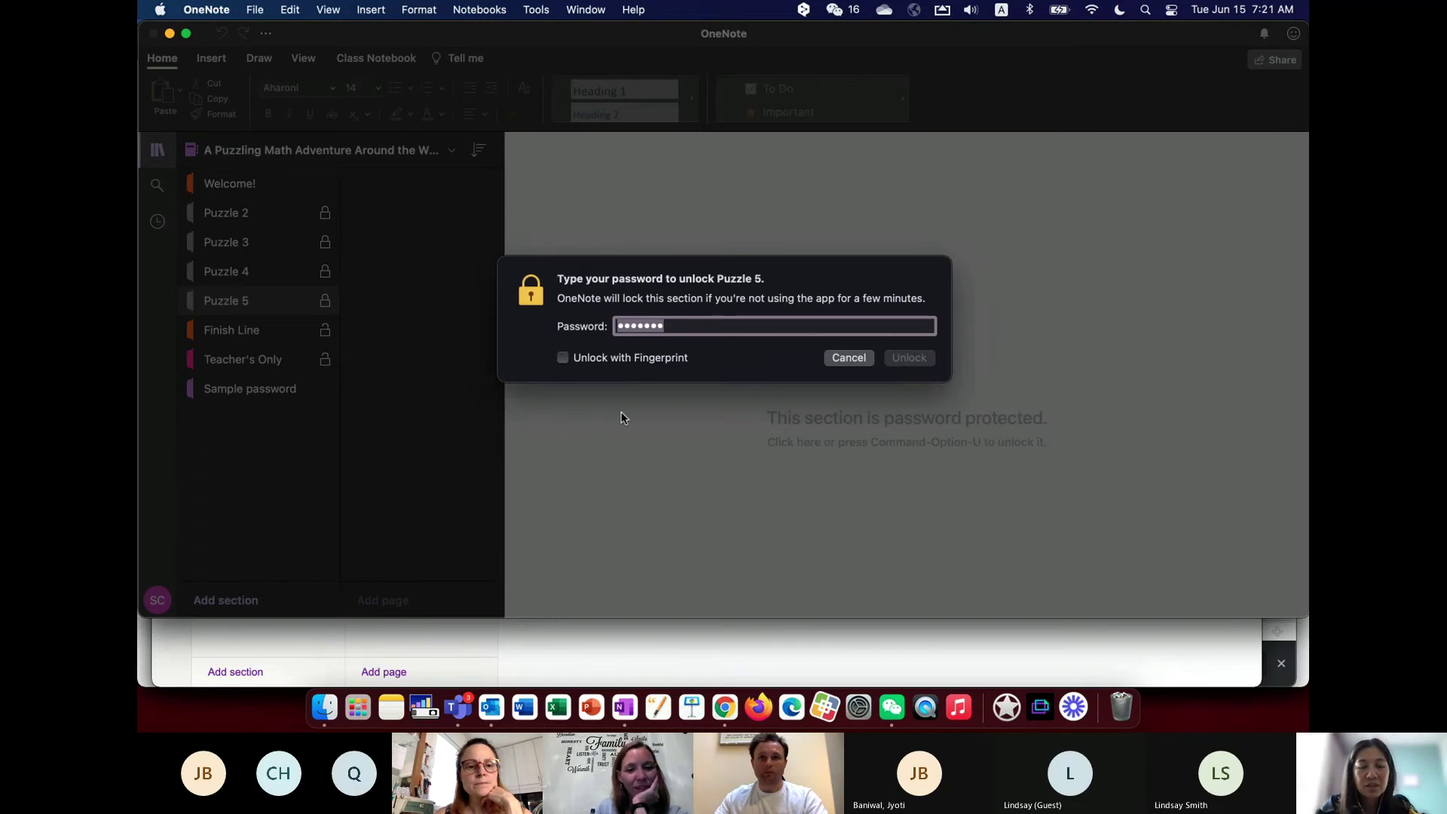
pyautogui.write('passwor')
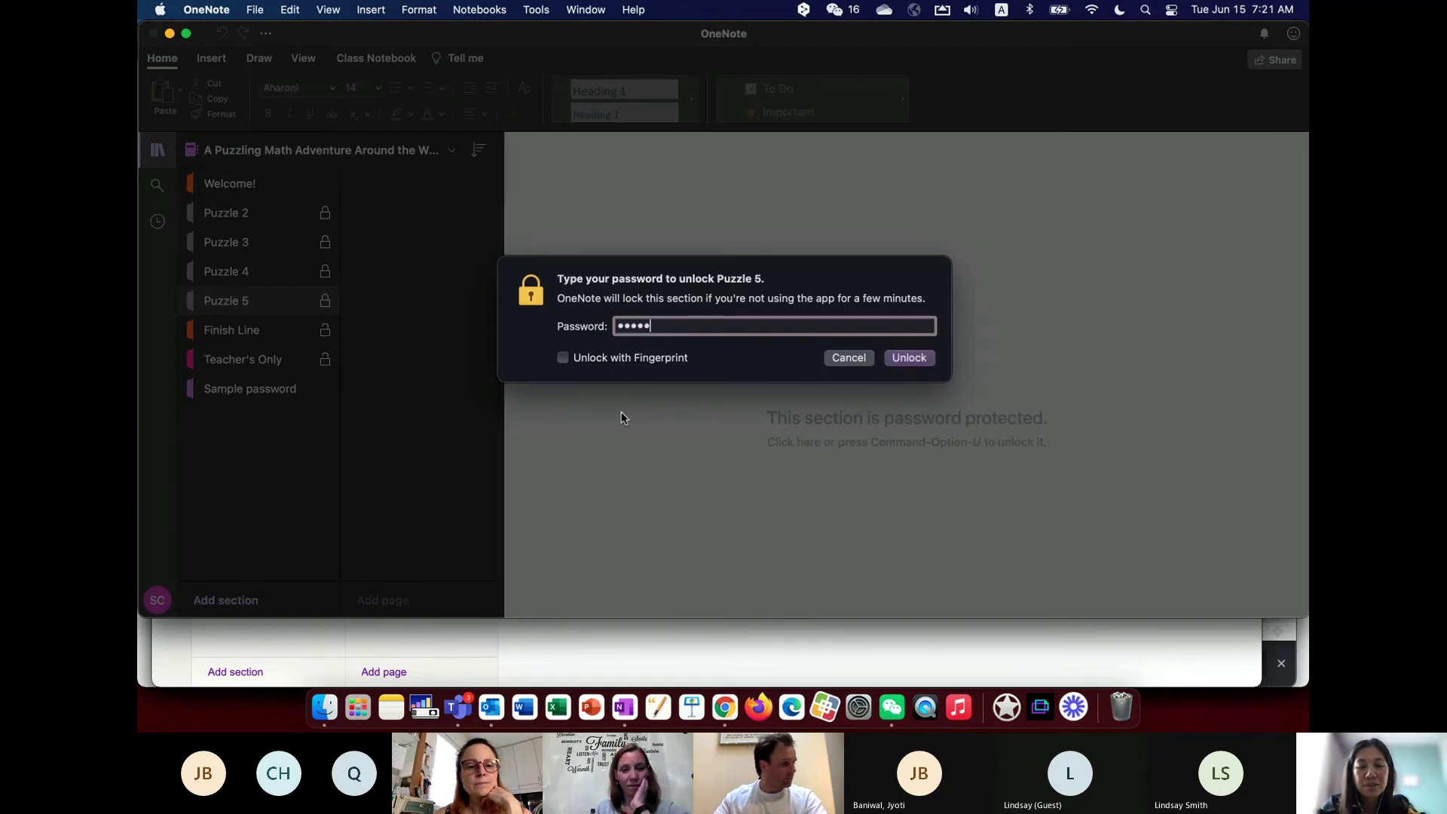
pyautogui.press('Return')
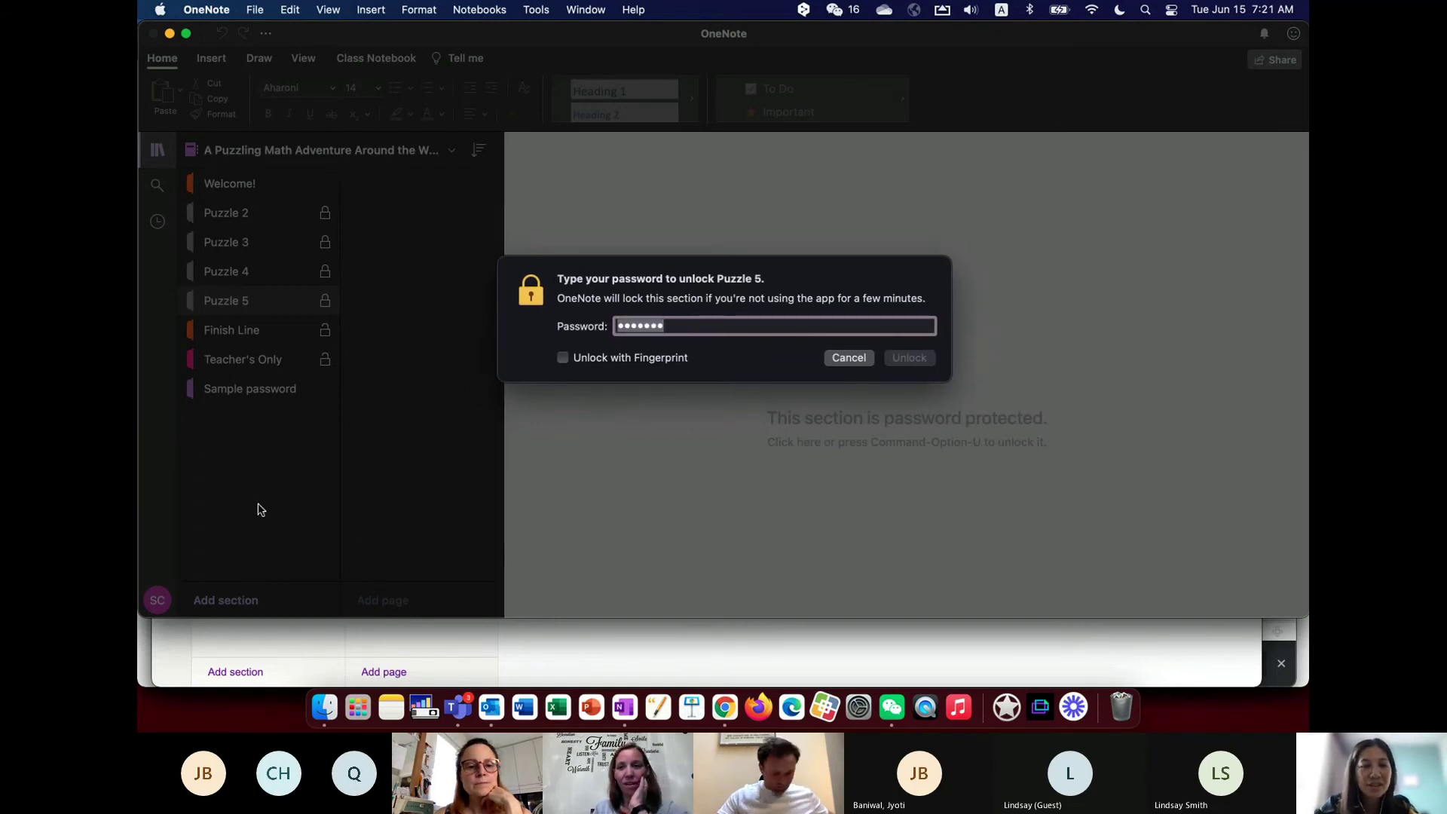
pyautogui.click(858, 360)
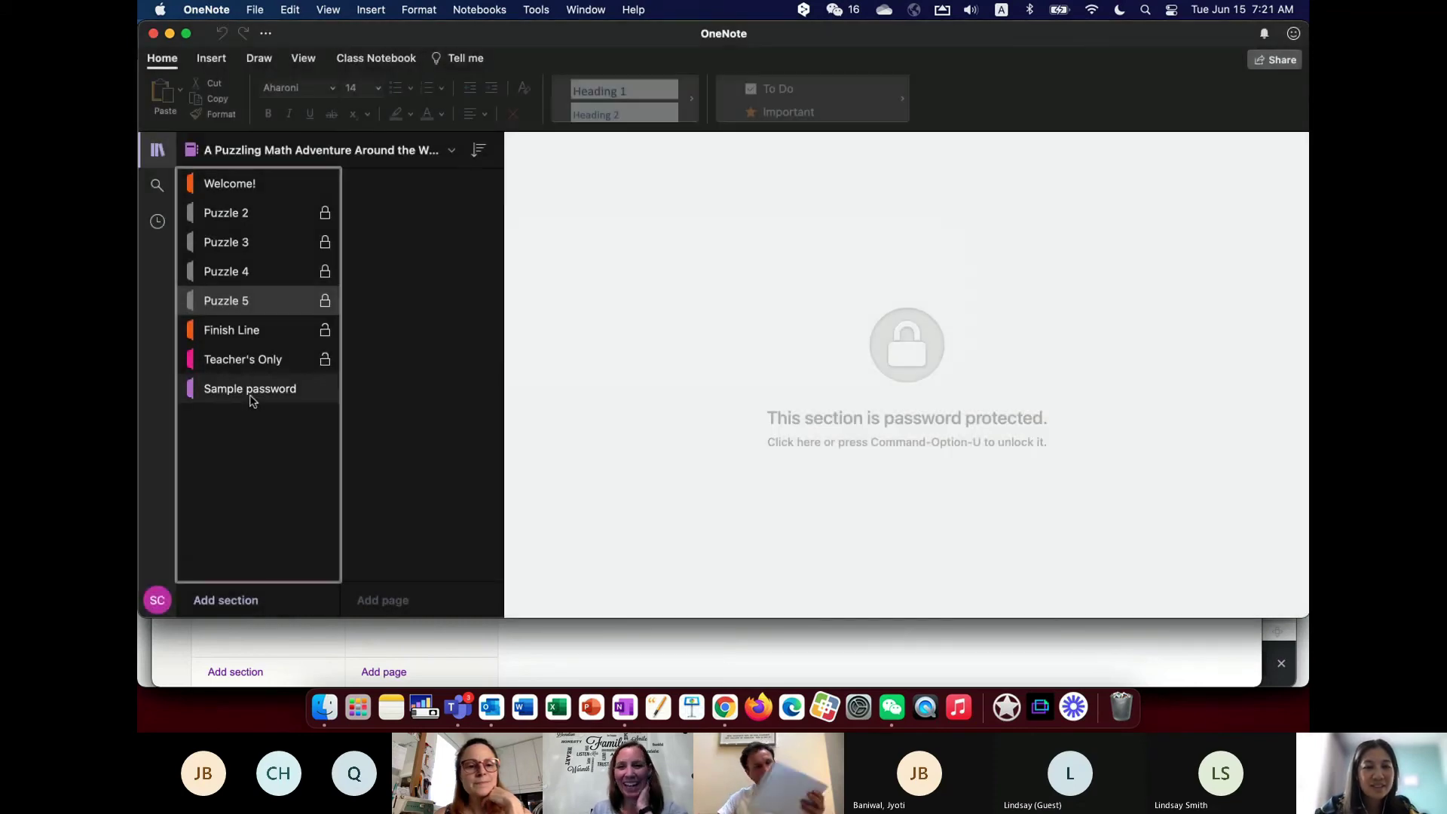
# - Open the Answer Key page in the Teacher's Only section to look up the puzzle answers
pyautogui.click(251, 393)
pyautogui.click(268, 362)
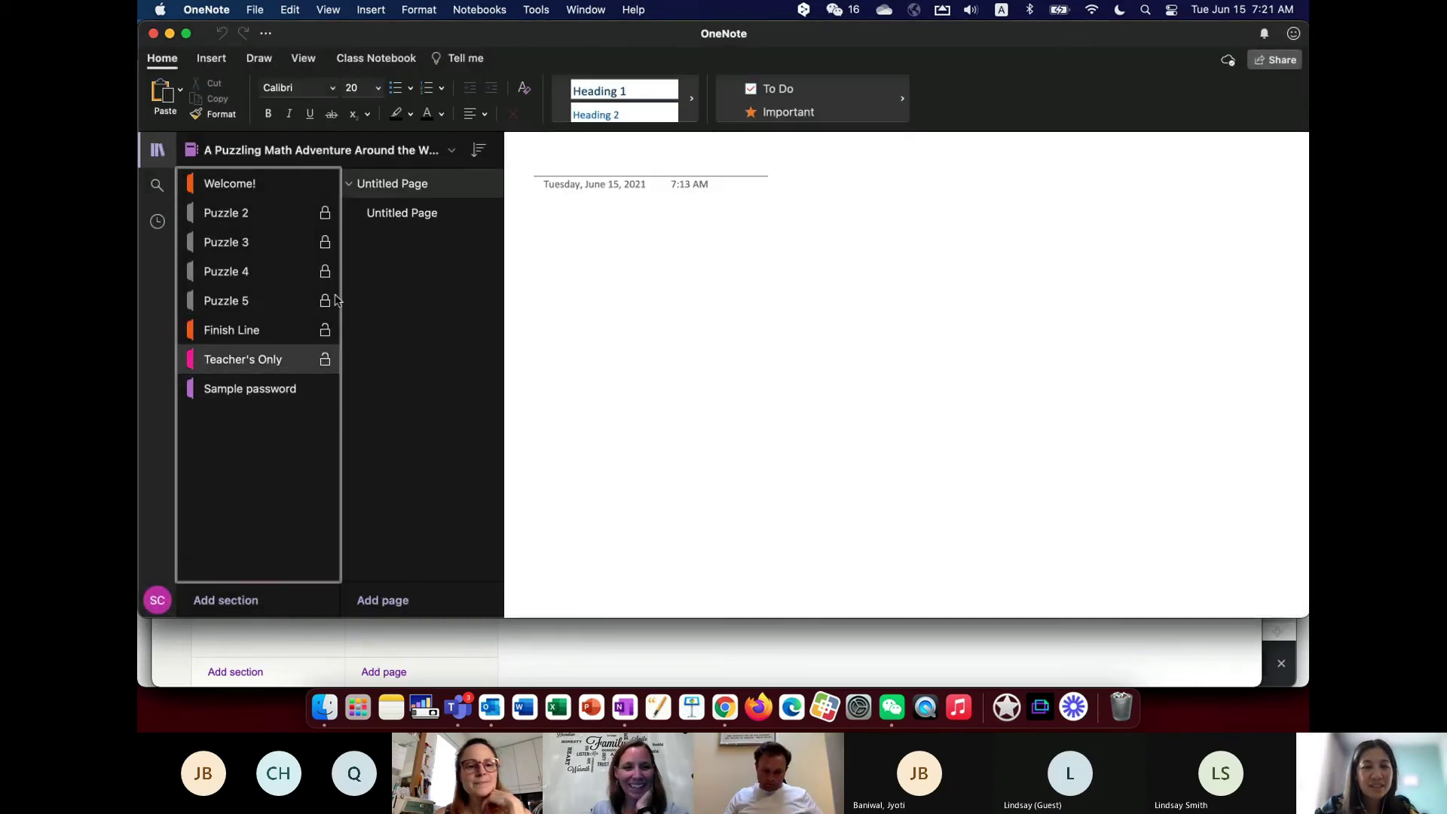
pyautogui.click(416, 183)
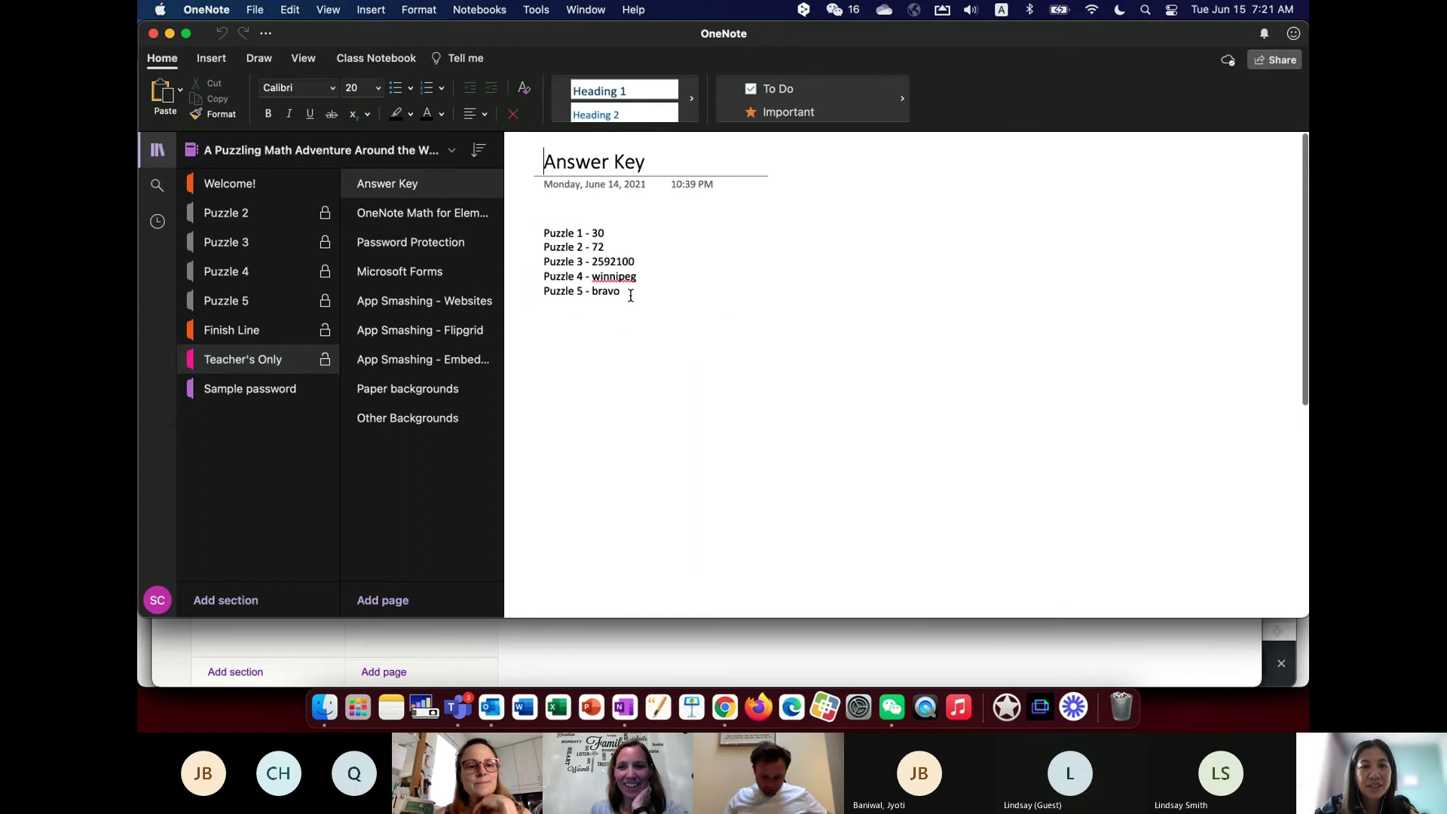
# - Unlock the Puzzle 5 section by entering its section password
pyautogui.click(290, 305)
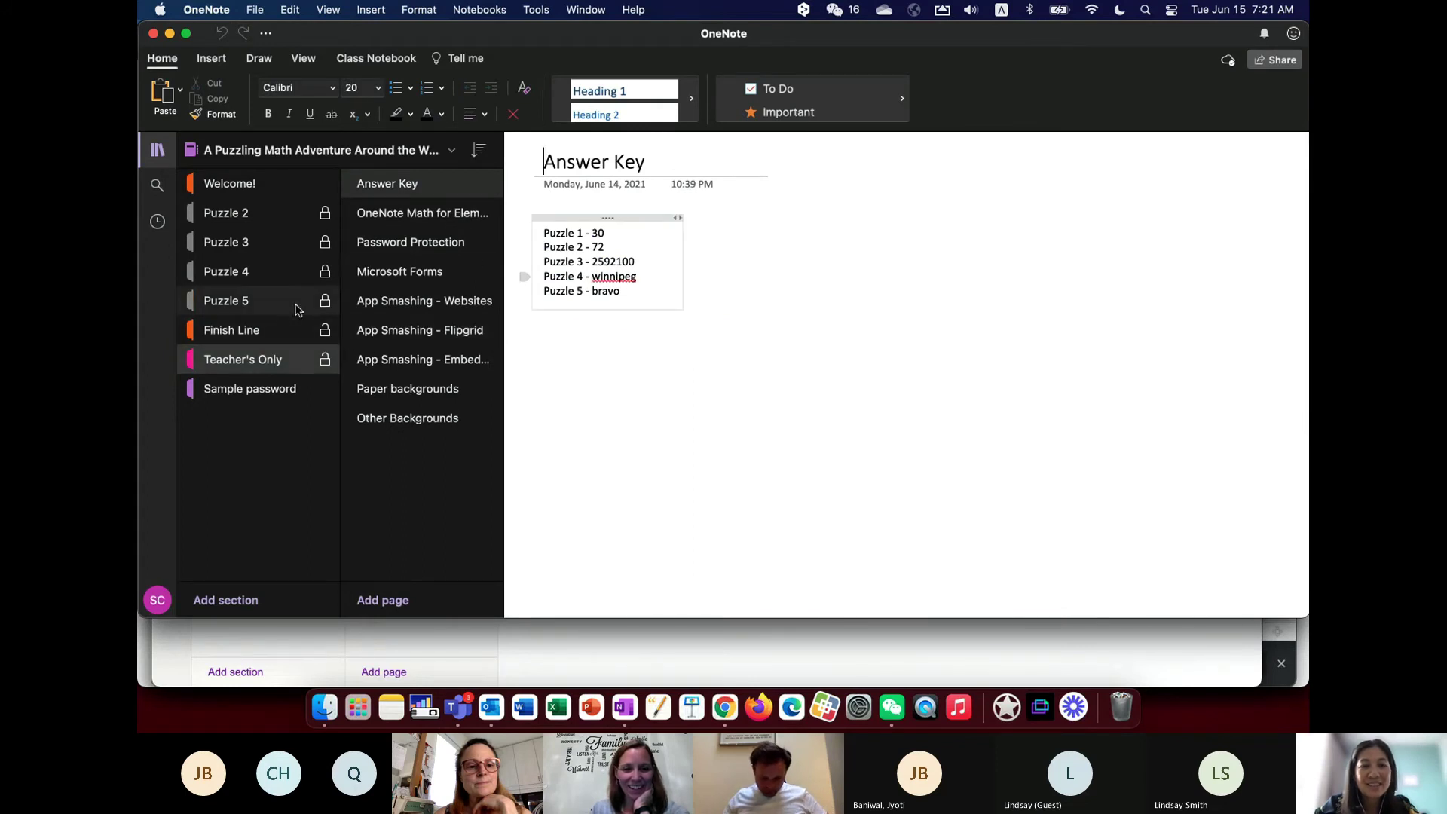
pyautogui.write('******')
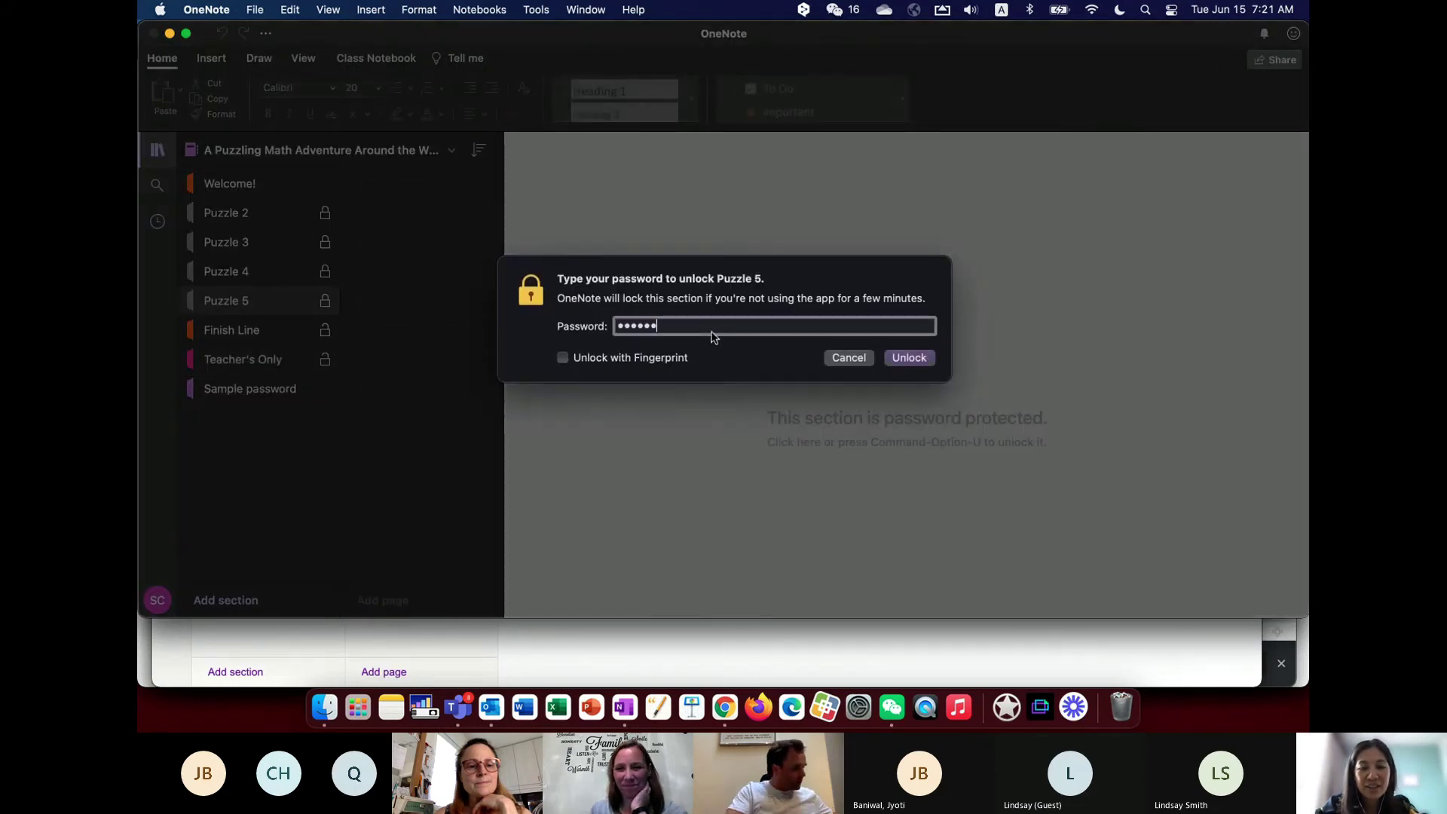
pyautogui.write('**')
pyautogui.press('Return')
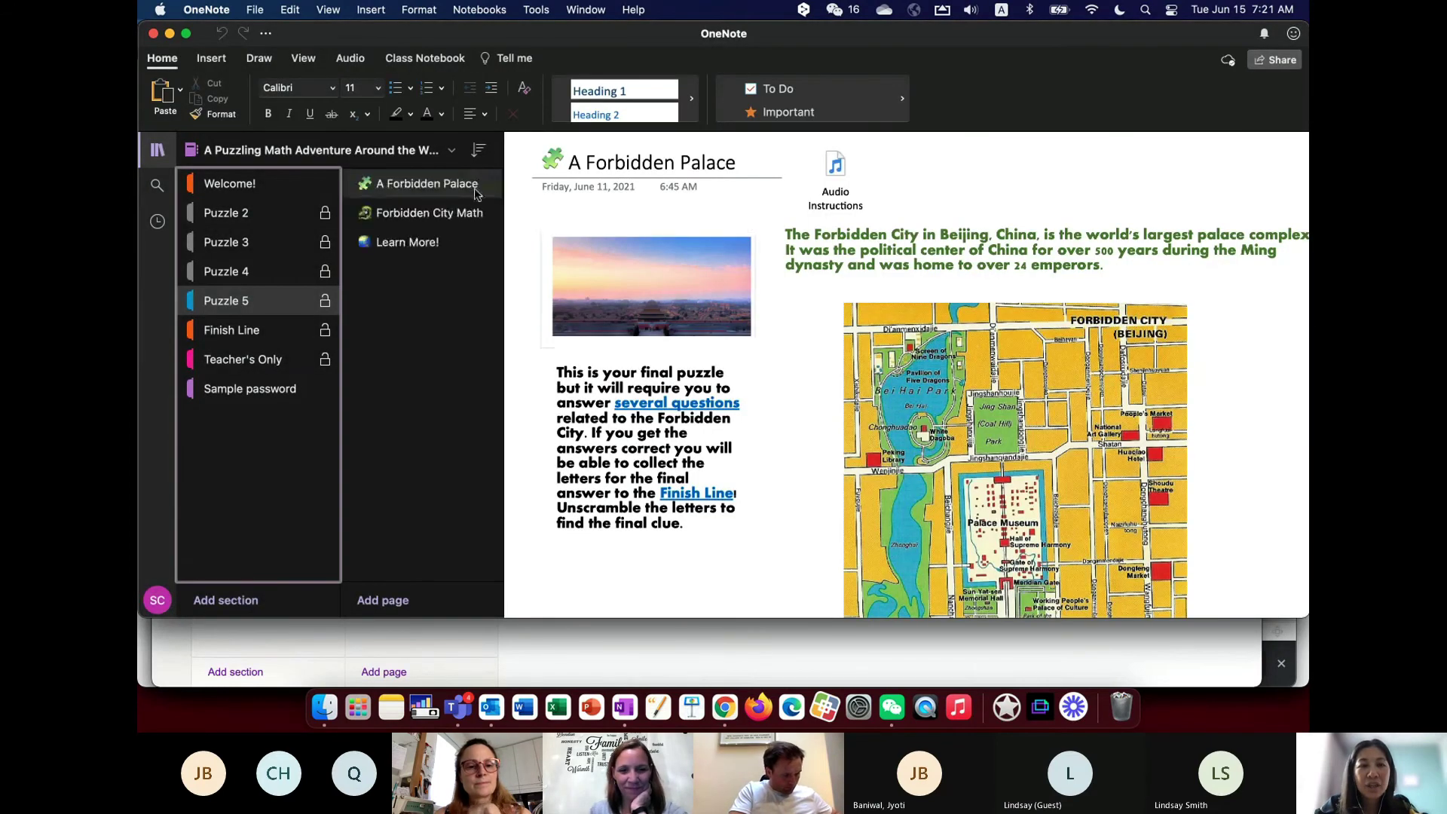
# - Open the Forbidden City Math page in Puzzle 5 and examine the questions of its embedded Microsoft Forms quiz
pyautogui.click(444, 214)
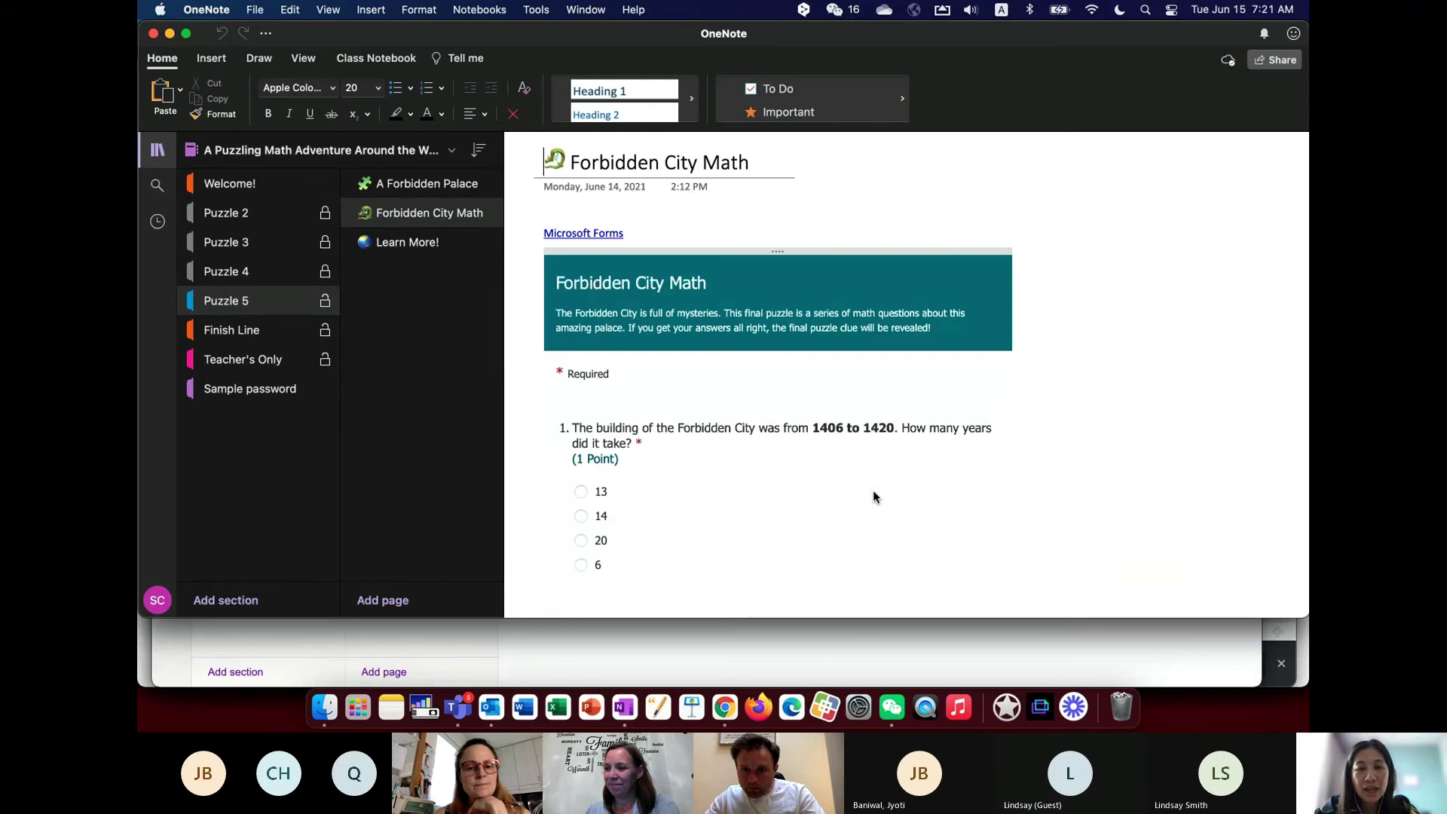
pyautogui.scroll(-3, 872, 490)
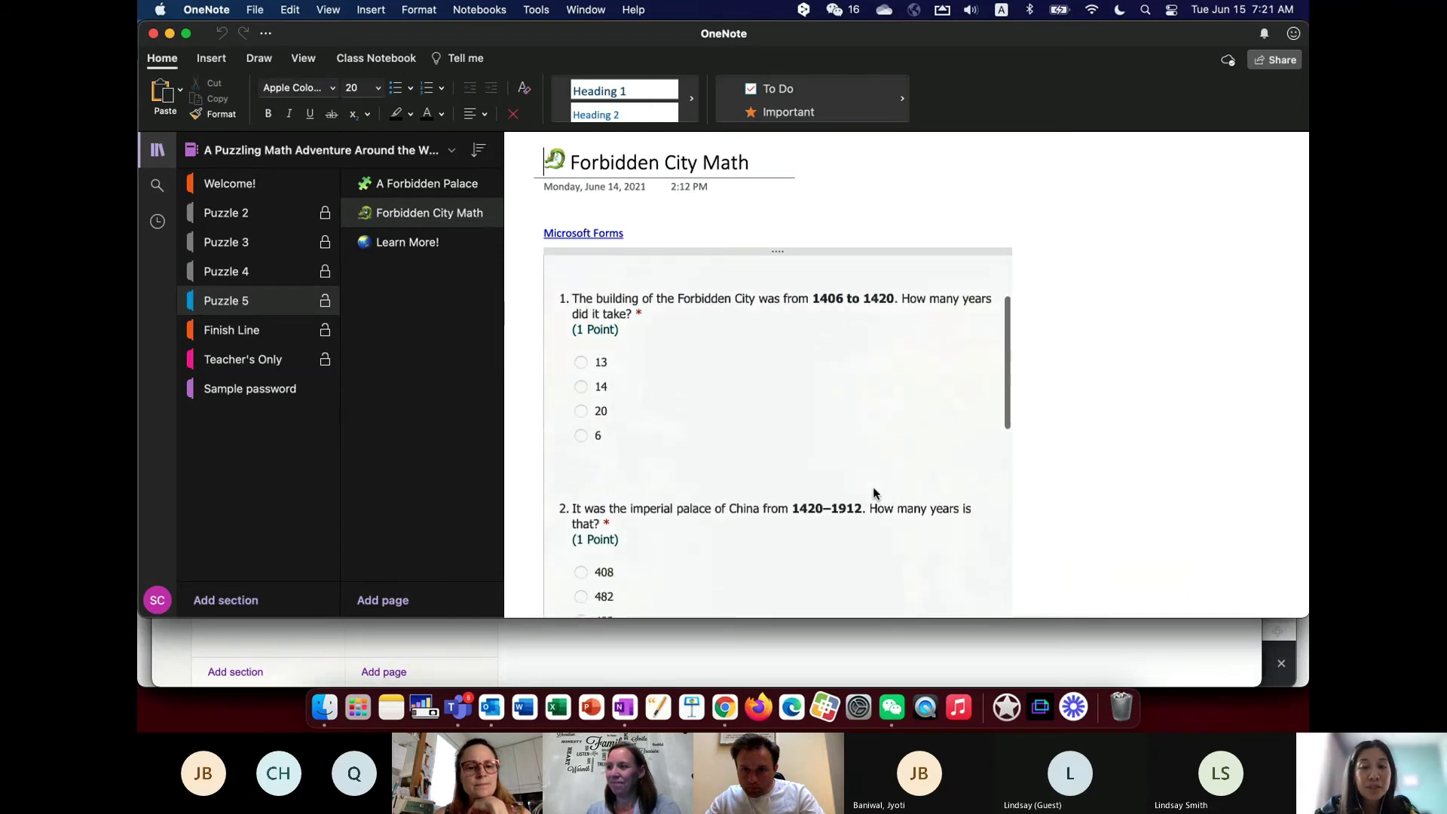
pyautogui.scroll(-5, 873, 490)
pyautogui.scroll(-5, 872, 493)
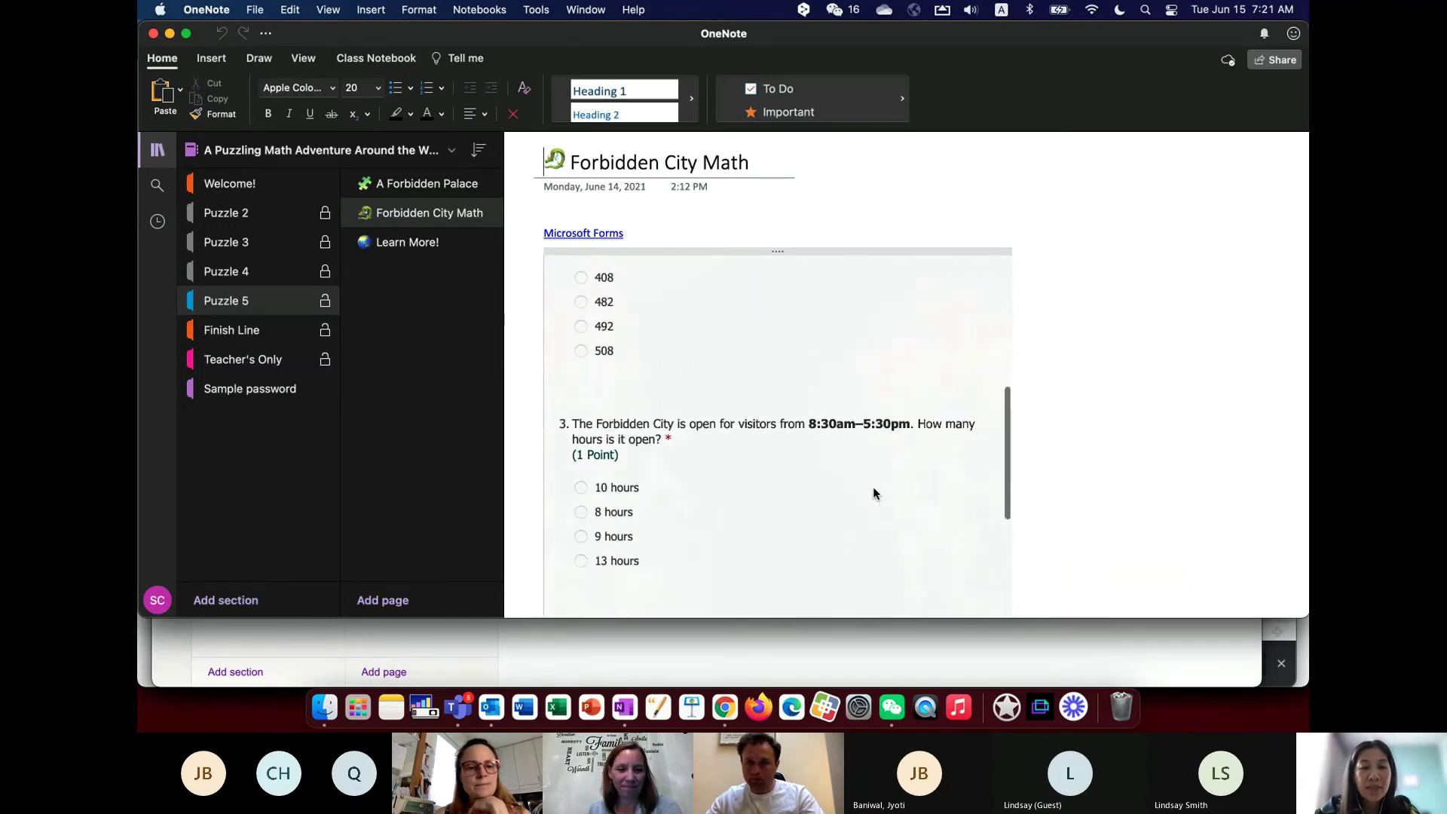
pyautogui.scroll(10, 874, 493)
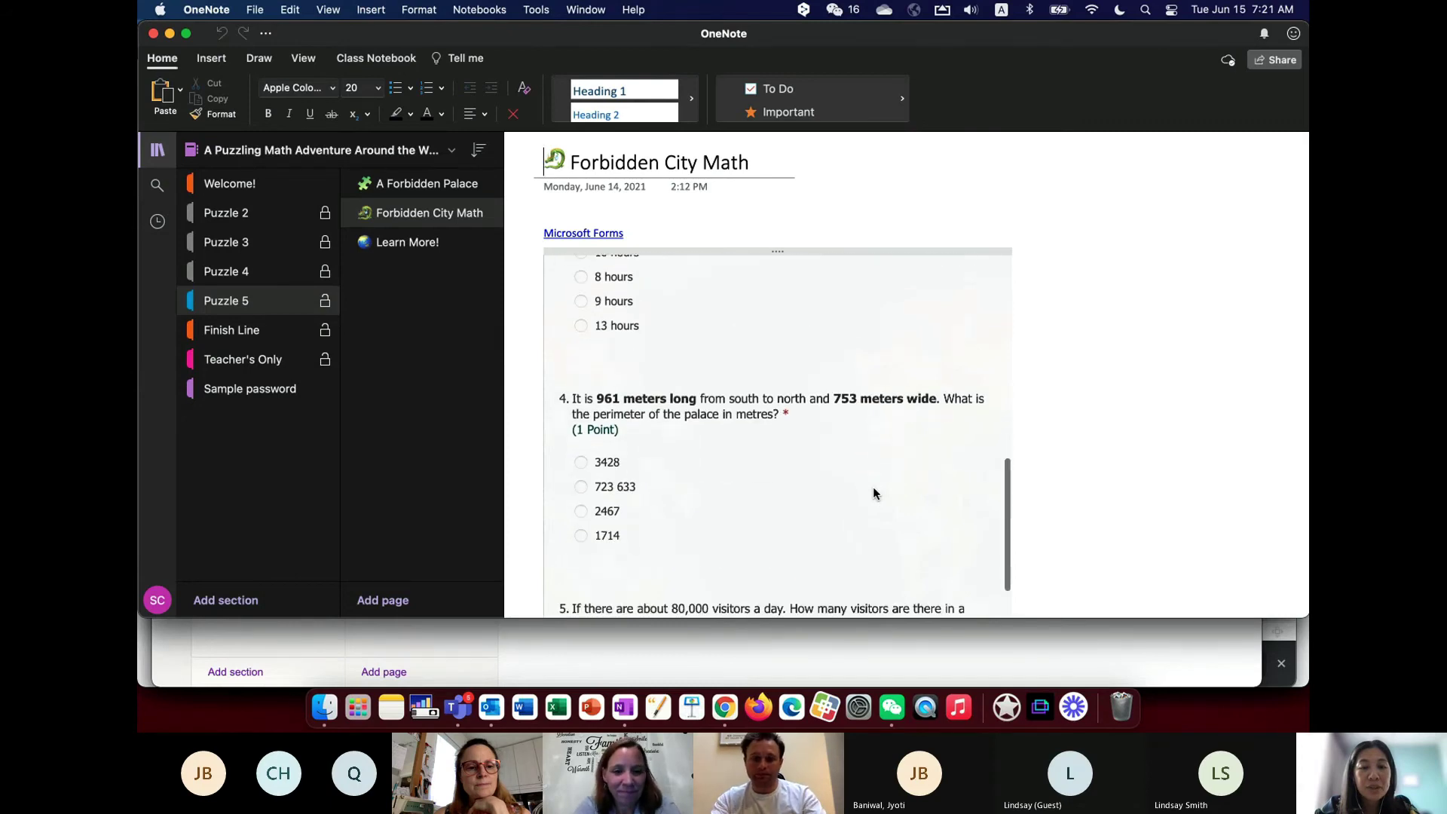
pyautogui.scroll(2, 873, 494)
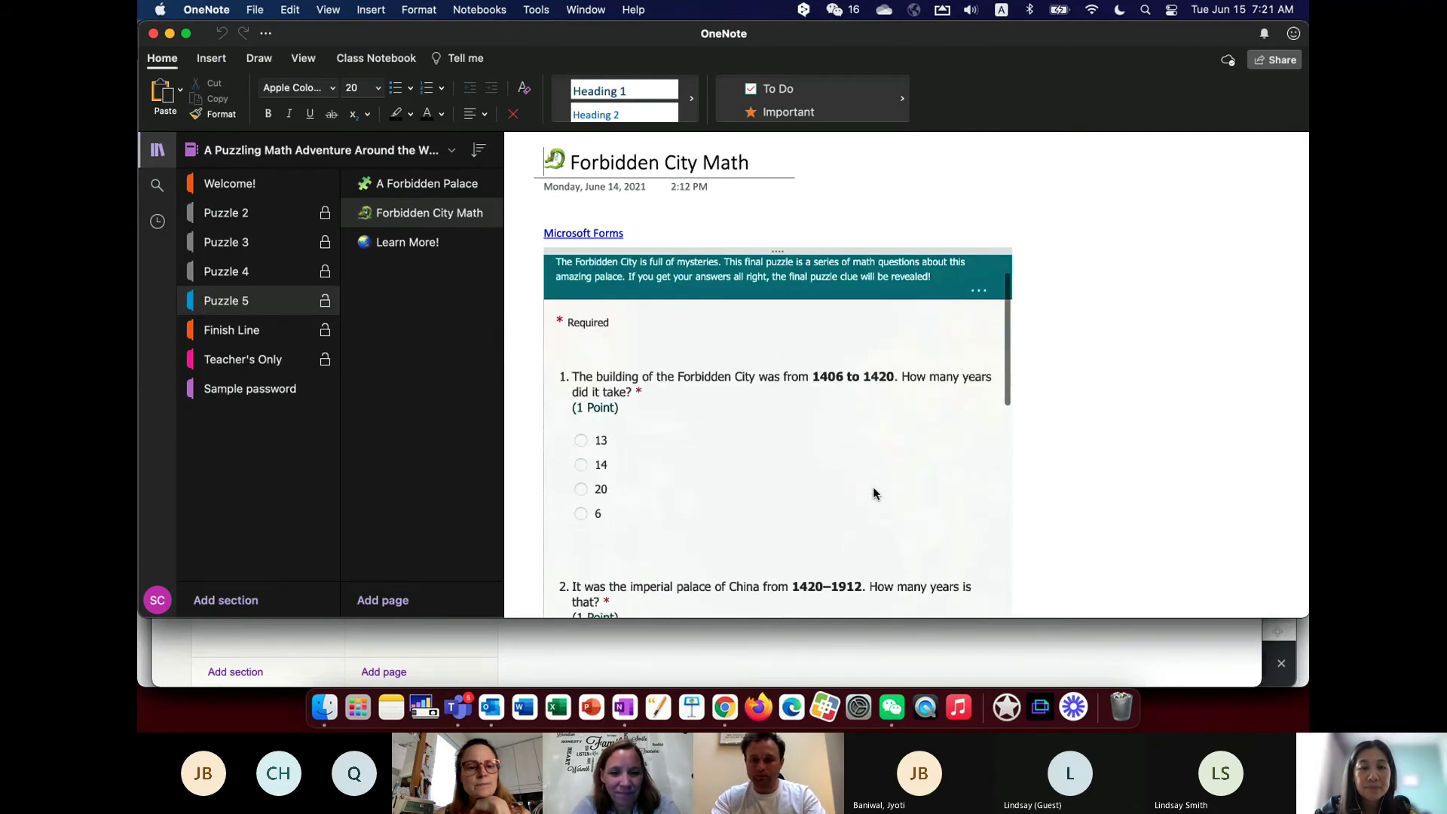
pyautogui.scroll(-6, 873, 494)
pyautogui.scroll(-2, 873, 494)
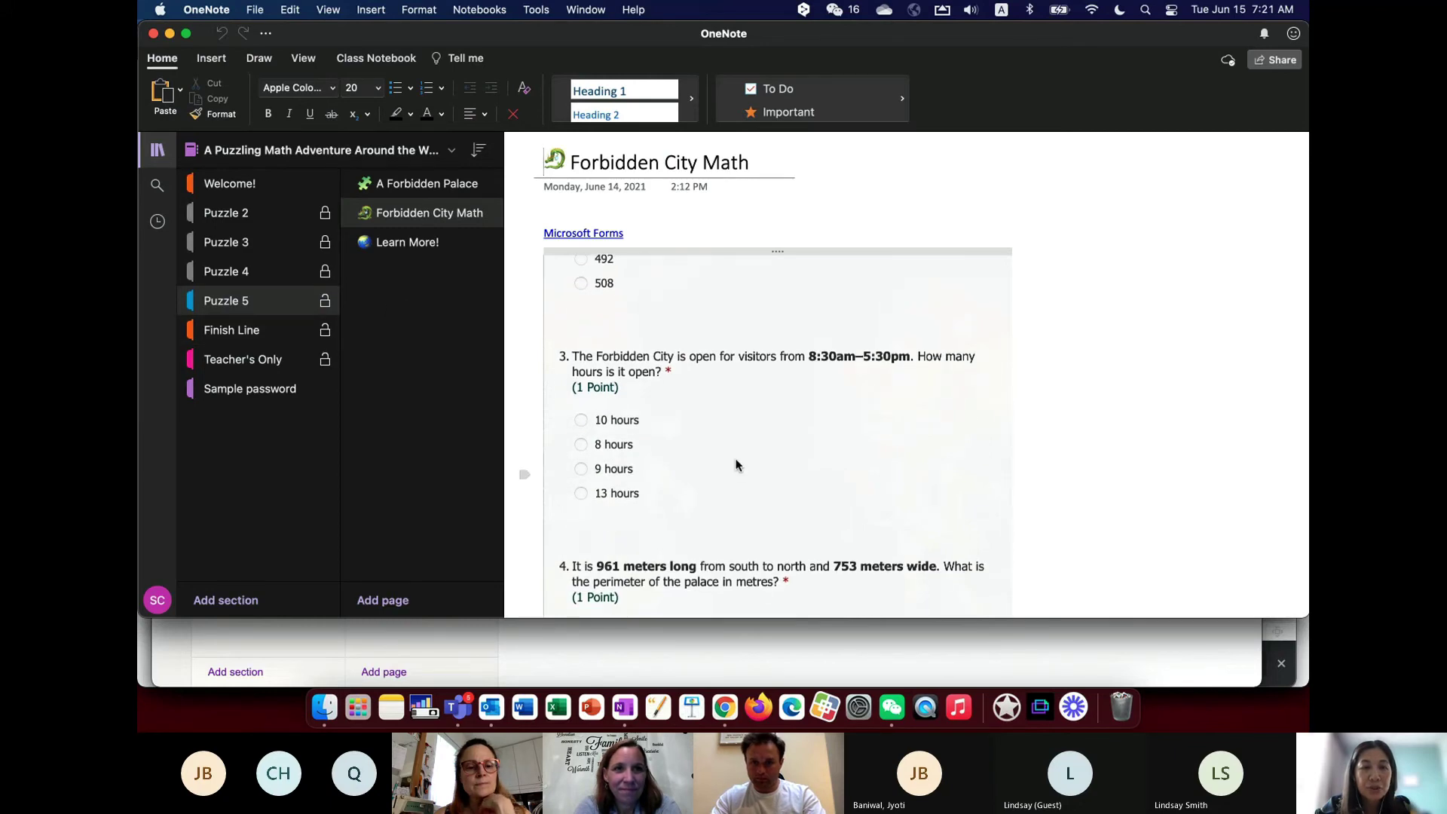
pyautogui.scroll(-4, 735, 458)
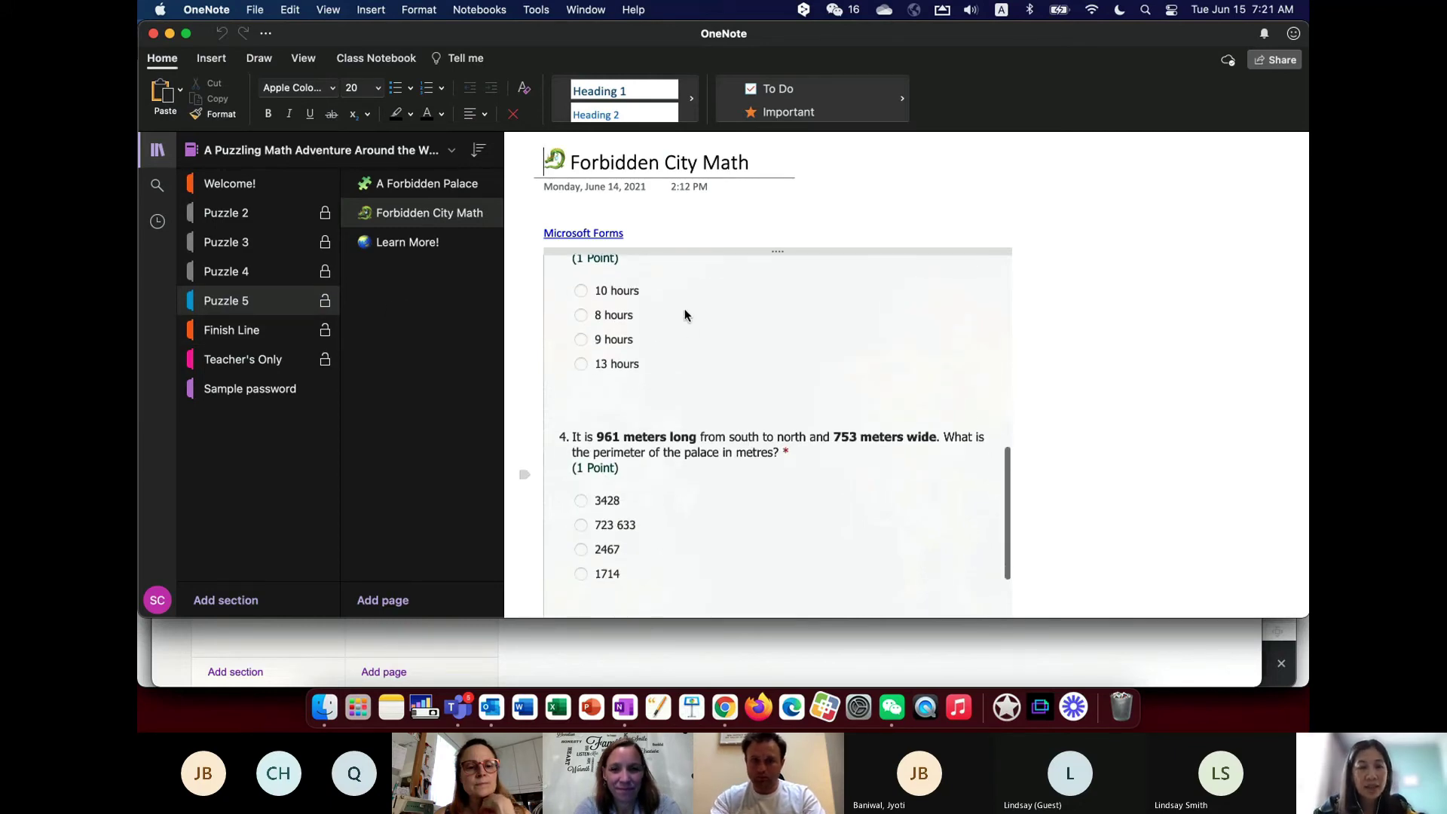
# - Switch to Chrome and review the answer feedback for the first questions of the submitted Forbidden City Math form
pyautogui.press('super+Tab')
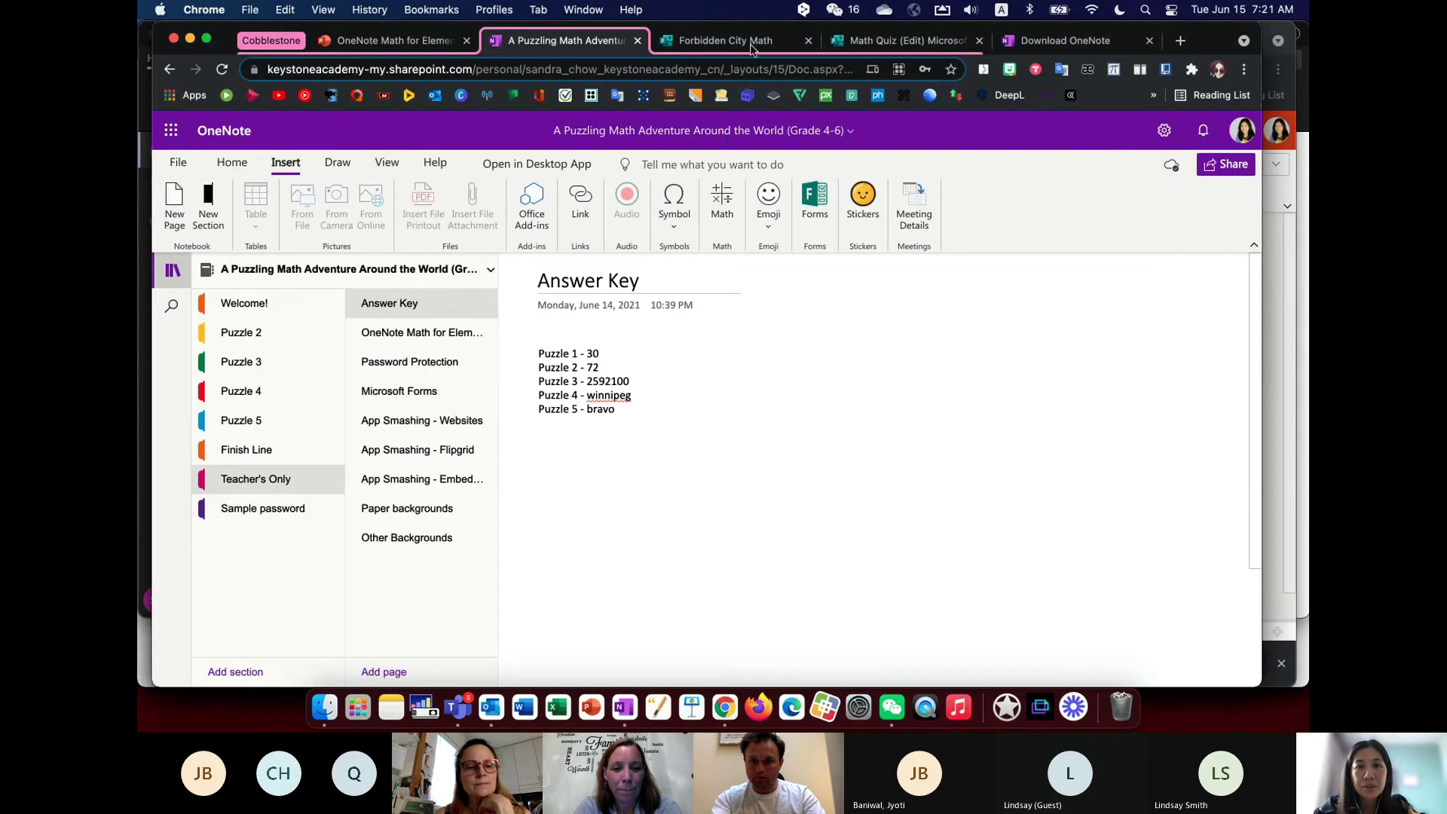
pyautogui.click(751, 47)
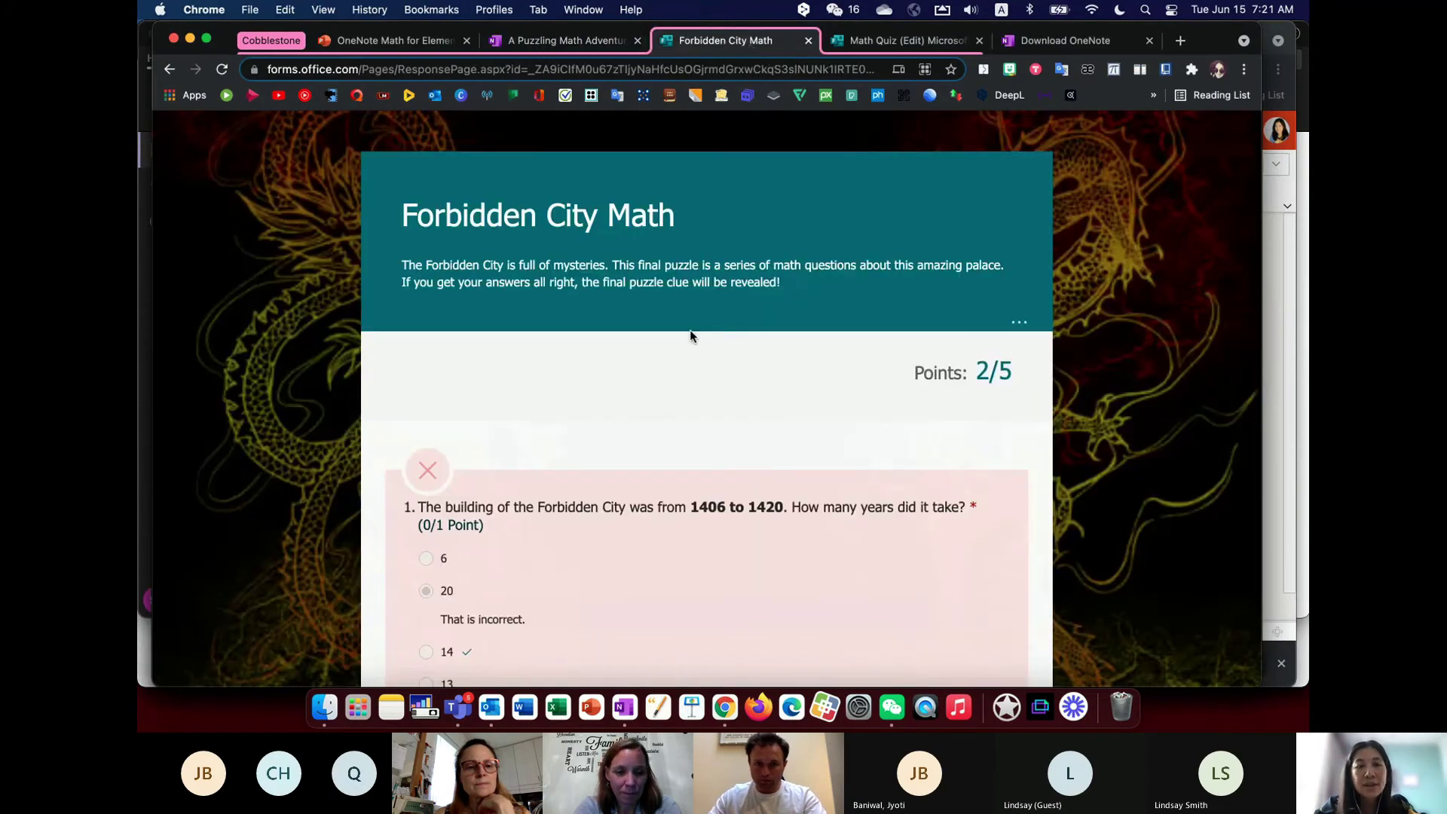
pyautogui.scroll(-3, 768, 414)
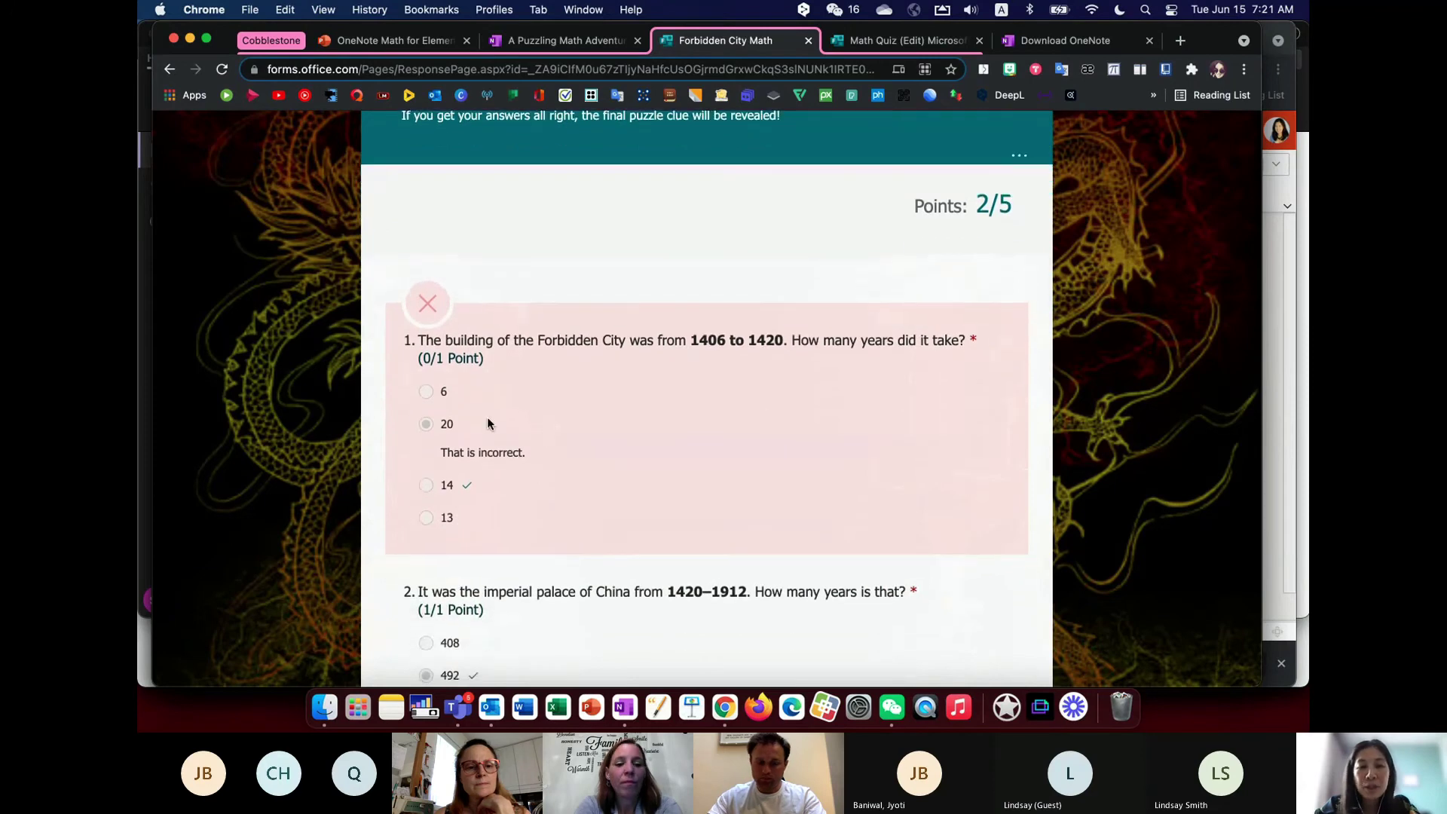
pyautogui.scroll(-3, 594, 528)
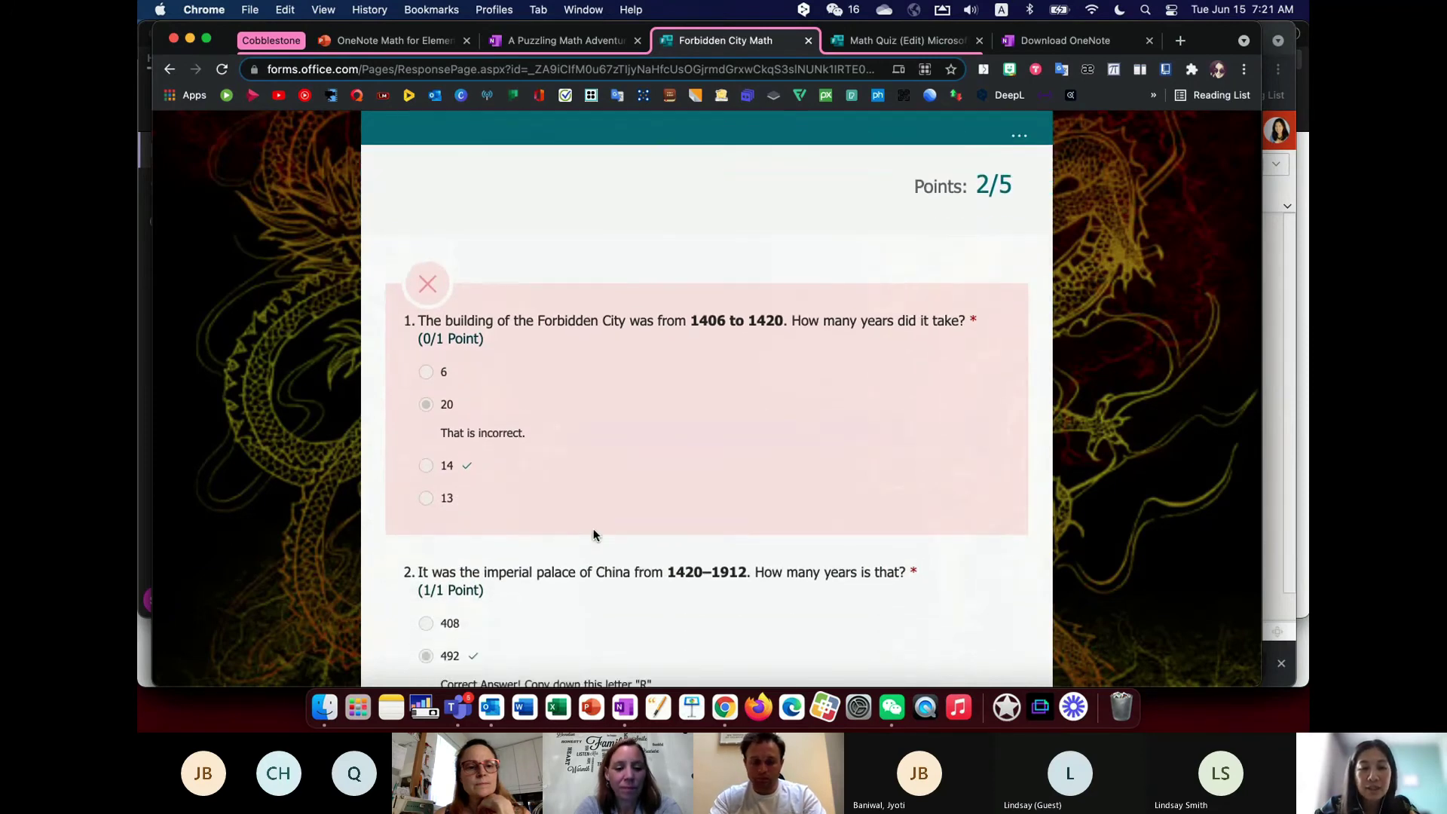
pyautogui.scroll(-1, 586, 563)
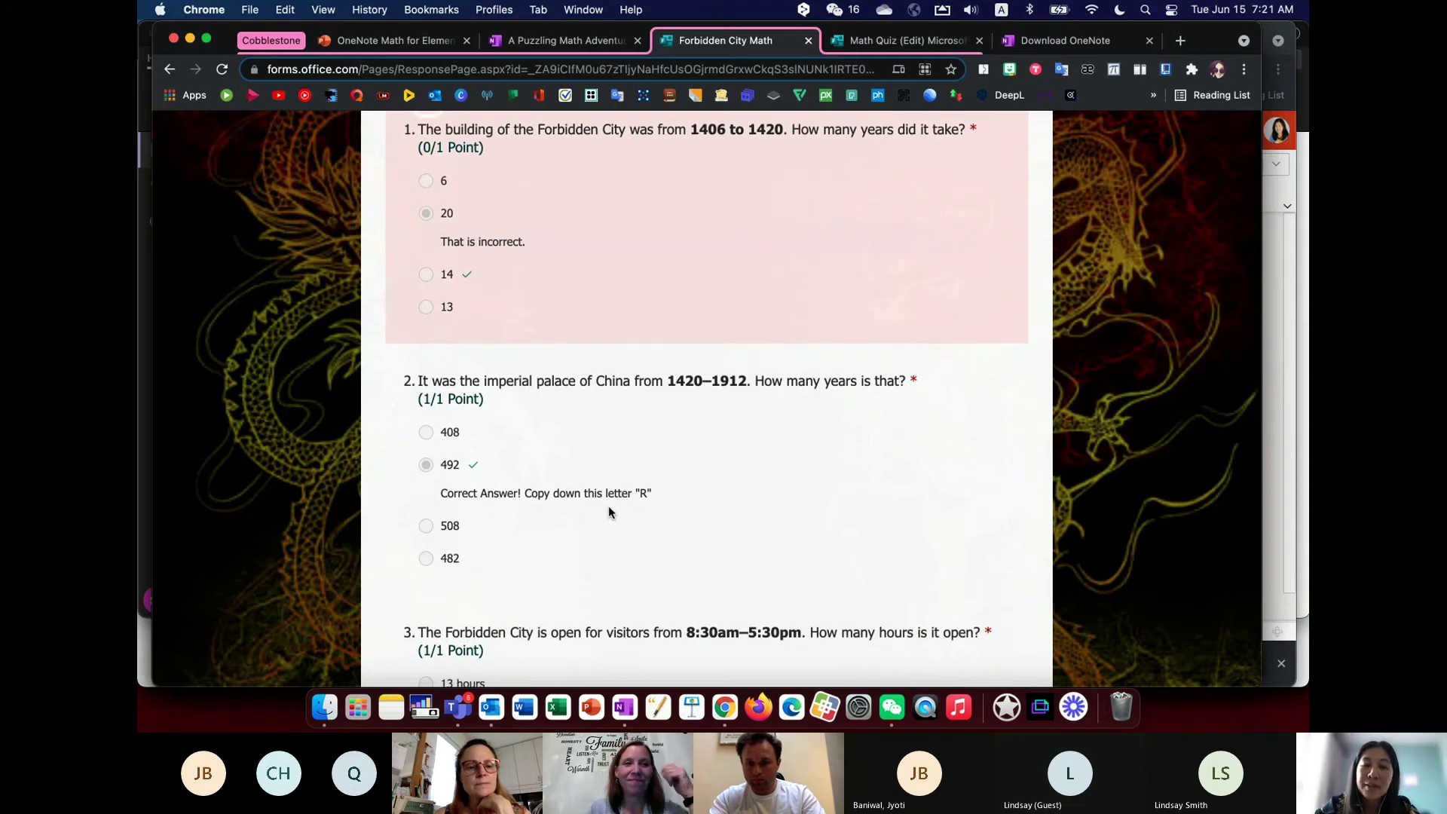
# - Review the answer feedback for the remaining questions of the submitted Forbidden City Math form, through question 5
pyautogui.scroll(-4, 641, 550)
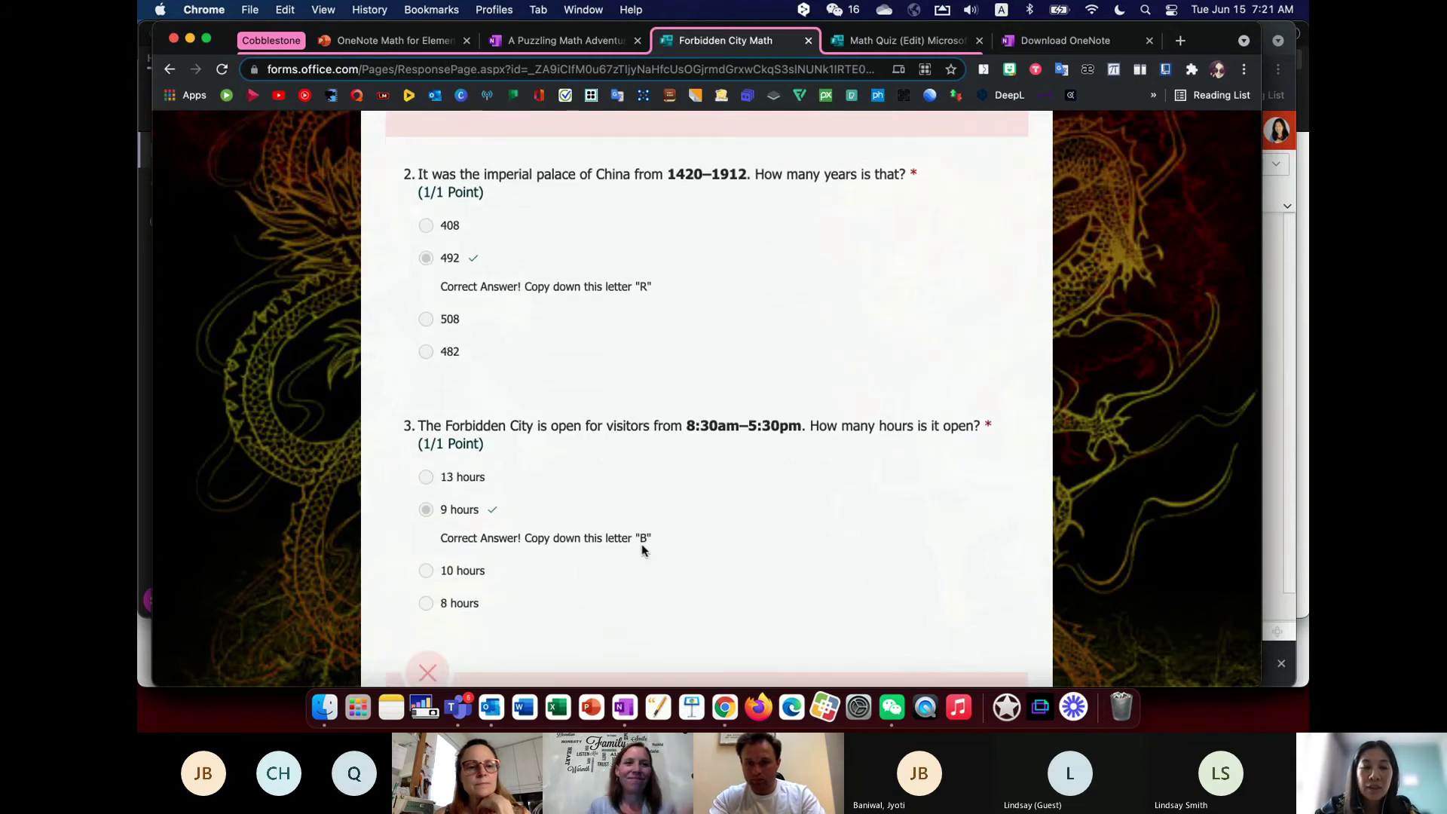
pyautogui.scroll(-4, 668, 545)
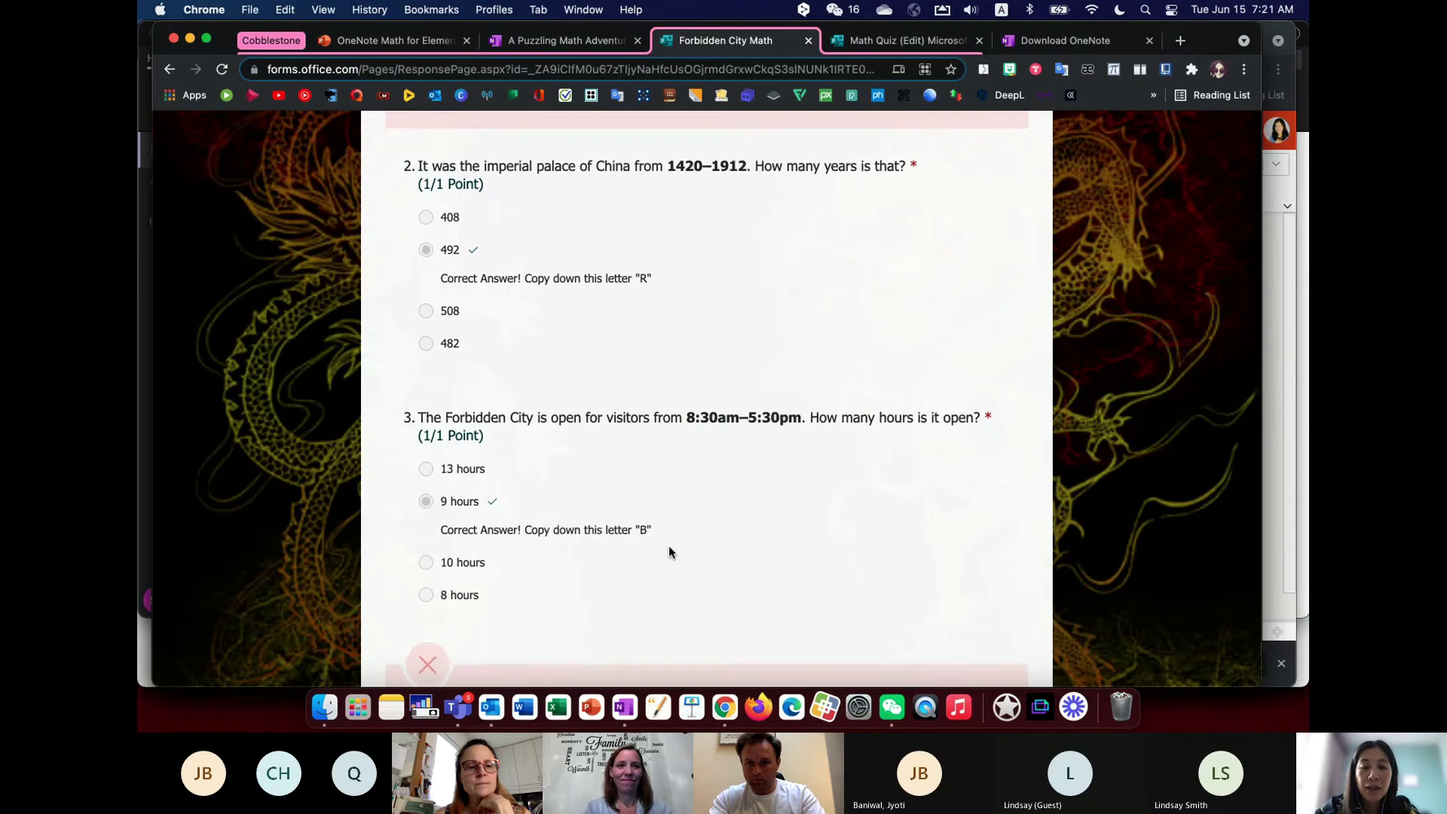
pyautogui.scroll(-7, 630, 621)
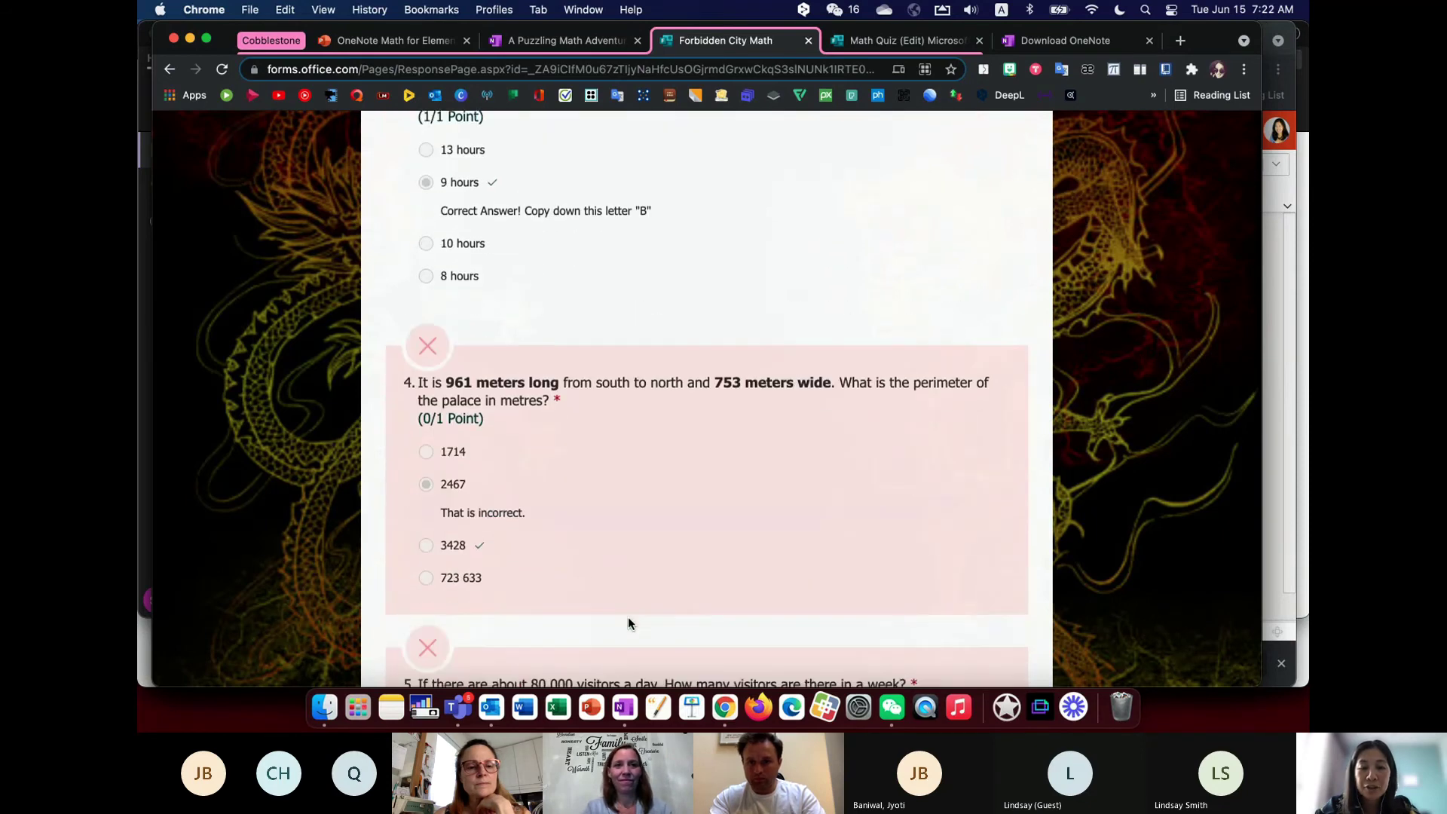
pyautogui.scroll(-5, 577, 614)
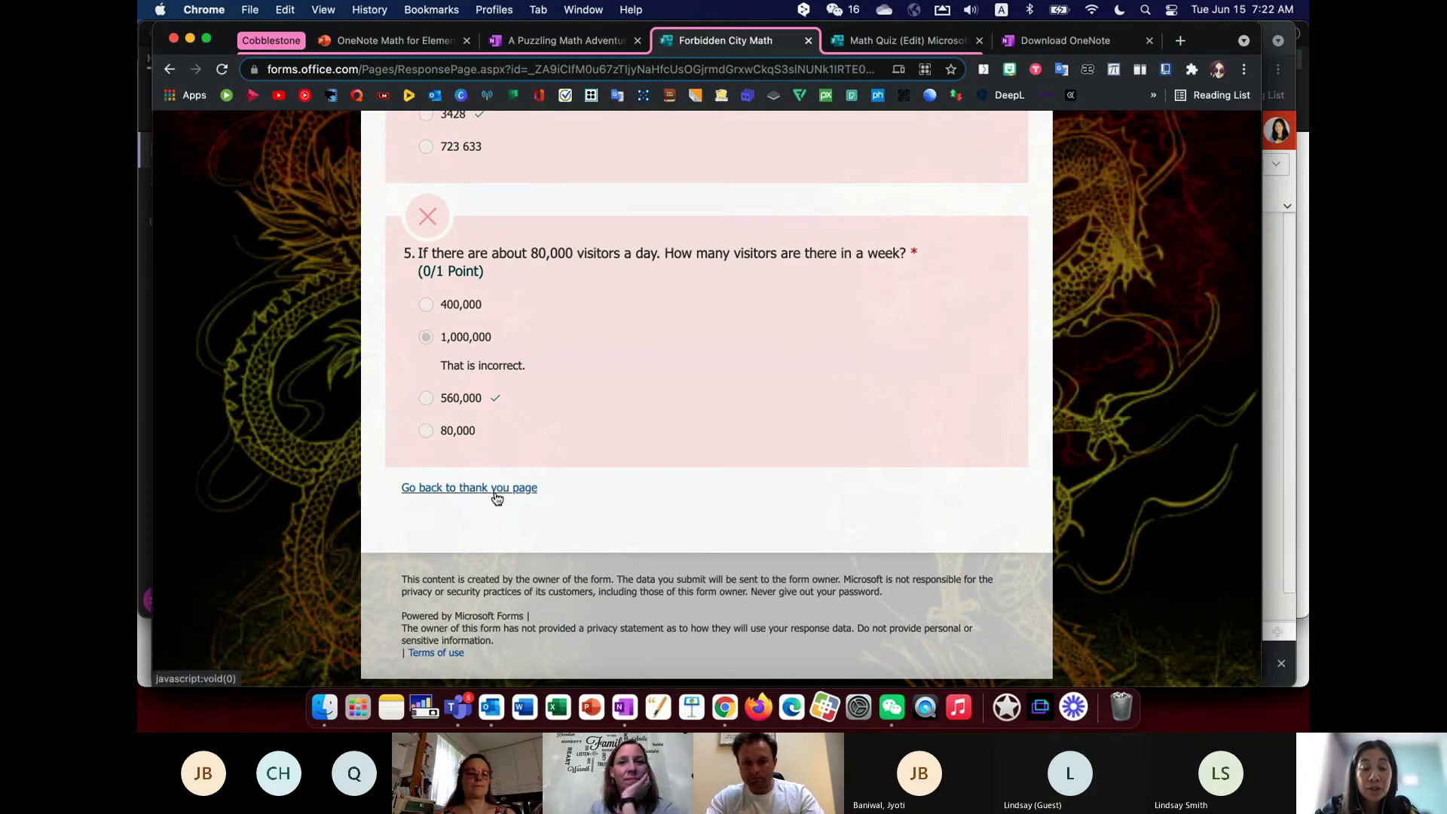
# - Start another response to the Forbidden City Math form from its thank-you page and look through the blank questions
pyautogui.click(494, 489)
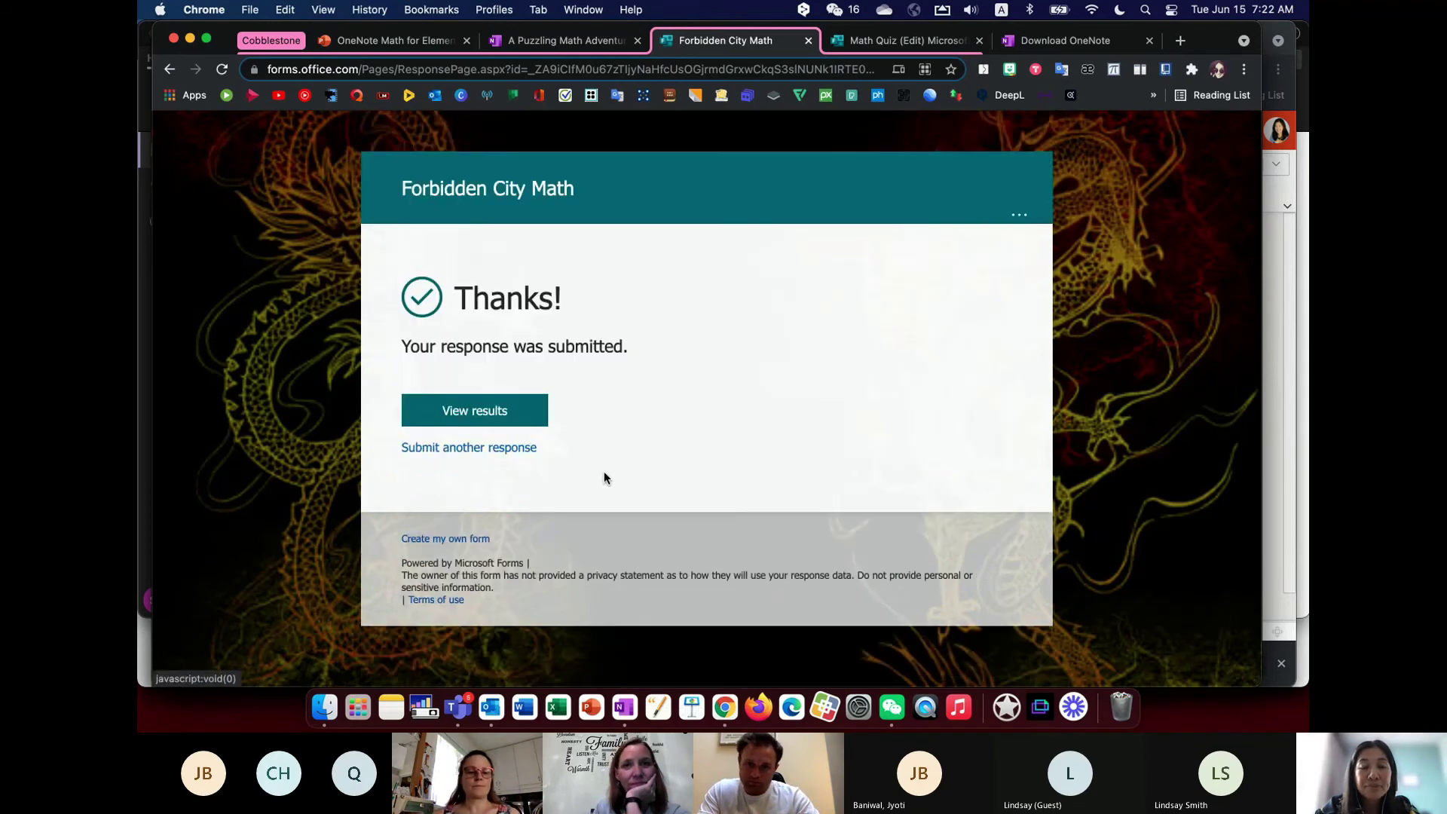
pyautogui.click(497, 448)
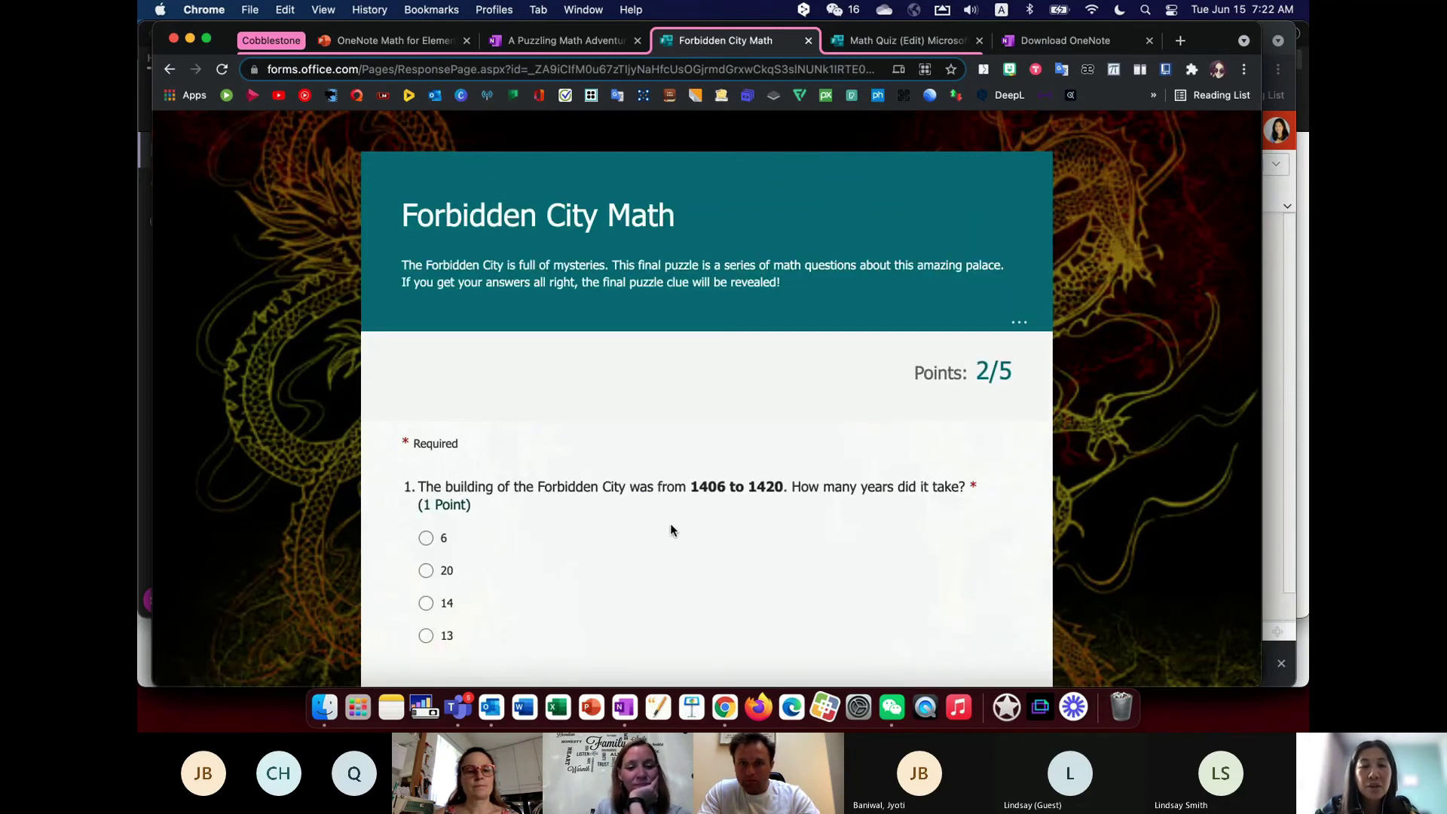
pyautogui.scroll(-3, 671, 528)
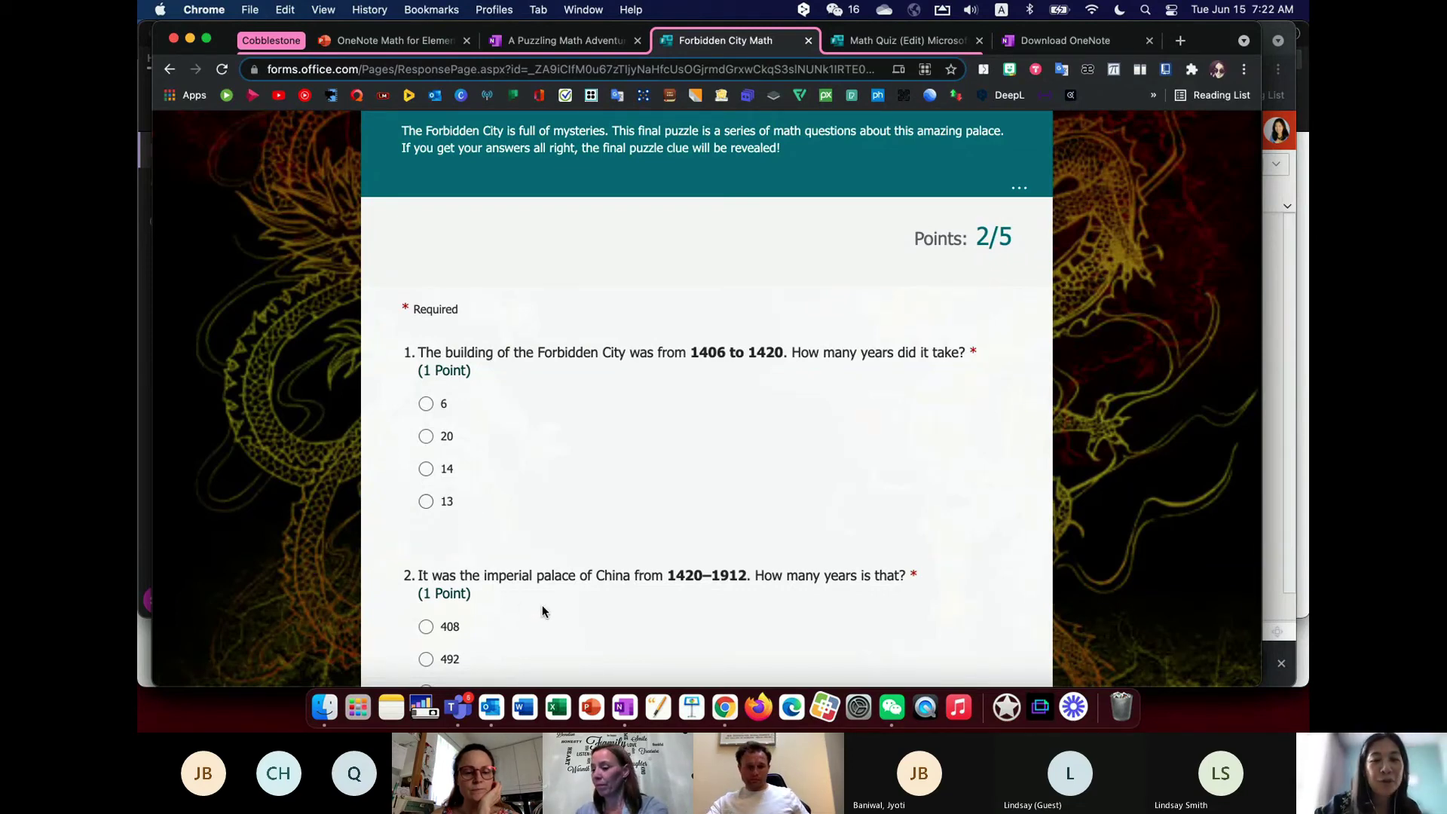
pyautogui.scroll(-3, 530, 528)
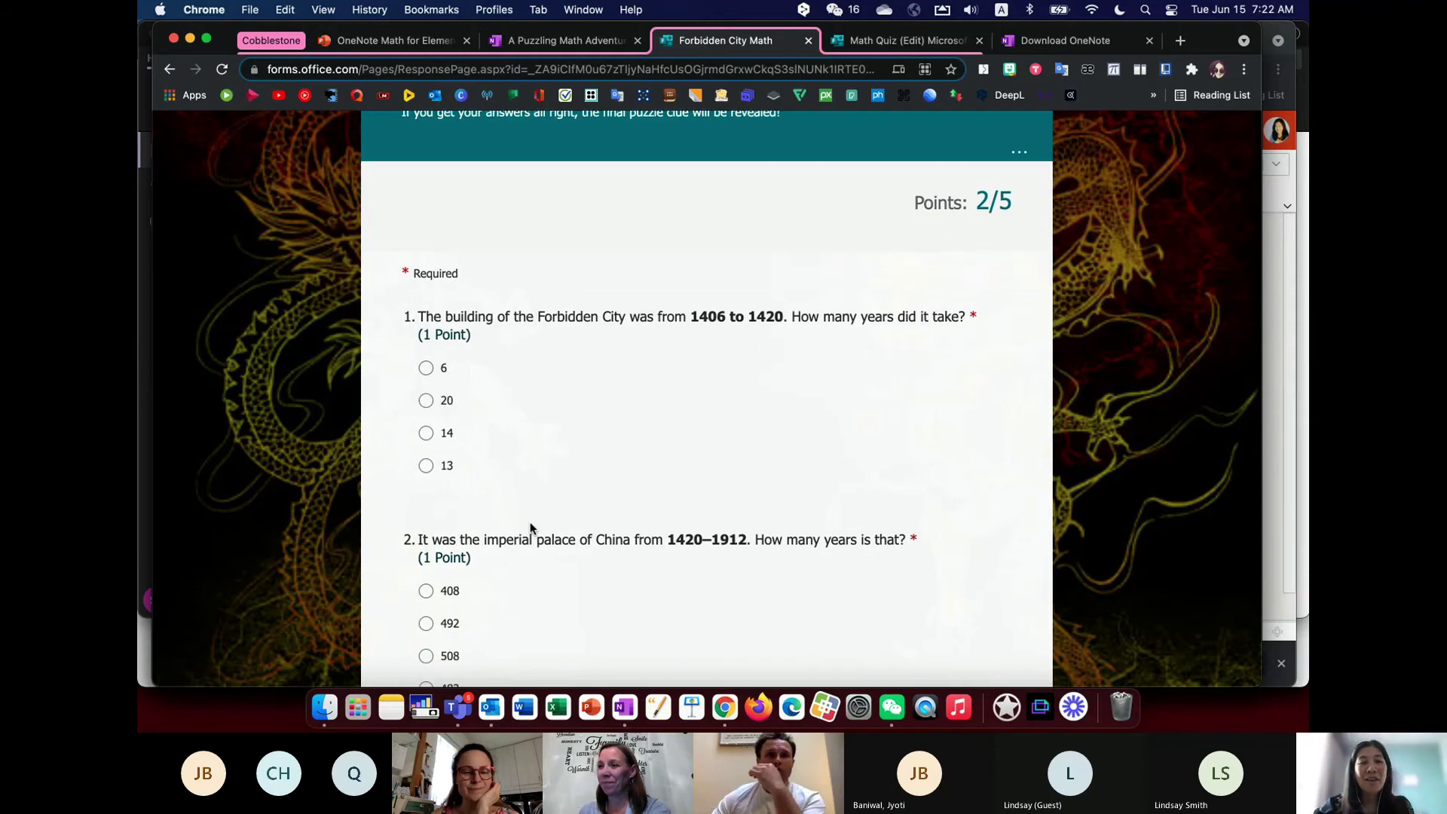
pyautogui.scroll(-2, 530, 527)
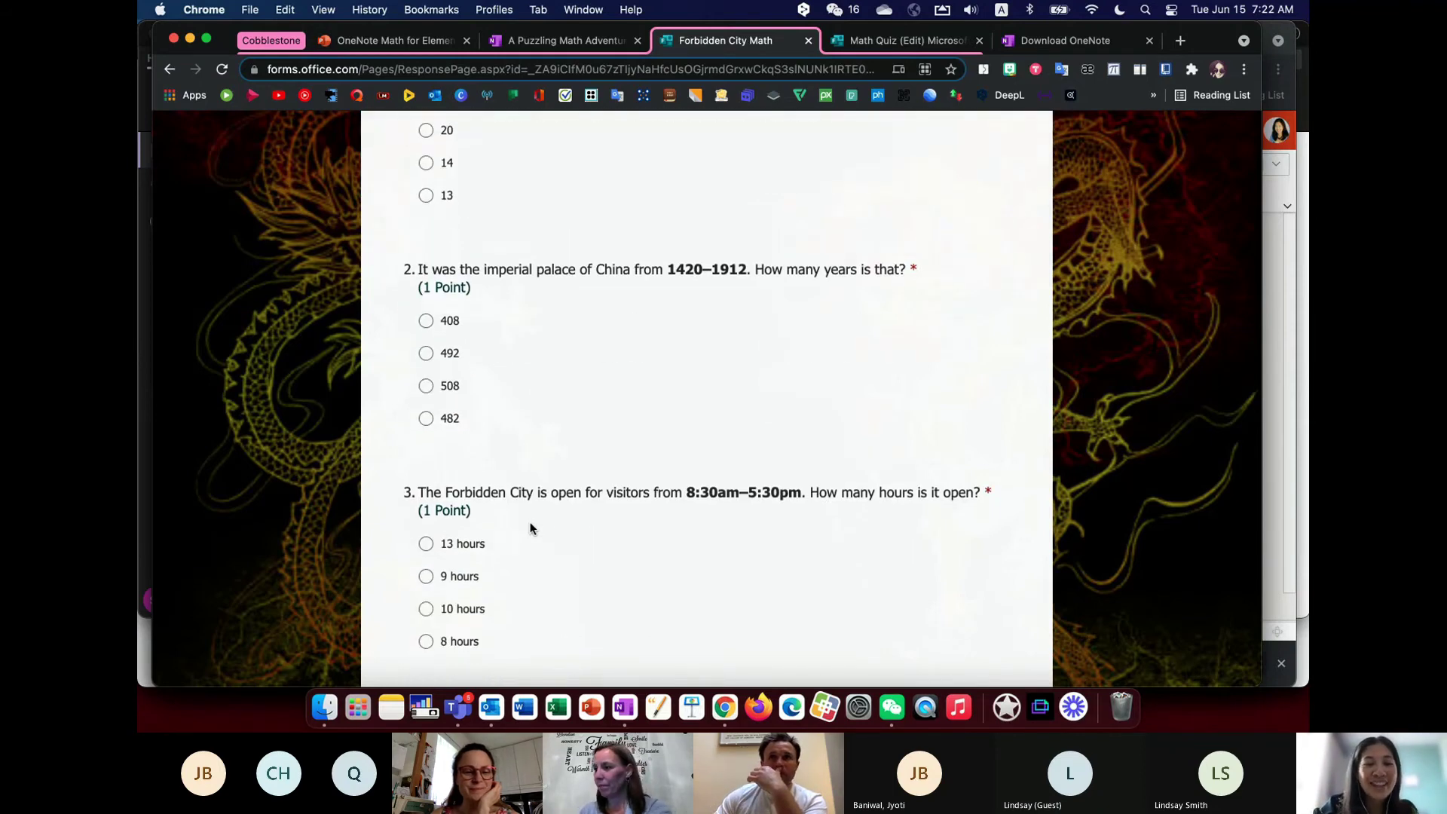
pyautogui.scroll(1, 531, 526)
pyautogui.scroll(-3, 532, 525)
pyautogui.scroll(-4, 529, 528)
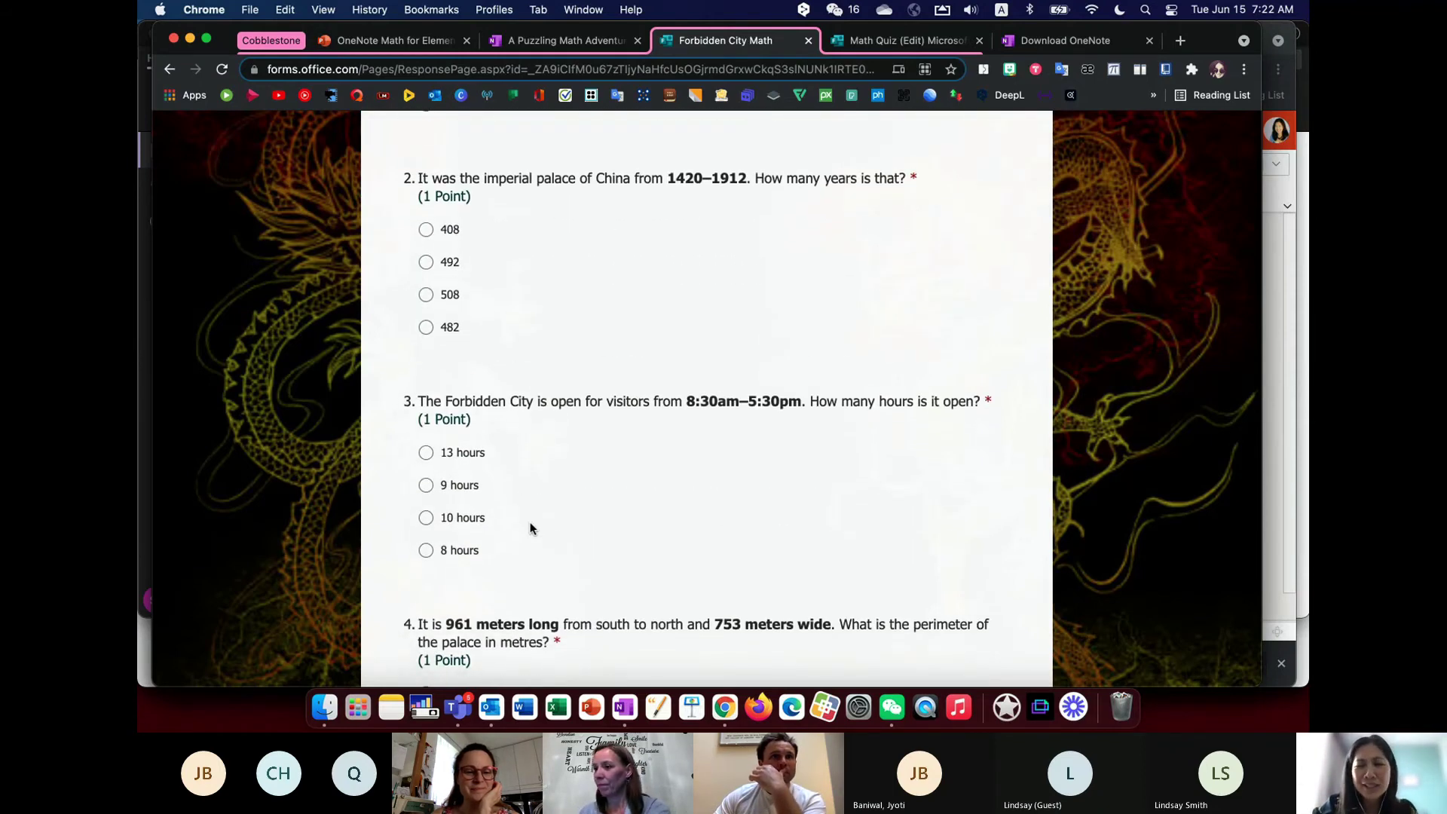
pyautogui.scroll(-5, 530, 528)
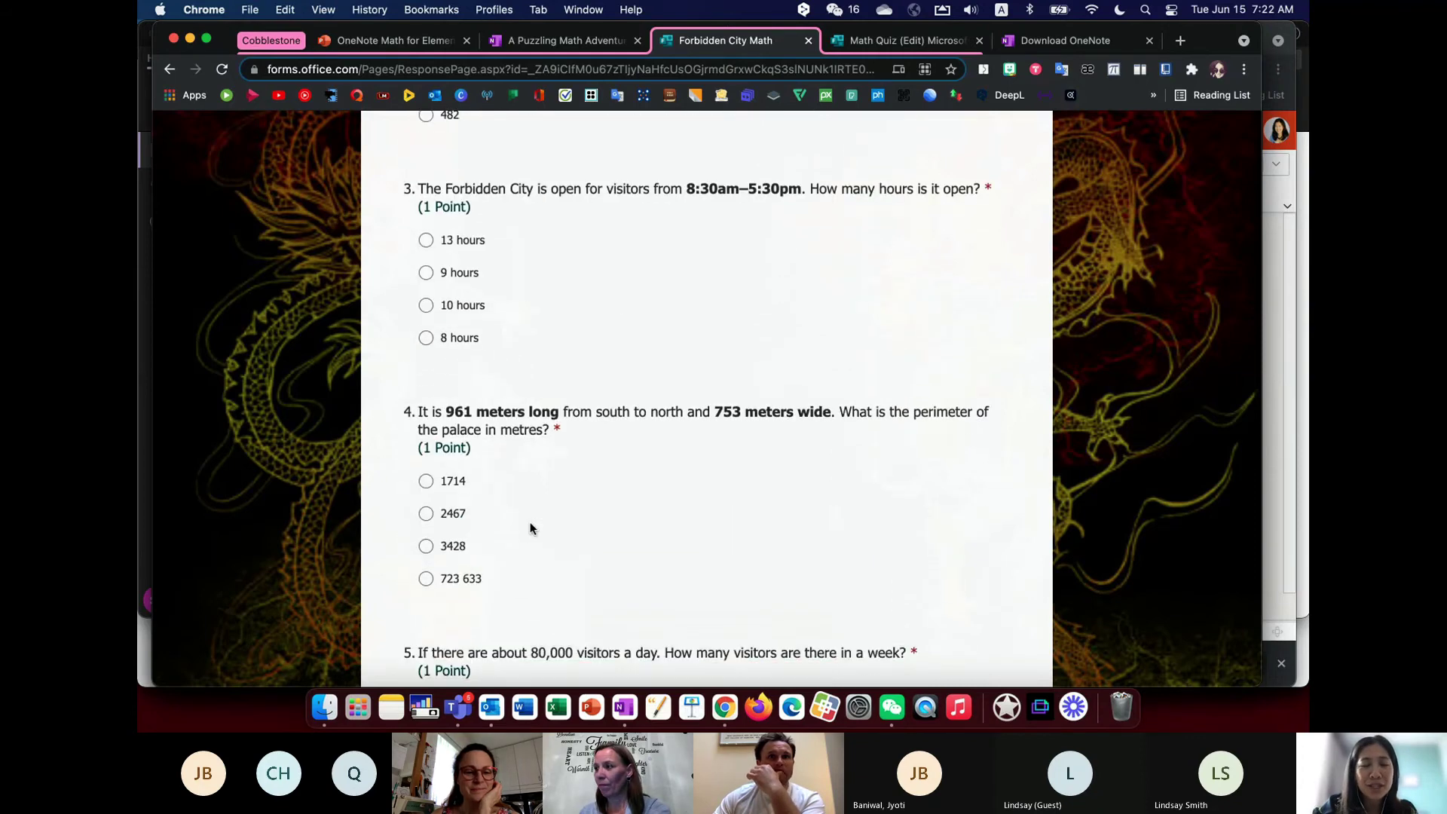
pyautogui.scroll(15, 530, 528)
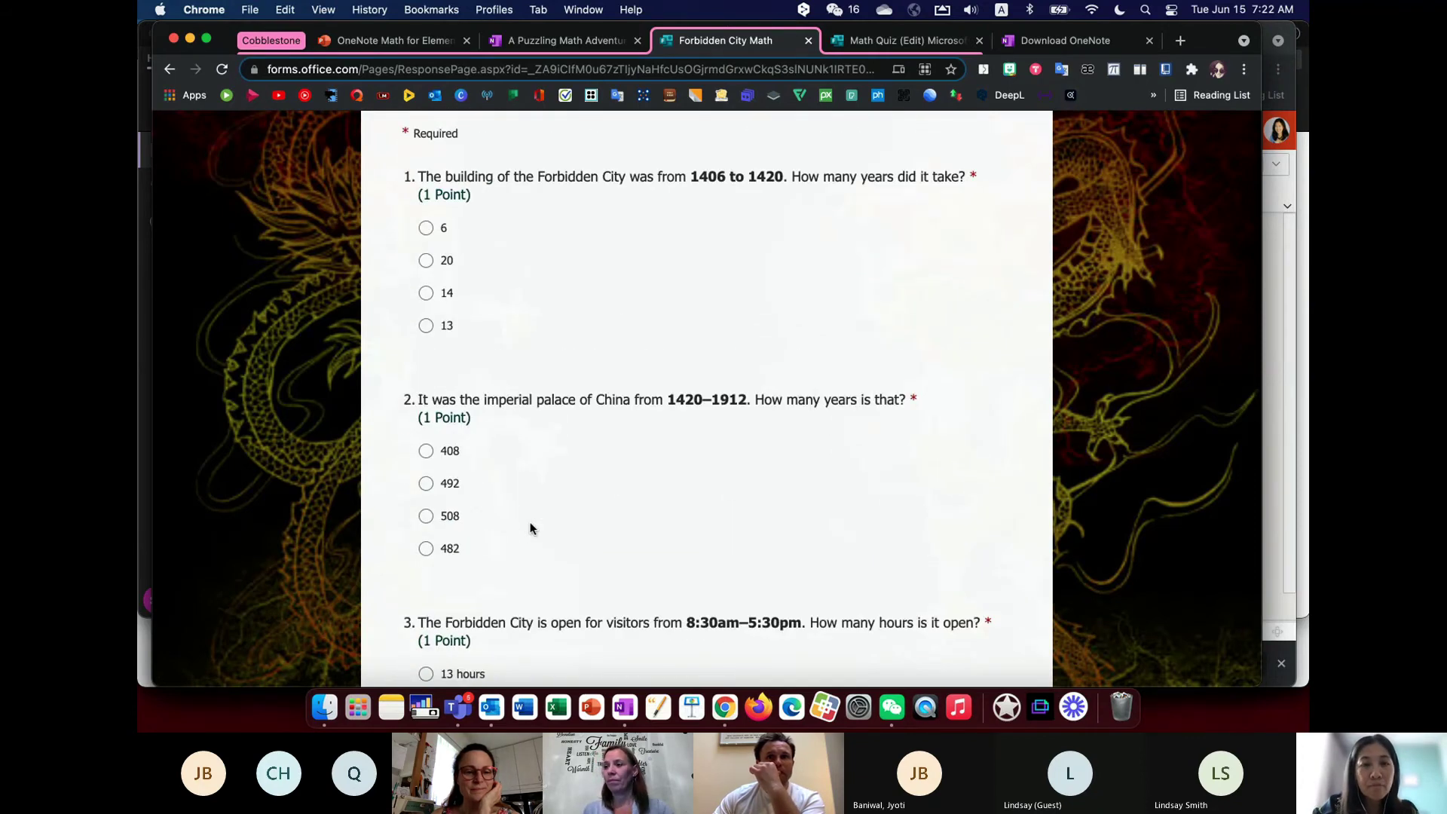
# - Check the Math Quiz form, then switch to the OneNote desktop app and view the insert options on the Sample password section's blank page
pyautogui.click(868, 43)
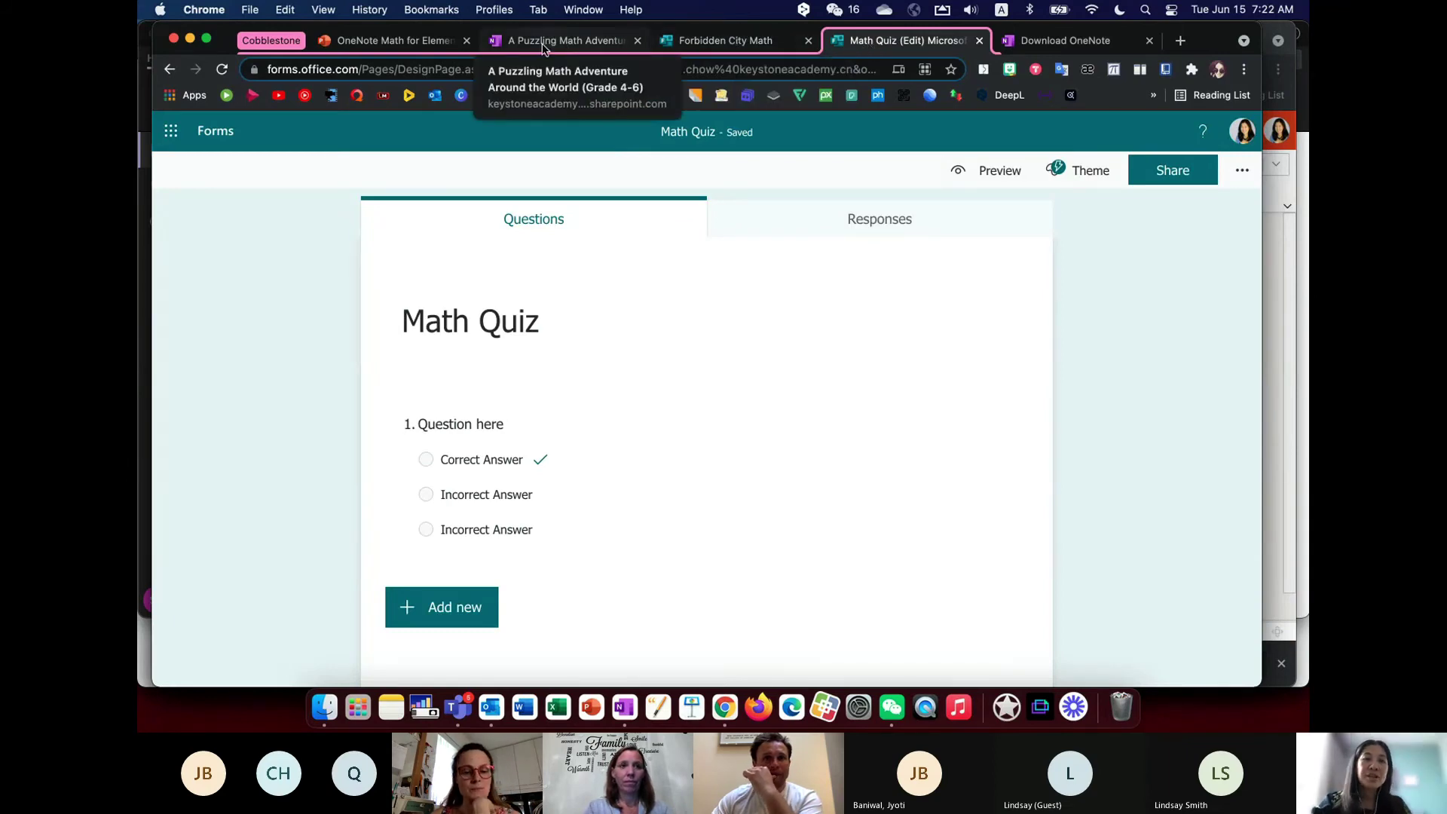
pyautogui.press('super+Tab')
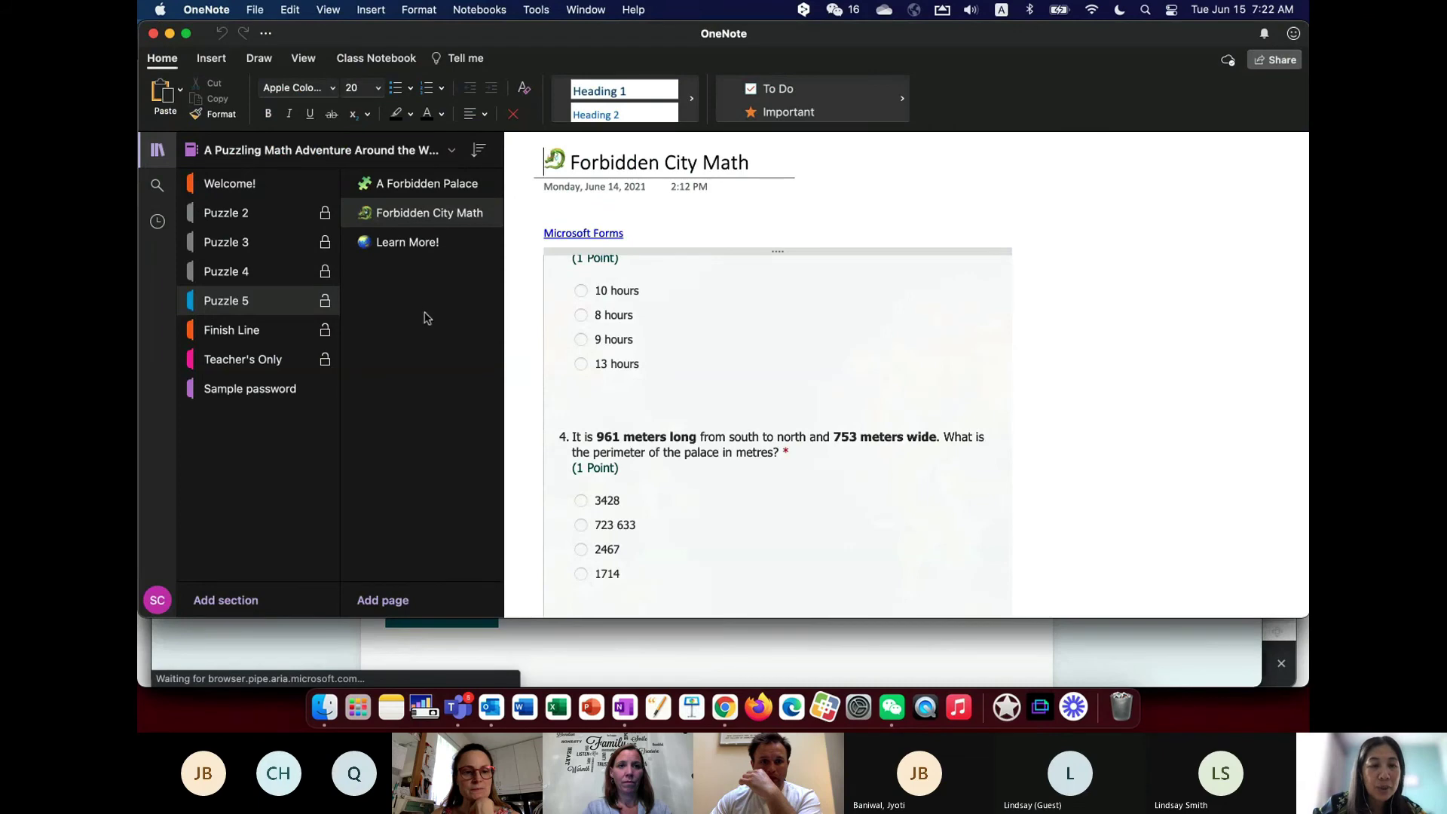
pyautogui.click(284, 388)
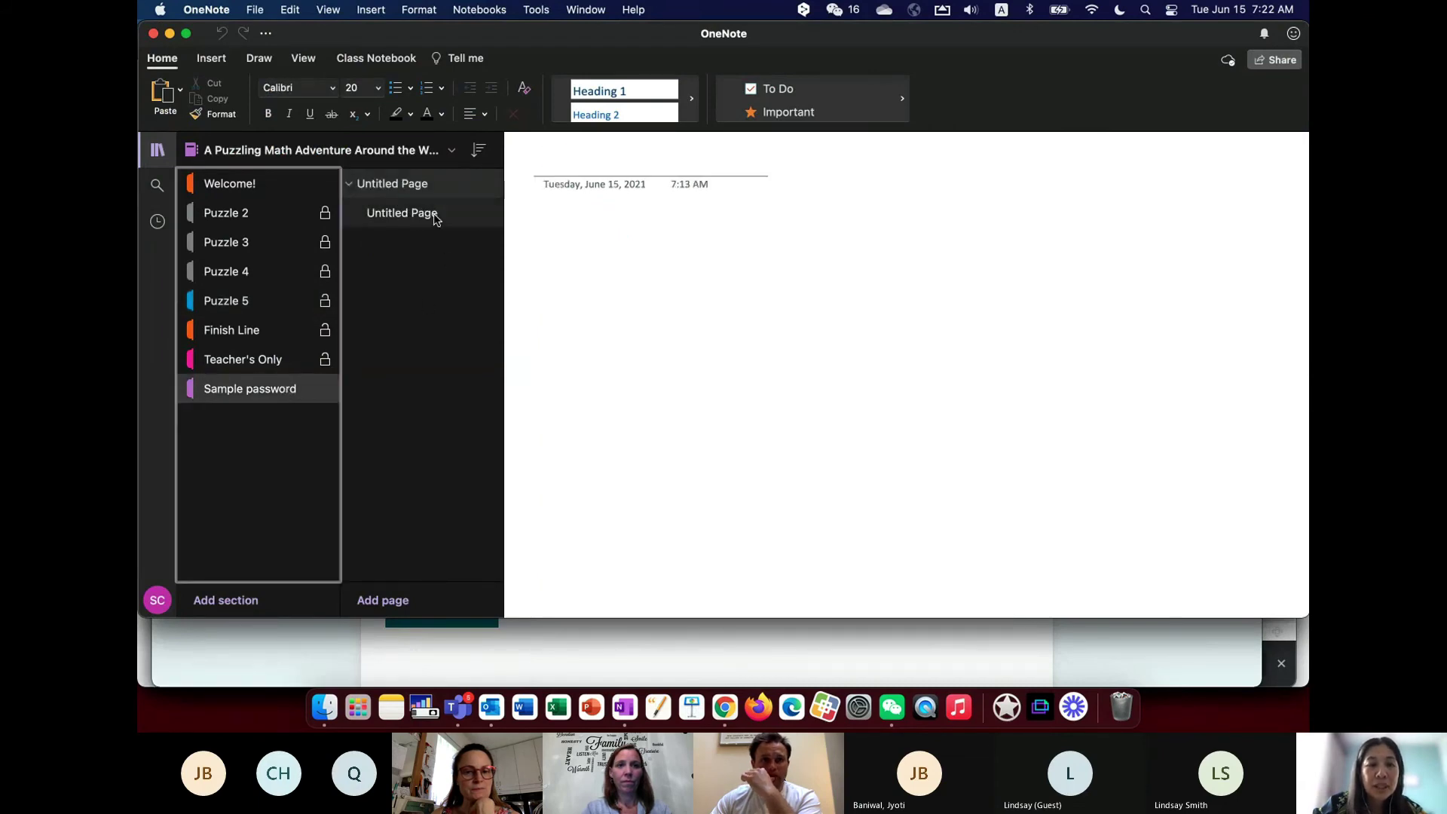
pyautogui.click(592, 237)
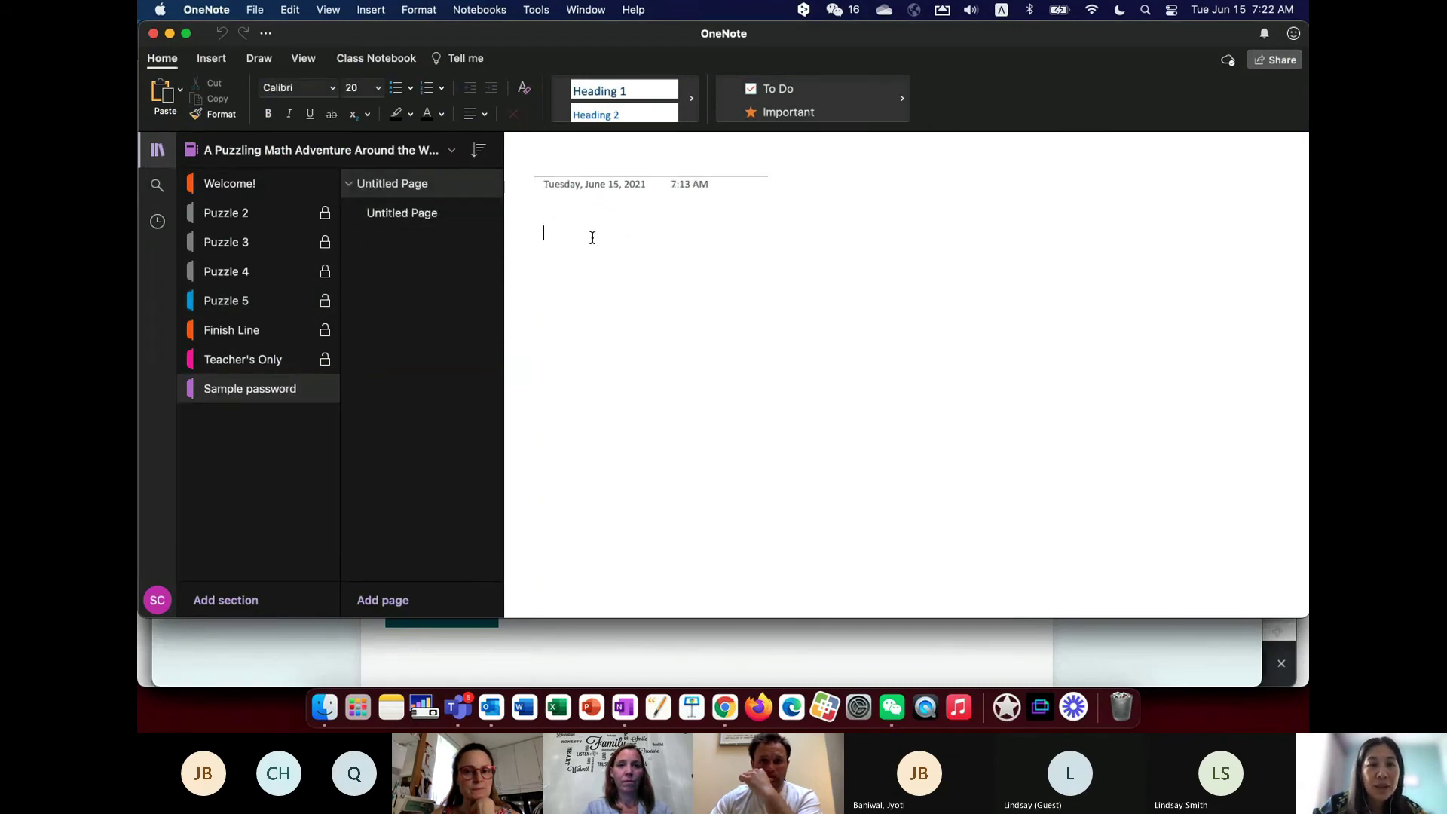
pyautogui.click(211, 61)
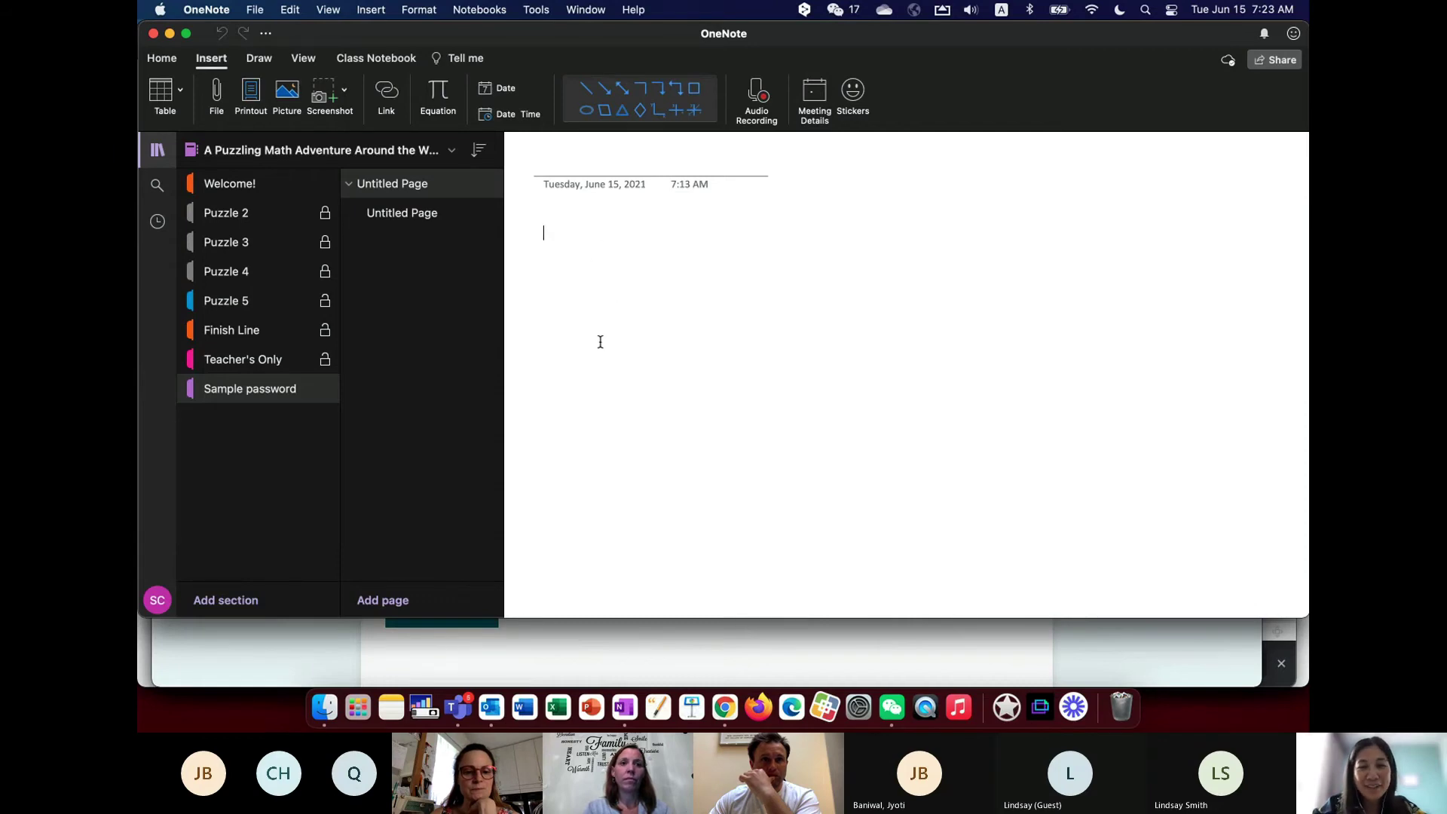
# - Switch to the notebook in OneNote for the web and title the first page of the Sample password section "Microsoft forms"
pyautogui.click(724, 707)
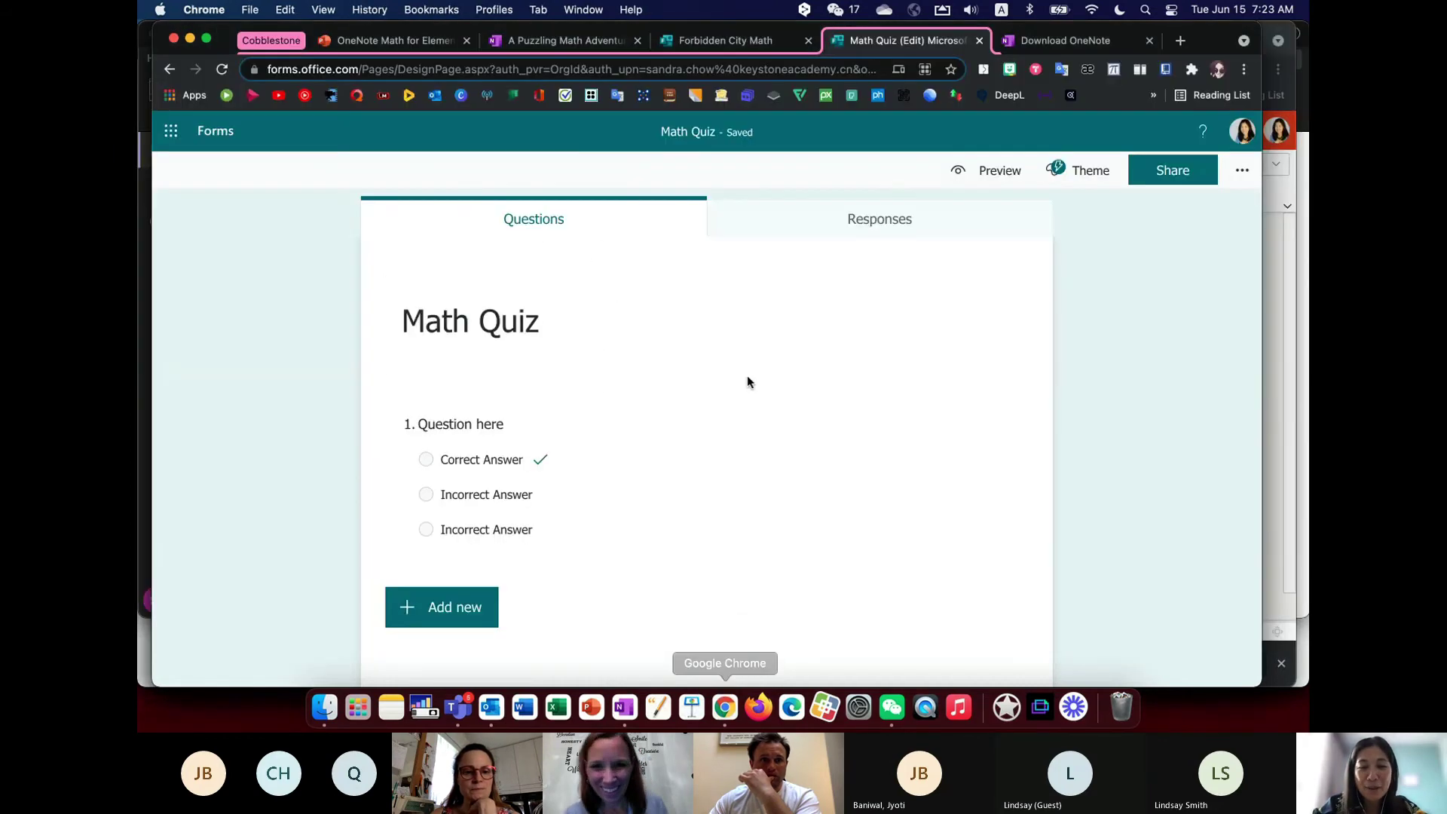
pyautogui.click(593, 44)
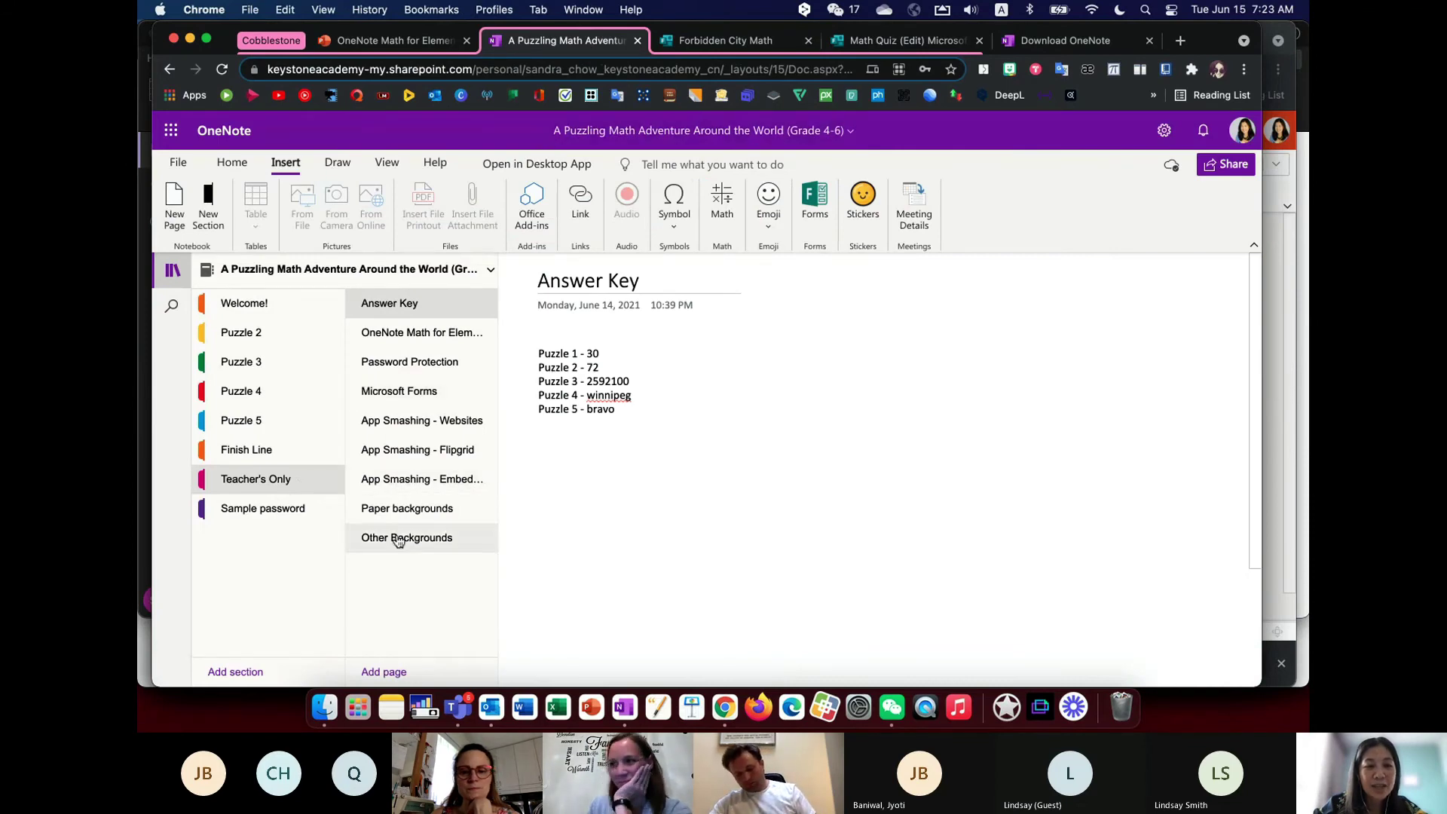
pyautogui.click(290, 512)
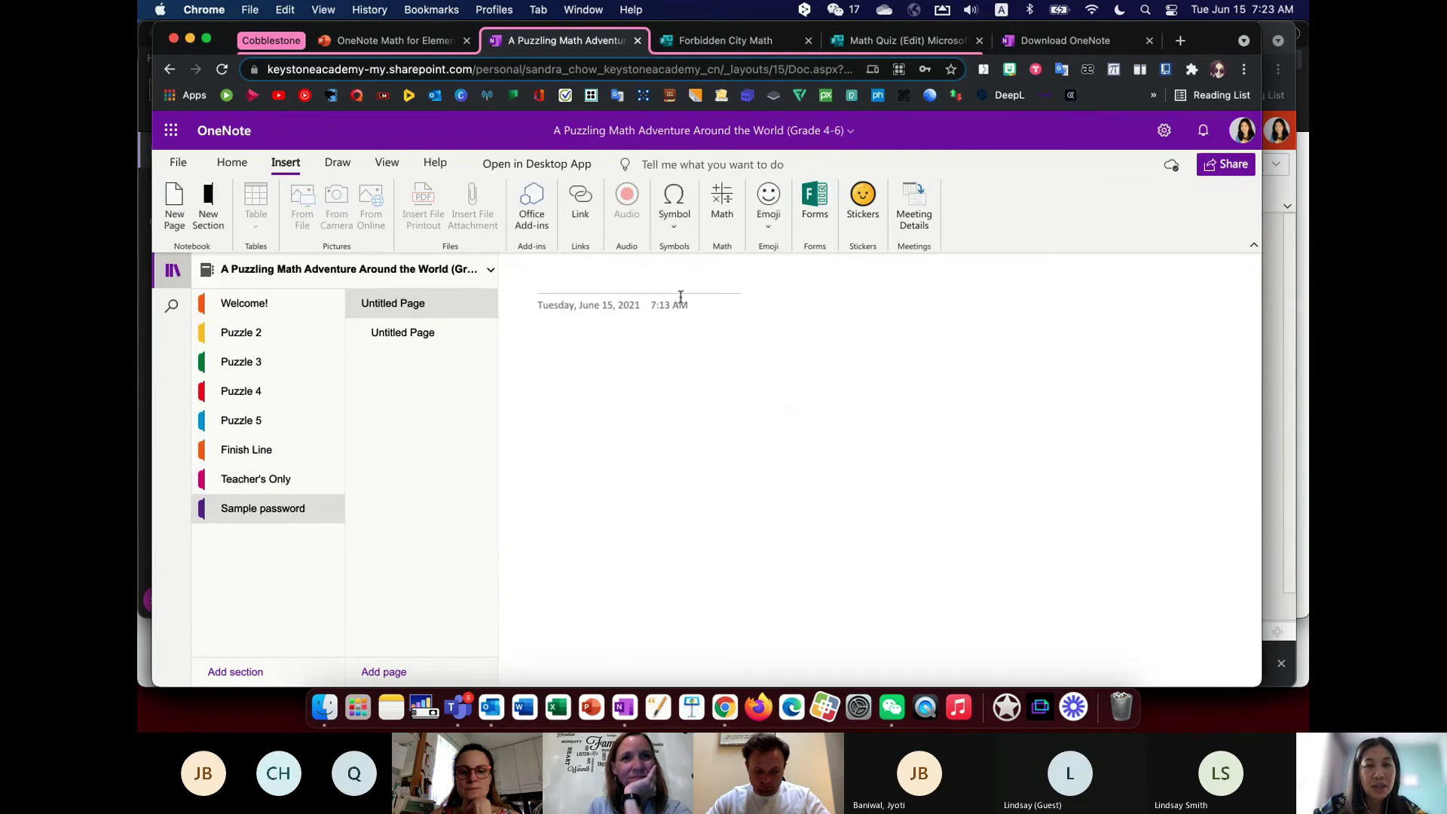
pyautogui.click(550, 355)
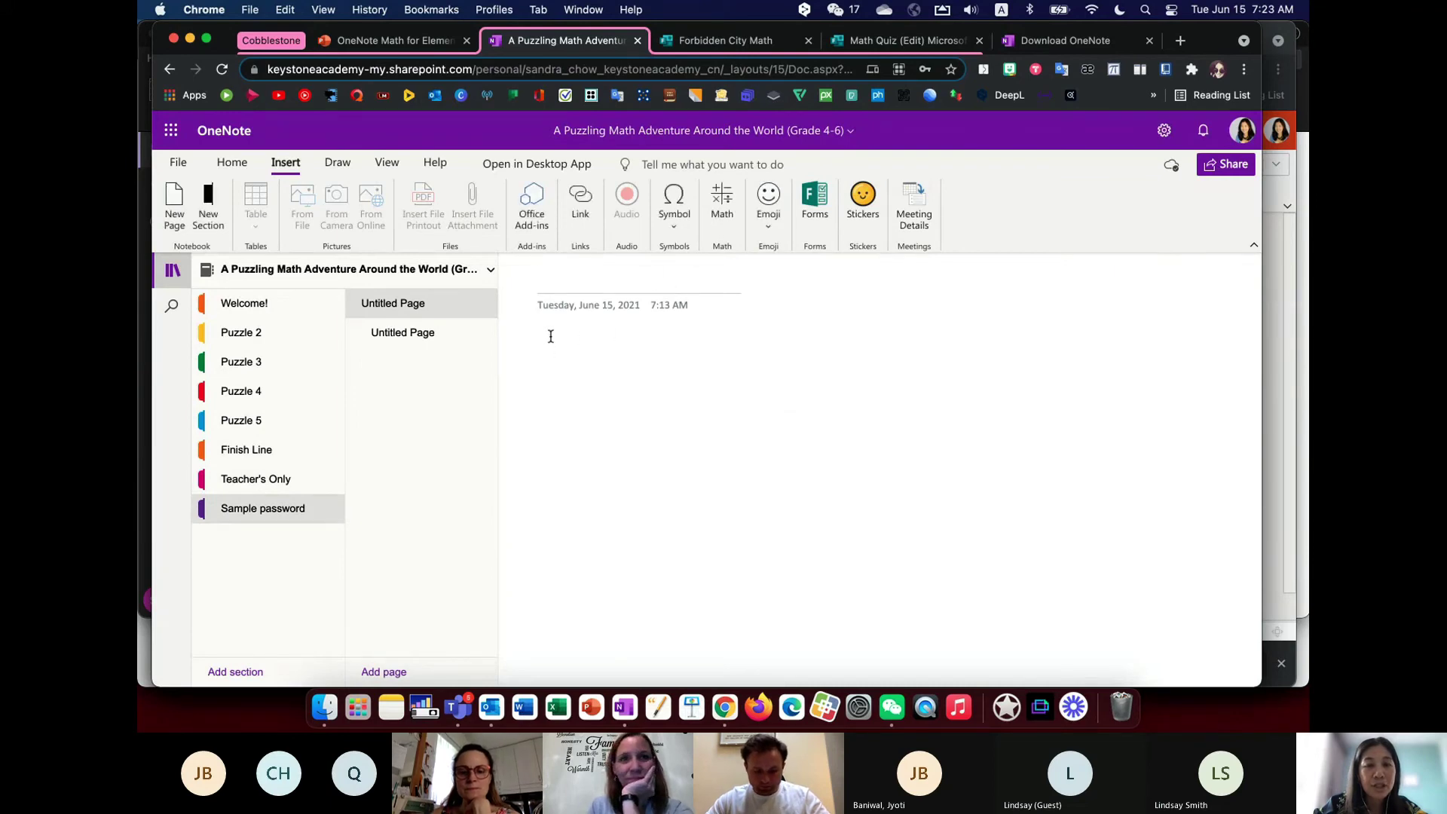
pyautogui.click(573, 281)
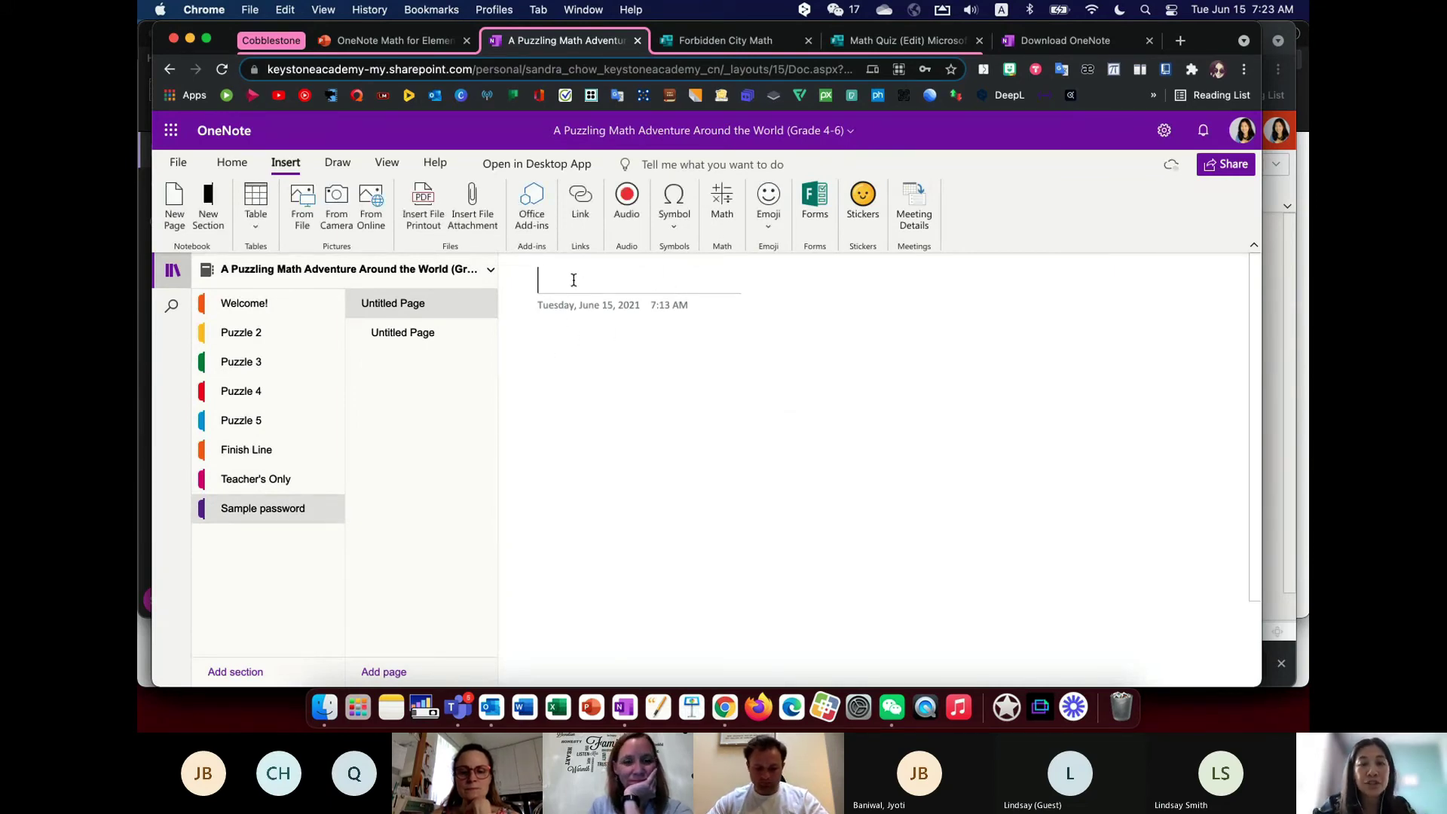
pyautogui.write('microso')
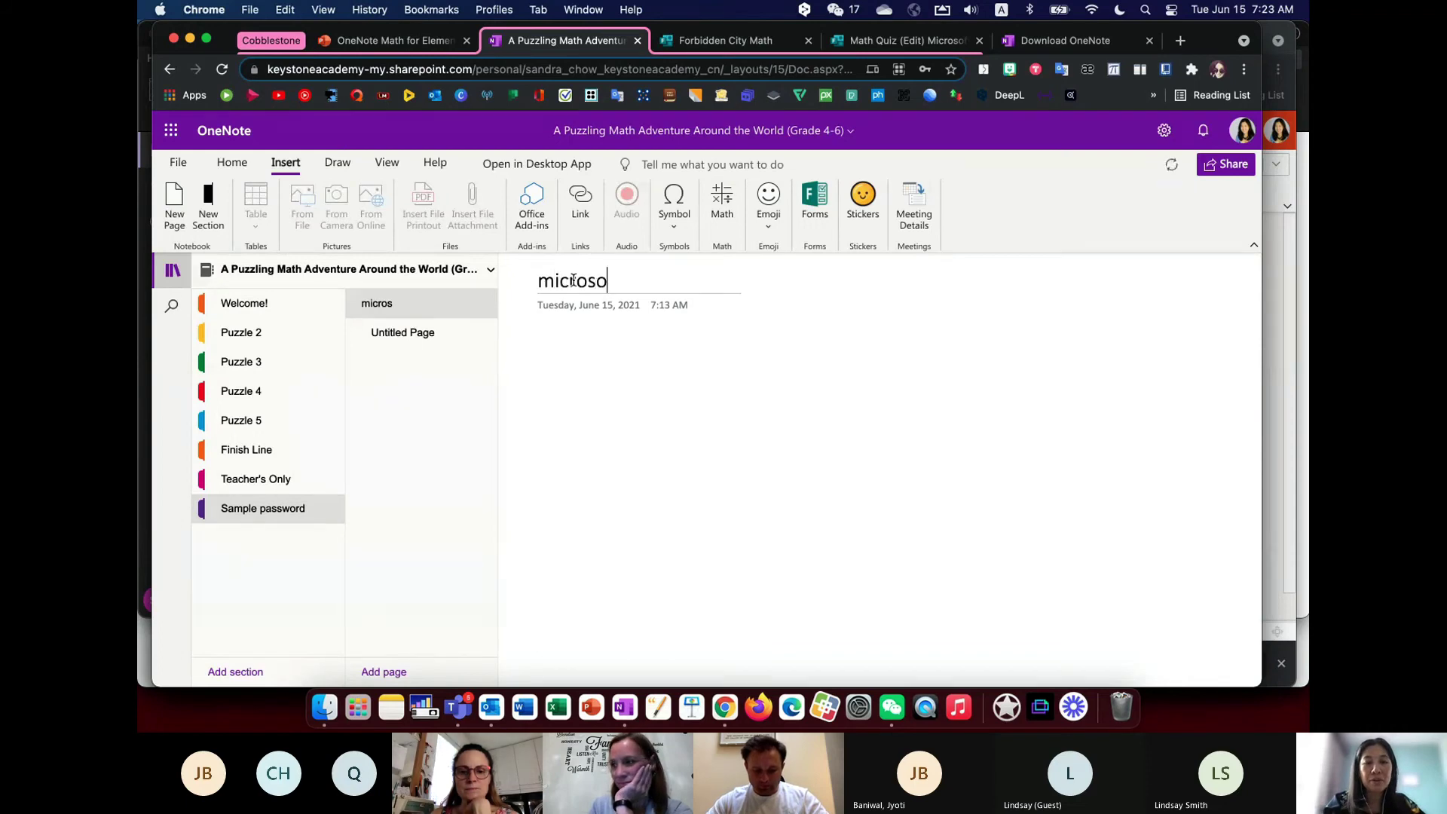
pyautogui.write('ft forms')
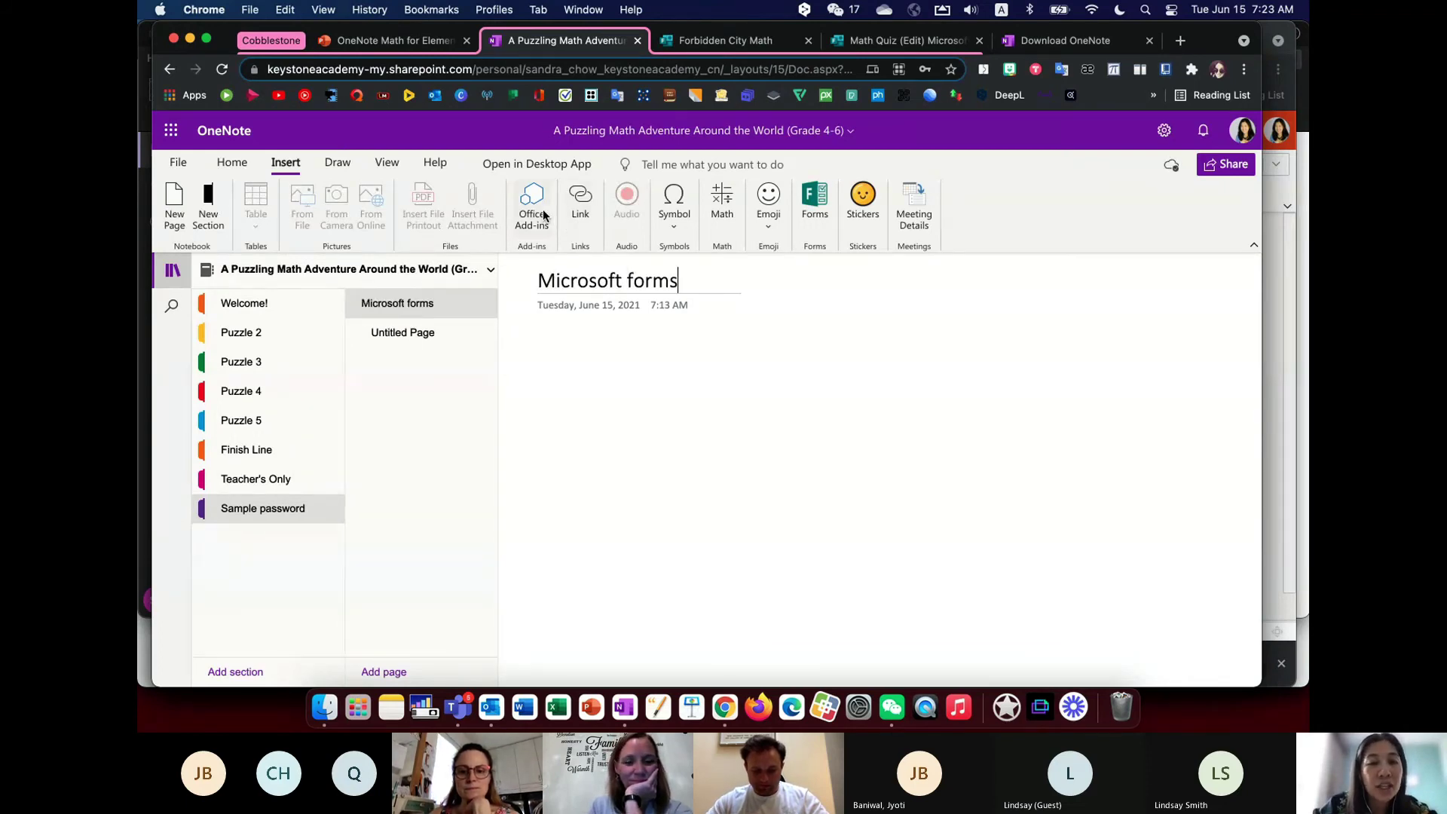
# - Open the Math assistant, look over its quick start examples, and enter the equation 3+4= in the page body
pyautogui.click(725, 211)
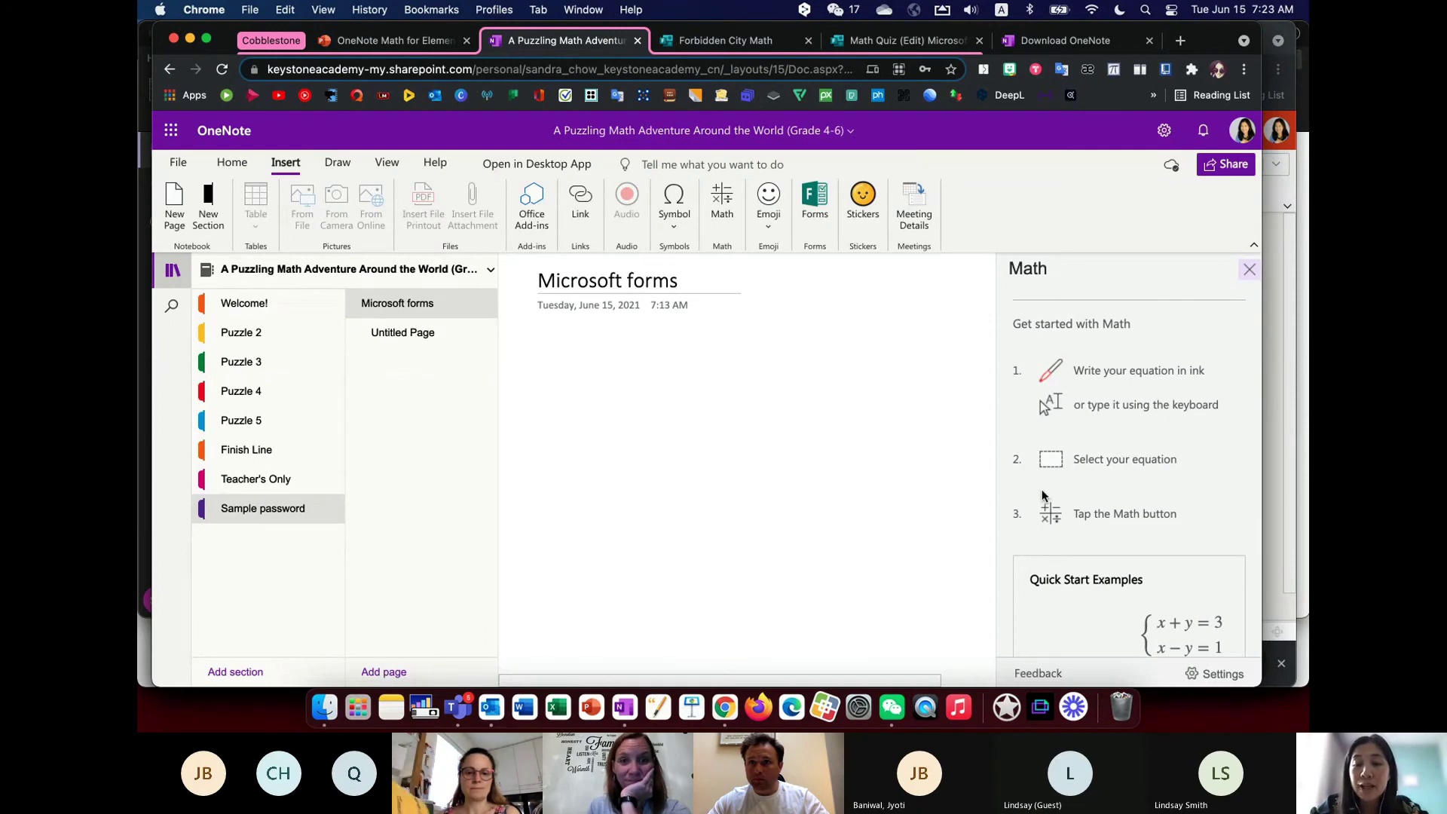
pyautogui.scroll(-3, 1042, 494)
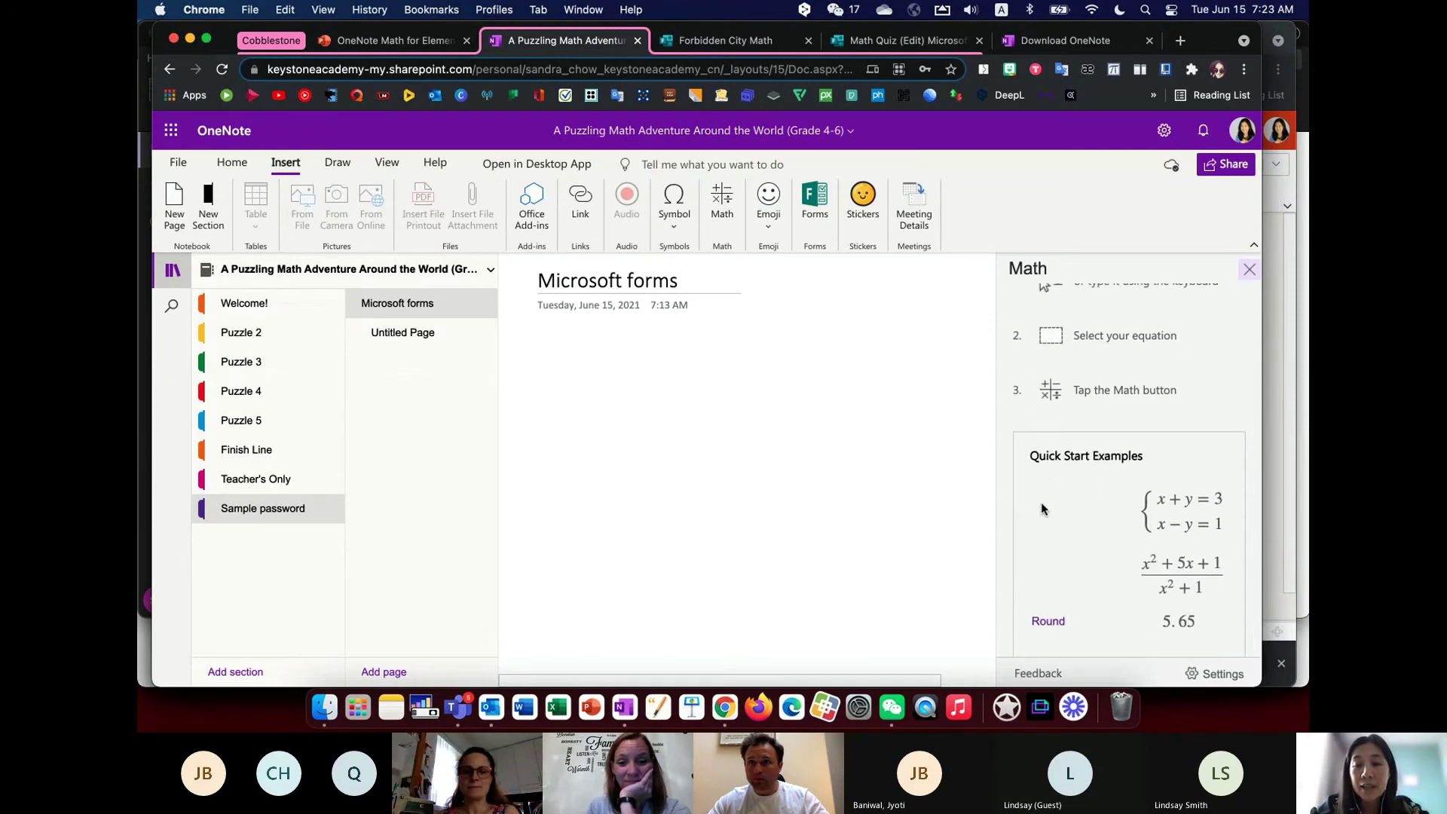
pyautogui.click(540, 350)
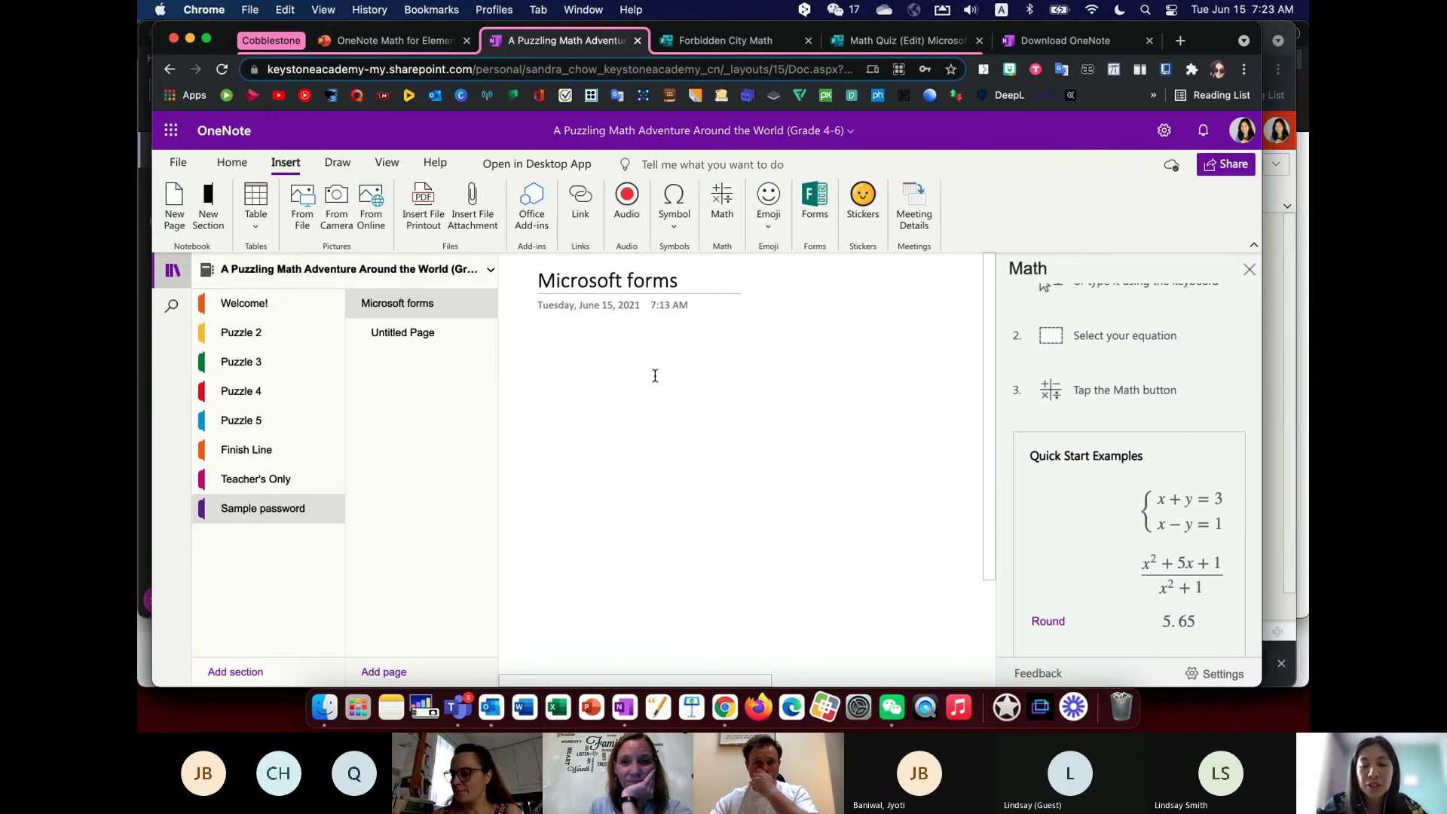
pyautogui.write('3')
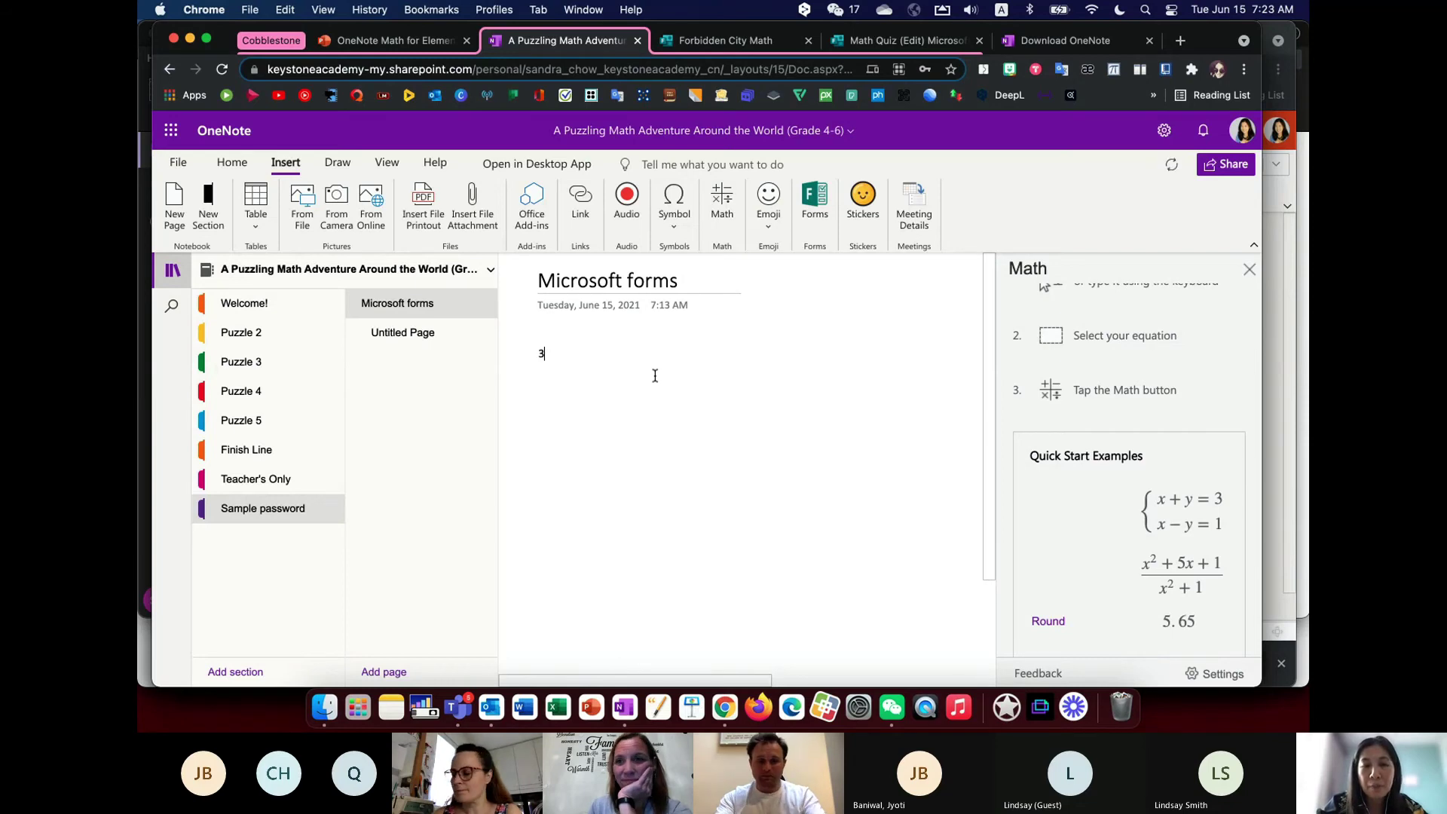
pyautogui.write('+4=')
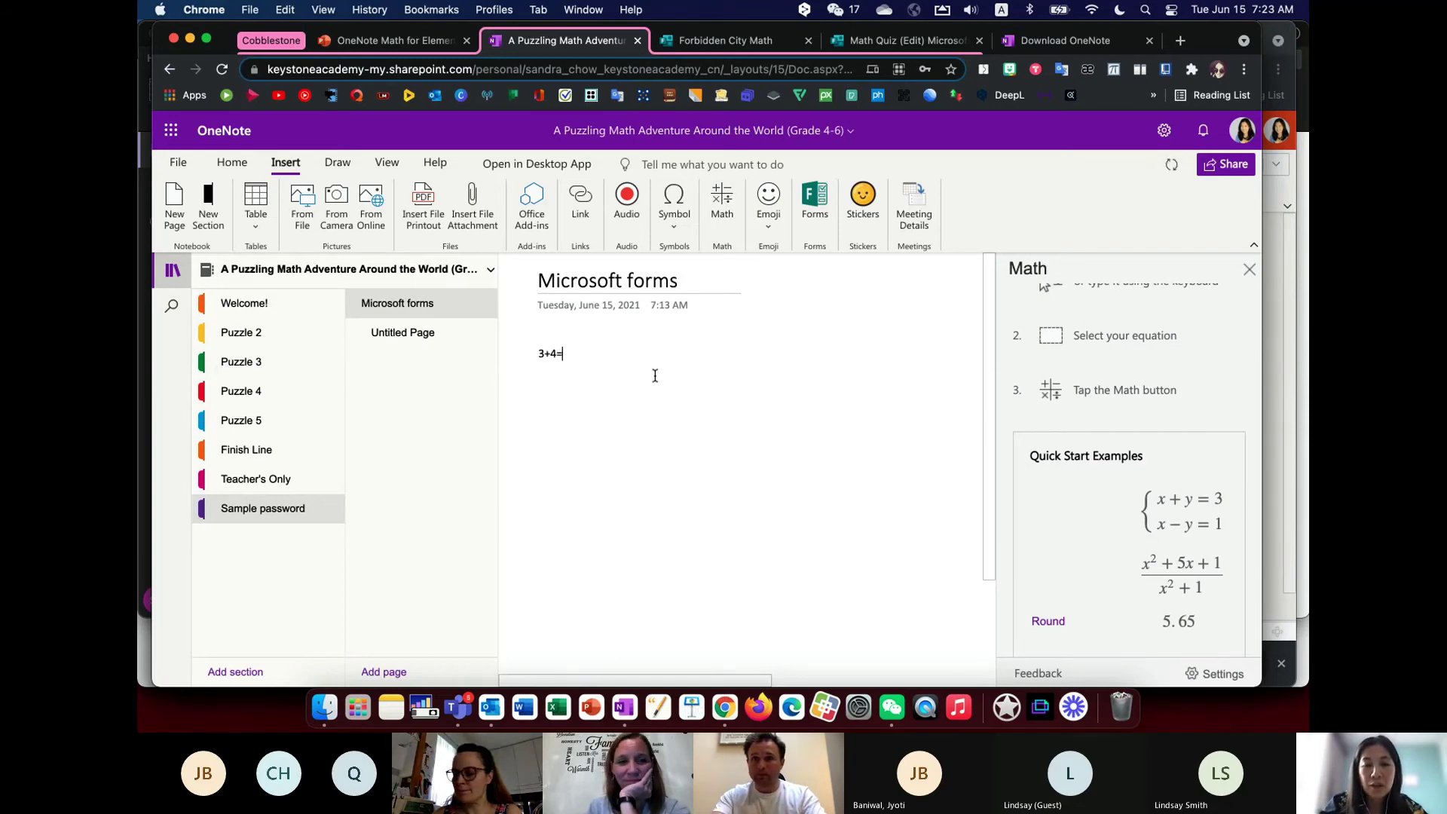
# - Try to compute the typed equation 3+4= by starting a new line after it
pyautogui.press('Return')
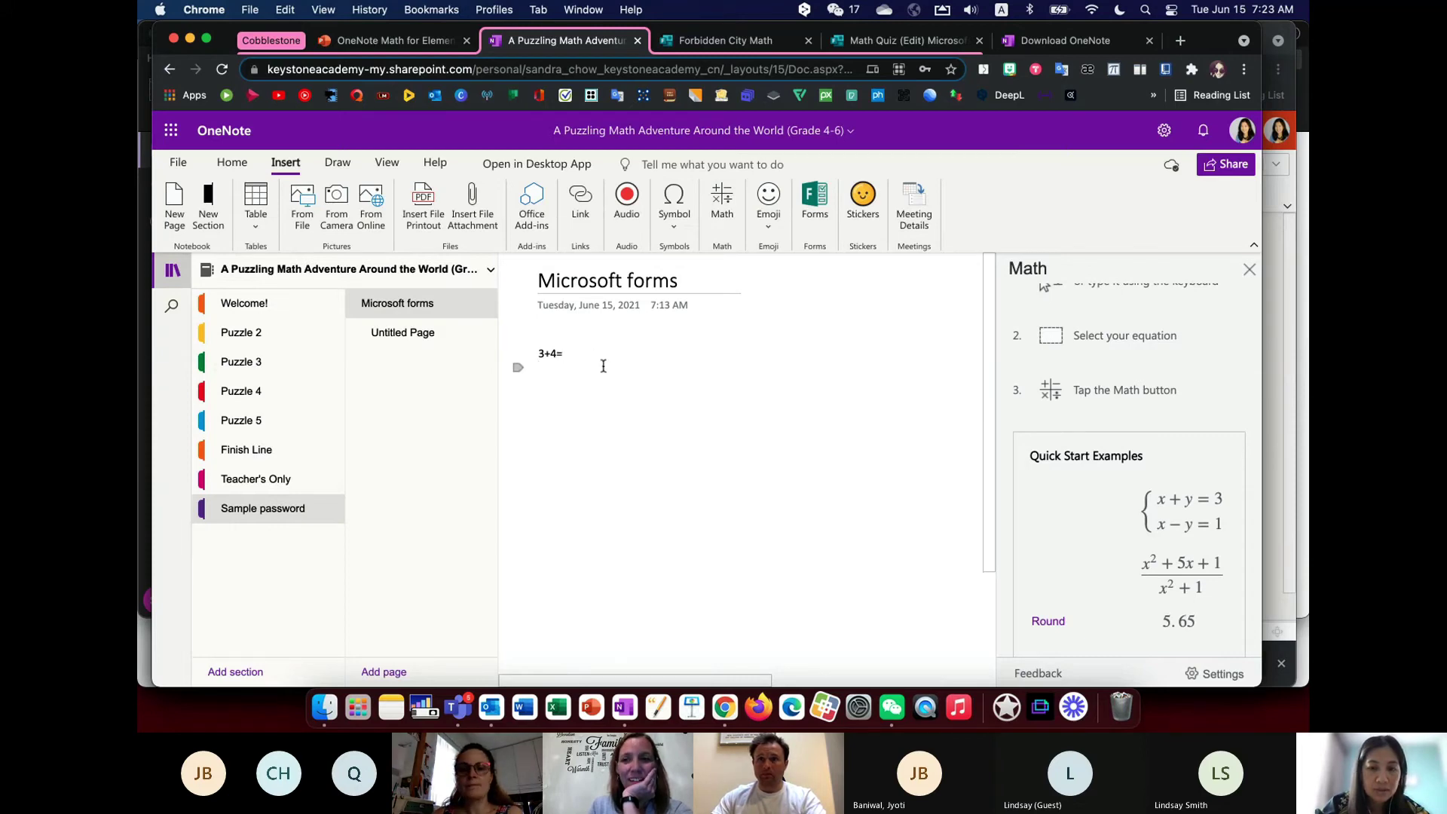
pyautogui.press('BackSpace')
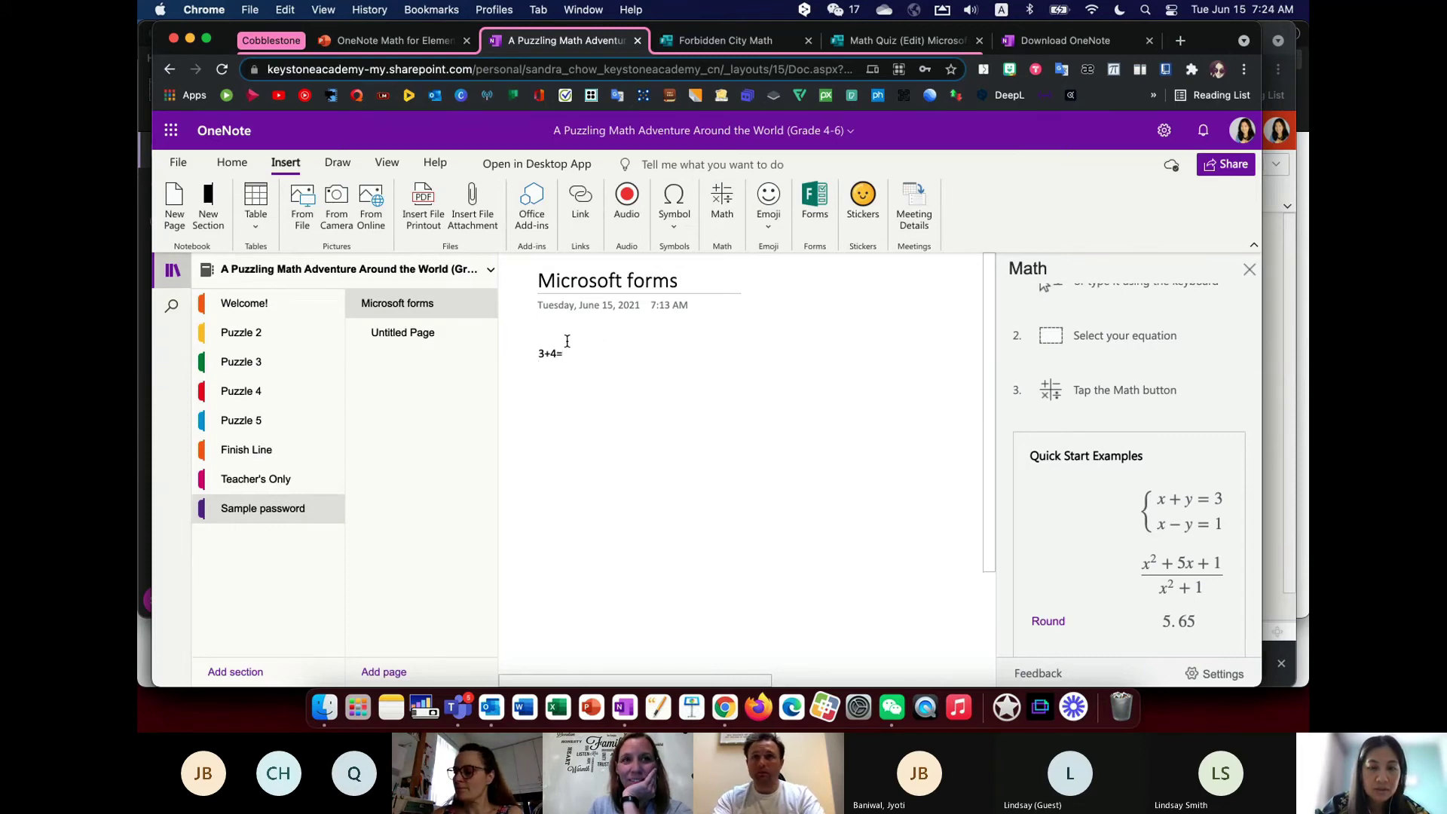
pyautogui.click(637, 452)
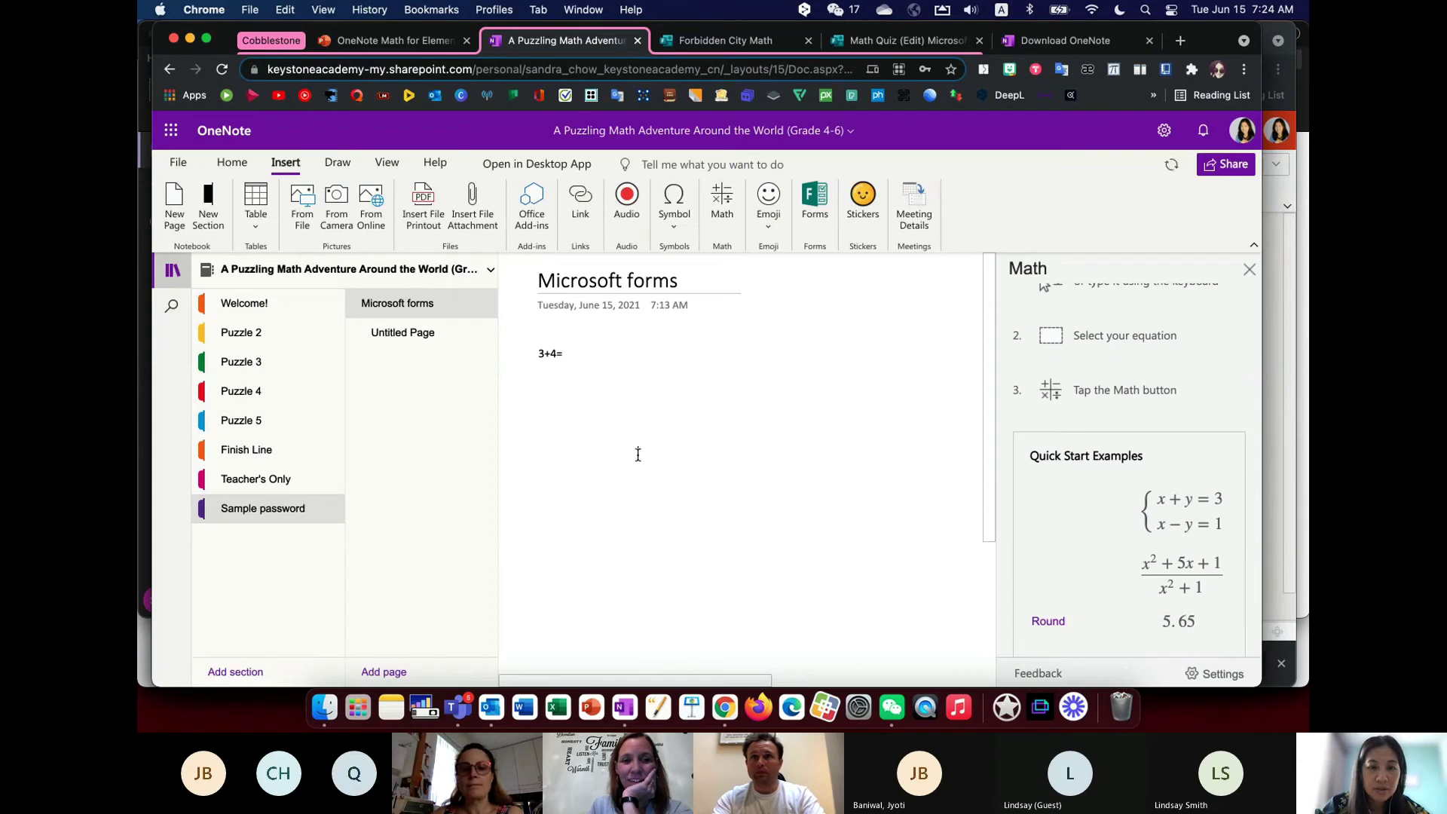
pyautogui.click(577, 355)
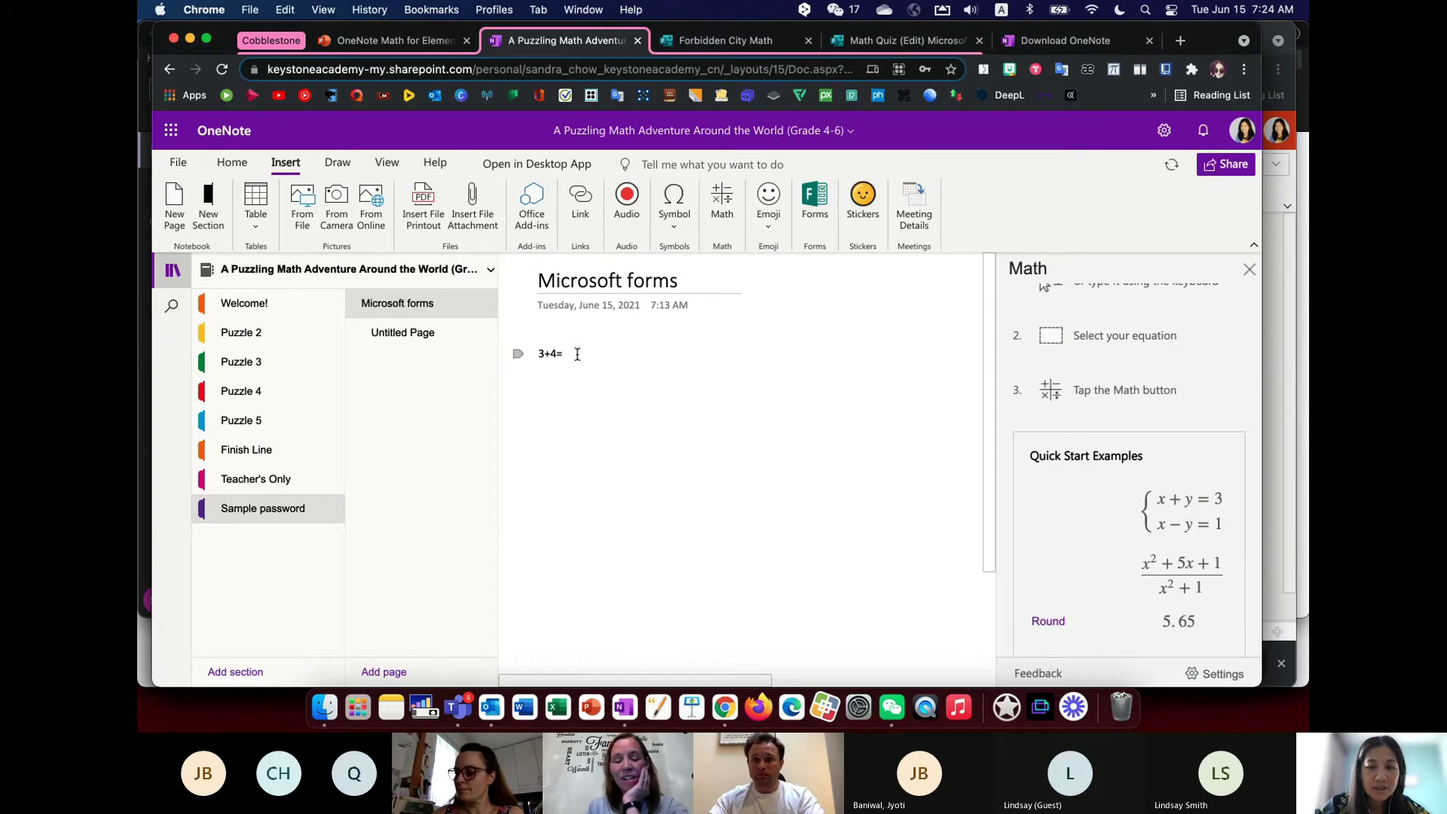
pyautogui.press('Return')
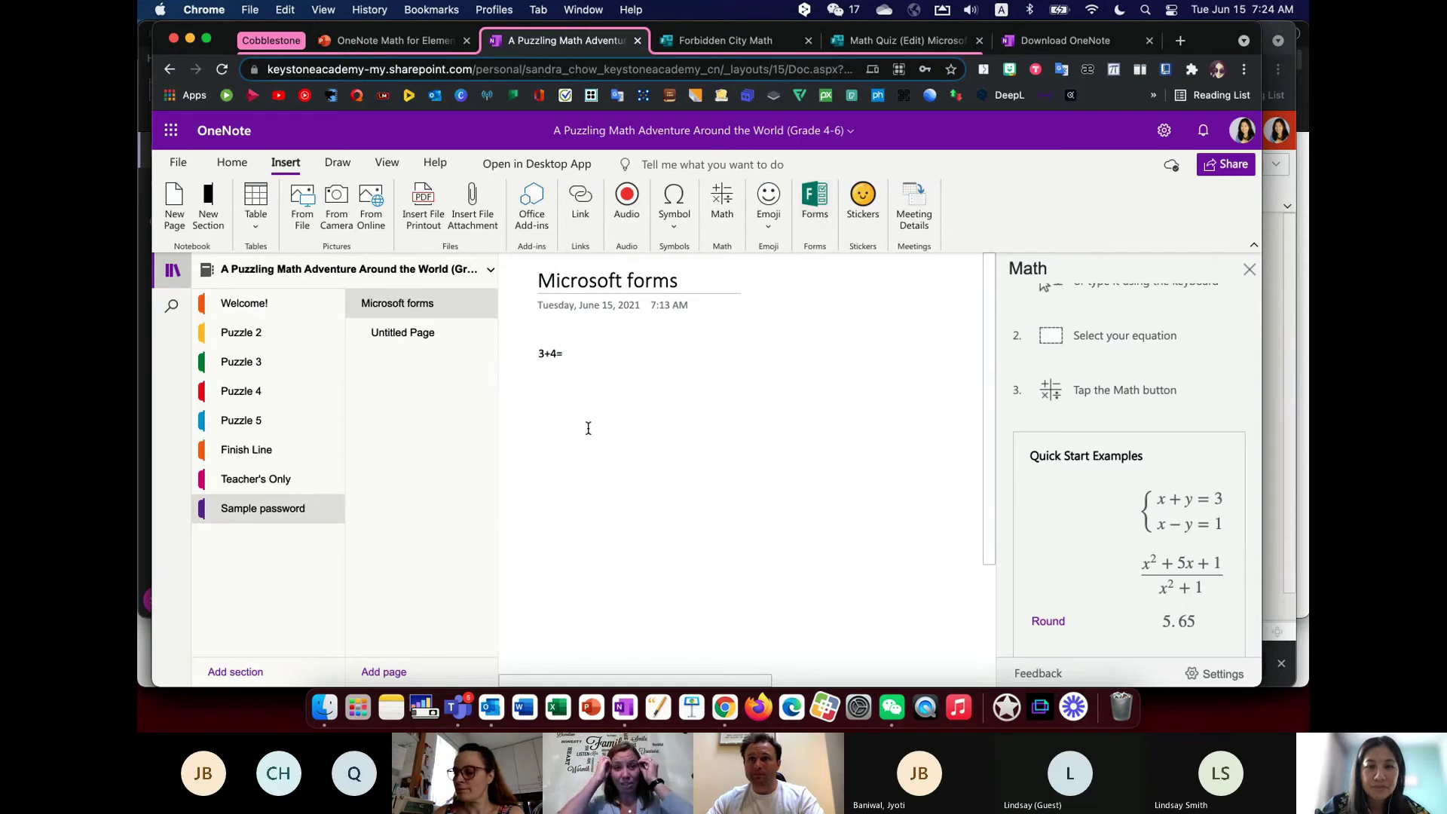
pyautogui.click(576, 351)
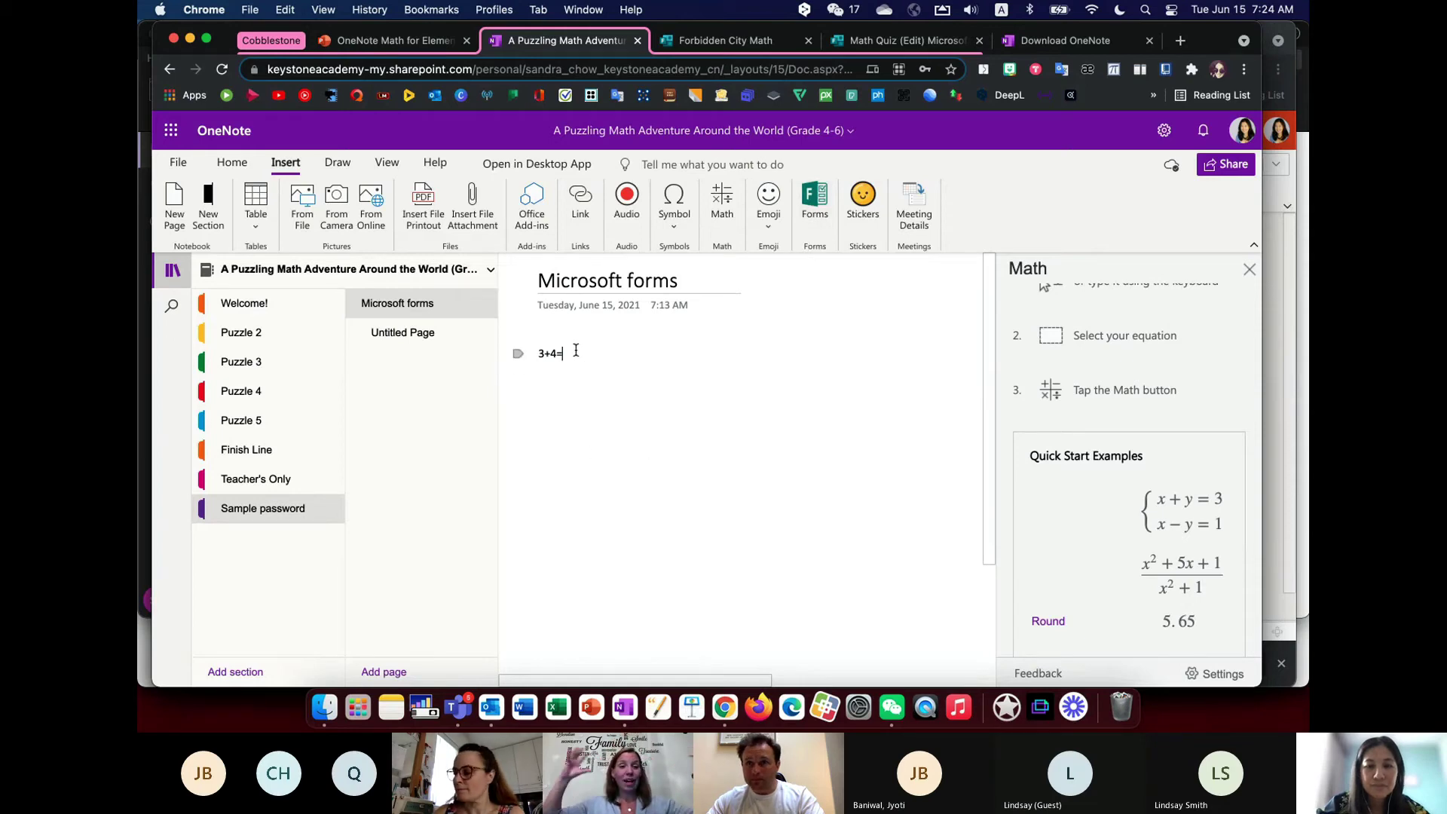
pyautogui.press('Return')
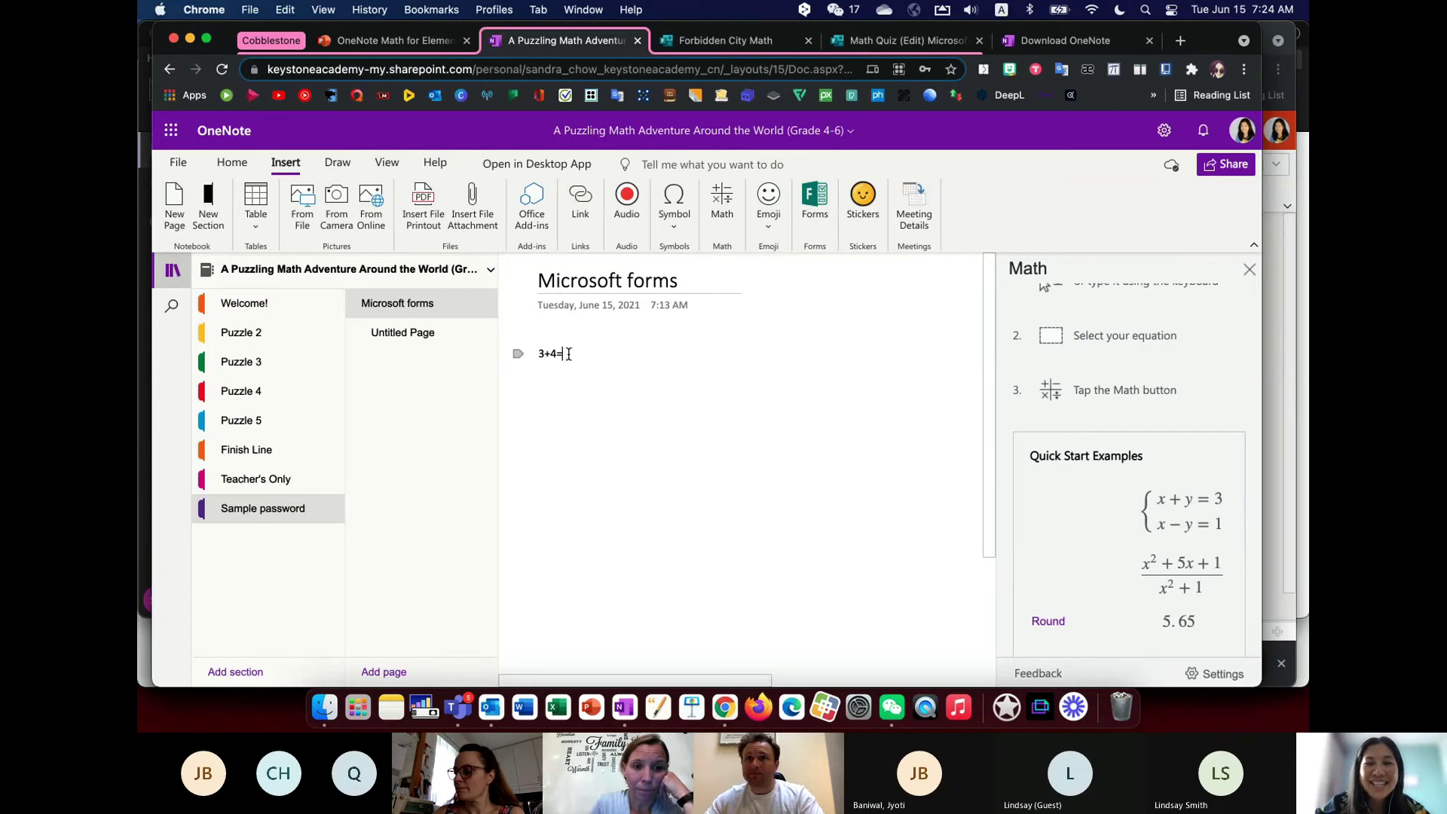
pyautogui.press('Return')
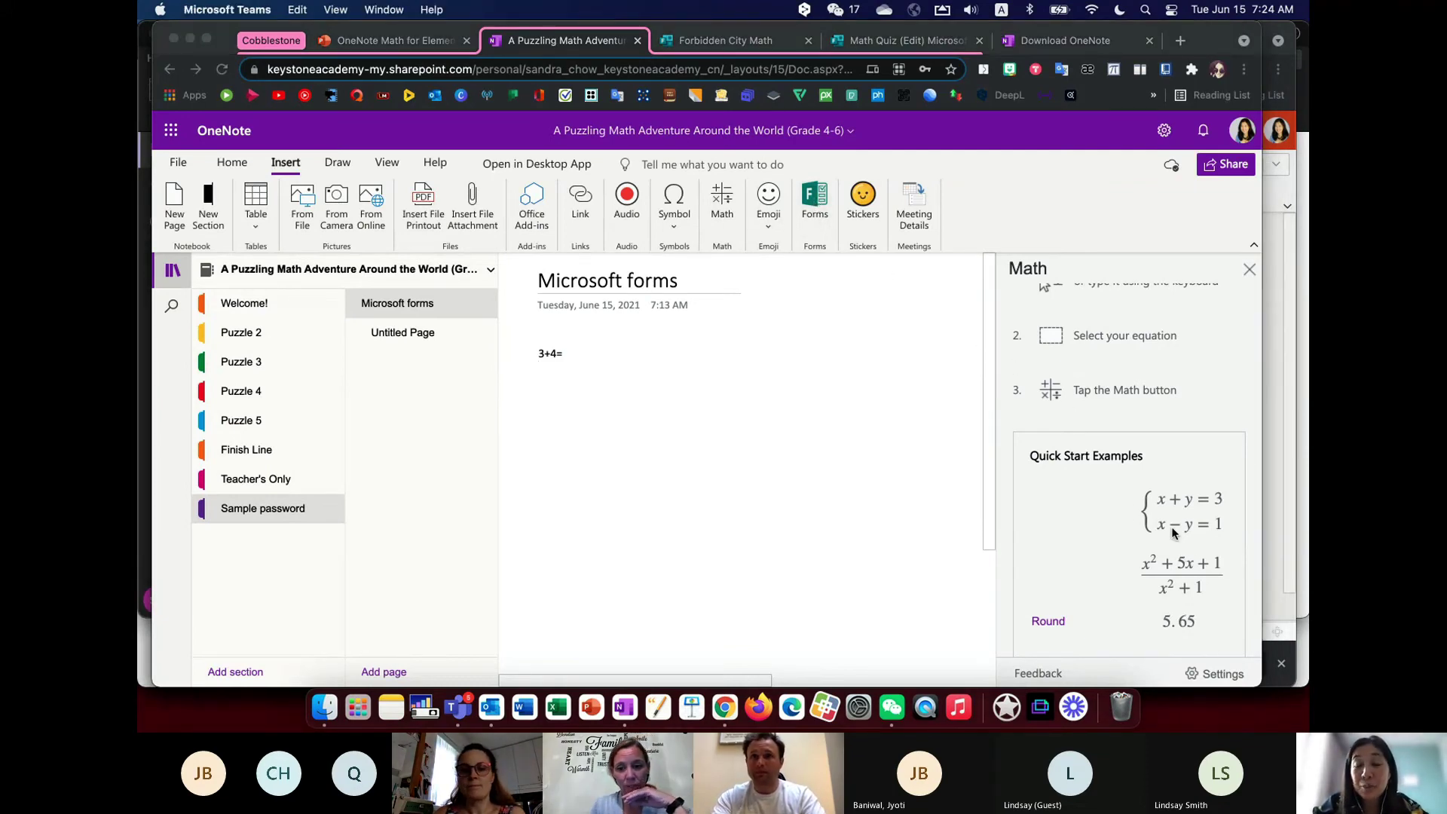
# - Review the Math assistant's getting-started instructions and load the typed equation 3+4= into it using Marquee Select
pyautogui.scroll(3, 1151, 474)
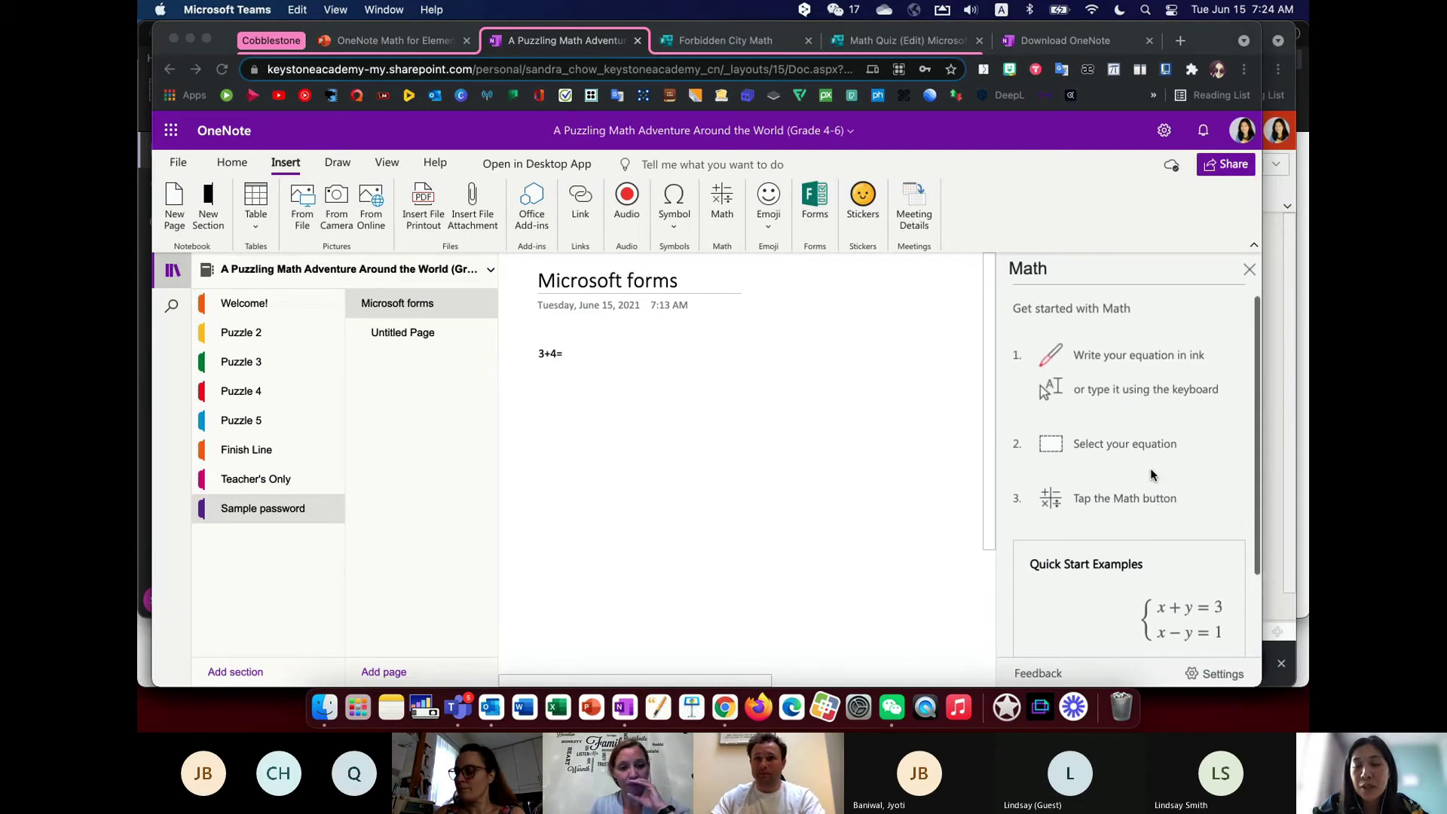
pyautogui.scroll(-3, 1151, 475)
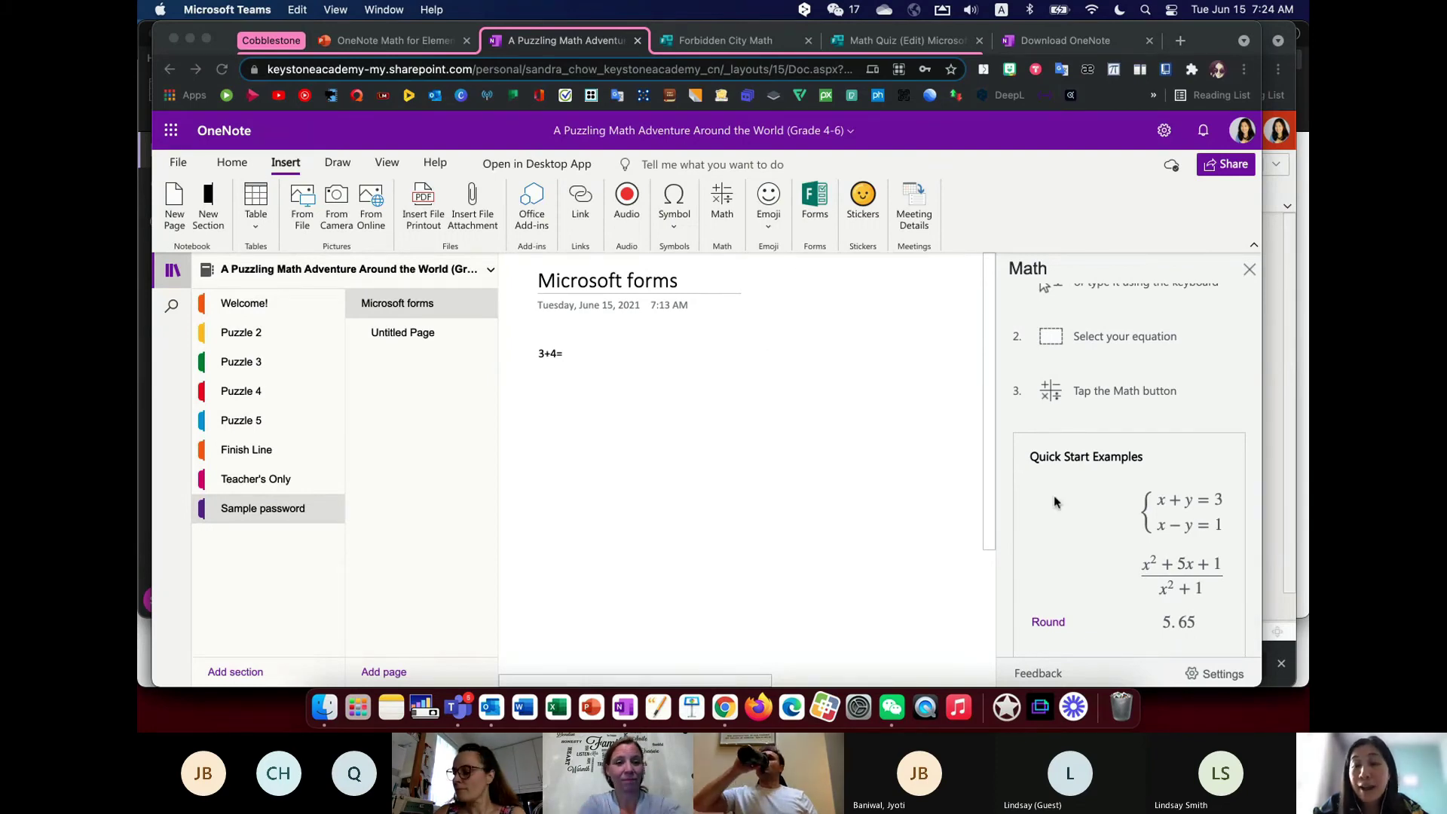
pyautogui.scroll(3, 1123, 481)
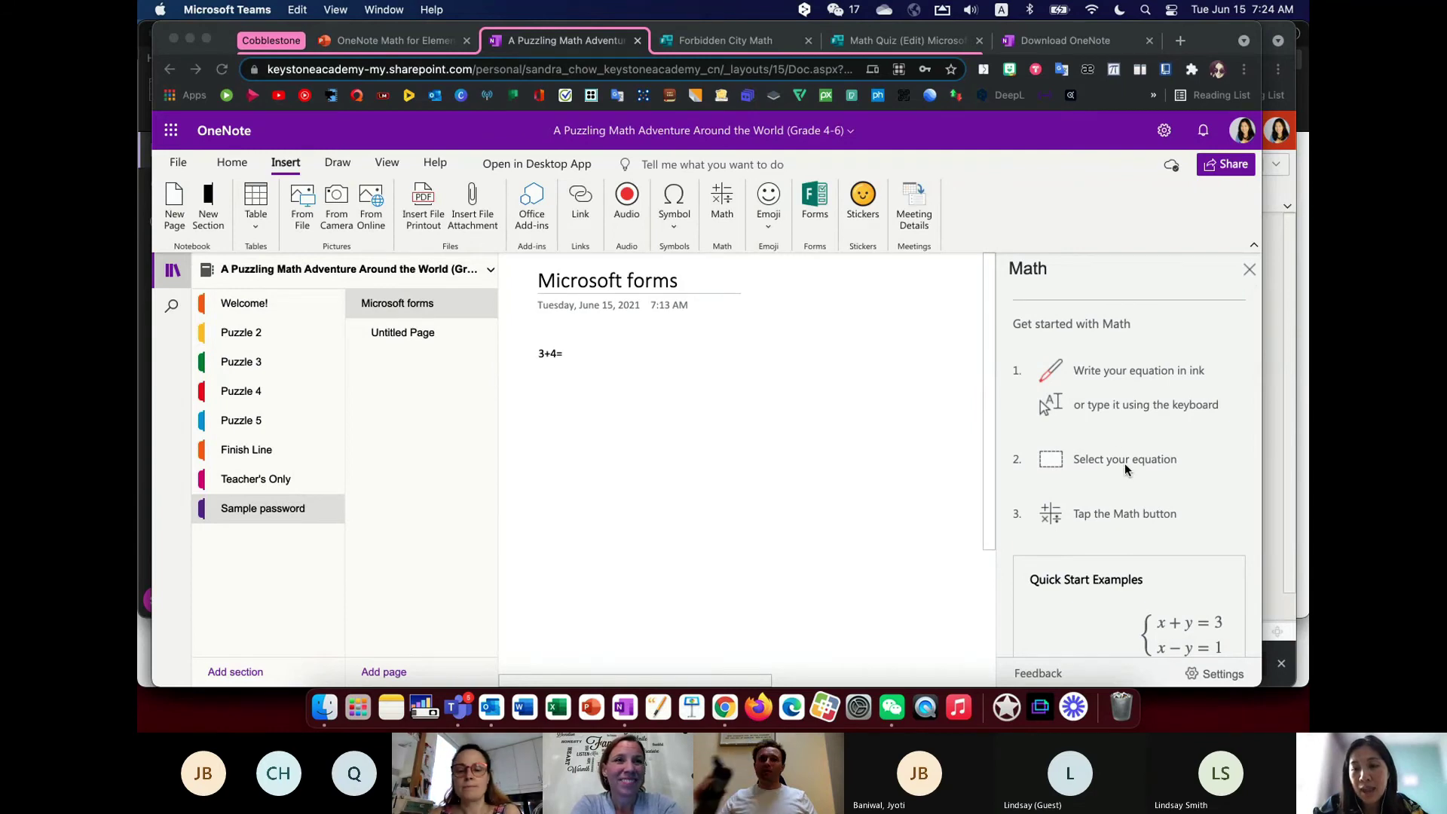
pyautogui.click(550, 367)
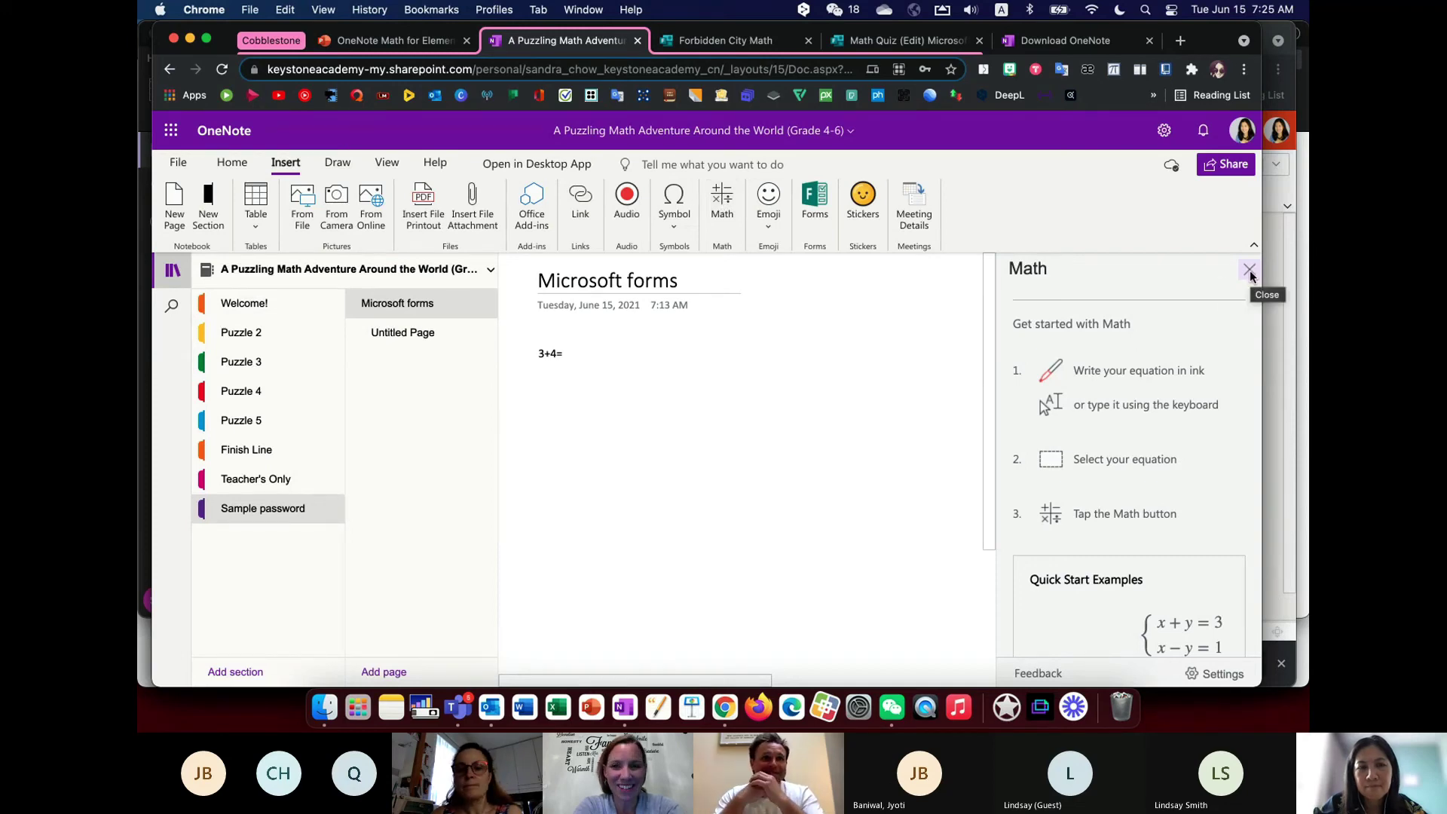
pyautogui.click(337, 164)
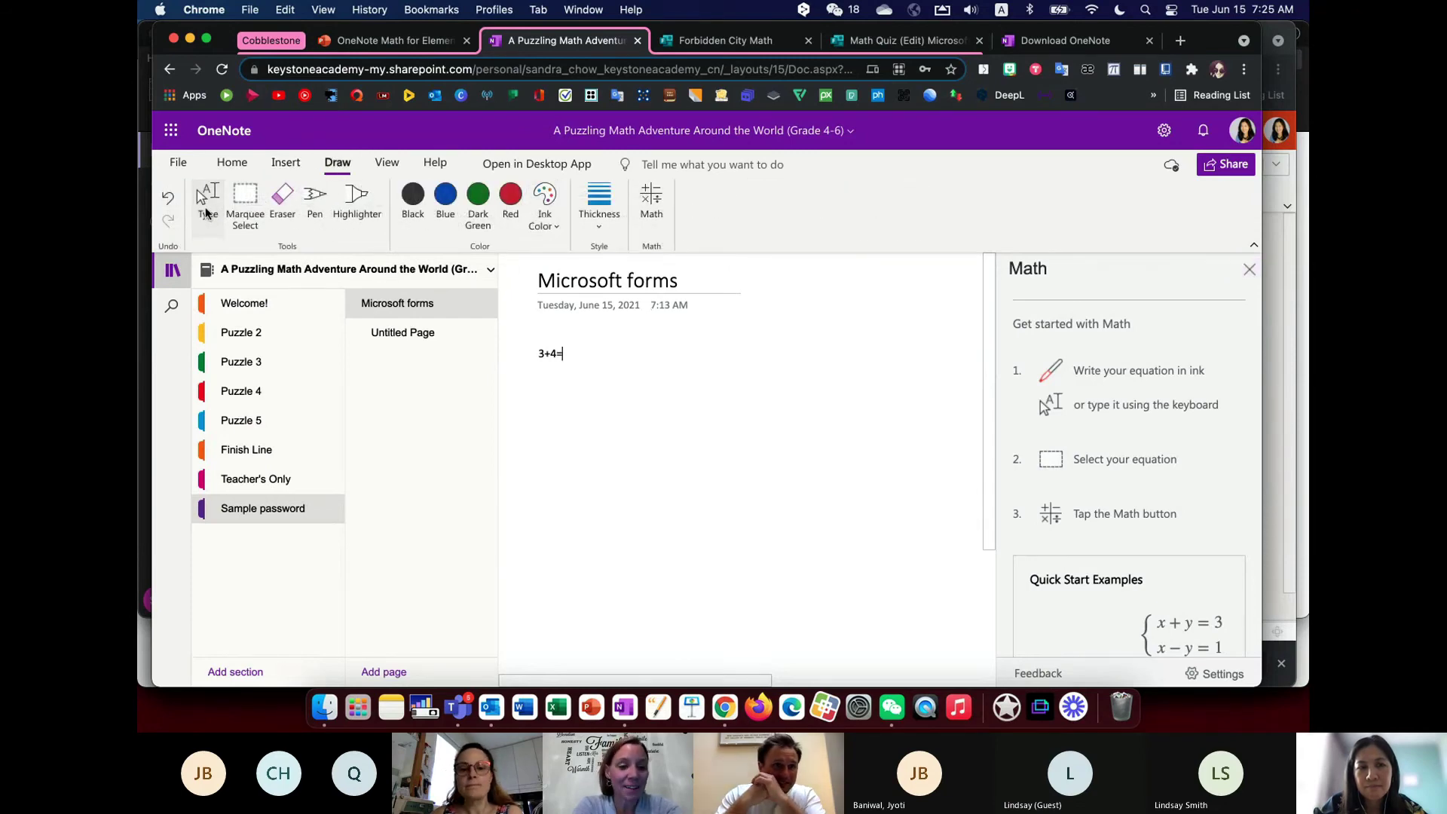
pyautogui.click(245, 200)
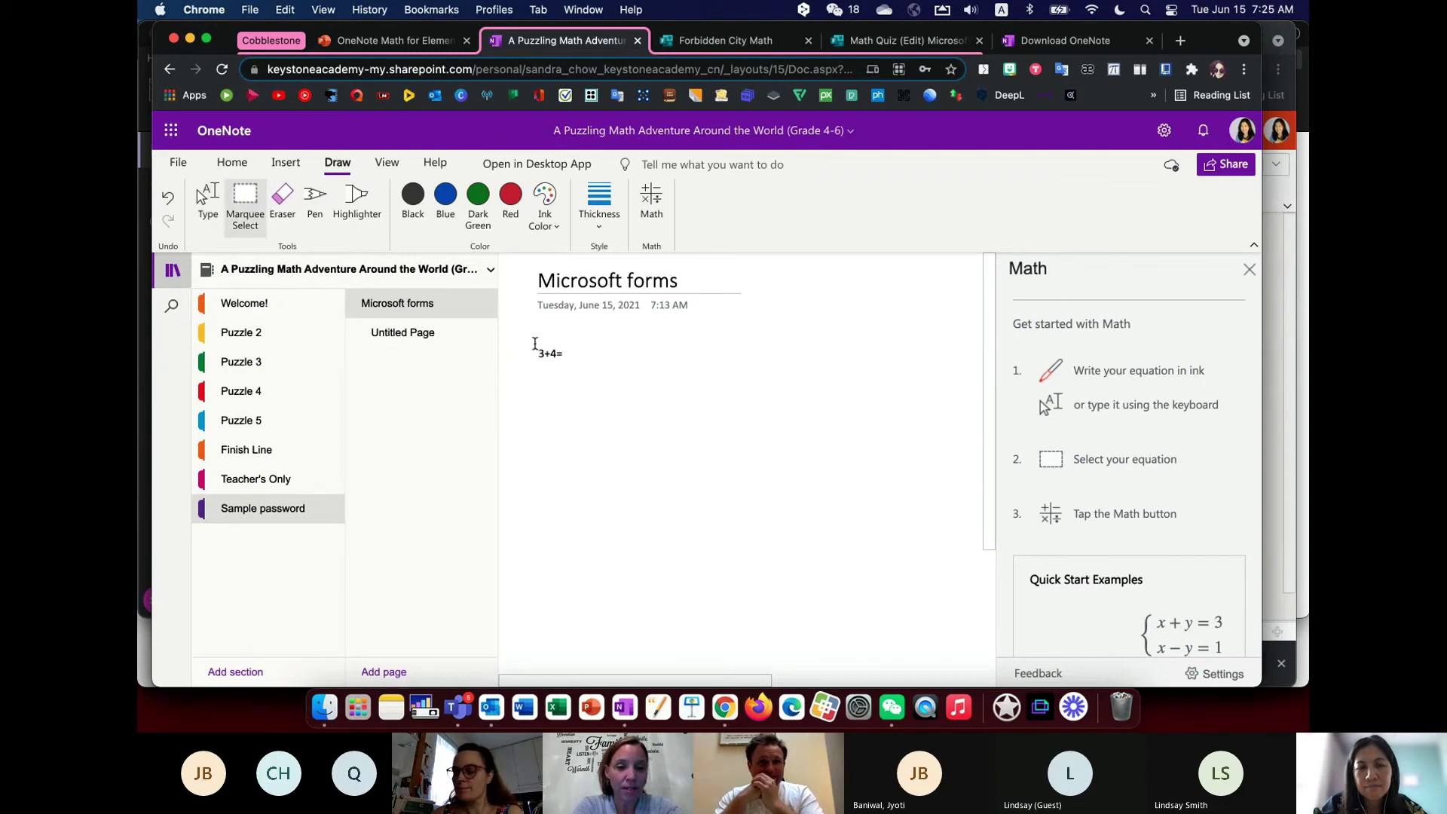
pyautogui.moveTo(535, 348); pyautogui.dragTo(577, 362)
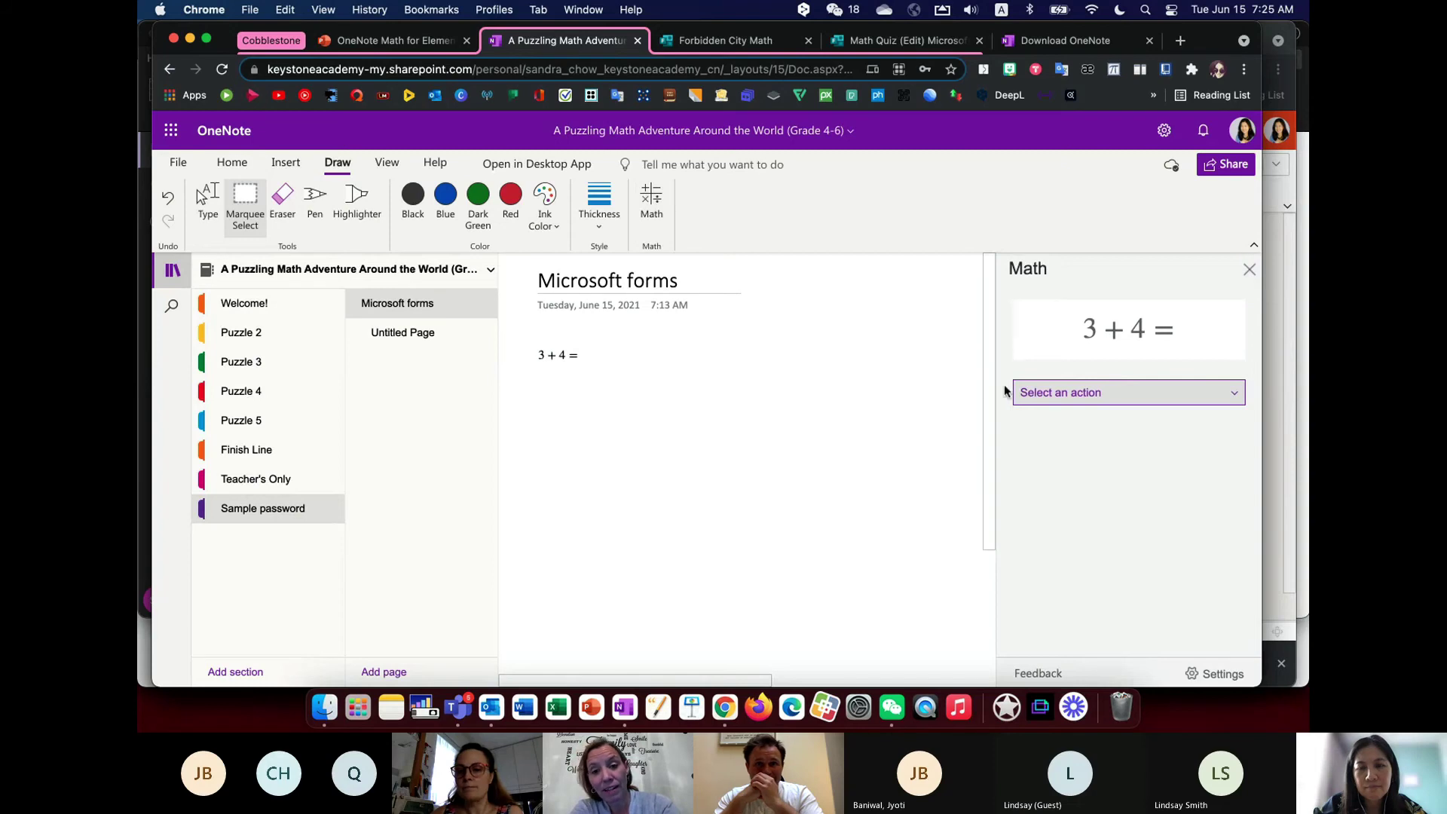
# - Apply the Round action to the equation in the Math assistant and read through its Solution Steps
pyautogui.click(1039, 399)
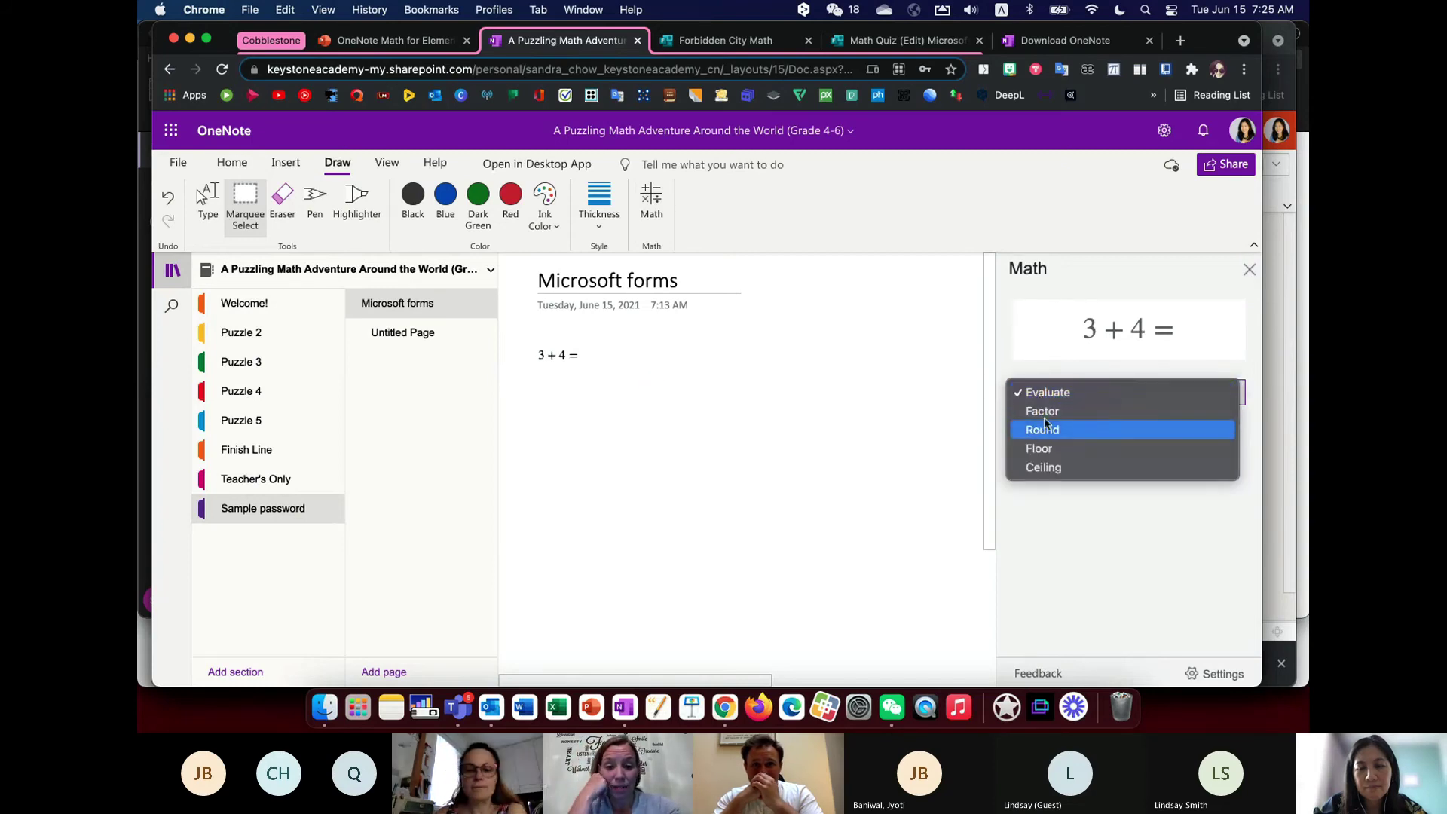
pyautogui.click(1045, 431)
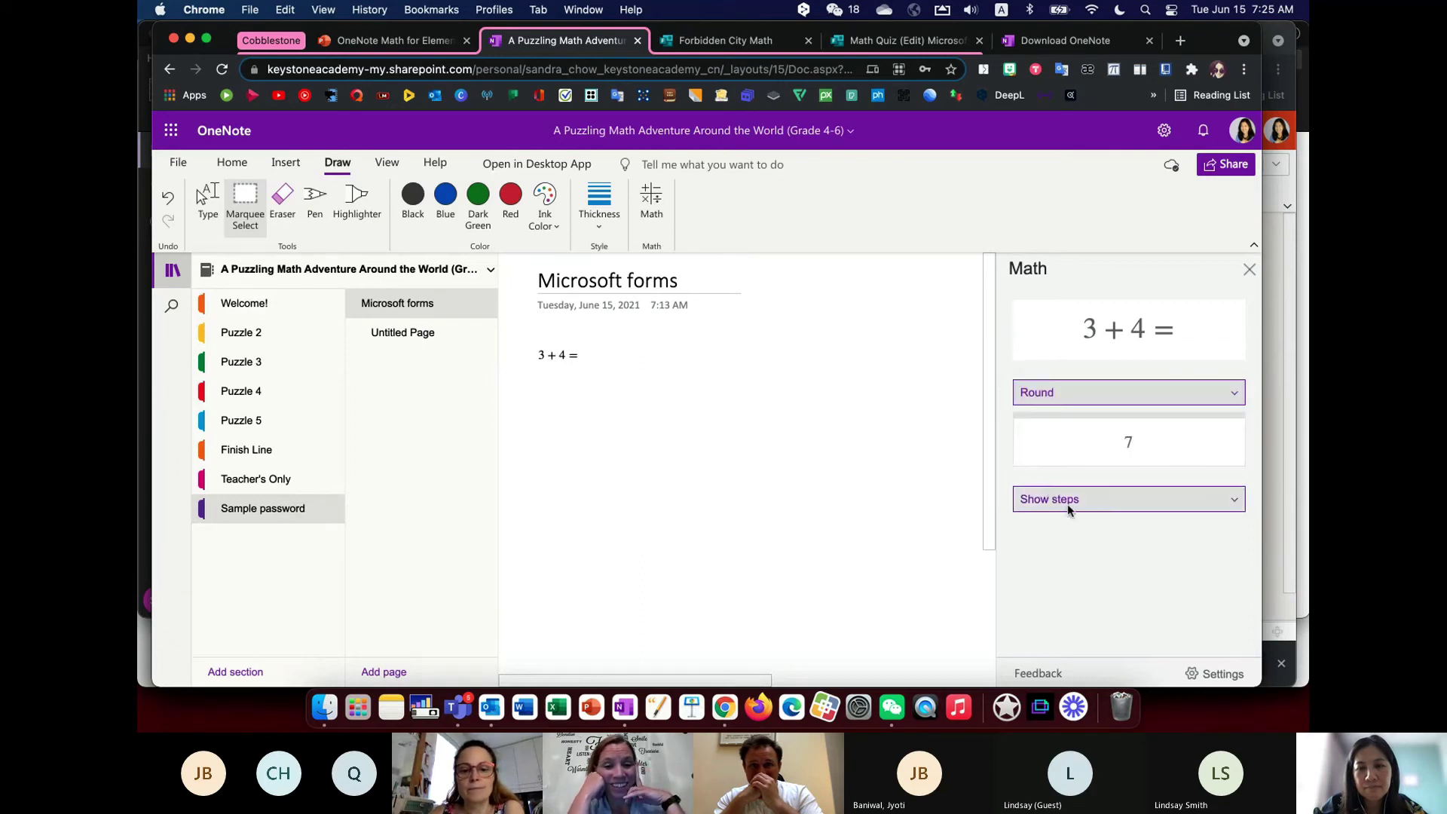
pyautogui.click(1067, 502)
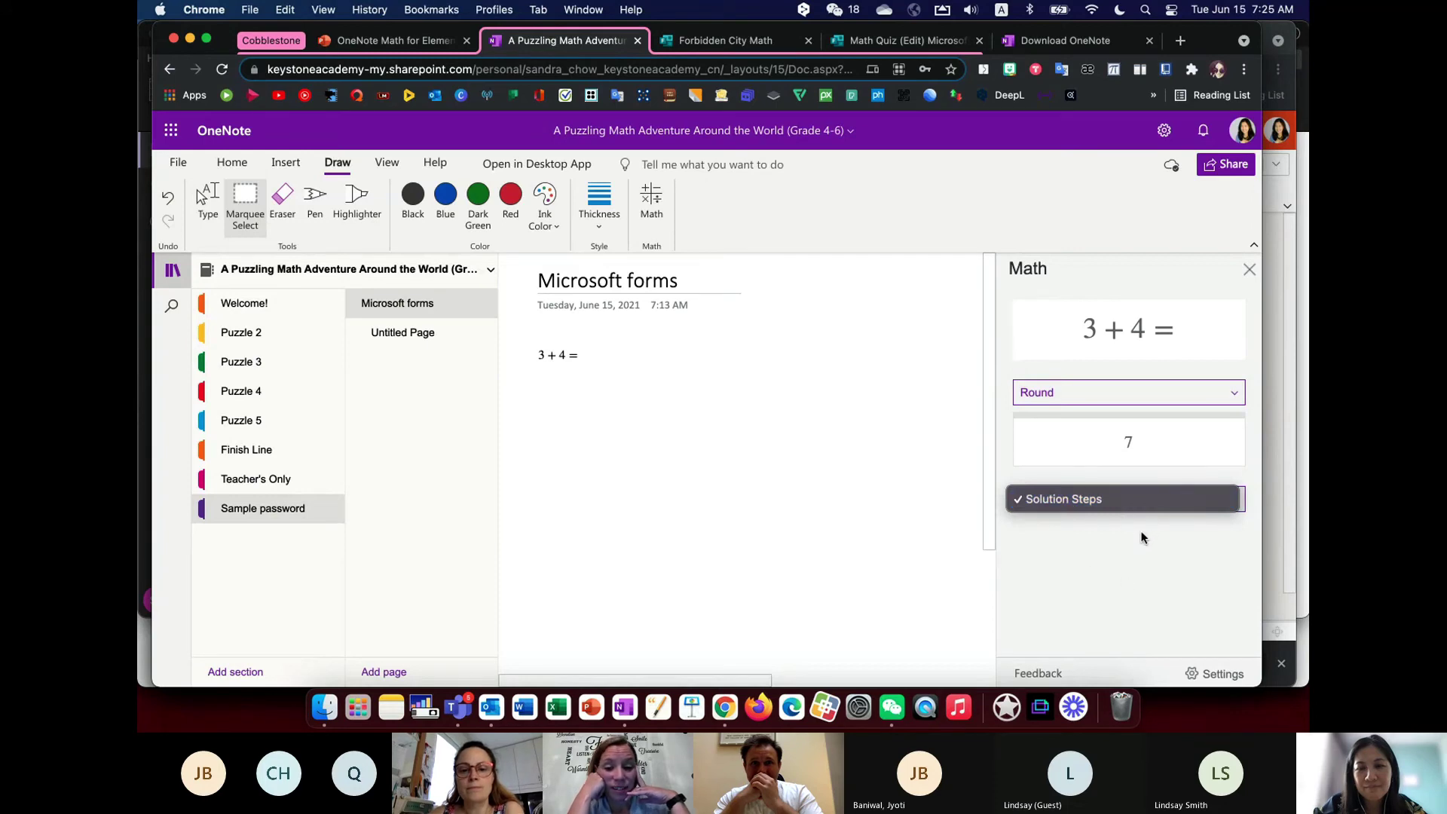
pyautogui.click(1124, 501)
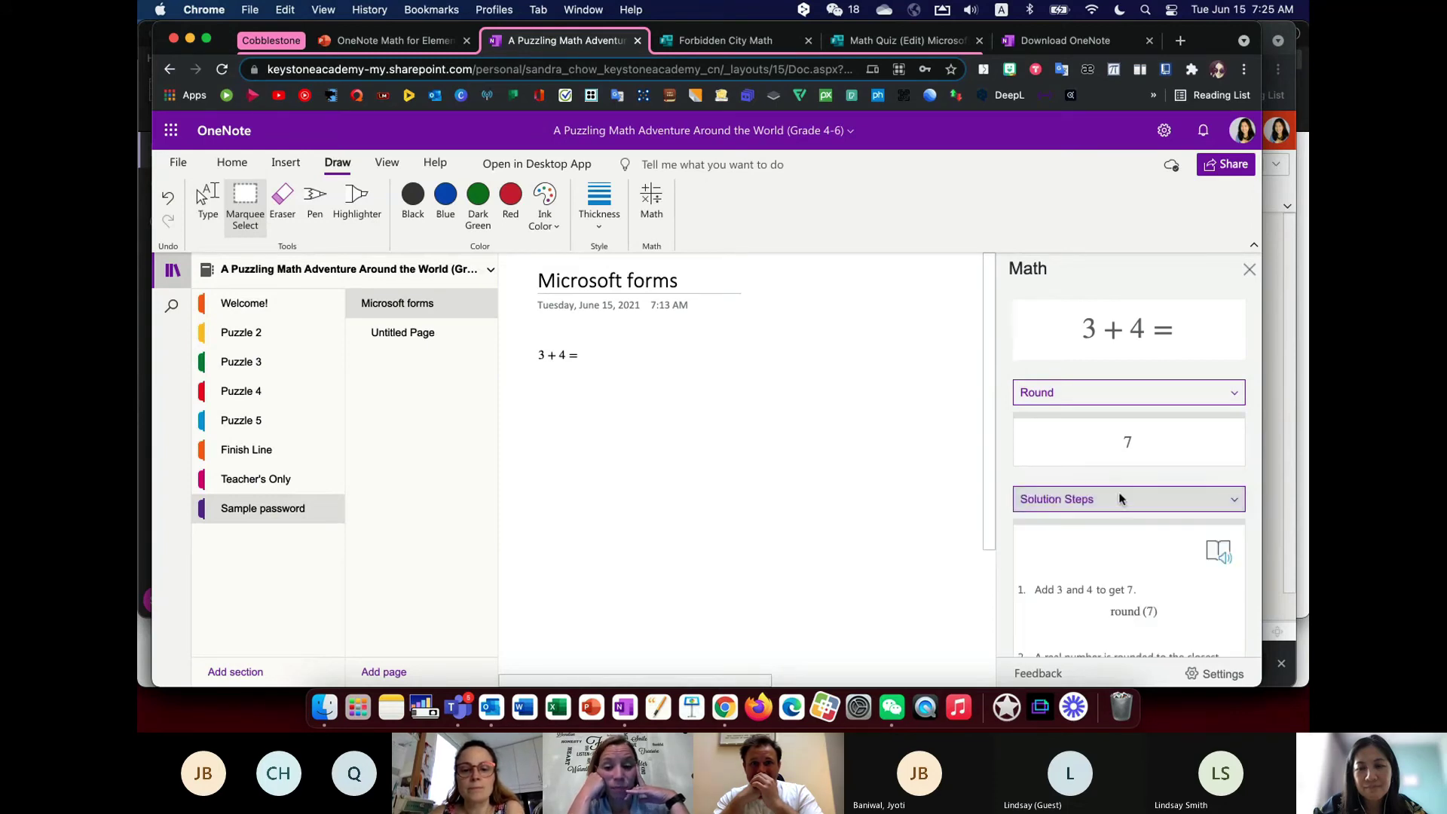
pyautogui.scroll(-1, 1109, 570)
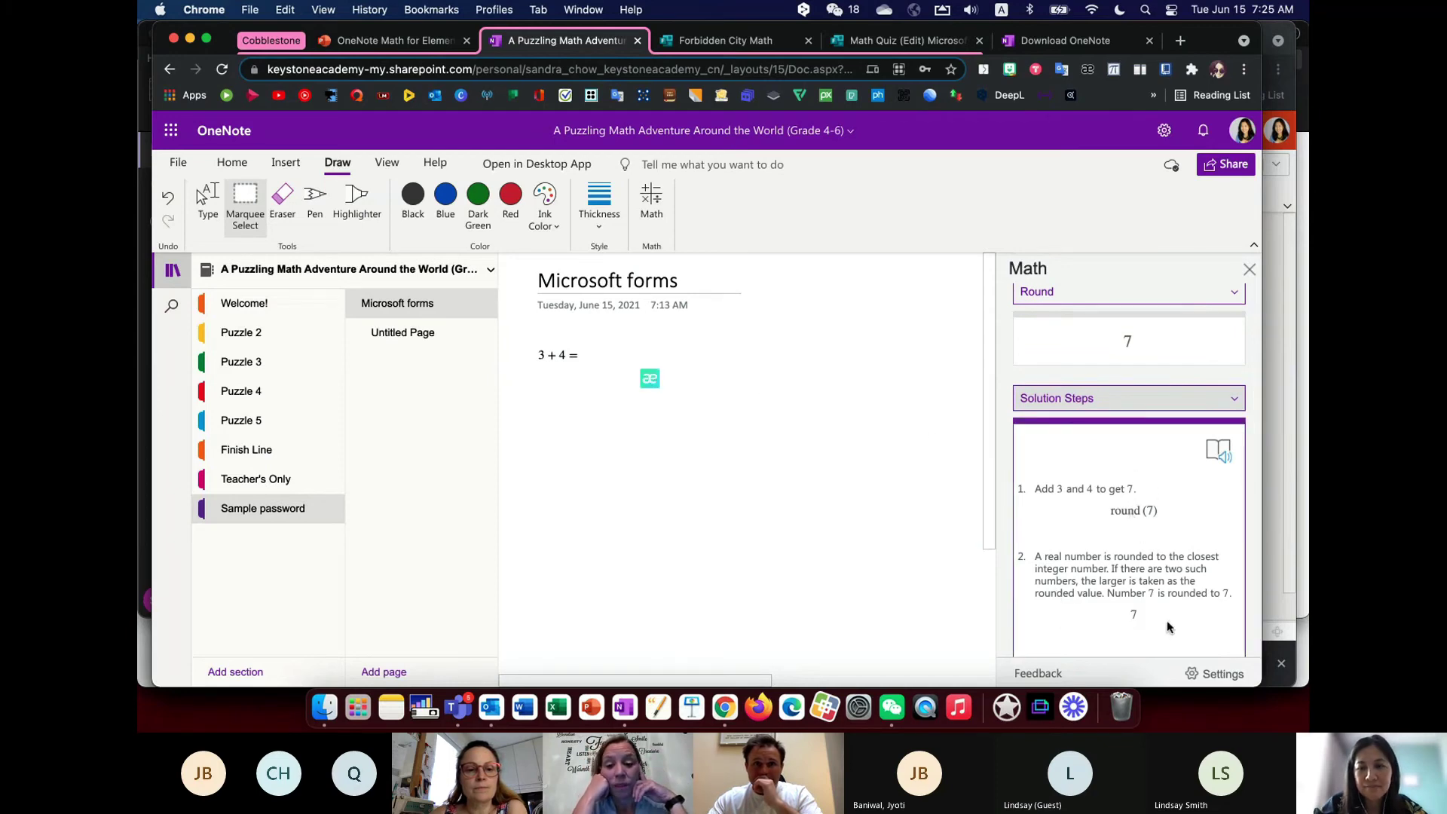
pyautogui.scroll(3, 1144, 560)
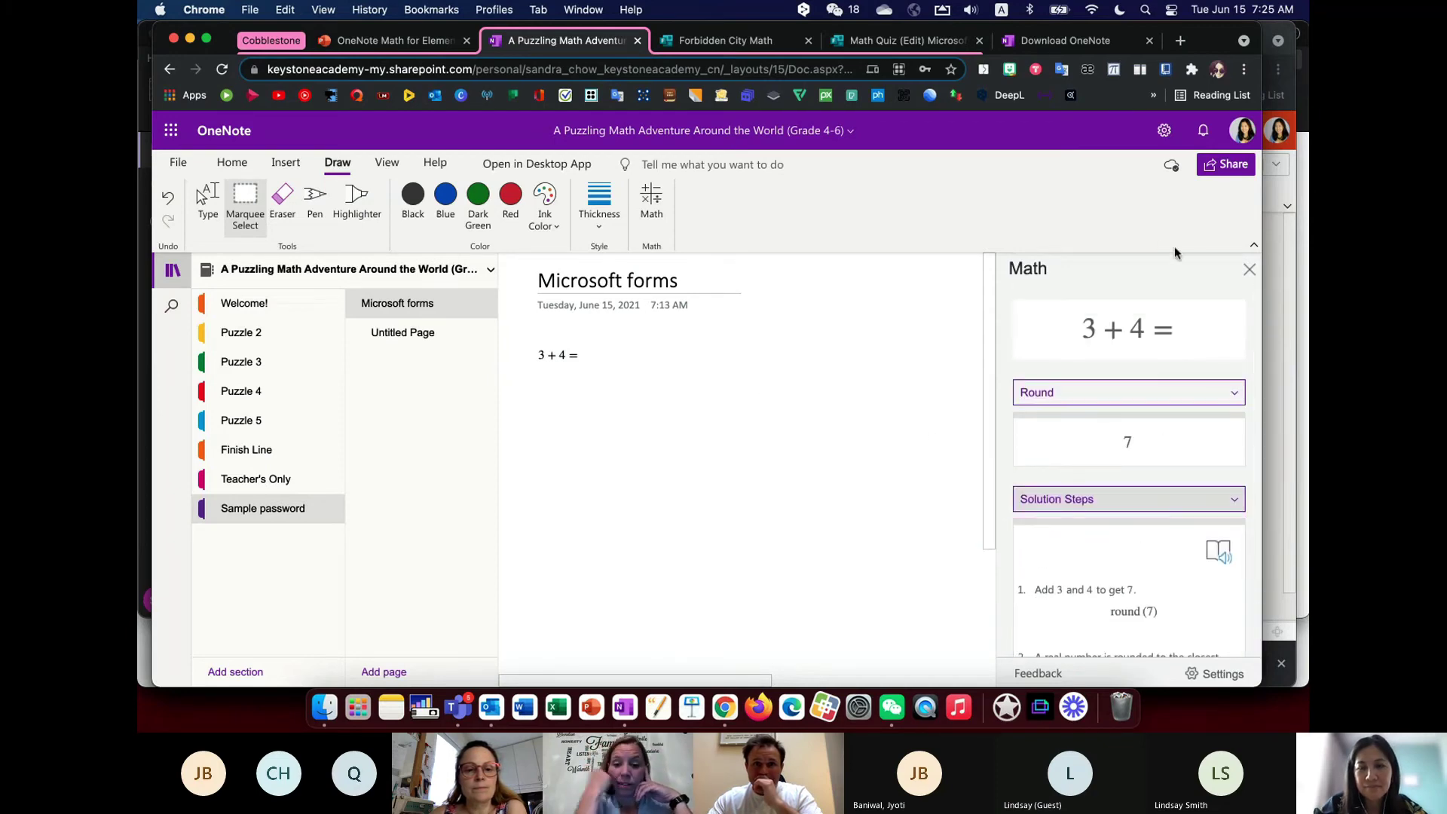
pyautogui.scroll(-1, 1121, 478)
pyautogui.scroll(-2, 1120, 477)
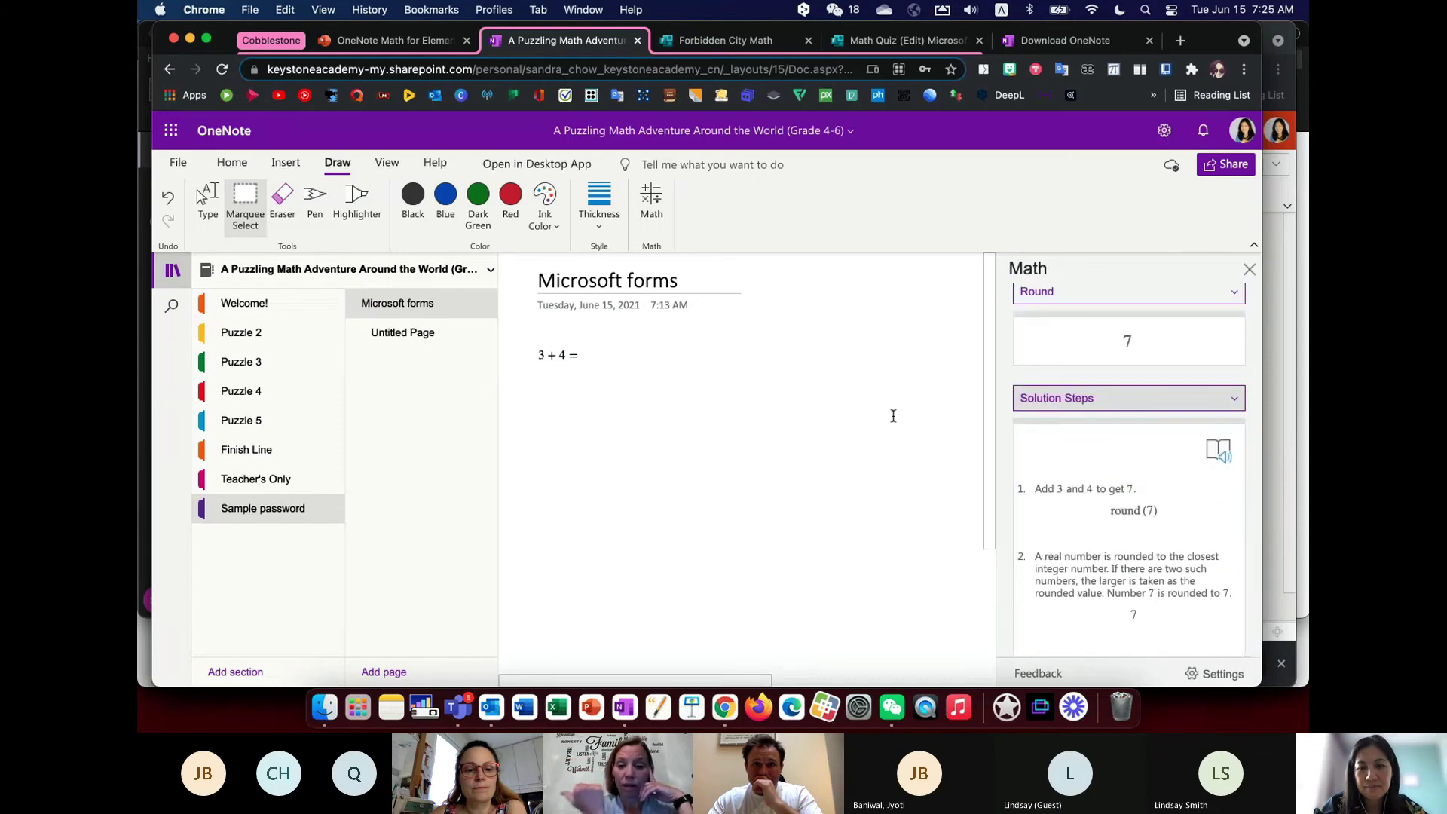
pyautogui.scroll(2, 1138, 390)
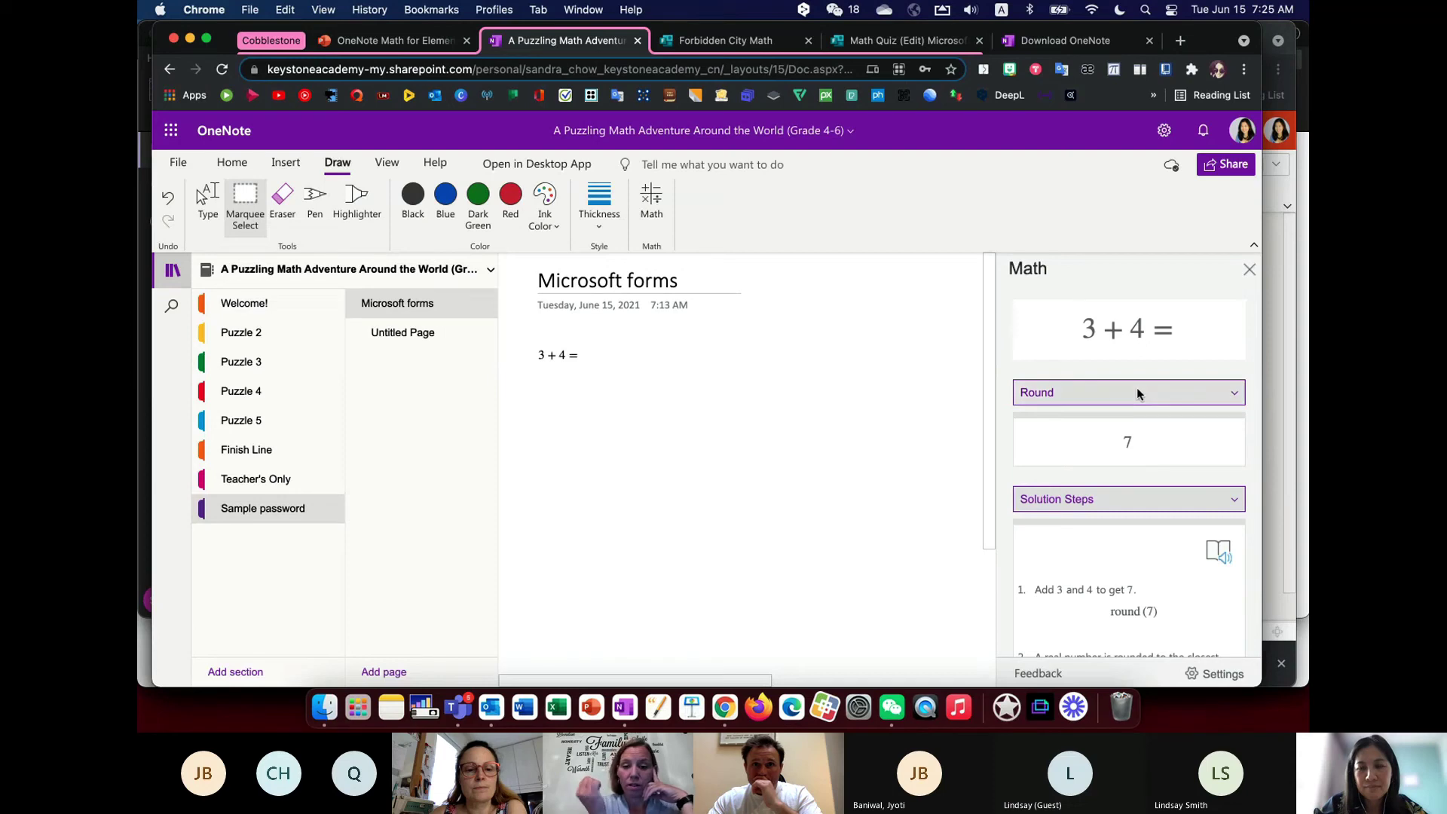
pyautogui.scroll(-2, 1138, 482)
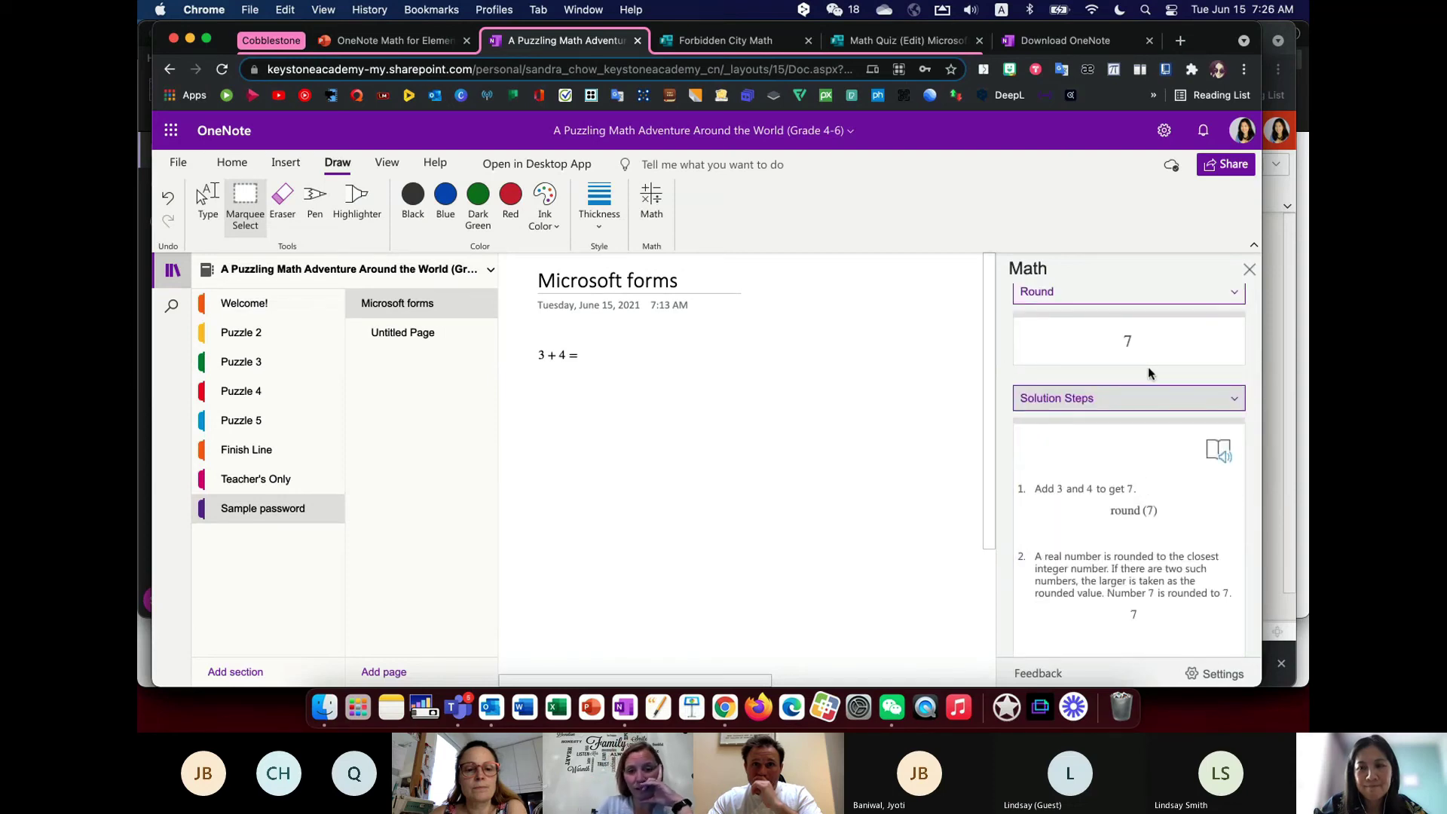
# - Widen the browser window slightly and check the insert options before returning to the drawing tools
pyautogui.moveTo(1262, 179); pyautogui.dragTo(1297, 180)
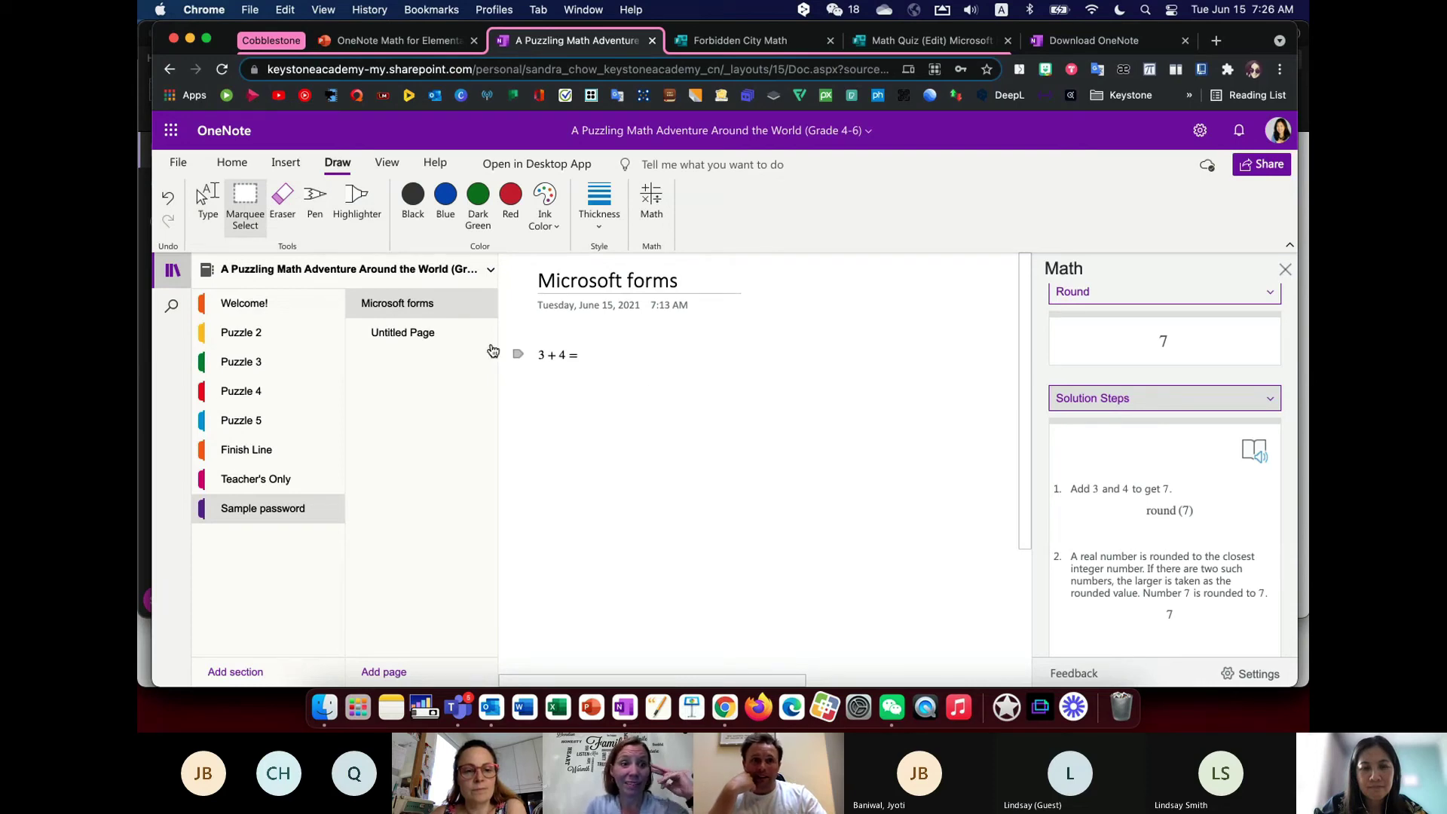
pyautogui.click(292, 165)
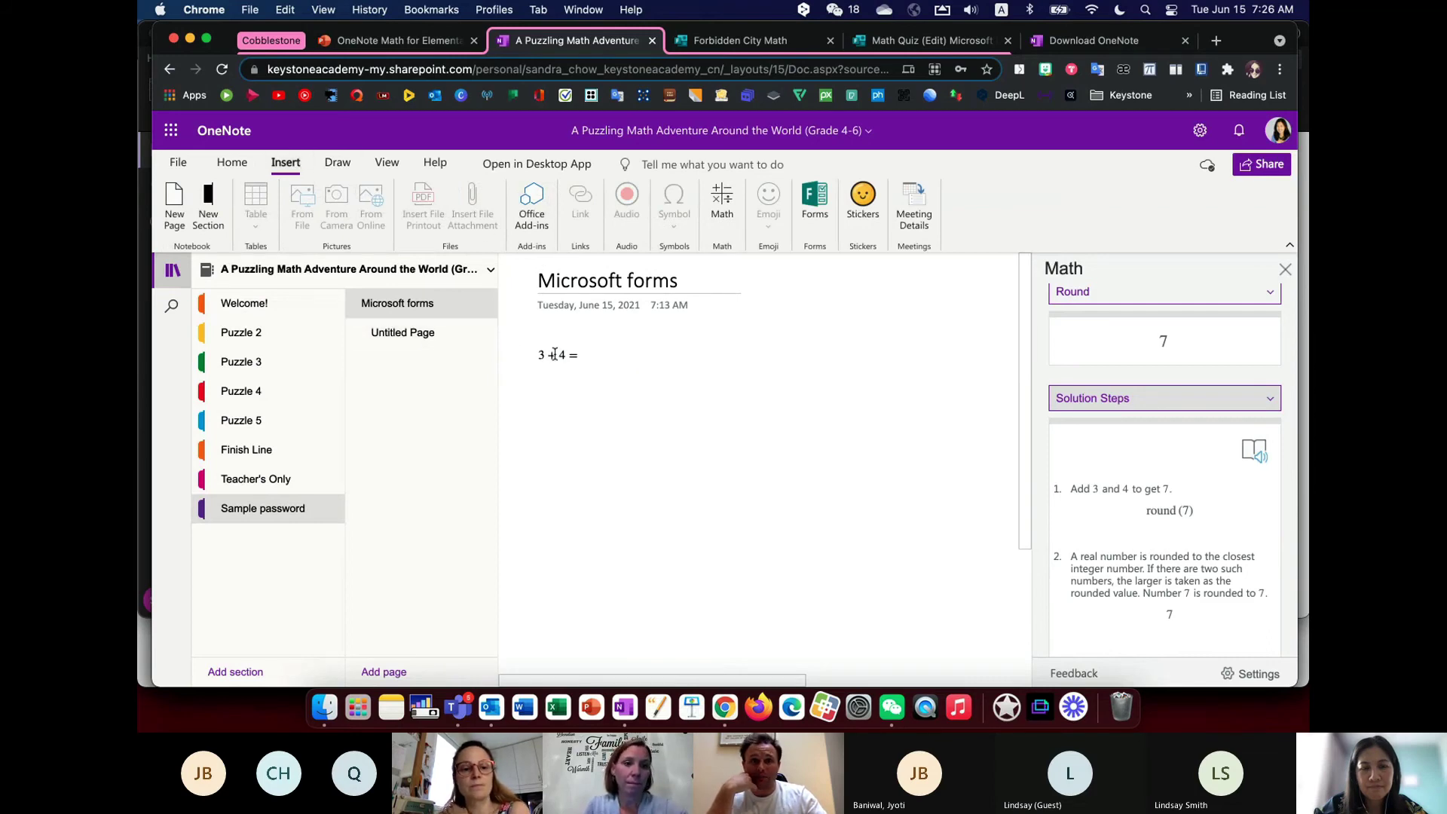
pyautogui.click(337, 164)
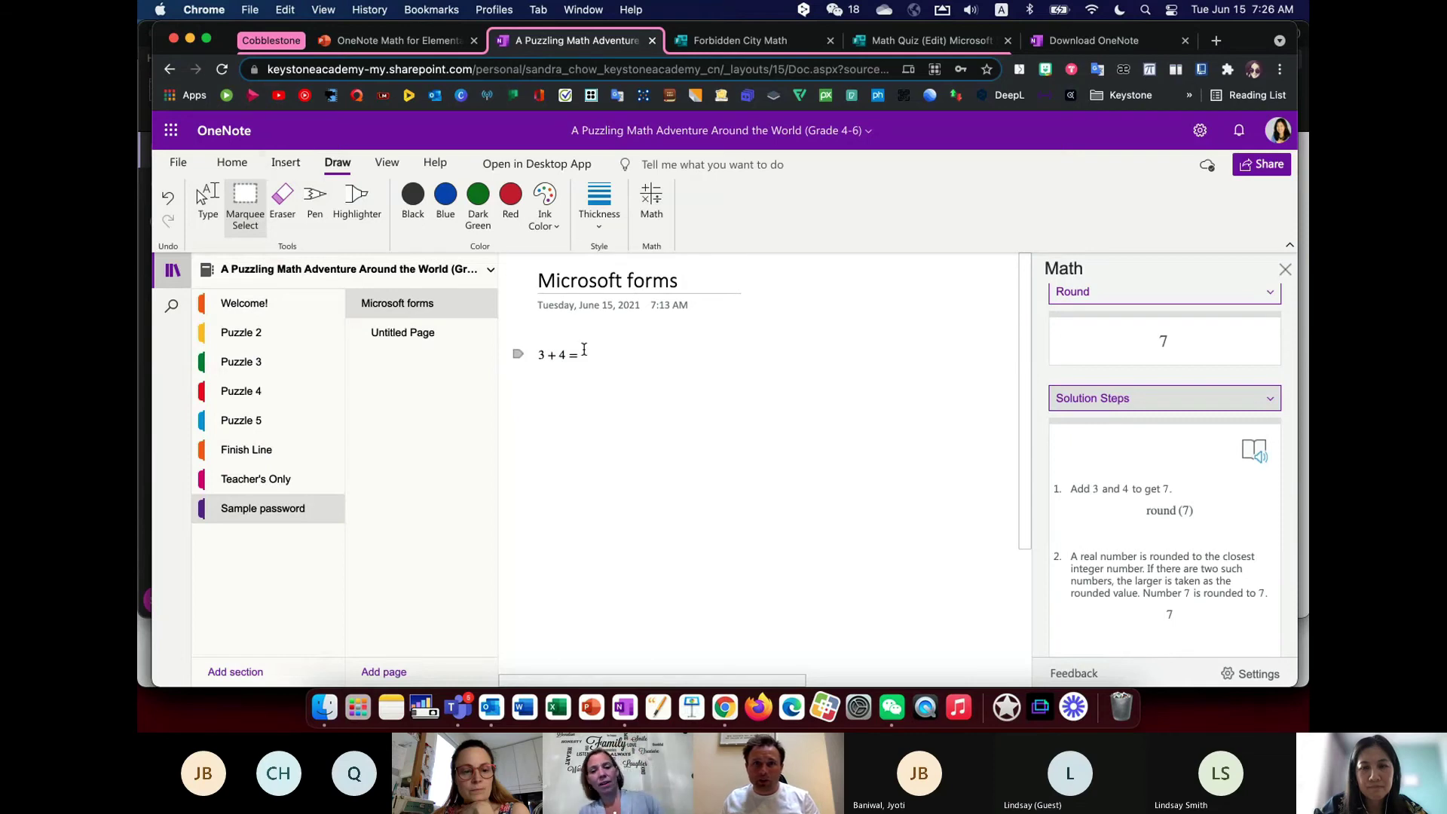
# - Handwrite the equation 3x²+1=6 with the black Pen below the typed equation
pyautogui.click(626, 395)
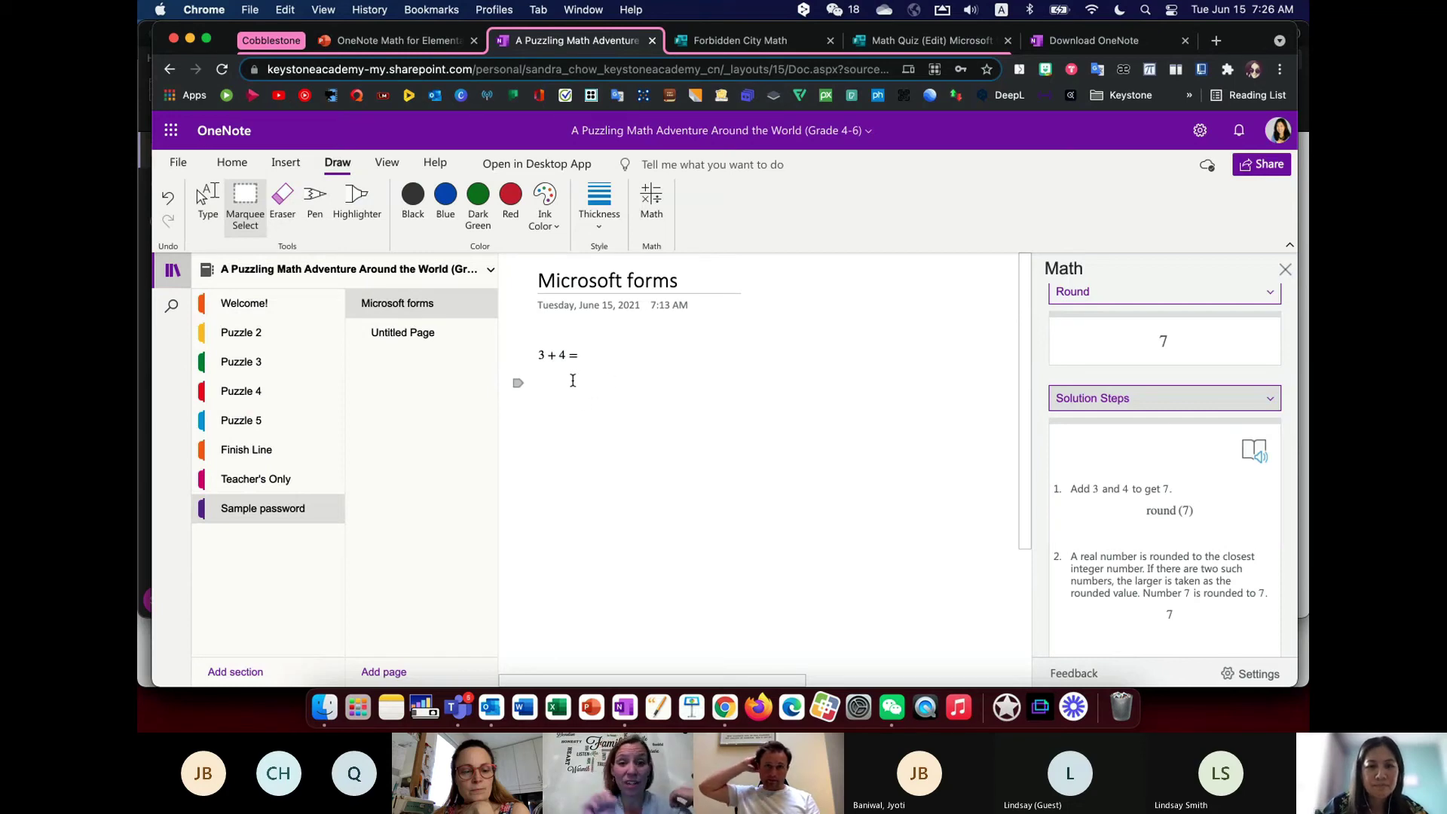
pyautogui.press('Escape')
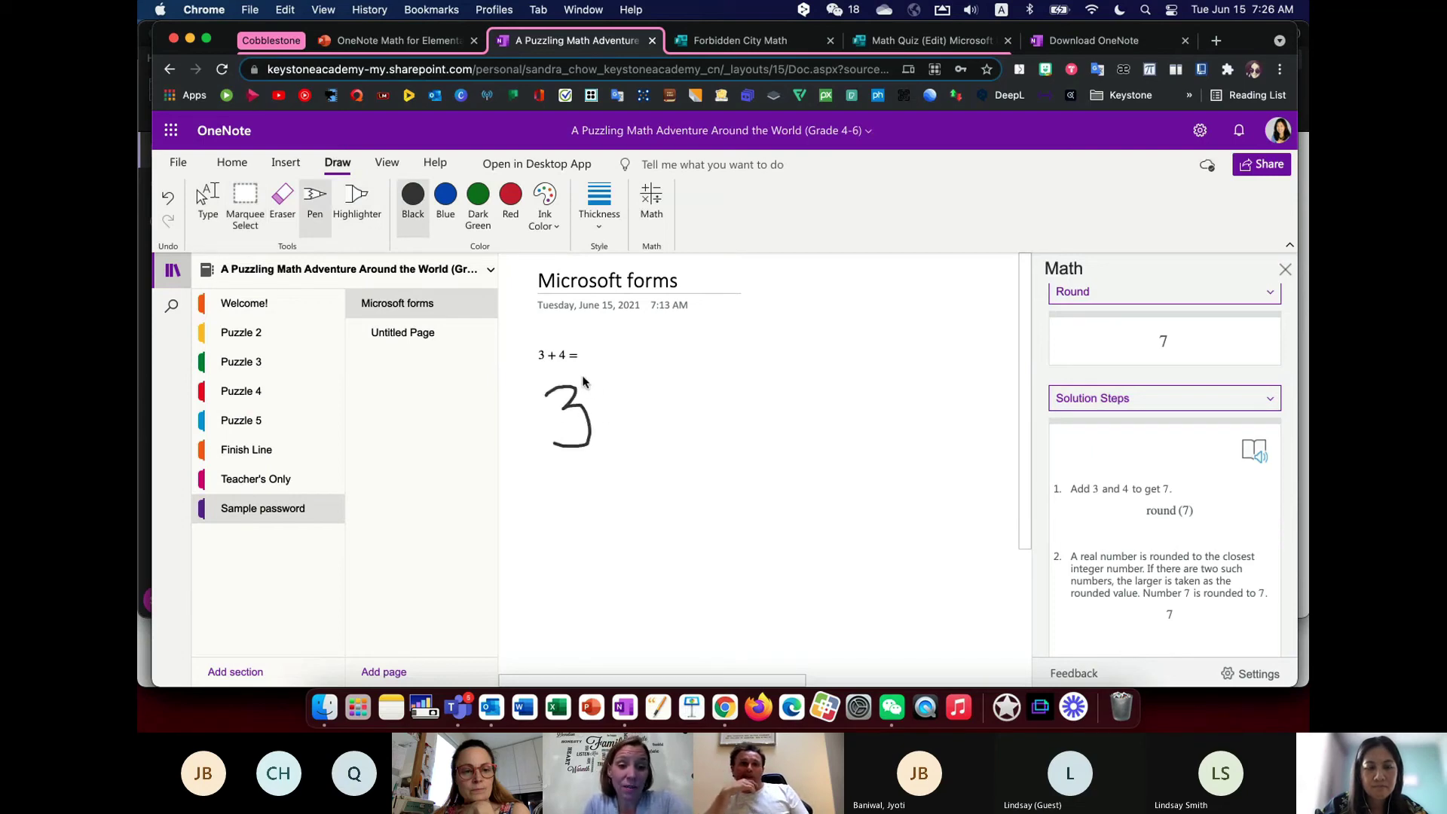
pyautogui.moveTo(630, 435); pyautogui.dragTo(630, 435)
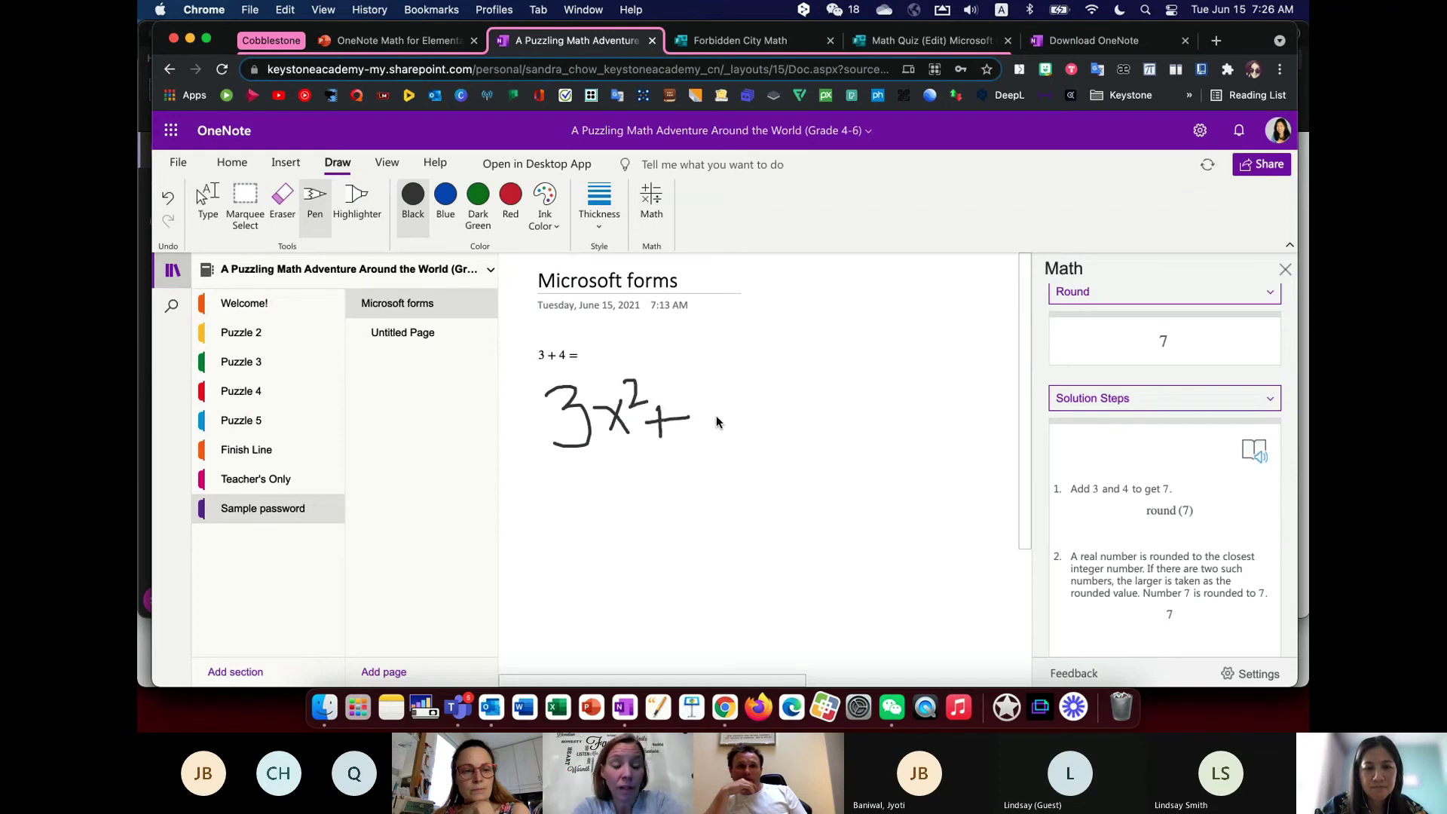
pyautogui.moveTo(741, 414); pyautogui.dragTo(758, 426)
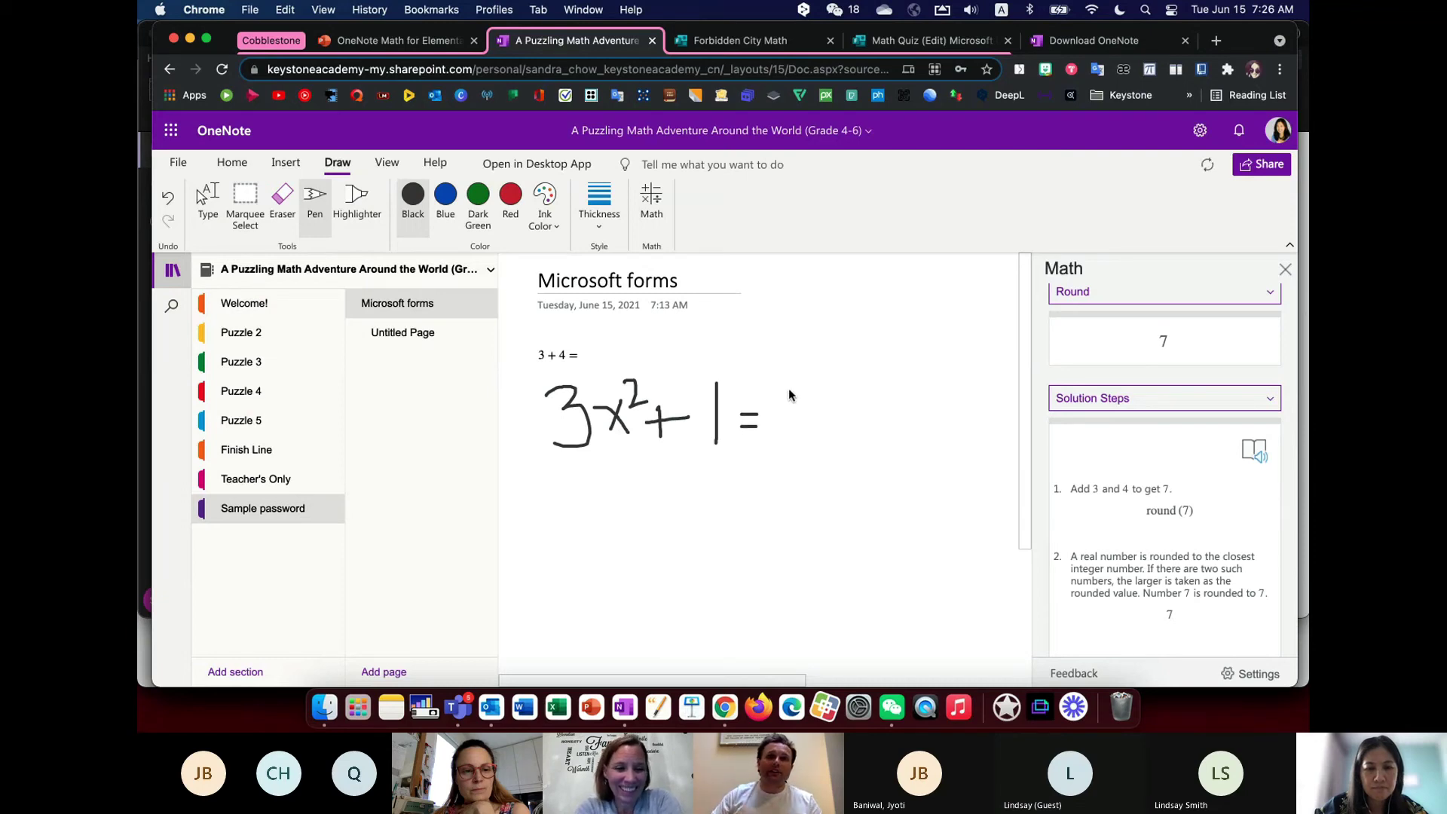
pyautogui.moveTo(789, 392)
pyautogui.mouseDown()
pyautogui.moveTo(808, 449)
pyautogui.moveTo(778, 441)
pyautogui.mouseUp()
# - Move the typed equation 3+4= up beside the page title, clear of the handwritten equation
pyautogui.click(208, 200)
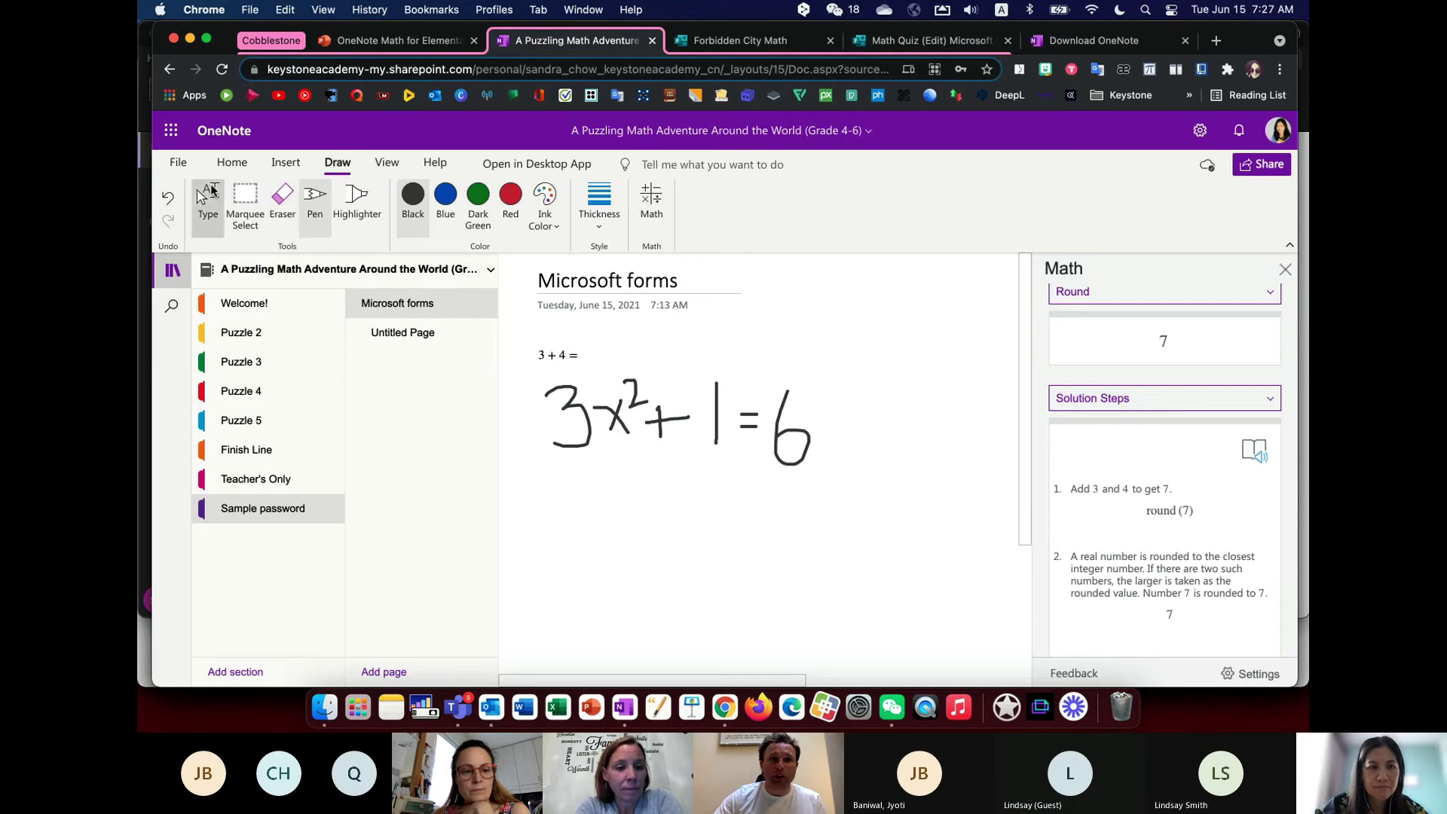
pyautogui.click(245, 197)
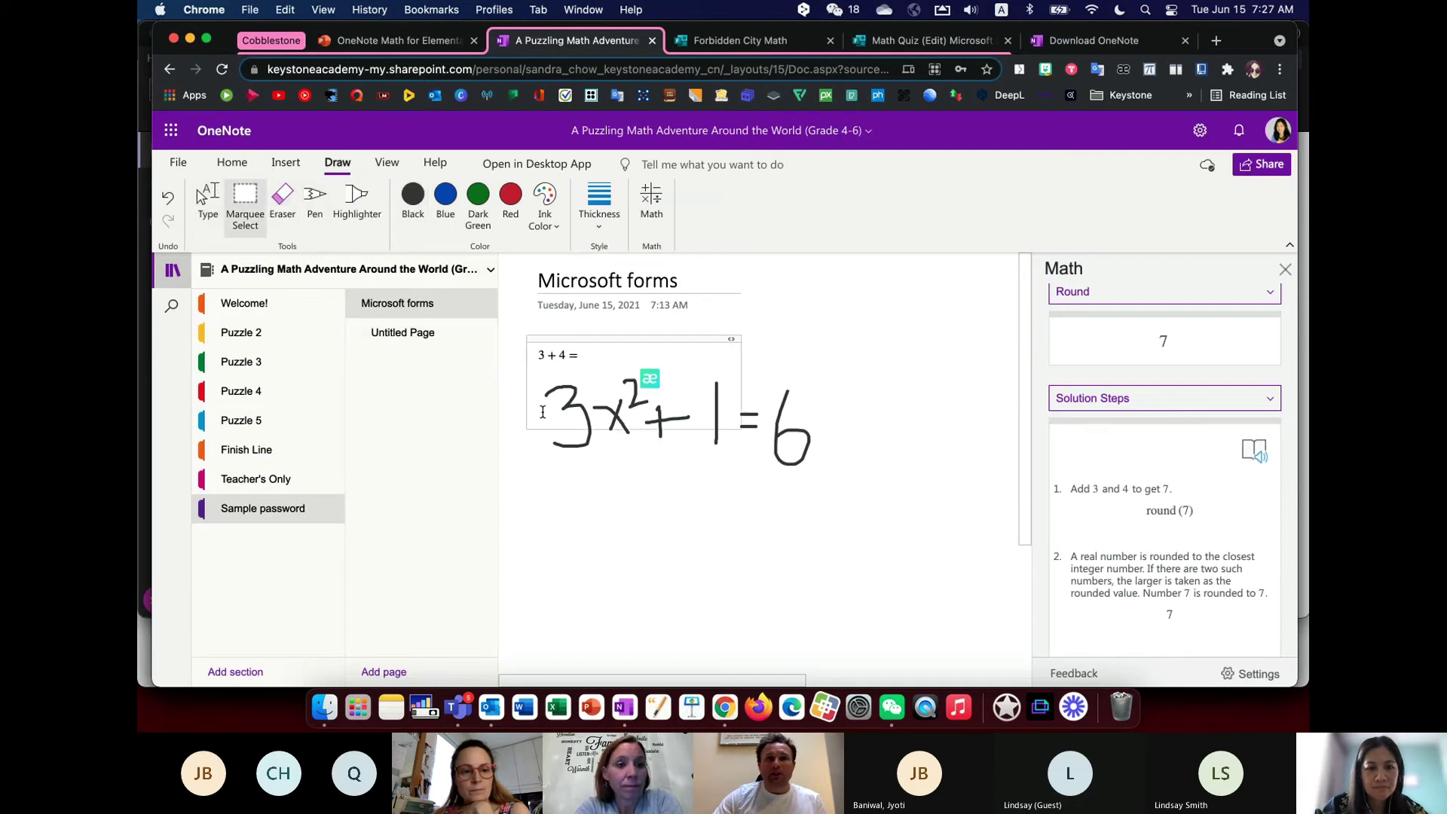
pyautogui.moveTo(550, 498); pyautogui.dragTo(635, 405)
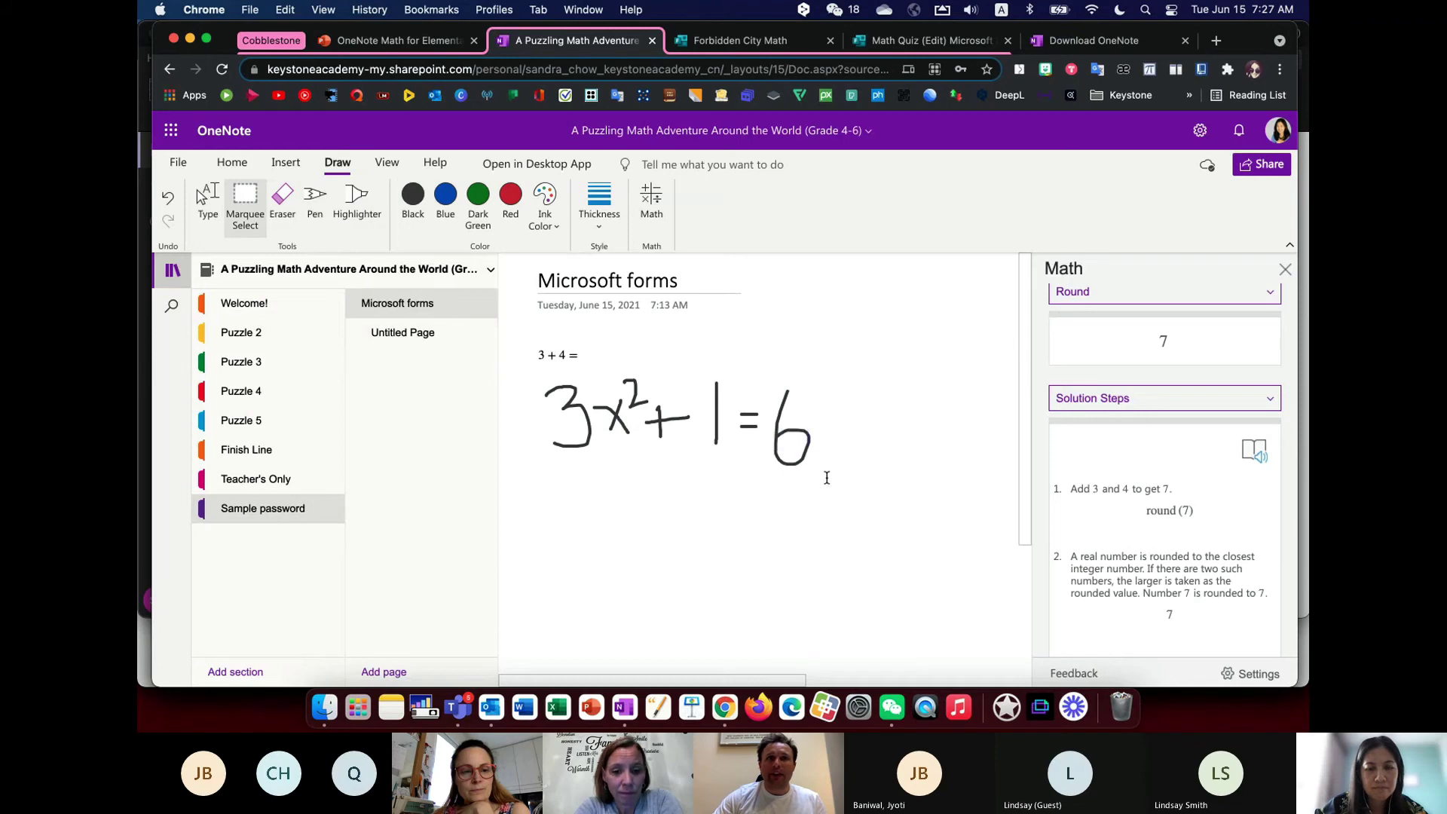
pyautogui.moveTo(826, 478)
pyautogui.mouseDown()
pyautogui.moveTo(580, 332)
pyautogui.moveTo(760, 334)
pyautogui.moveTo(873, 293)
pyautogui.moveTo(874, 274)
pyautogui.mouseUp()
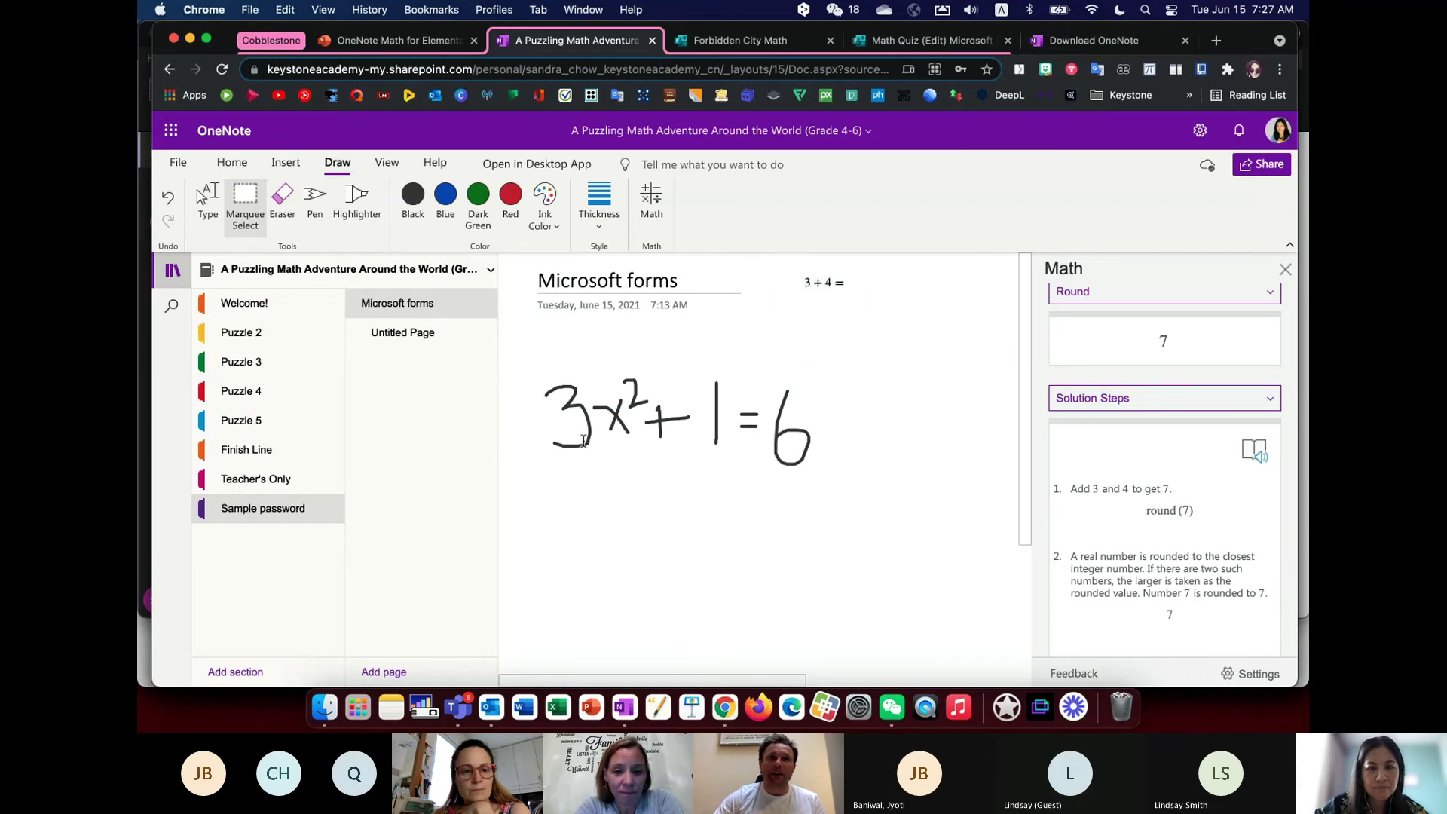
# - Select the whole handwritten equation 3x²+1=6 and load it into the Math assistant
pyautogui.hscroll(1, 583, 441)
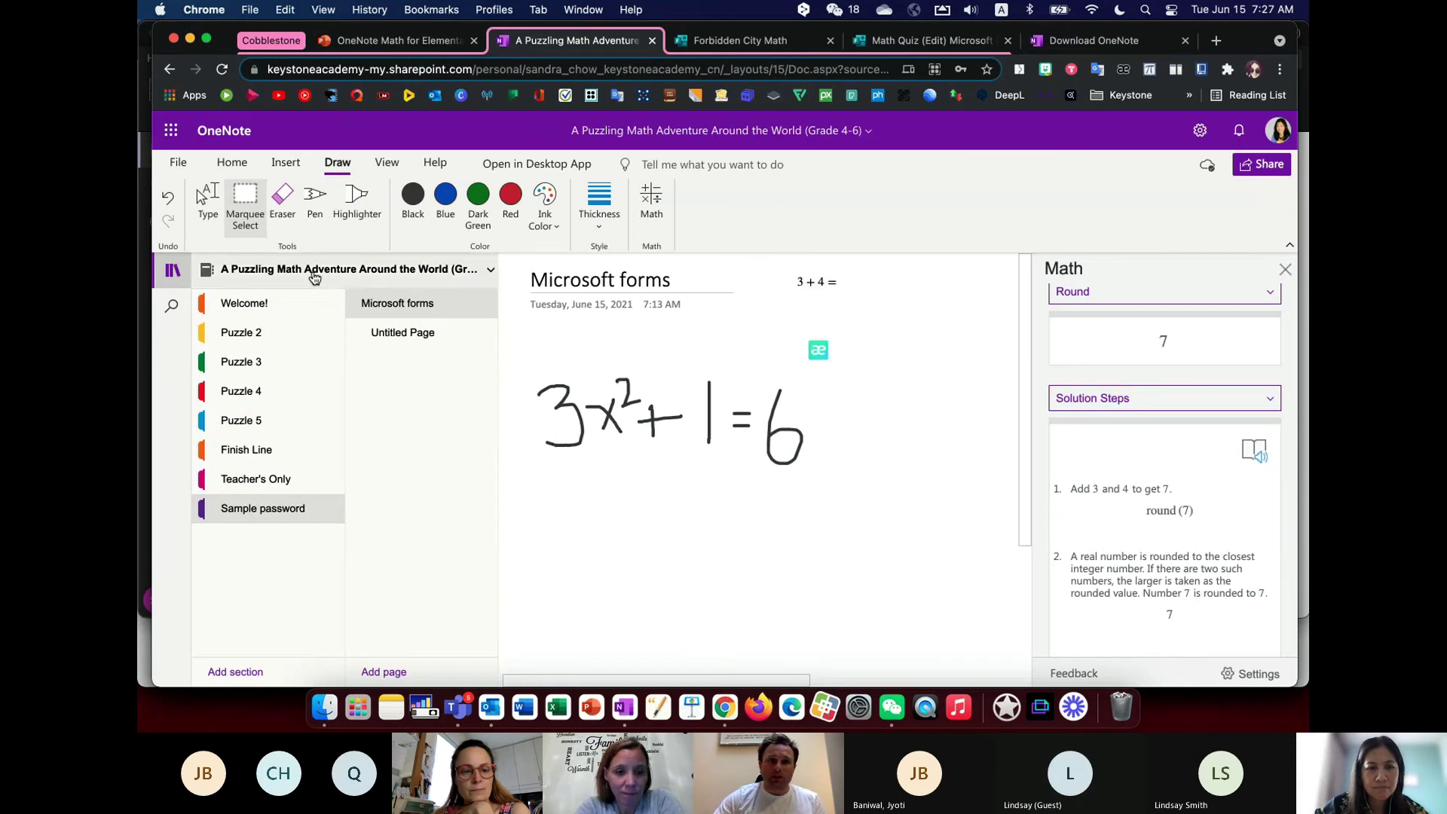
pyautogui.click(208, 204)
pyautogui.moveTo(519, 451)
pyautogui.mouseDown()
pyautogui.moveTo(591, 420)
pyautogui.moveTo(765, 394)
pyautogui.moveTo(807, 355)
pyautogui.moveTo(797, 346)
pyautogui.mouseUp()
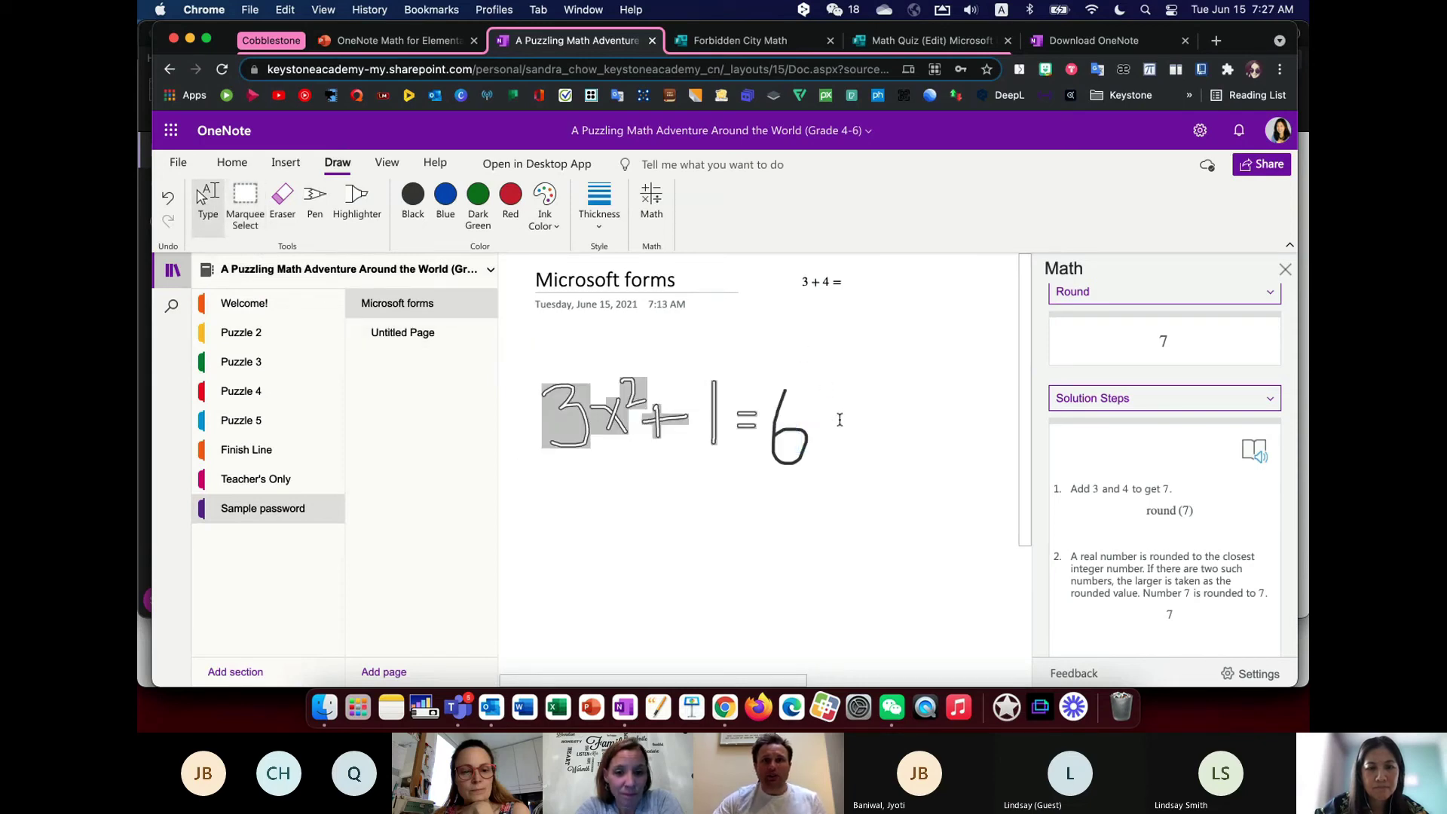
pyautogui.click(799, 445)
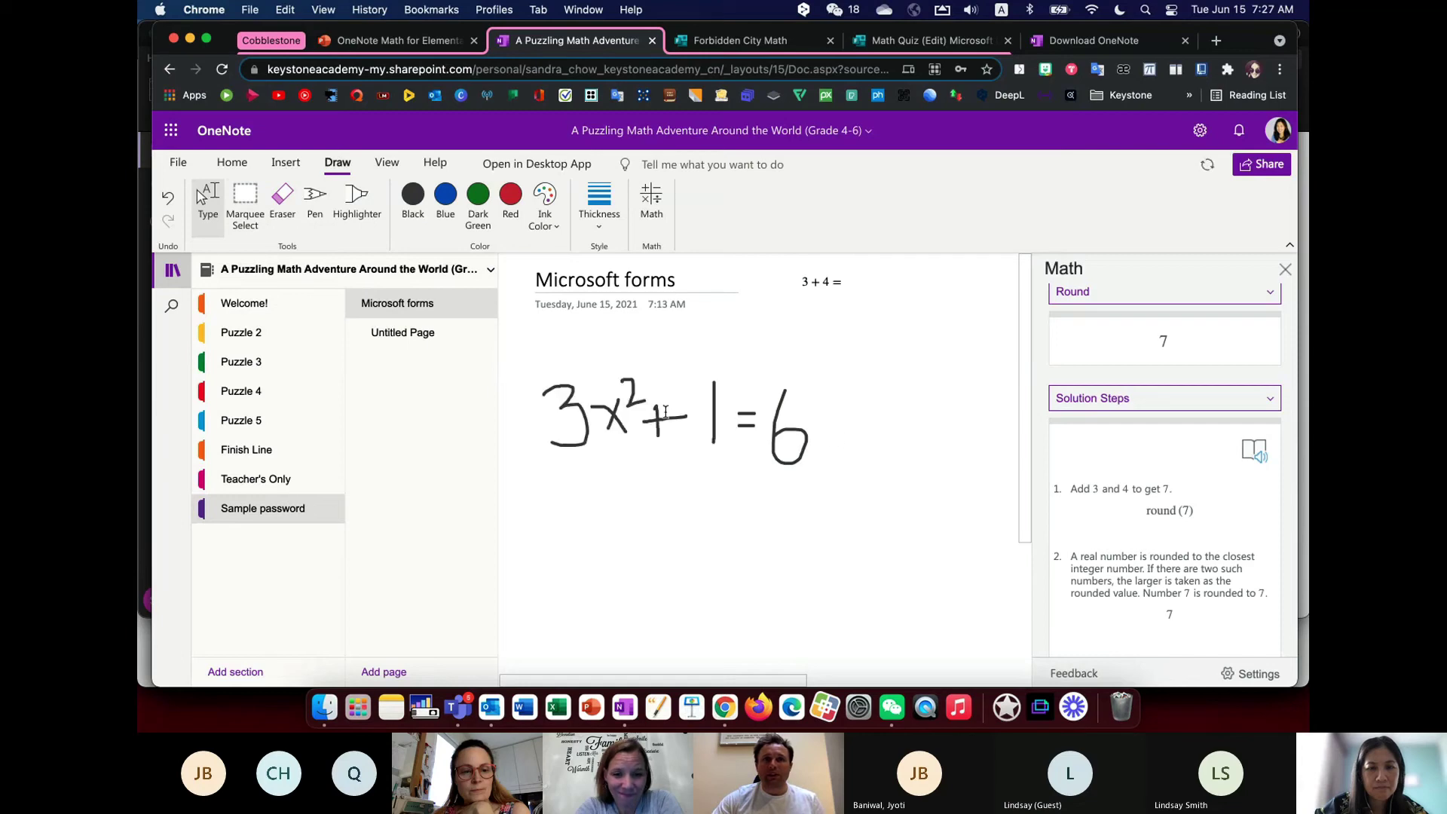
pyautogui.click(569, 390)
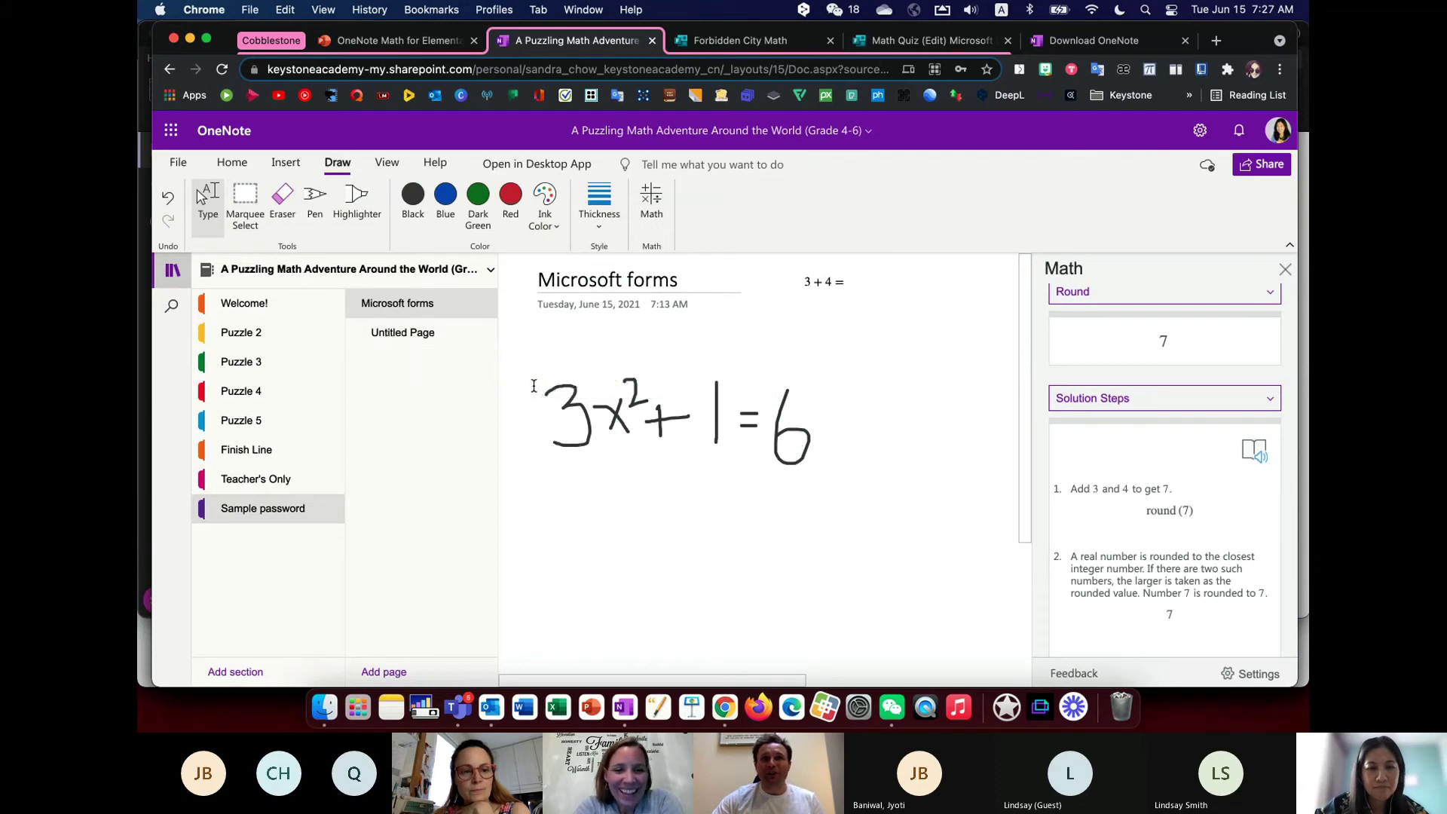
pyautogui.moveTo(533, 386)
pyautogui.mouseDown()
pyautogui.moveTo(526, 511)
pyautogui.moveTo(599, 378)
pyautogui.moveTo(868, 346)
pyautogui.moveTo(858, 335)
pyautogui.mouseUp()
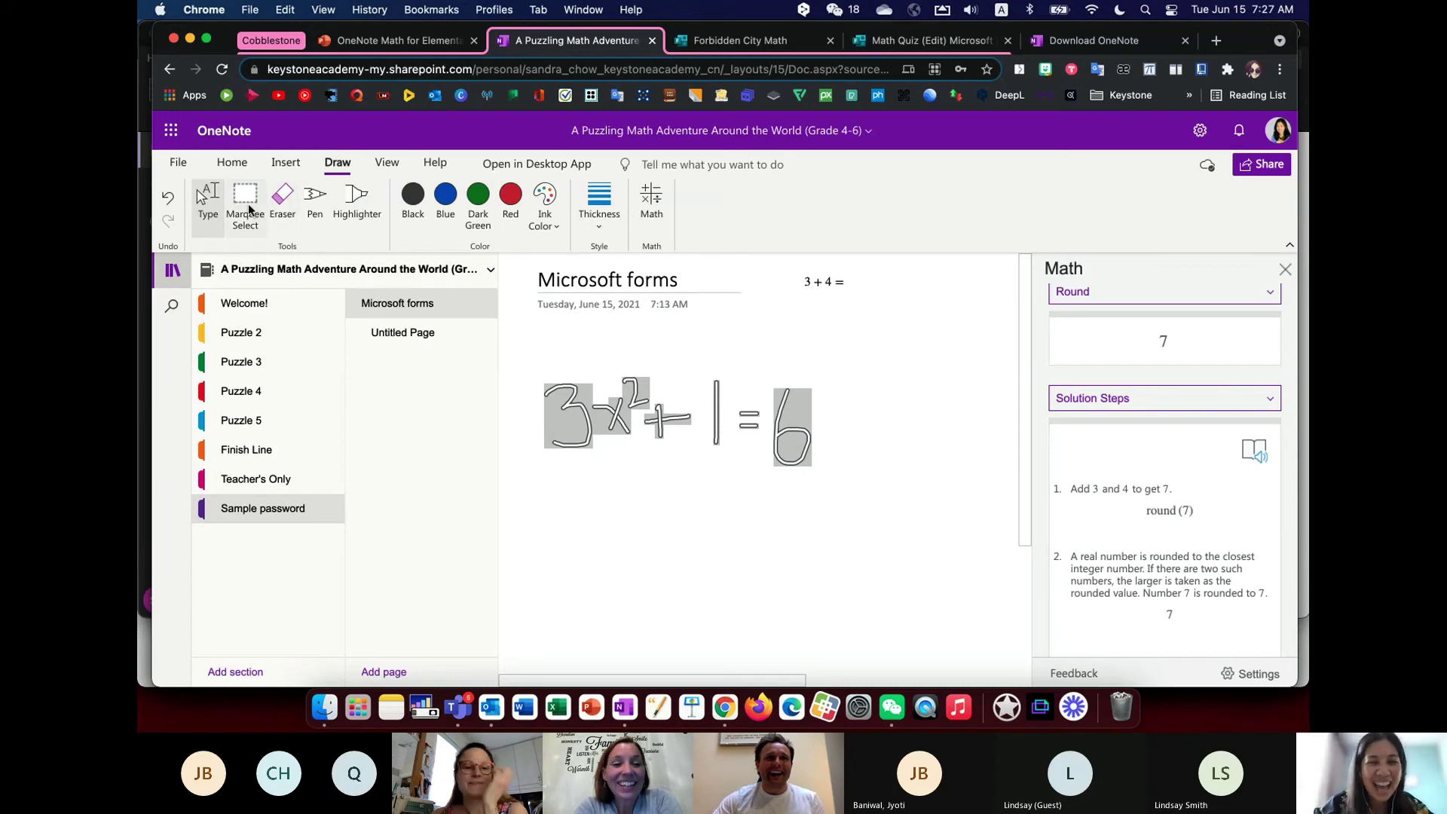
pyautogui.click(651, 197)
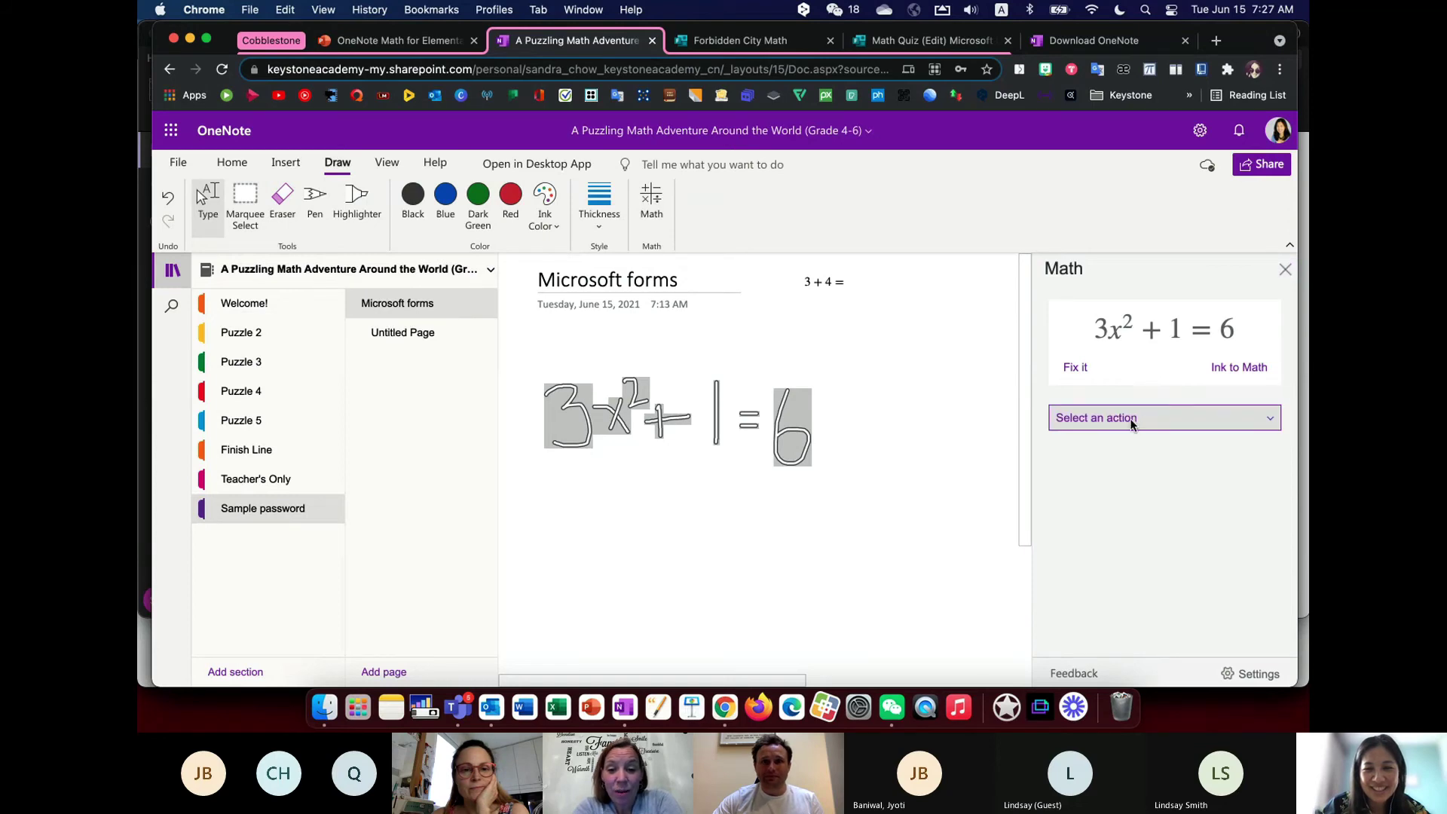
# - Apply the Graph in 2D action to the handwritten equation and check the other available actions, keeping Graph in 2D selected
pyautogui.click(1179, 418)
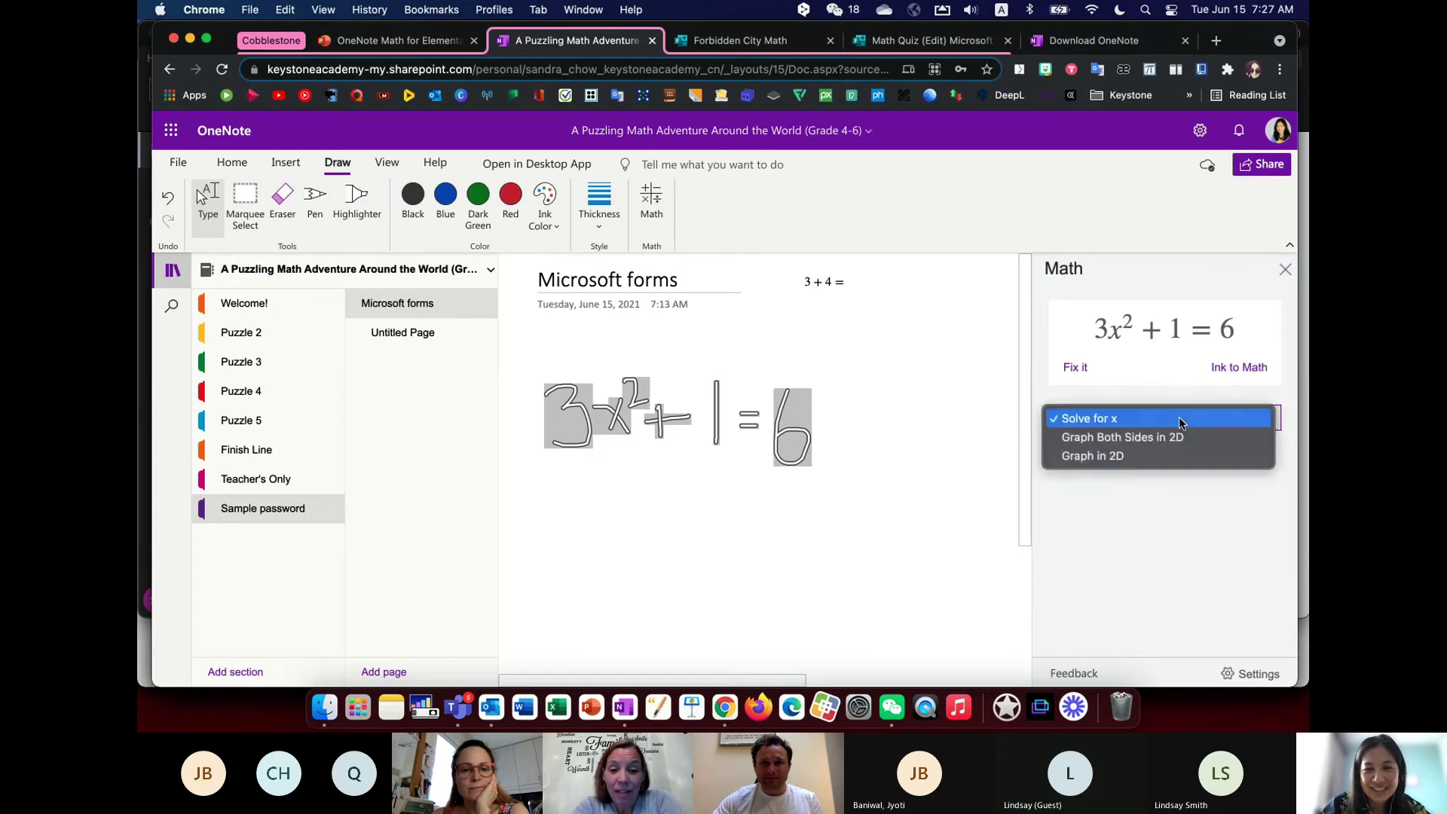
pyautogui.click(1169, 455)
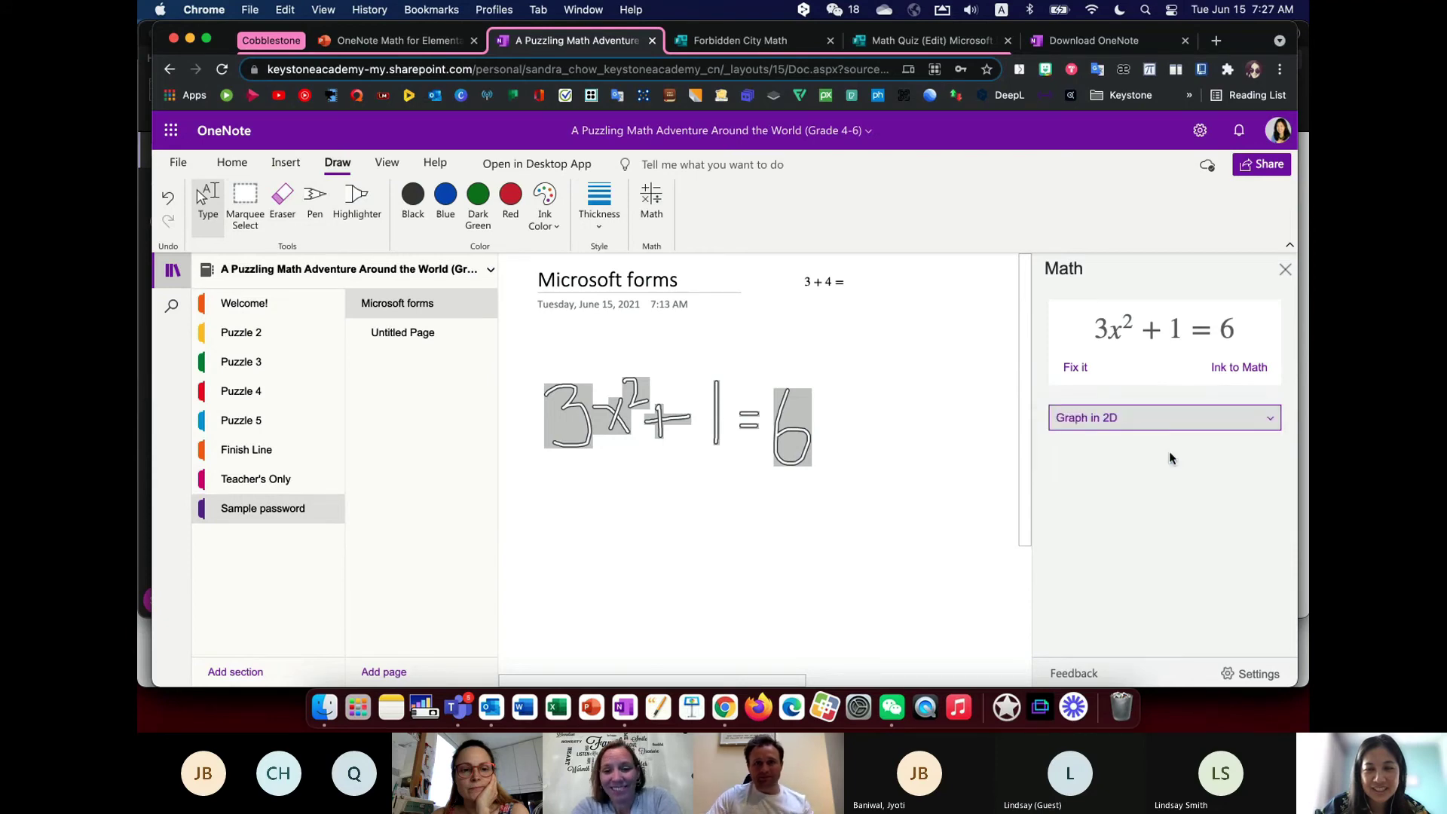
pyautogui.scroll(-1, 1153, 392)
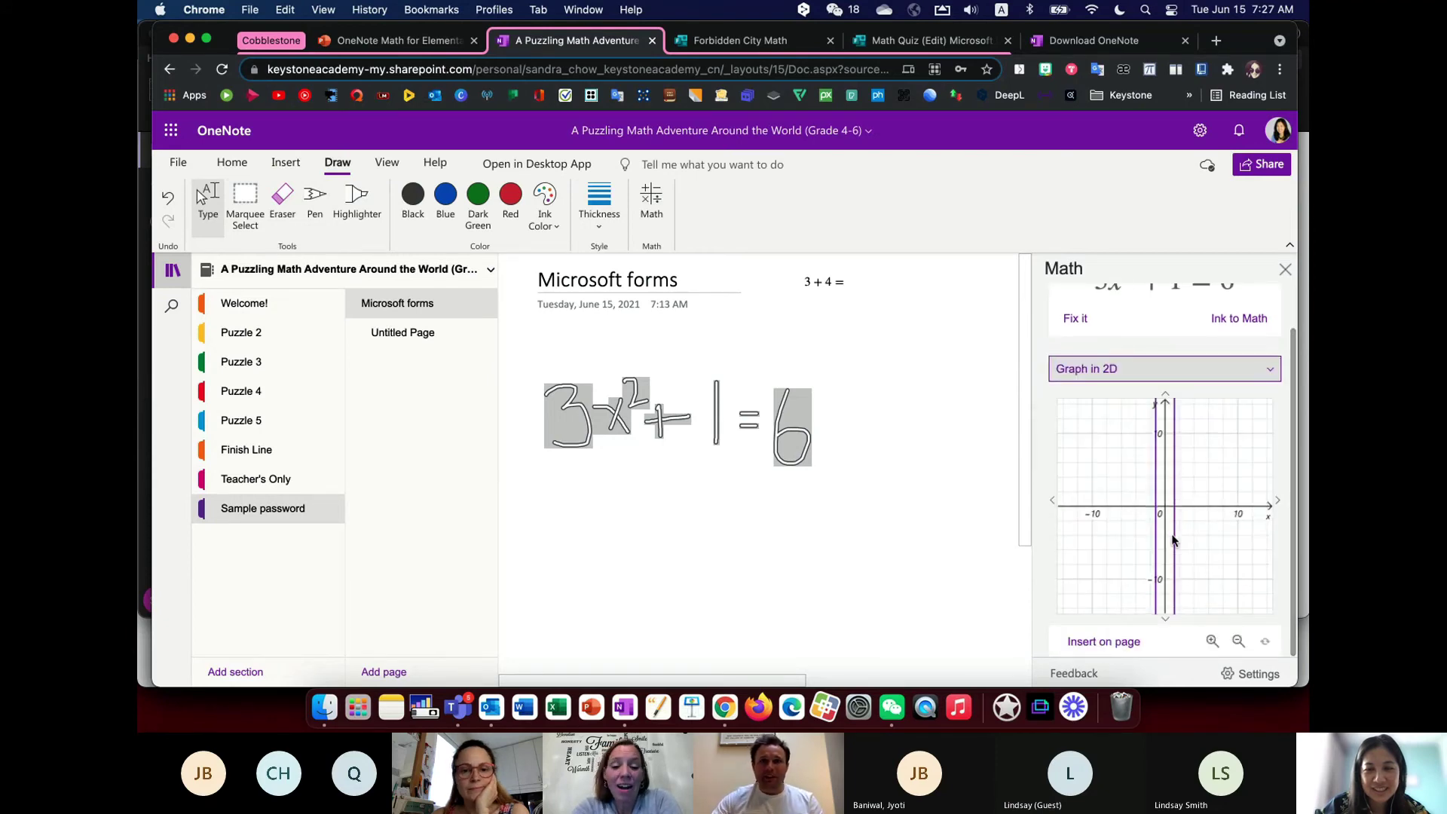
pyautogui.click(1150, 374)
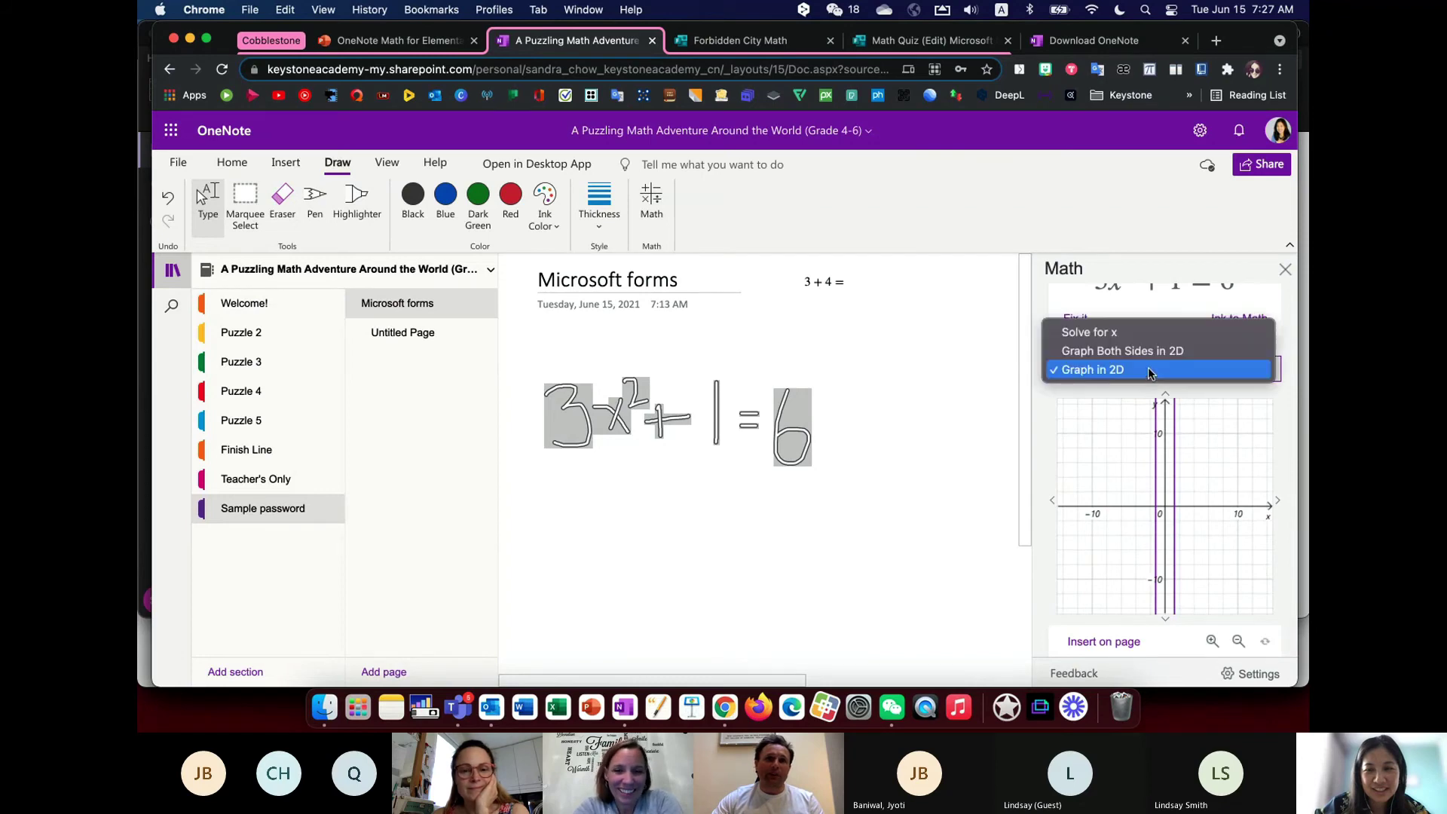
pyautogui.click(1143, 376)
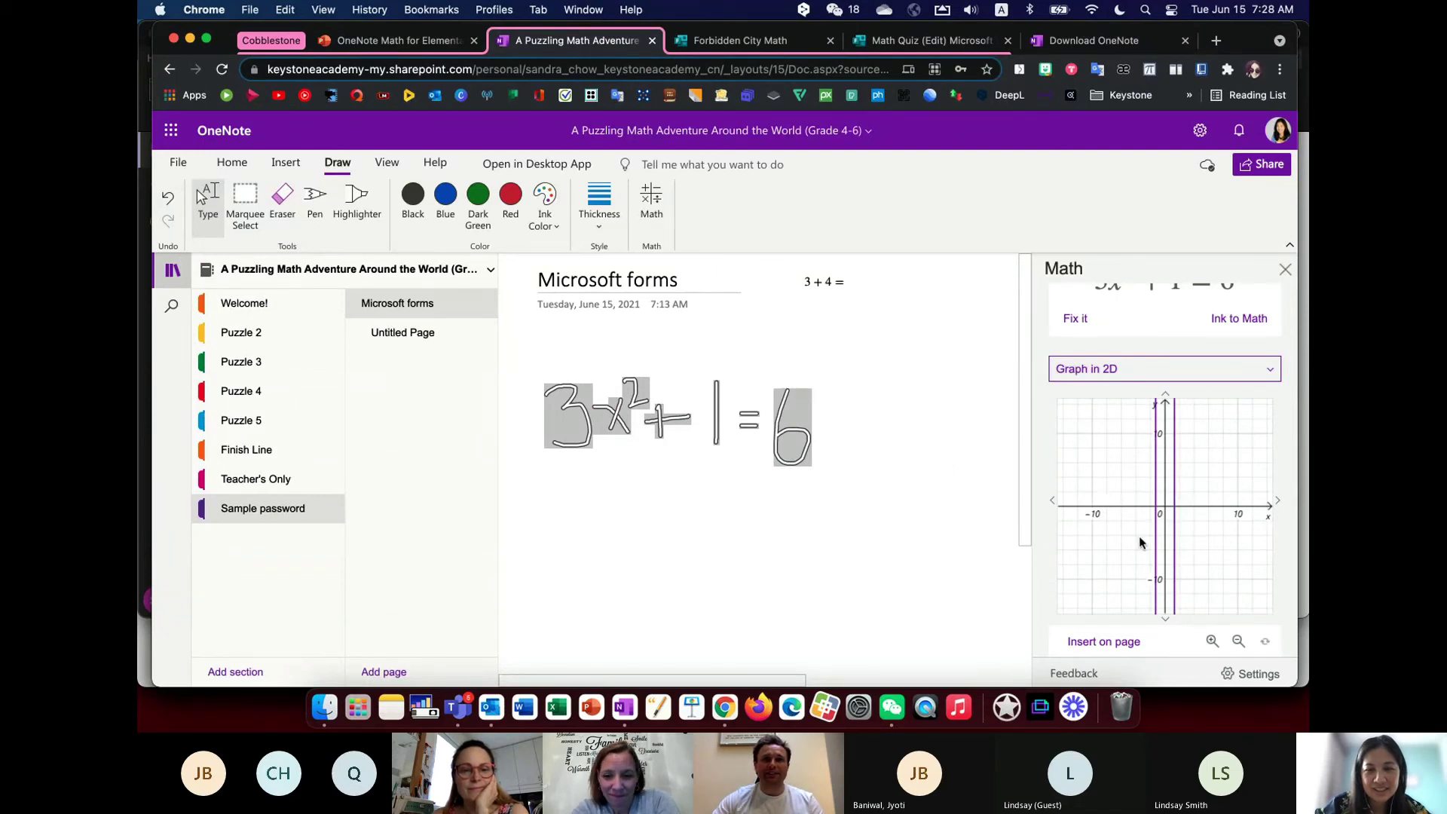
# - Insert the equation's 2D graph on the page below the handwriting
pyautogui.scroll(2, 1191, 405)
pyautogui.scroll(-2, 1191, 405)
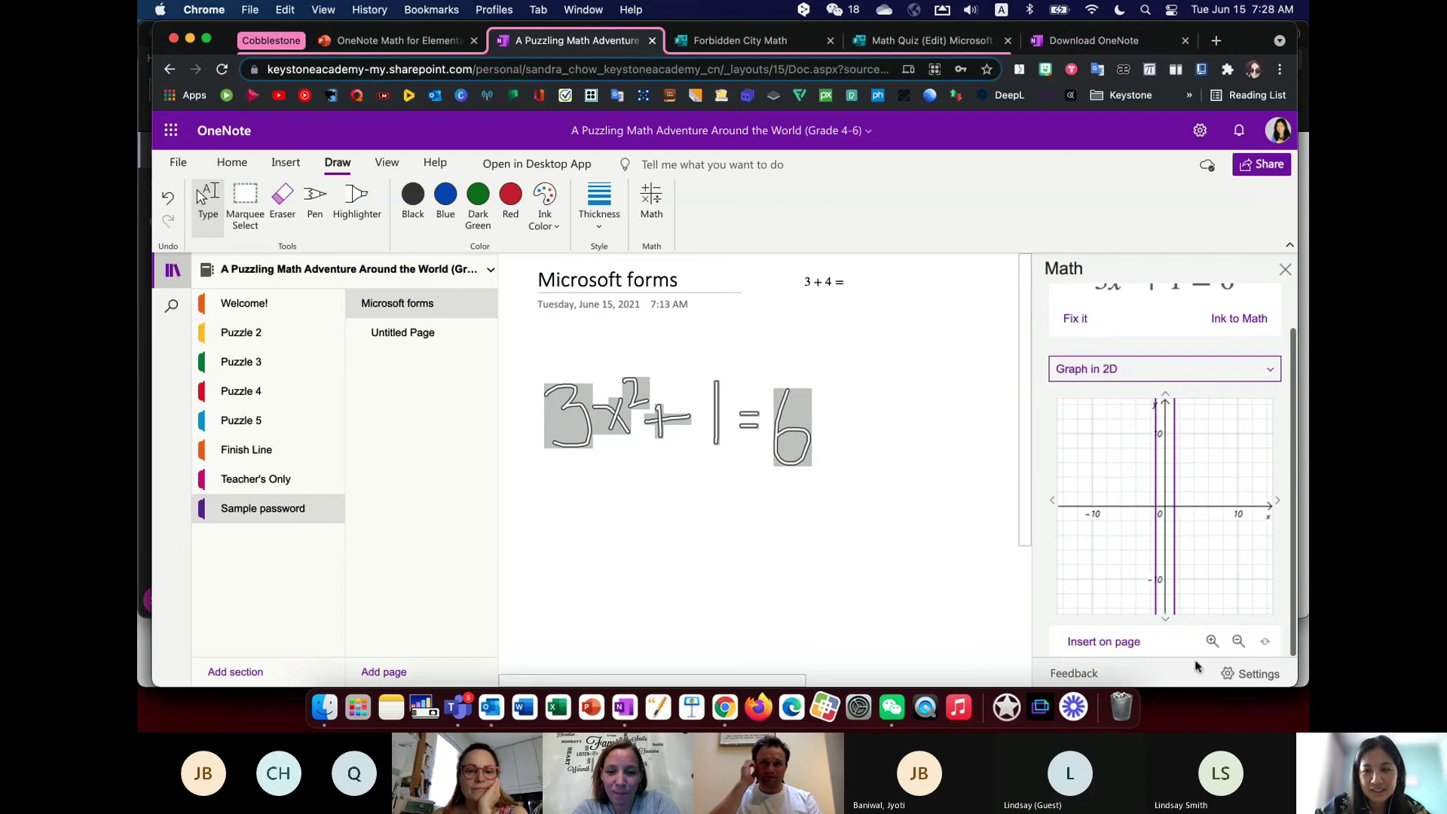
pyautogui.click(1108, 646)
pyautogui.click(1106, 643)
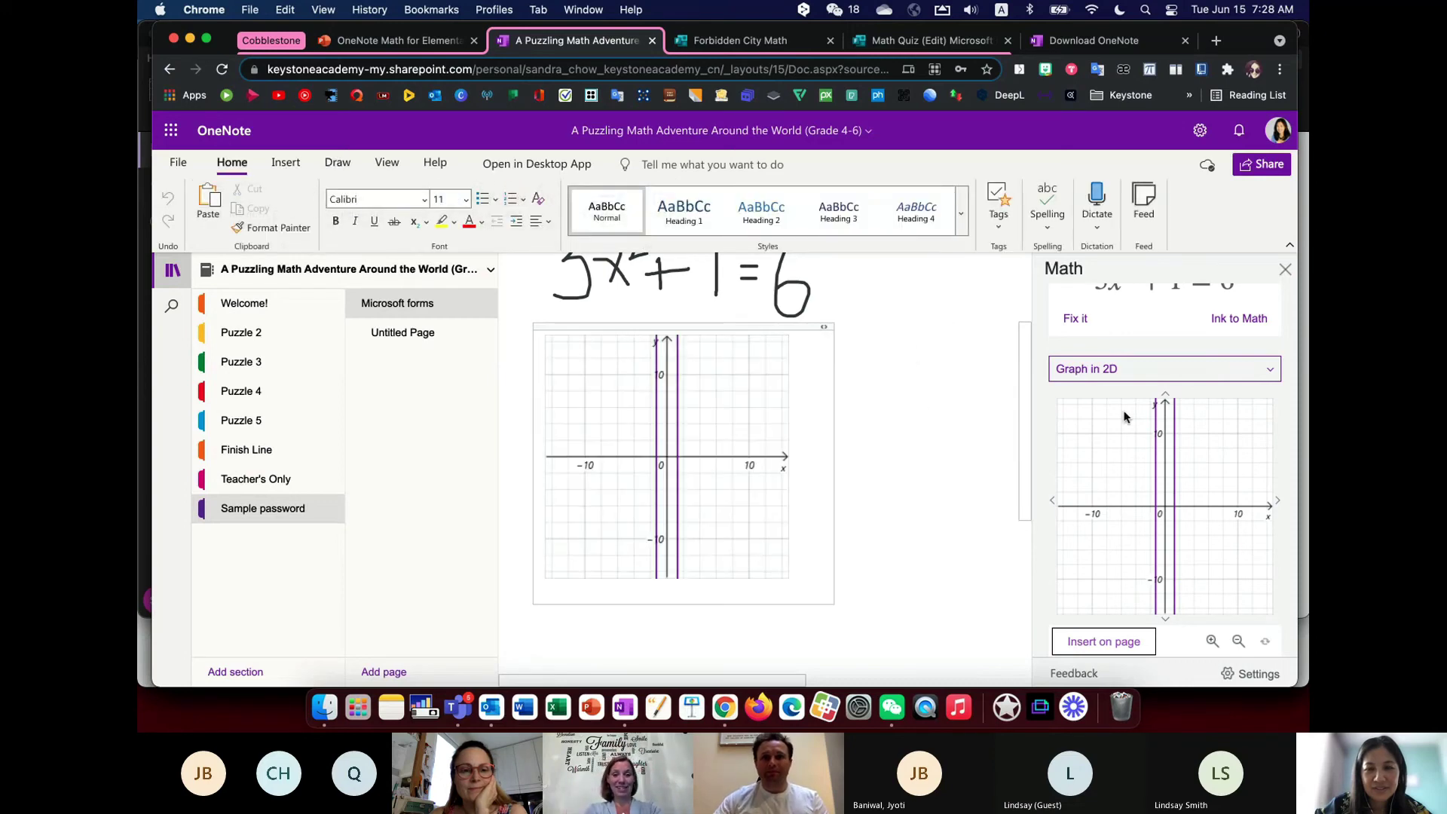
pyautogui.scroll(2, 1149, 432)
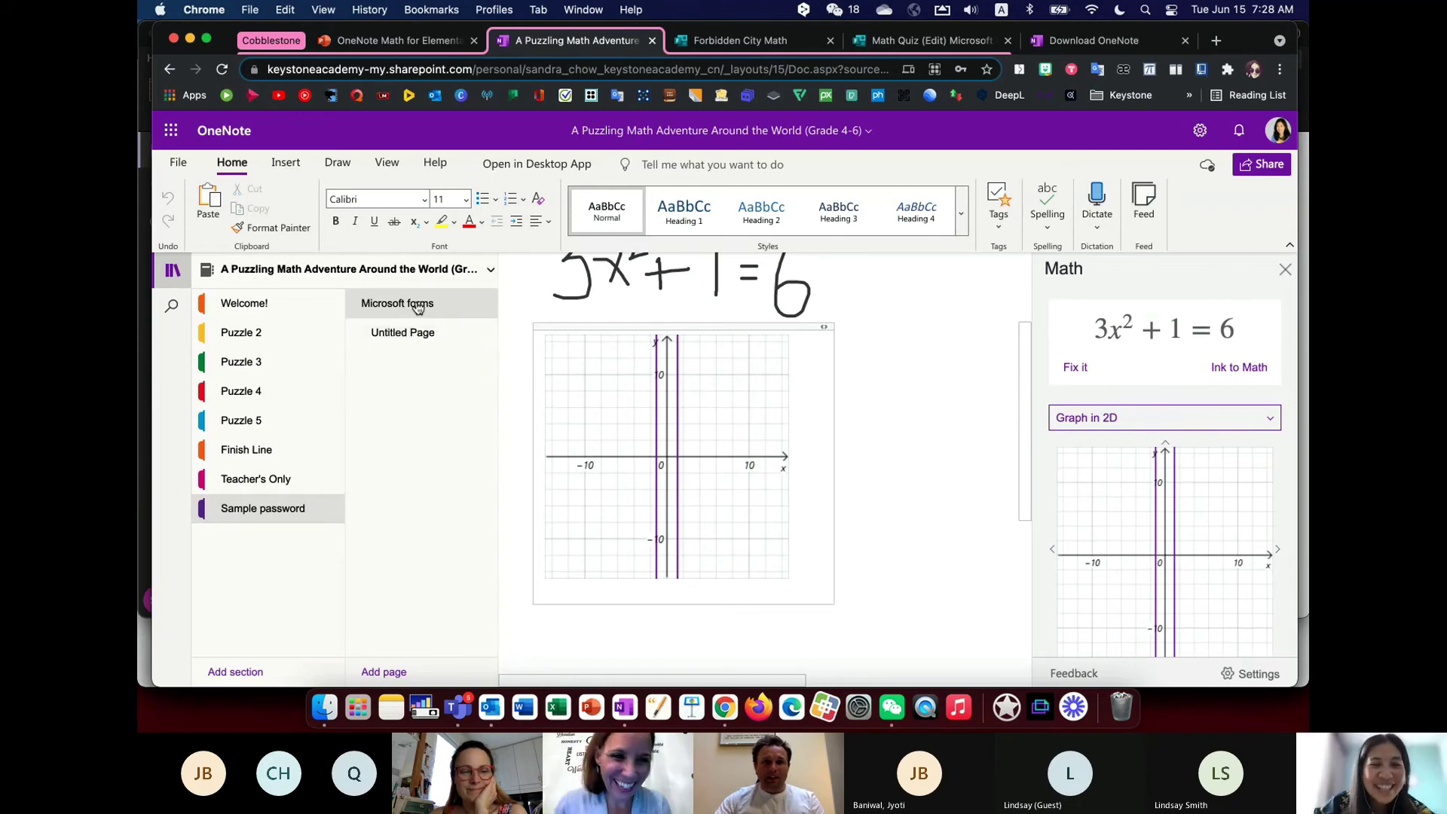
# - Go to the Untitled Page in the Sample password section and open Forms for OneNote in place of the Math assistant
pyautogui.click(431, 335)
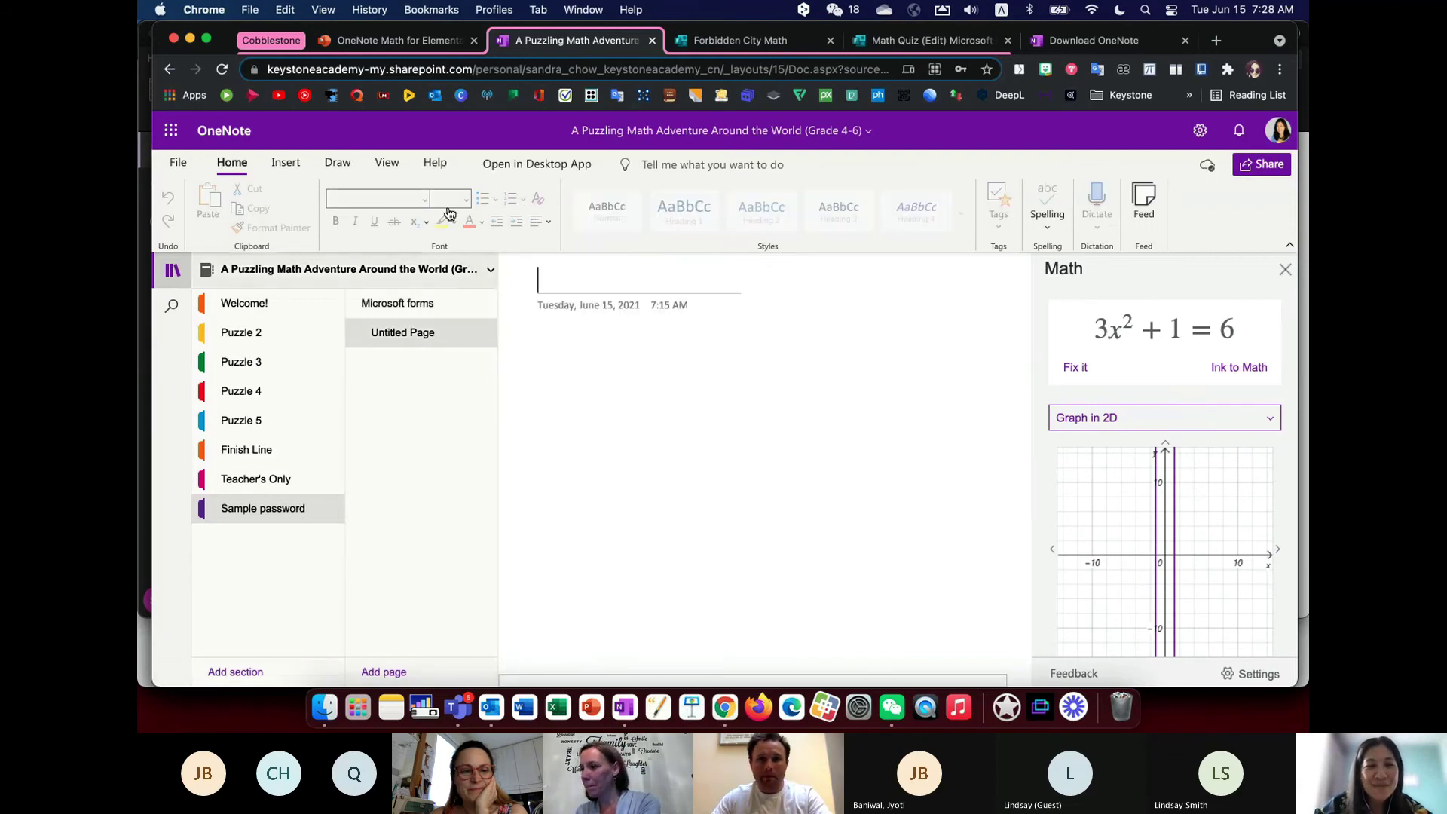
pyautogui.click(284, 163)
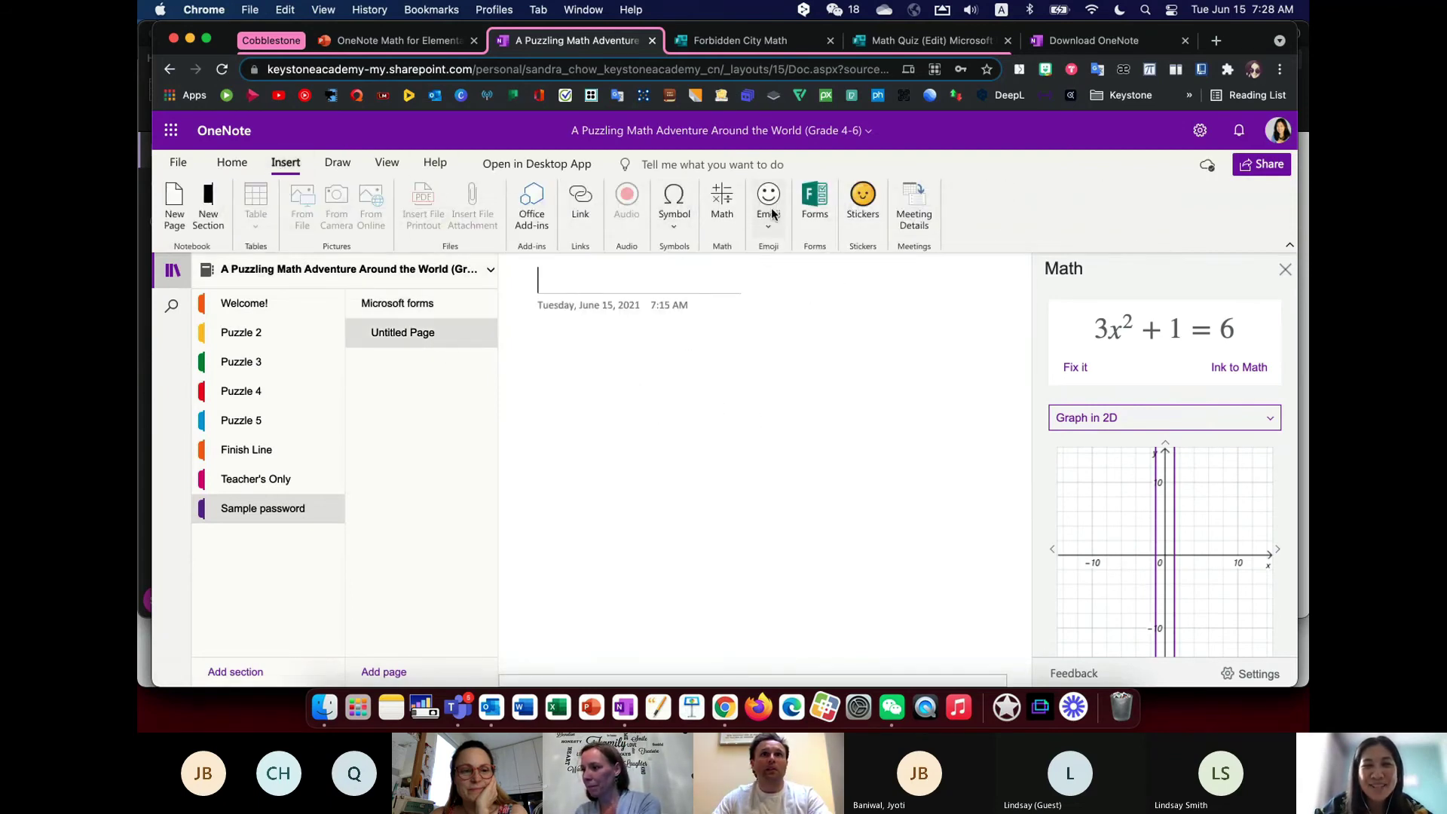
pyautogui.click(815, 198)
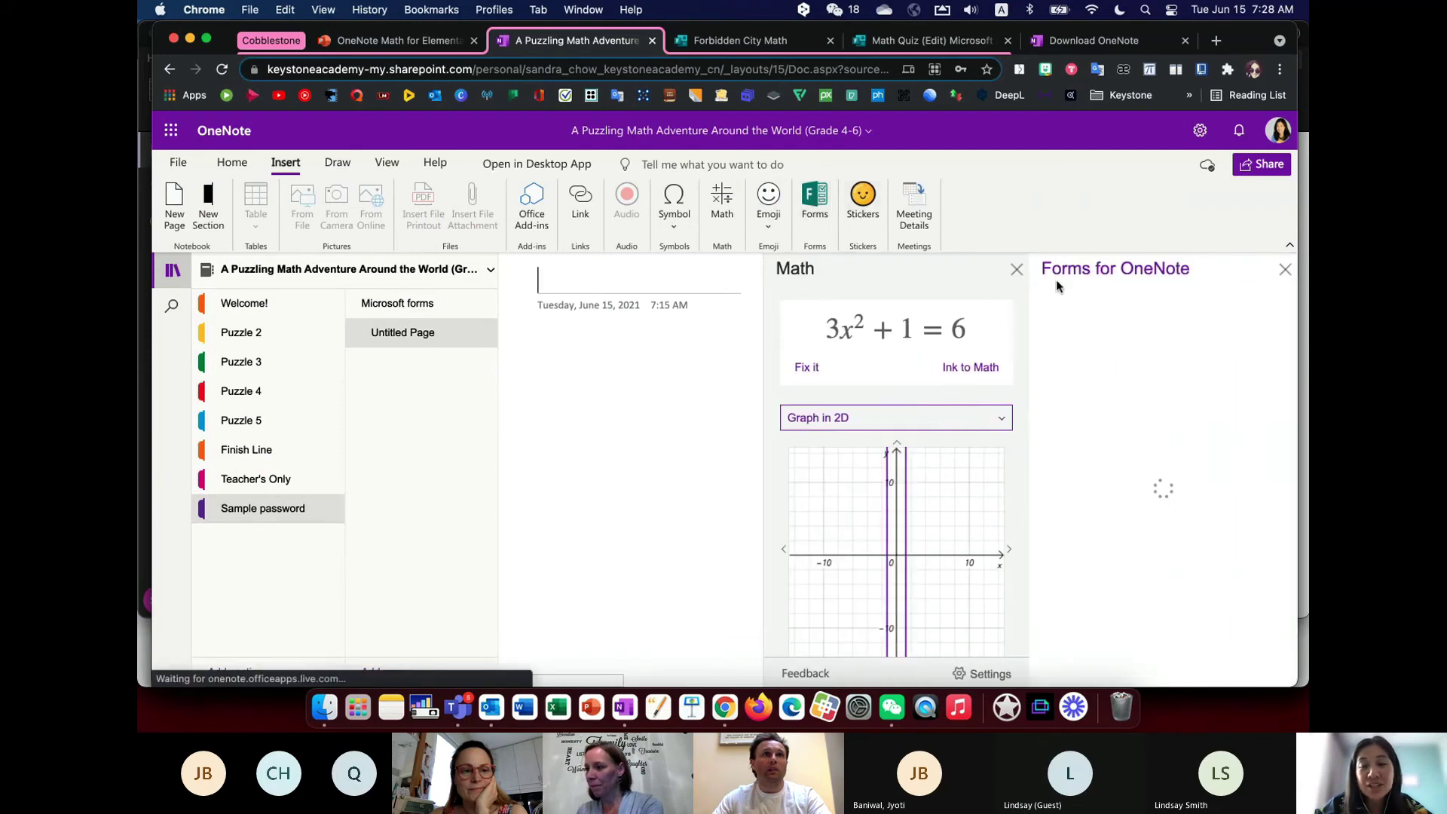
pyautogui.click(1016, 269)
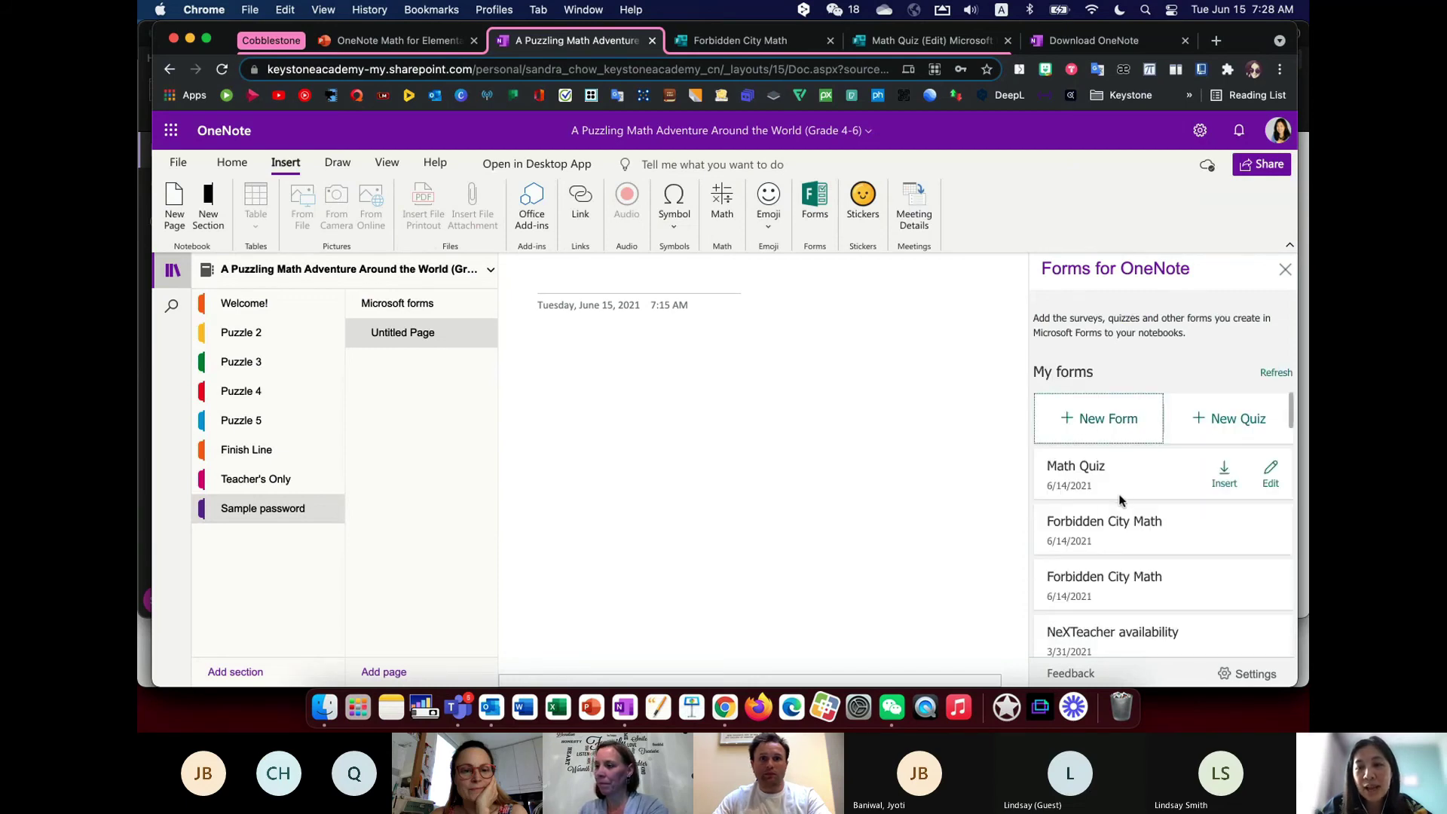
# - Look through the existing forms in Forms for OneNote and create a new quiz
pyautogui.scroll(-2, 1120, 490)
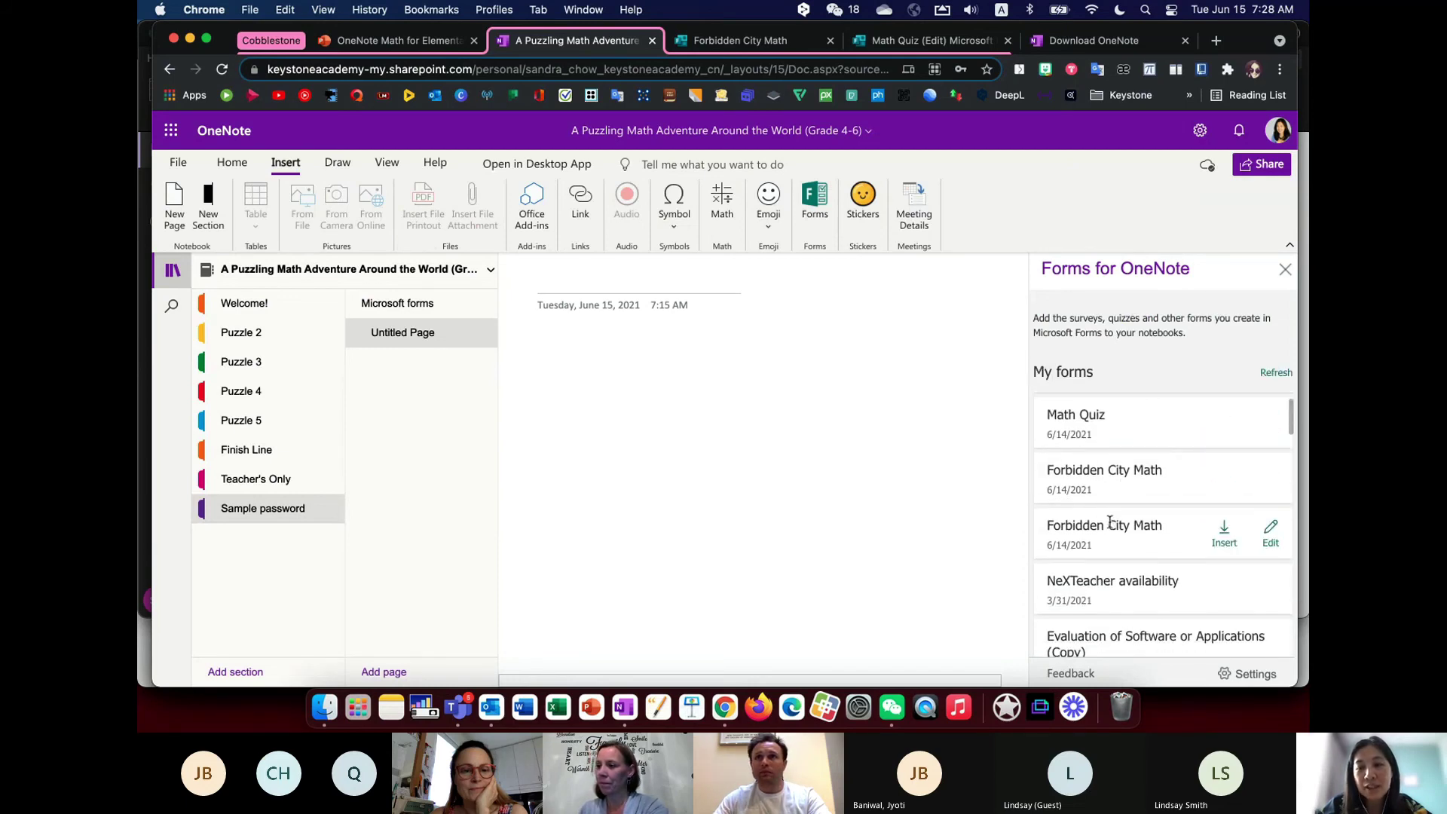
pyautogui.scroll(-2, 1115, 510)
pyautogui.scroll(3, 1115, 510)
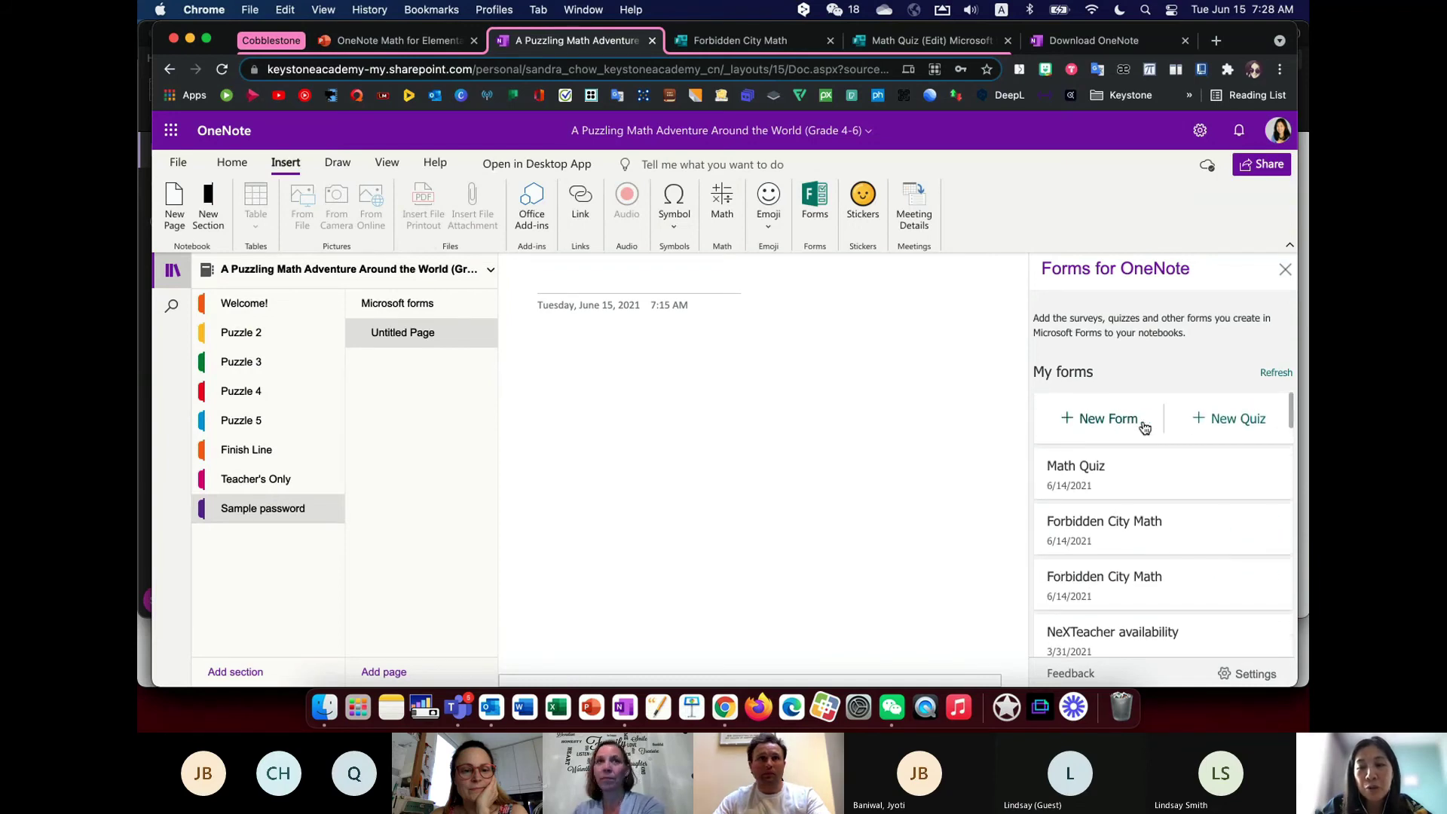
pyautogui.click(1204, 430)
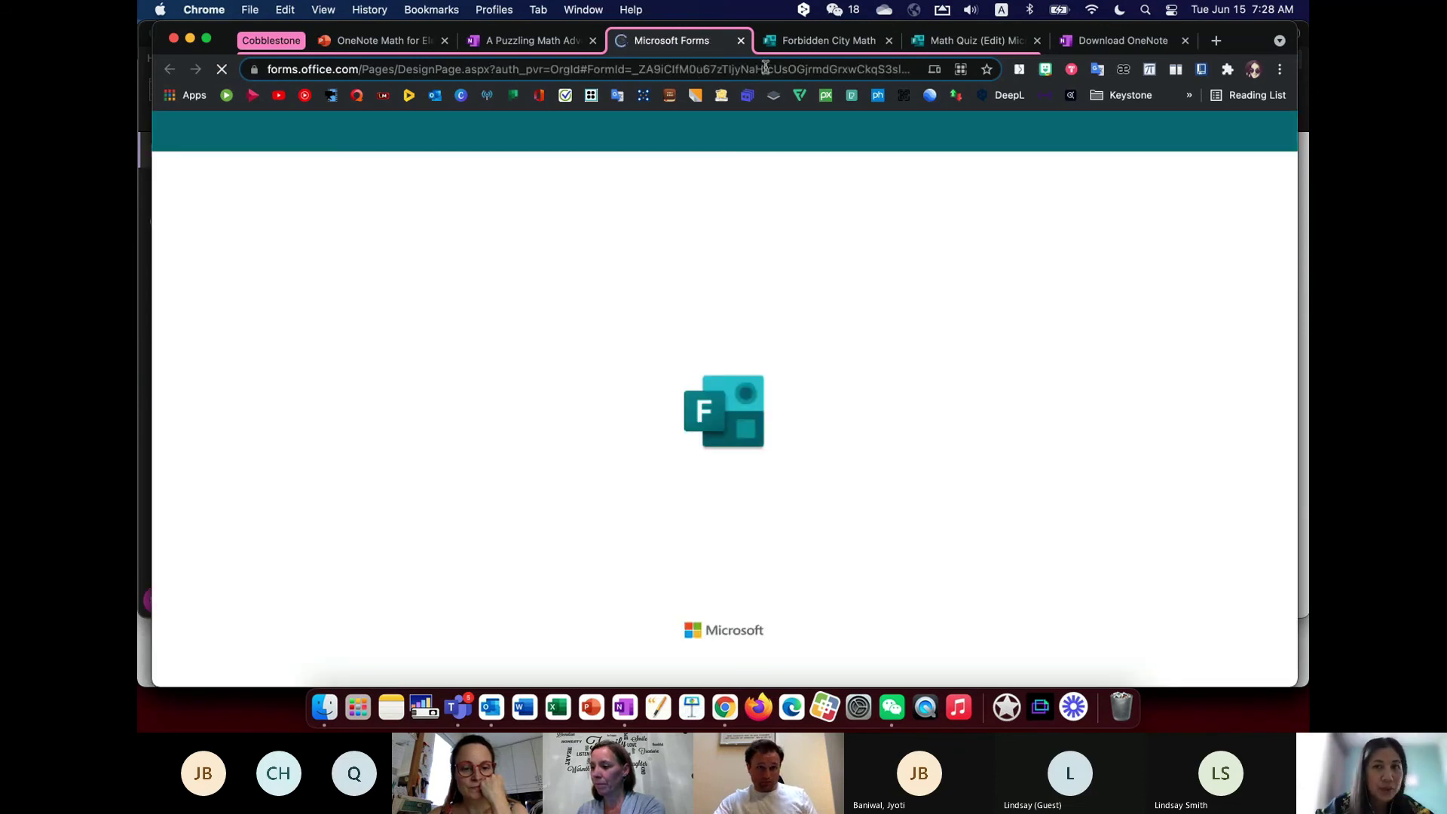
# - Glance at the existing Math Quiz, and give the new quiz the title Name Quiz and the description Description Quiz
pyautogui.click(951, 44)
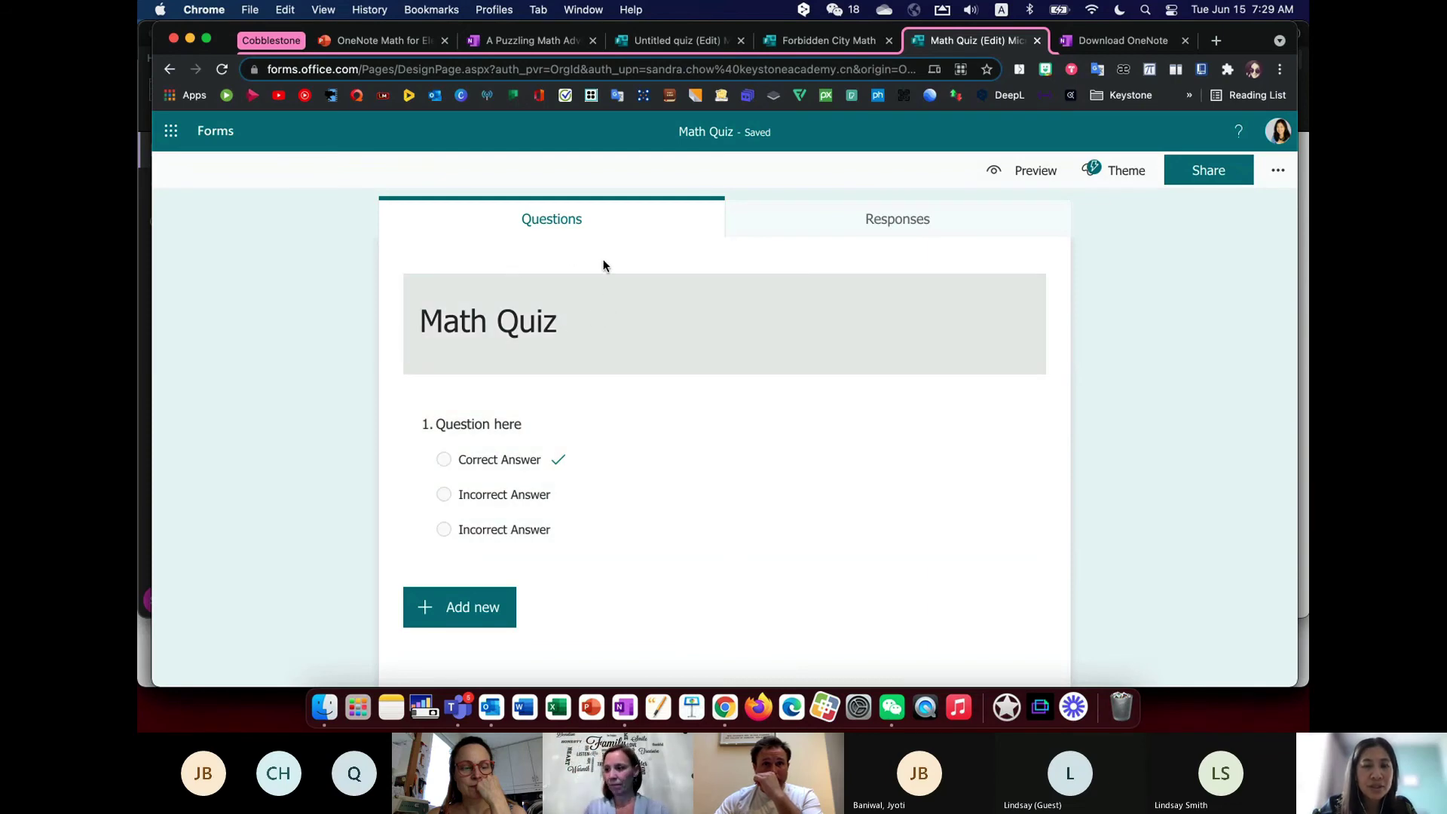
pyautogui.click(701, 40)
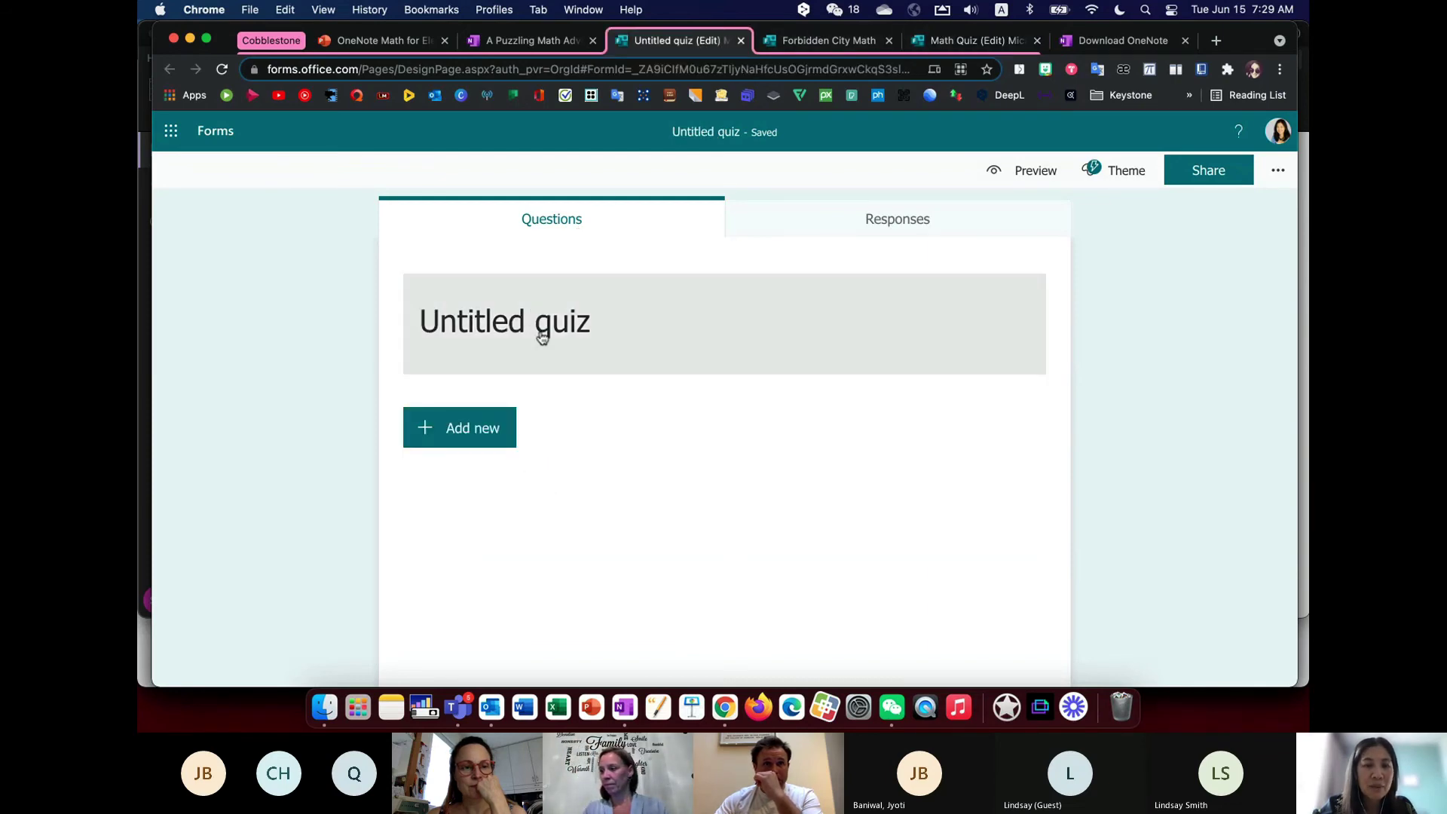
pyautogui.click(542, 337)
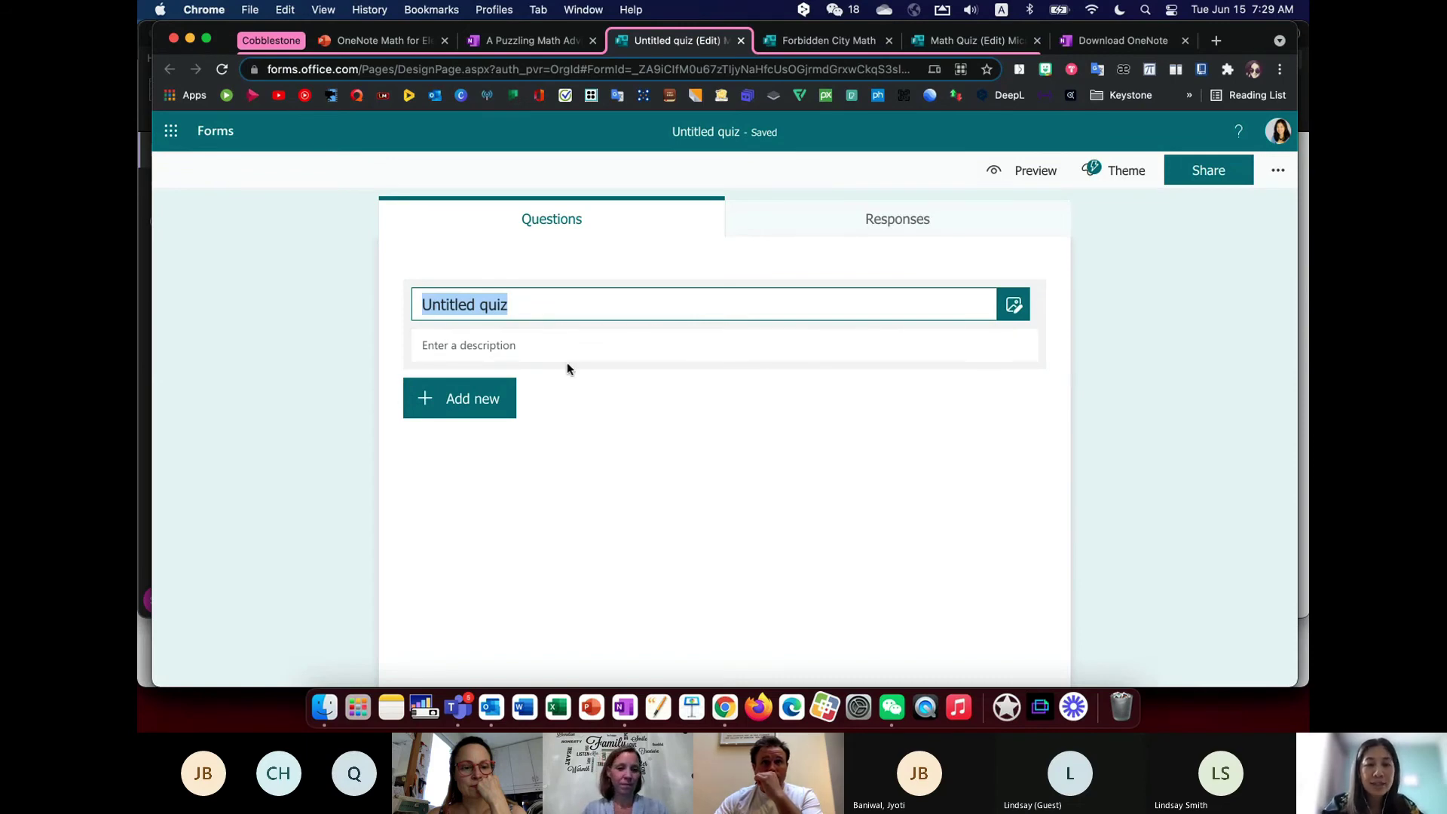
pyautogui.write('Name Quiz')
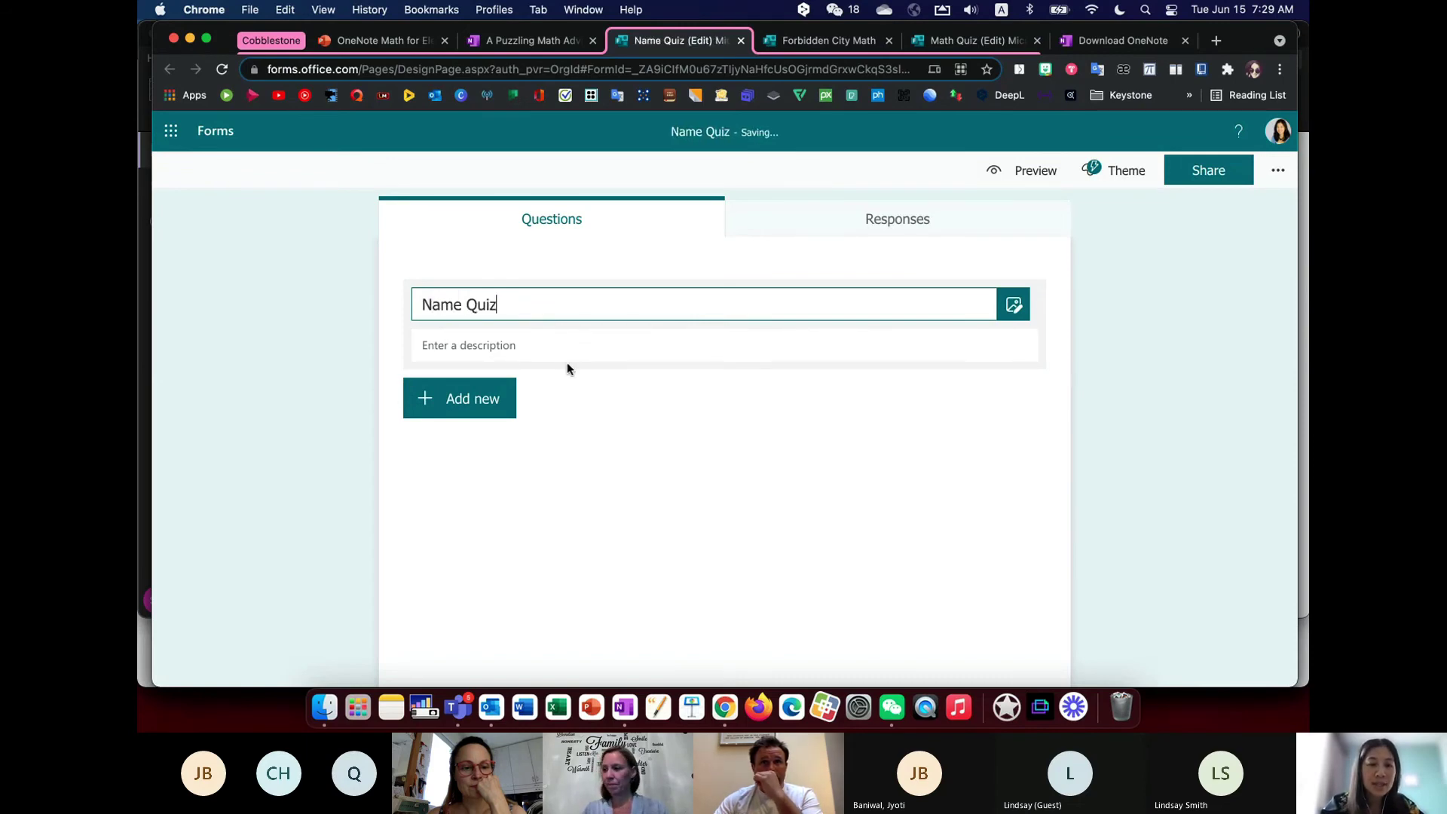
pyautogui.click(514, 335)
pyautogui.write('De')
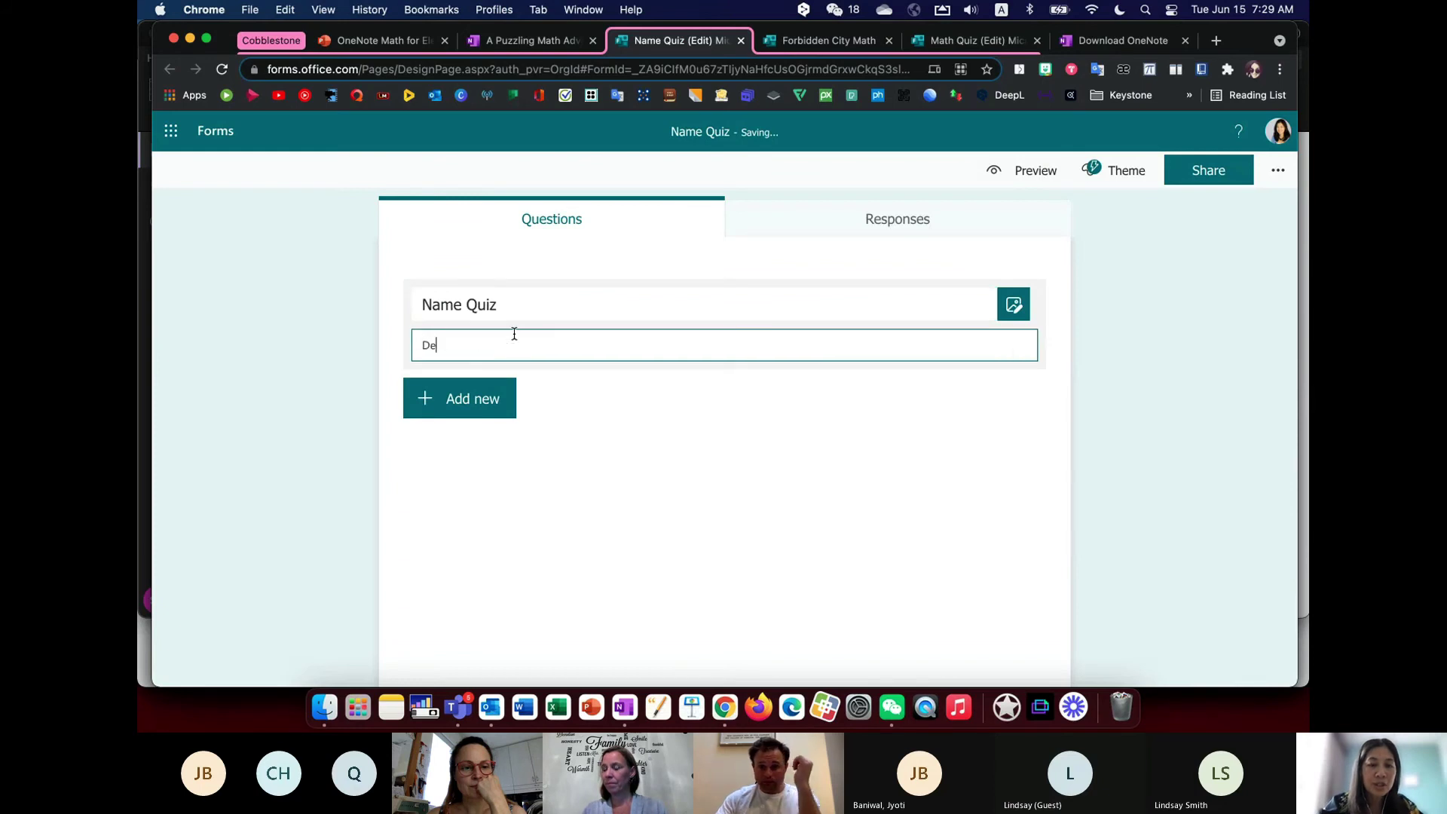
pyautogui.write('scription Quiz')
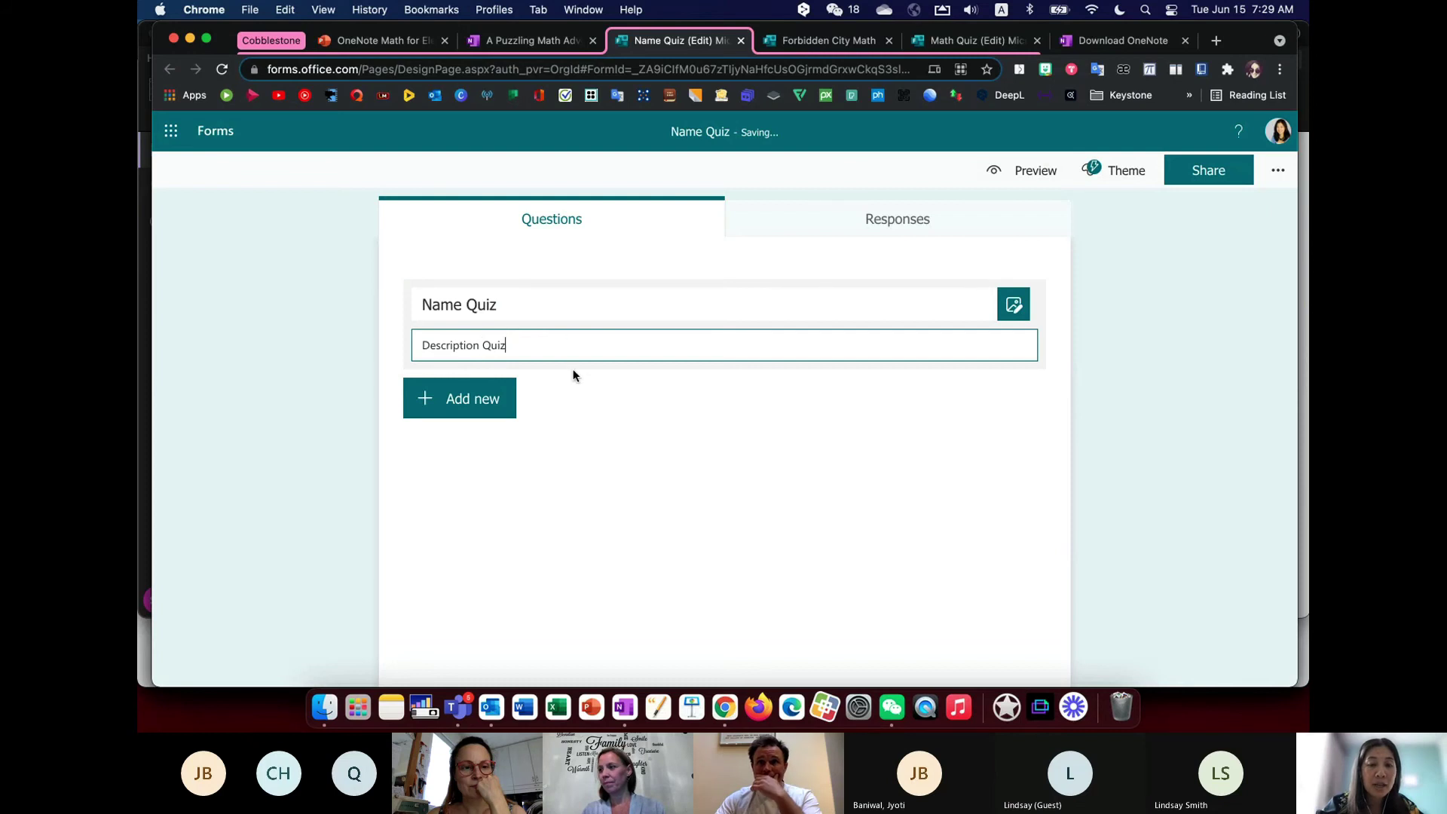
# - Make the word Quiz bold in the quiz description
pyautogui.click(609, 402)
pyautogui.click(509, 339)
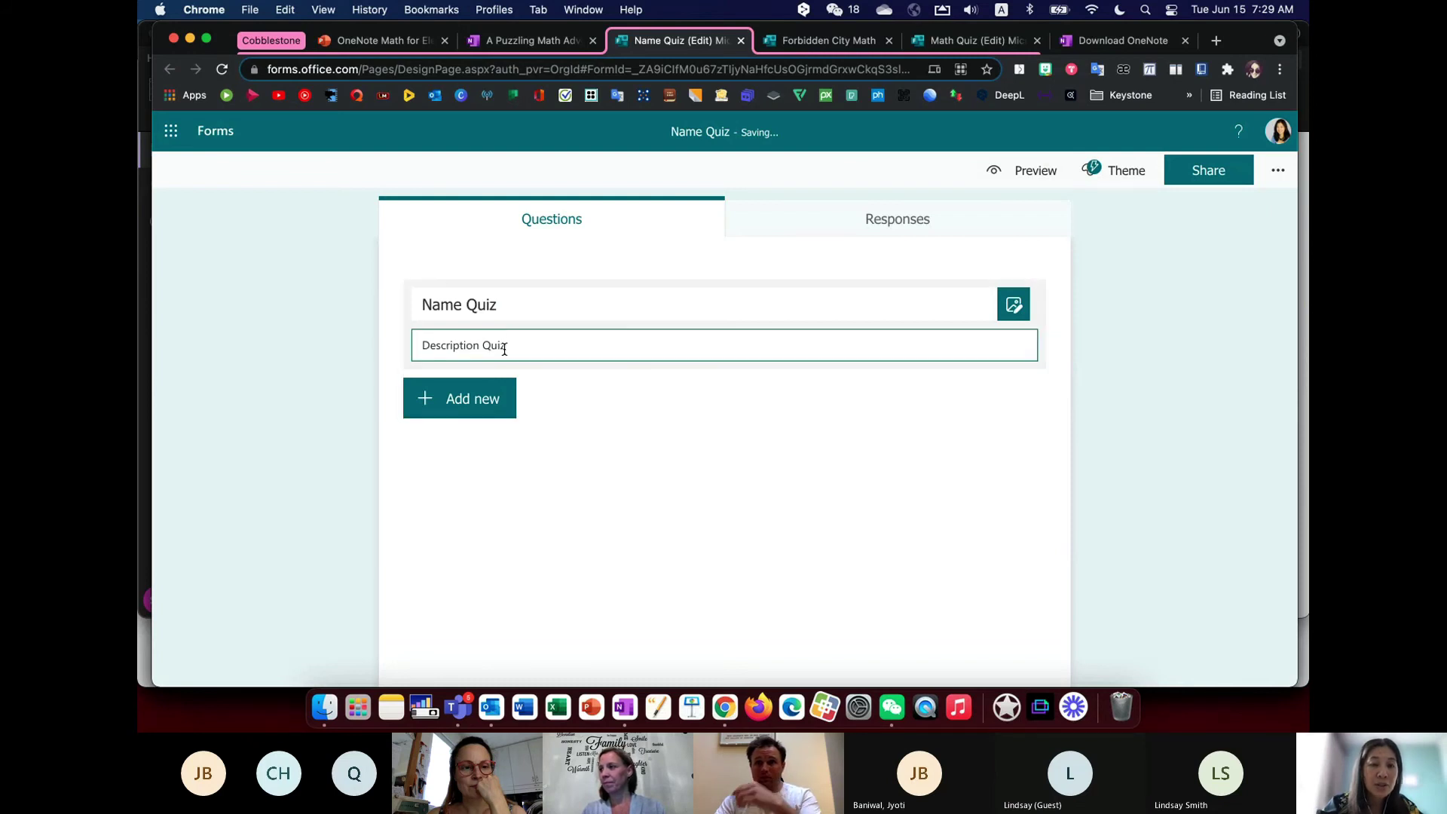
pyautogui.moveTo(510, 341); pyautogui.dragTo(484, 347)
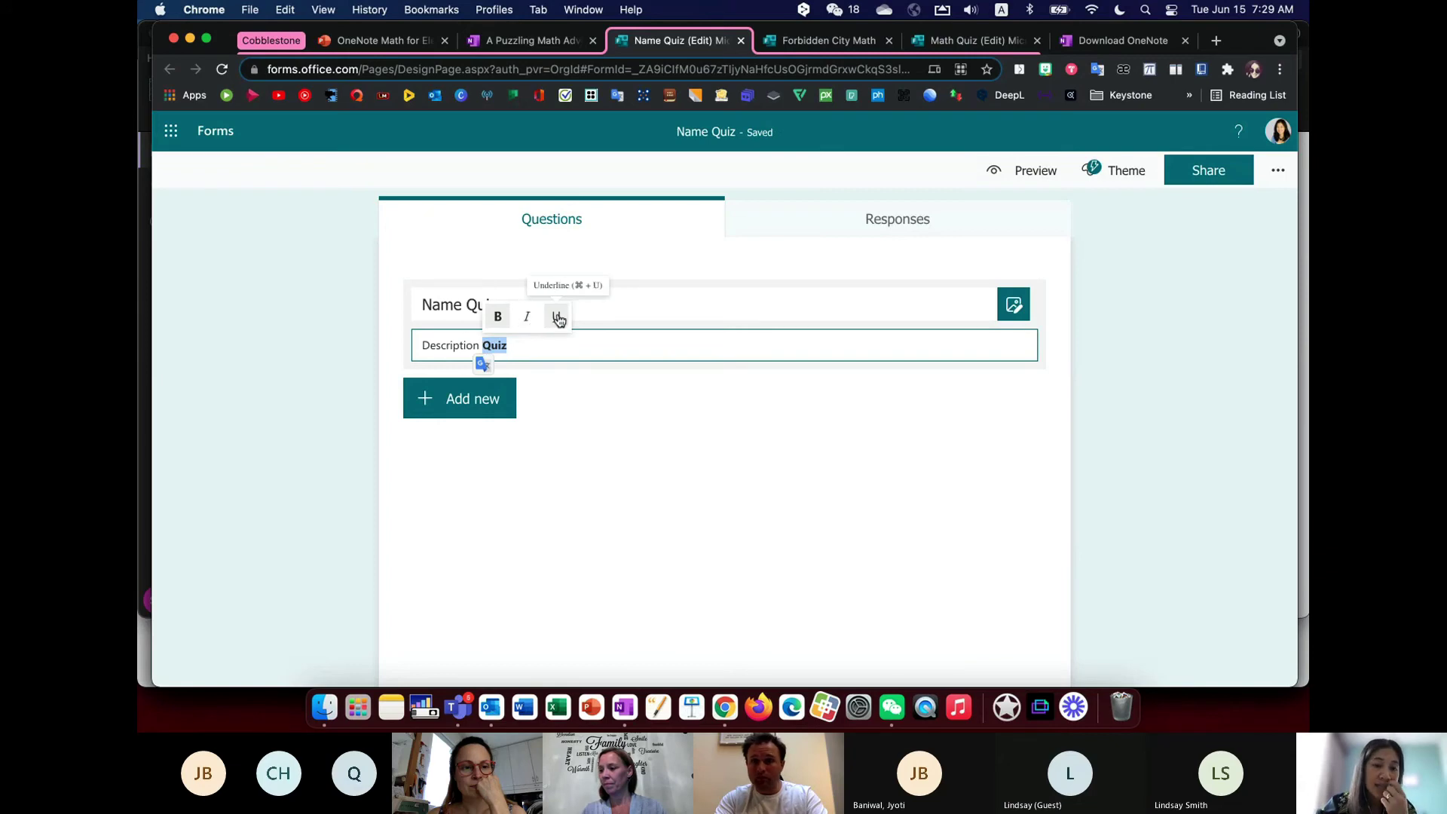
pyautogui.click(576, 346)
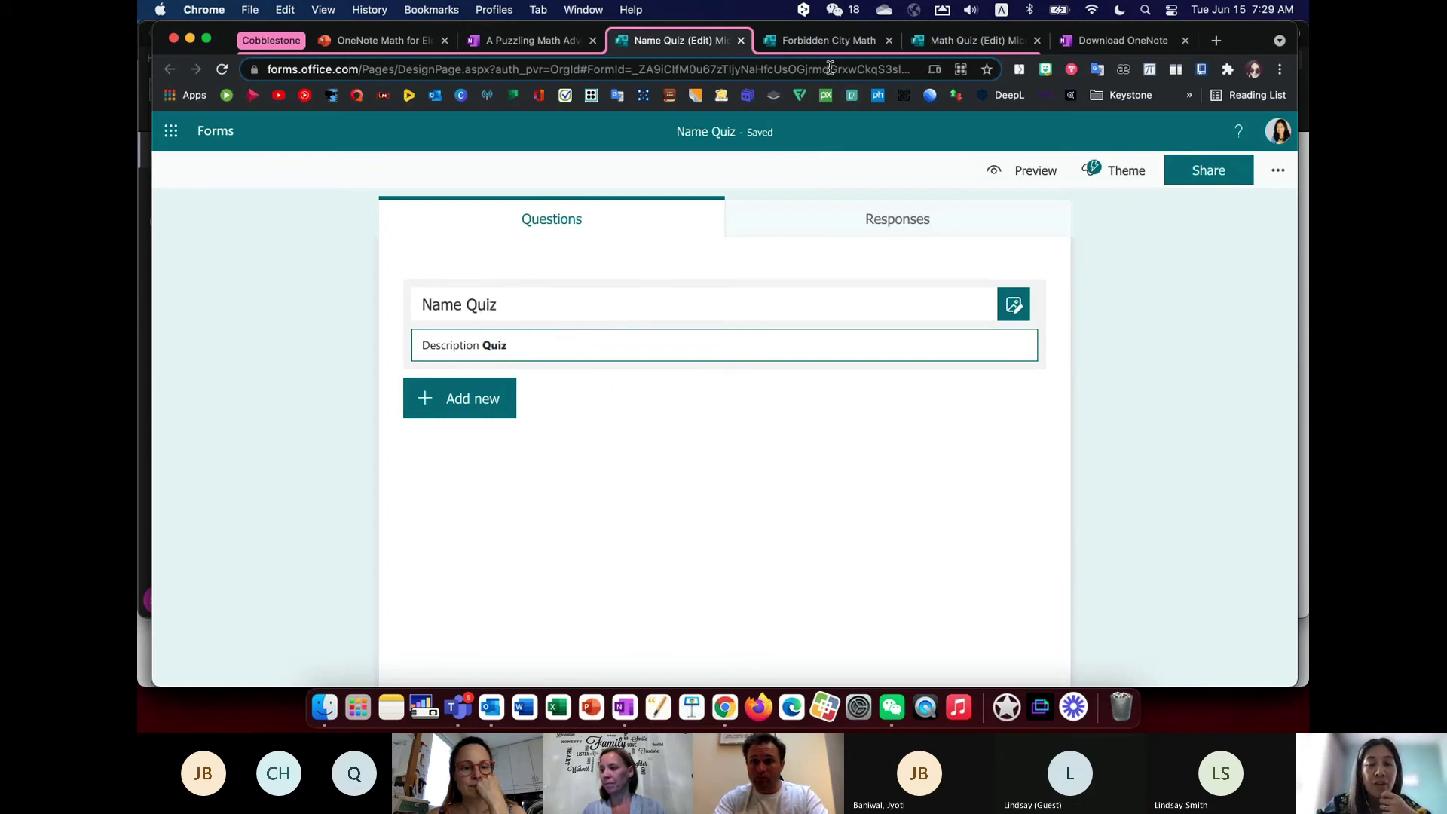
# - Examine the answer options and feedback messages of the existing Math Quiz question and return to Name Quiz
pyautogui.click(948, 44)
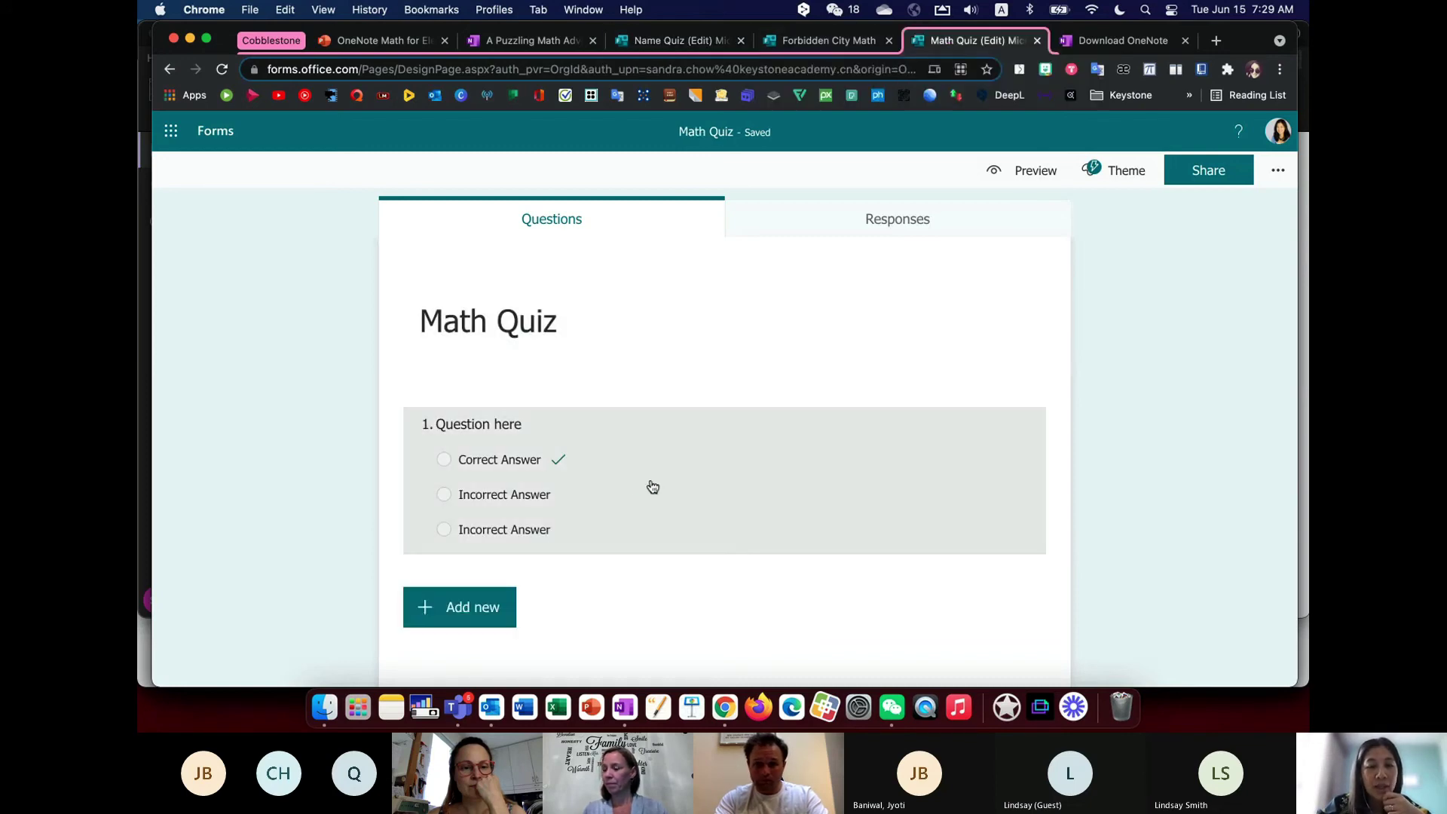
pyautogui.click(652, 487)
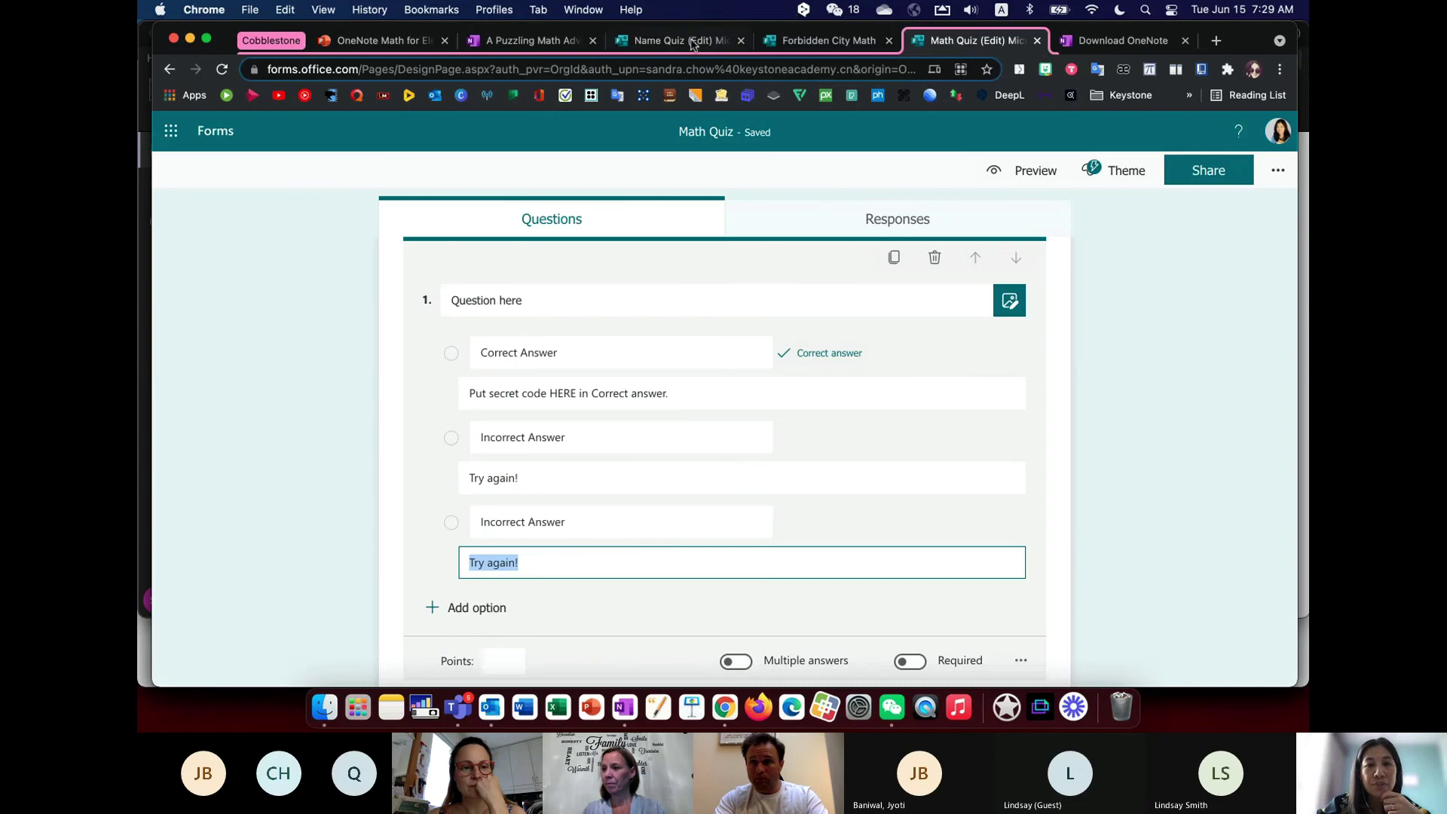
pyautogui.click(693, 44)
# - Show the question types that can be added to Name Quiz, including the additional ones beyond Choice, Text, Rating and Date
pyautogui.click(463, 405)
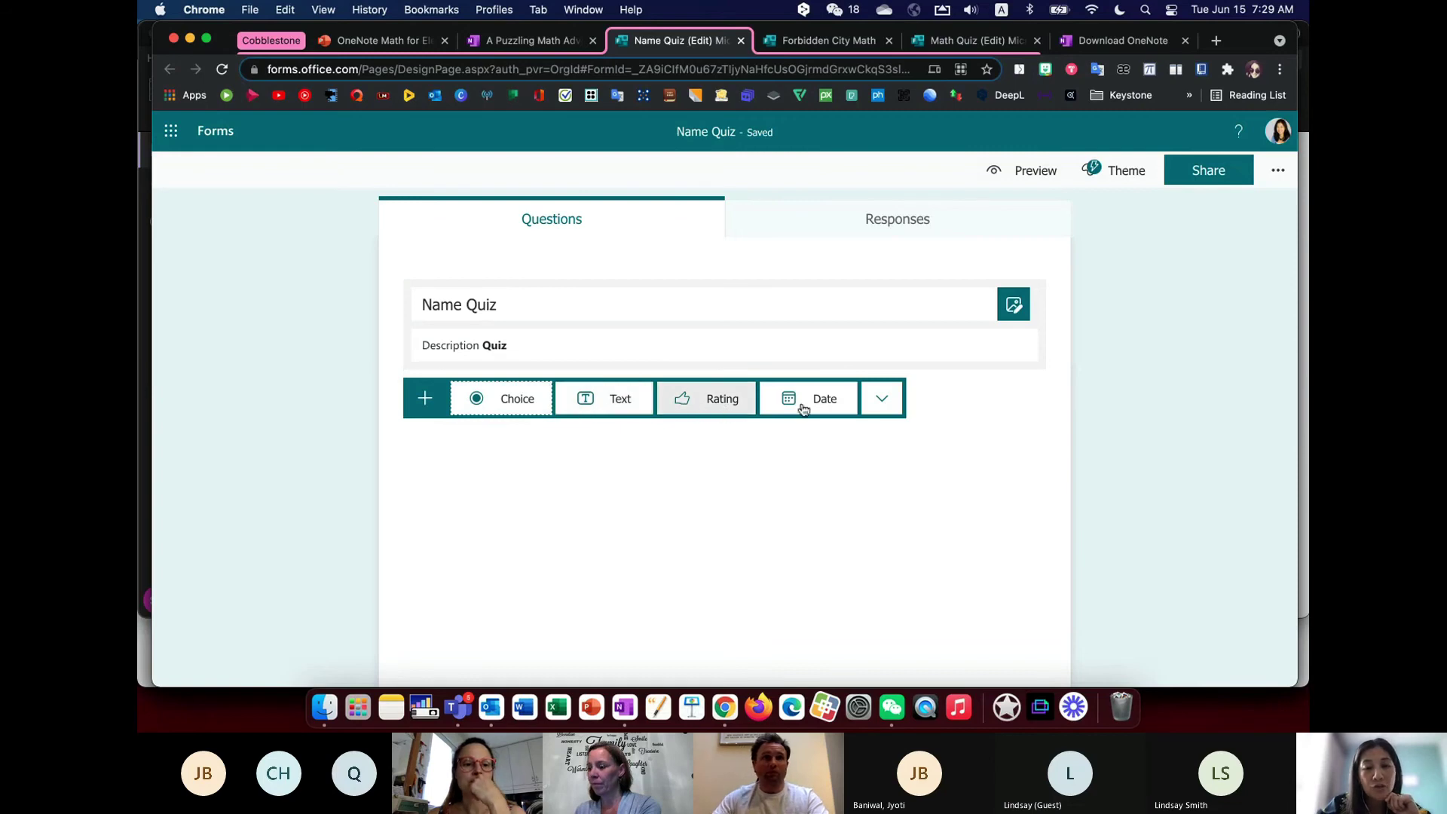
pyautogui.click(884, 402)
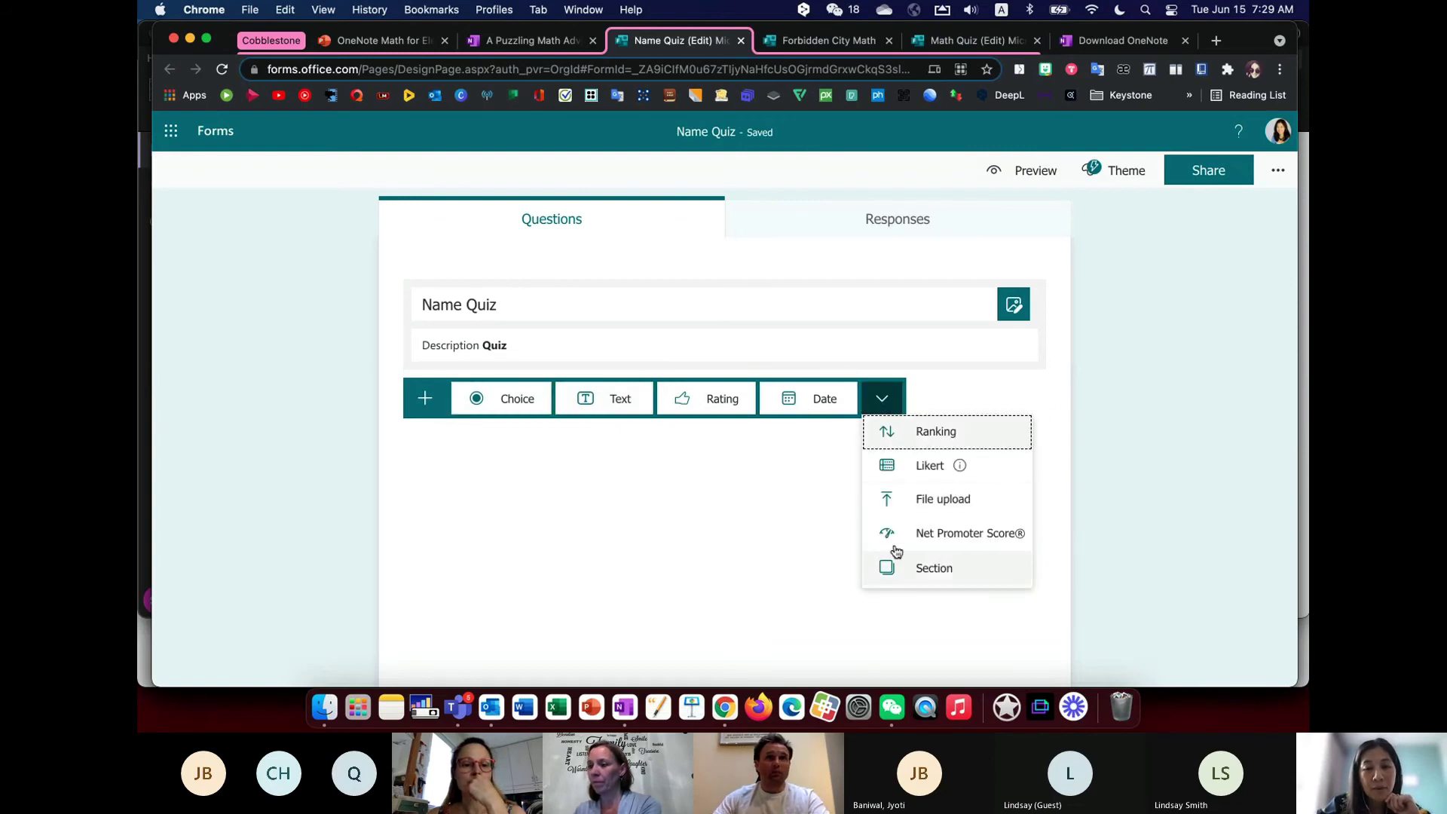
pyautogui.click(725, 530)
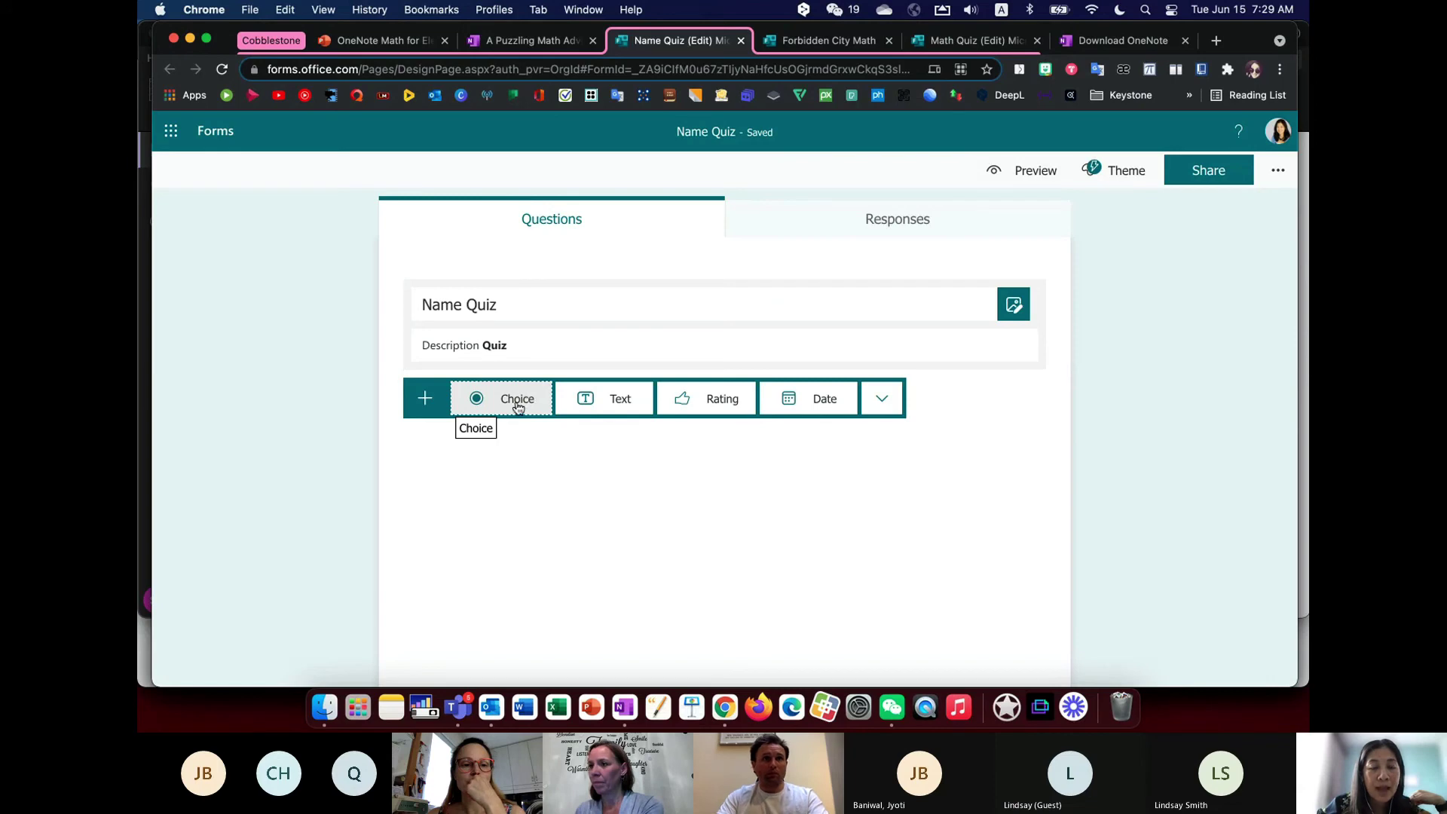
# - Add a Choice question to Name Quiz and enter 42 * 8 as its question text
pyautogui.press('Return')
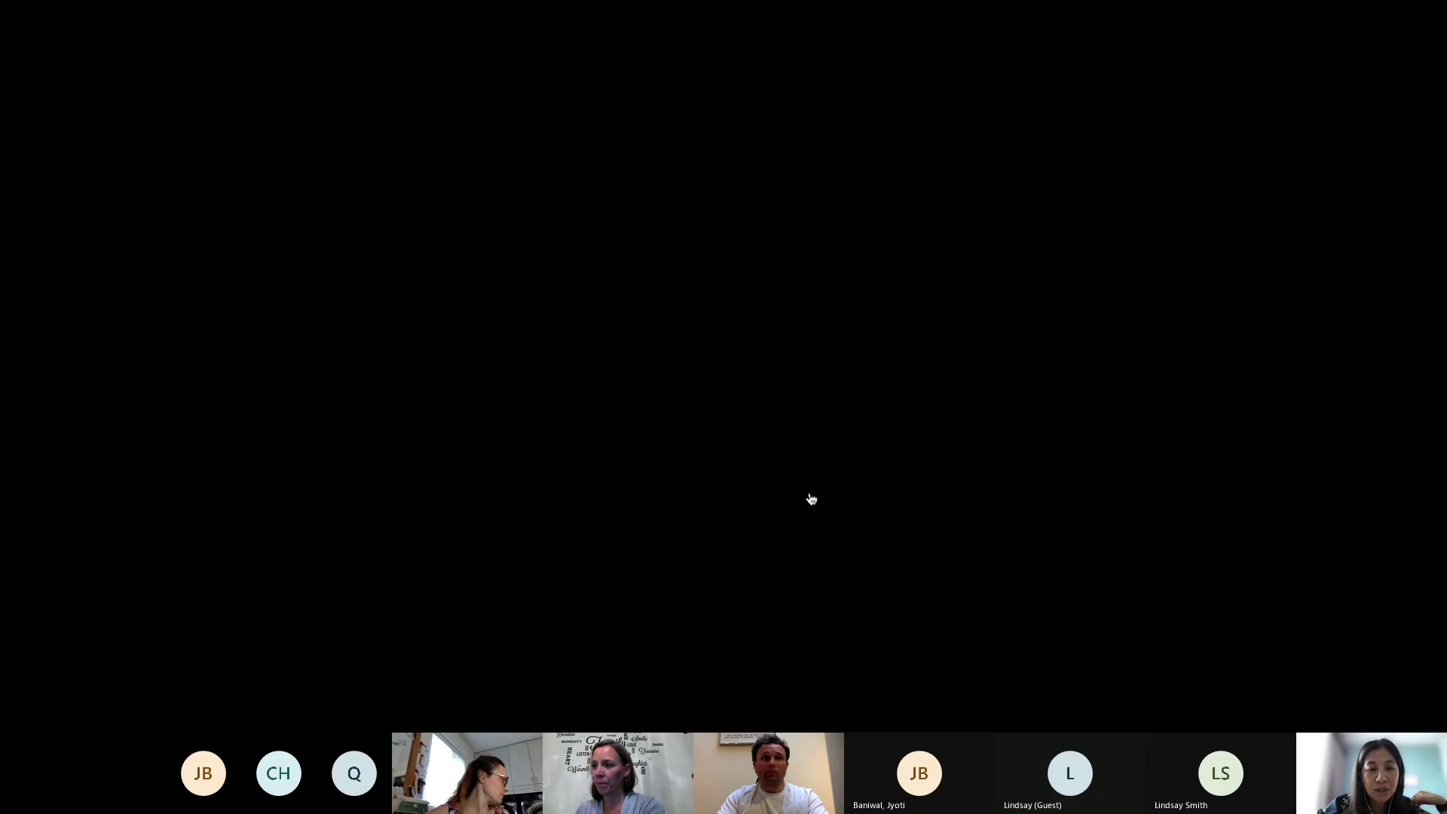
pyautogui.click(808, 495)
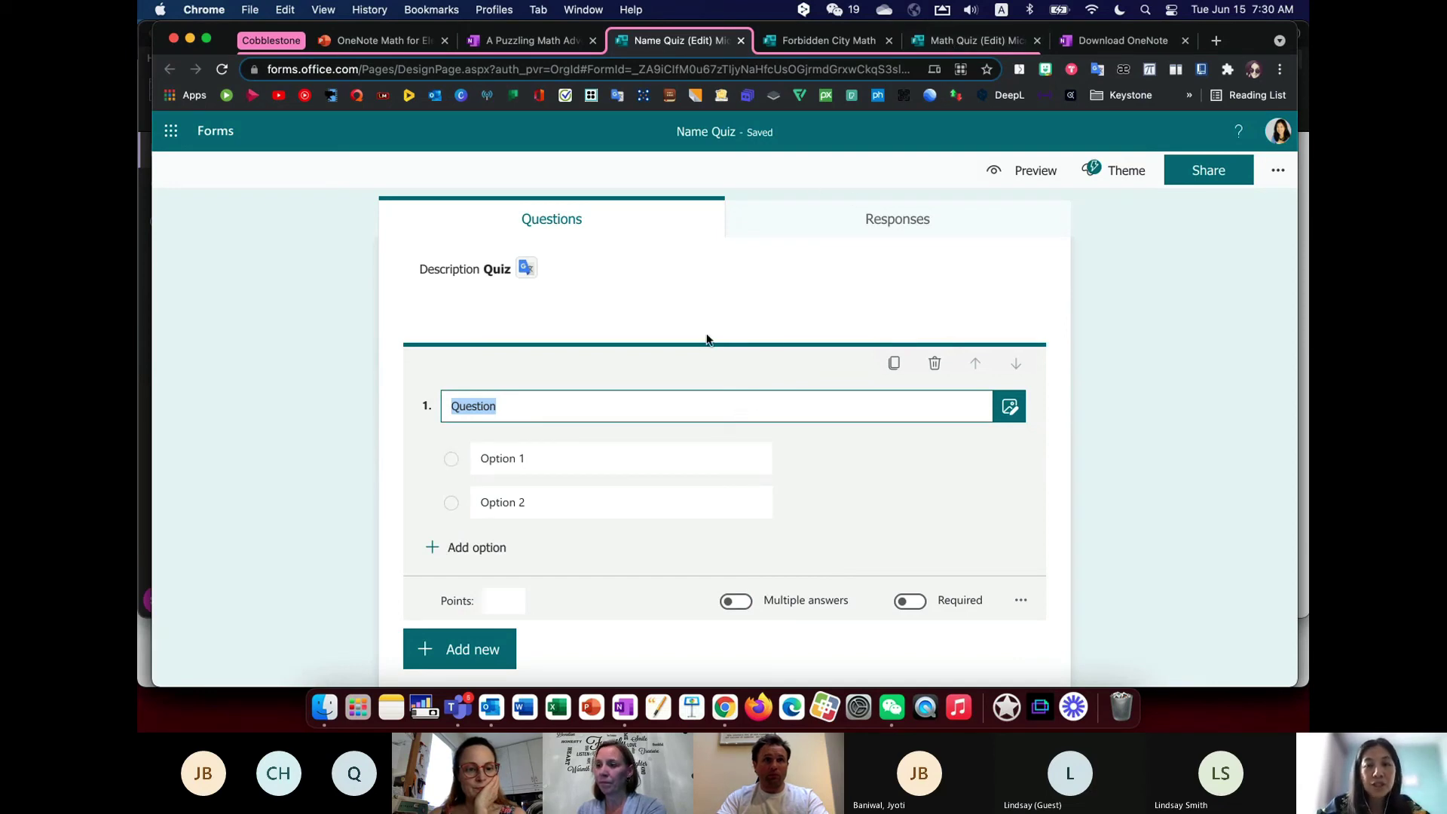
pyautogui.write('M')
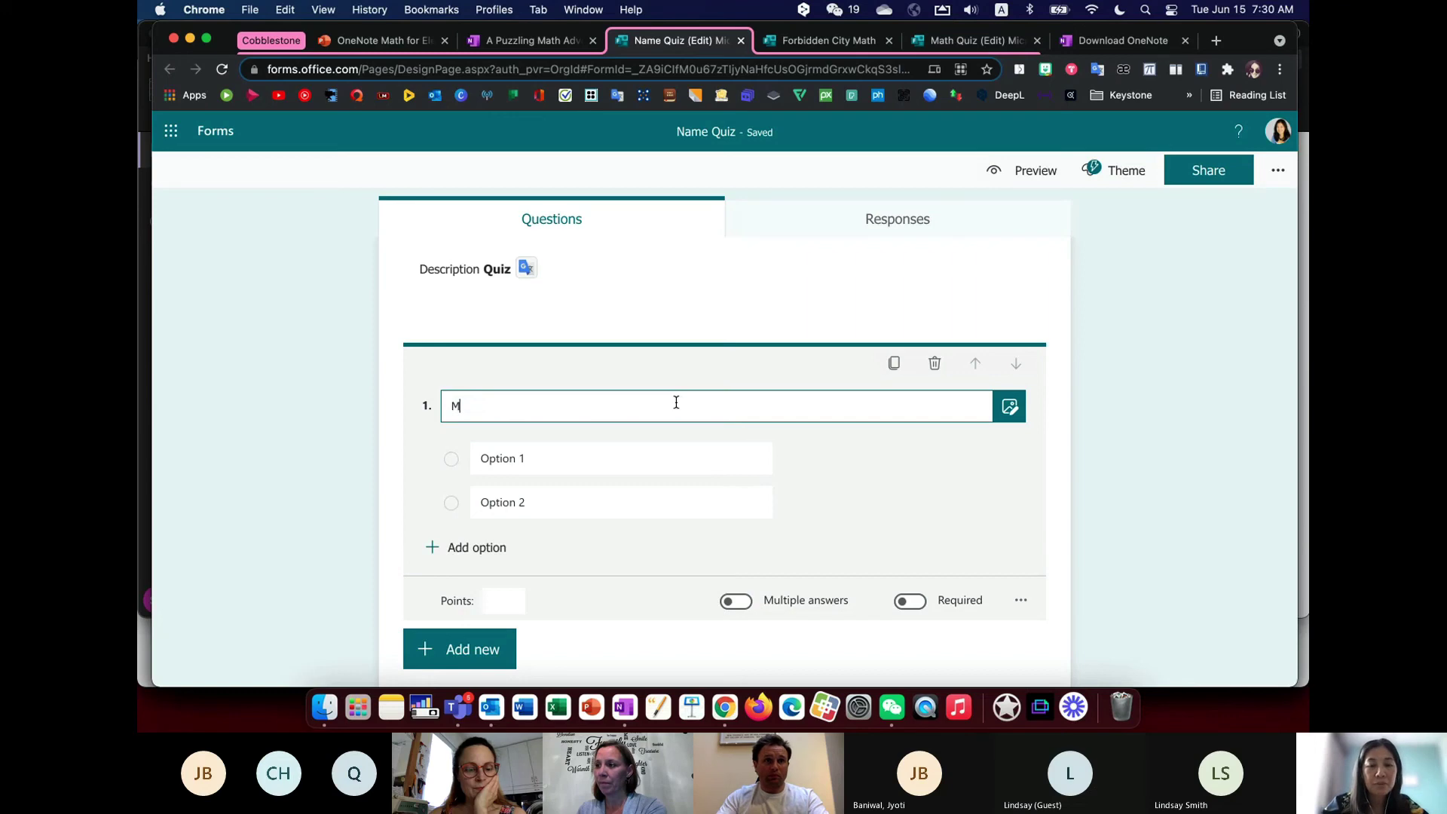
pyautogui.write('ath')
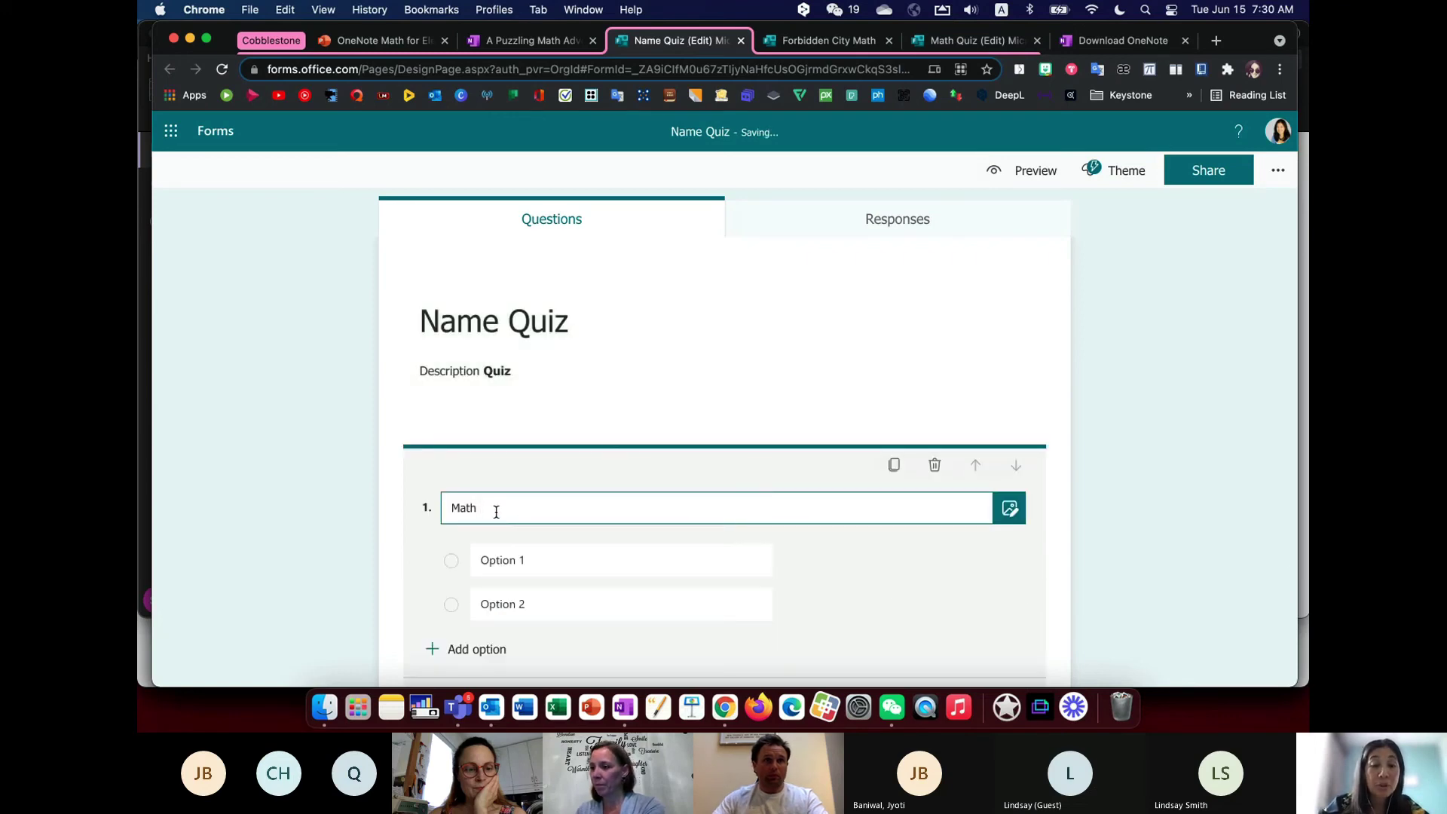
pyautogui.moveTo(496, 512); pyautogui.dragTo(441, 509)
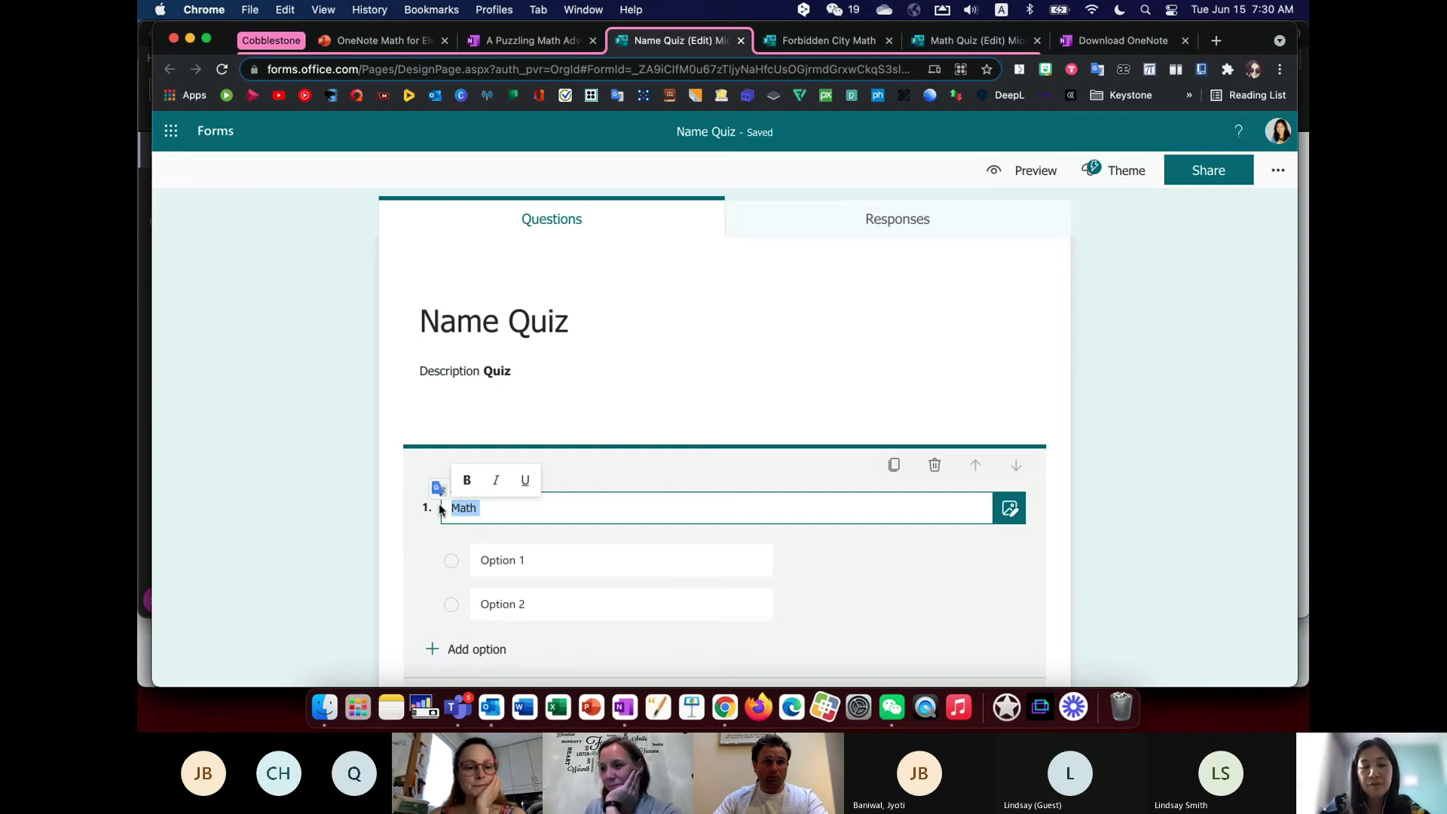
pyautogui.write('42 * 8')
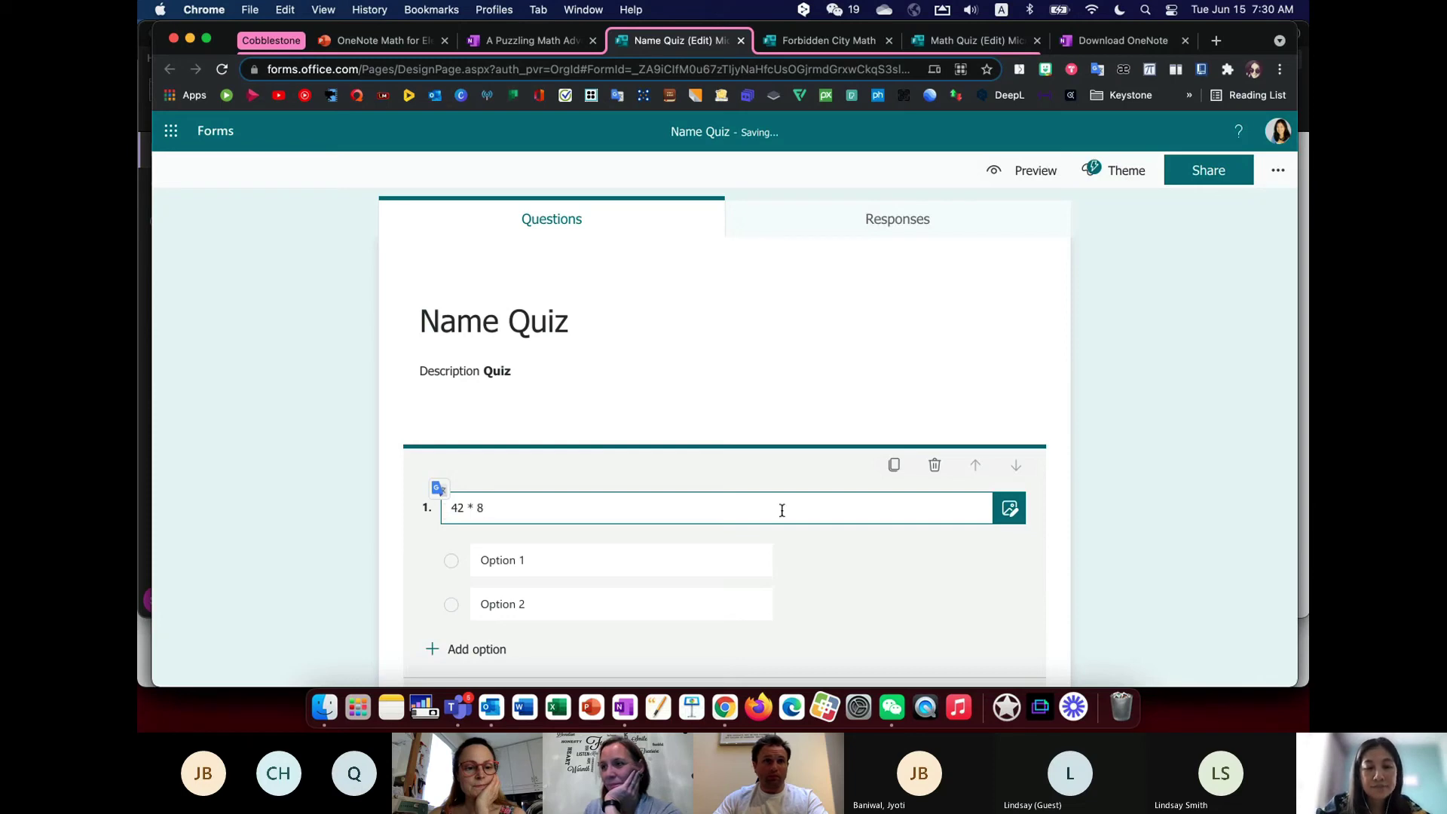
pyautogui.click(1190, 530)
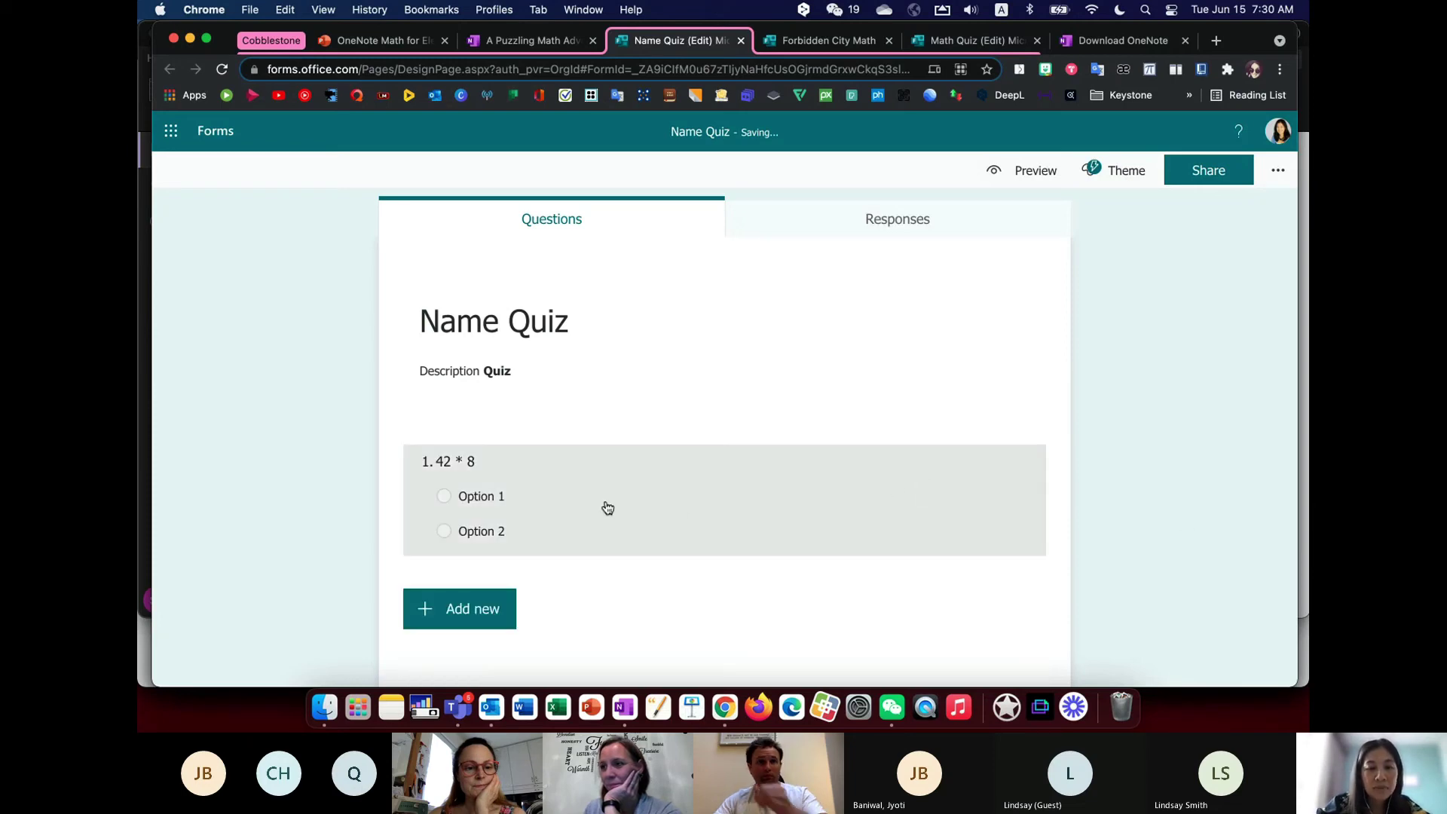
# - Turn on the Math option for the 42 * 8 question and show the equation keypad for its first answer option
pyautogui.click(608, 507)
pyautogui.click(540, 452)
pyautogui.scroll(3, 612, 462)
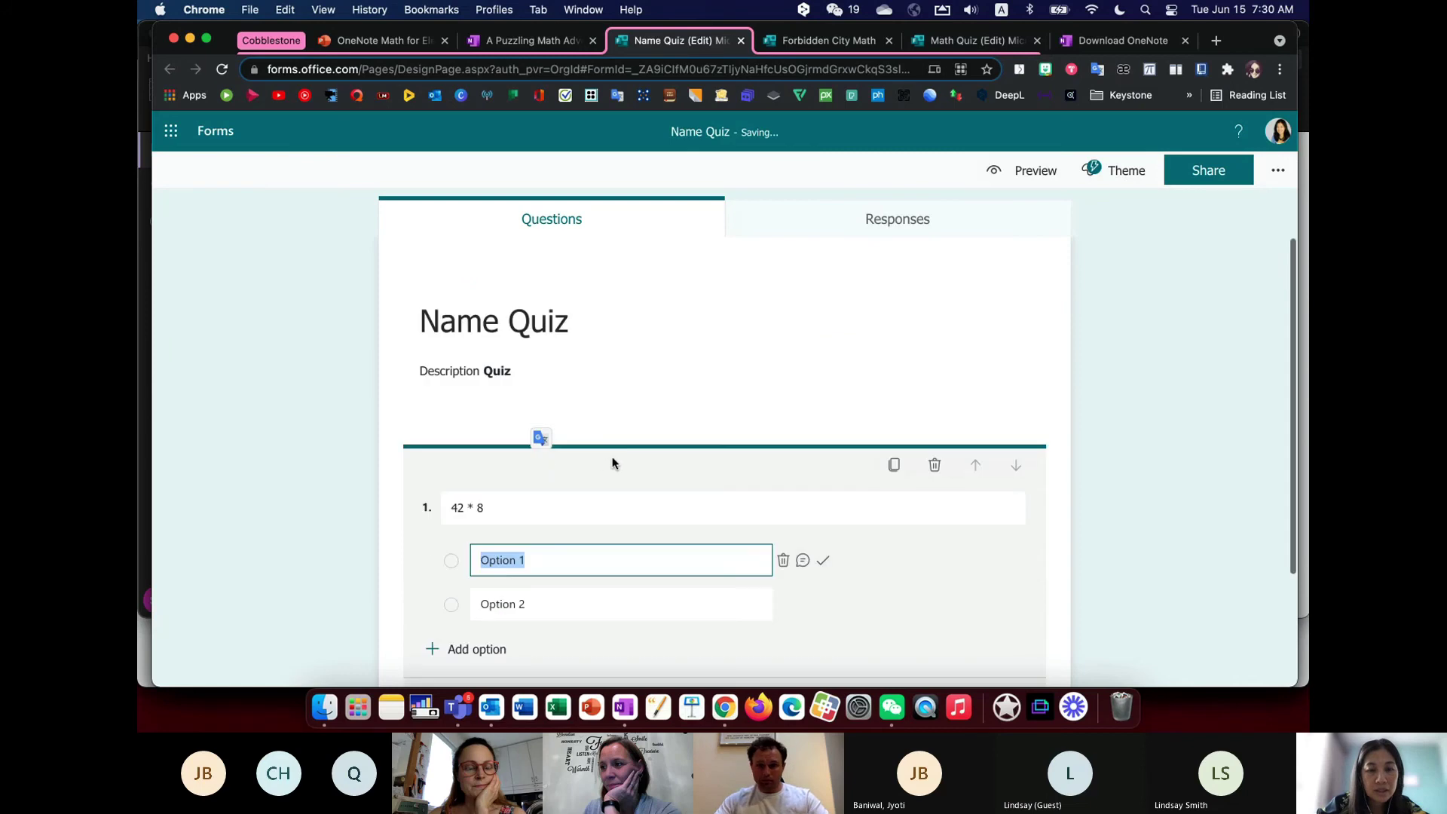
pyautogui.scroll(-2, 781, 561)
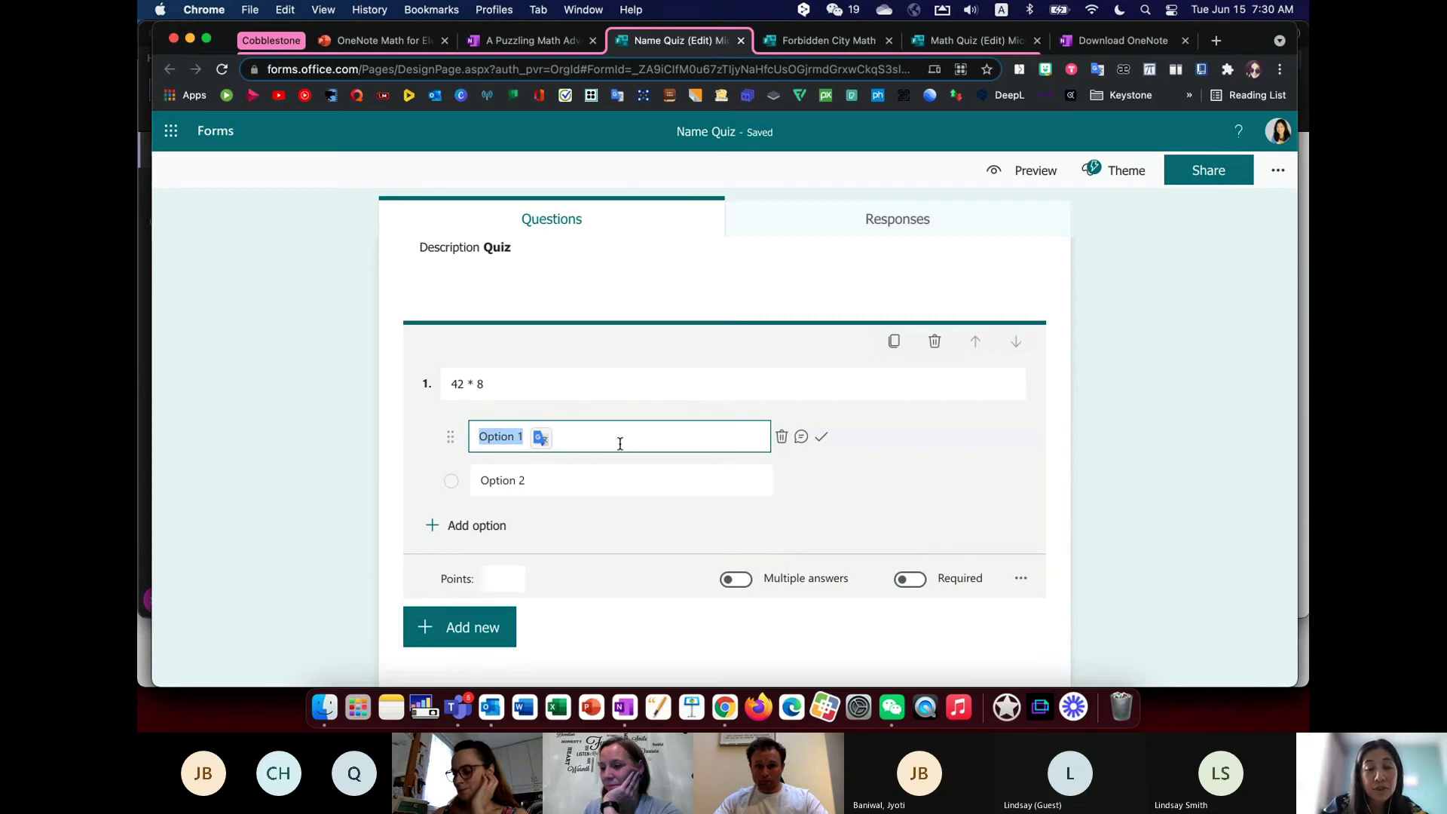
pyautogui.click(1022, 579)
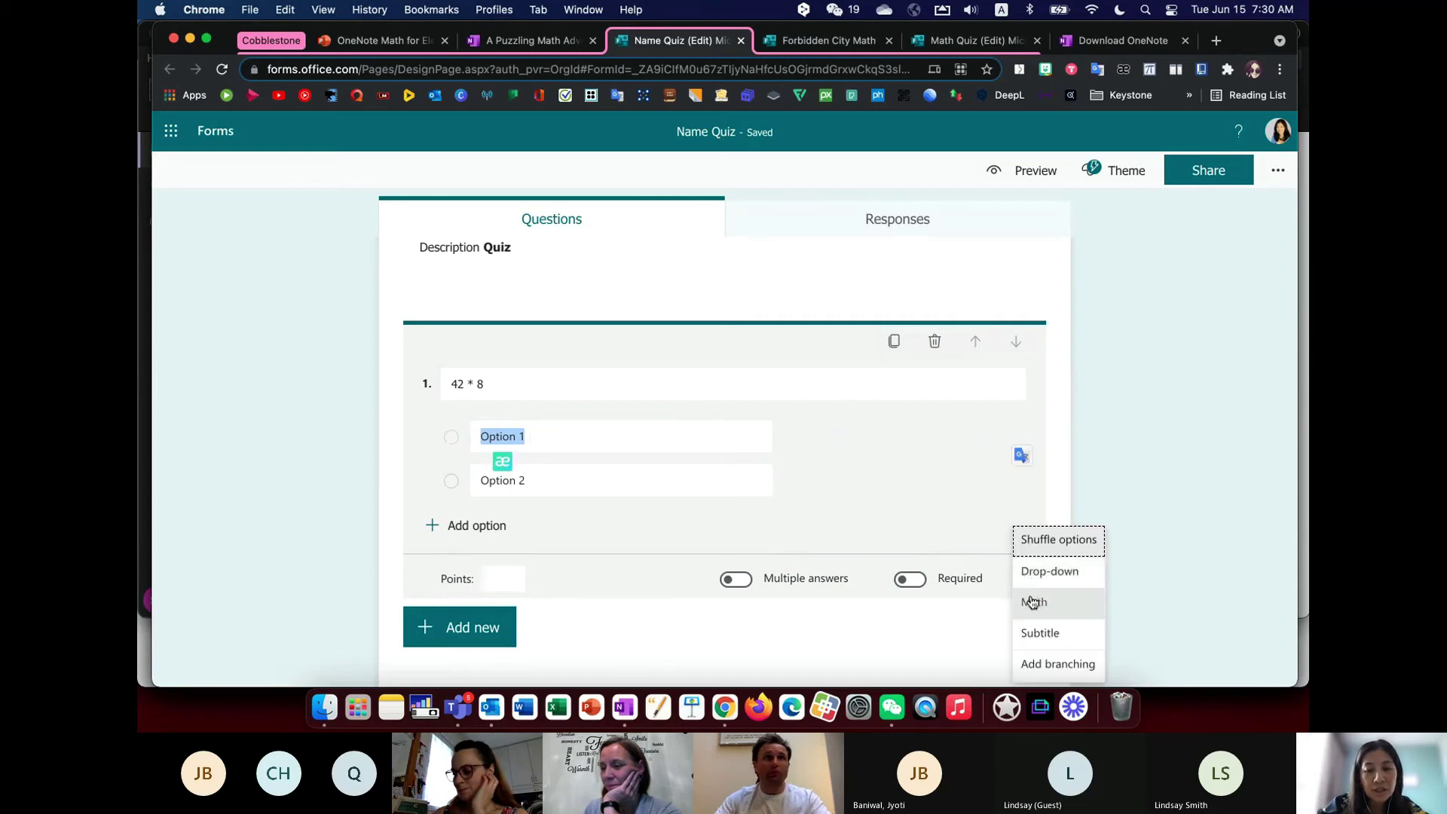
pyautogui.click(1033, 603)
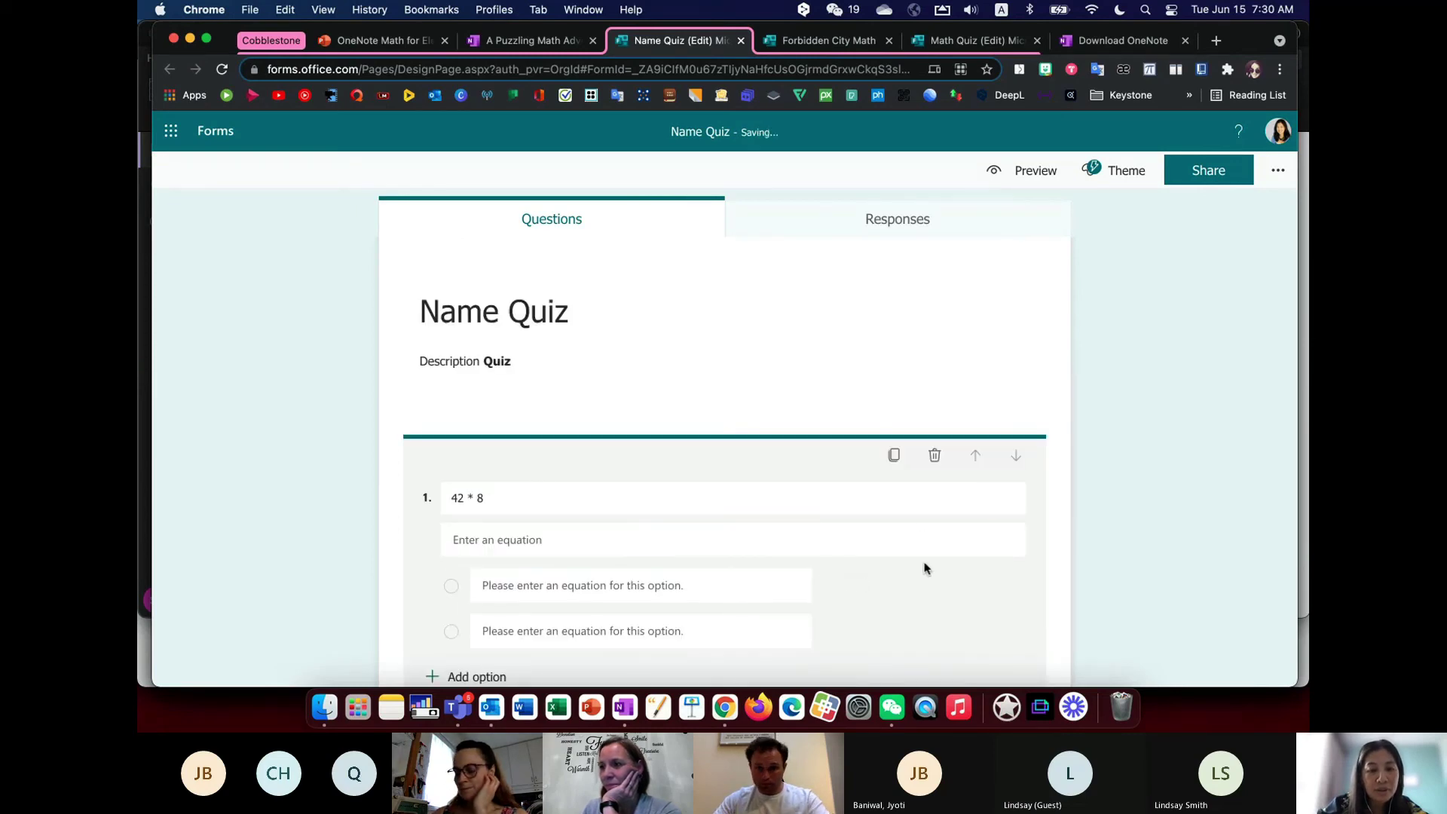
pyautogui.click(696, 464)
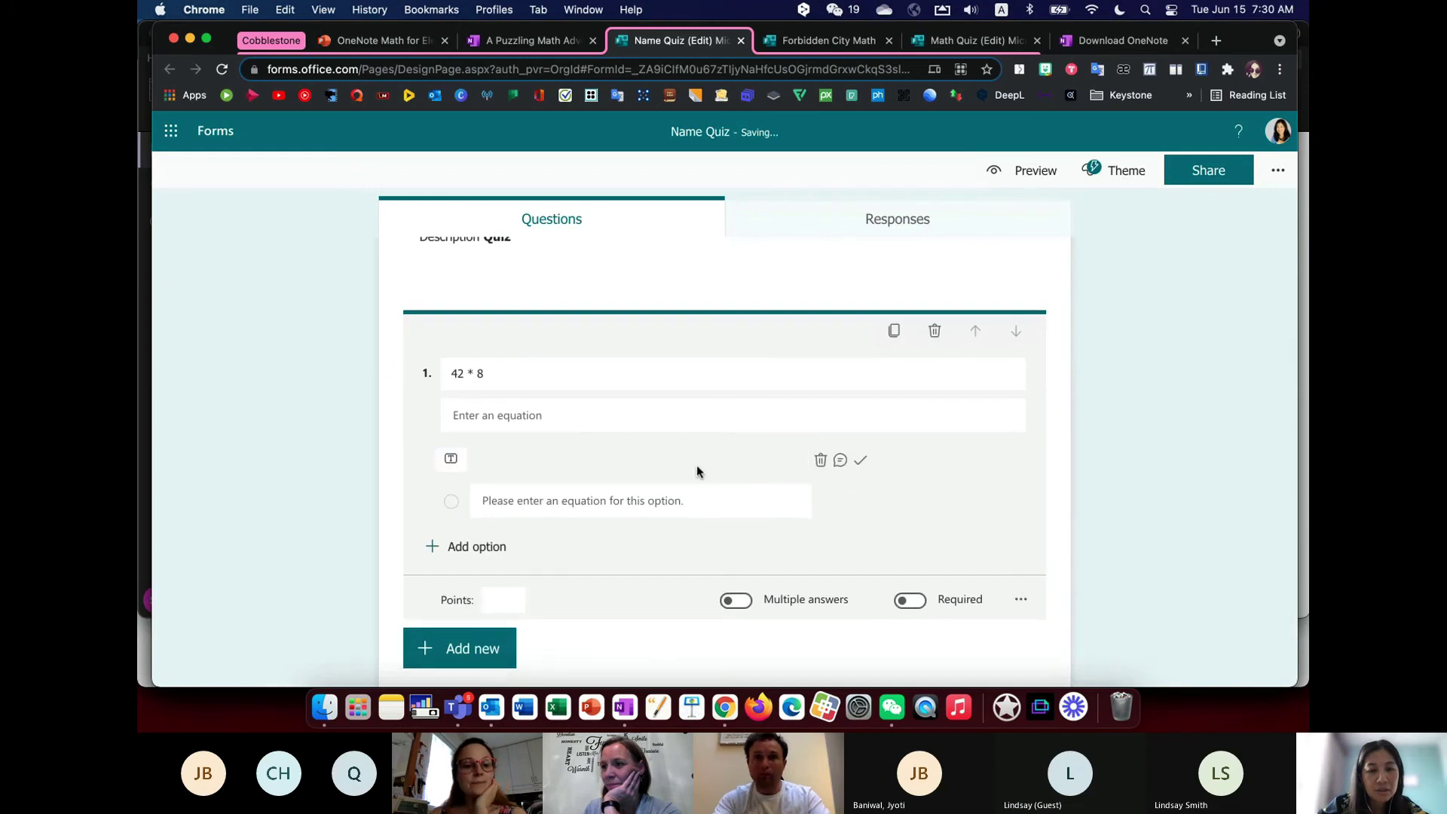
pyautogui.scroll(2, 860, 533)
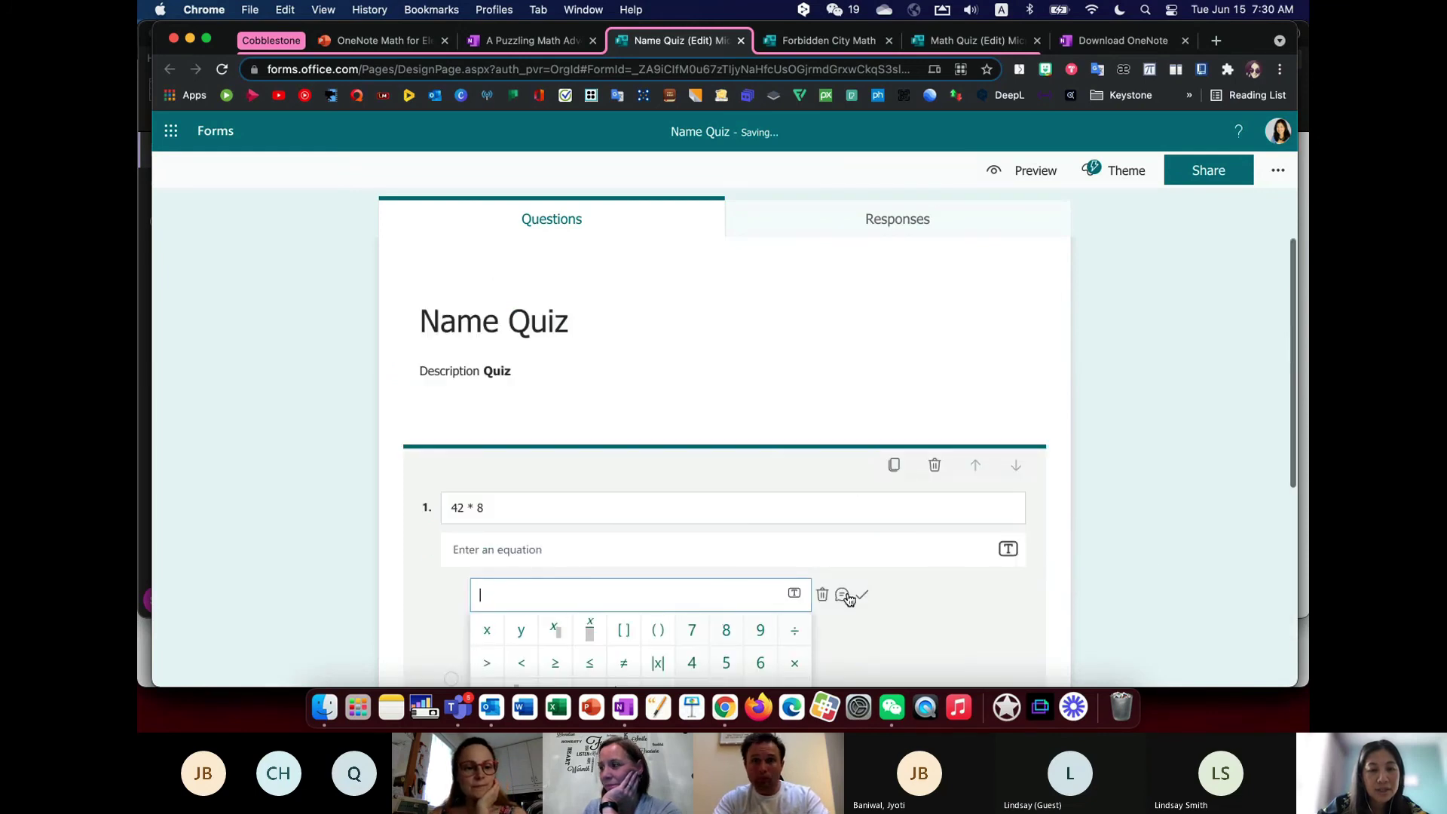
pyautogui.scroll(-4, 848, 598)
pyautogui.scroll(-1, 847, 598)
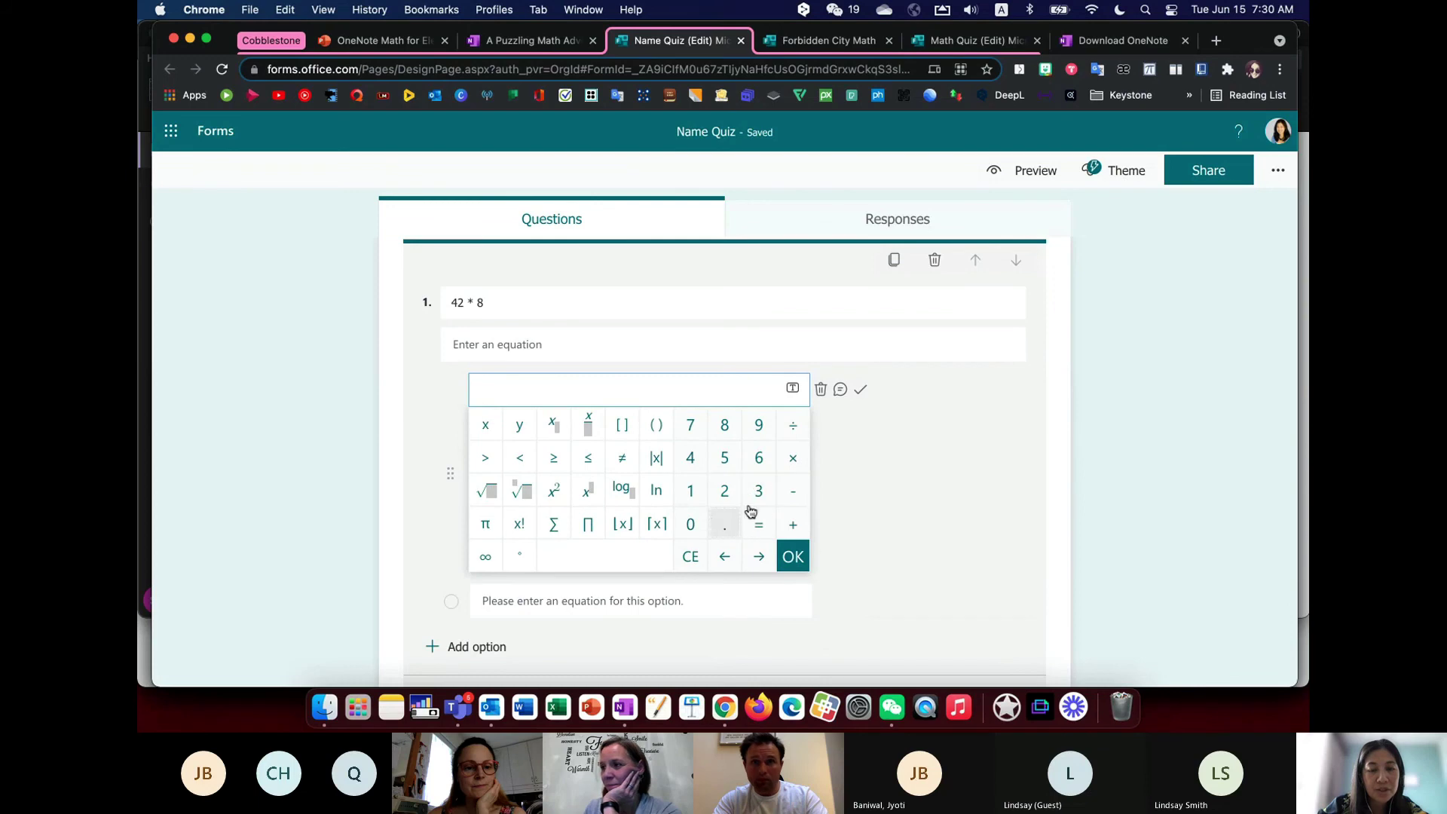
# - Close the equation keypad and turn off the Math option for the 42 * 8 question
pyautogui.click(889, 488)
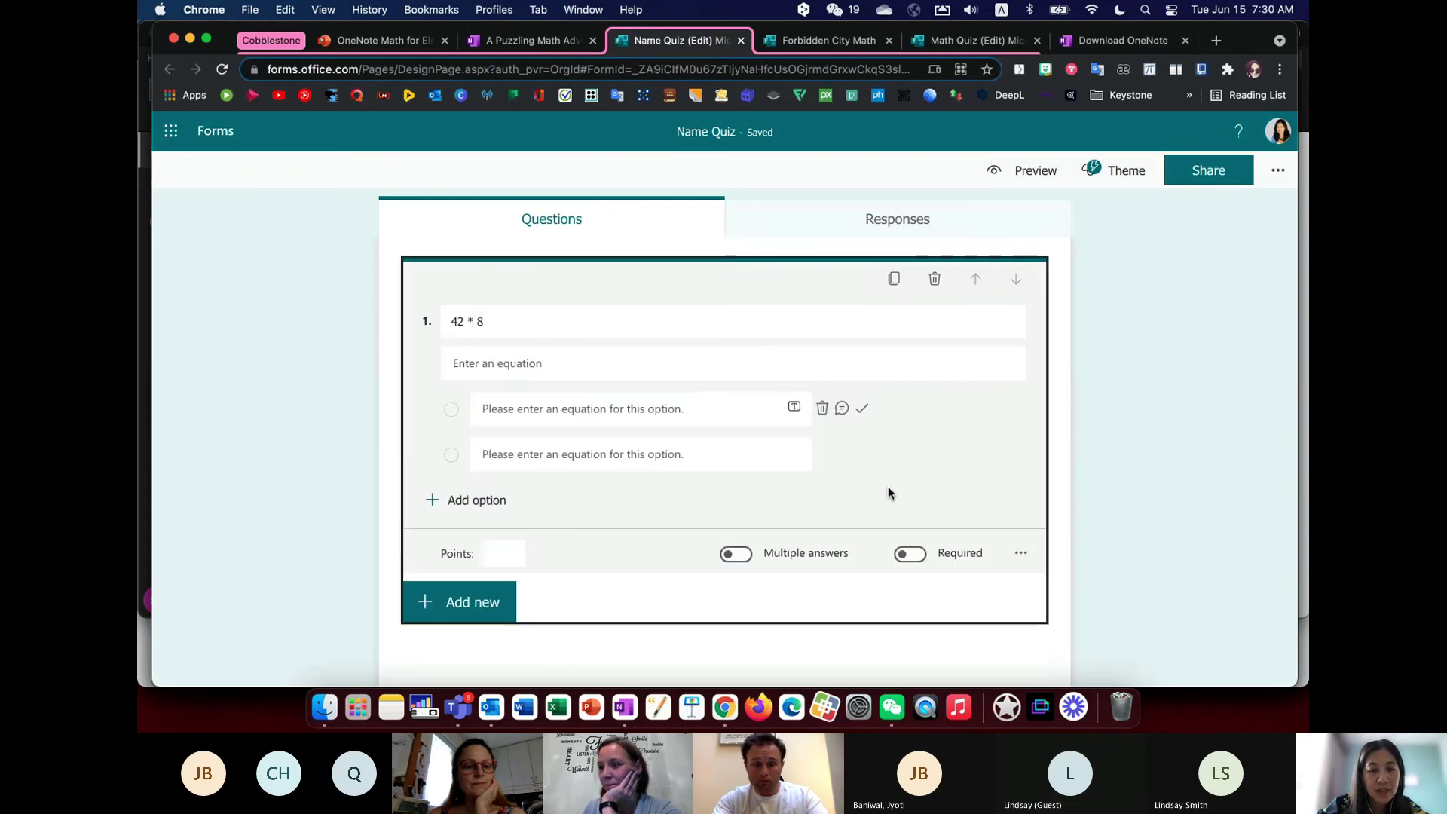
pyautogui.click(1020, 553)
pyautogui.click(1054, 611)
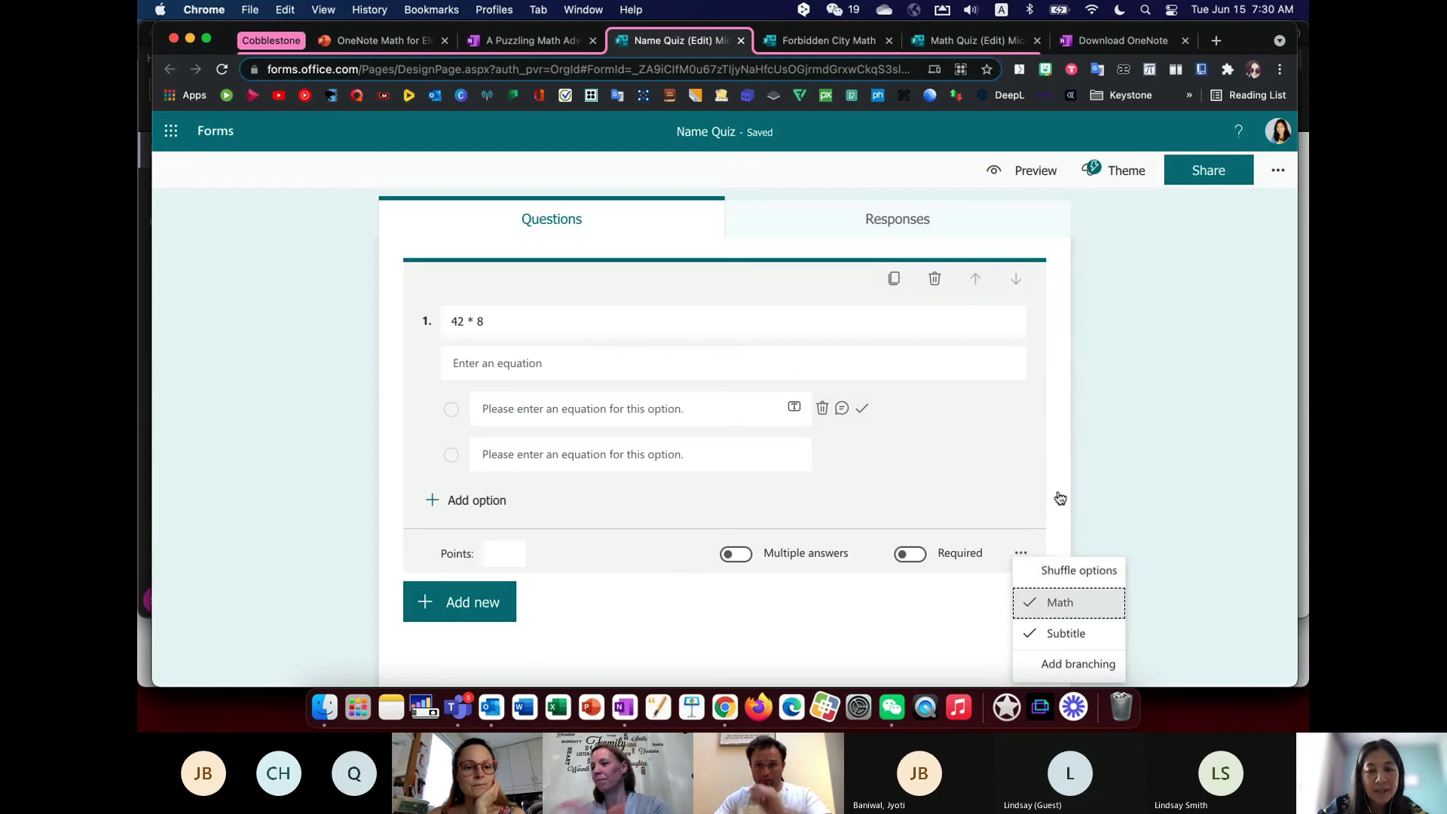
# - Enter 300 and 510 as the first two answer options of the 42 * 8 question
pyautogui.click(550, 411)
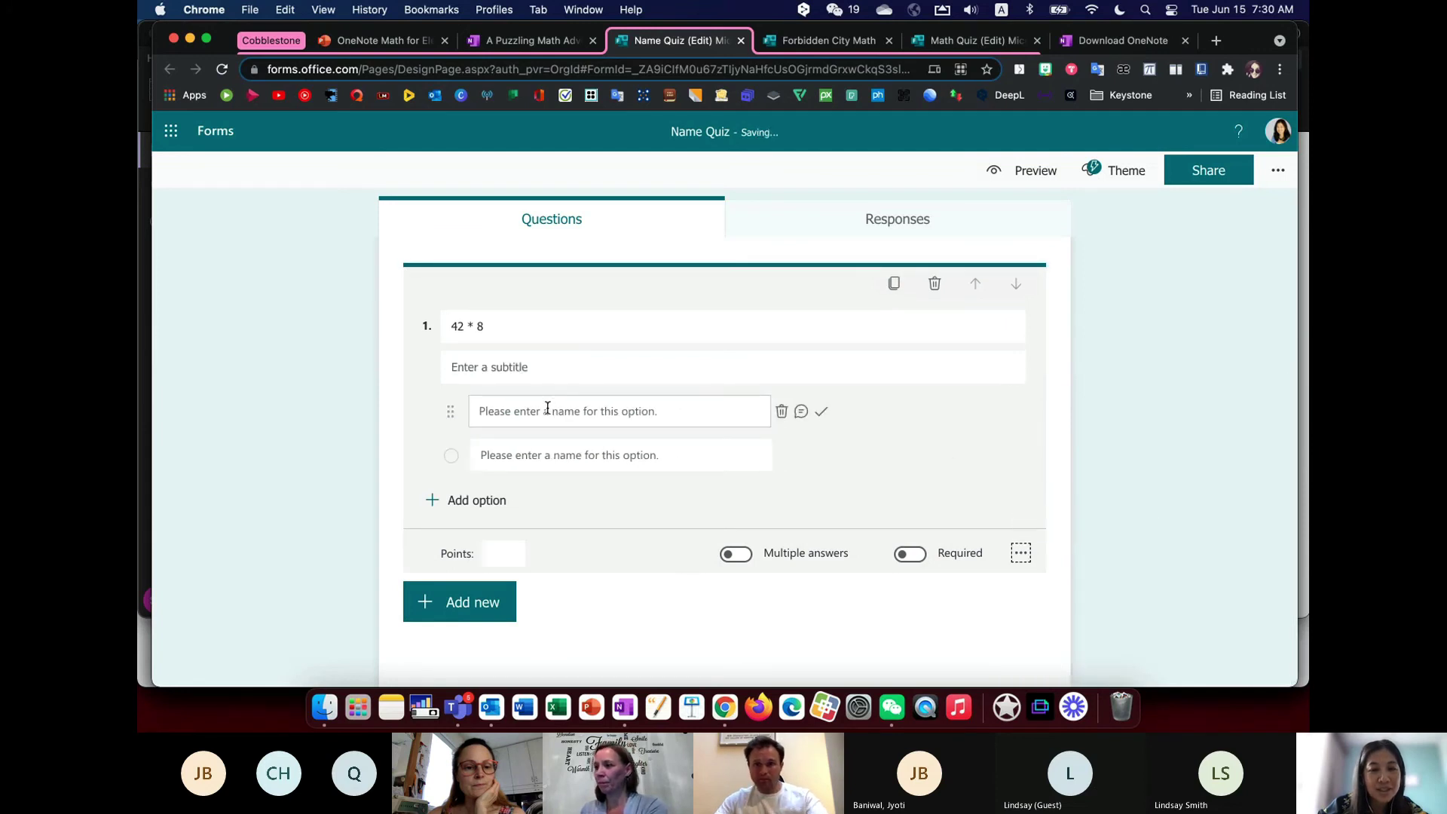
pyautogui.scroll(3, 552, 408)
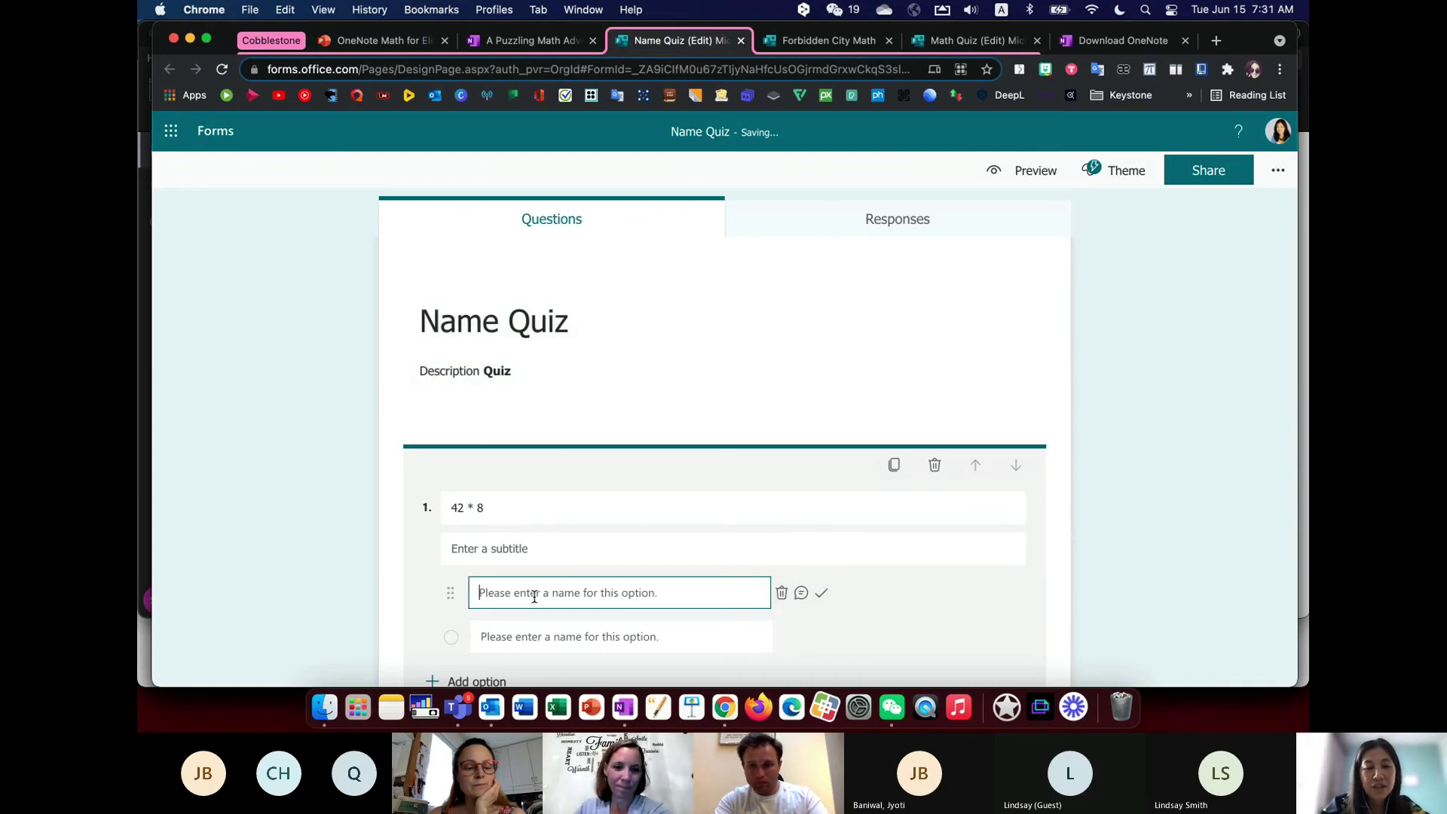
pyautogui.write('300')
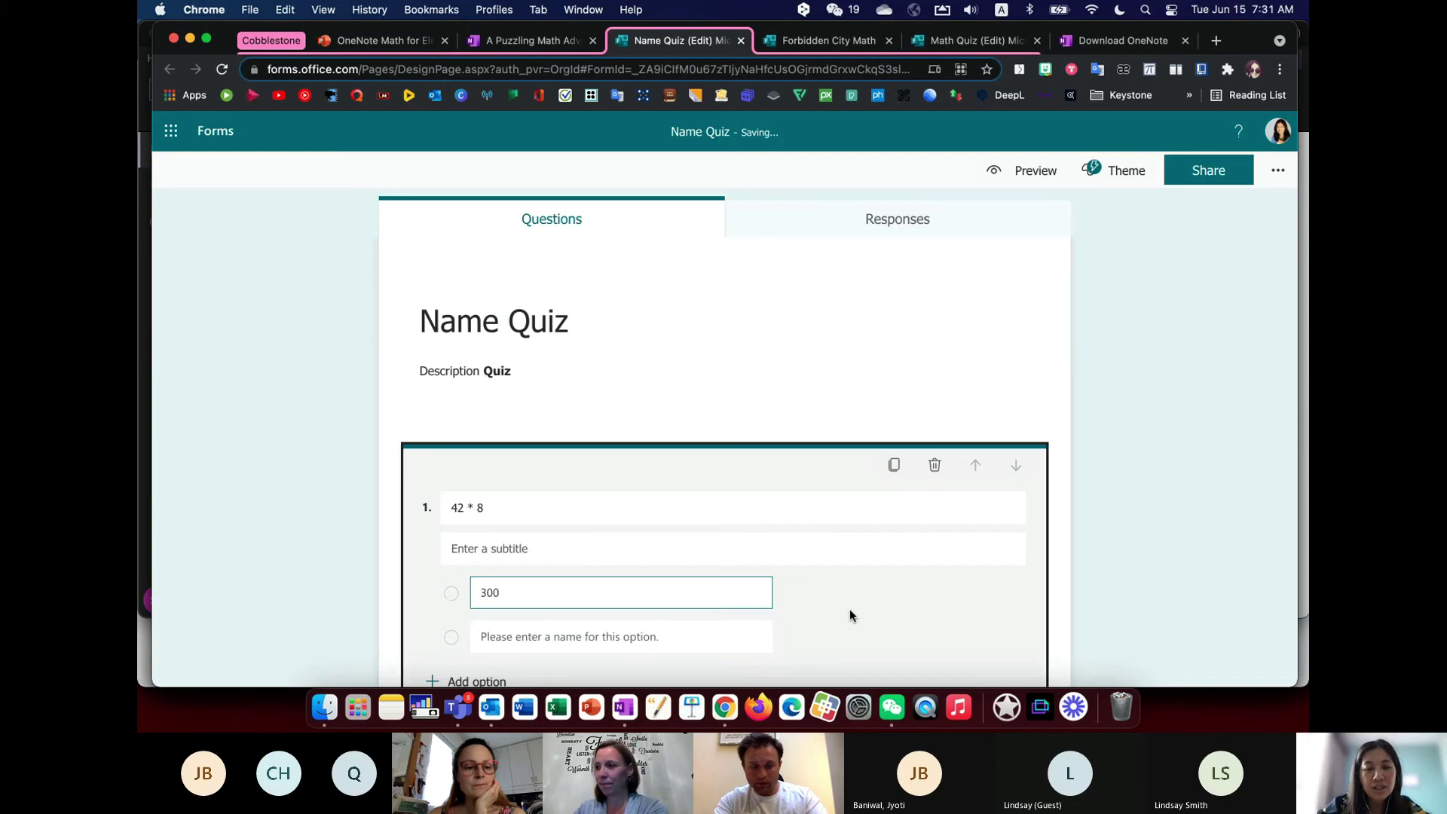
pyautogui.scroll(-2, 814, 599)
pyautogui.click(635, 489)
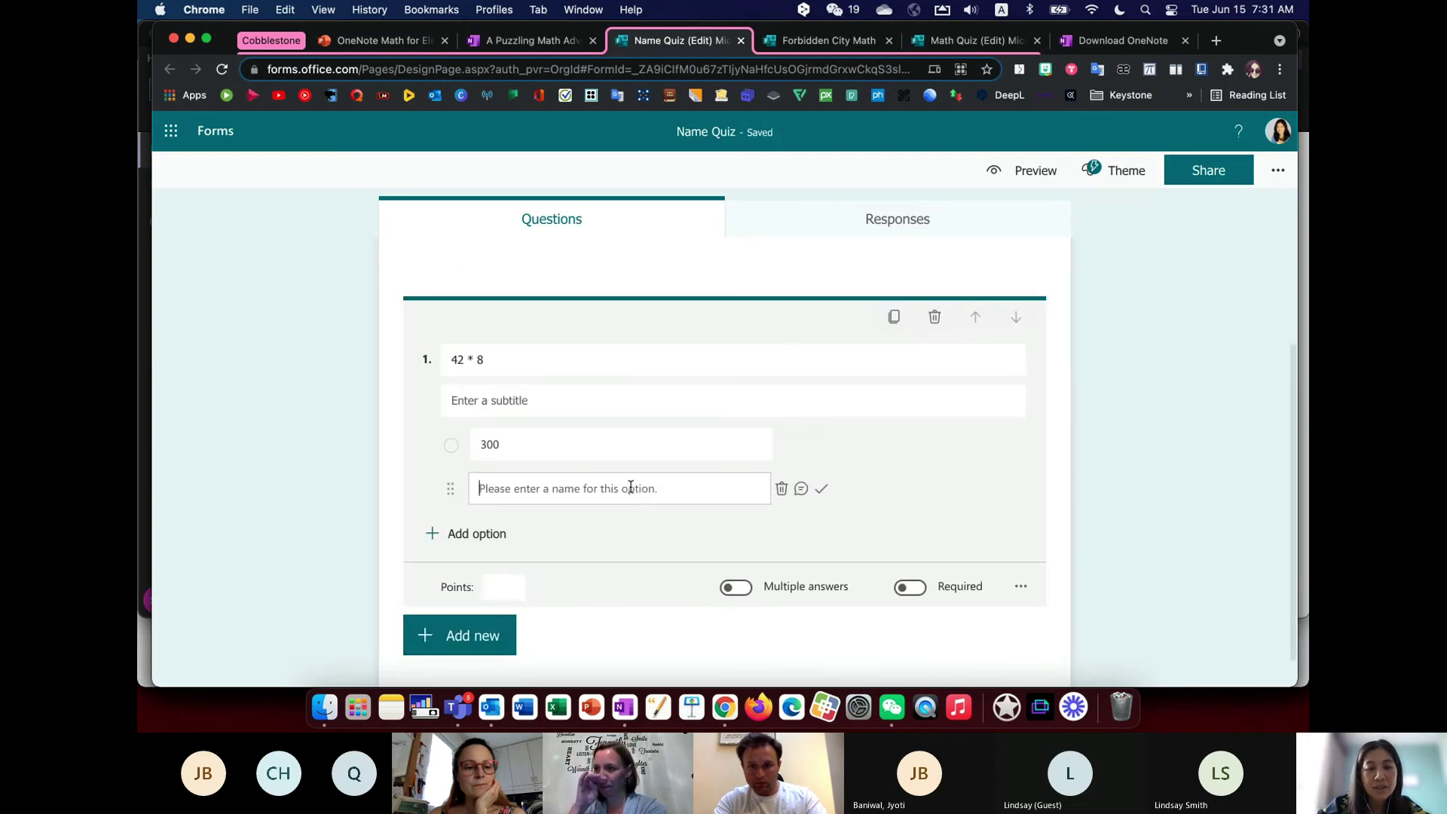
pyautogui.scroll(2, 632, 490)
pyautogui.scroll(-2, 616, 550)
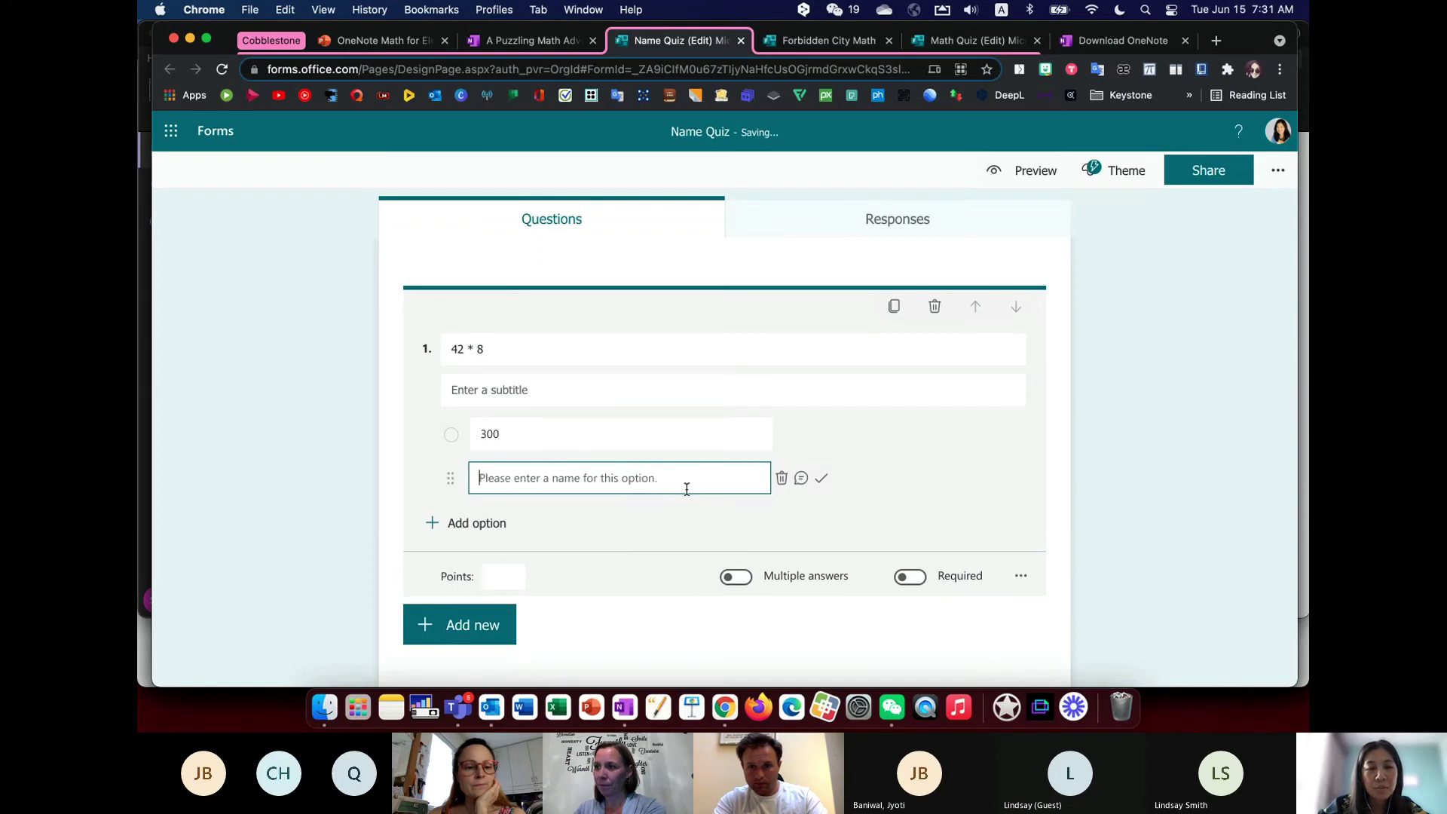
pyautogui.scroll(2, 686, 488)
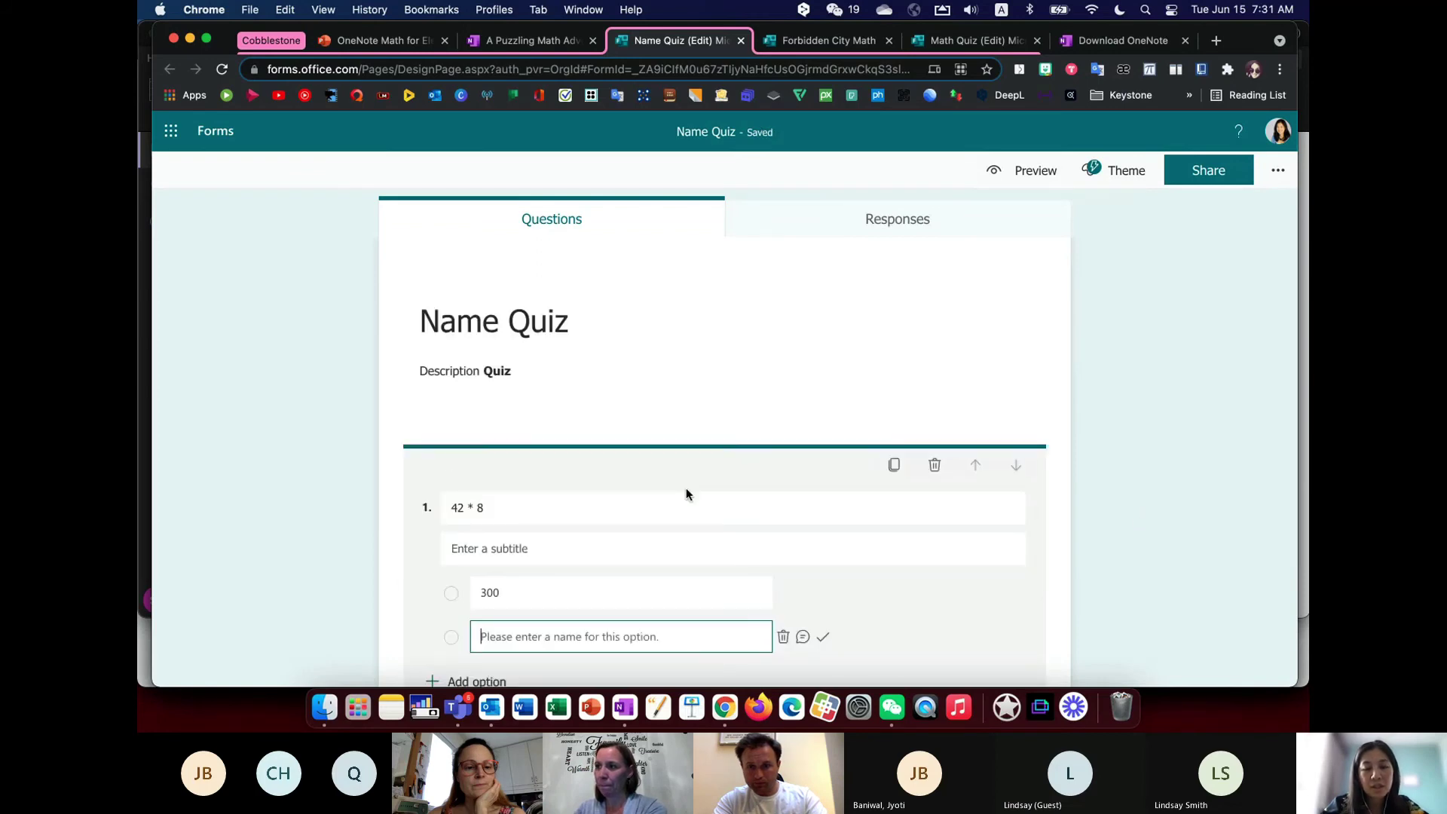
pyautogui.write('510')
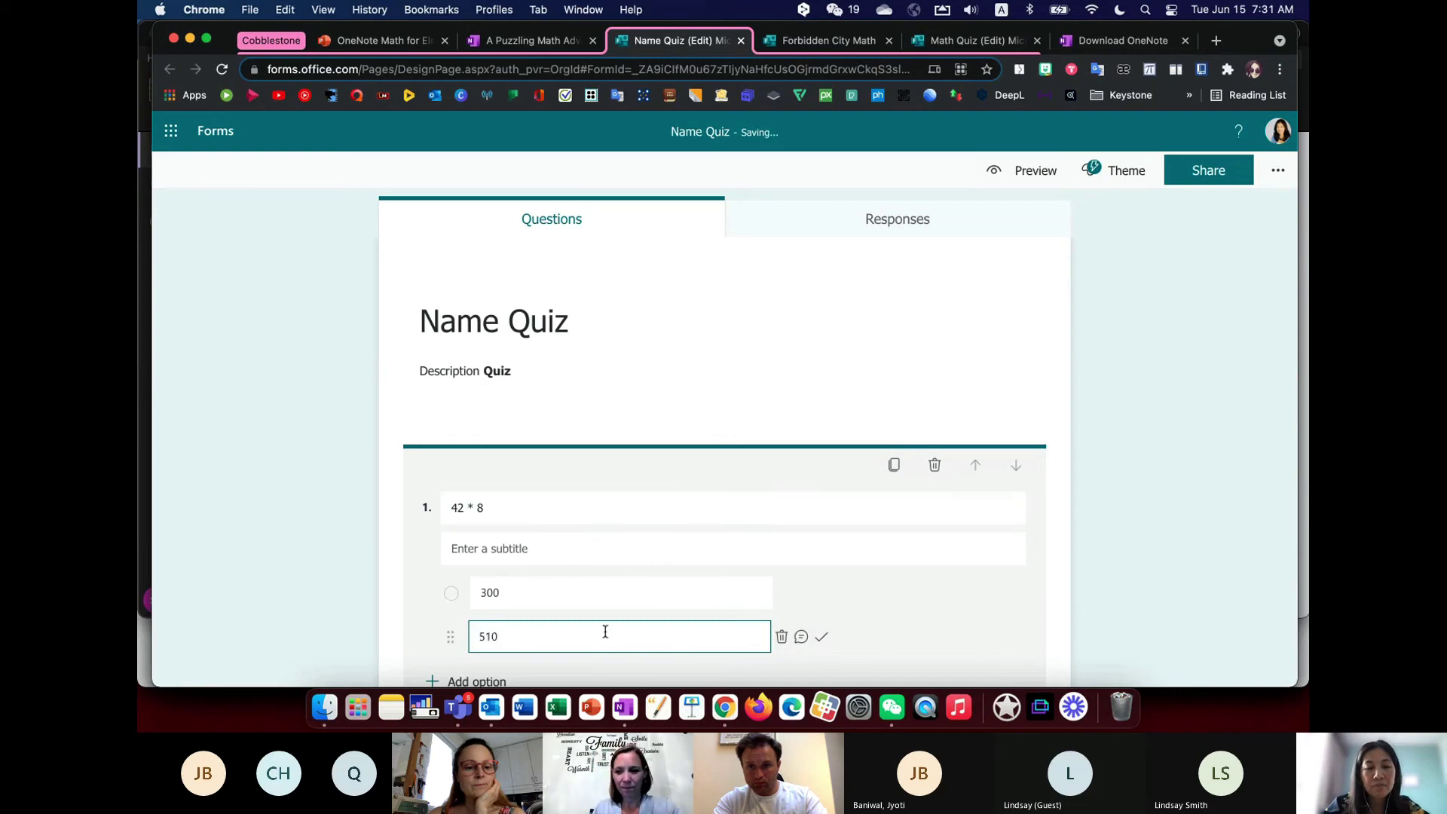
# - Add a third answer option, 380, to the 42 * 8 question
pyautogui.scroll(-2, 604, 633)
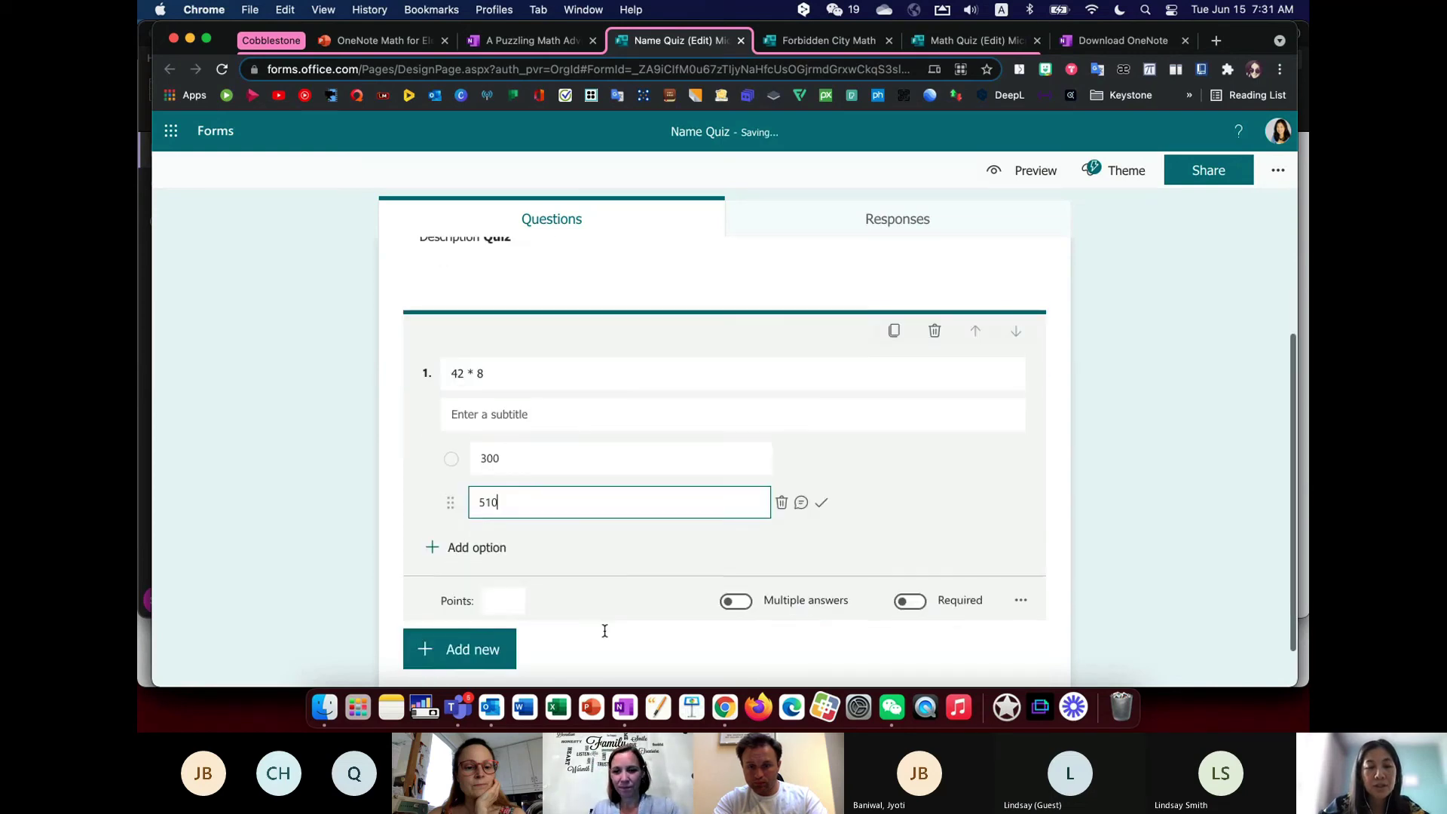
pyautogui.click(488, 542)
pyautogui.scroll(-2, 523, 630)
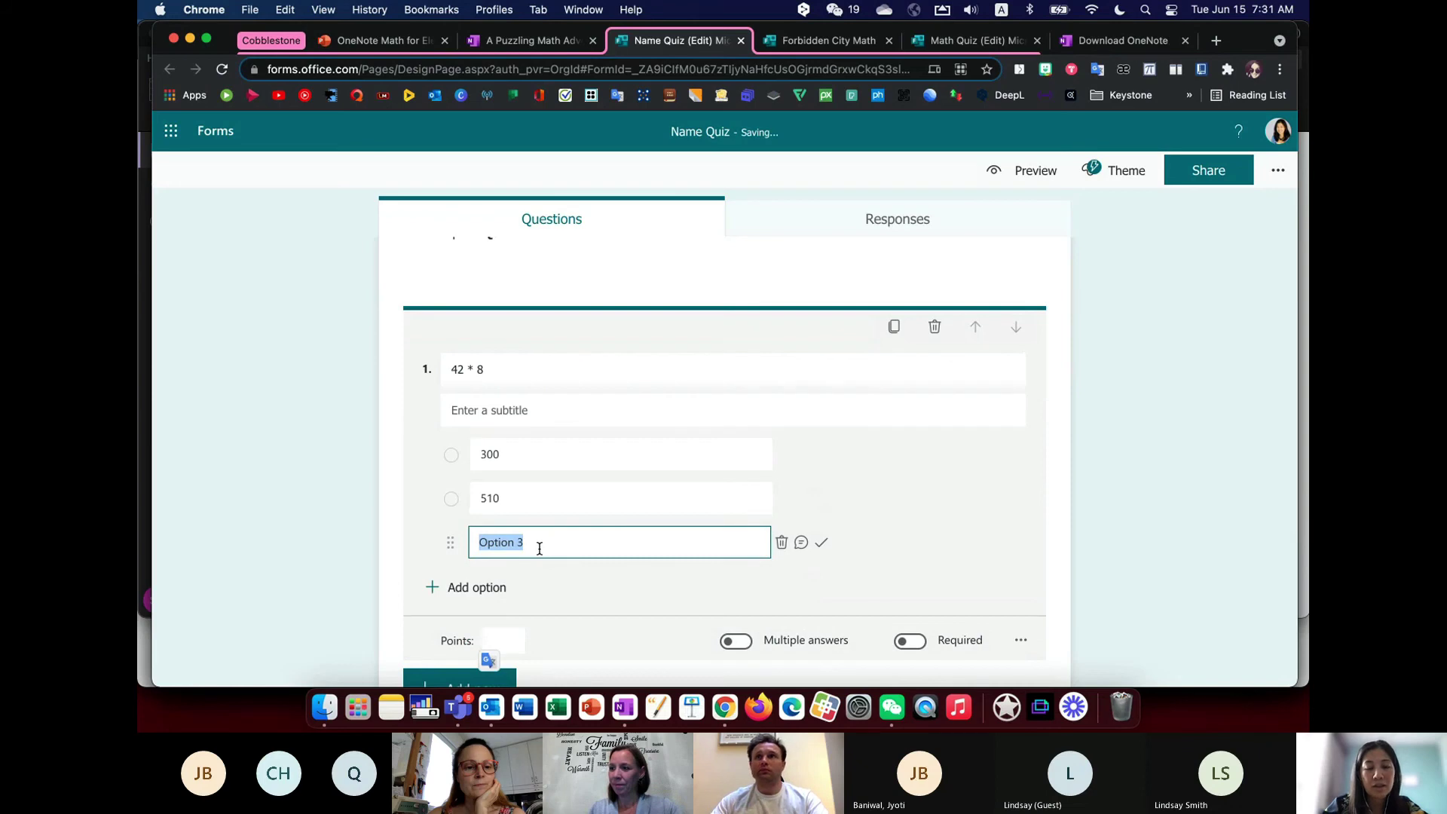
pyautogui.write('380')
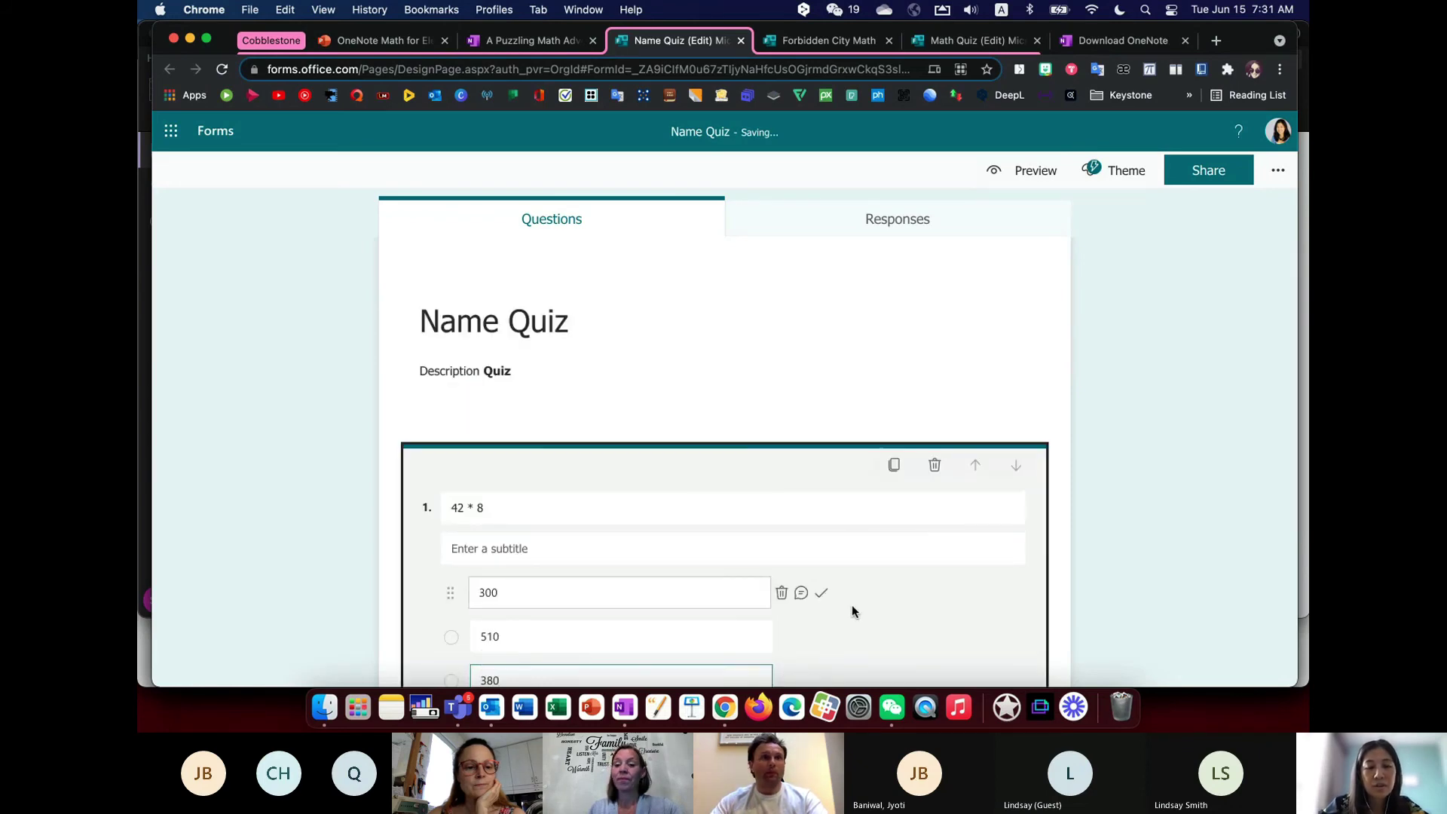
pyautogui.scroll(-3, 879, 639)
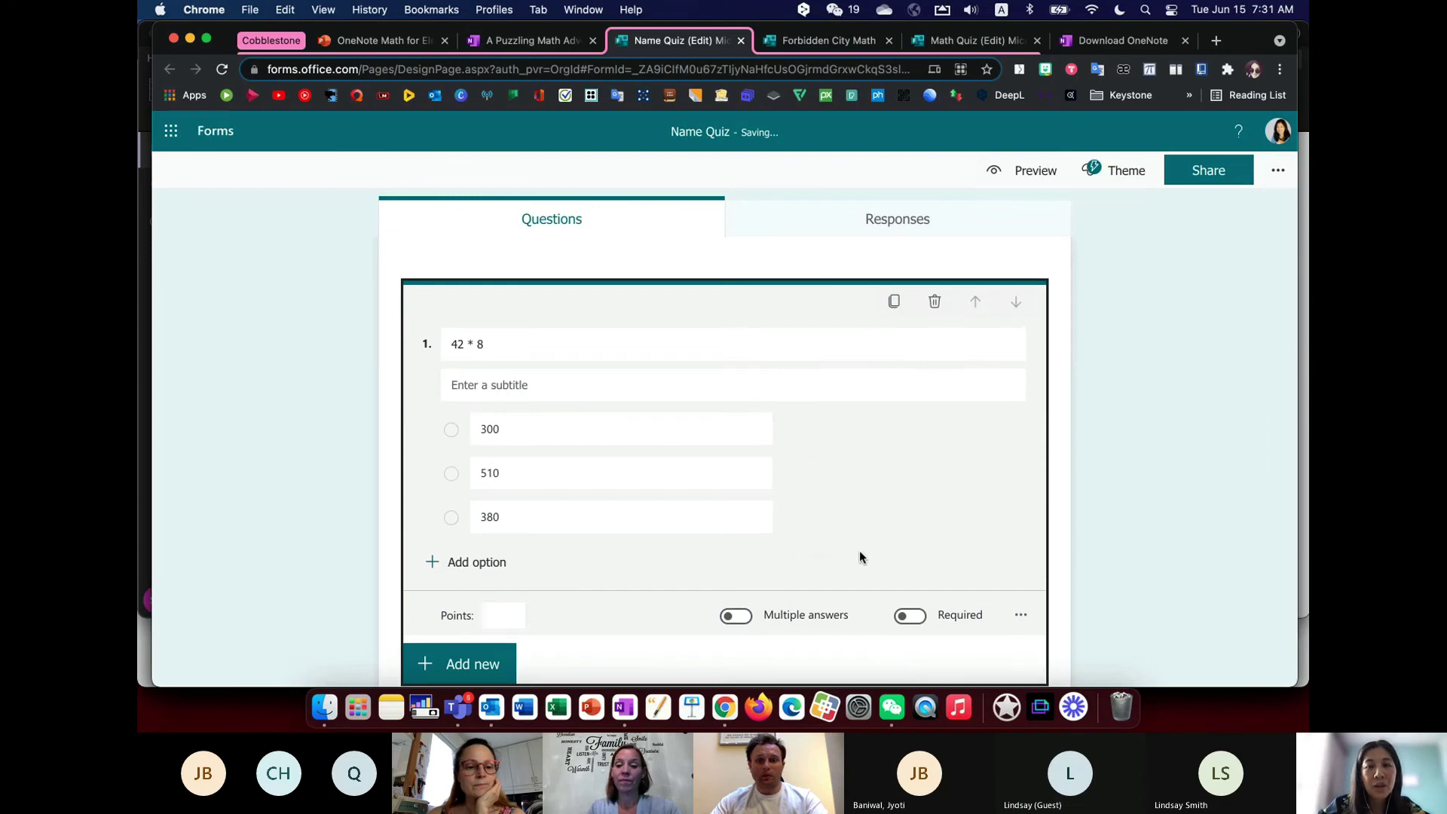
# - Add a fourth answer option, 336, to the 42 * 8 question and leave editing mode
pyautogui.scroll(3, 860, 537)
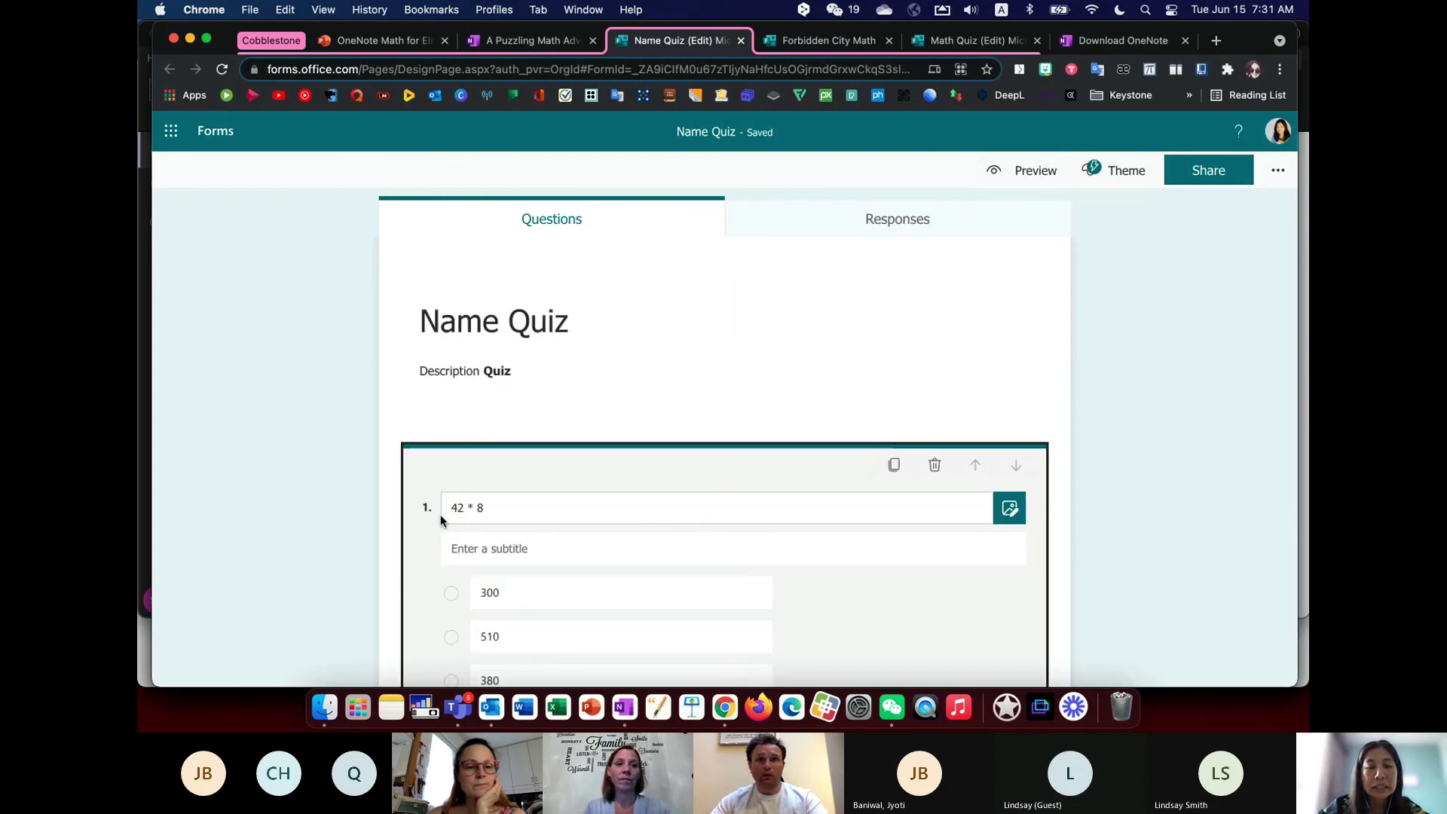
pyautogui.scroll(-3, 587, 612)
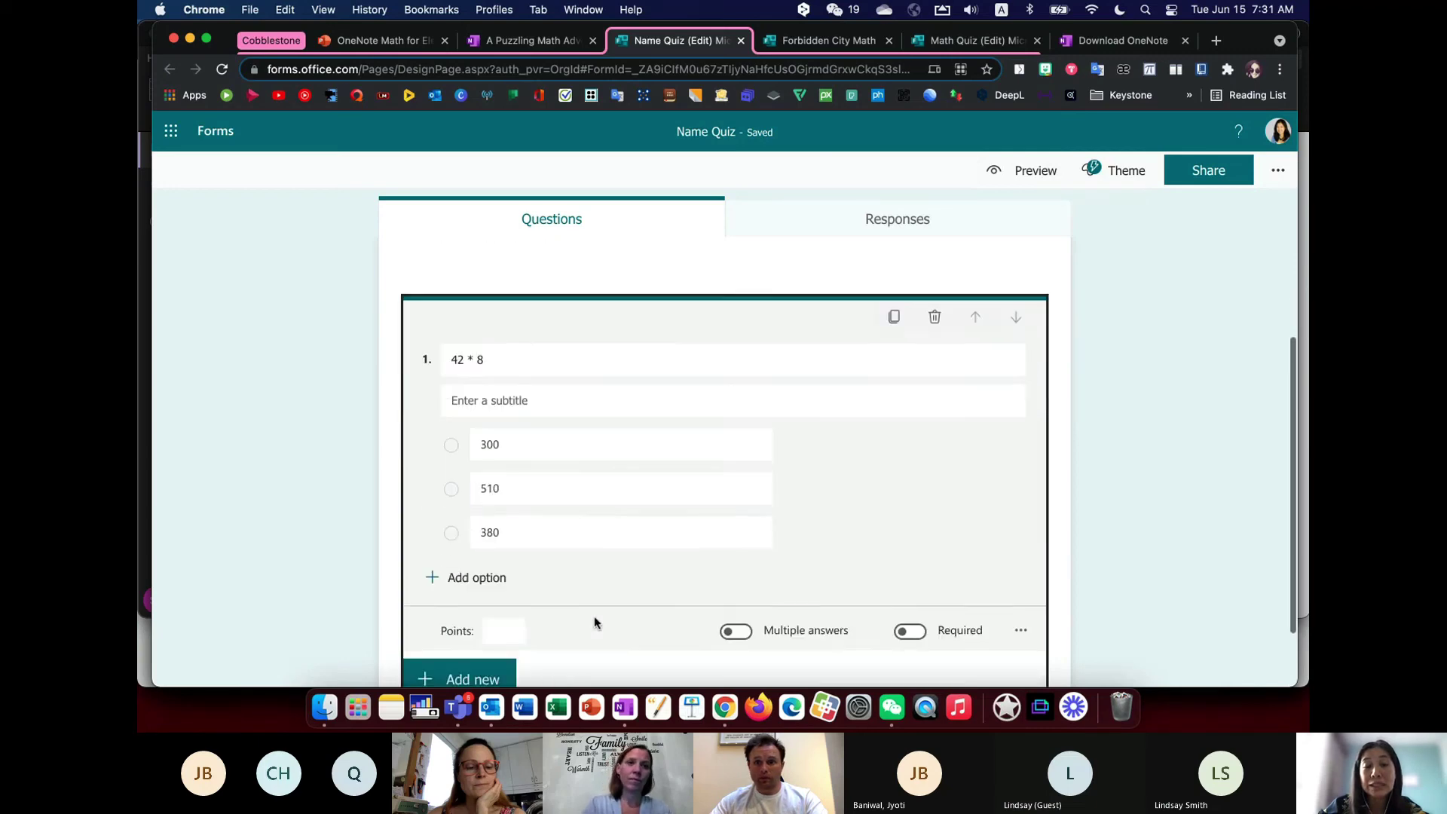
pyautogui.scroll(-1, 594, 623)
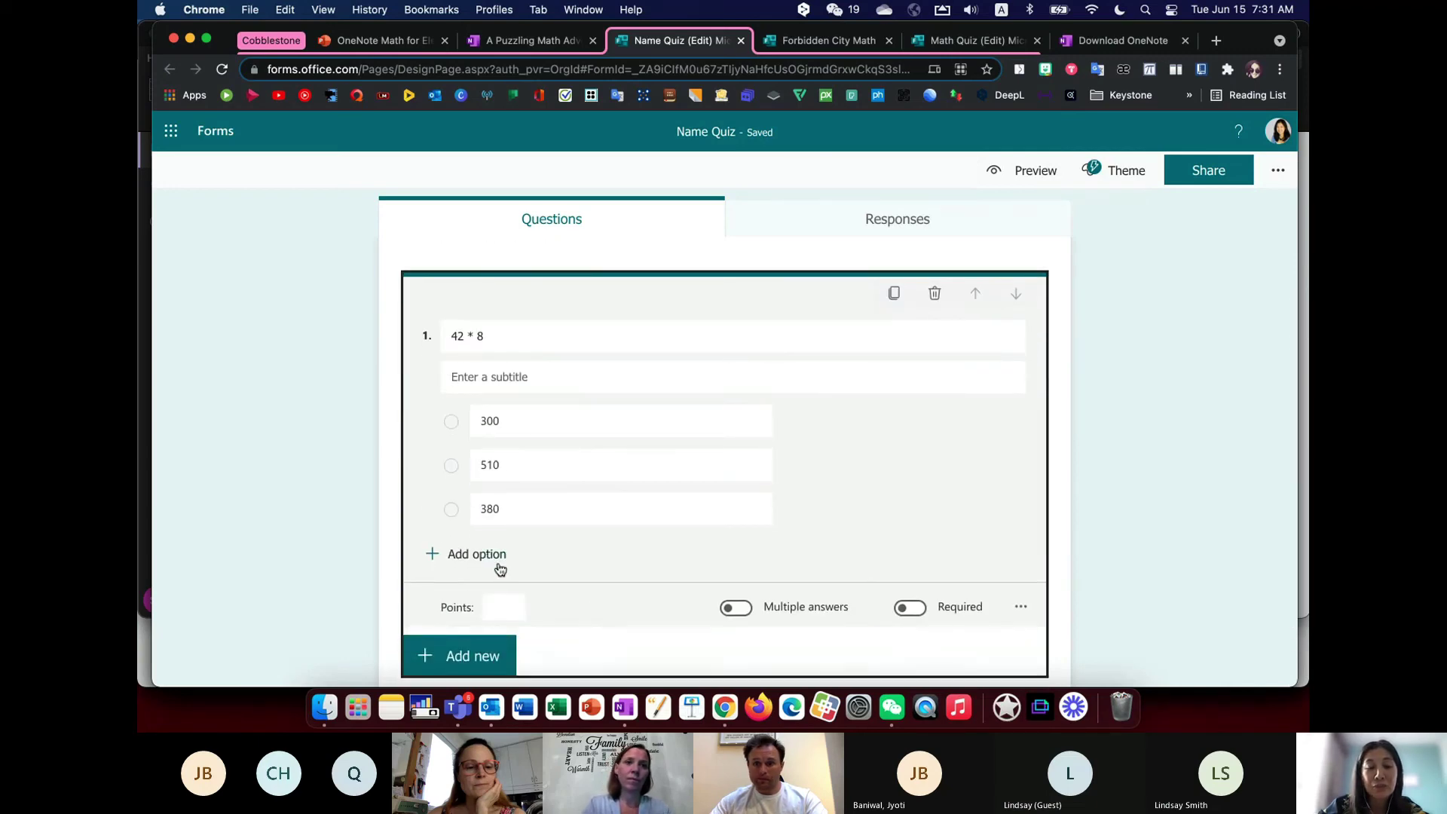
pyautogui.click(501, 560)
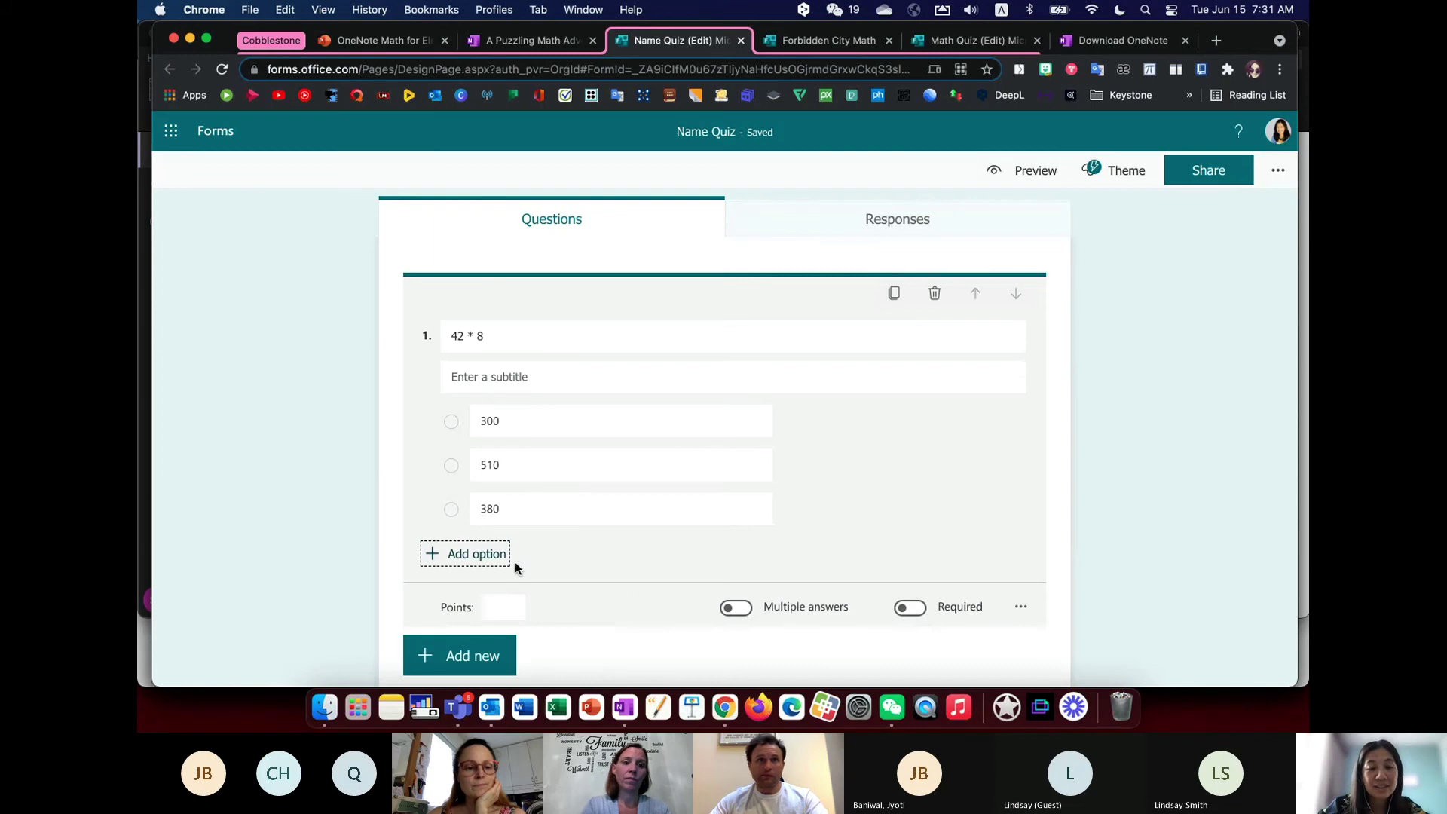
pyautogui.scroll(3, 514, 567)
pyautogui.scroll(2, 516, 648)
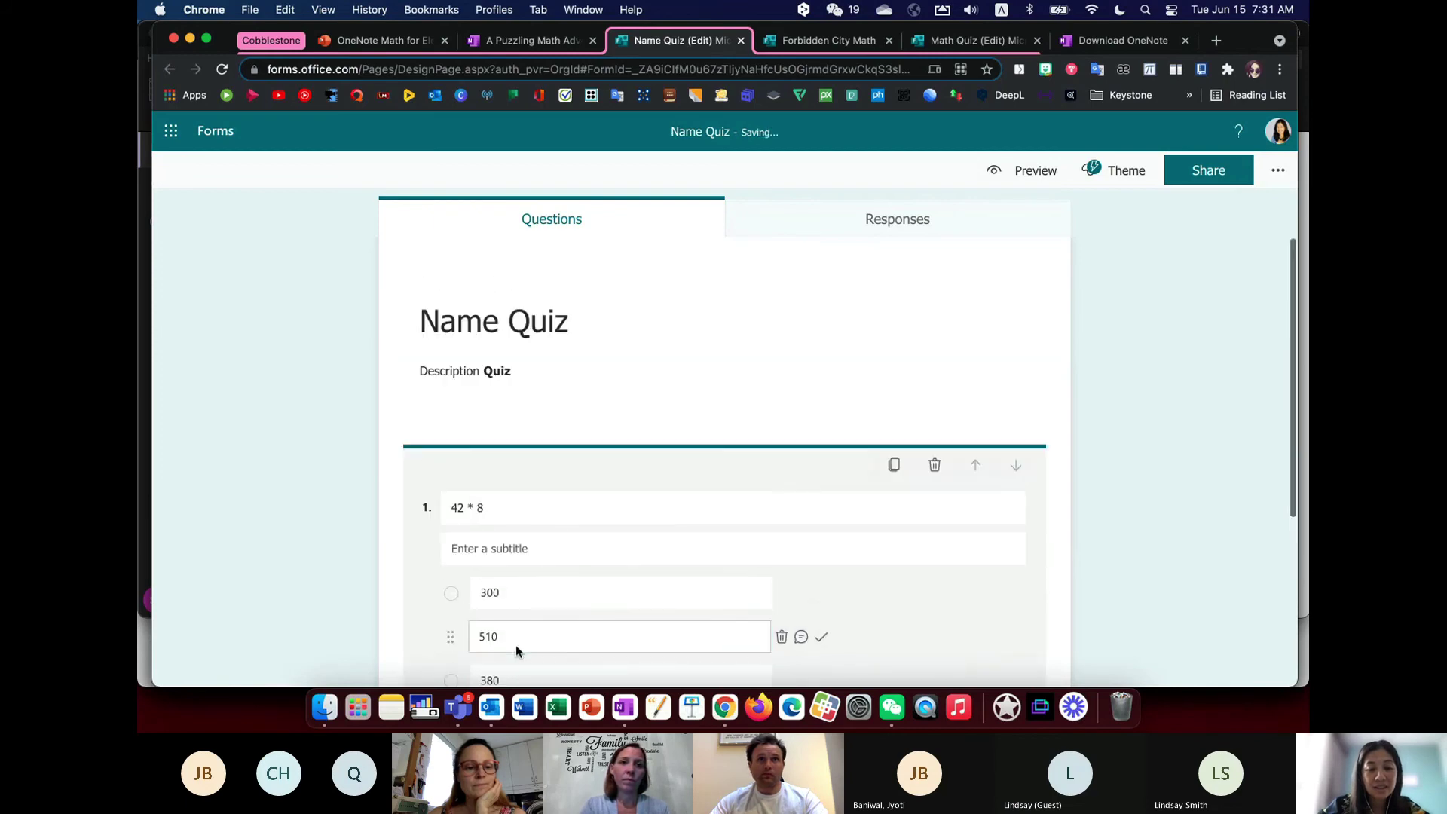
pyautogui.click(1134, 562)
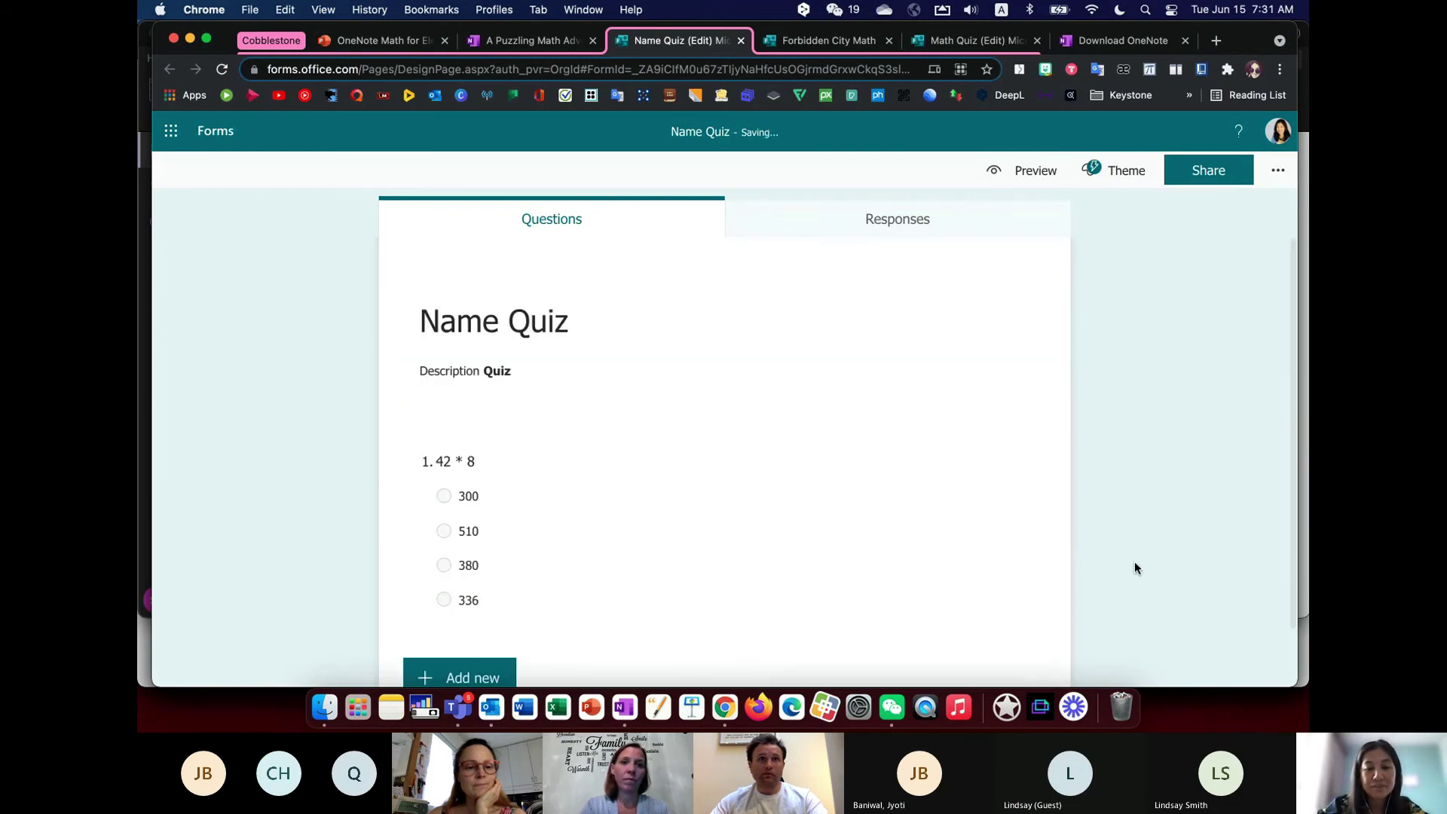
# - Mark 336 as the correct answer of the 42 * 8 question and leave question editing
pyautogui.click(714, 564)
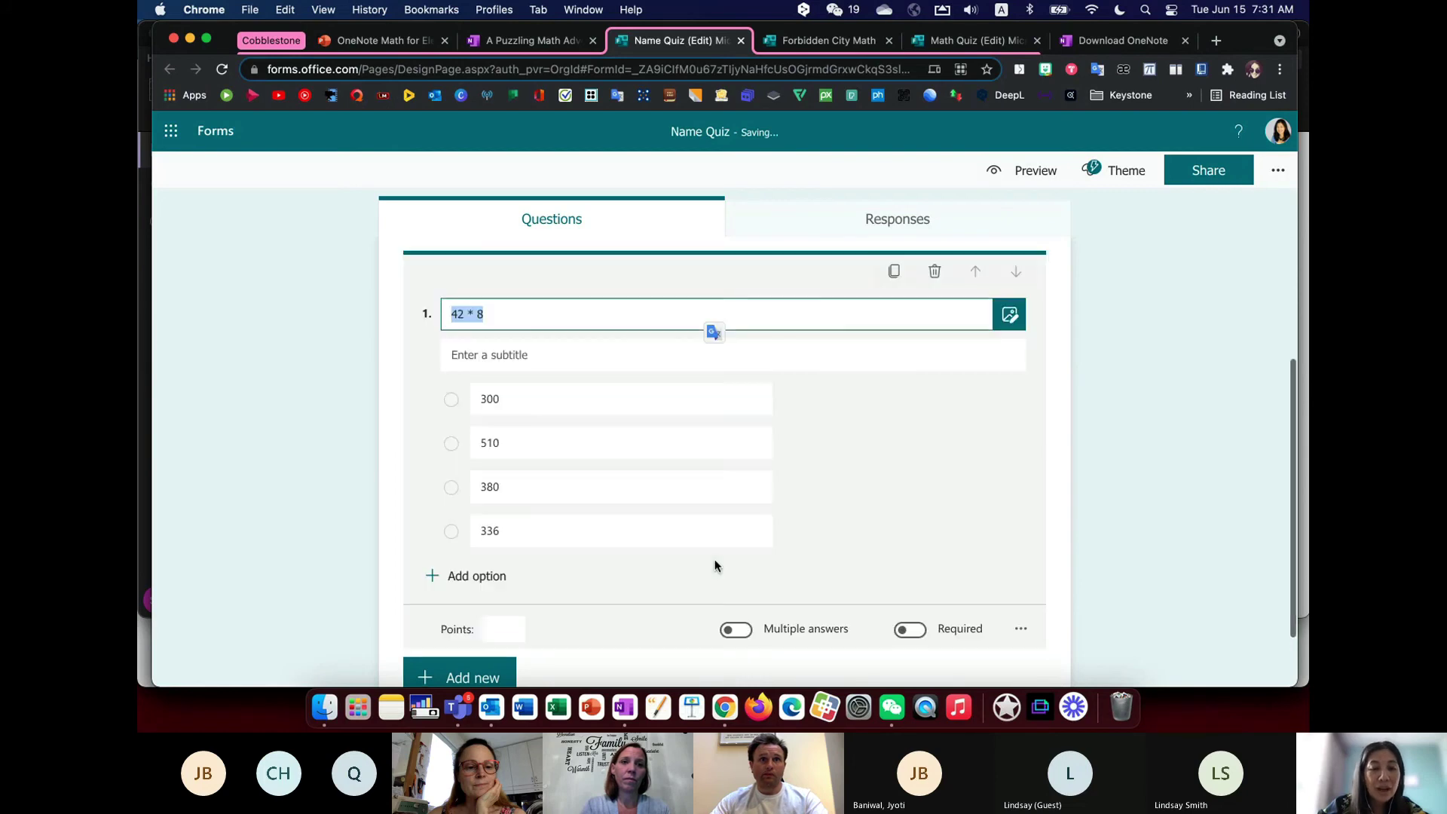
pyautogui.scroll(3, 711, 377)
pyautogui.scroll(-2, 765, 507)
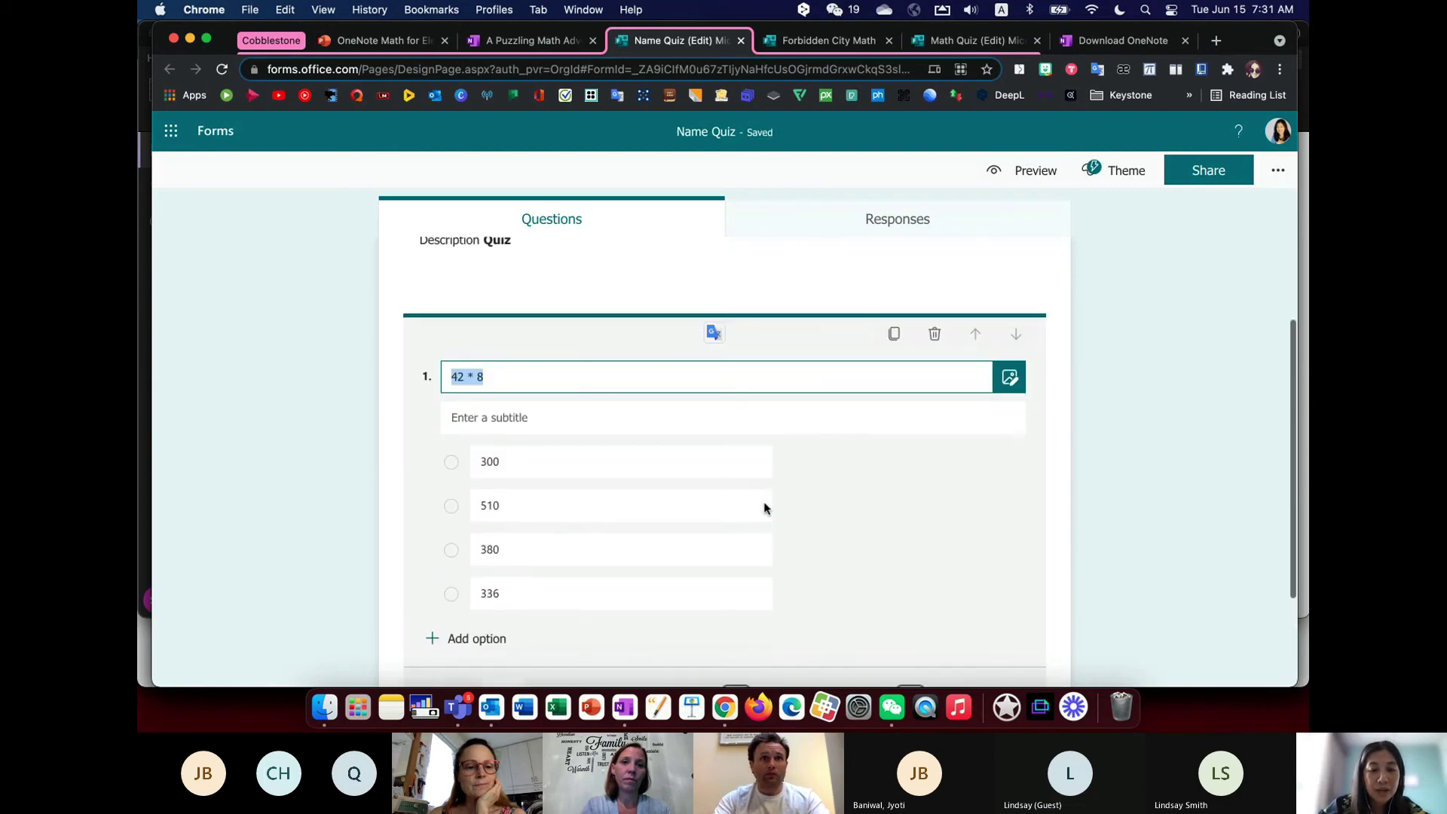
pyautogui.scroll(2, 824, 600)
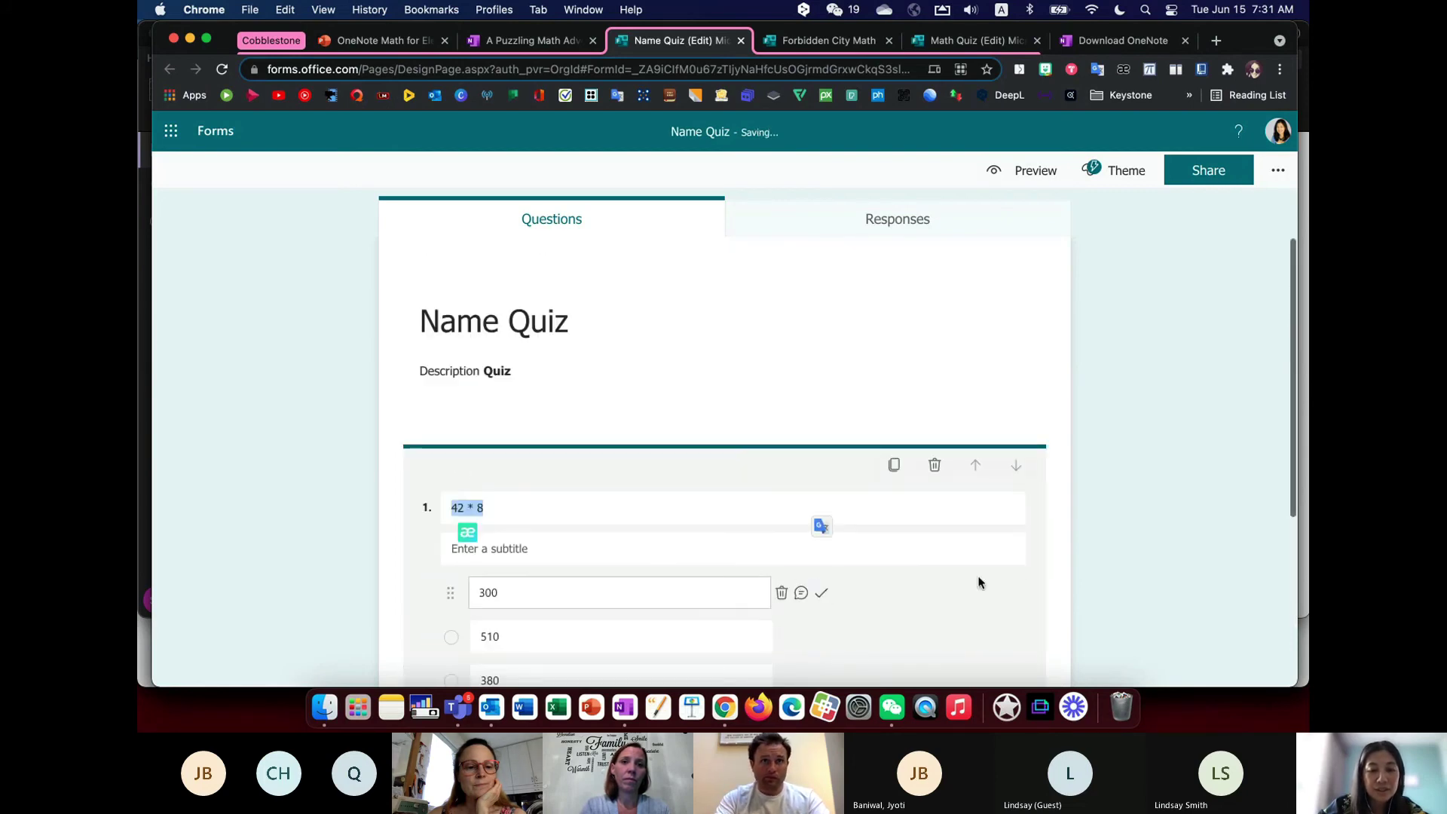
pyautogui.click(1124, 559)
pyautogui.scroll(-1, 1123, 559)
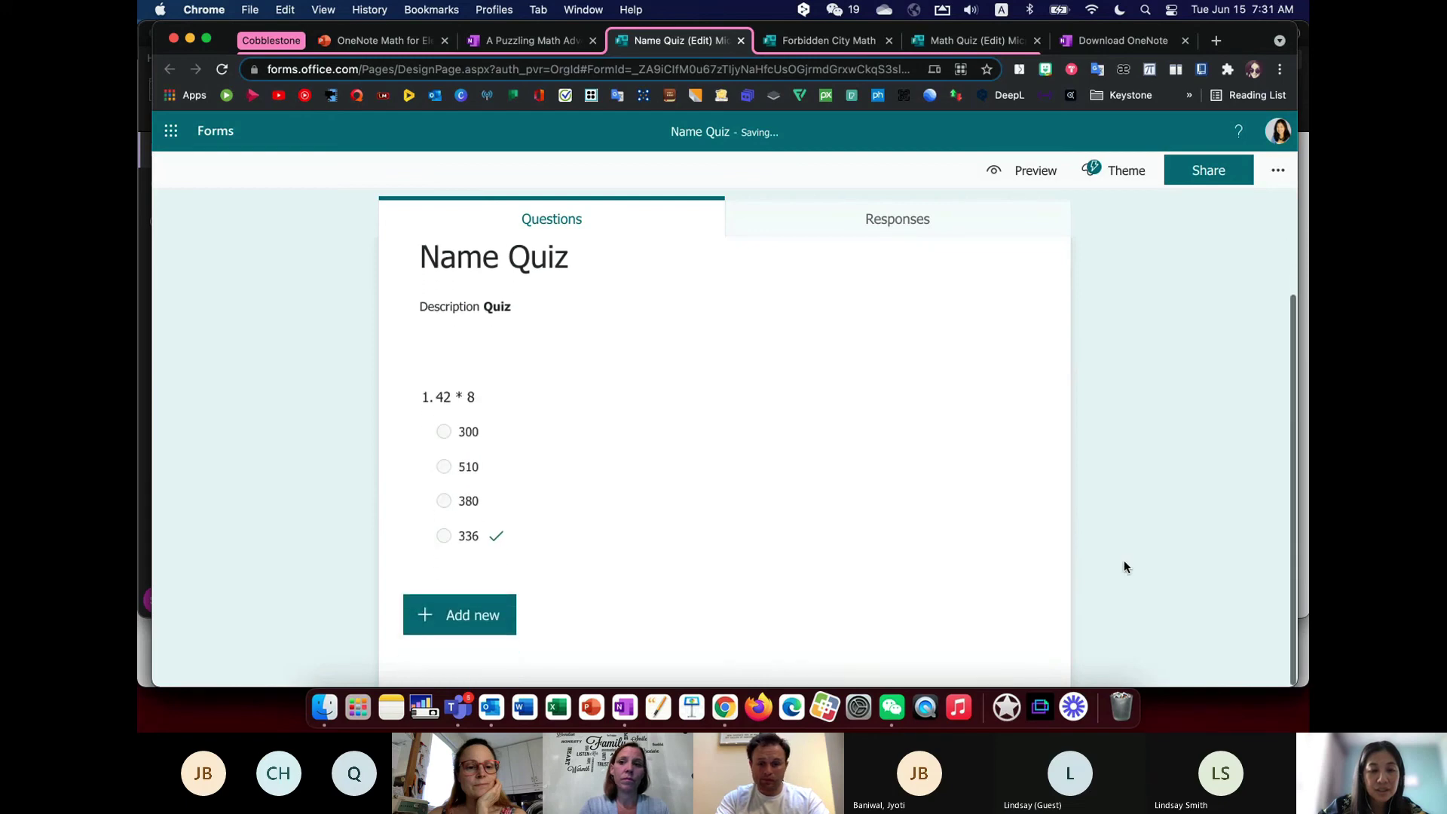
pyautogui.scroll(1, 527, 536)
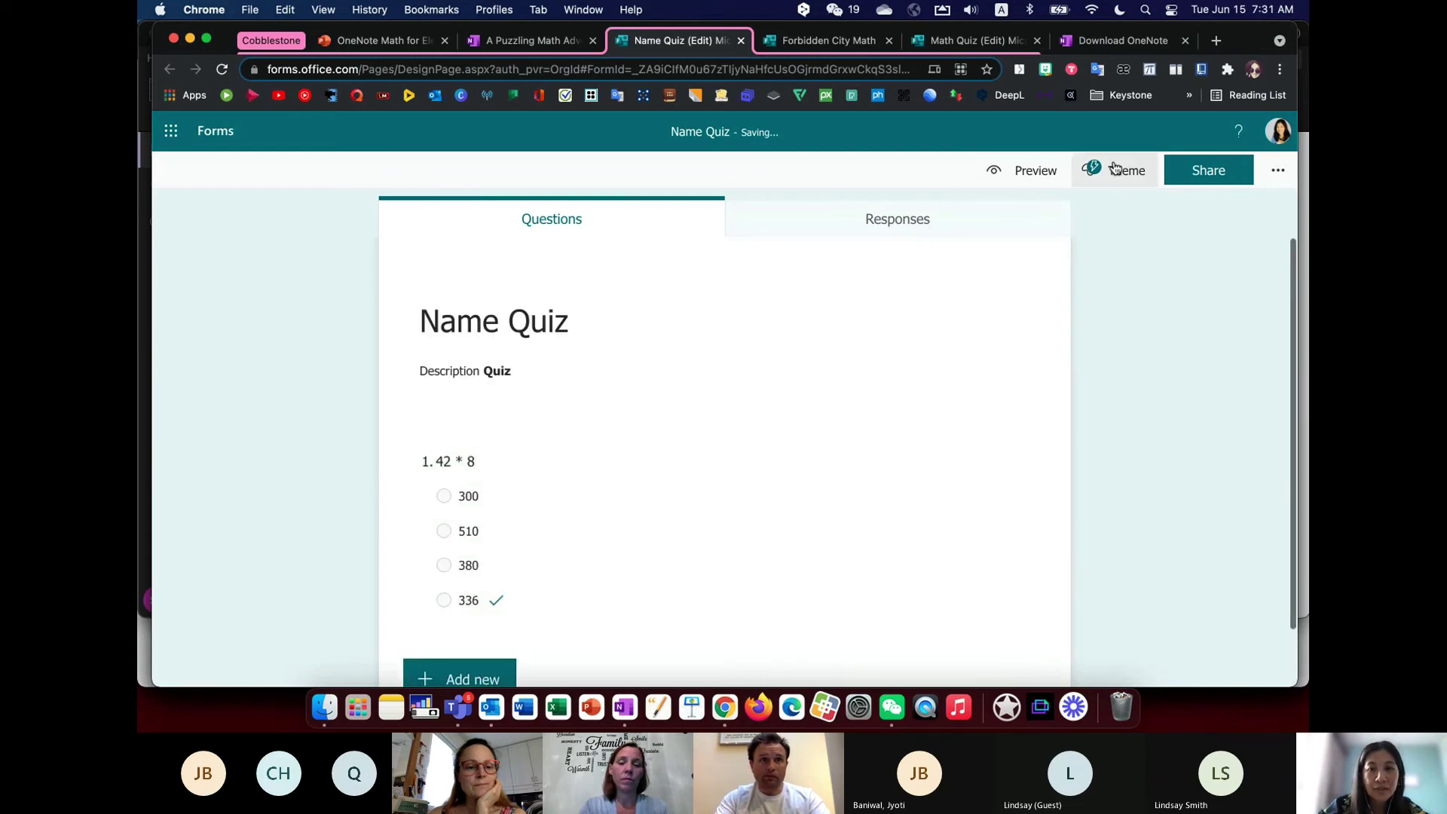
# - Preview the quiz, submit it with the answer 510, view the results, and return to the question editor
pyautogui.click(1038, 176)
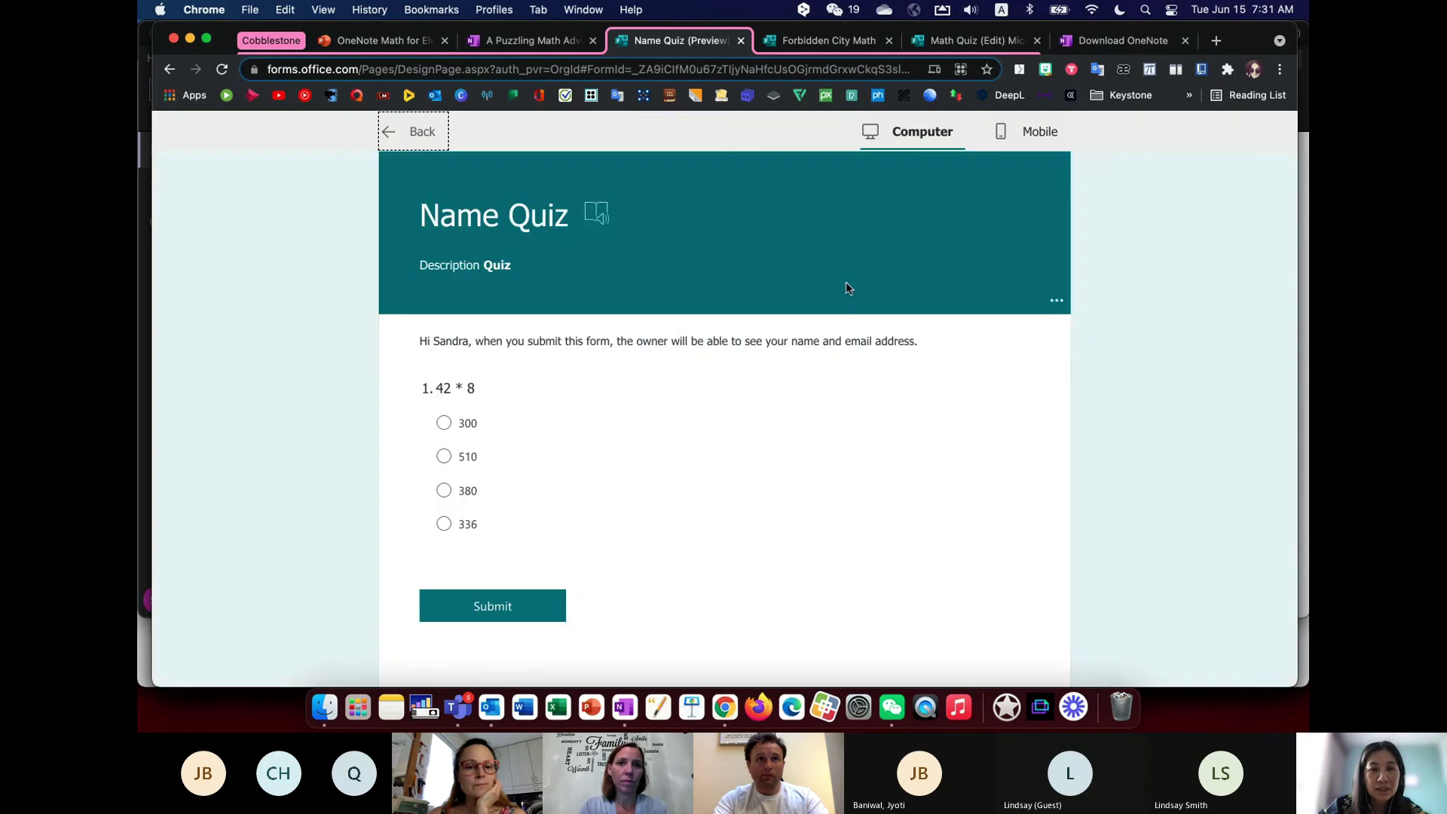
pyautogui.click(444, 457)
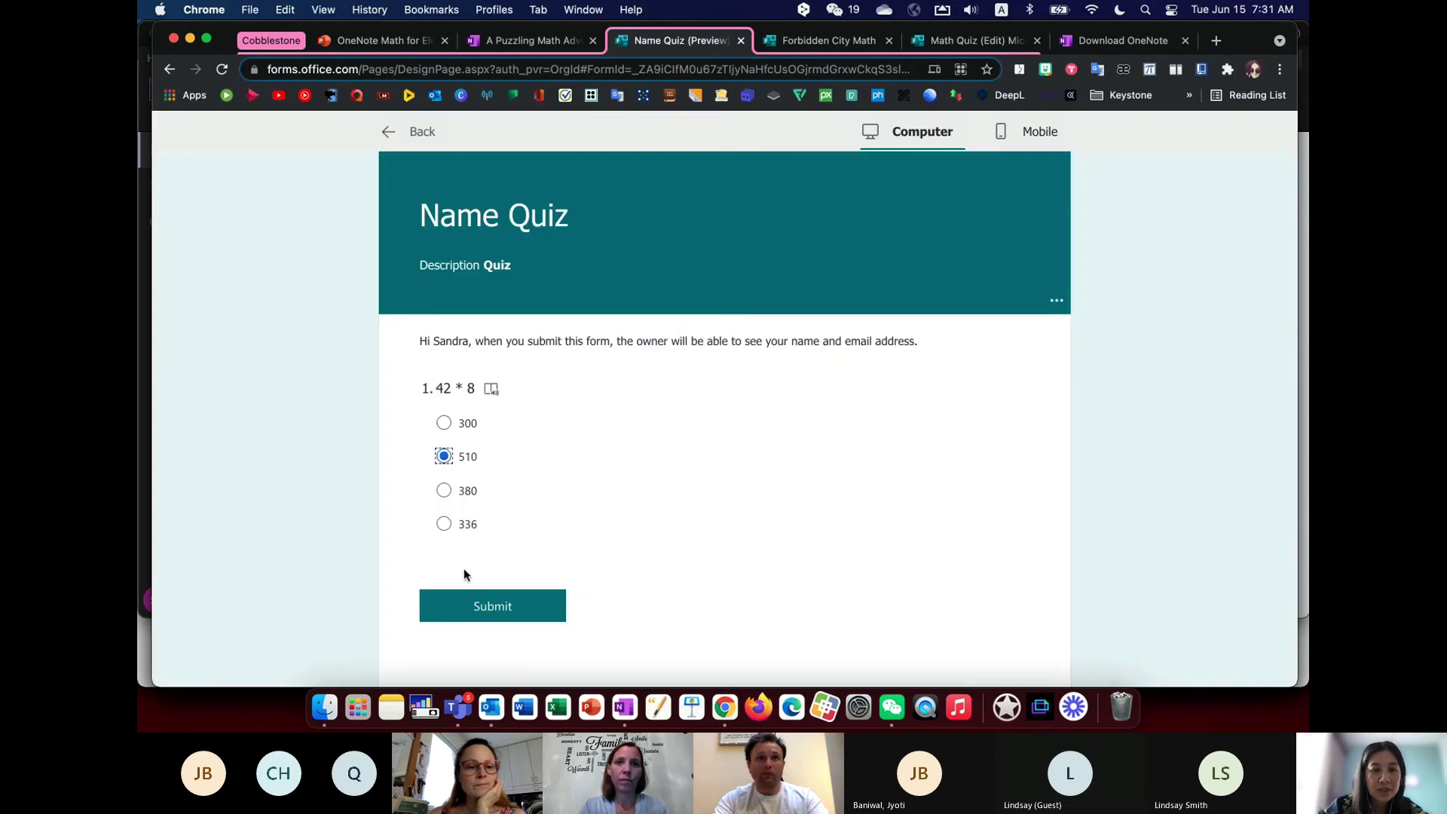
pyautogui.click(486, 607)
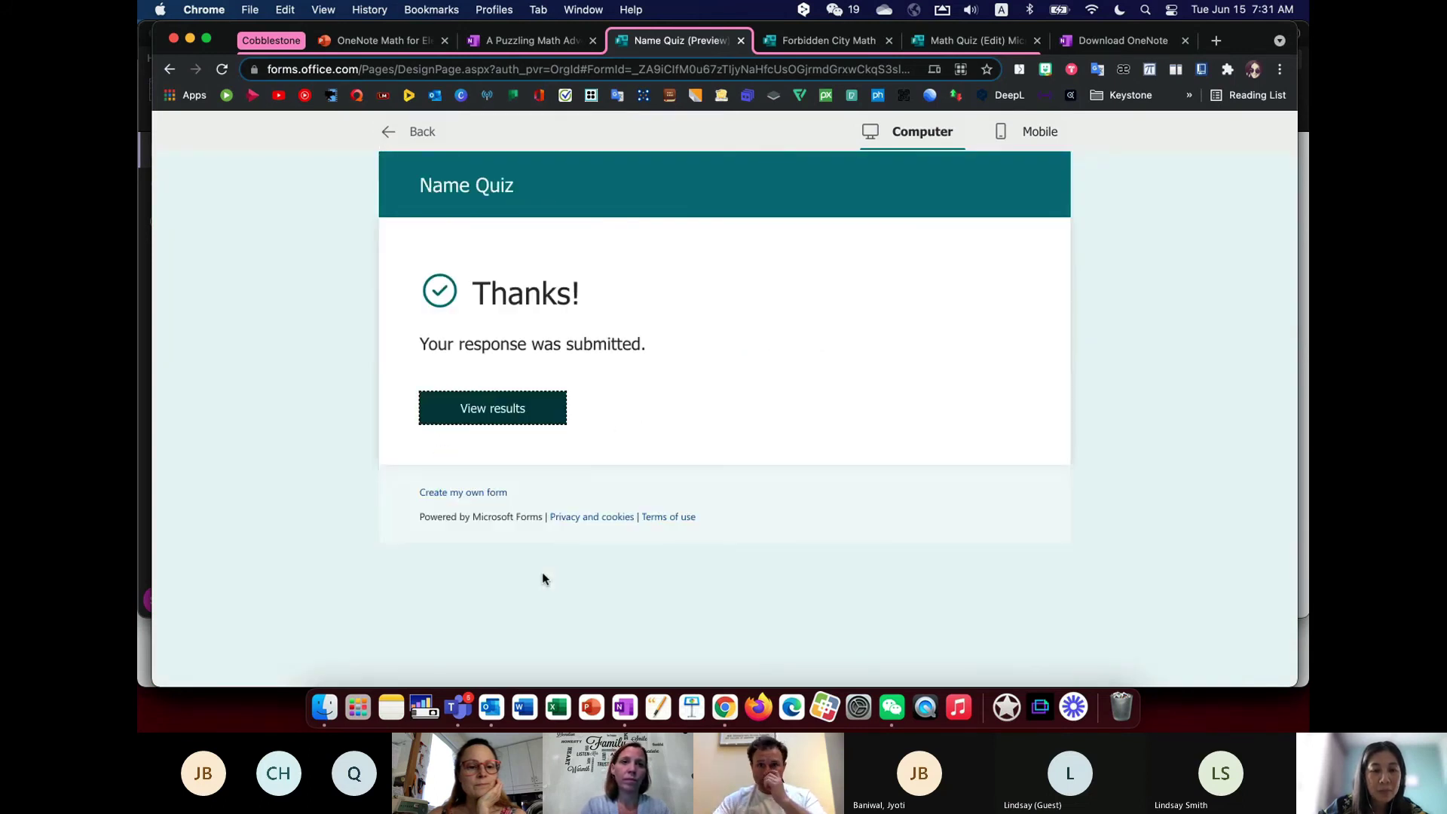
pyautogui.click(534, 411)
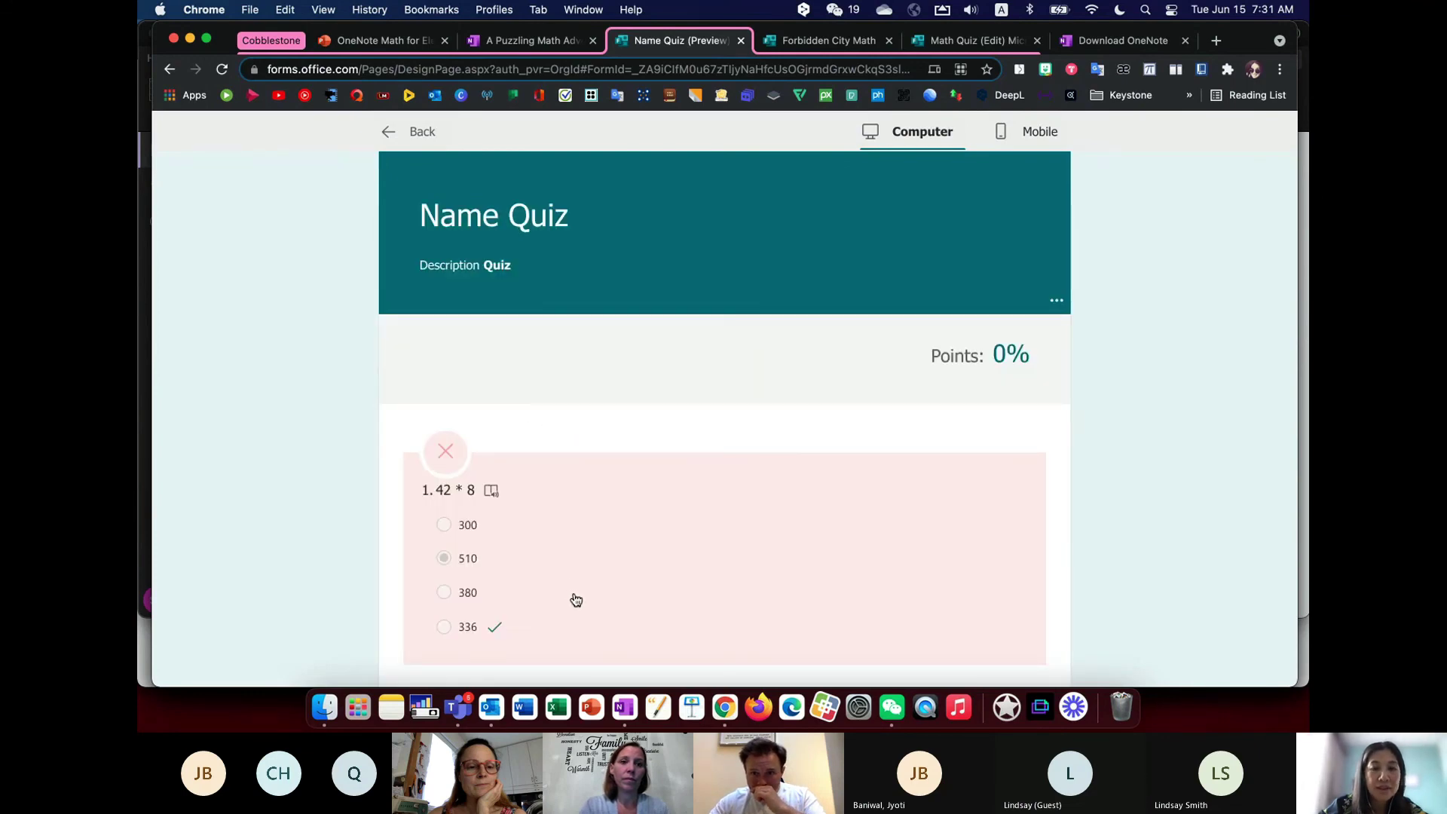
pyautogui.click(387, 134)
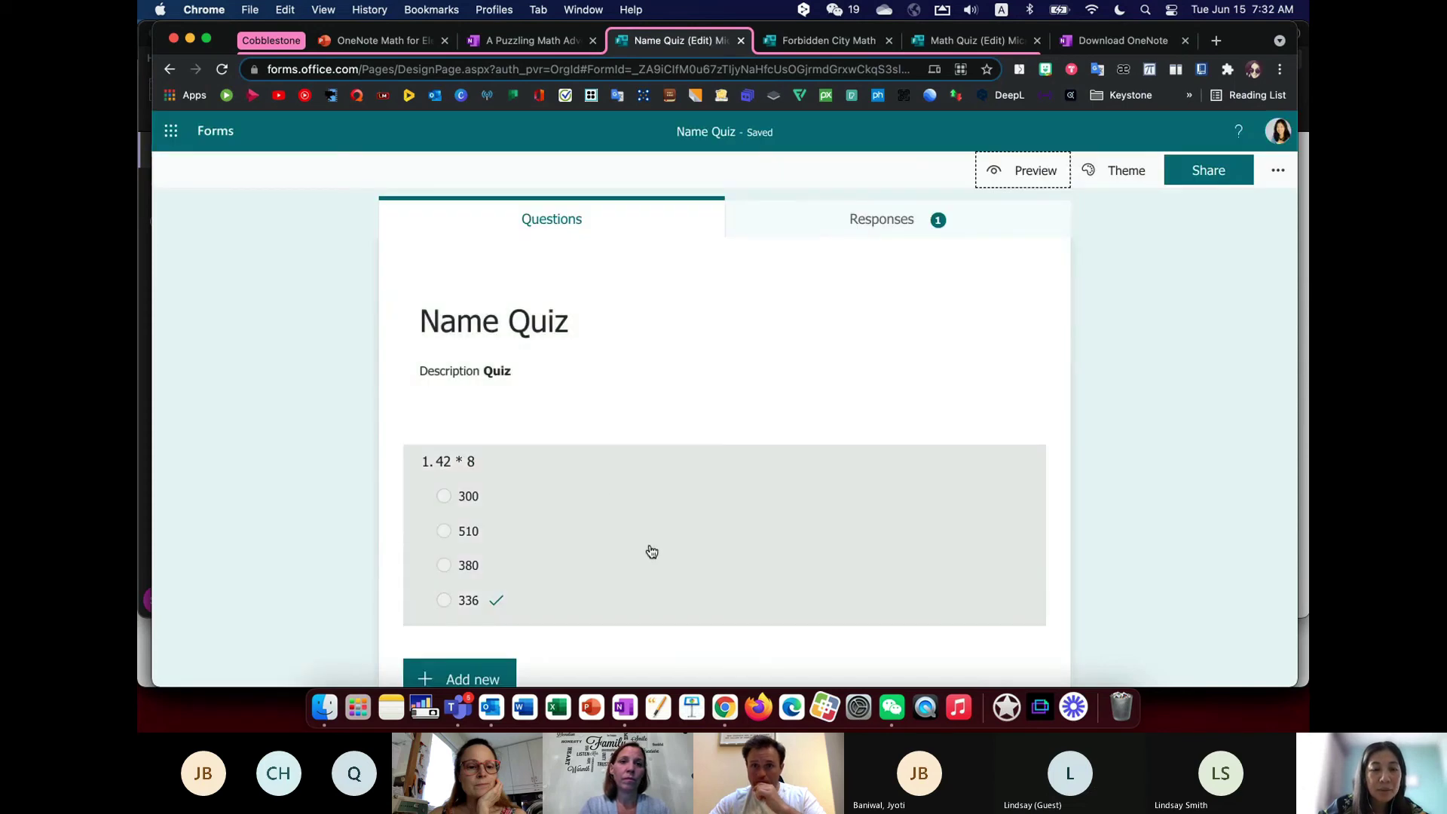
# - Add the respondent message "Incorrect answer. Please review notes from yesterday." to the answer option 300
pyautogui.click(650, 550)
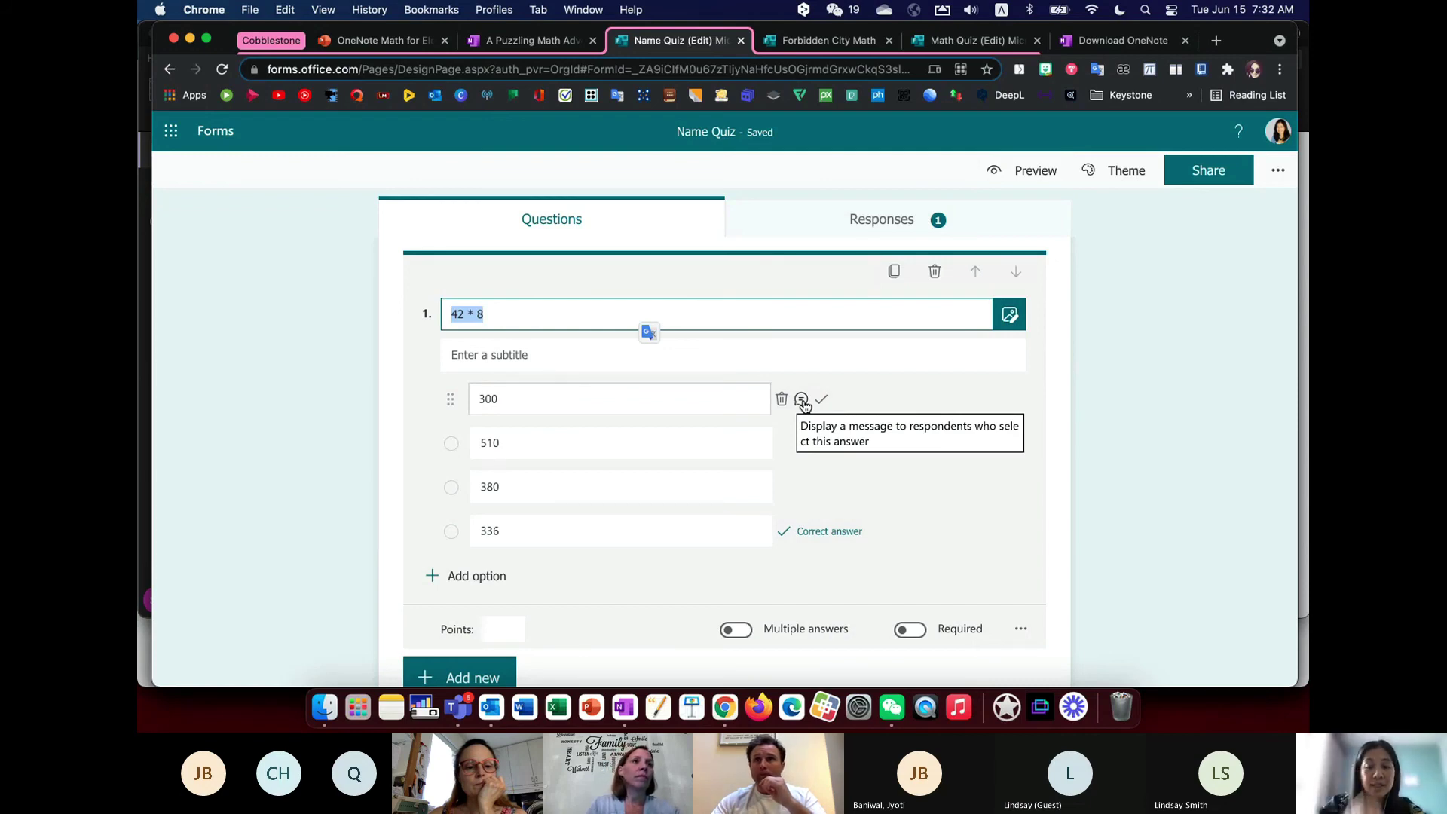
pyautogui.click(802, 400)
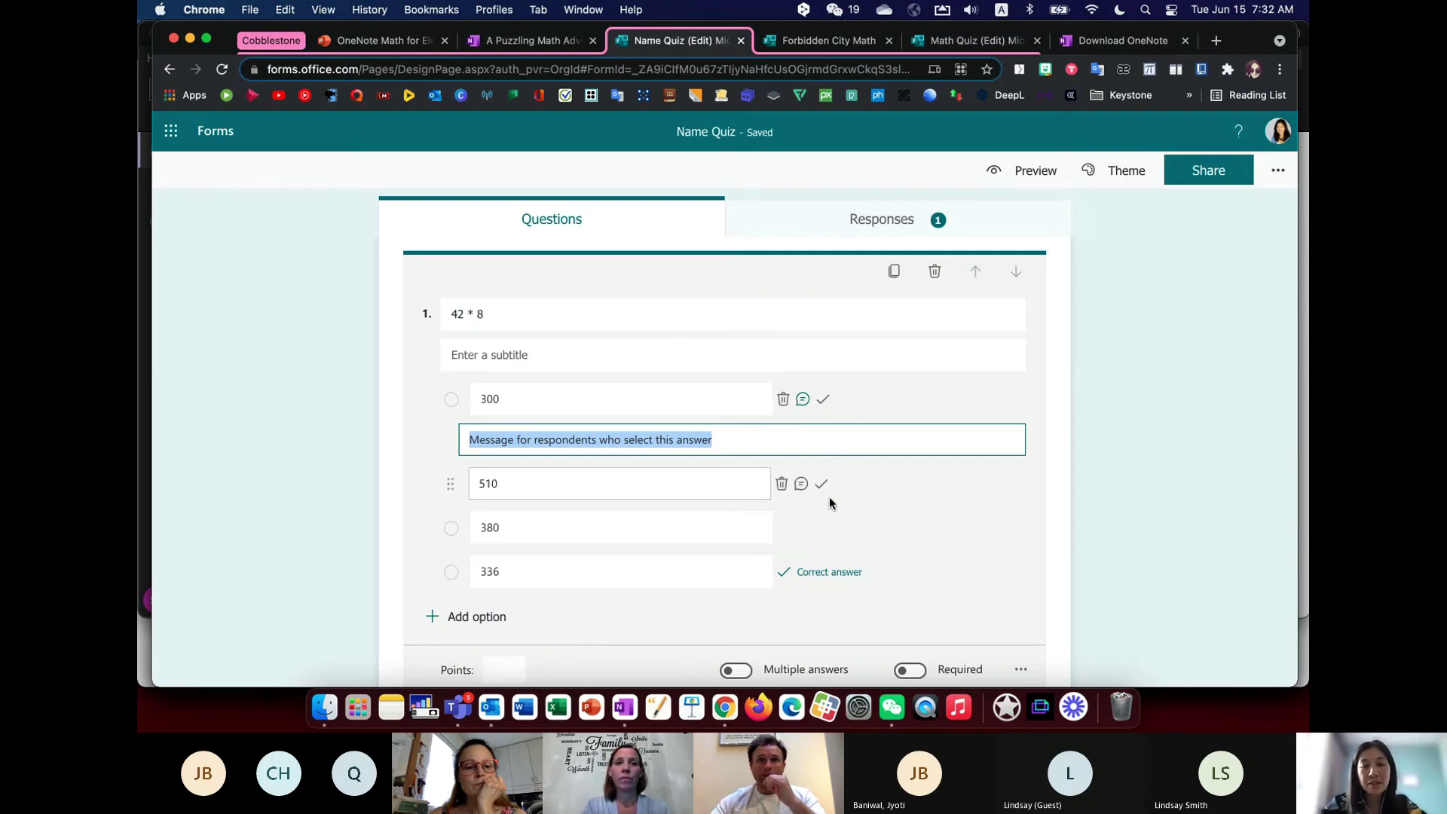
pyautogui.press('BackSpace')
pyautogui.write('Incorr')
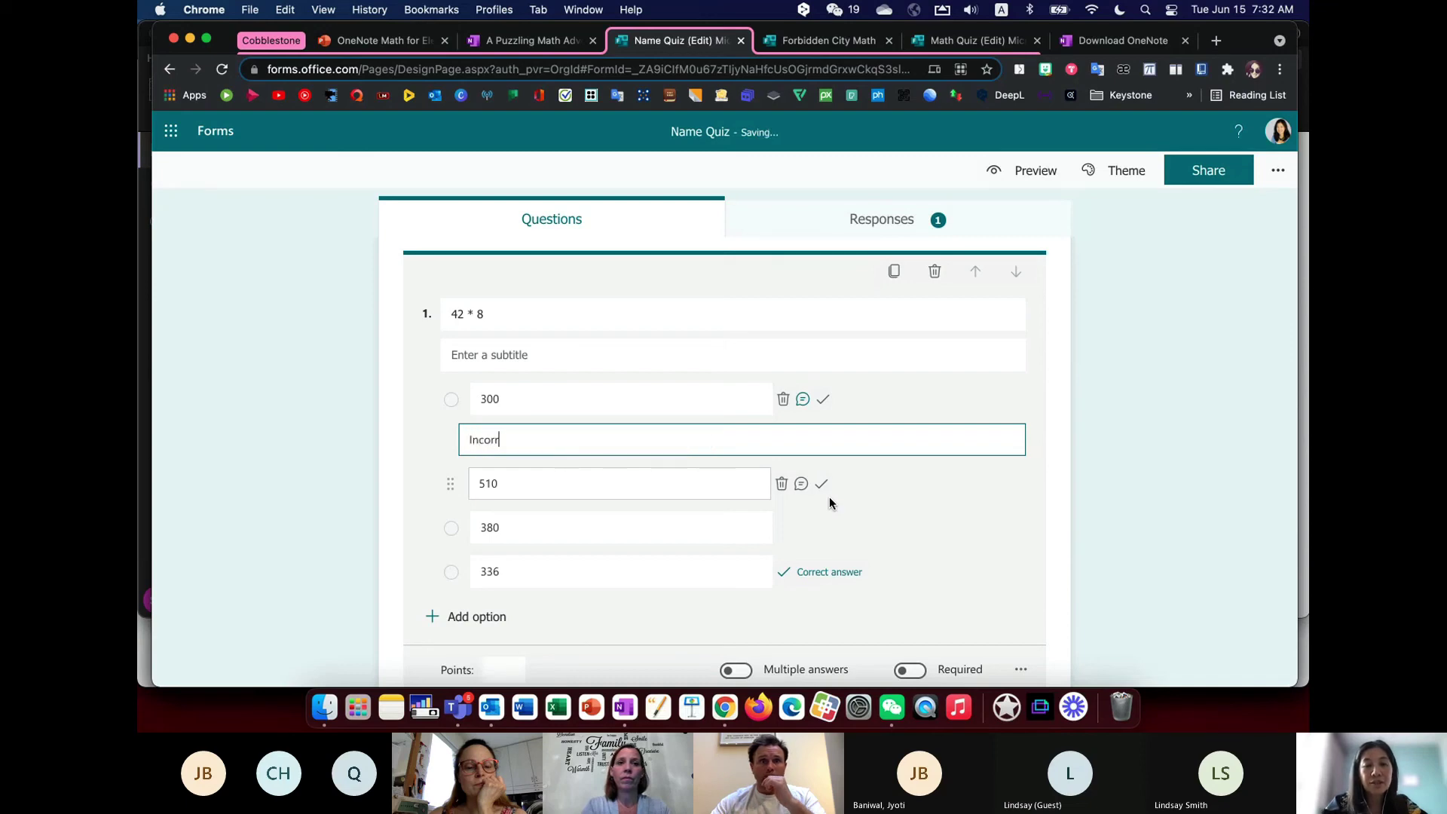
pyautogui.write('ect answer.')
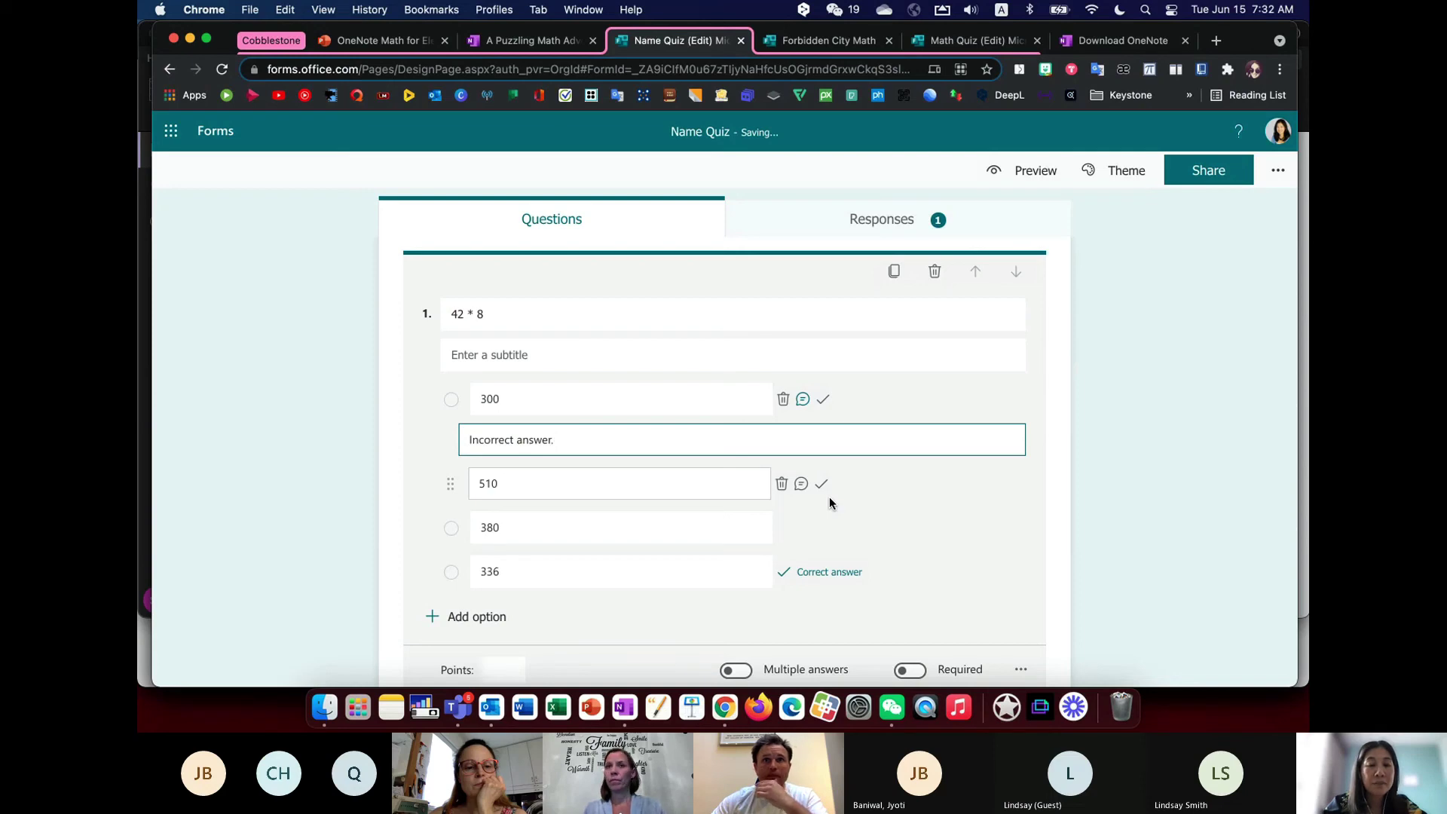
pyautogui.write('Please r')
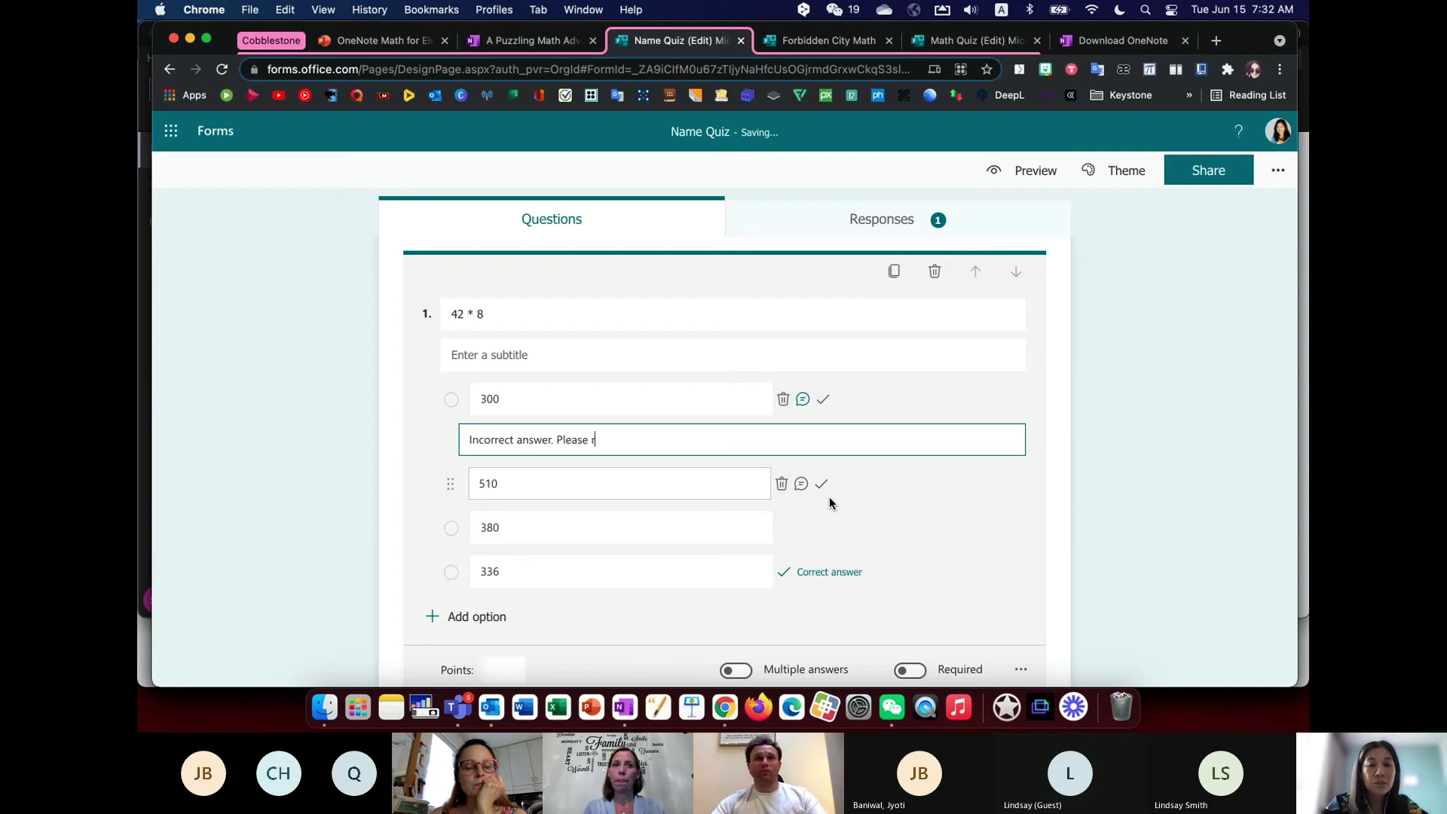
pyautogui.write('eview notes from ')
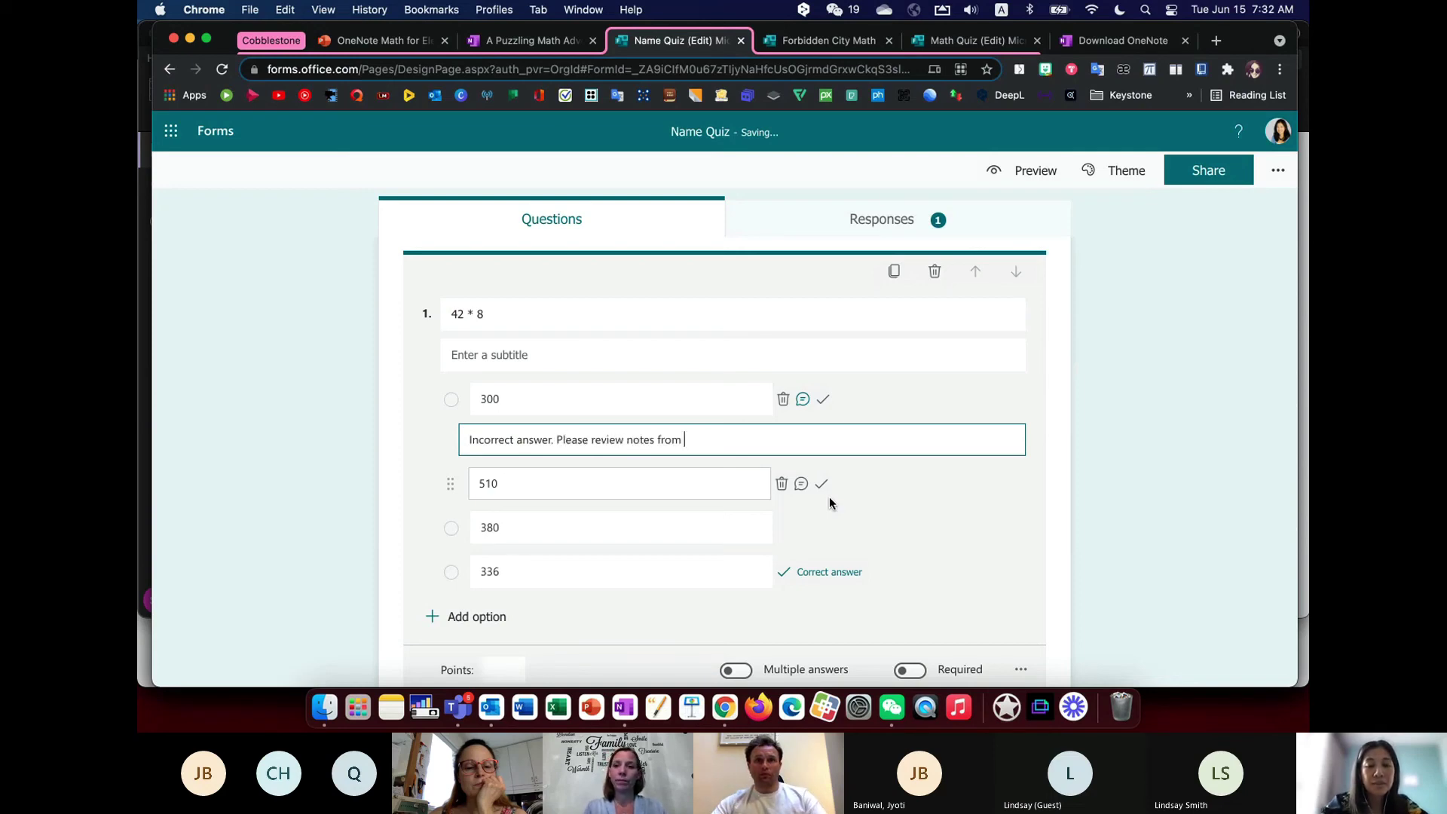
pyautogui.write('yesterday.')
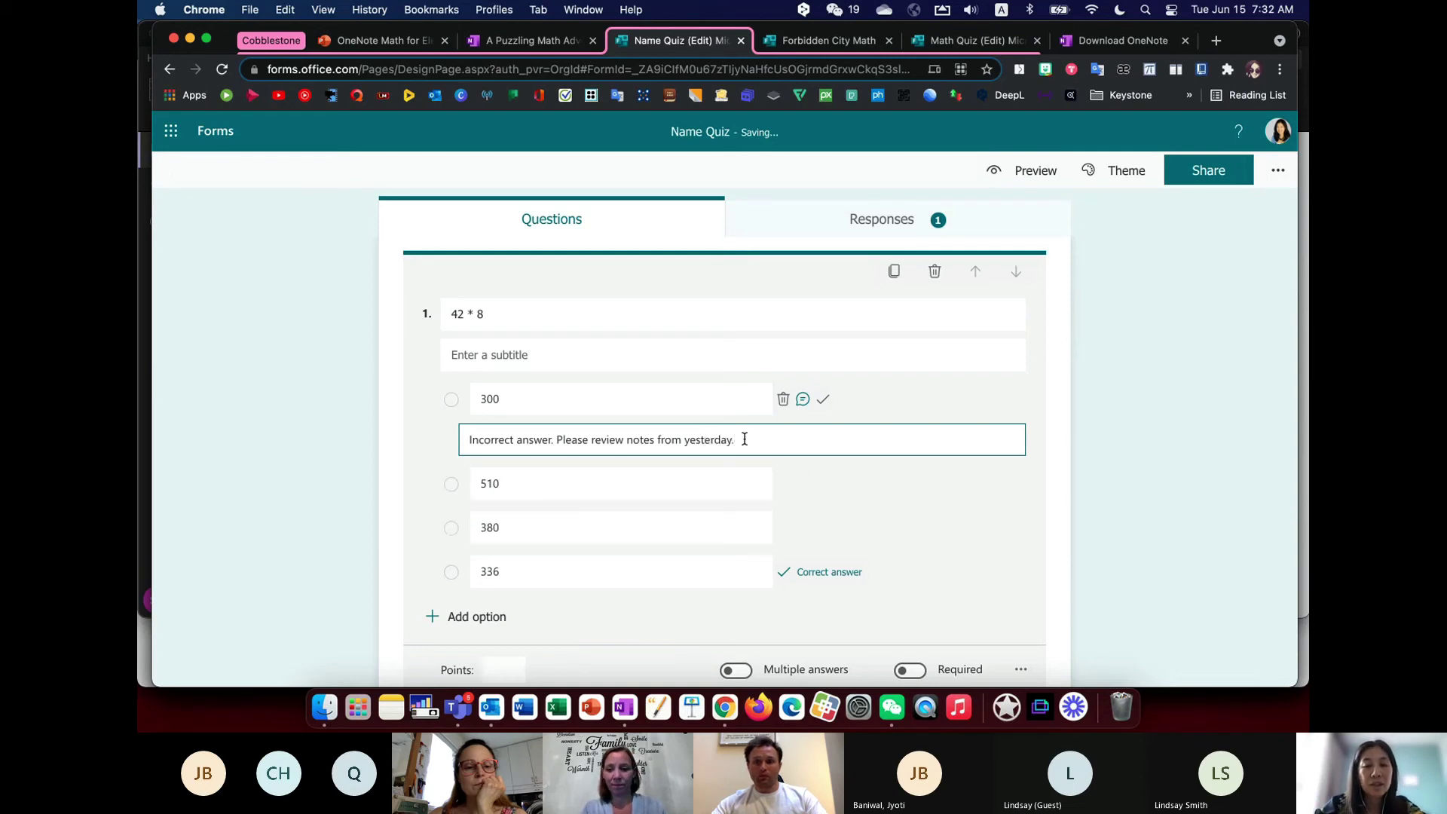
# - Copy the message "Incorrect answer. Please review notes from yesterday." to the answer option 510
pyautogui.moveTo(744, 439); pyautogui.dragTo(500, 445)
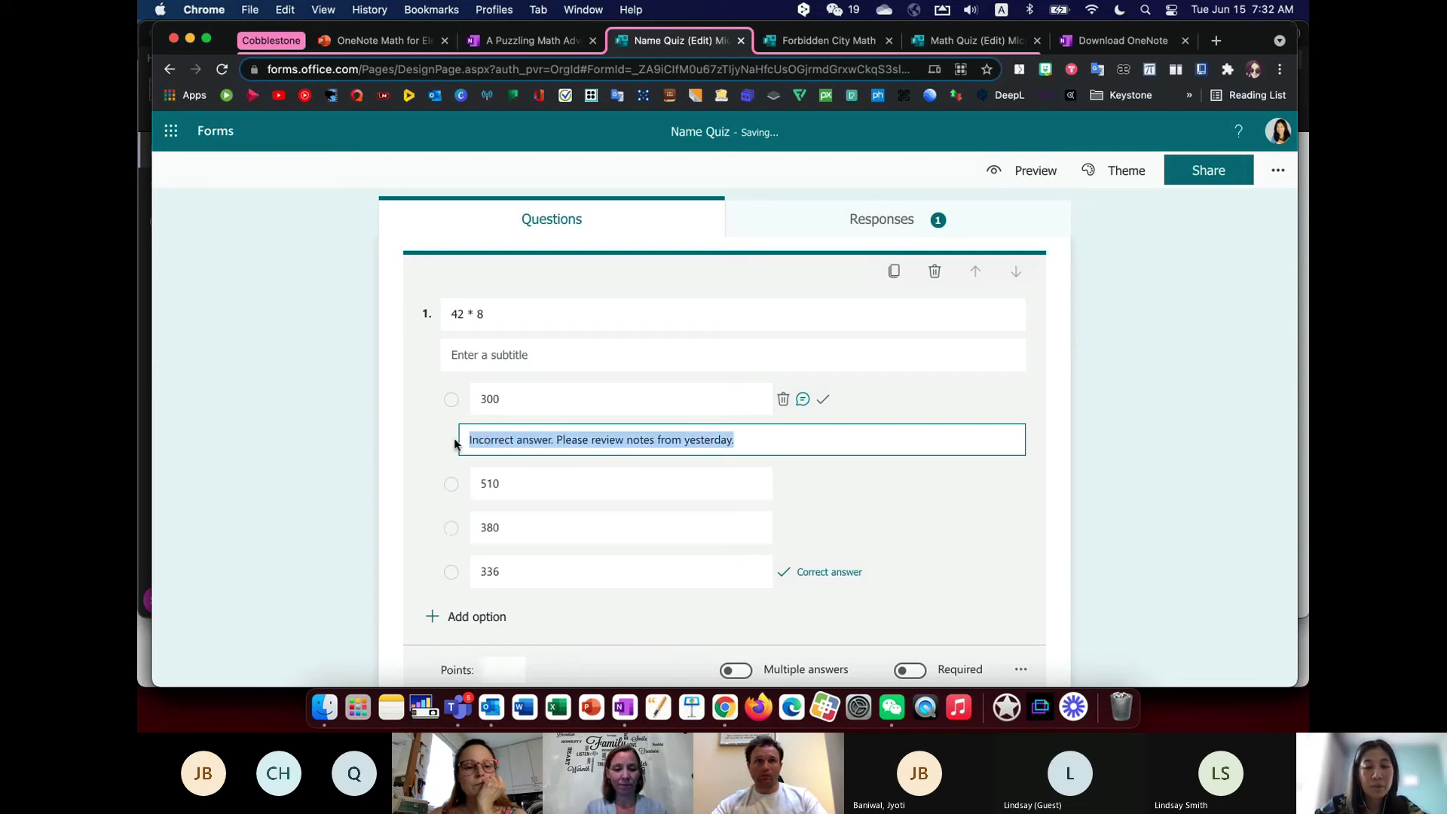
pyautogui.click(801, 483)
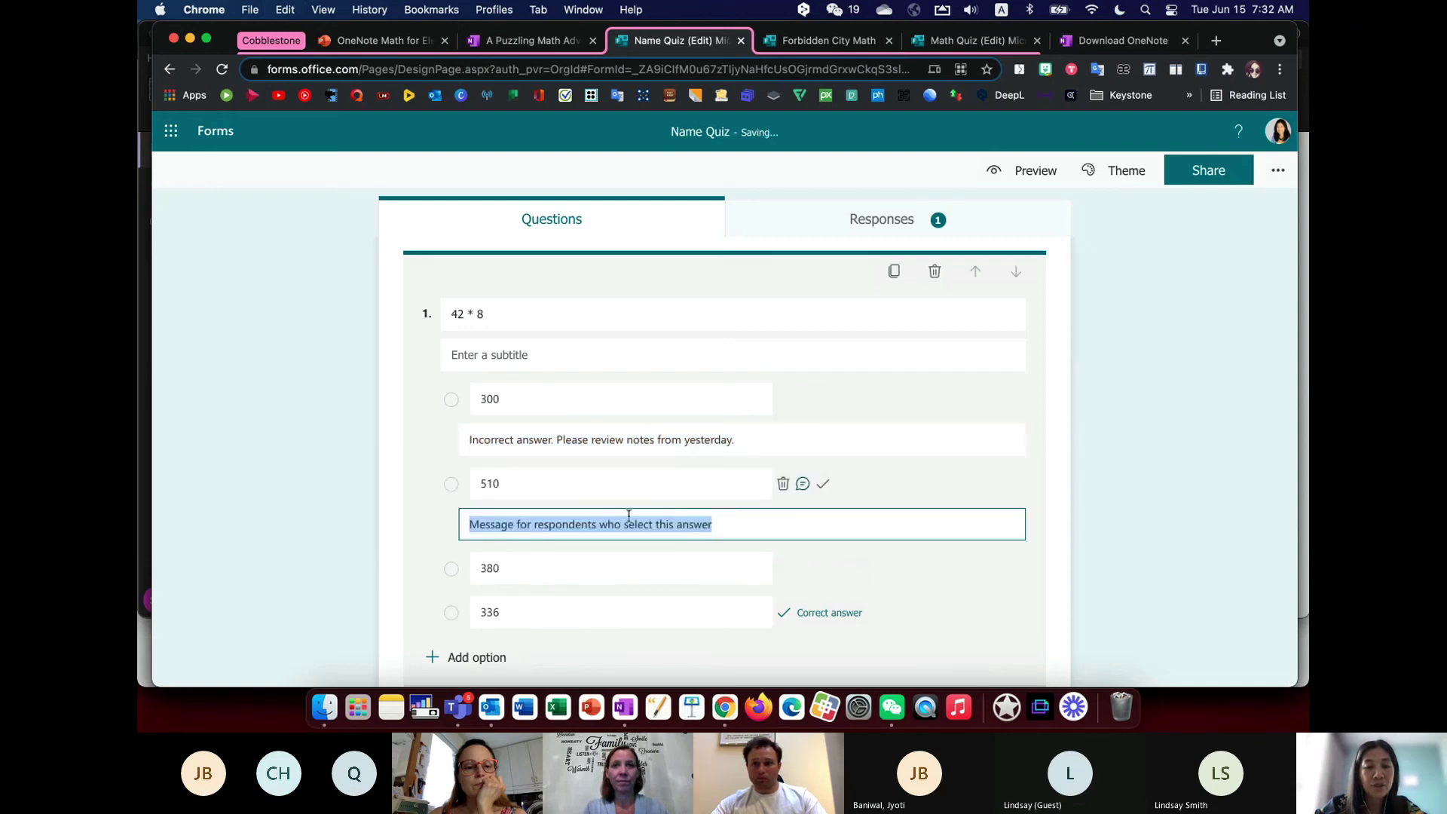
pyautogui.click(728, 530)
pyautogui.press('super+a')
pyautogui.write('Incorrect answer. Please review notes from yesterday.')
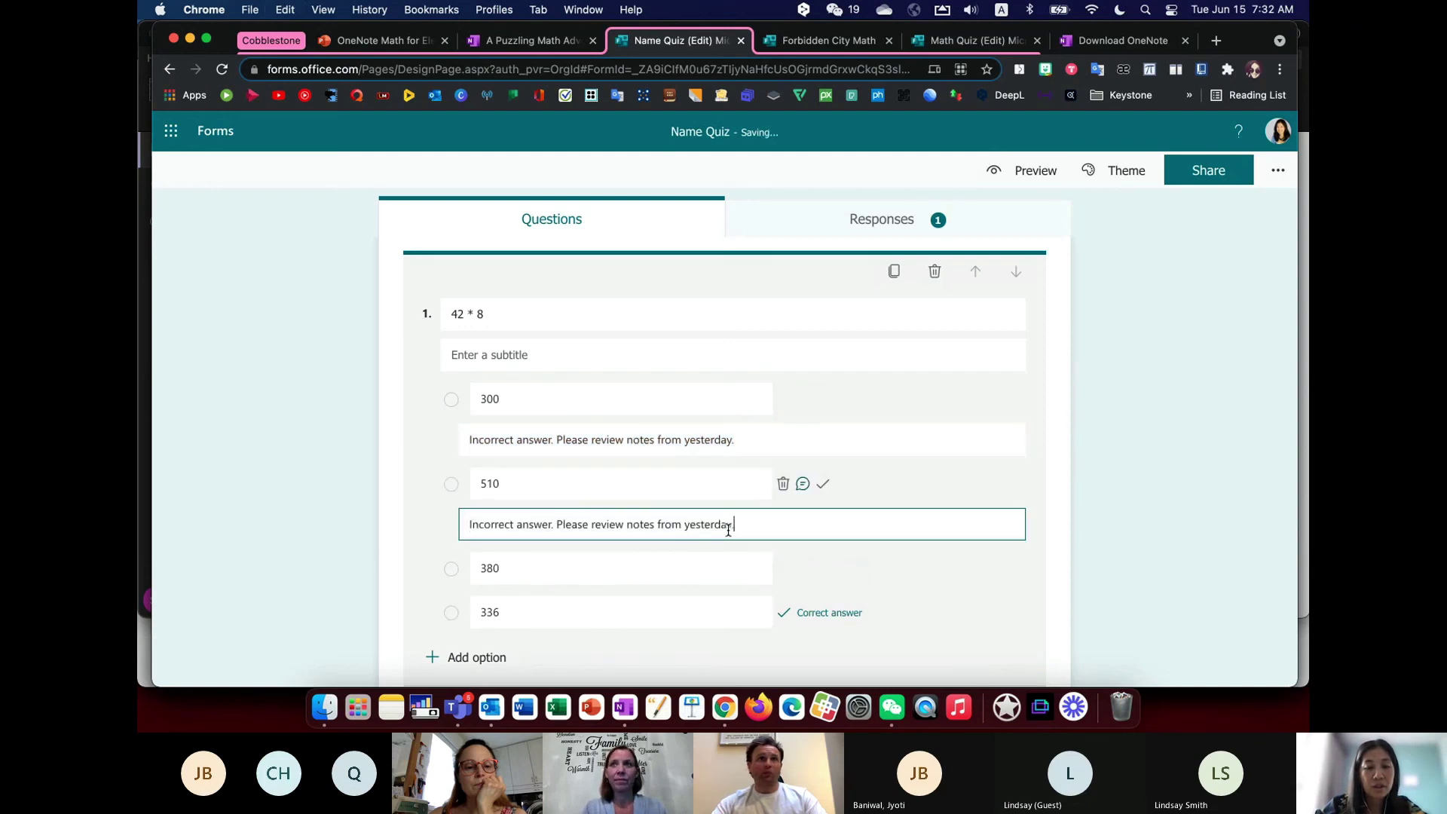
# - Look at the answer messages in the Math Quiz form and open the Forbidden City Math quiz at its questions
pyautogui.click(972, 40)
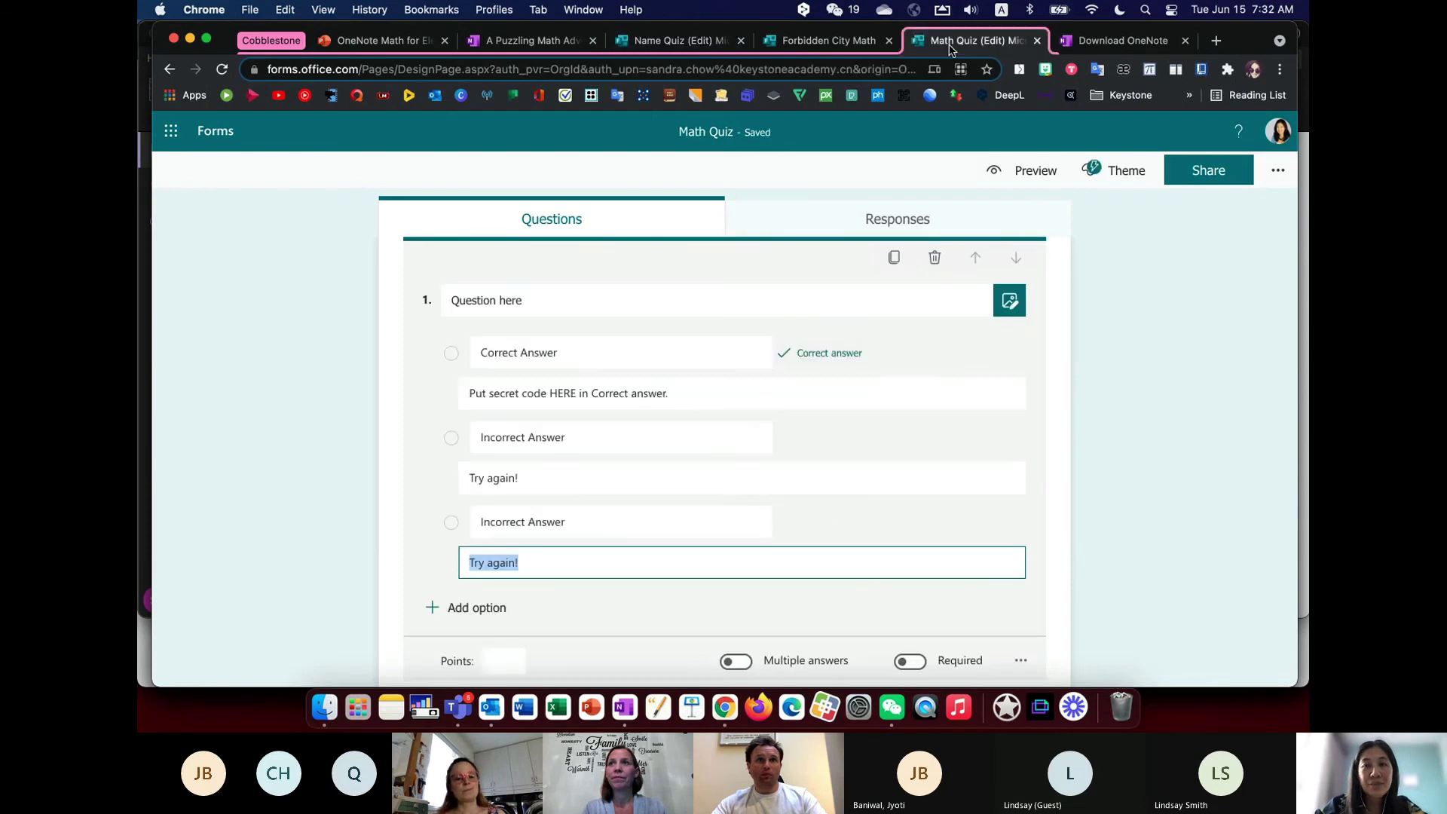
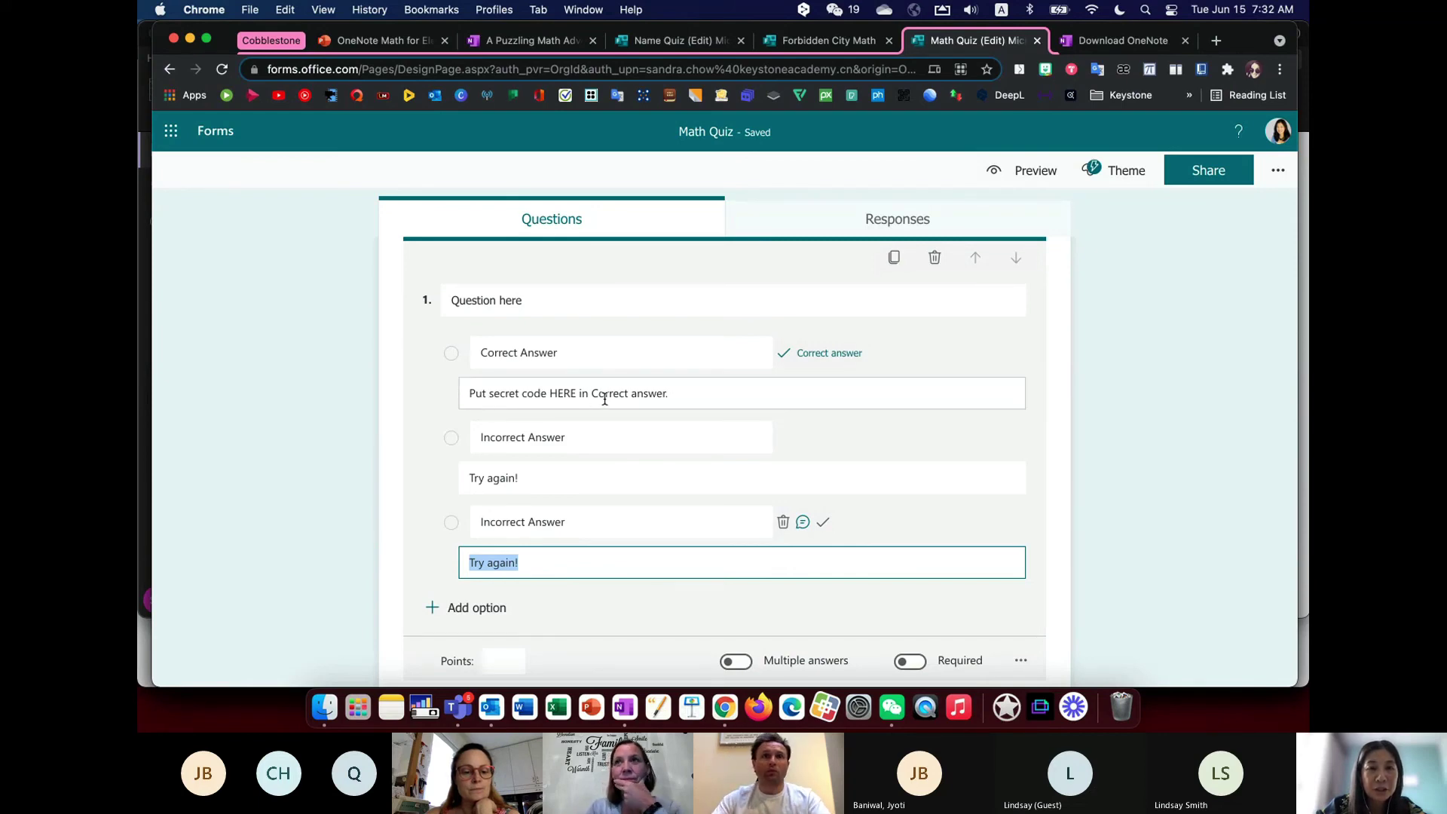
pyautogui.click(785, 42)
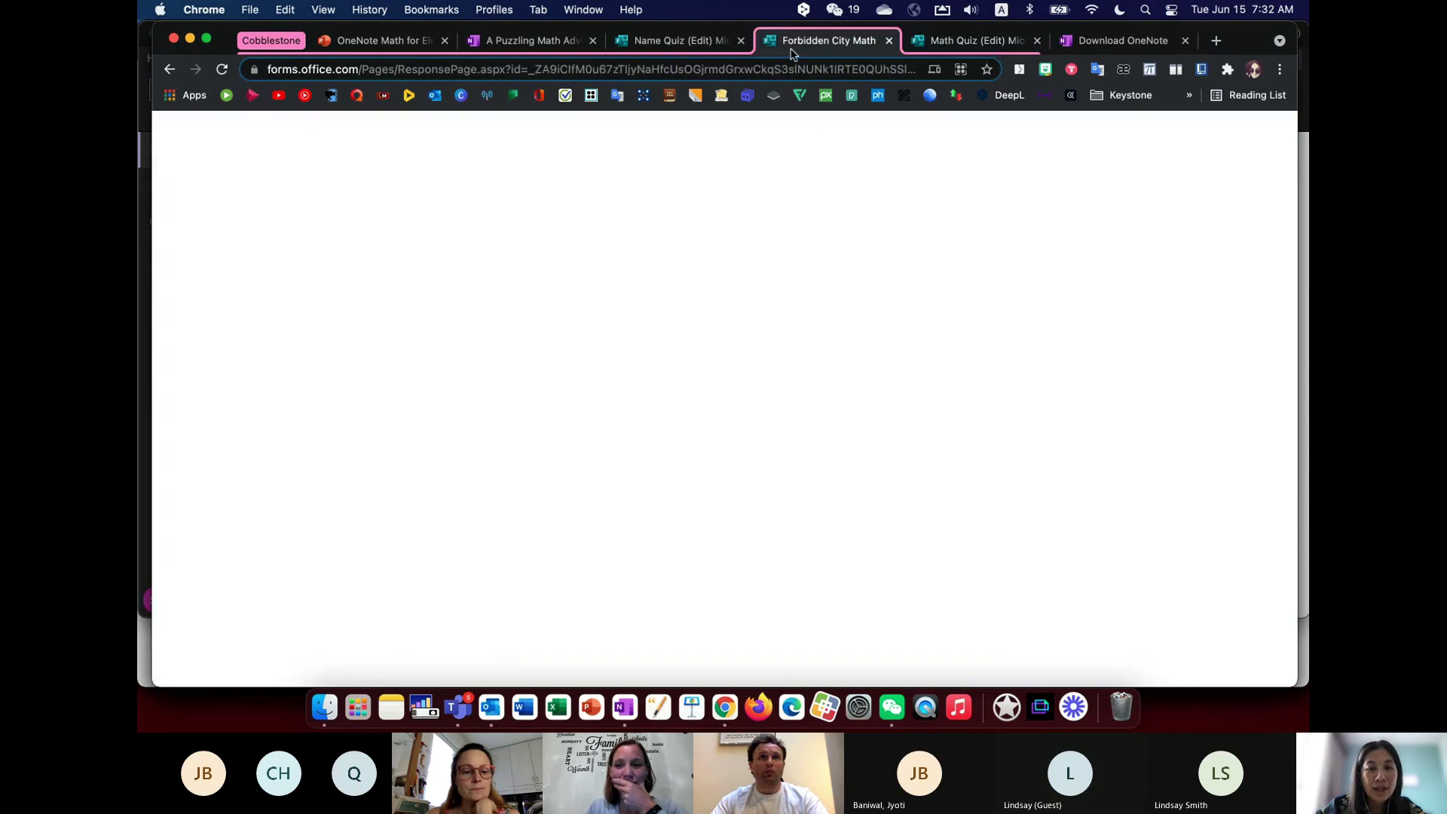
pyautogui.scroll(-5, 653, 491)
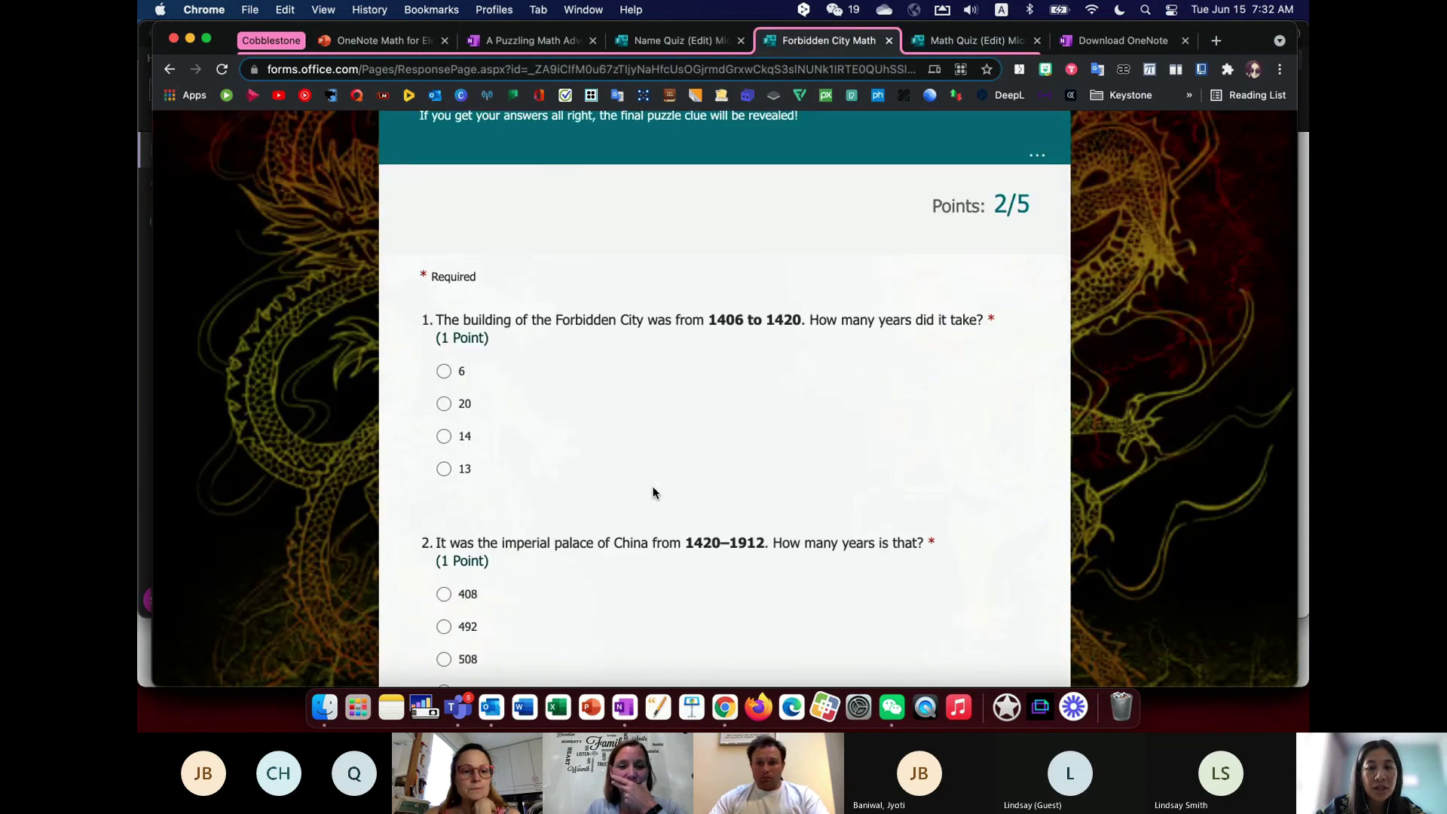
pyautogui.scroll(-1, 653, 486)
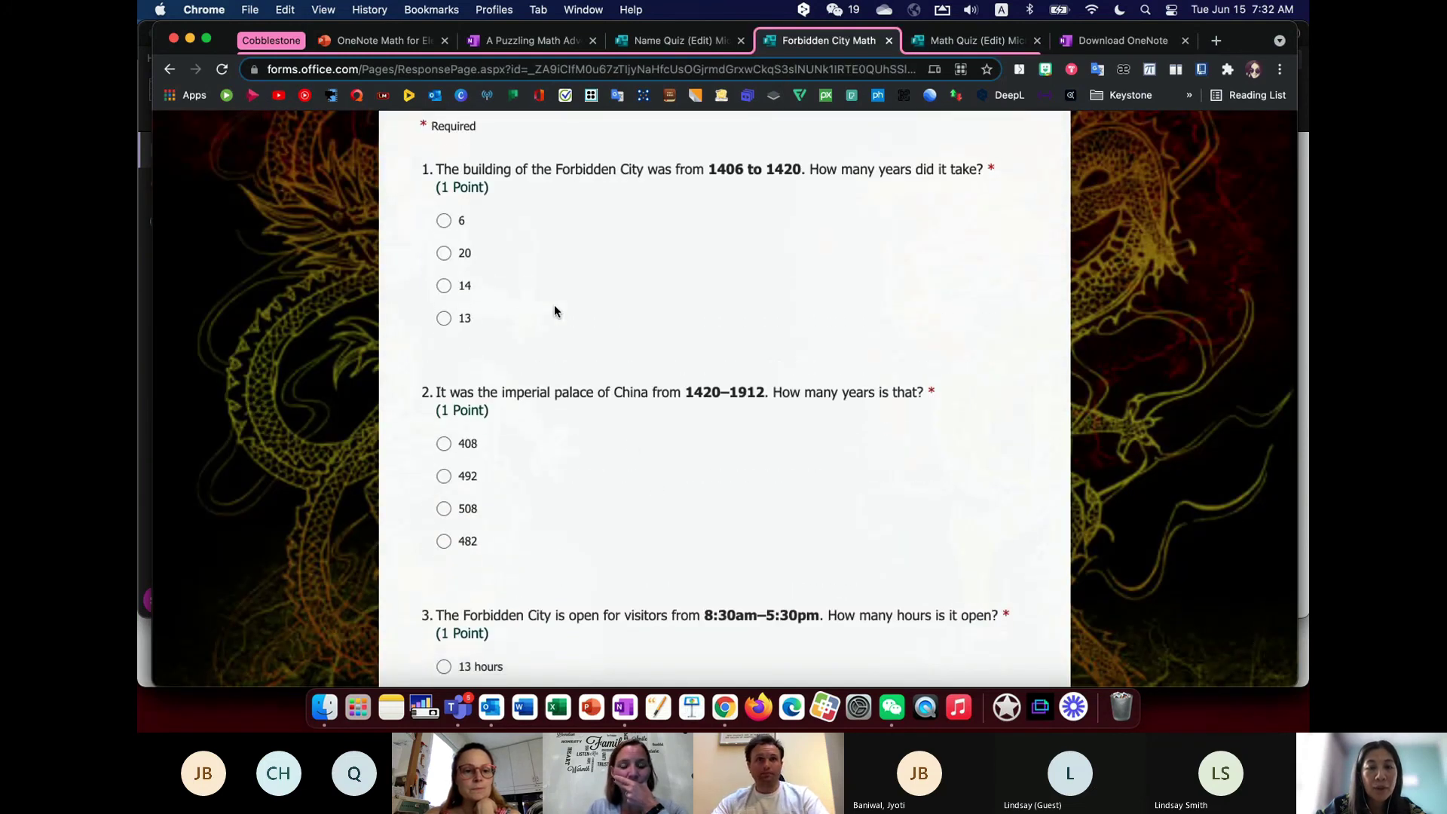
# - Answer the Forbidden City Math quiz with 14, 492, 9 hours, 1714 and 1,000,000, and submit it
pyautogui.click(443, 477)
pyautogui.scroll(-4, 451, 550)
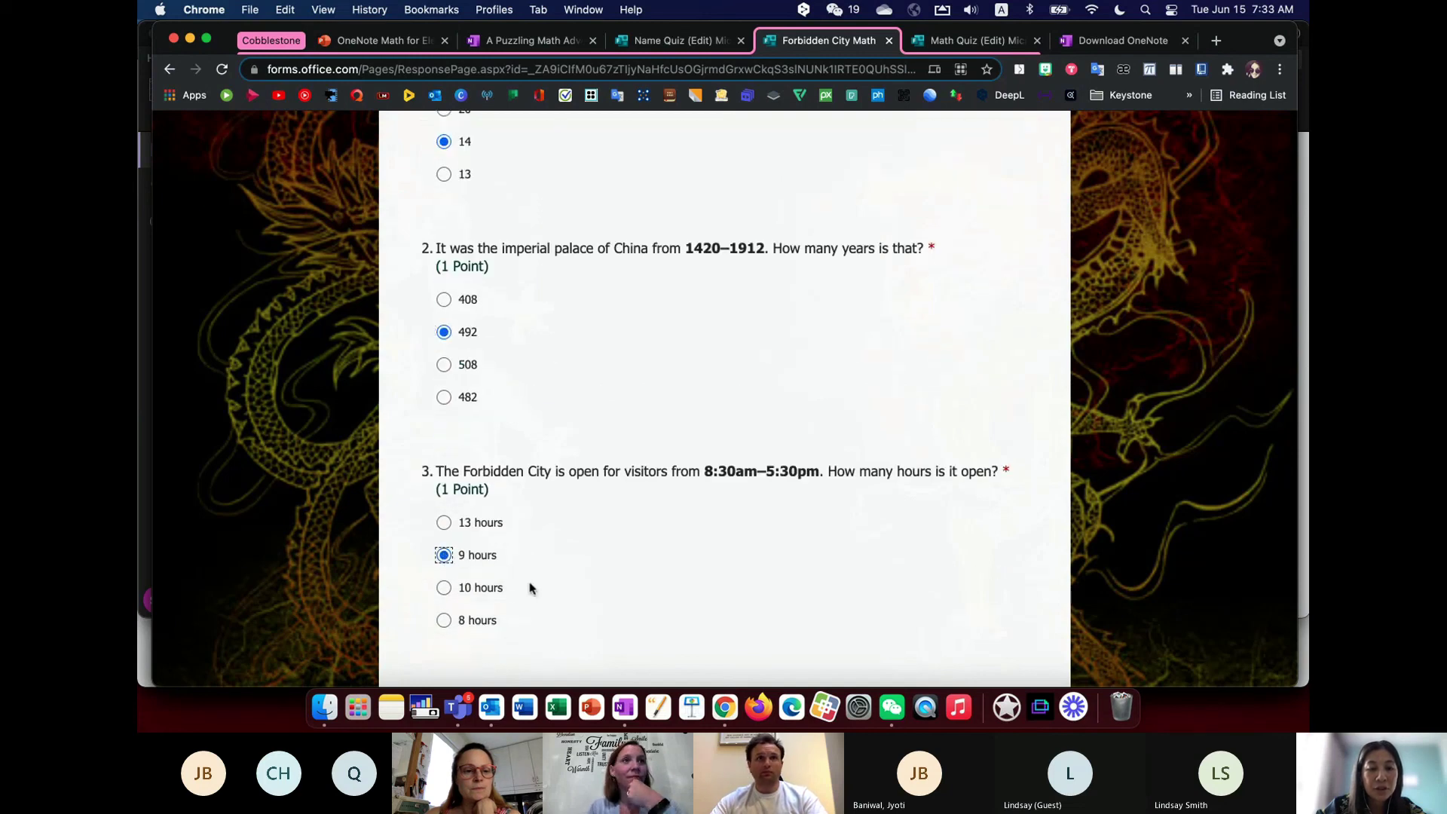
pyautogui.scroll(-5, 530, 589)
pyautogui.scroll(-5, 504, 582)
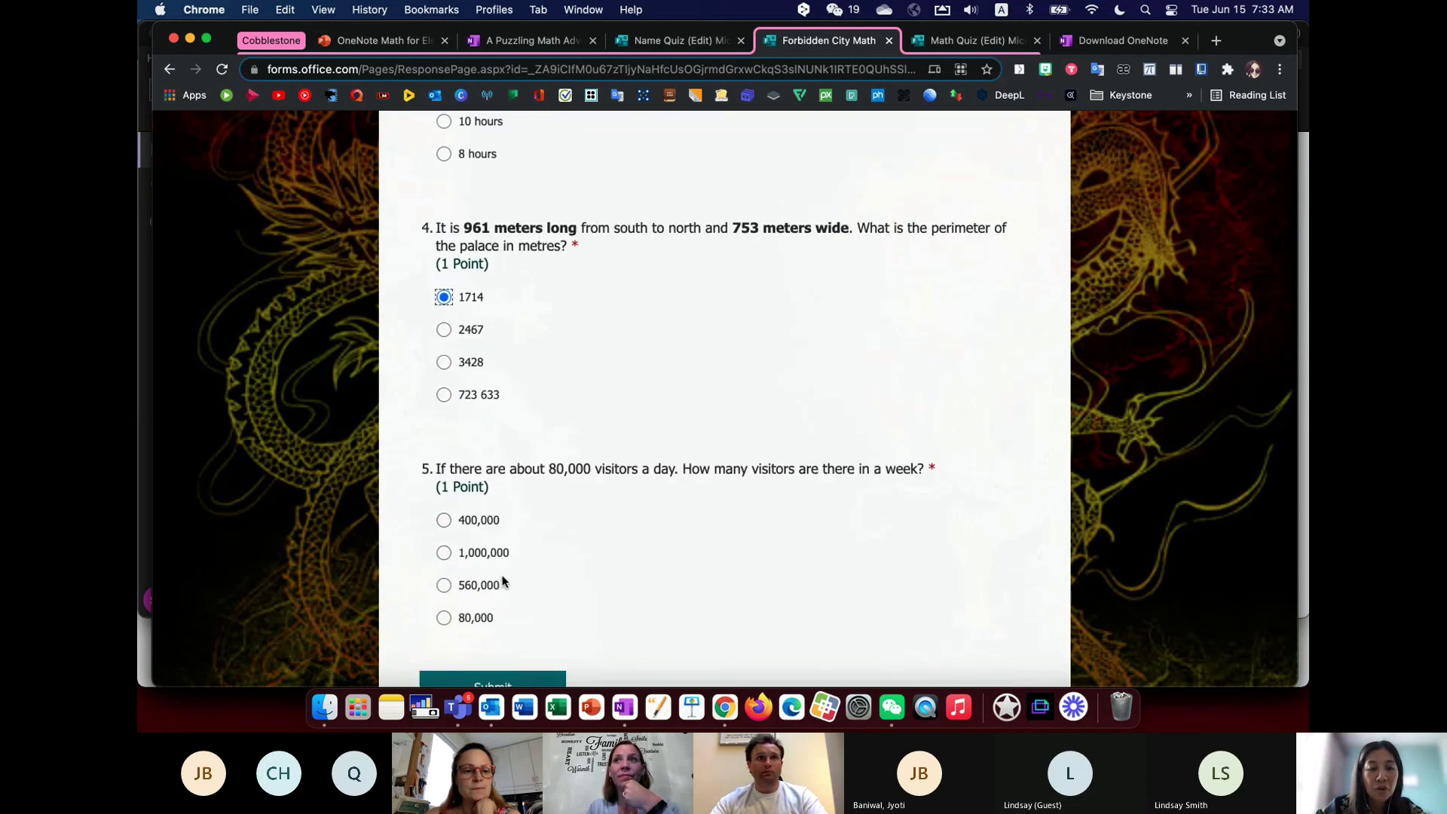
pyautogui.scroll(-2, 462, 645)
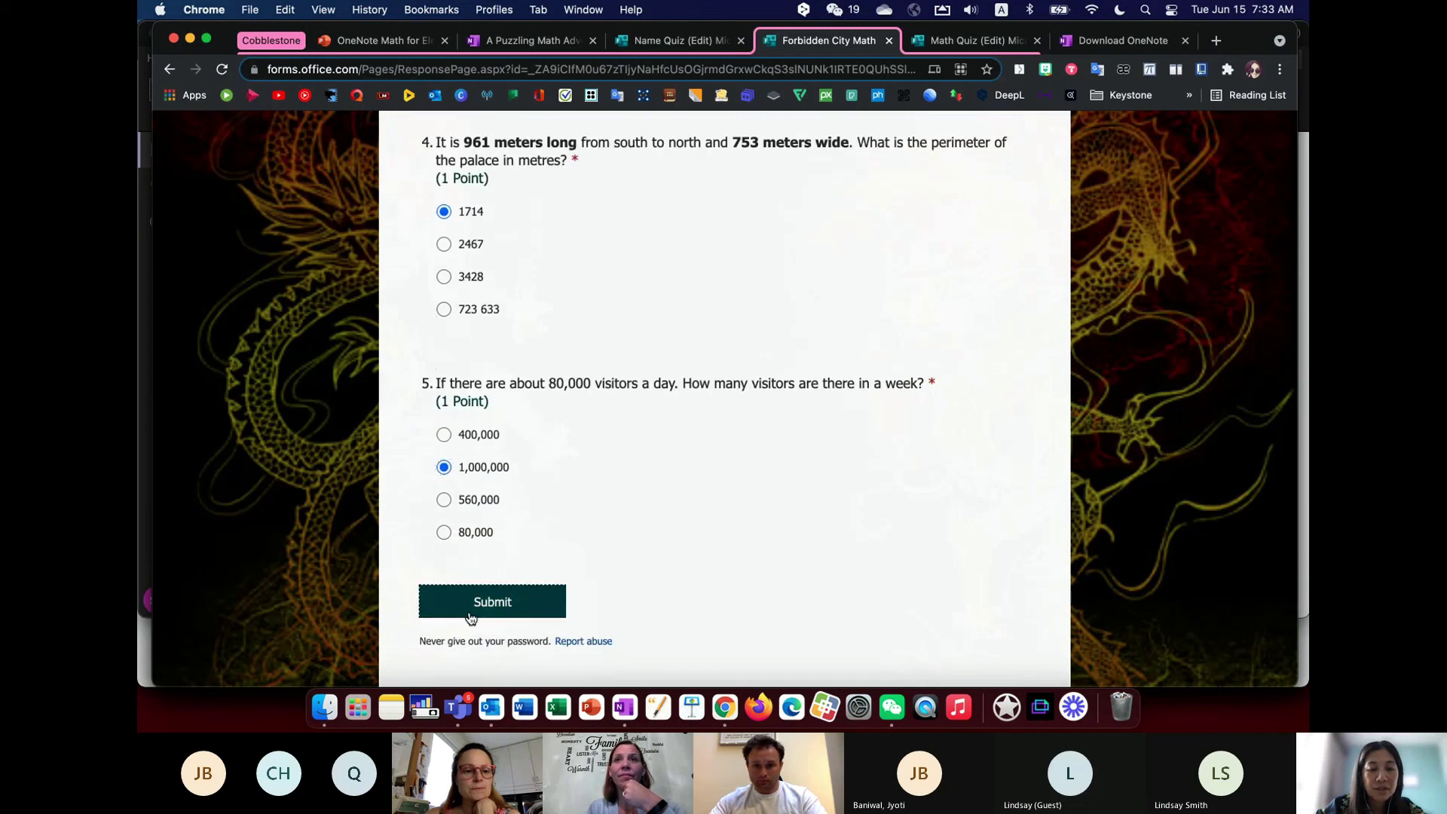
pyautogui.click(468, 608)
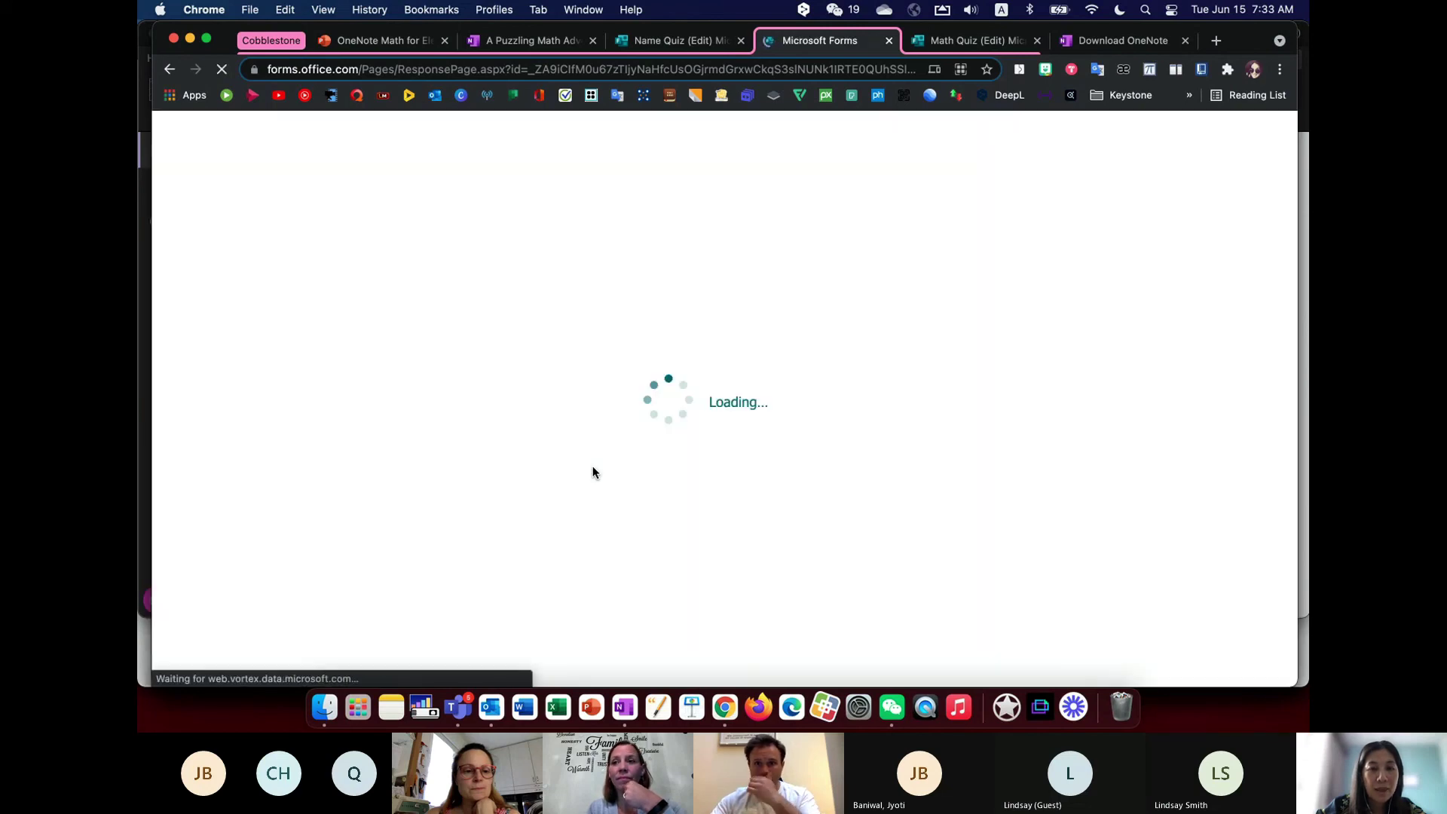
# - Look through the five questions and answer options of the blank Forbidden City Math quiz
pyautogui.scroll(-4, 547, 556)
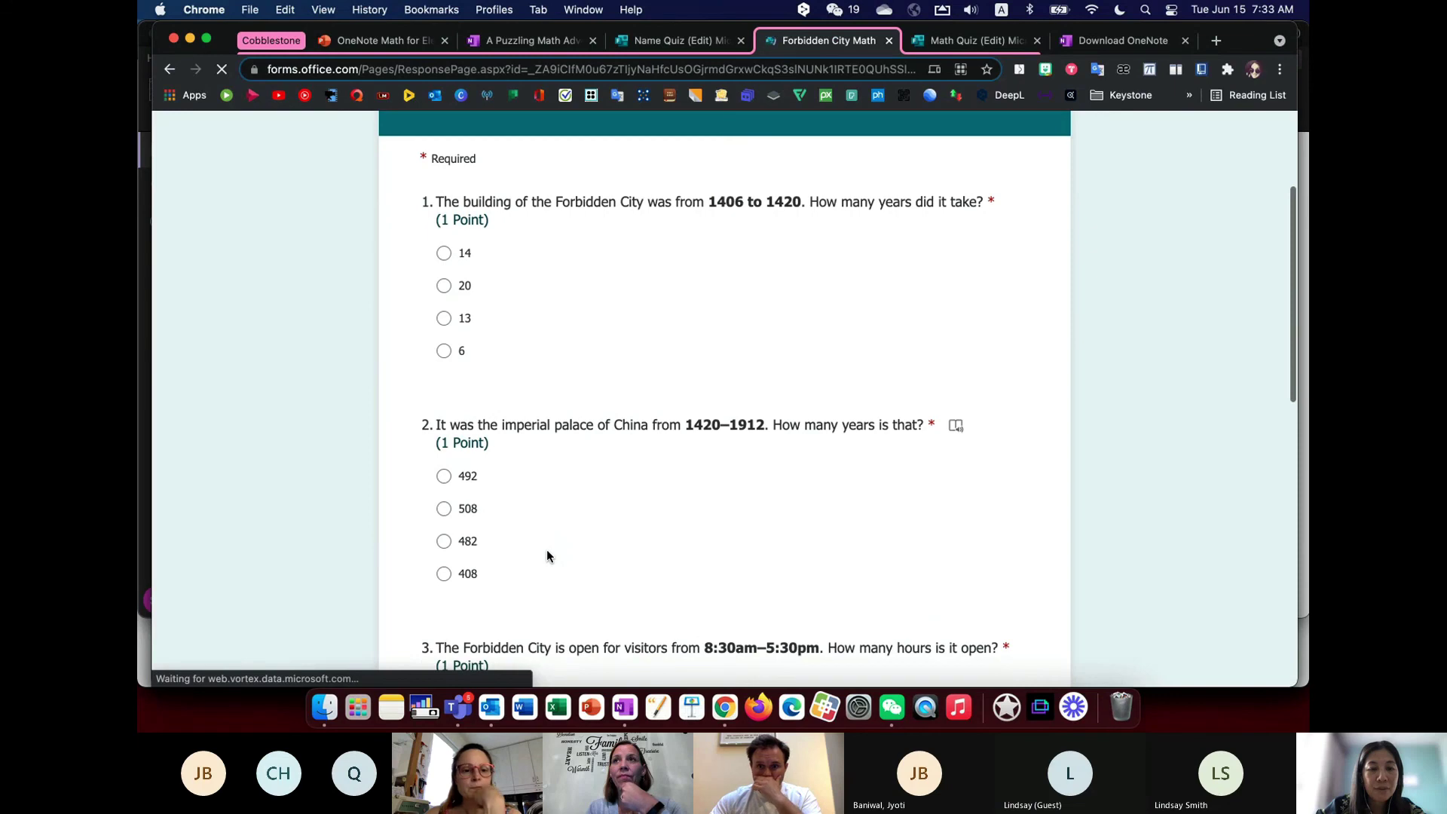
pyautogui.scroll(-5, 546, 556)
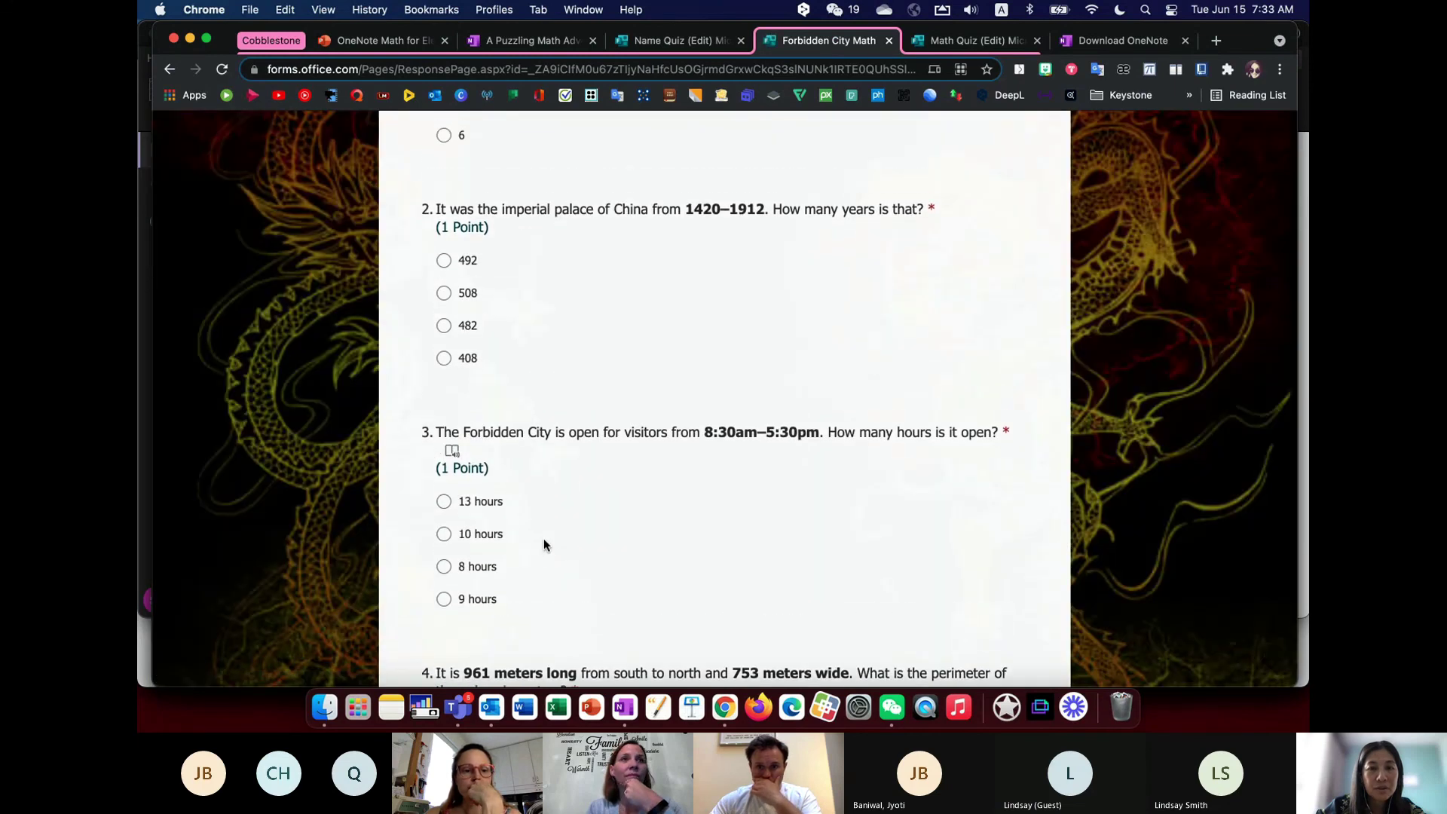
pyautogui.scroll(-3, 544, 538)
pyautogui.scroll(8, 544, 538)
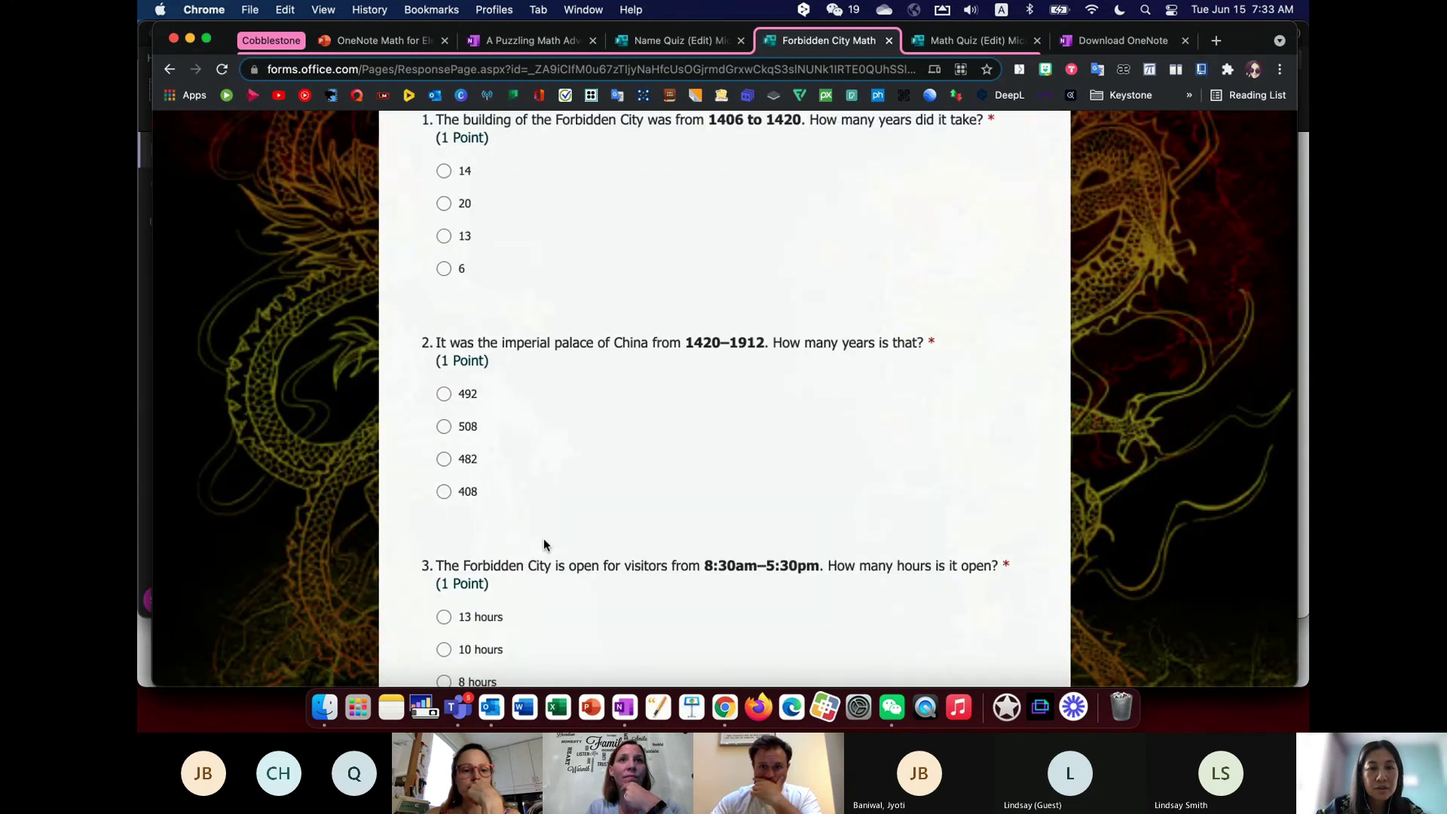
pyautogui.scroll(-5, 544, 538)
pyautogui.scroll(-8, 544, 538)
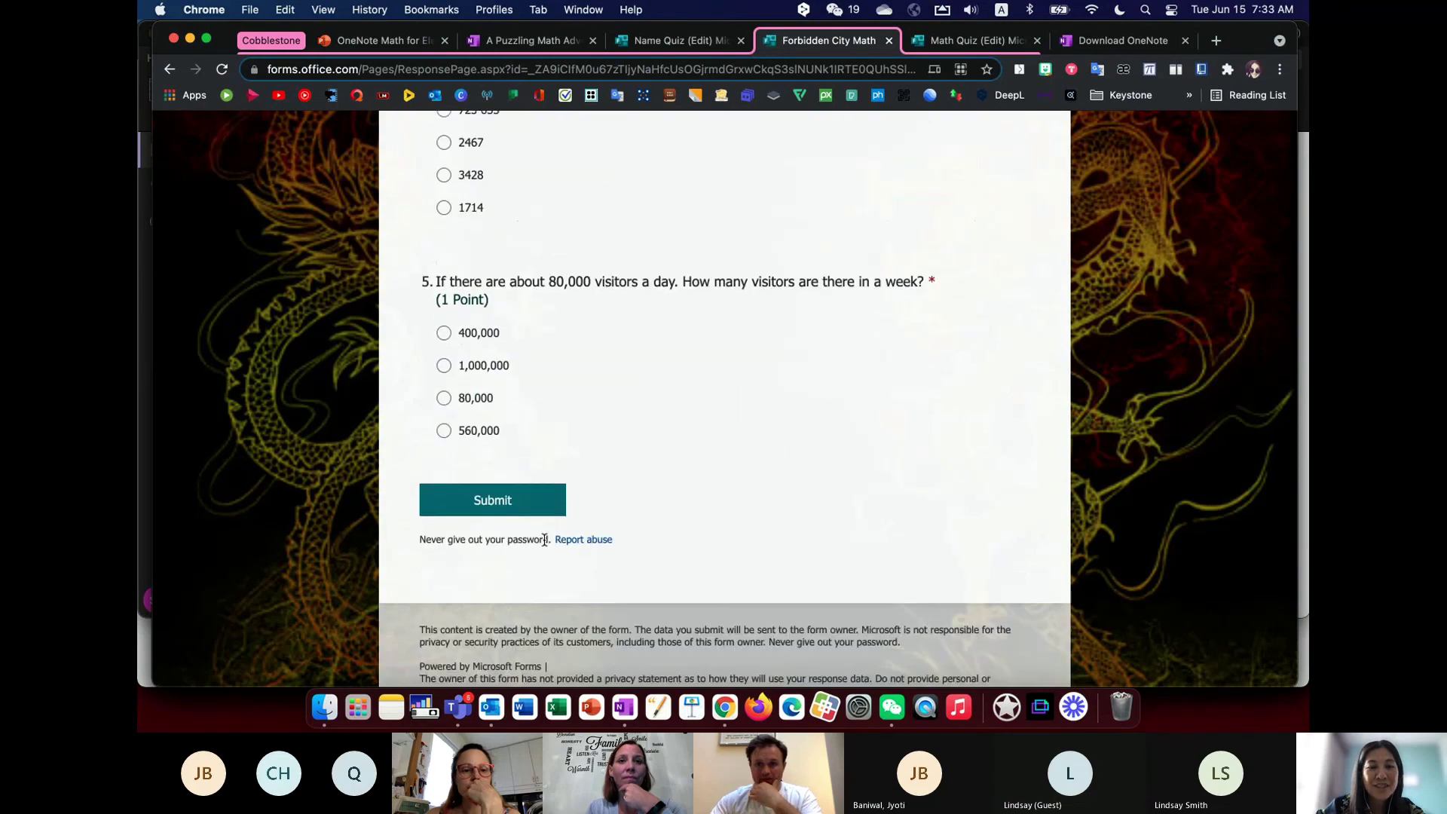
pyautogui.scroll(1, 563, 407)
pyautogui.scroll(5, 563, 407)
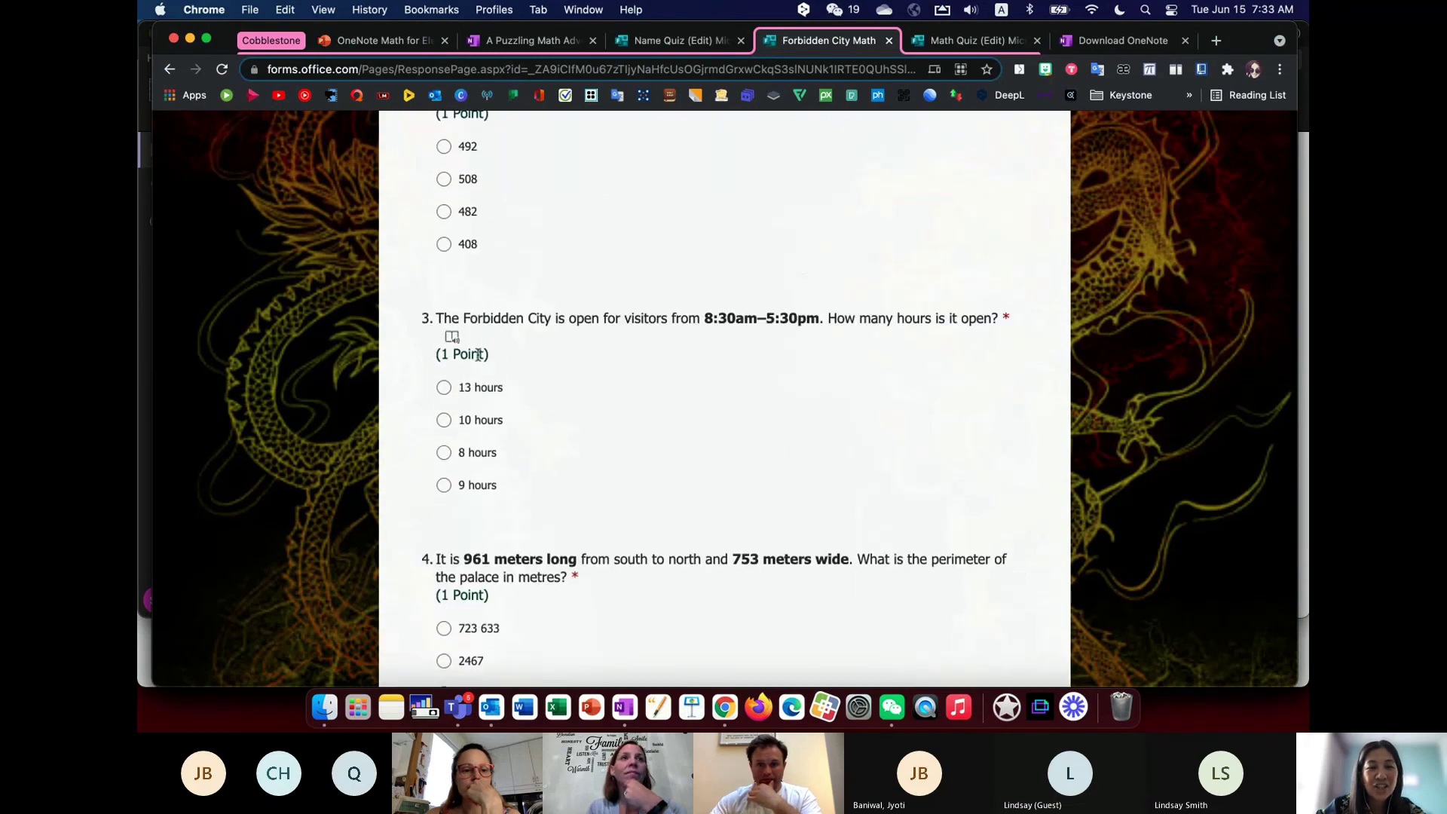
# - Answer the Forbidden City Math quiz with 20, 482, 9 hours, 3428 and 80,000, and submit it
pyautogui.scroll(5, 575, 355)
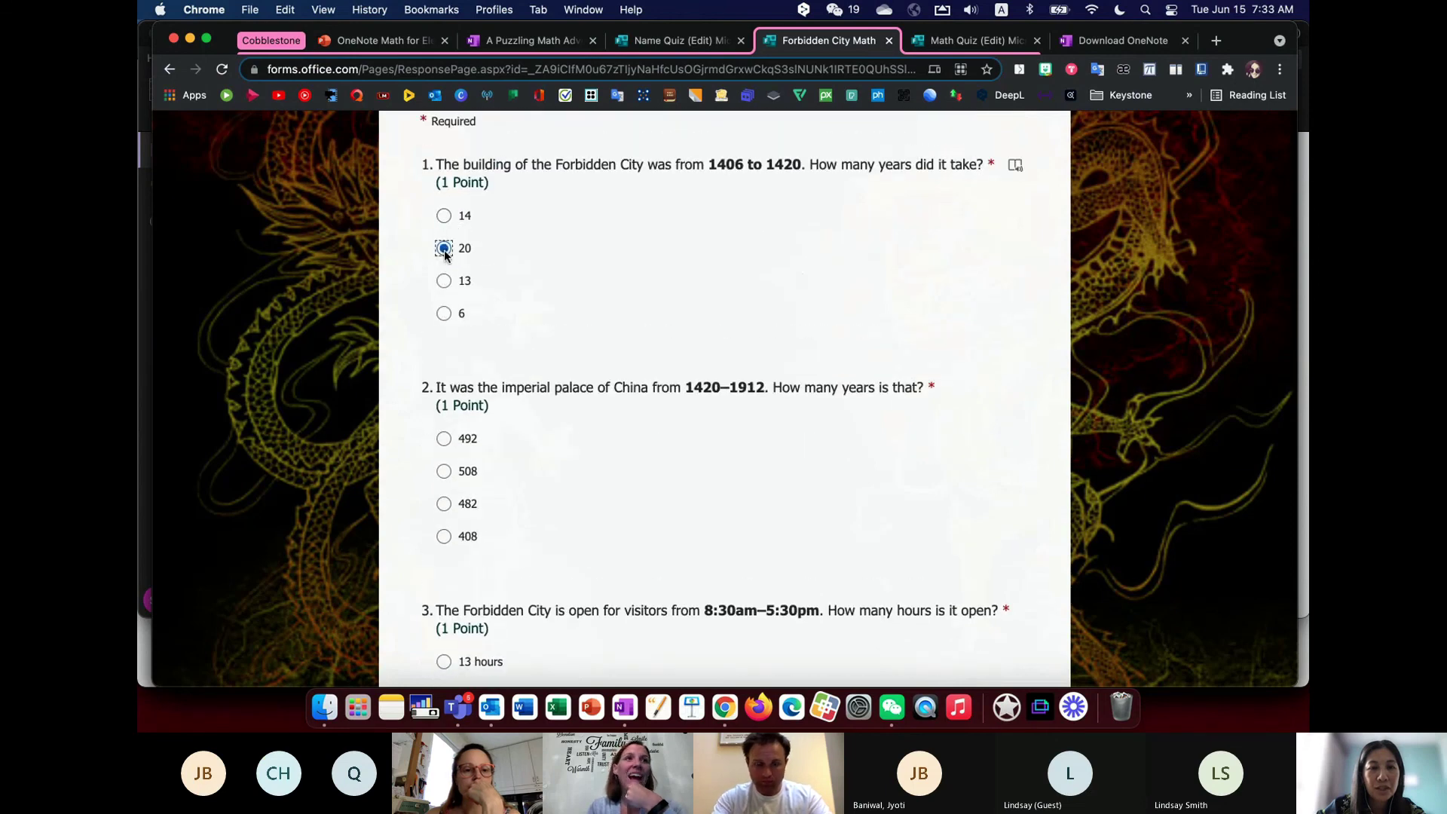
pyautogui.click(445, 504)
pyautogui.scroll(-3, 490, 549)
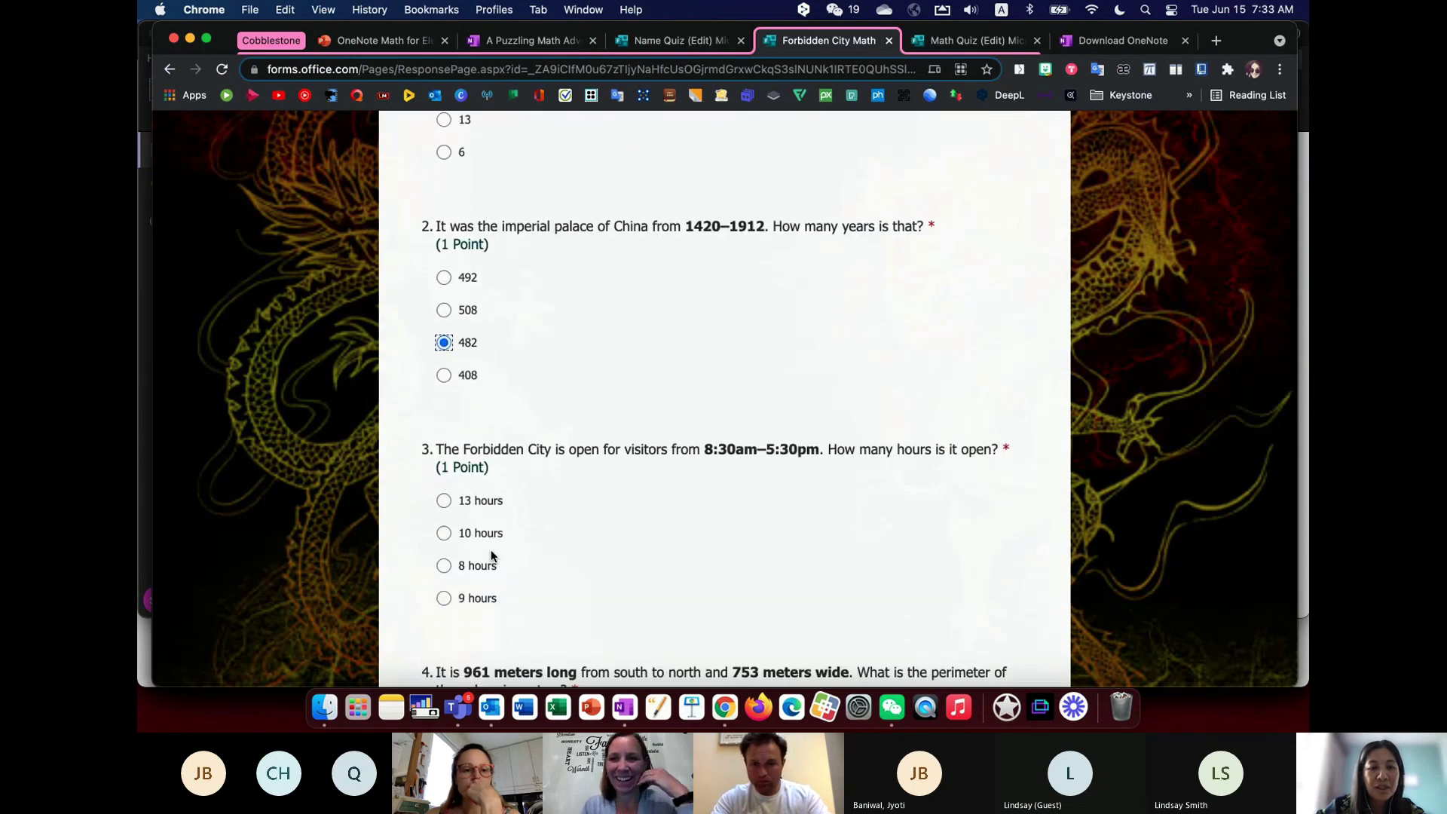
pyautogui.click(444, 608)
pyautogui.scroll(-5, 527, 573)
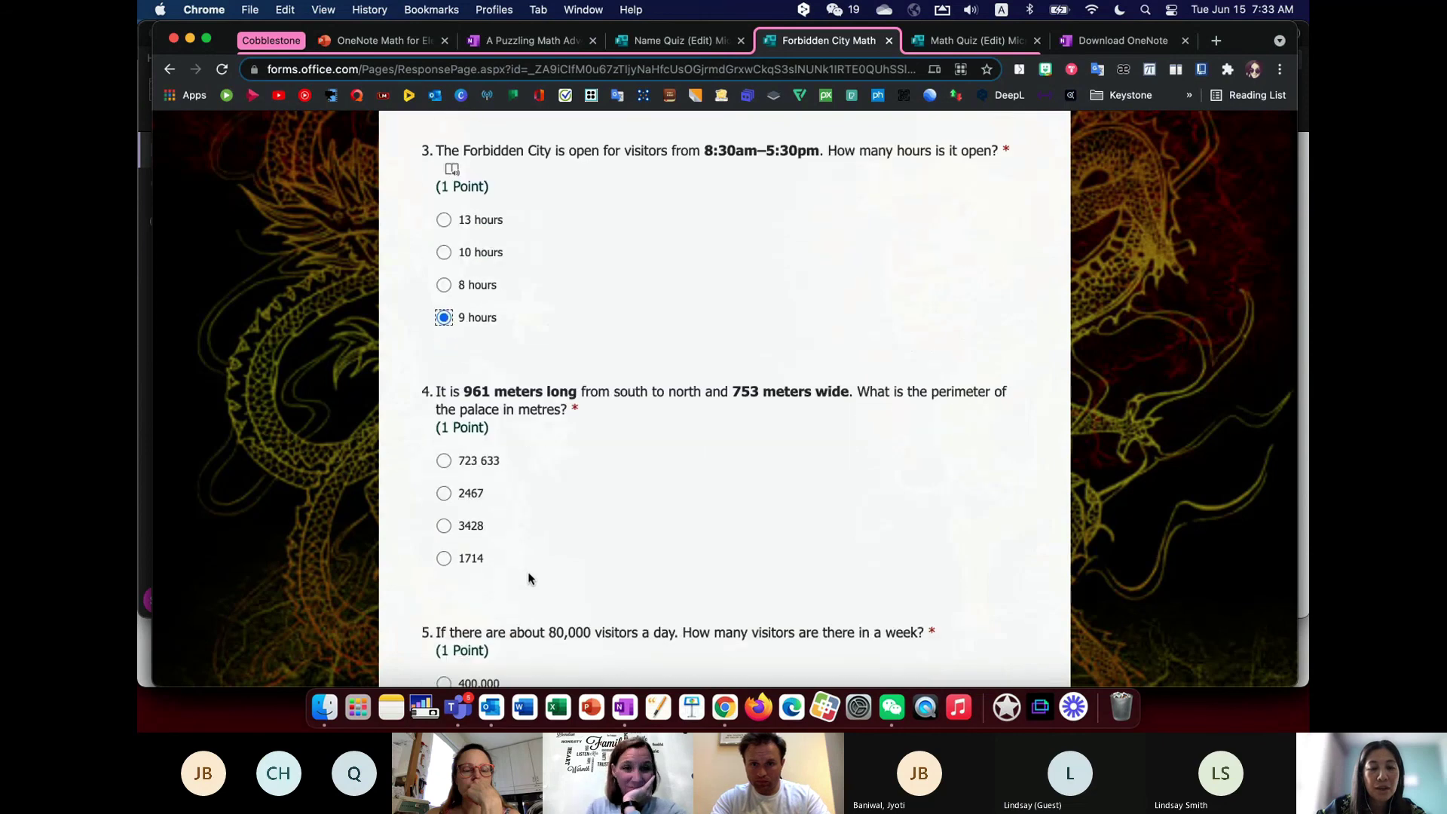
pyautogui.click(444, 503)
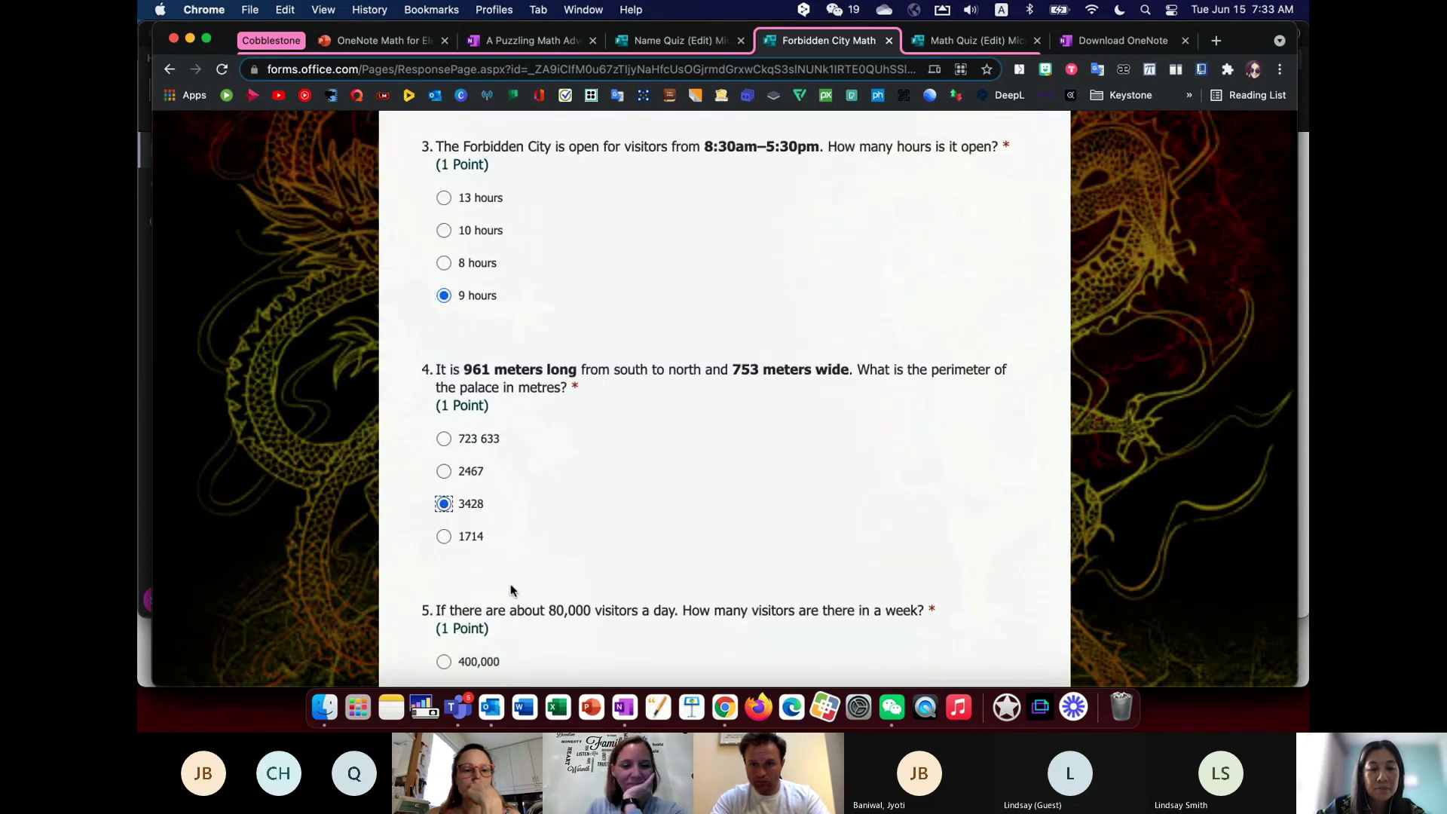
pyautogui.scroll(-3, 511, 590)
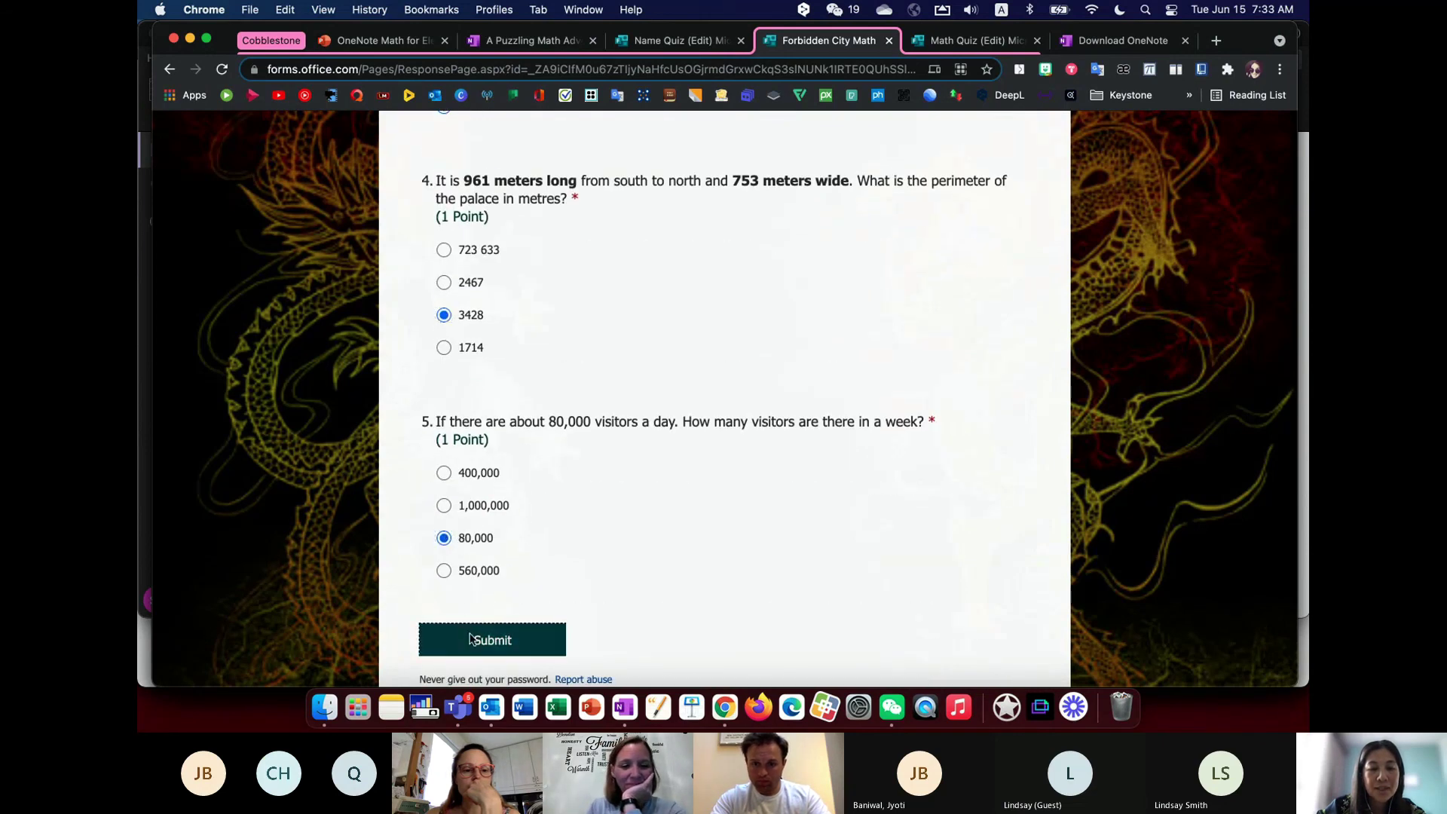
pyautogui.click(497, 641)
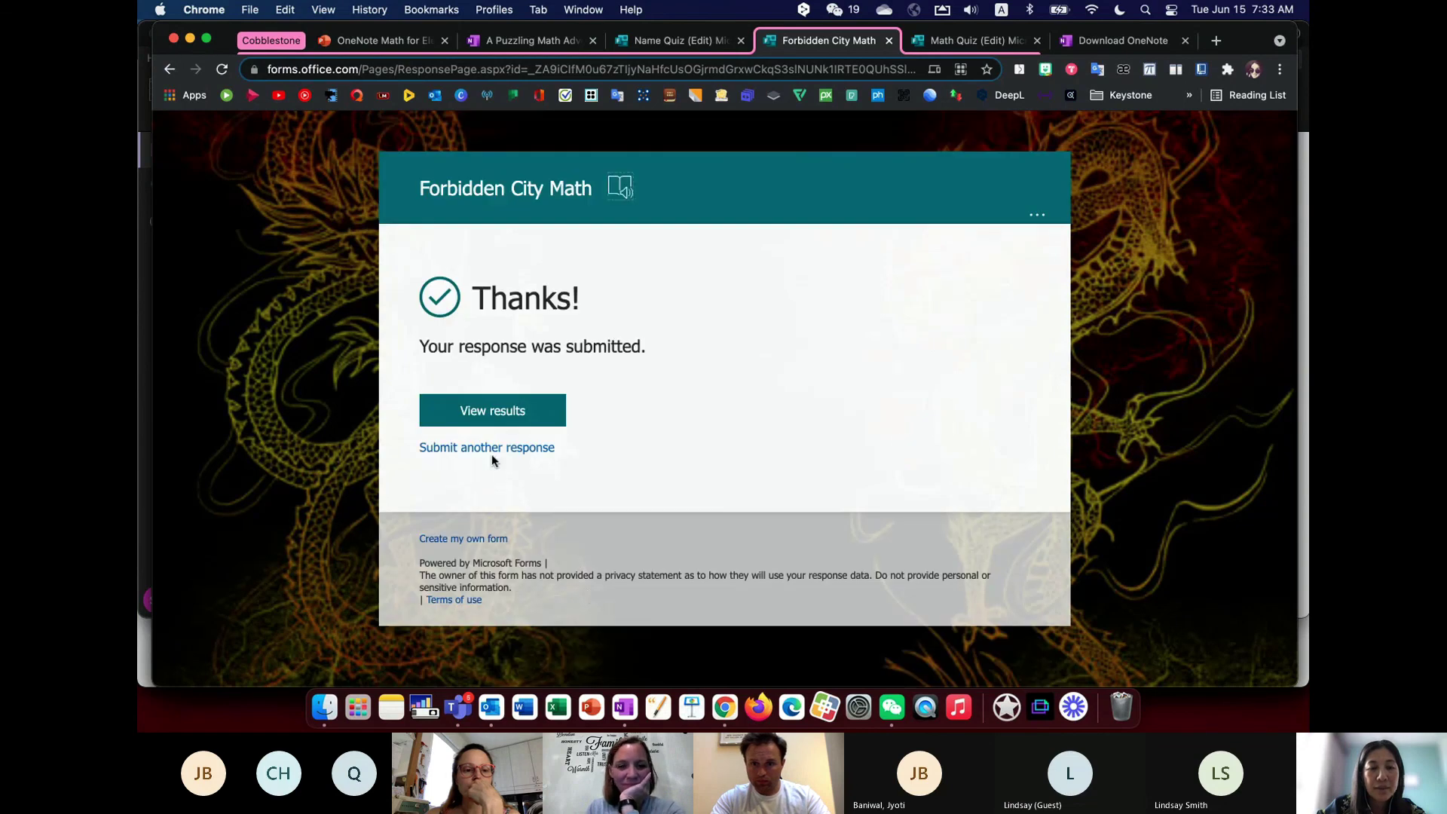
# - View the results of the submitted quiz and check the feedback message under each chosen answer
pyautogui.click(500, 411)
pyautogui.scroll(-3, 614, 536)
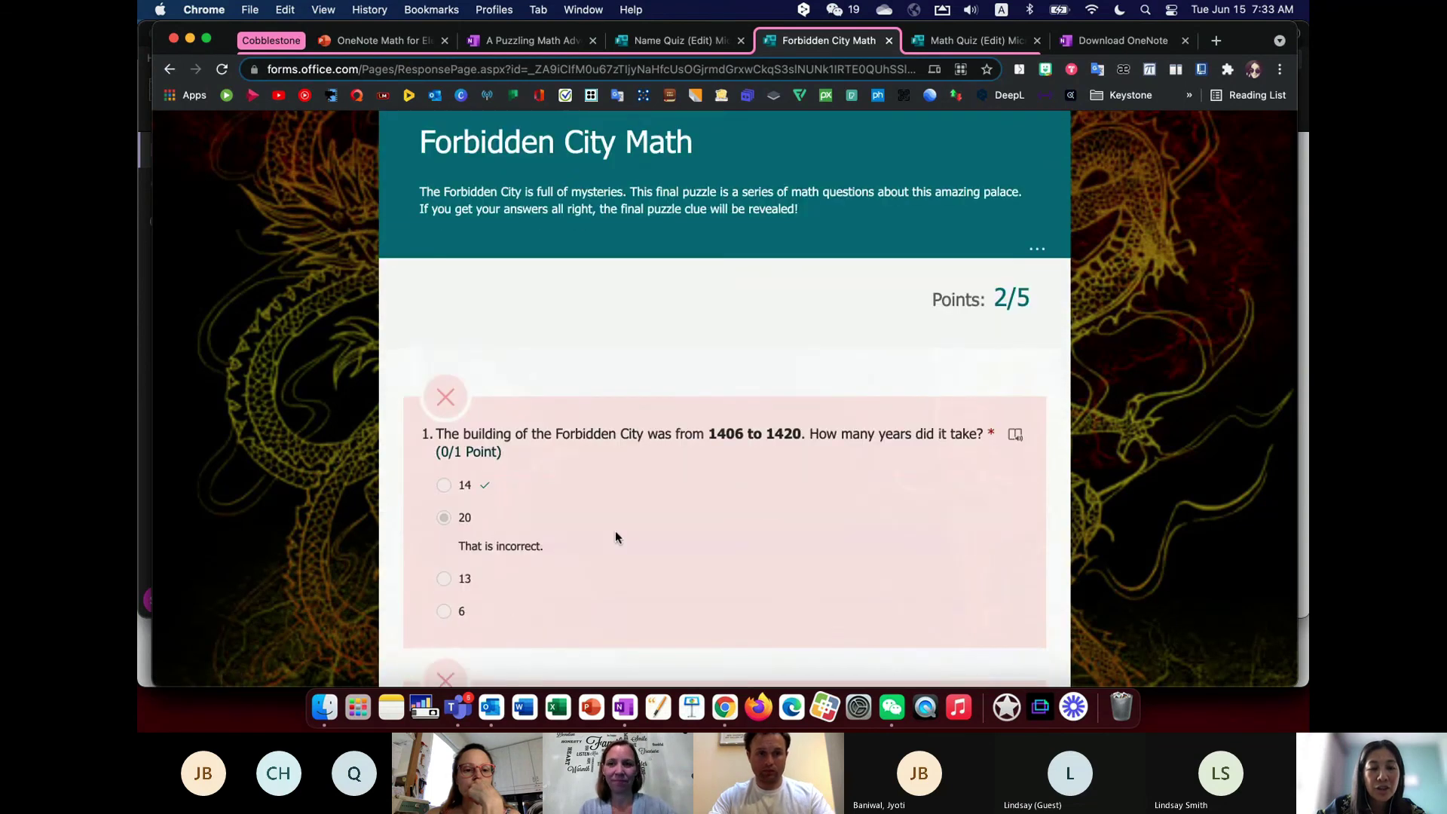
pyautogui.scroll(-6, 519, 615)
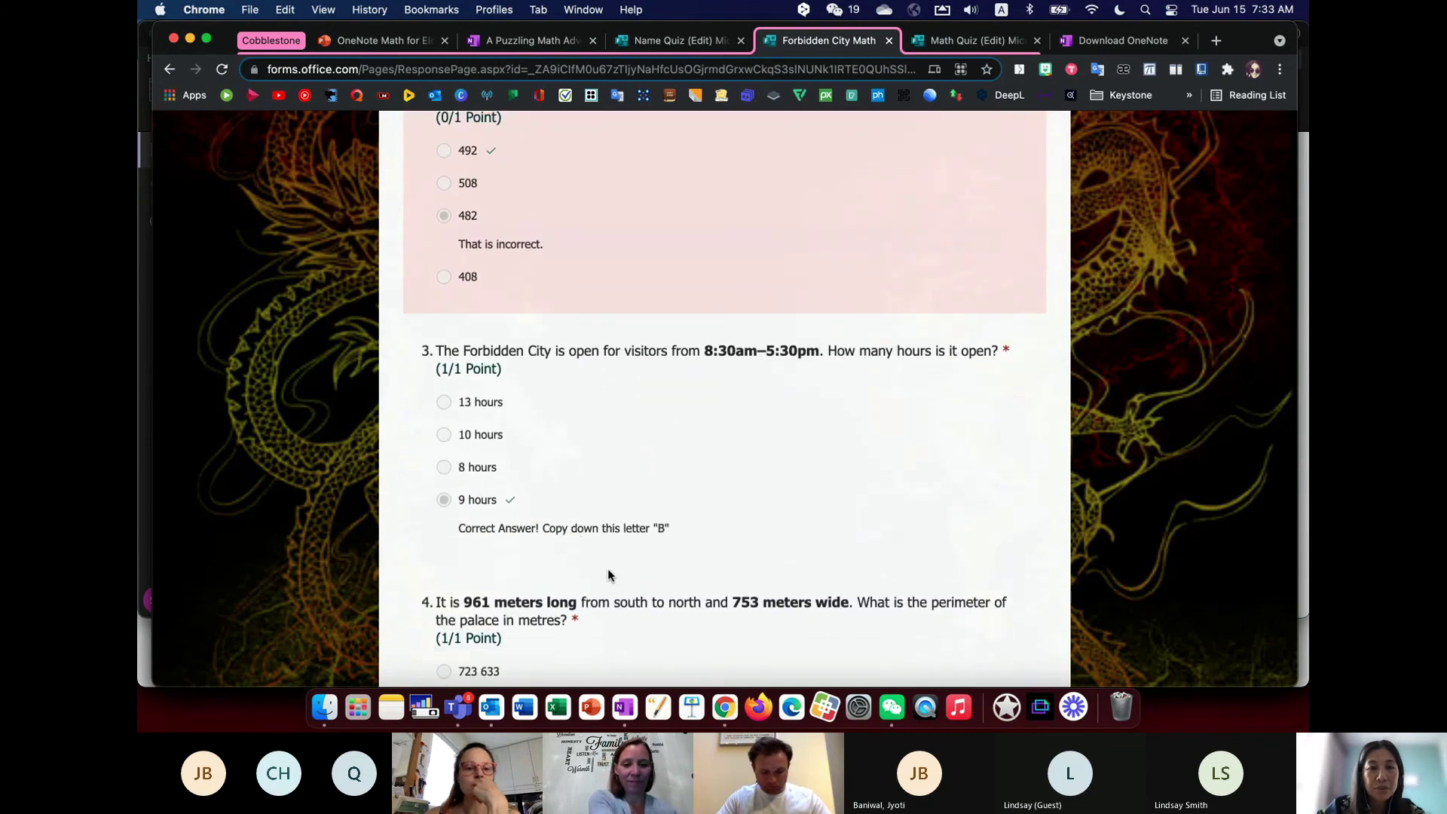
pyautogui.scroll(-4, 610, 573)
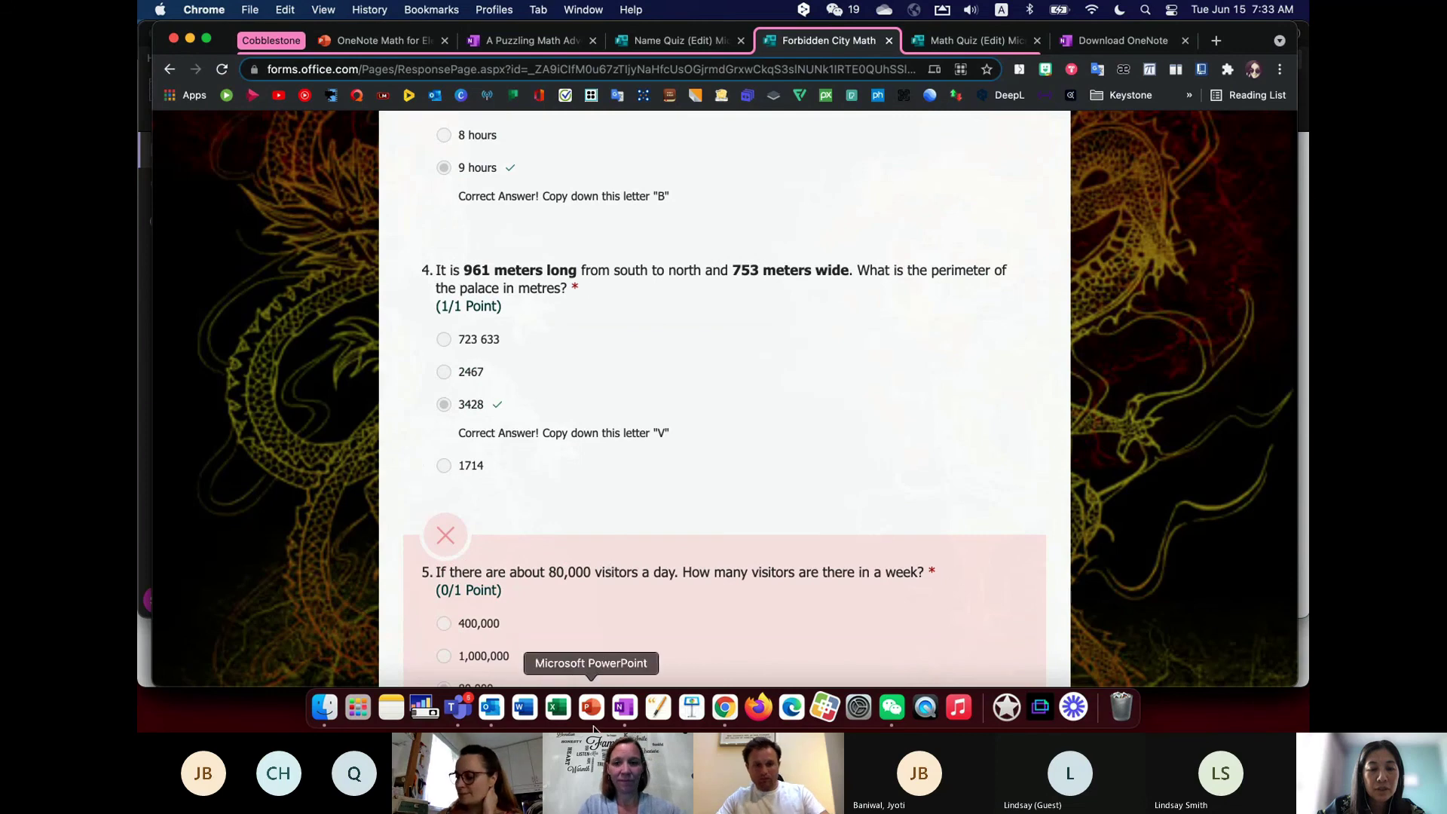
# - Switch to OneNote and unlock the Teacher's Only section by entering the section password
pyautogui.click(626, 715)
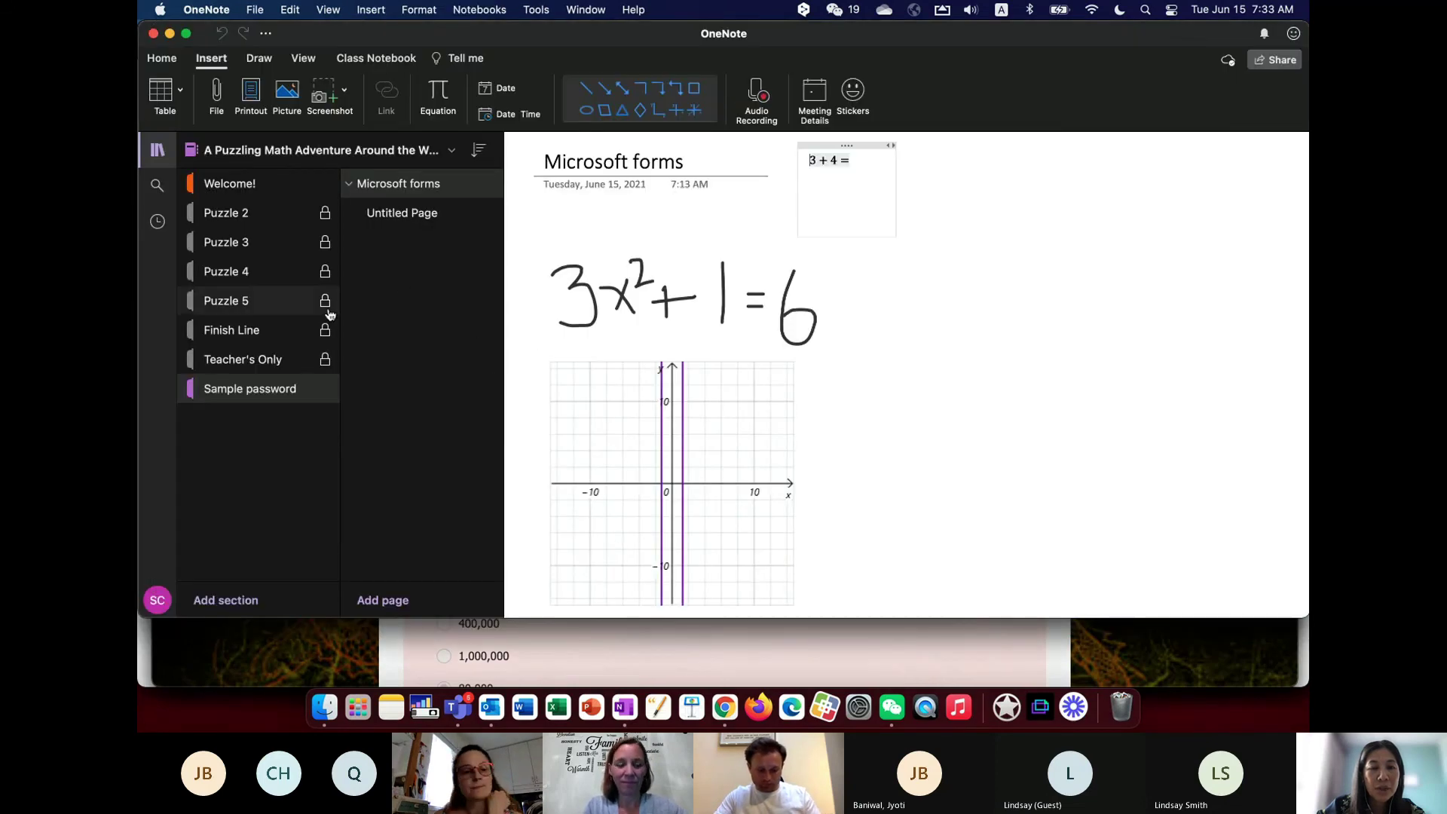
pyautogui.click(279, 360)
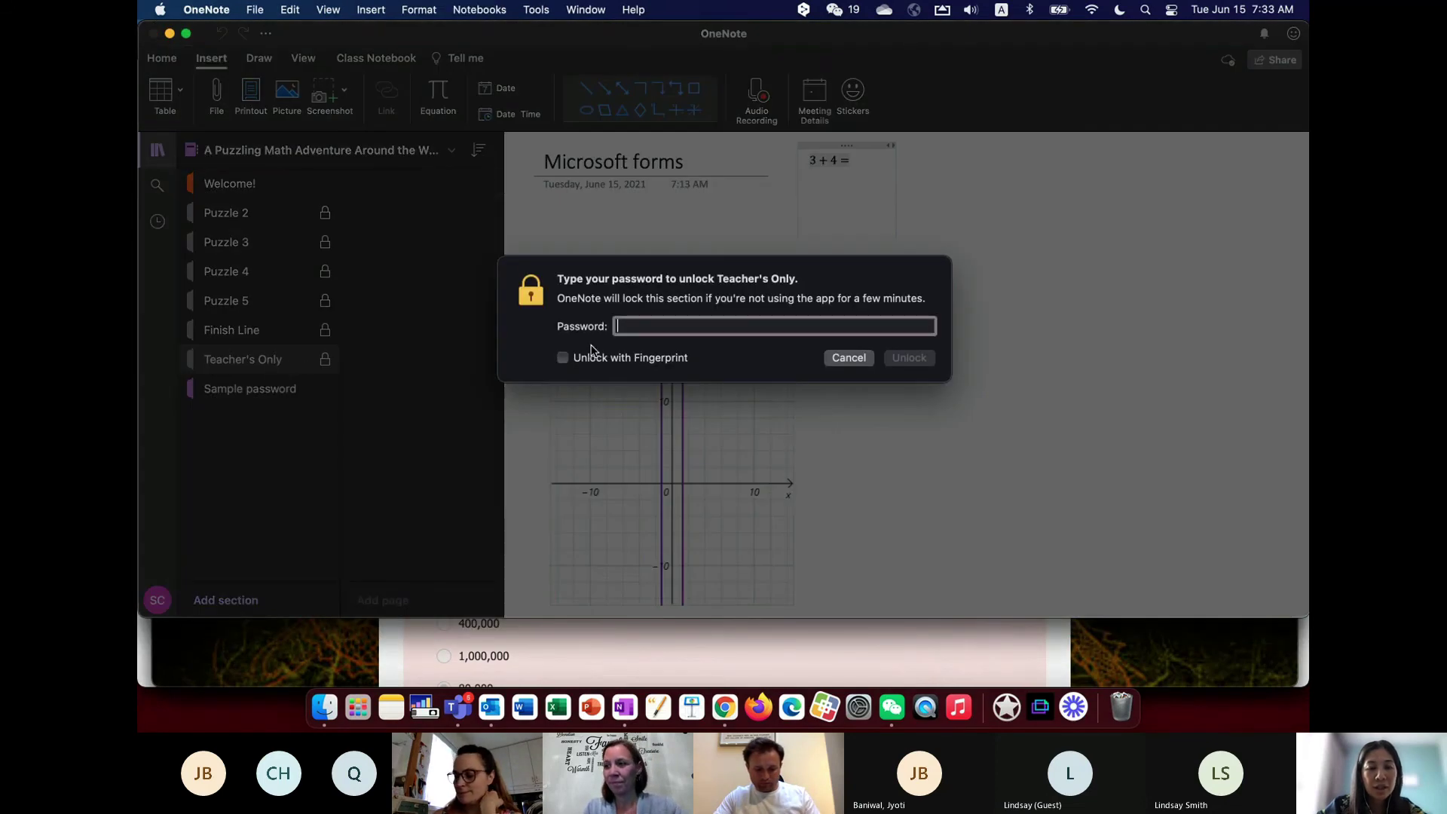
pyautogui.write('•••••••••••')
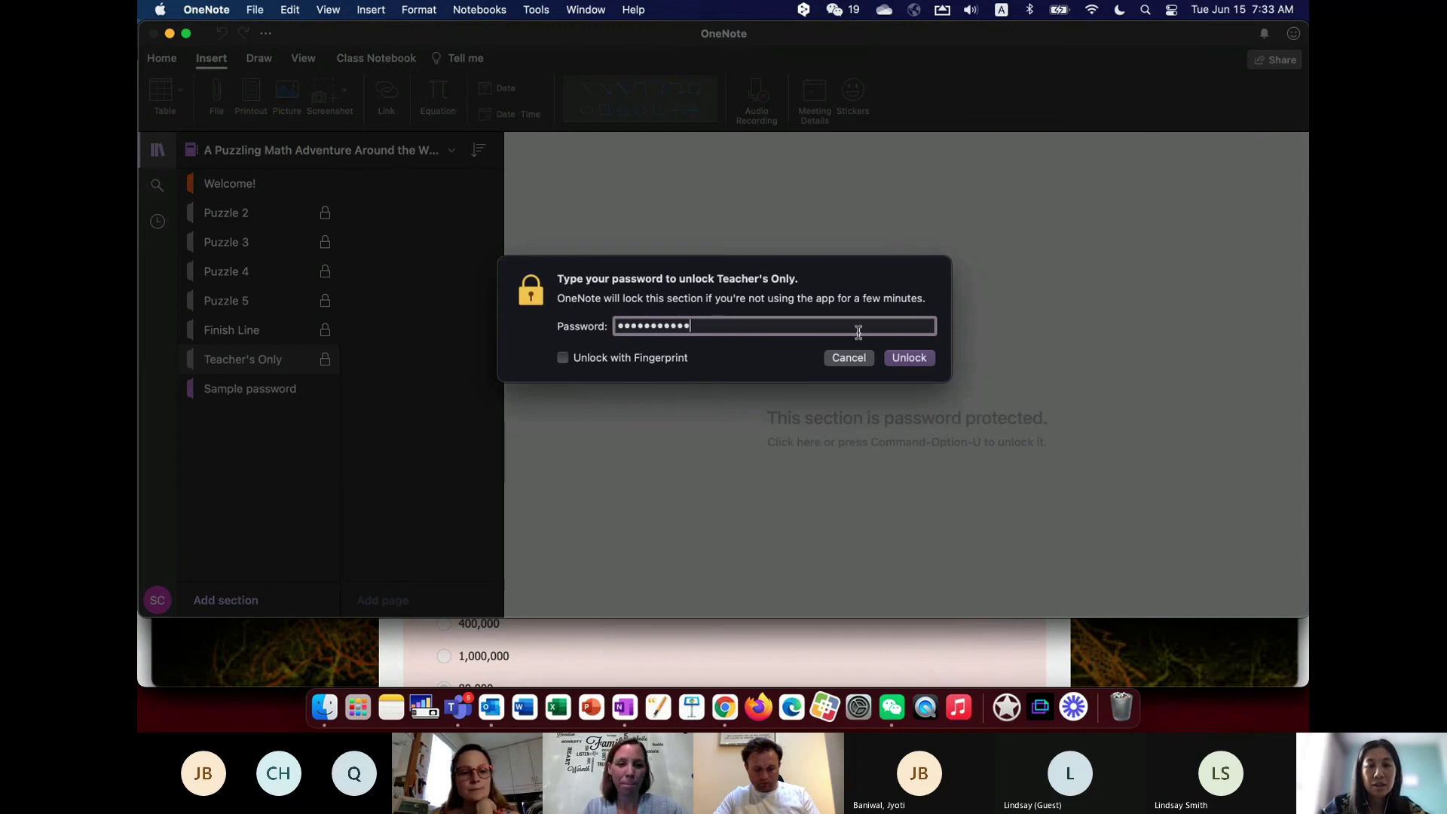
pyautogui.click(910, 358)
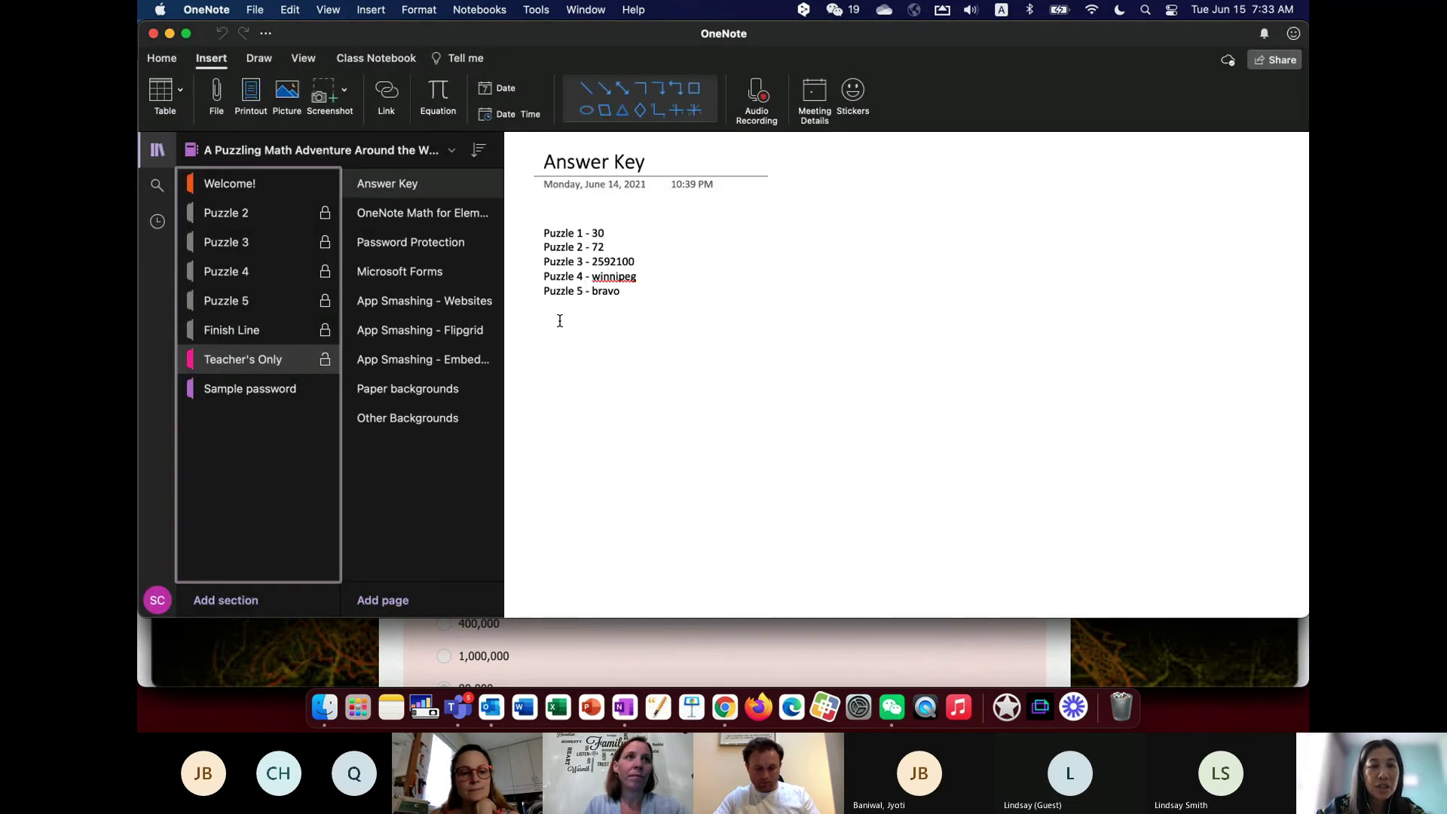
# - Open the Microsoft Forms page in the Teacher's Only section and read its notes on hidden messages and quiz settings
pyautogui.click(444, 274)
pyautogui.scroll(3, 766, 259)
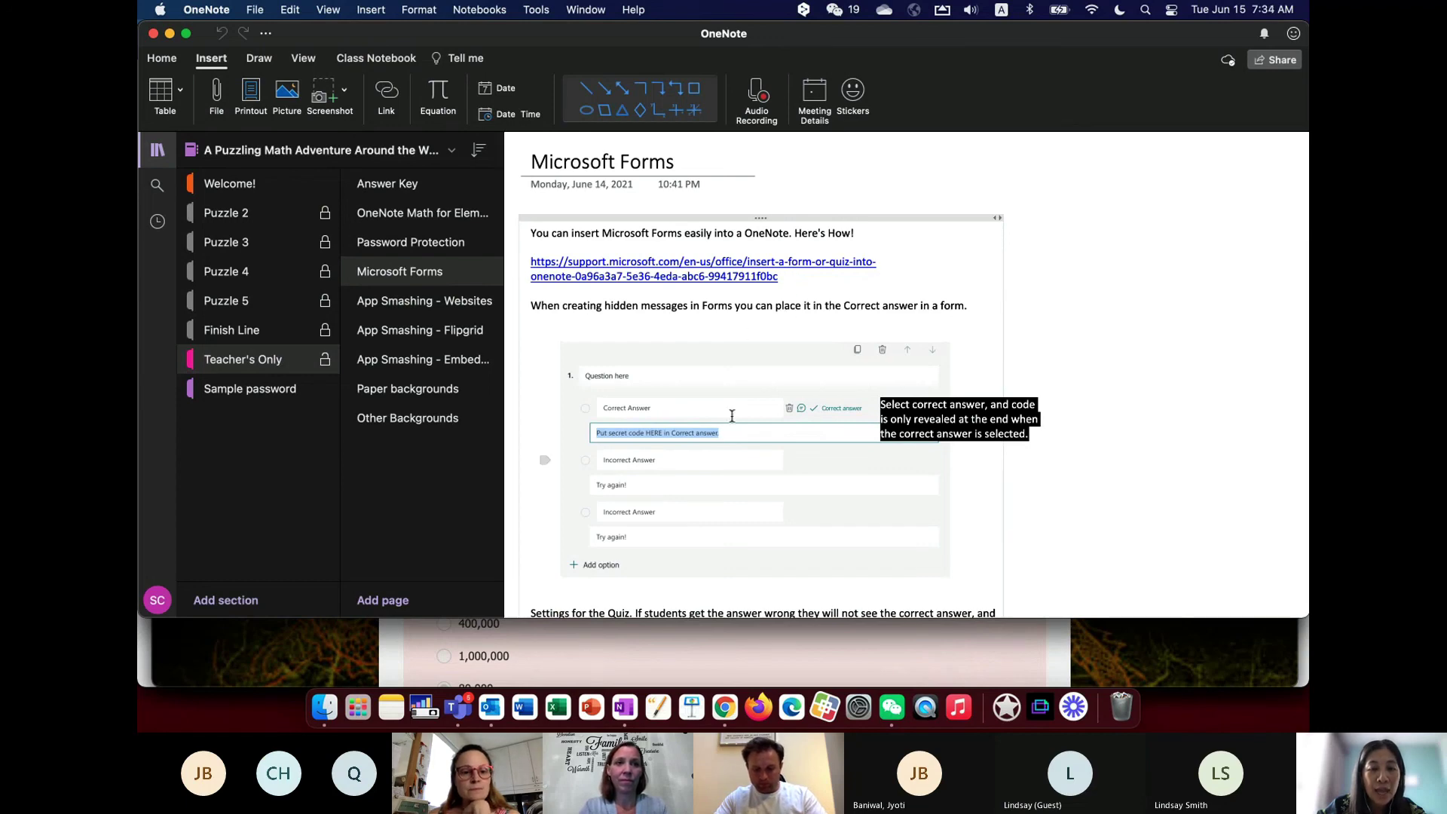
pyautogui.scroll(-2, 737, 325)
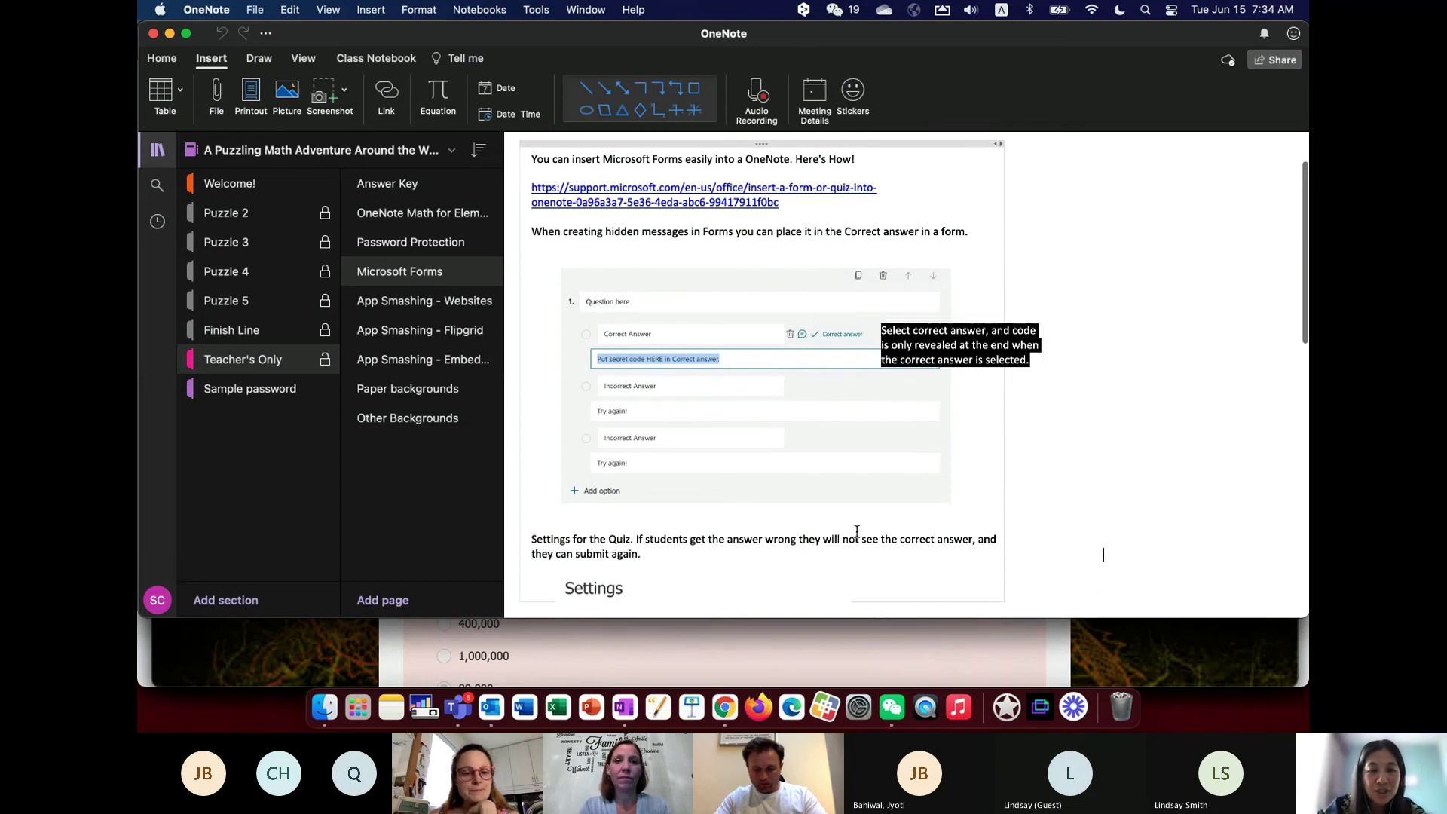
pyautogui.scroll(-6, 918, 519)
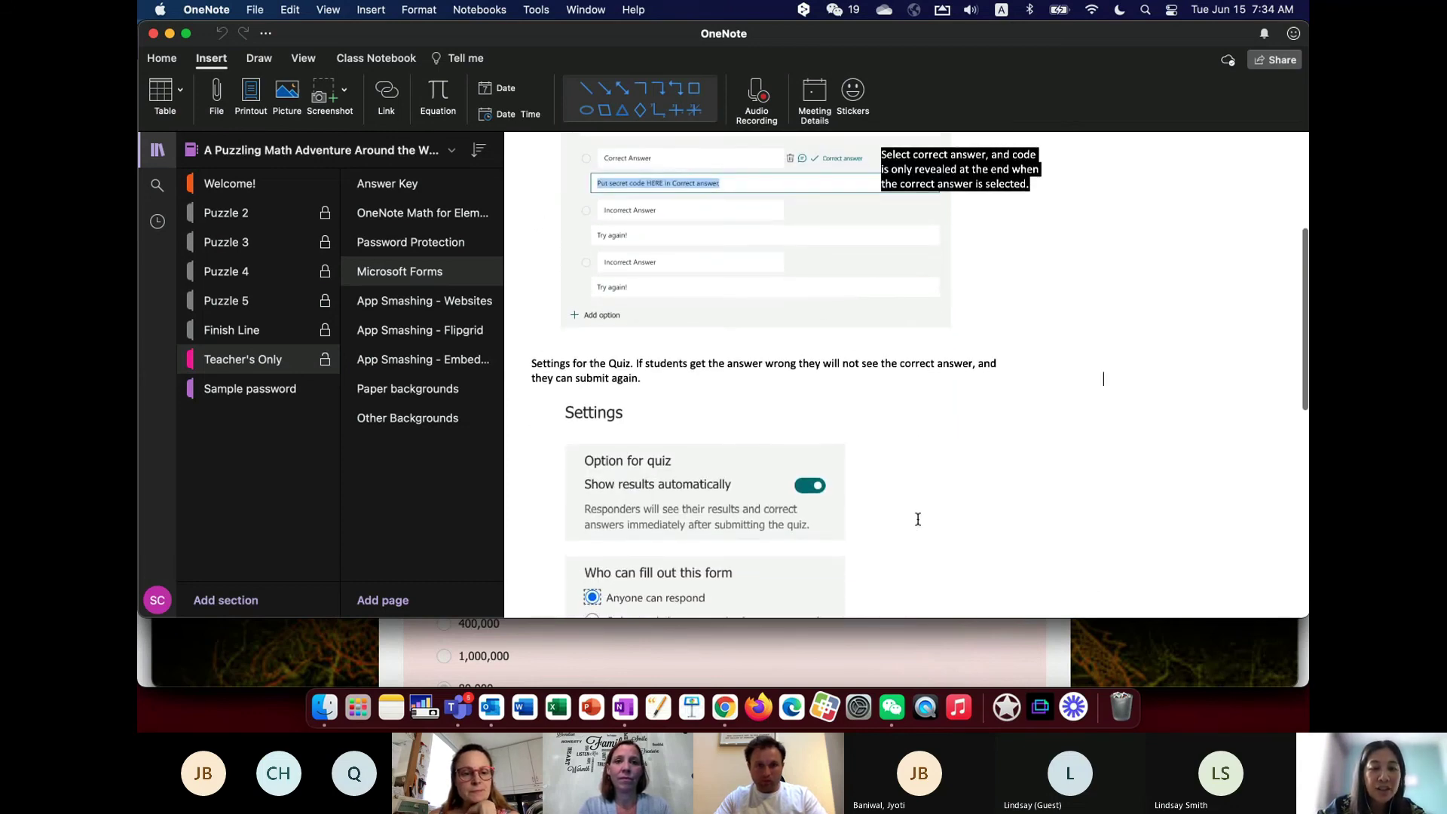
pyautogui.scroll(-1, 918, 519)
pyautogui.scroll(-2, 914, 441)
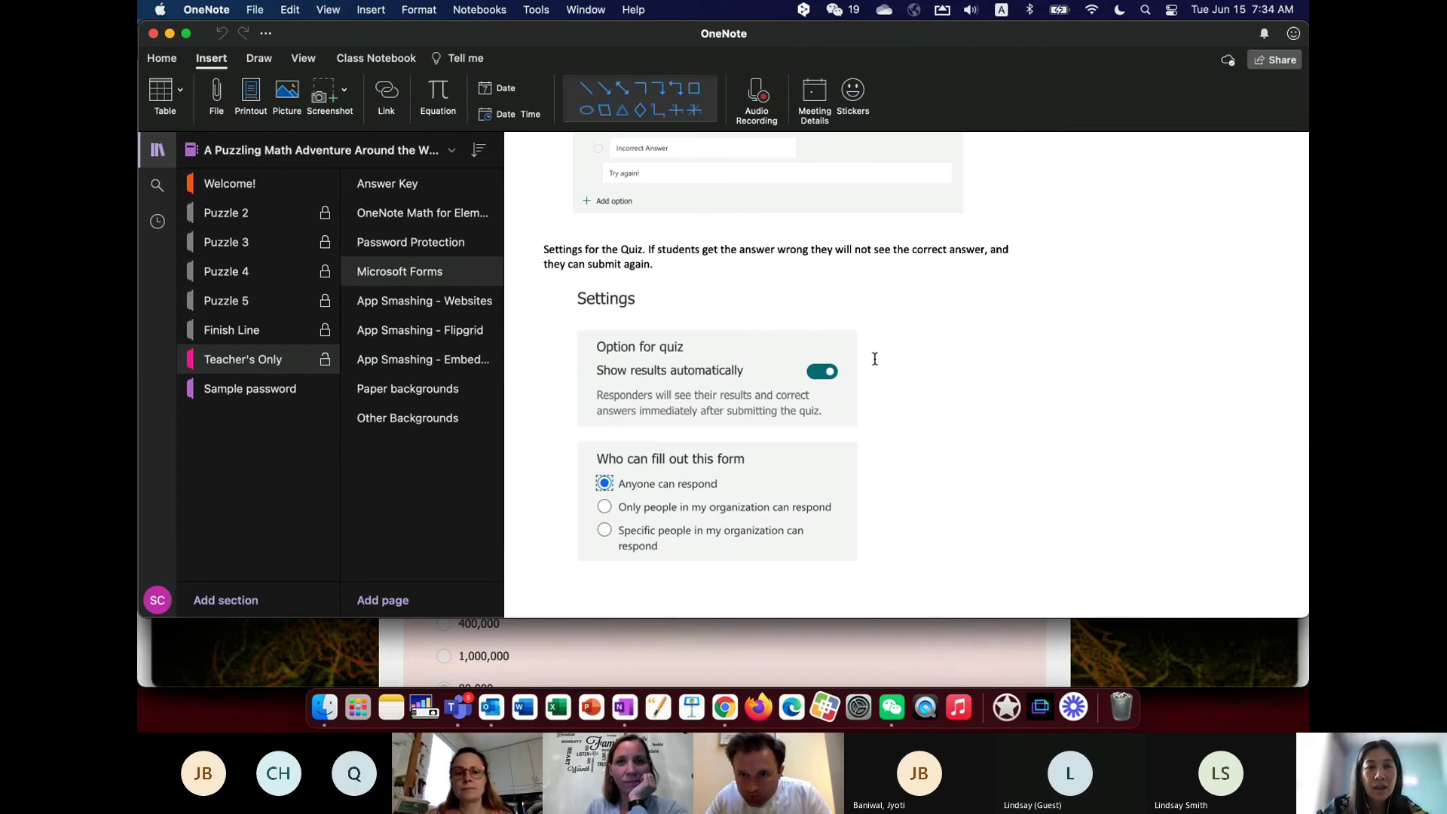
# - Switch to the Math Quiz form in Chrome and examine its settings for showing results, respondents and response options
pyautogui.press('super+Tab')
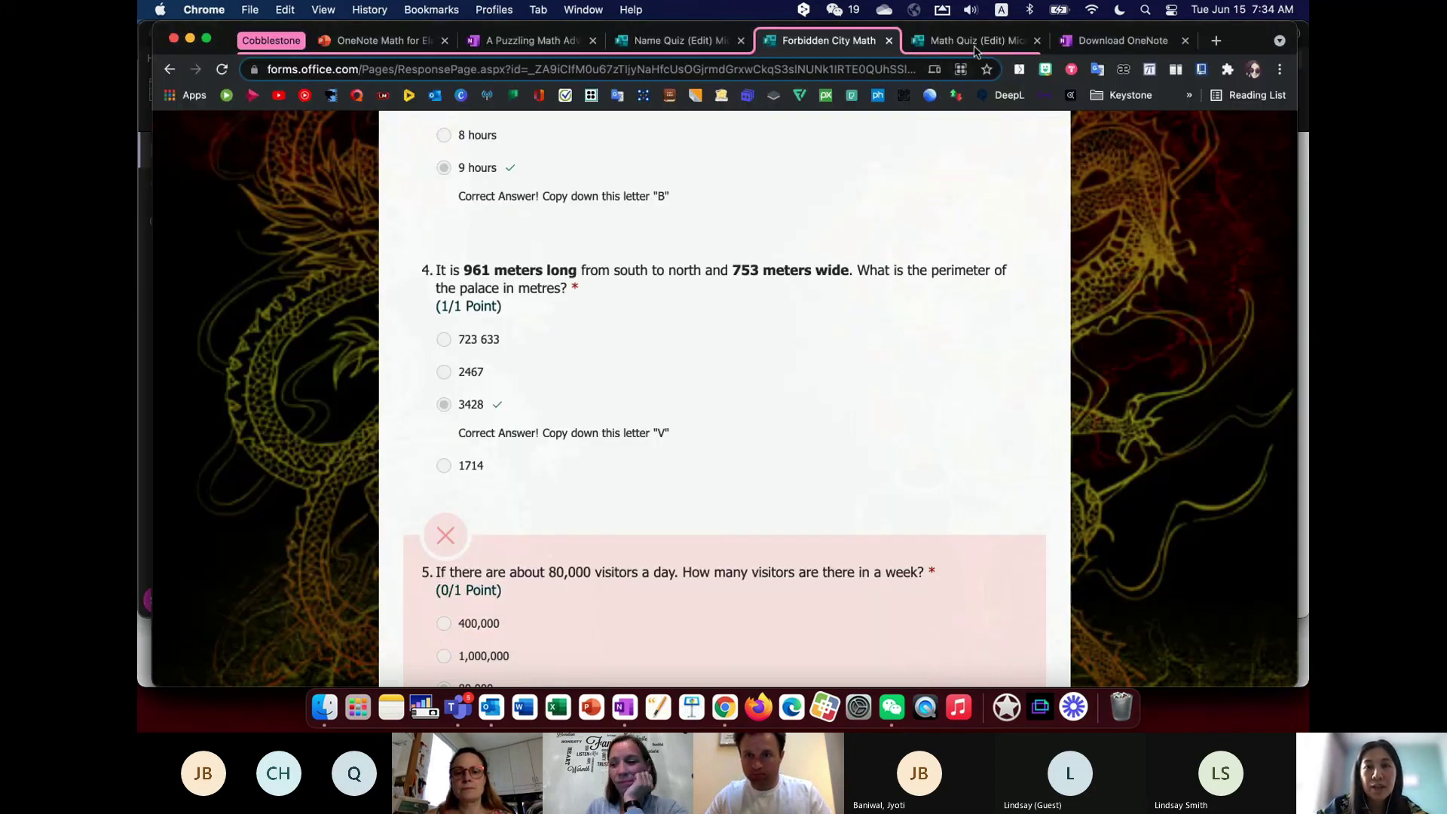
pyautogui.hotkey('ctrl', 'Tab')
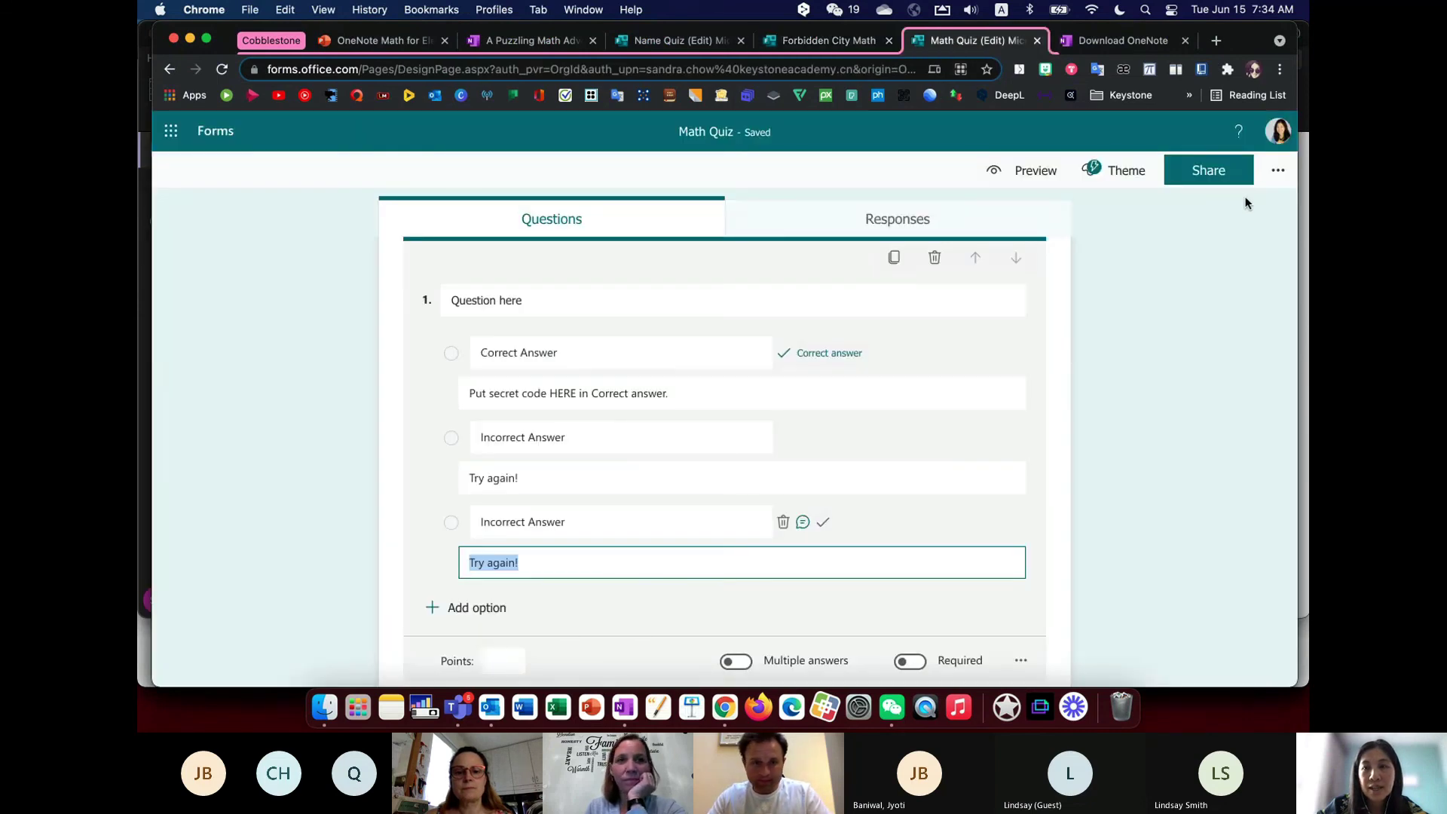
pyautogui.click(1279, 173)
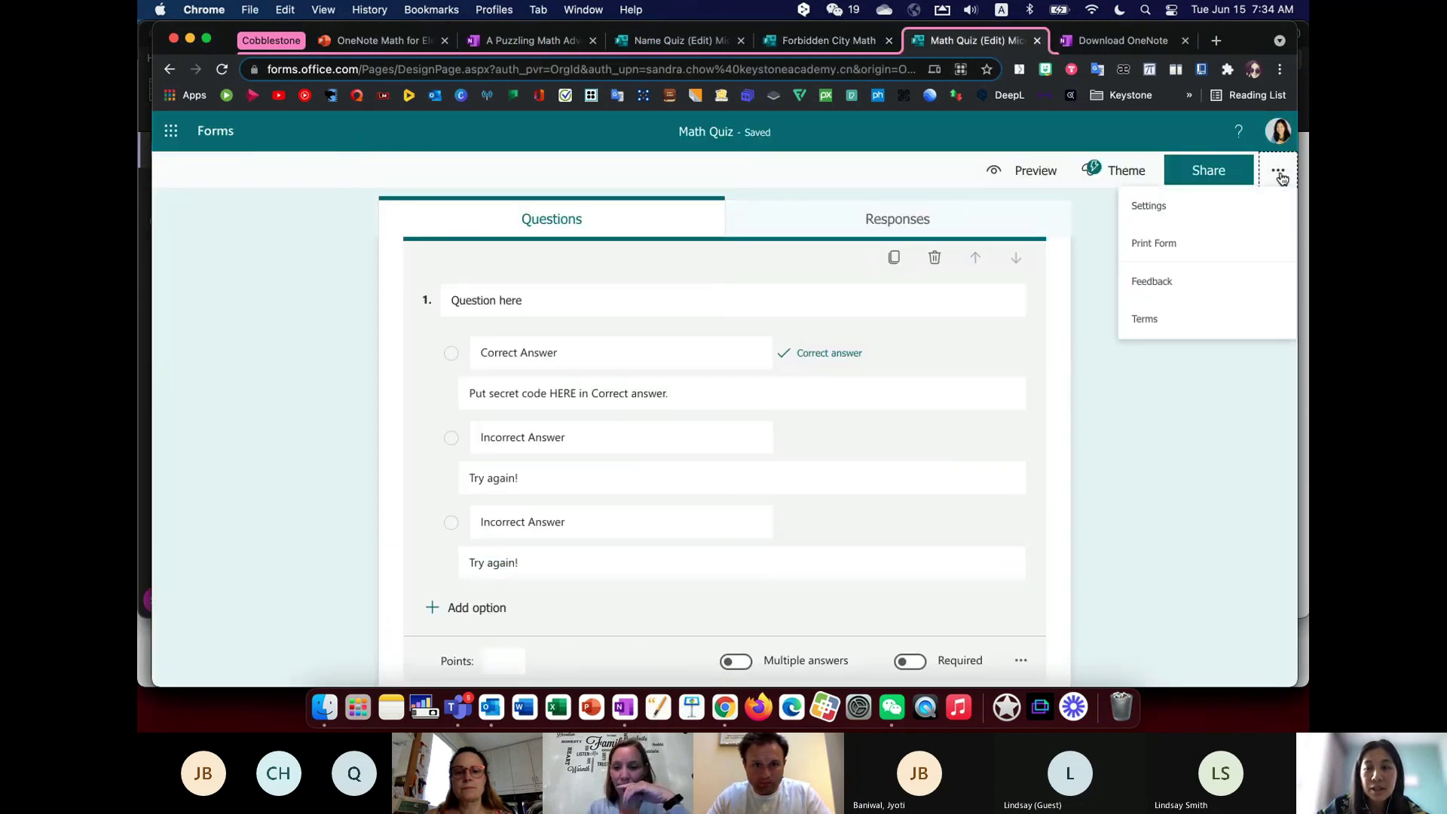
pyautogui.click(1166, 208)
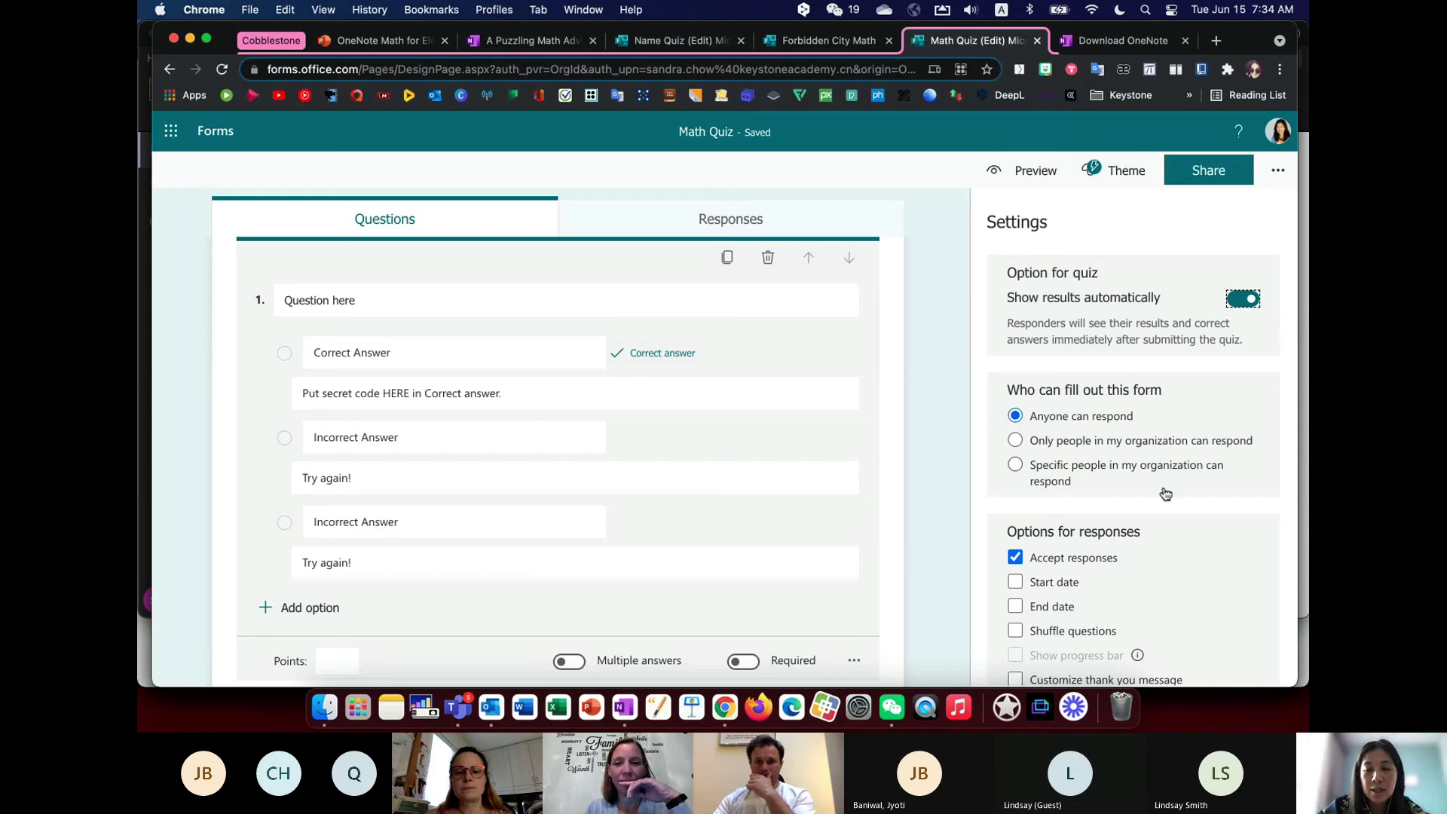
pyautogui.scroll(-2, 1166, 493)
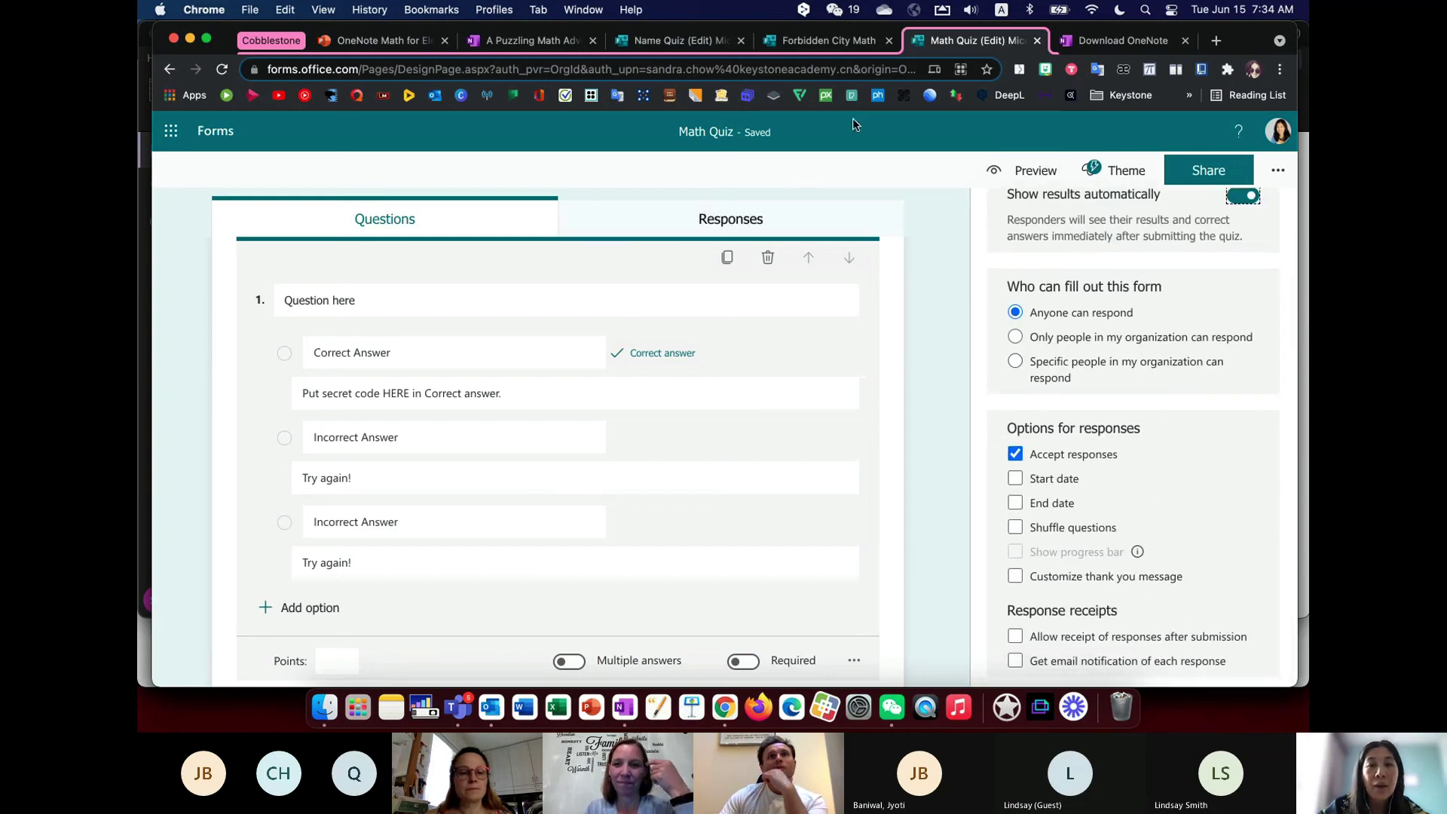
# - Return to OneNote and read the list of embeddable sites and services on the App Smashing - Websites page
pyautogui.press('super+Tab')
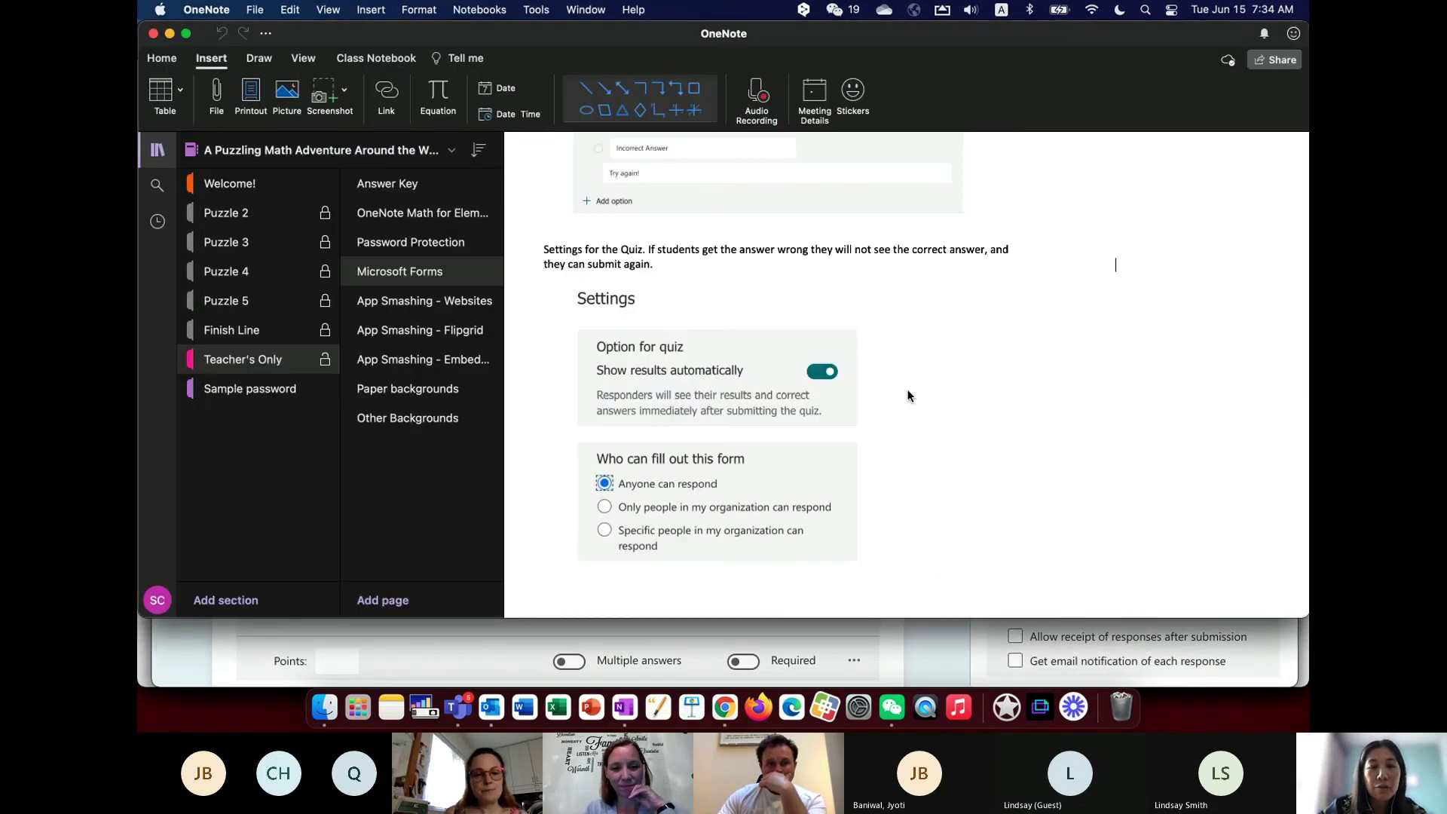
pyautogui.scroll(1, 991, 326)
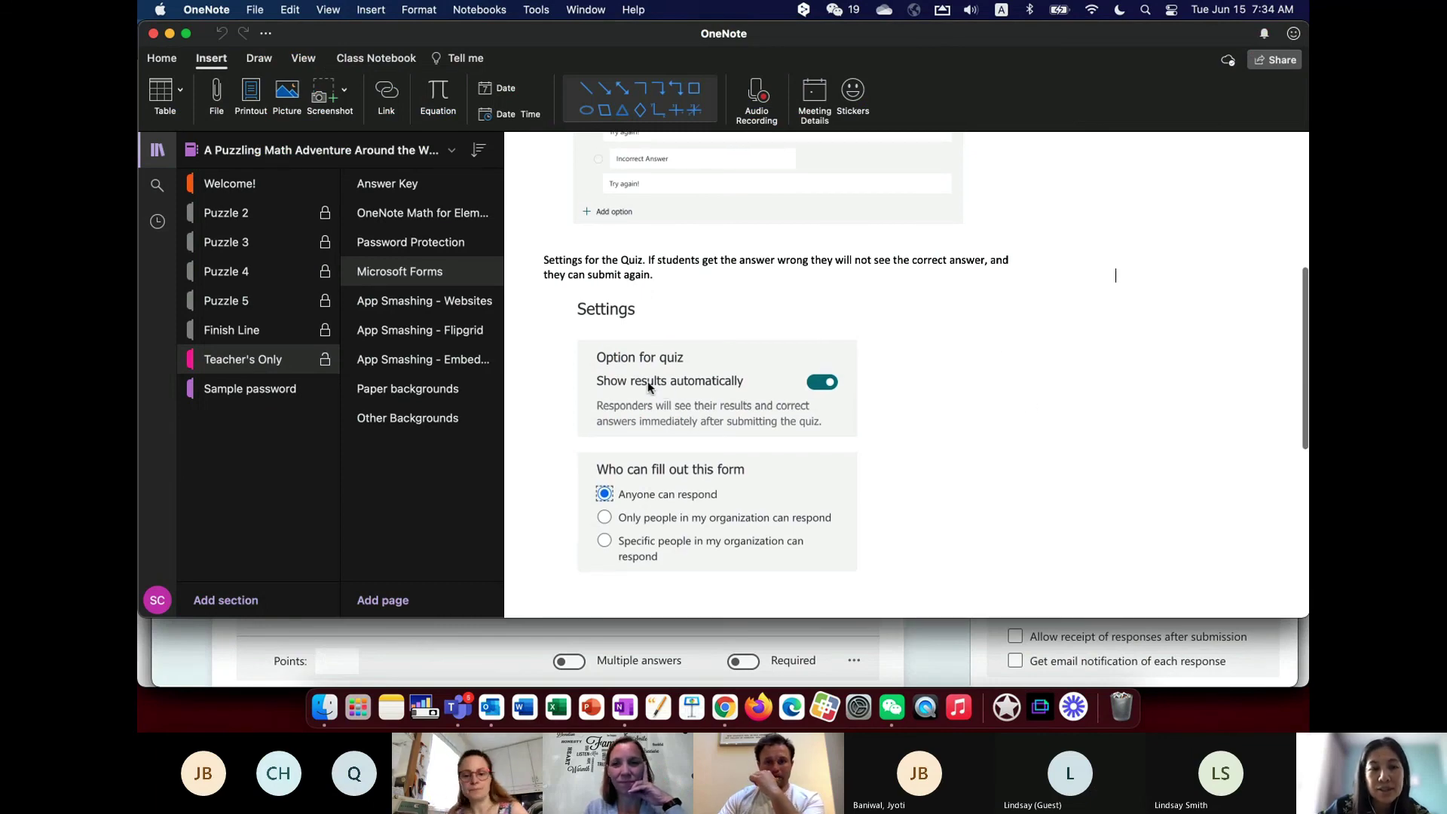
pyautogui.click(479, 309)
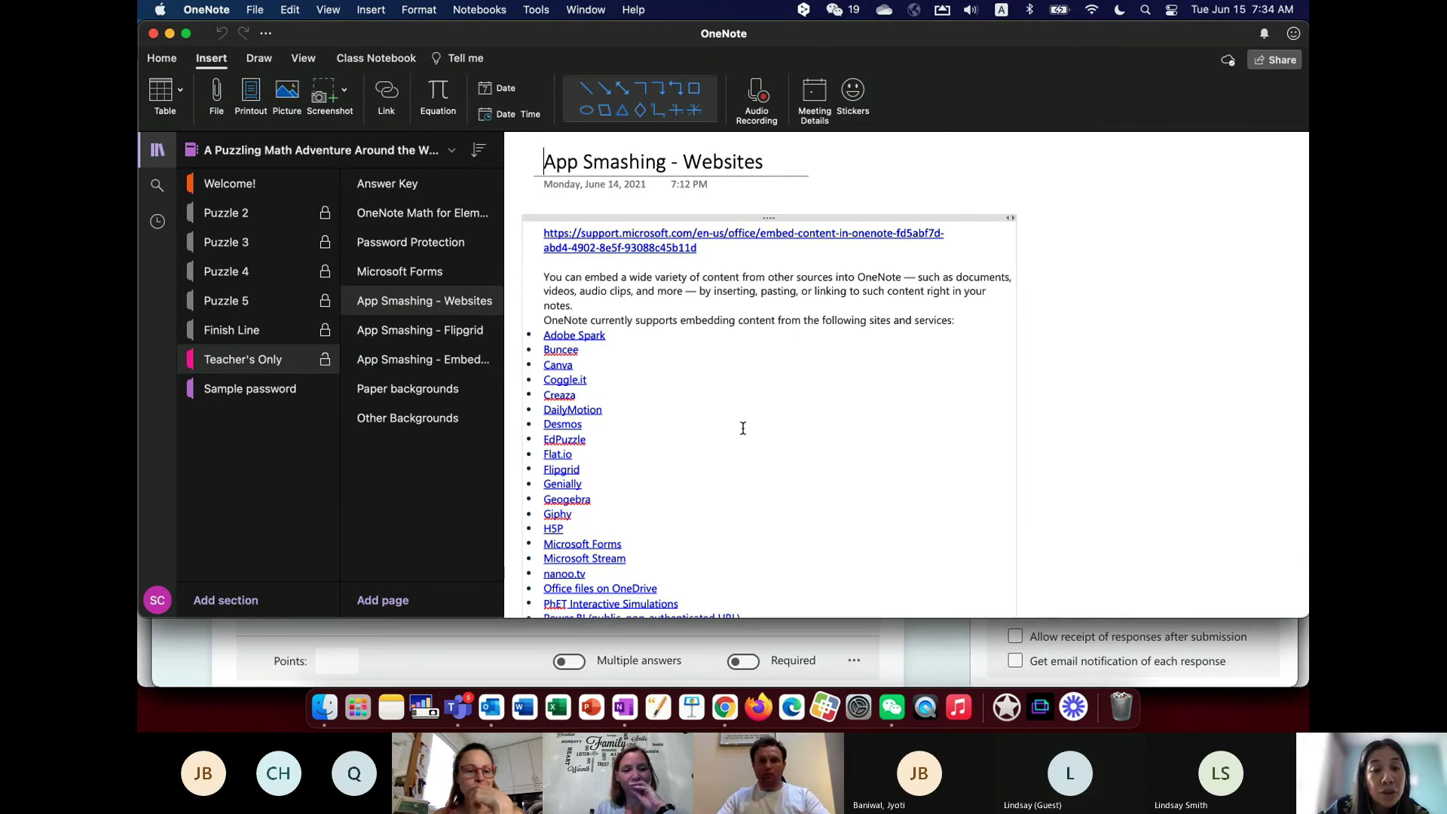
pyautogui.scroll(-3, 742, 428)
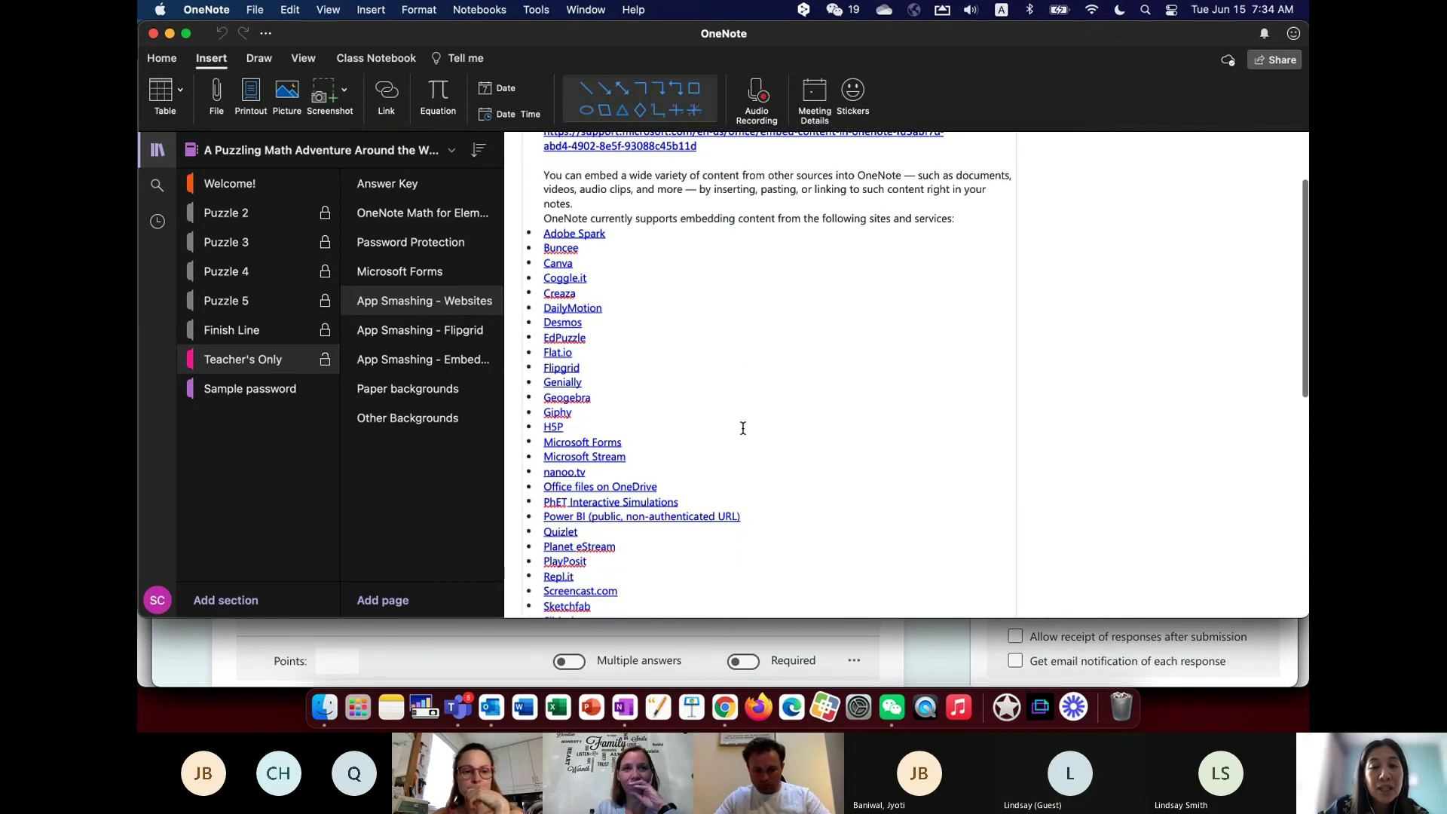
pyautogui.scroll(-2, 742, 428)
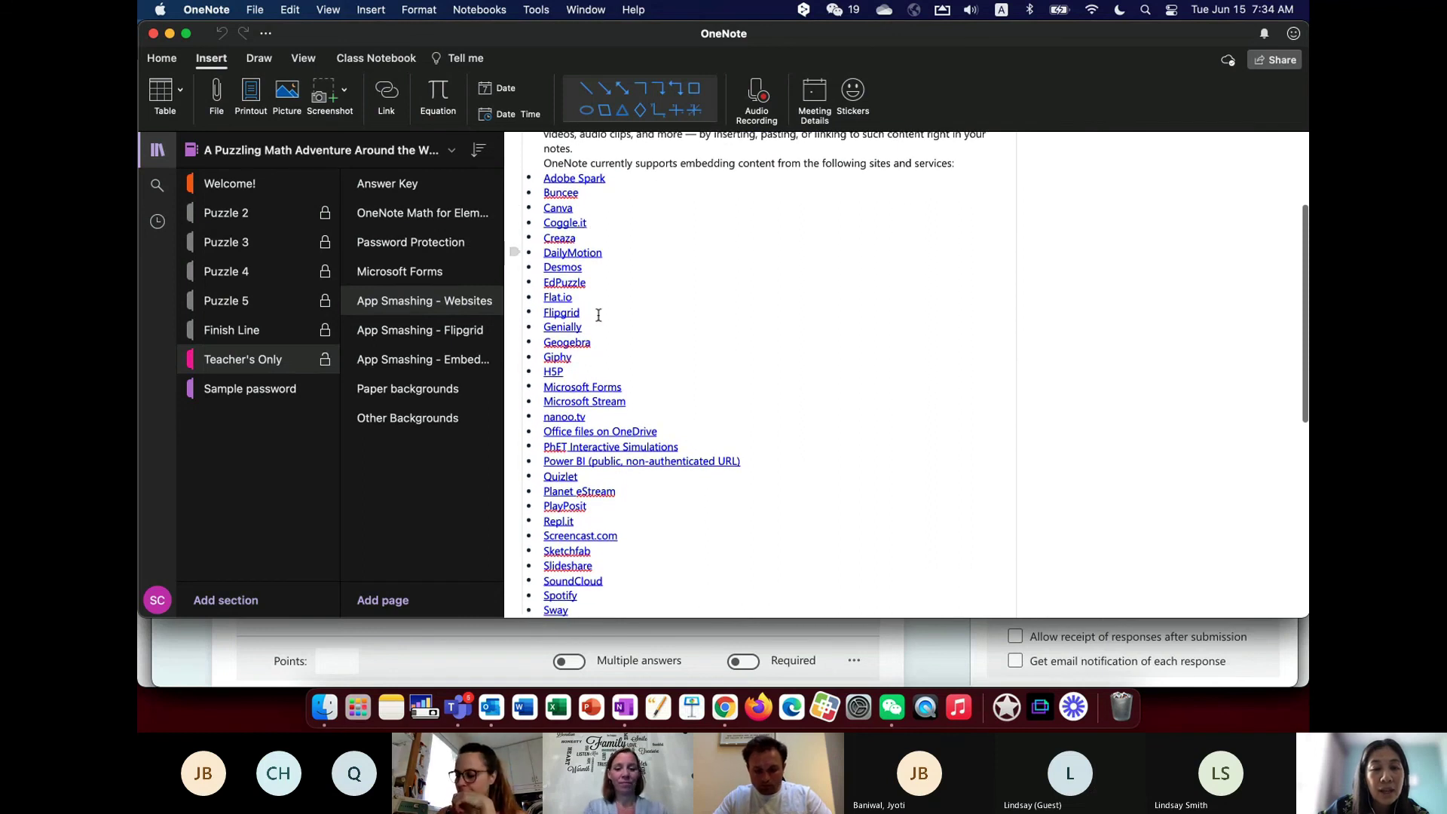
pyautogui.scroll(-3, 617, 572)
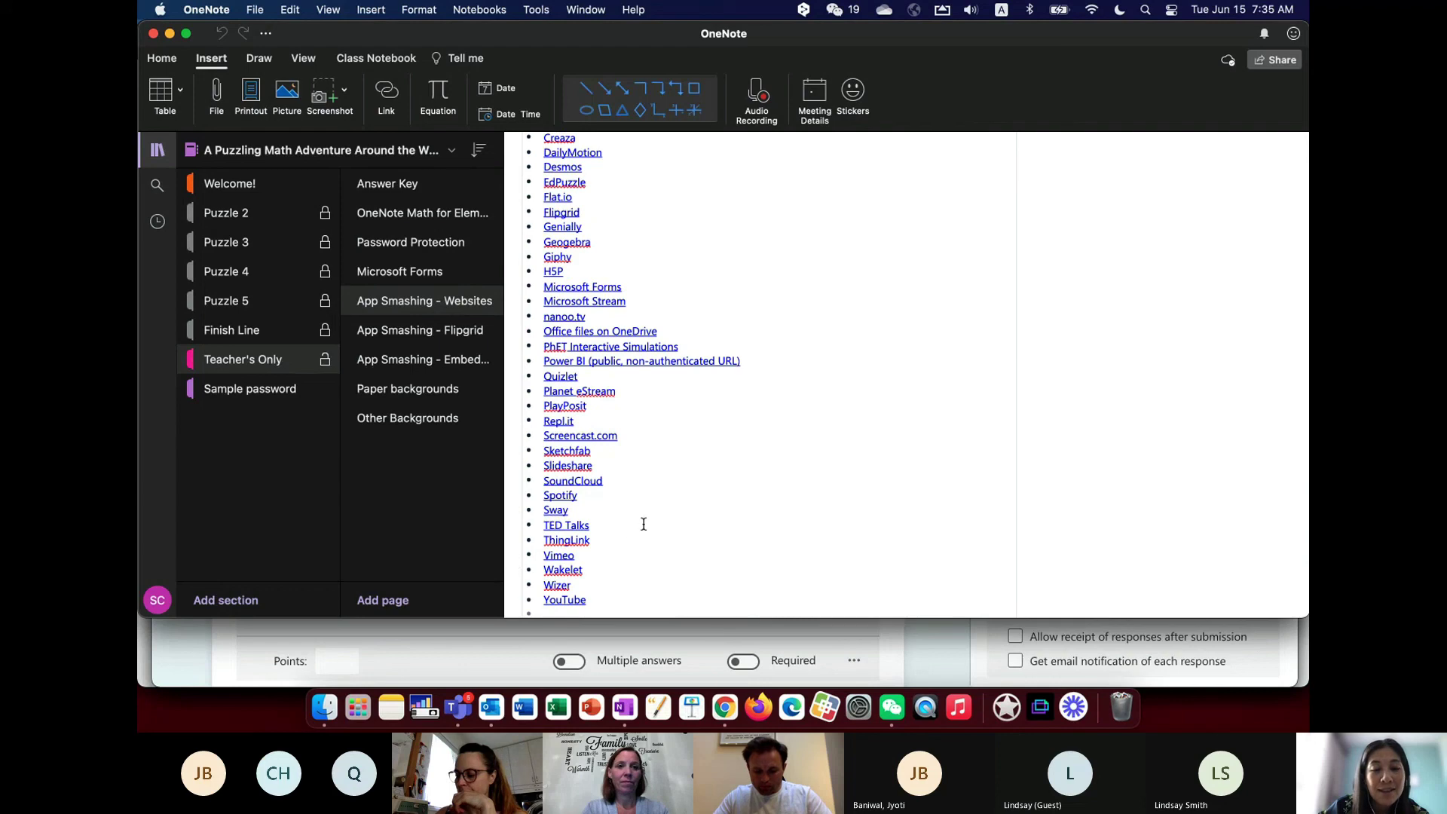
pyautogui.scroll(3, 644, 524)
pyautogui.scroll(3, 643, 524)
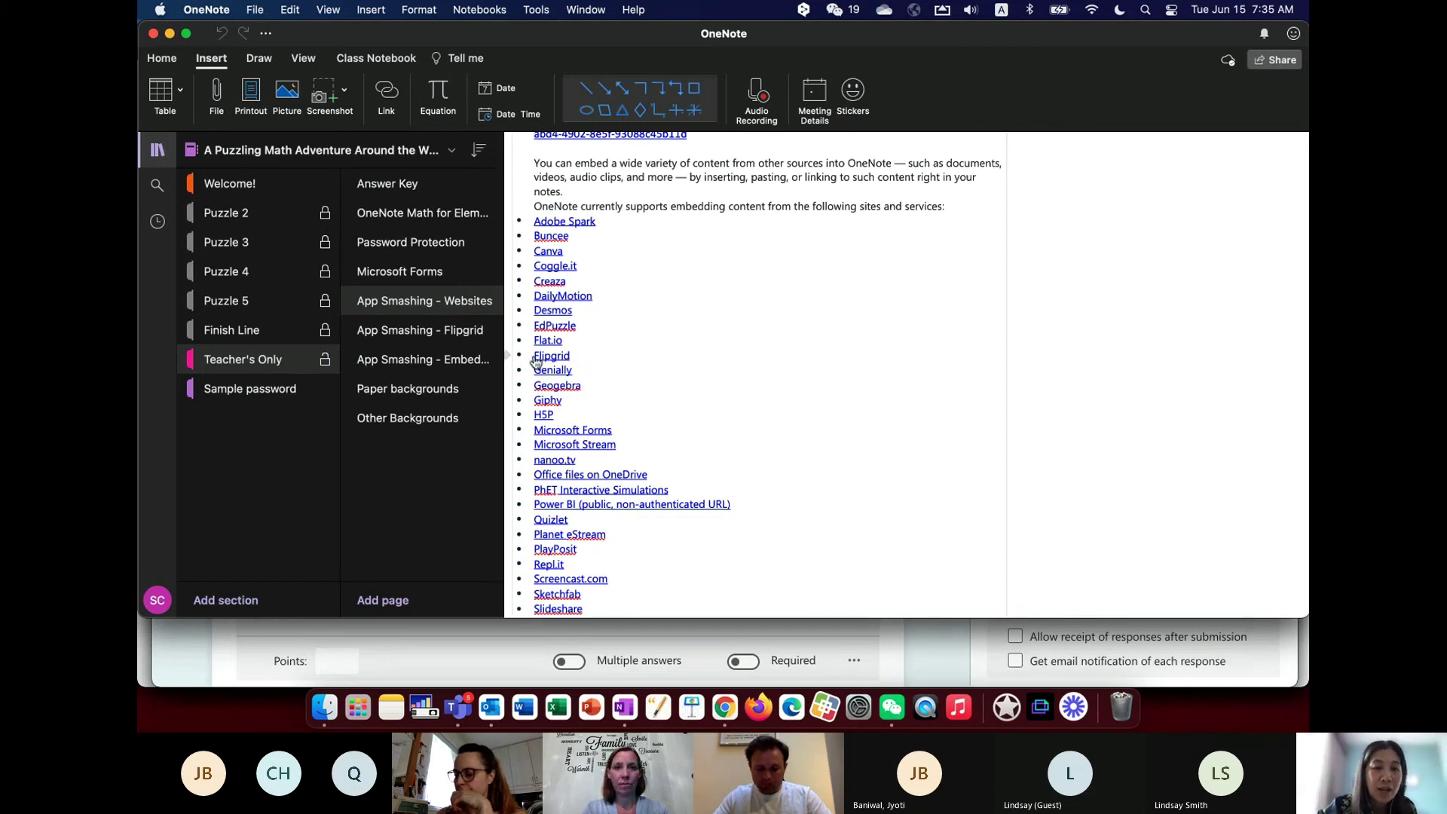
# - Open the App Smashing - Flipgrid page and load the embedded Elevator Pitch discussion to view its join options
pyautogui.click(462, 330)
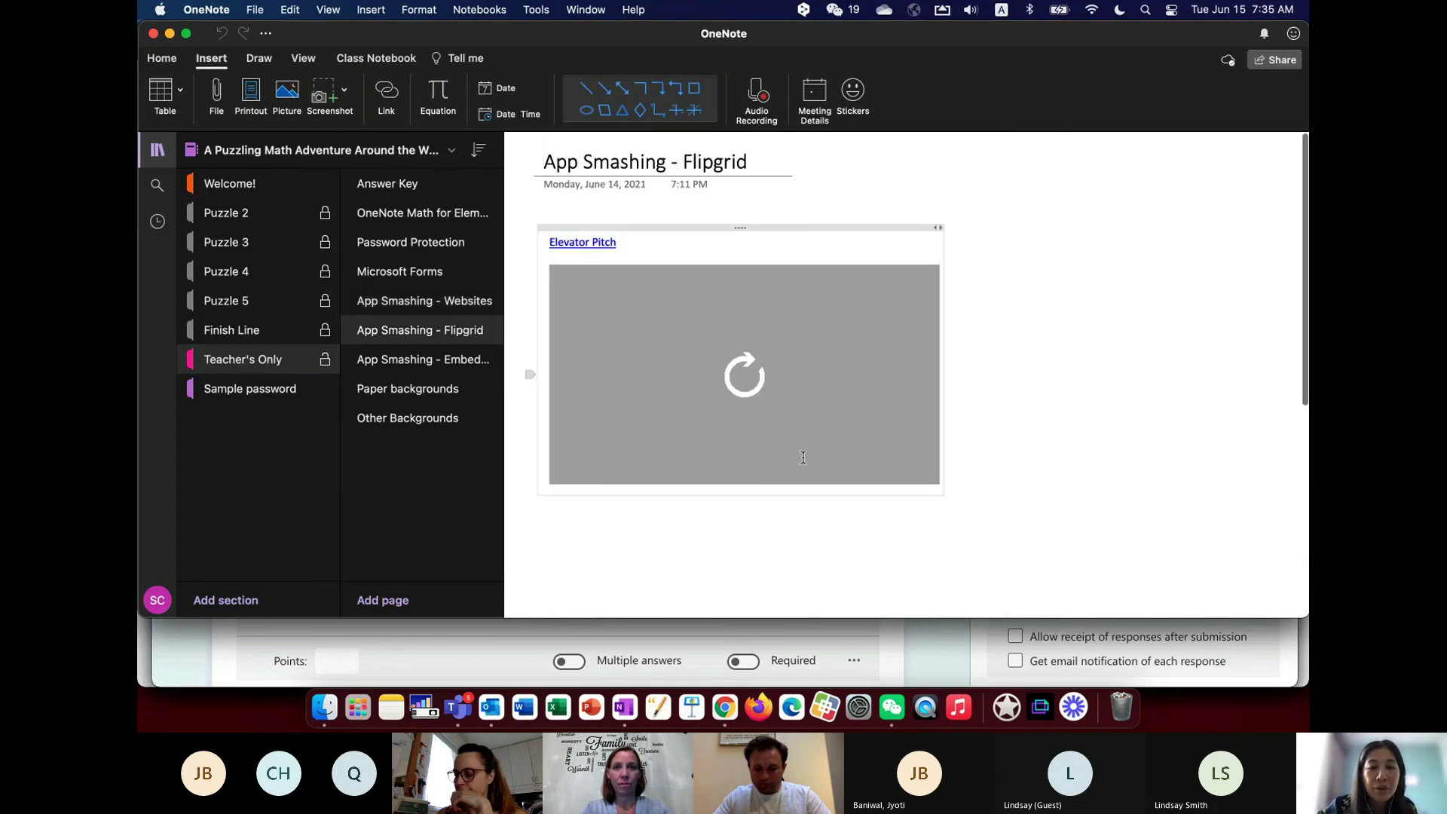
pyautogui.click(780, 396)
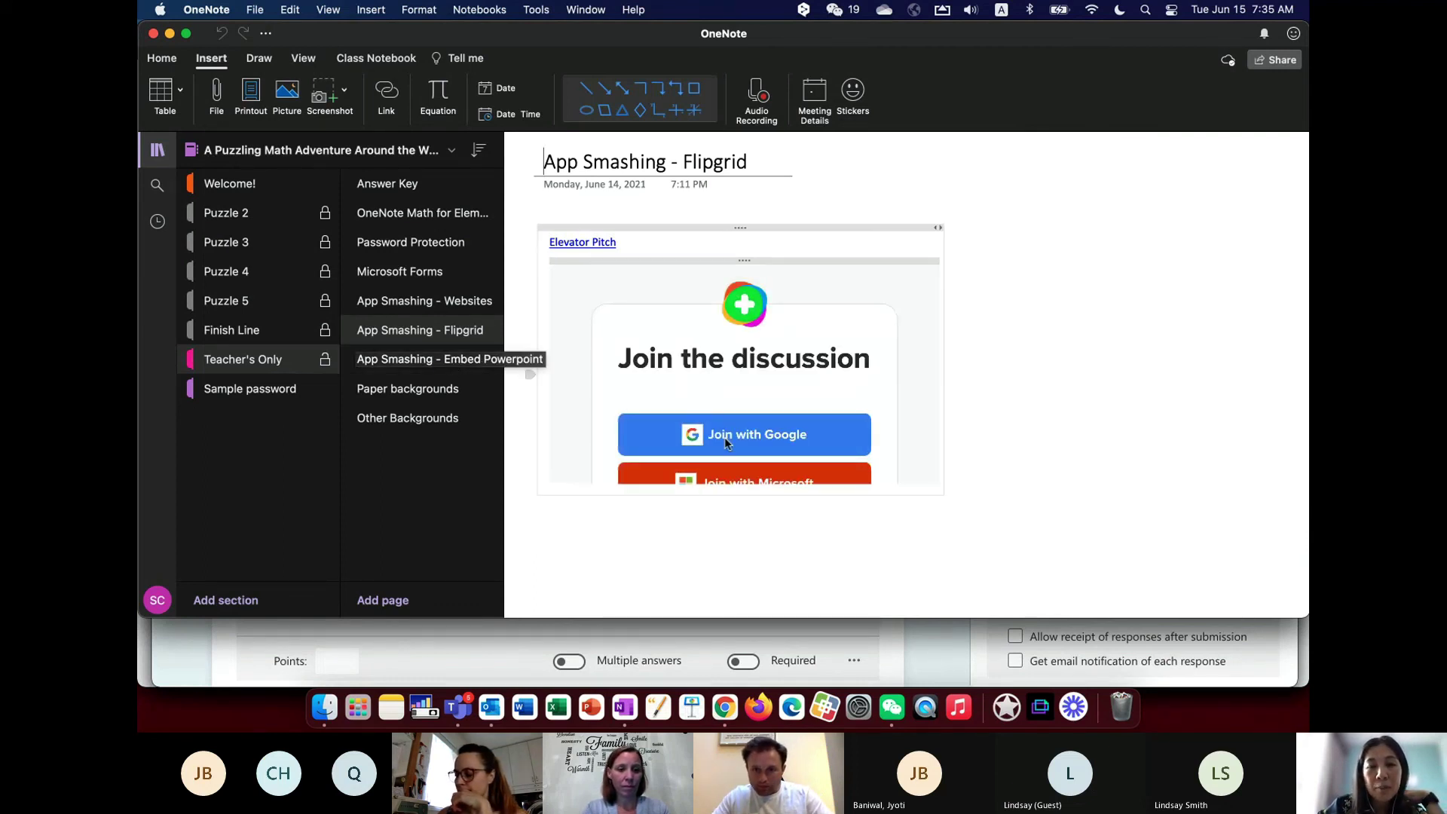
pyautogui.scroll(-2, 743, 483)
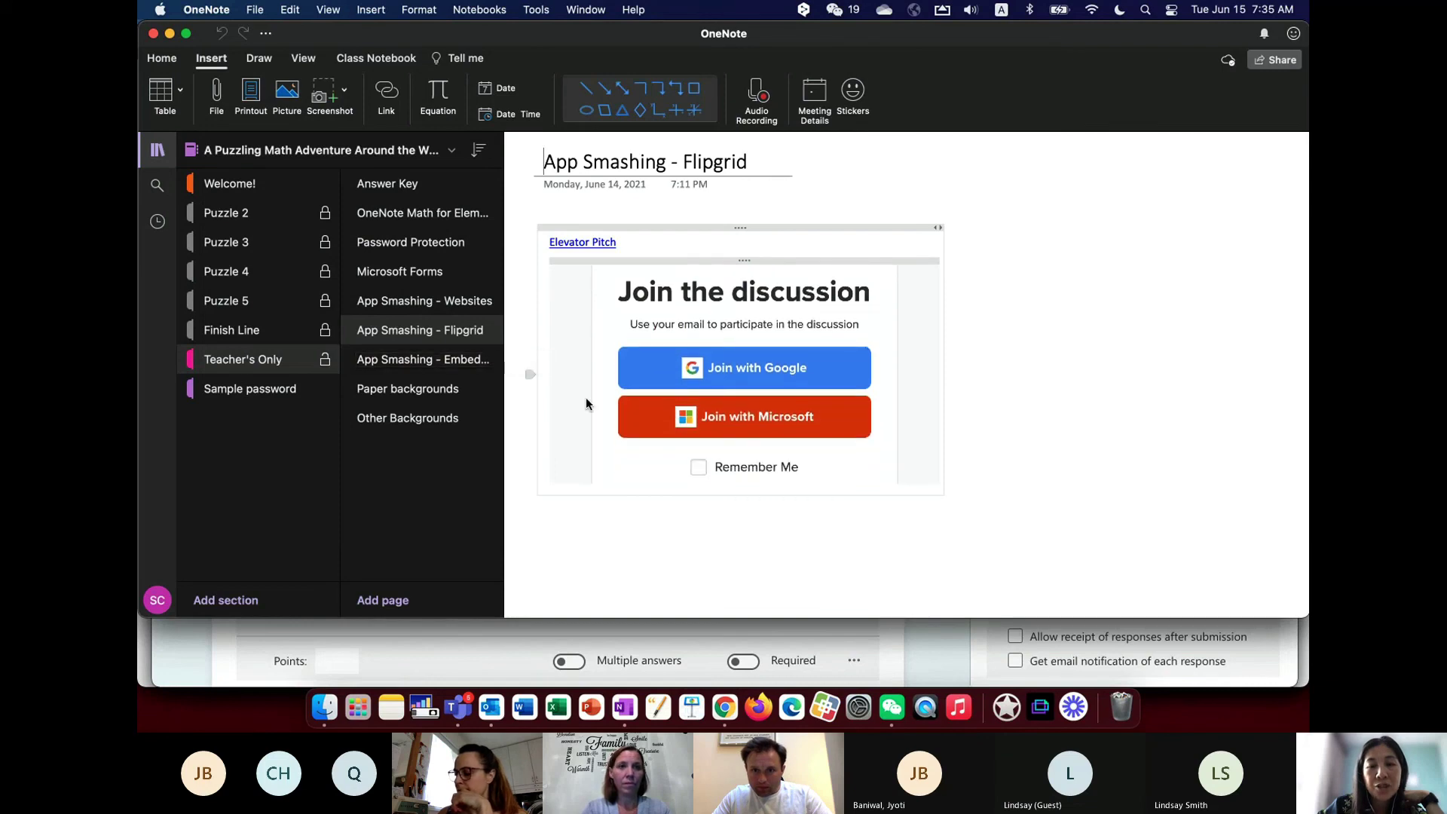
# - Open the App Smashing - Embed Powerpoint page and look through the embedded slide printout from the title slide to the end
pyautogui.click(455, 363)
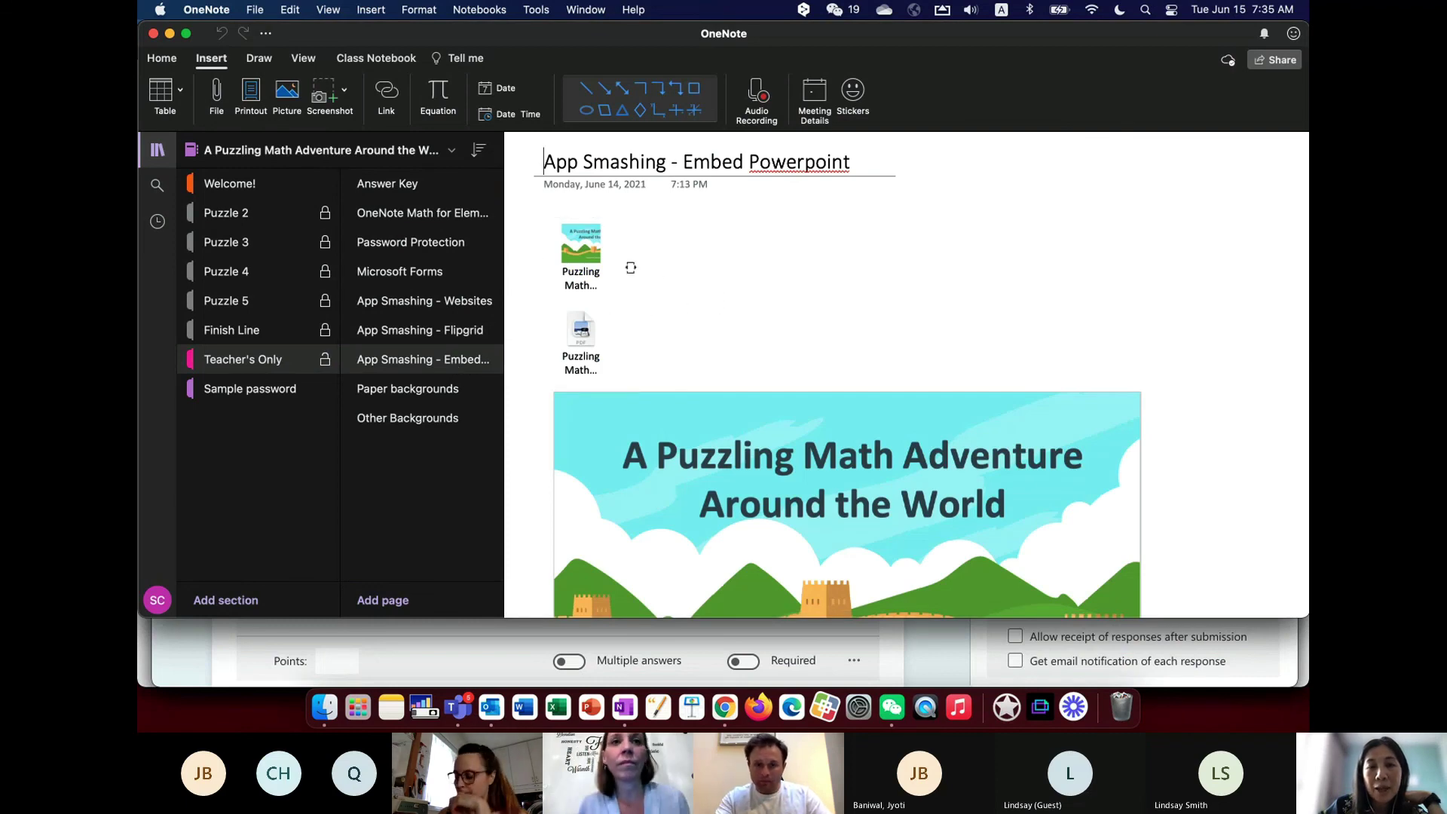
pyautogui.scroll(-5, 758, 405)
pyautogui.scroll(-20, 757, 406)
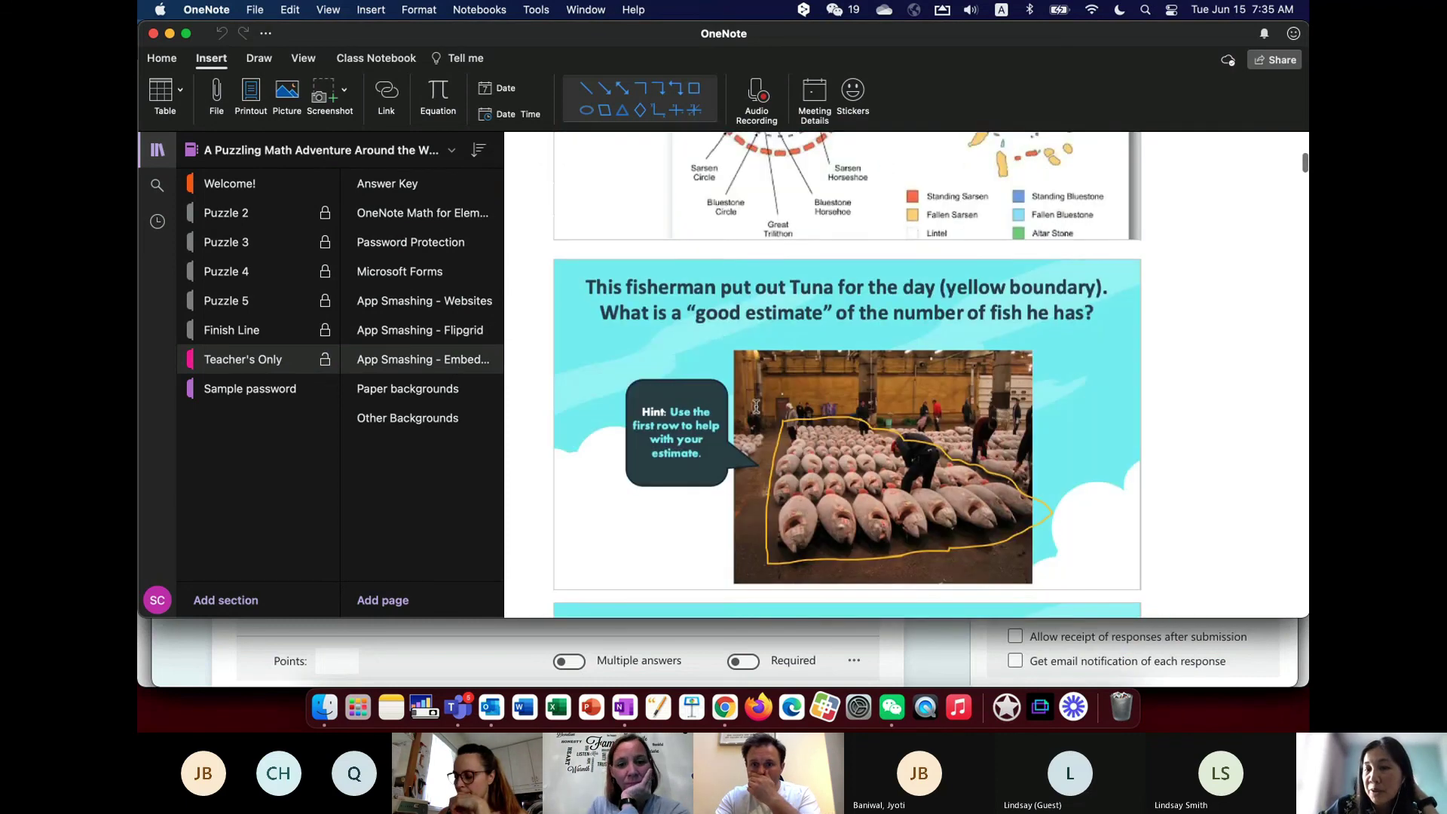
pyautogui.scroll(-15, 757, 407)
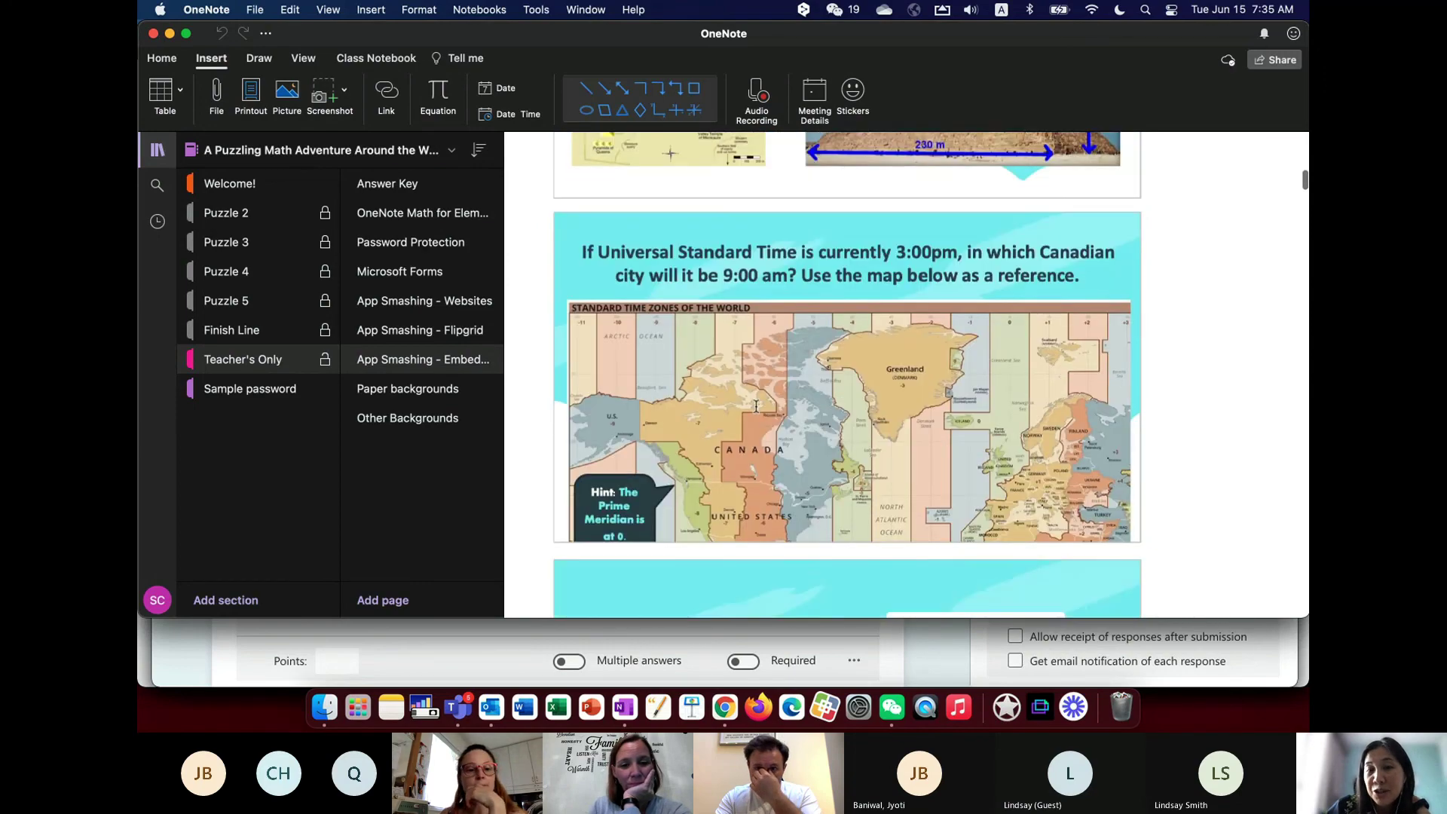
pyautogui.scroll(3, 756, 406)
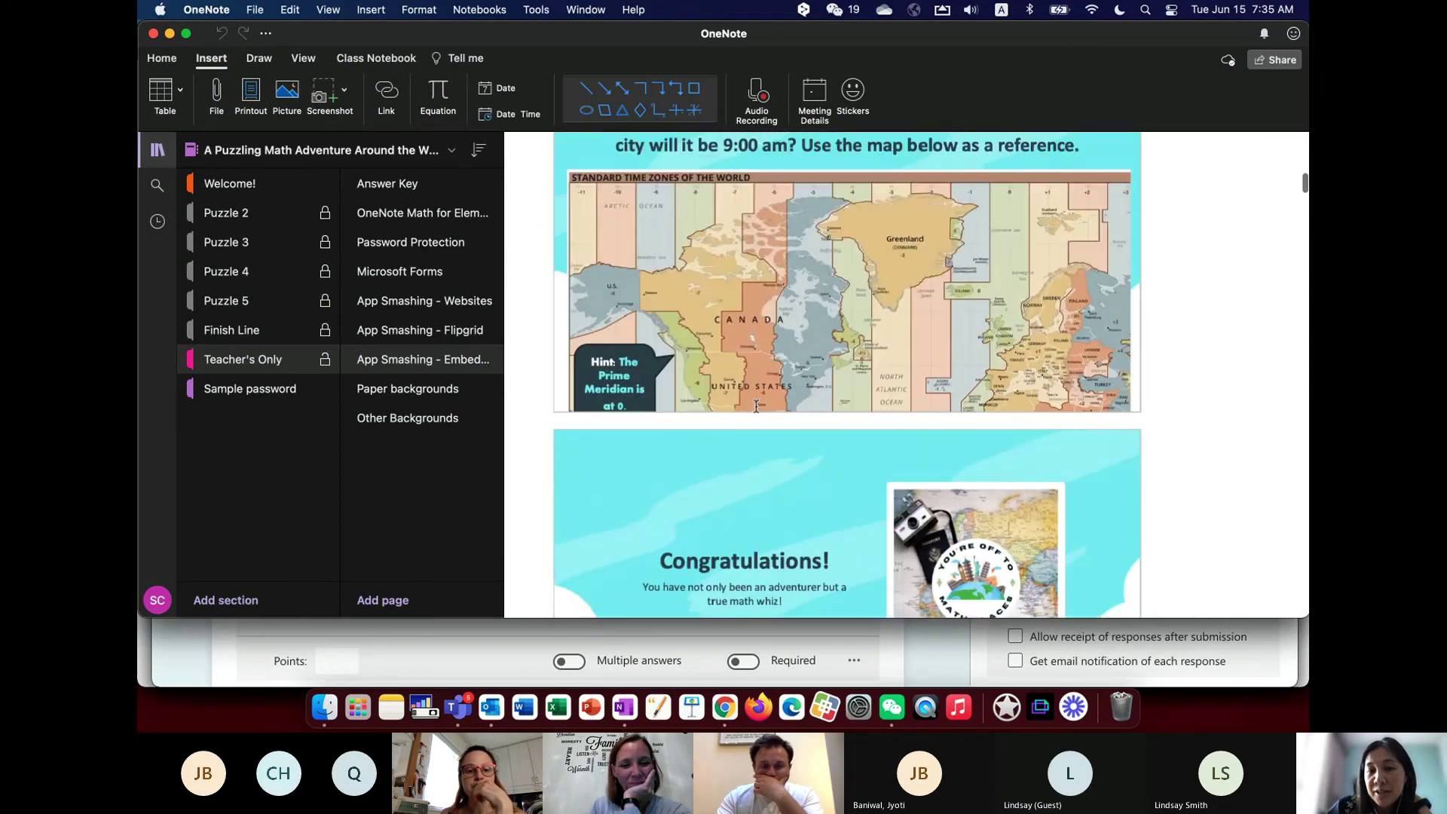
pyautogui.scroll(-5, 756, 407)
pyautogui.scroll(7, 756, 406)
pyautogui.scroll(3, 756, 406)
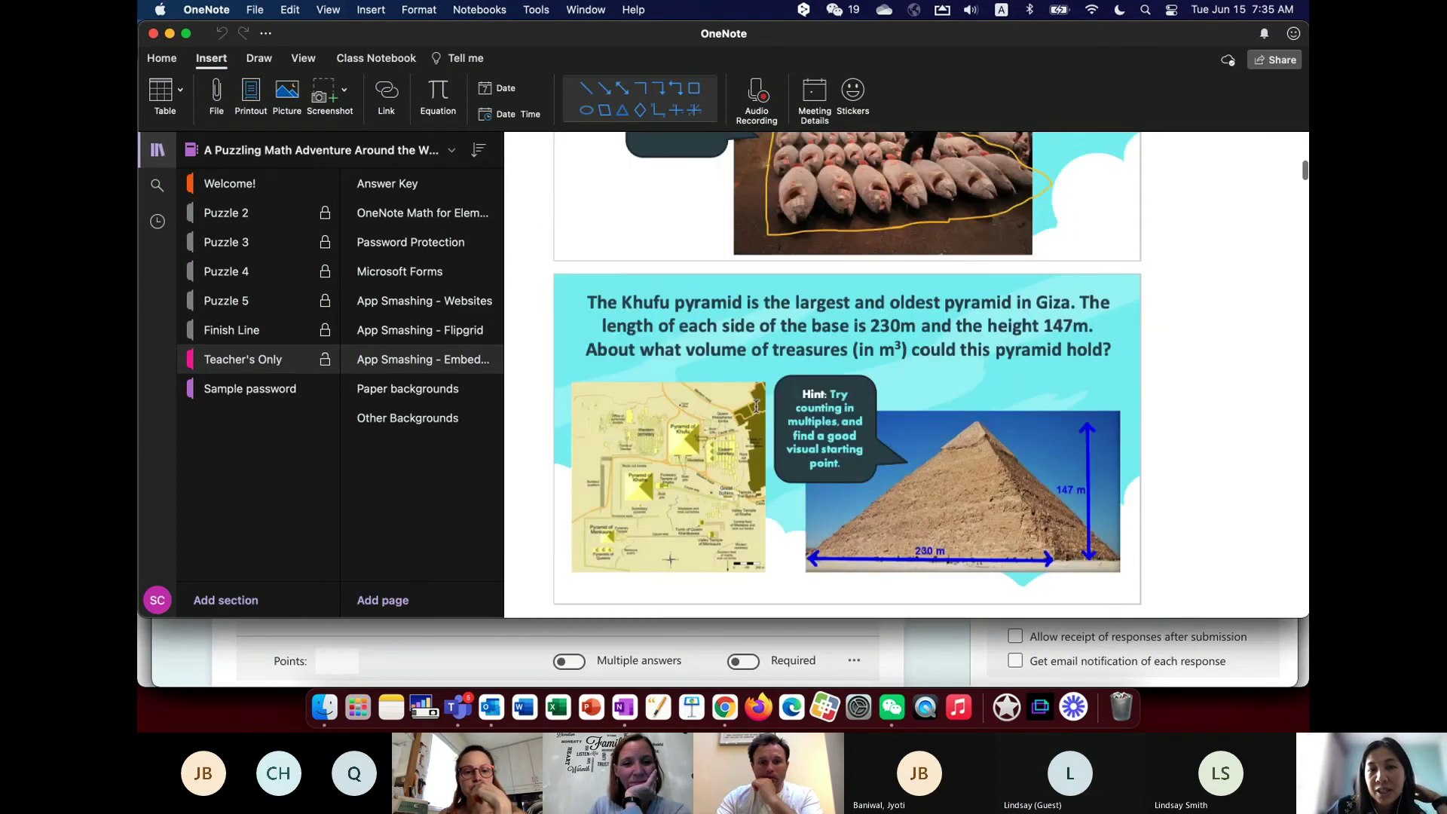
pyautogui.scroll(-10, 756, 407)
pyautogui.scroll(-10, 756, 407)
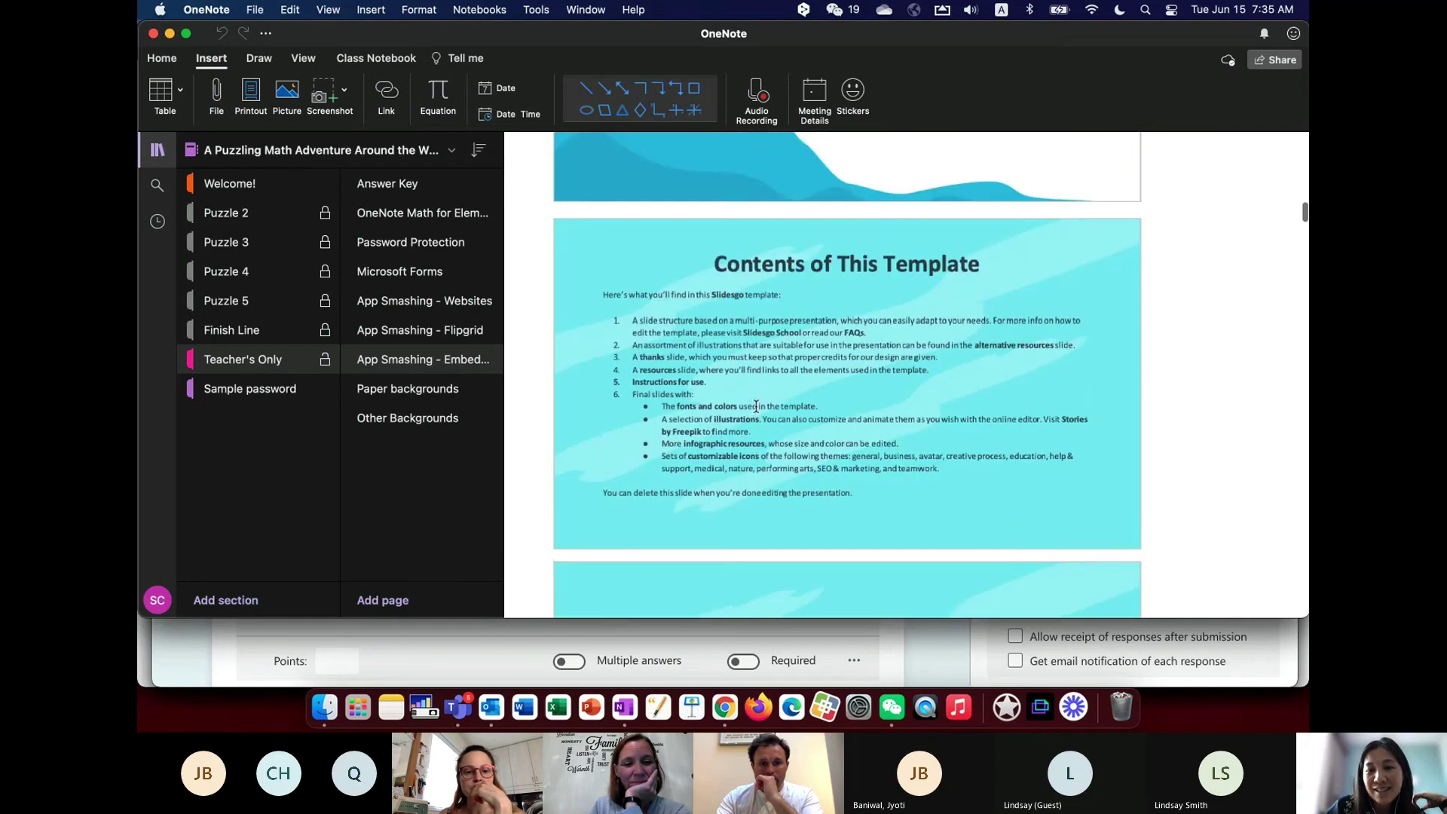
pyautogui.scroll(-15, 756, 406)
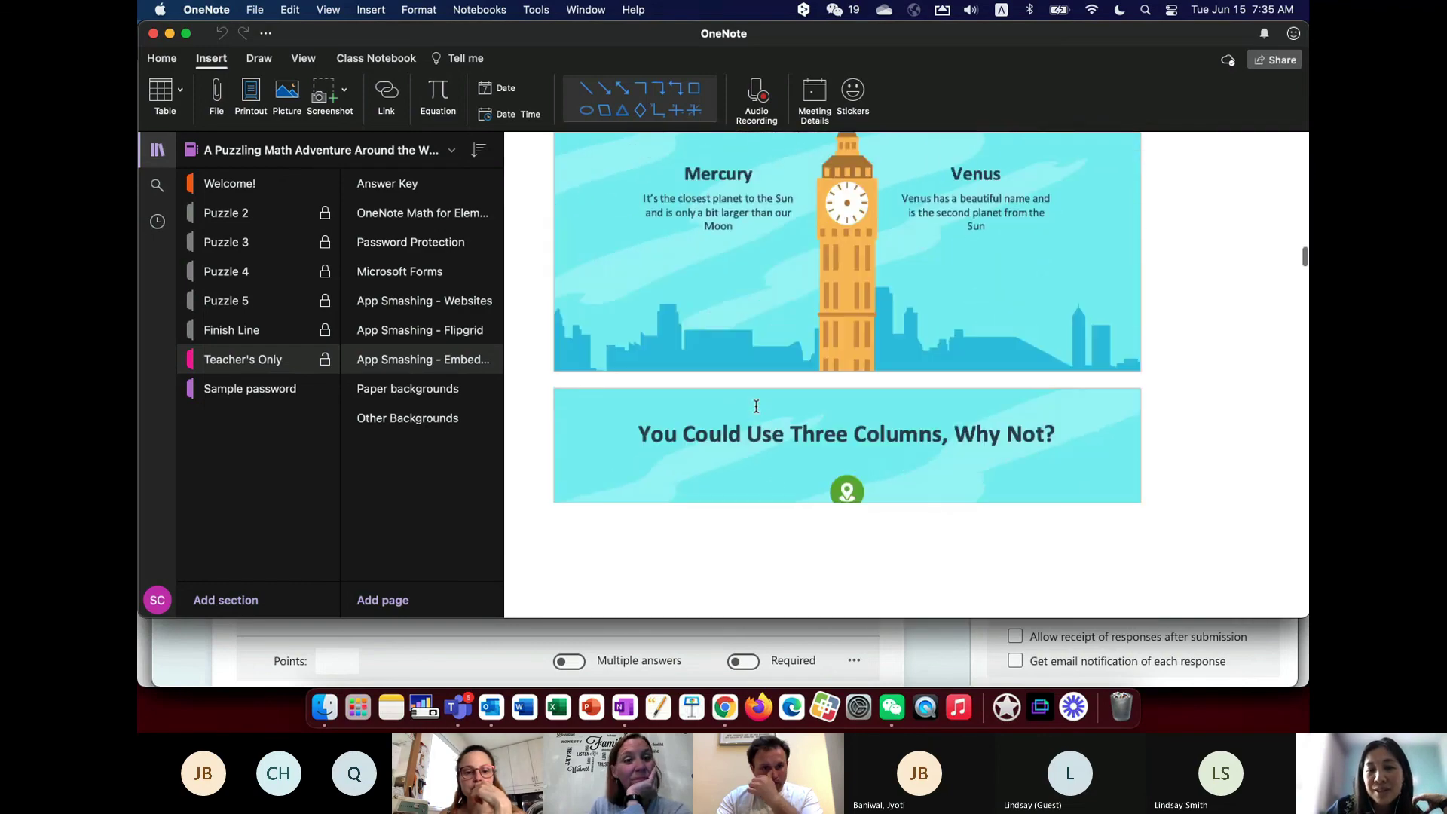
pyautogui.scroll(-15, 764, 510)
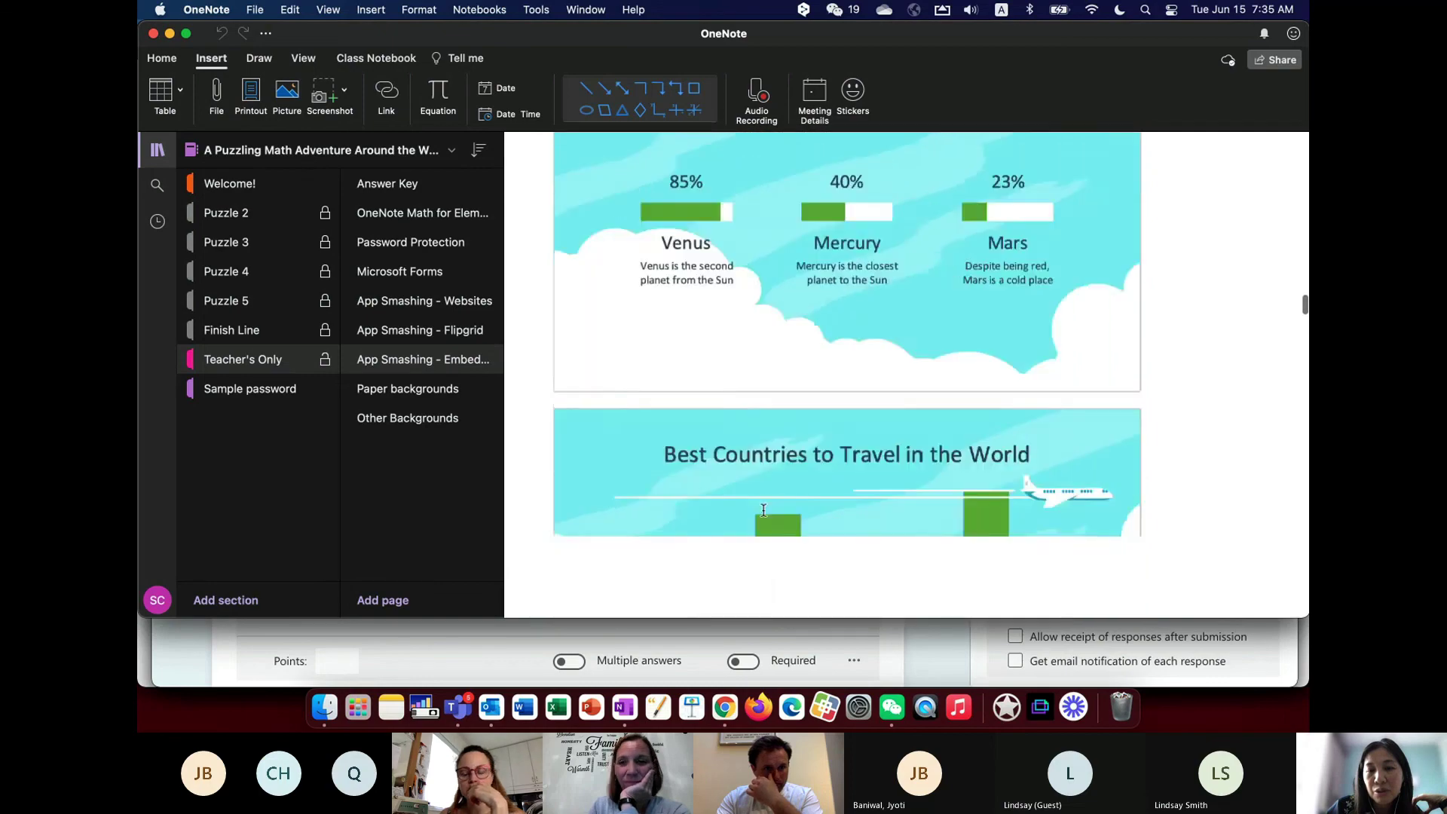
pyautogui.scroll(-15, 764, 510)
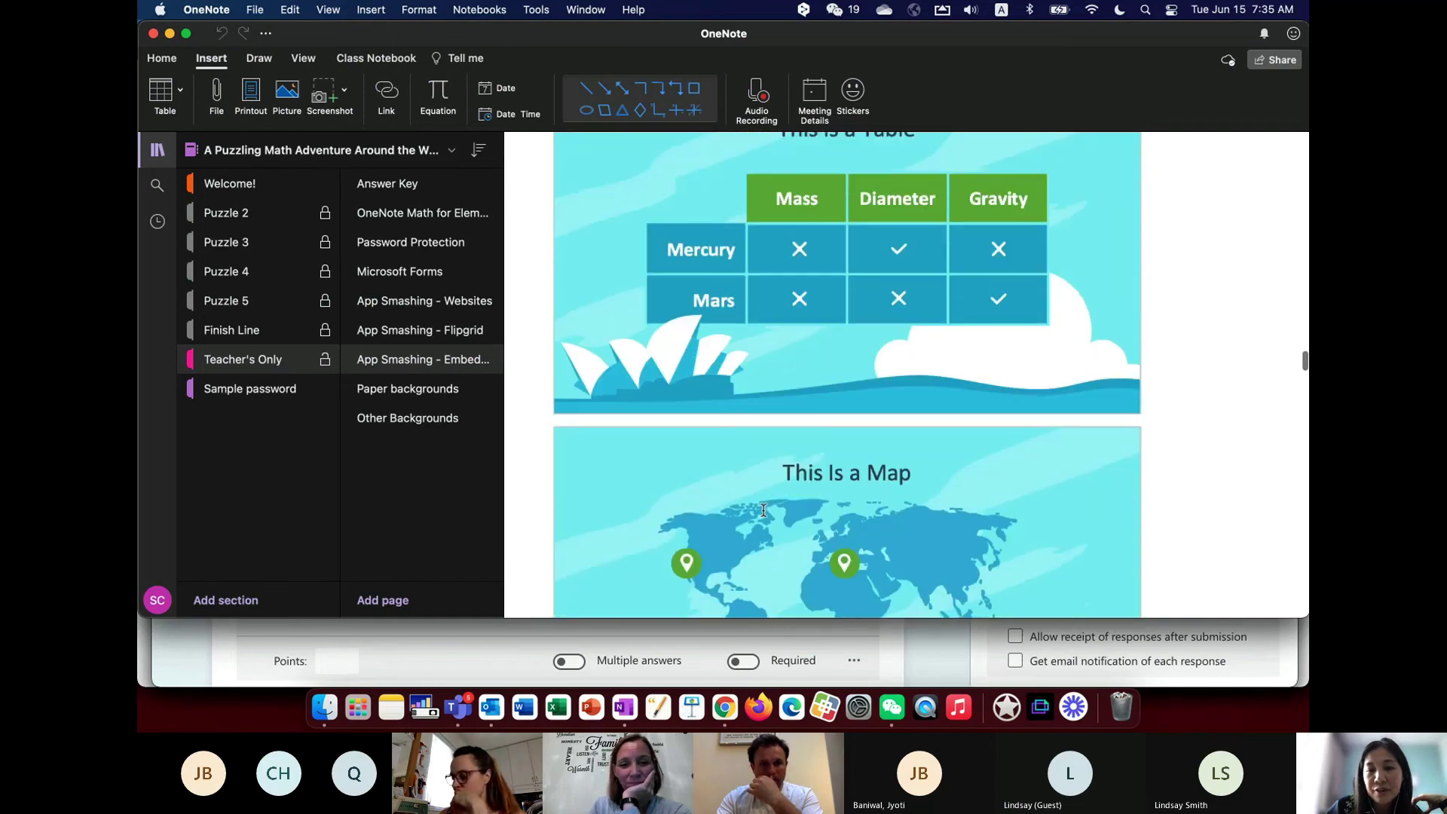
pyautogui.scroll(-15, 763, 510)
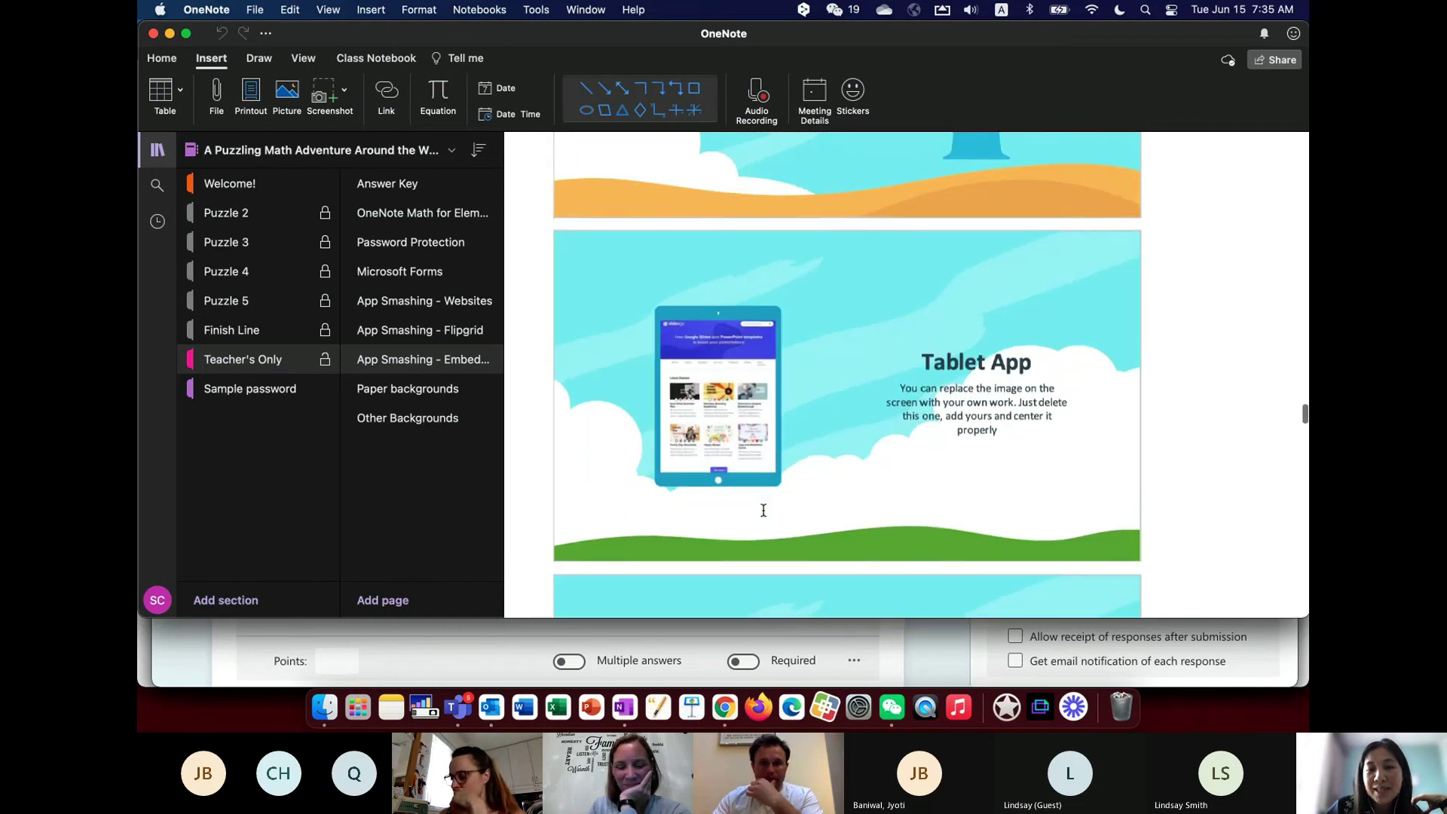
pyautogui.scroll(-15, 764, 511)
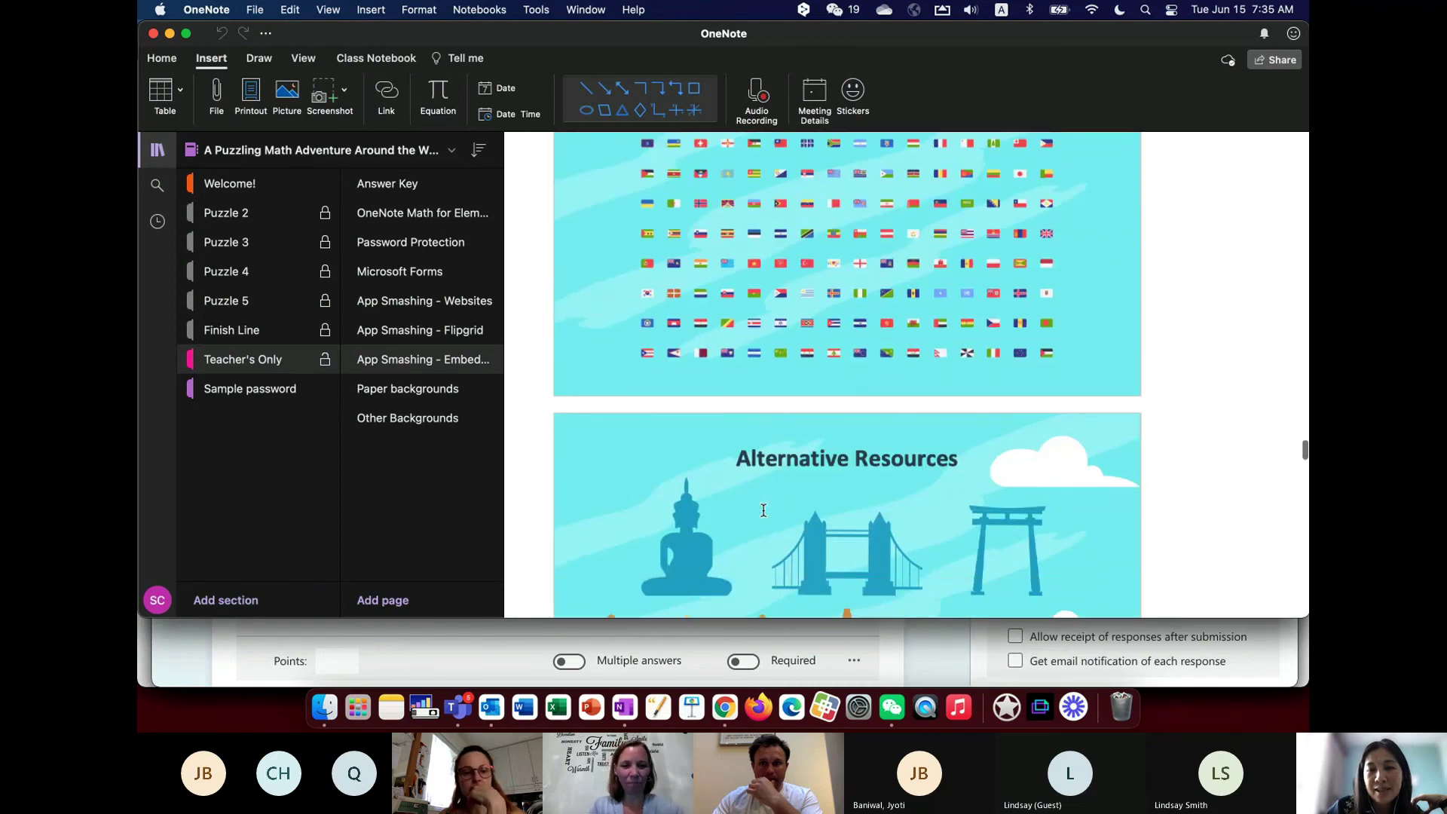
pyautogui.scroll(-15, 763, 510)
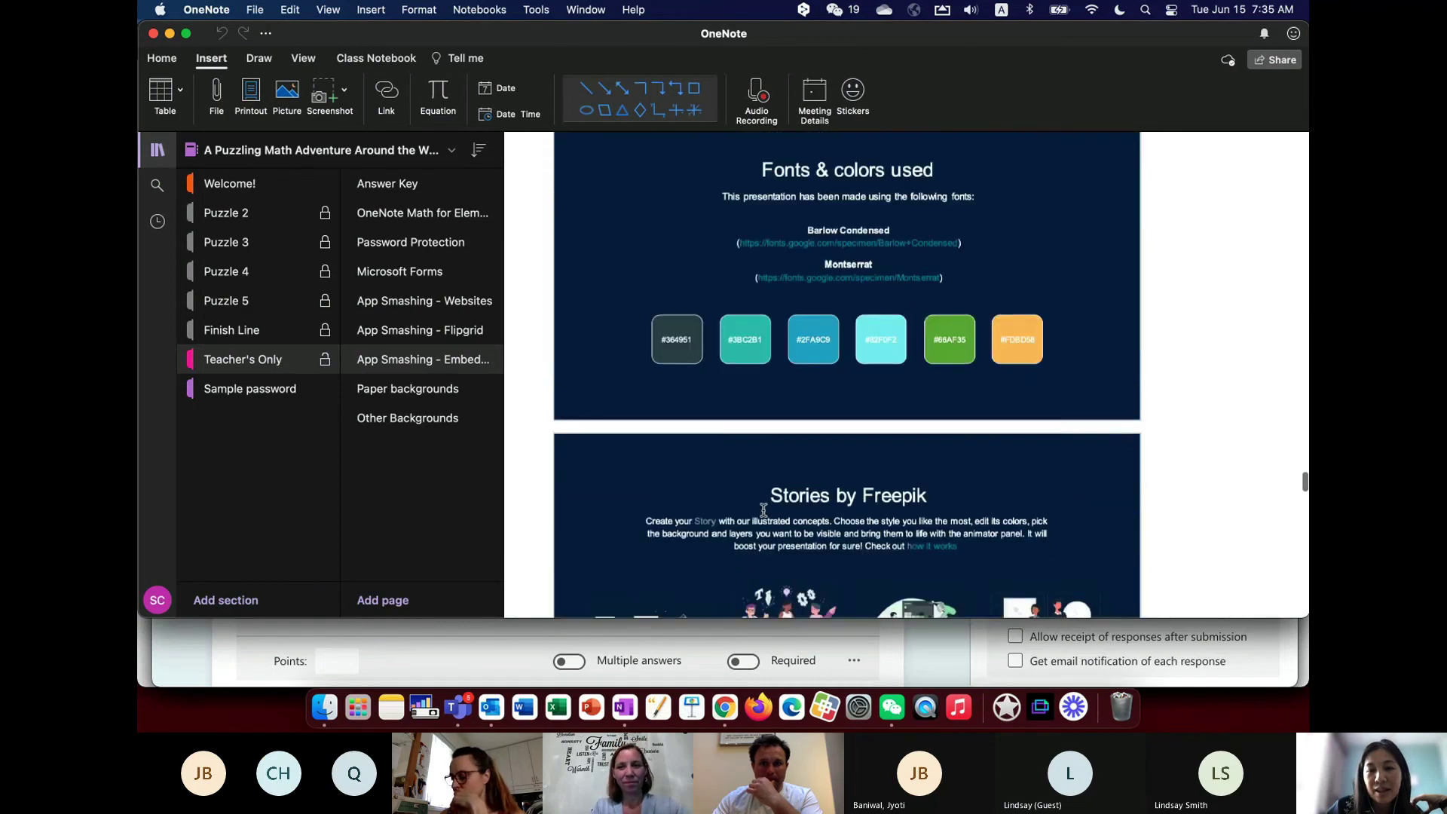
pyautogui.scroll(-15, 764, 511)
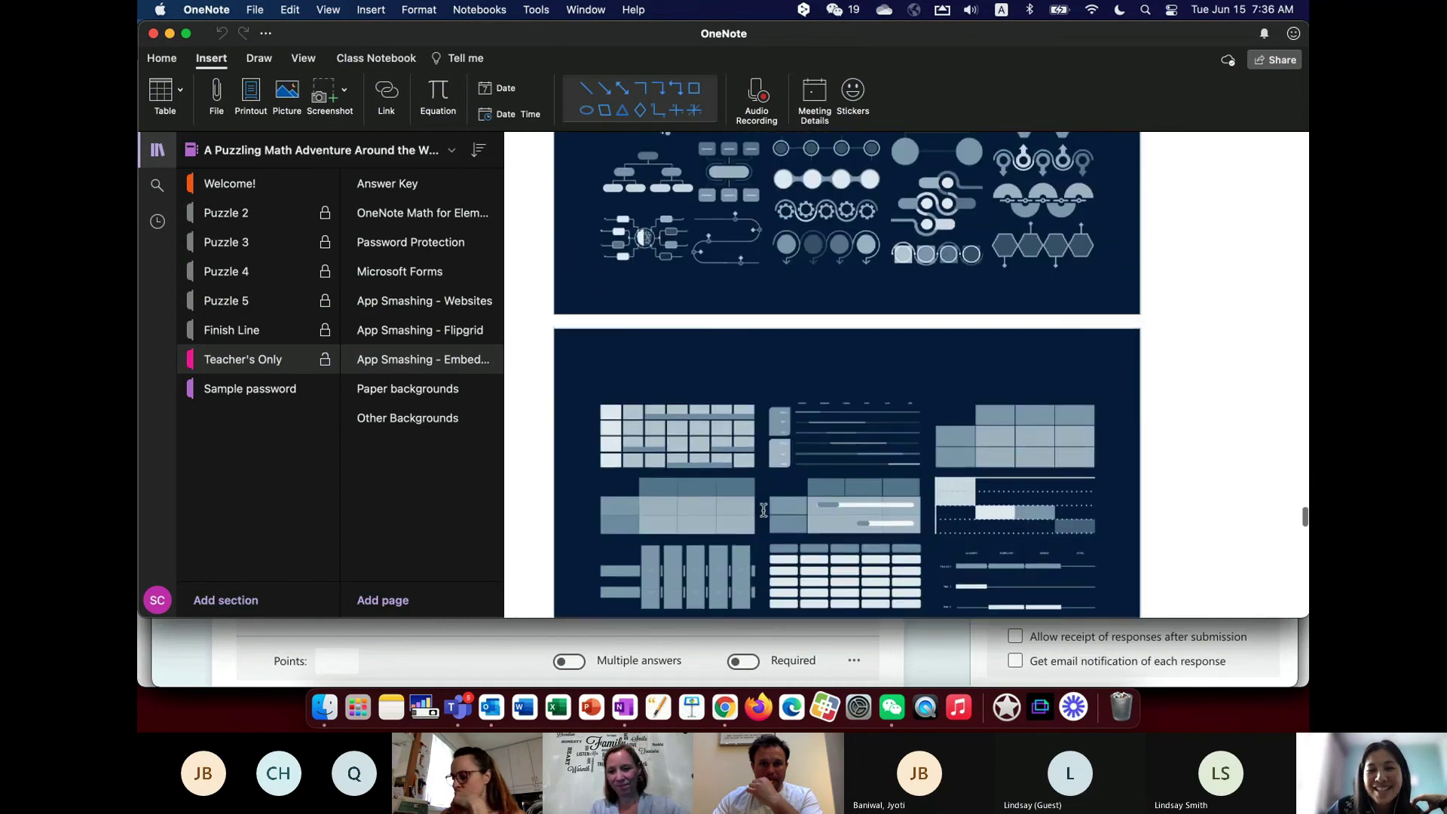
pyautogui.scroll(-15, 754, 483)
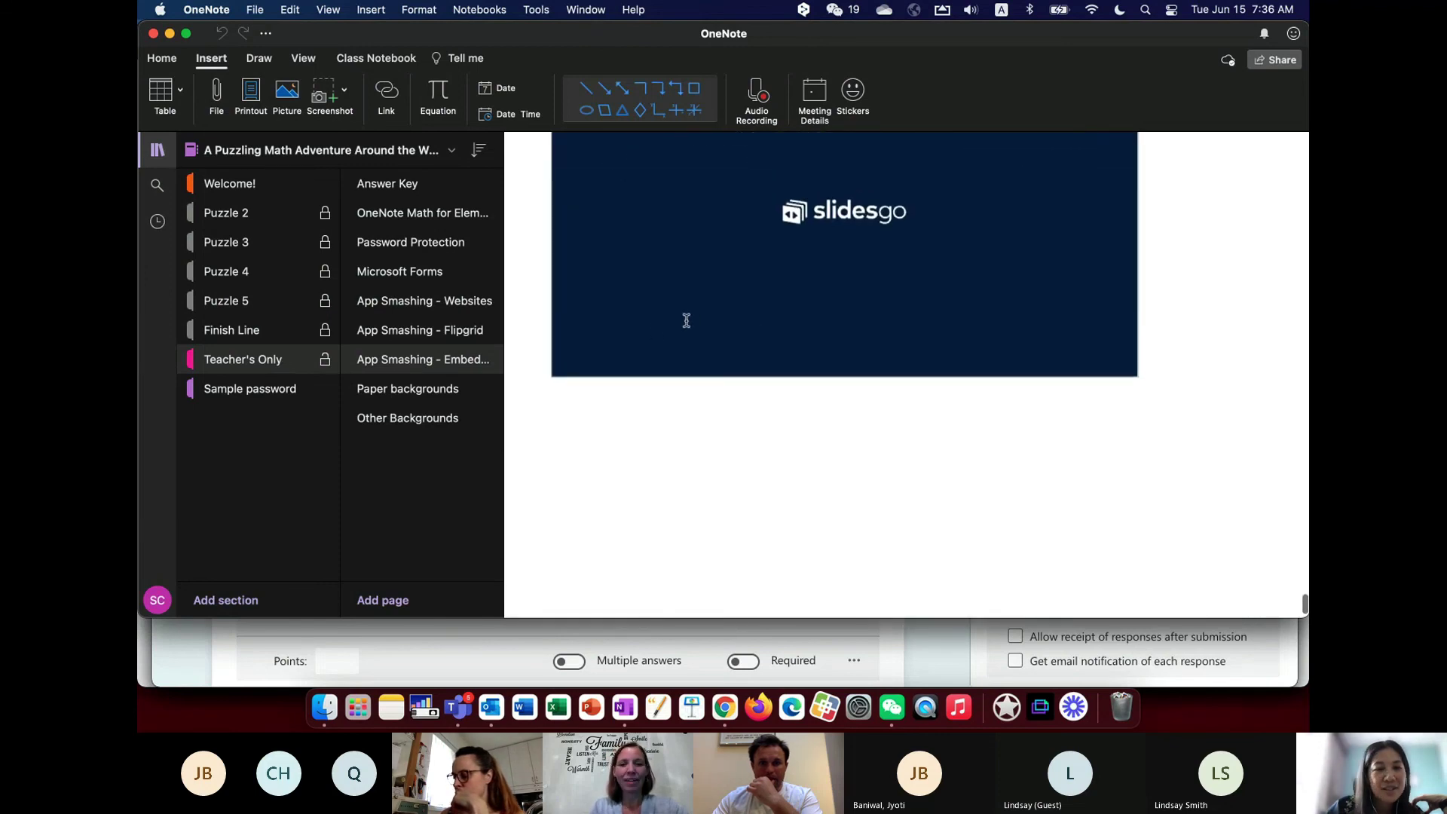
# - Open the Paper backgrounds page and examine the available rule line and grid line paper styles without changing the page
pyautogui.click(456, 391)
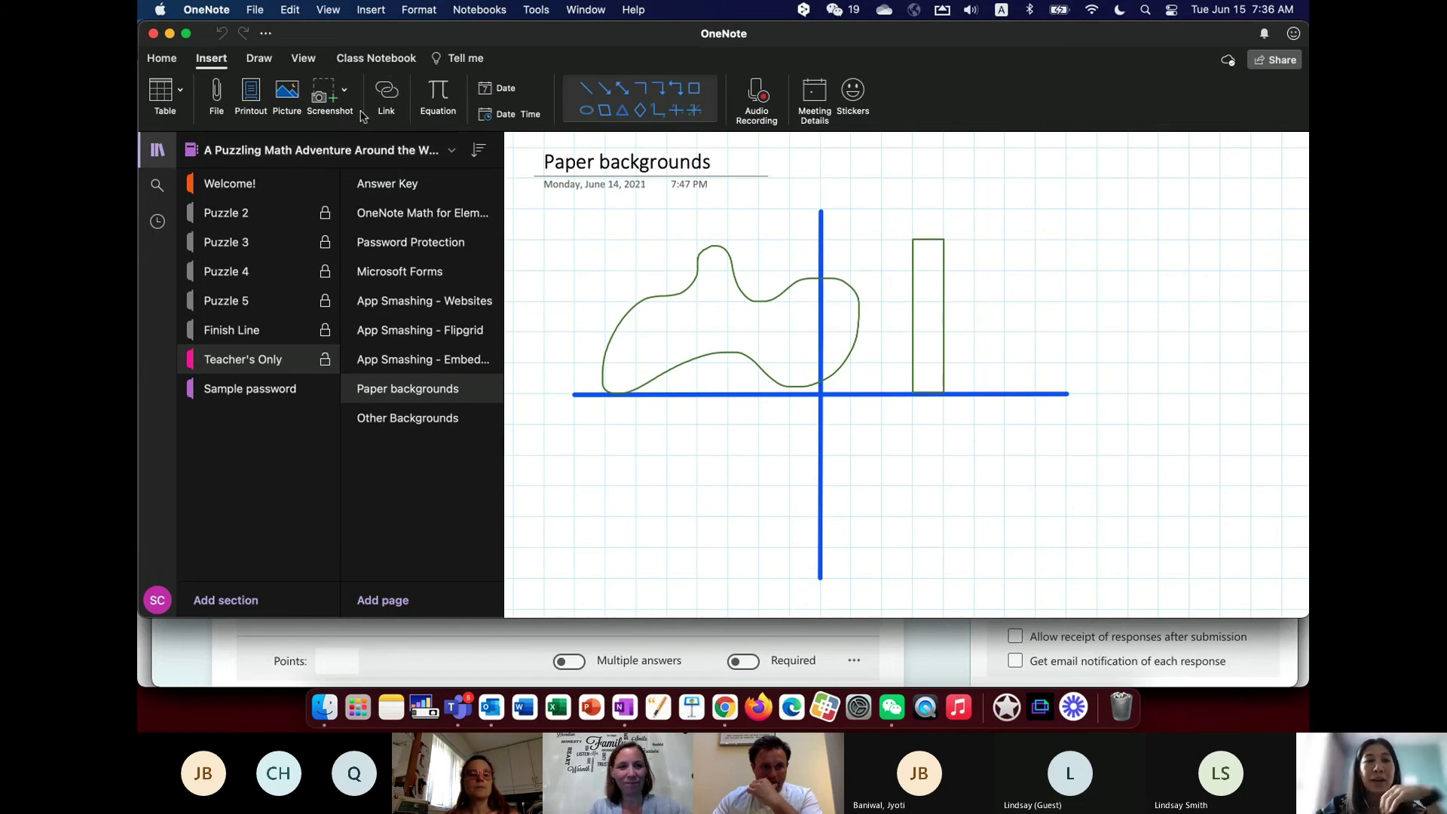
pyautogui.click(311, 65)
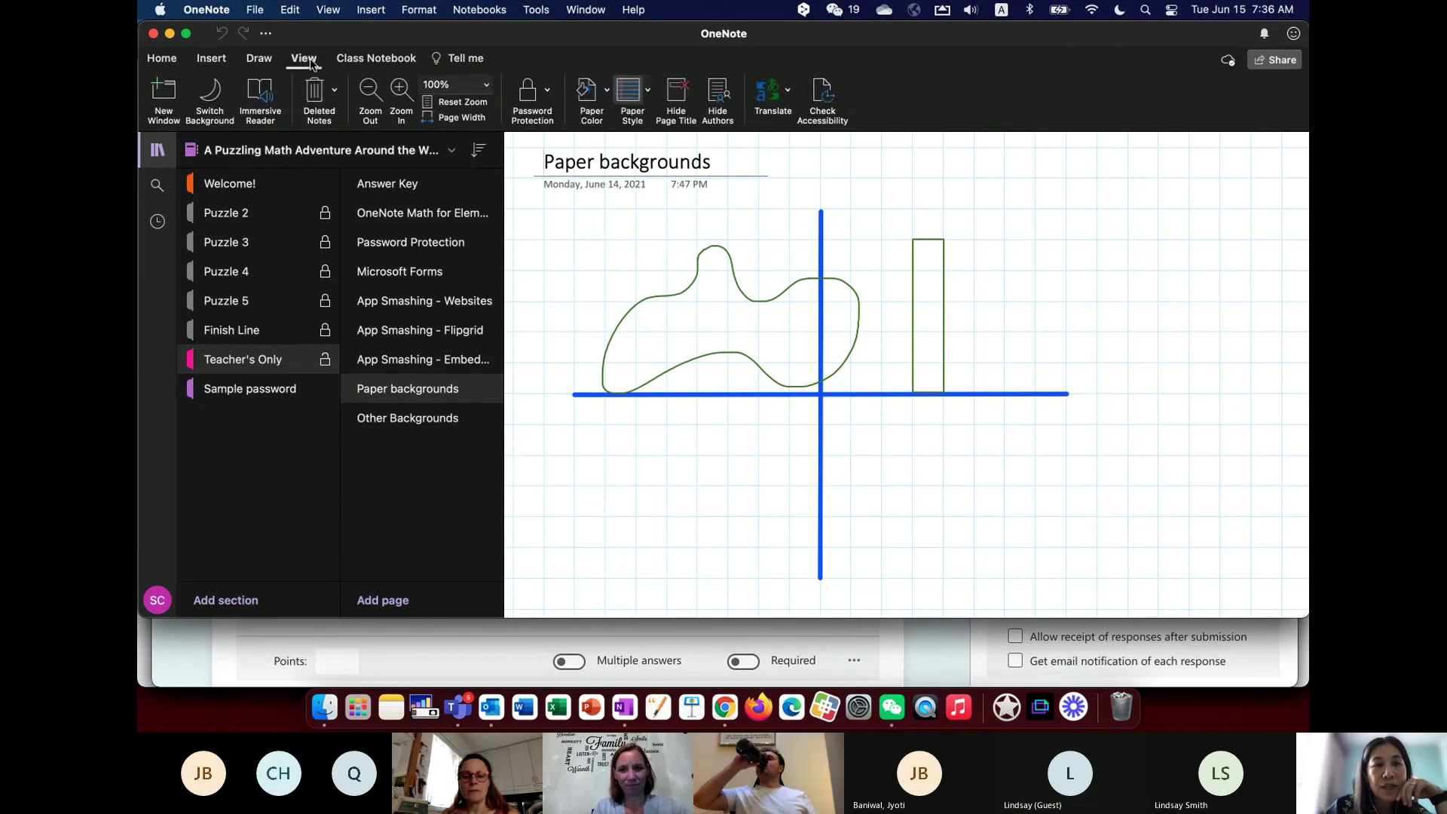
pyautogui.click(650, 93)
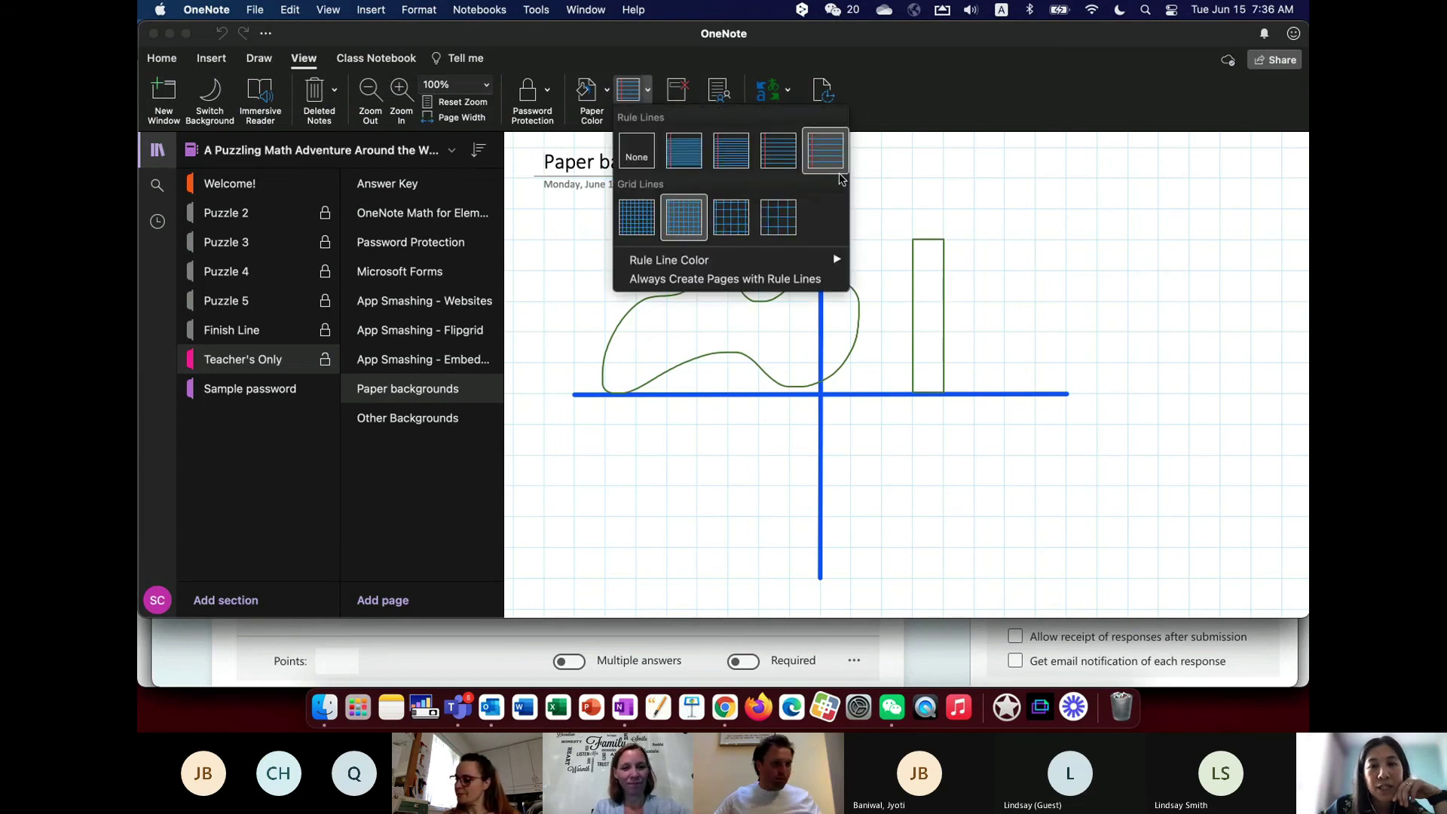
pyautogui.click(969, 221)
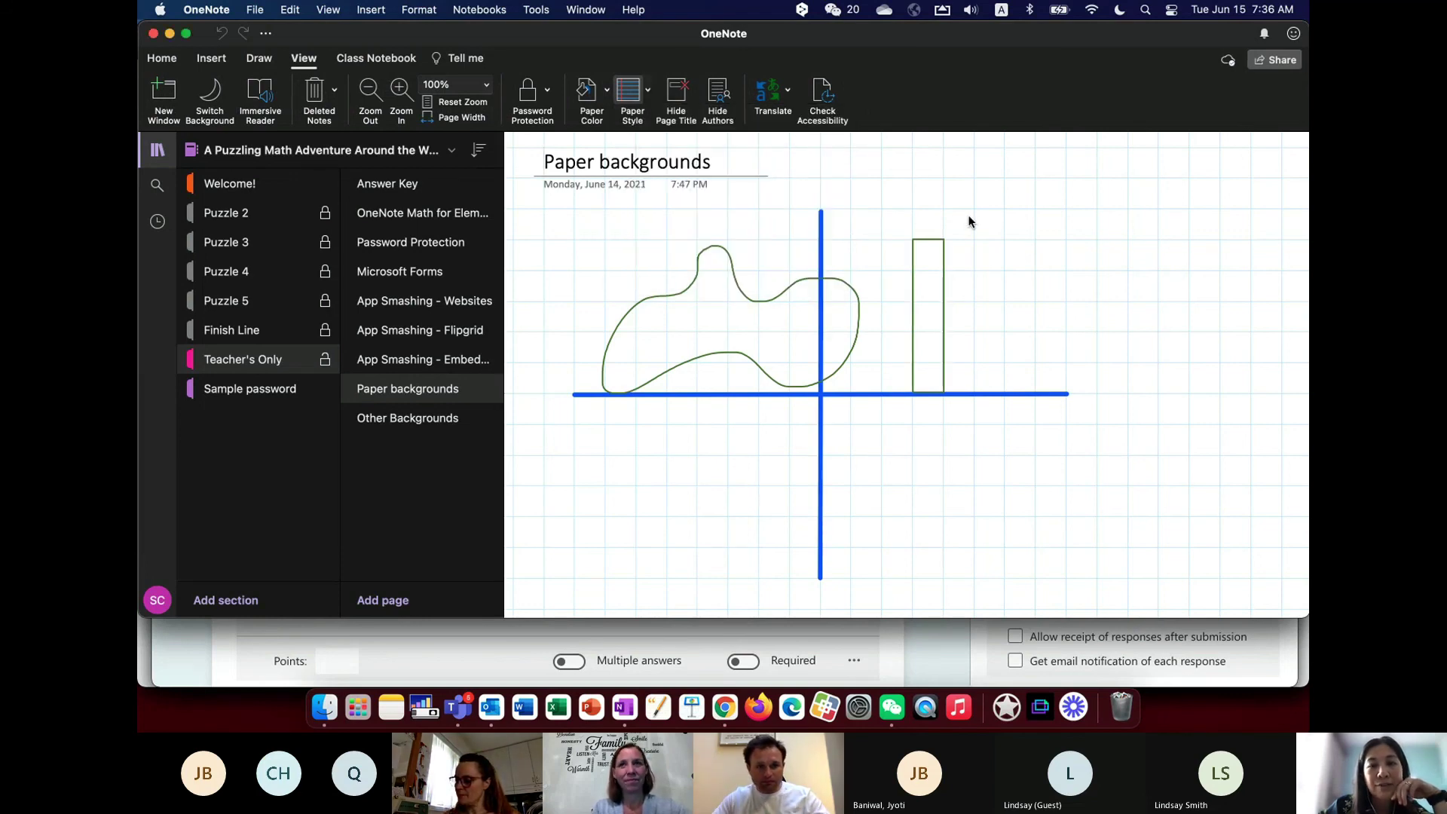